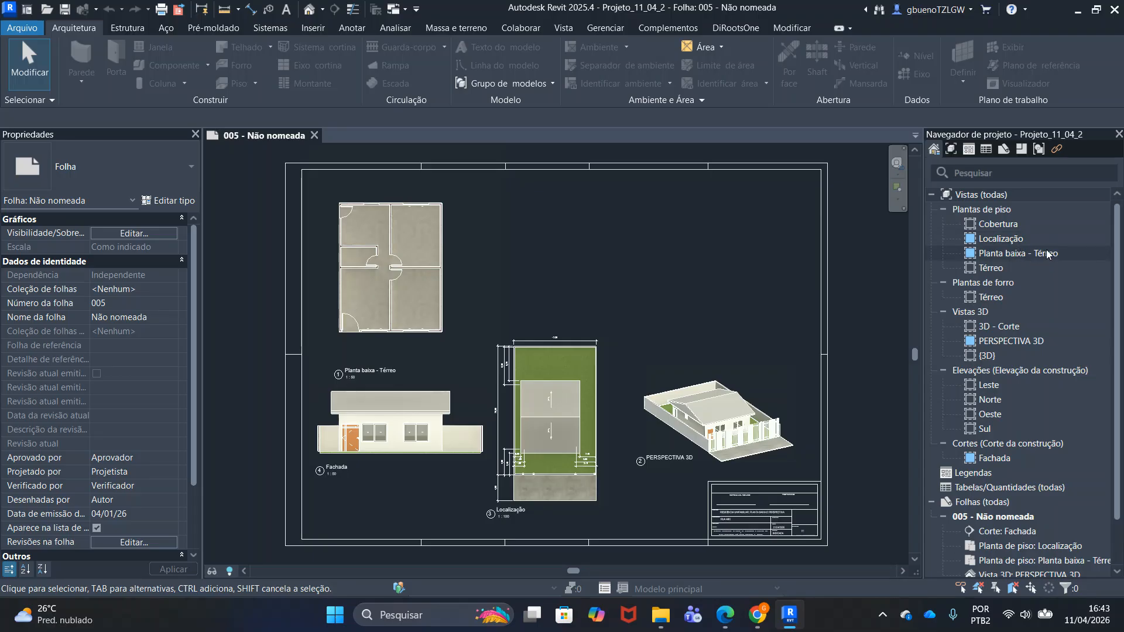
# Open the floor plan view "Planta baixa - Térreo"
pyautogui.doubleClick(1017, 255)
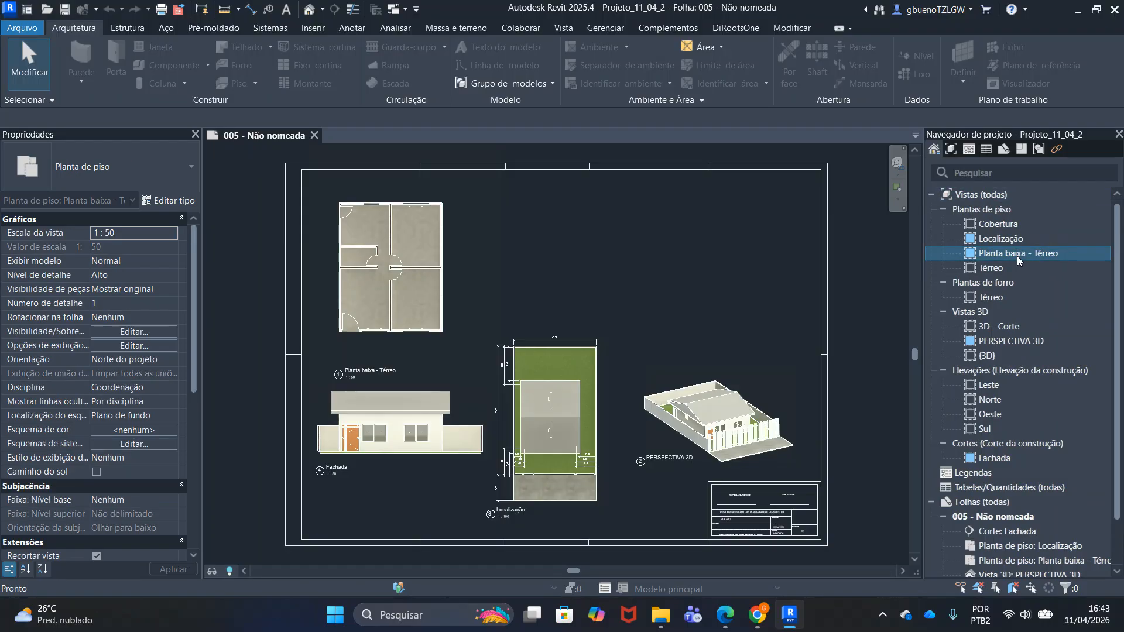
pyautogui.scroll(4, 608, 412)
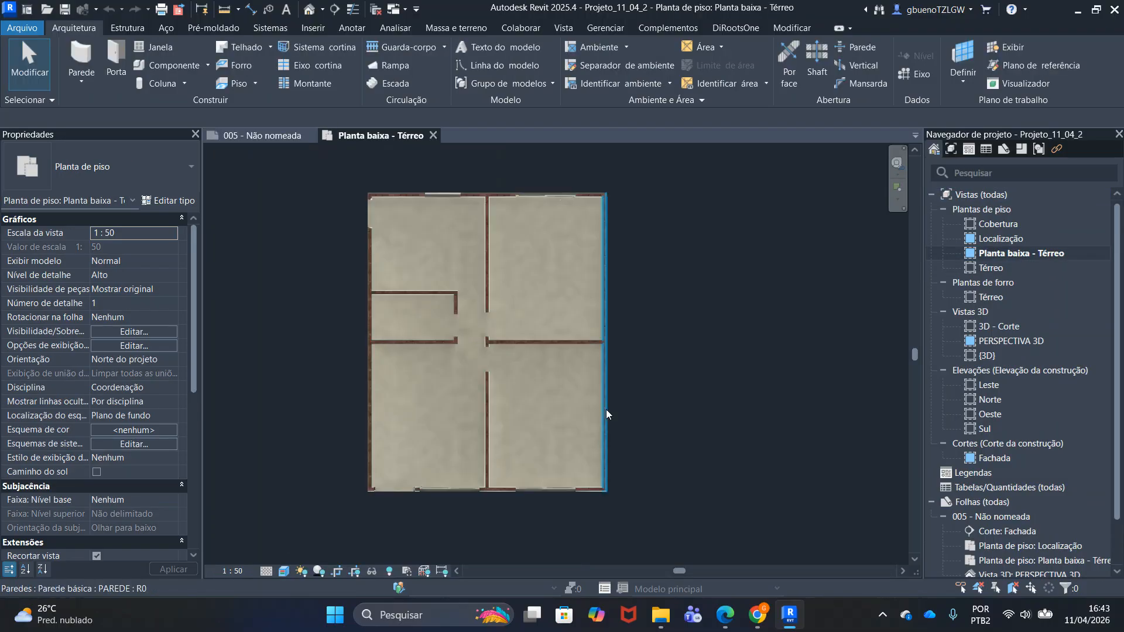
pyautogui.scroll(-2, 609, 388)
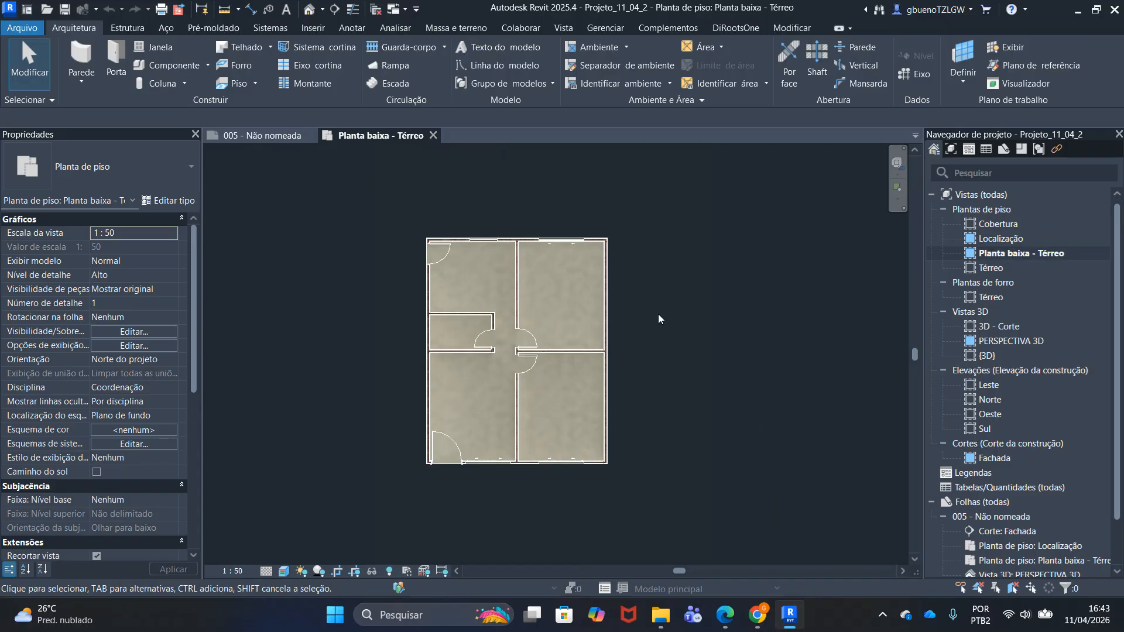
pyautogui.click(110, 34)
pyautogui.click(92, 29)
pyautogui.click(592, 47)
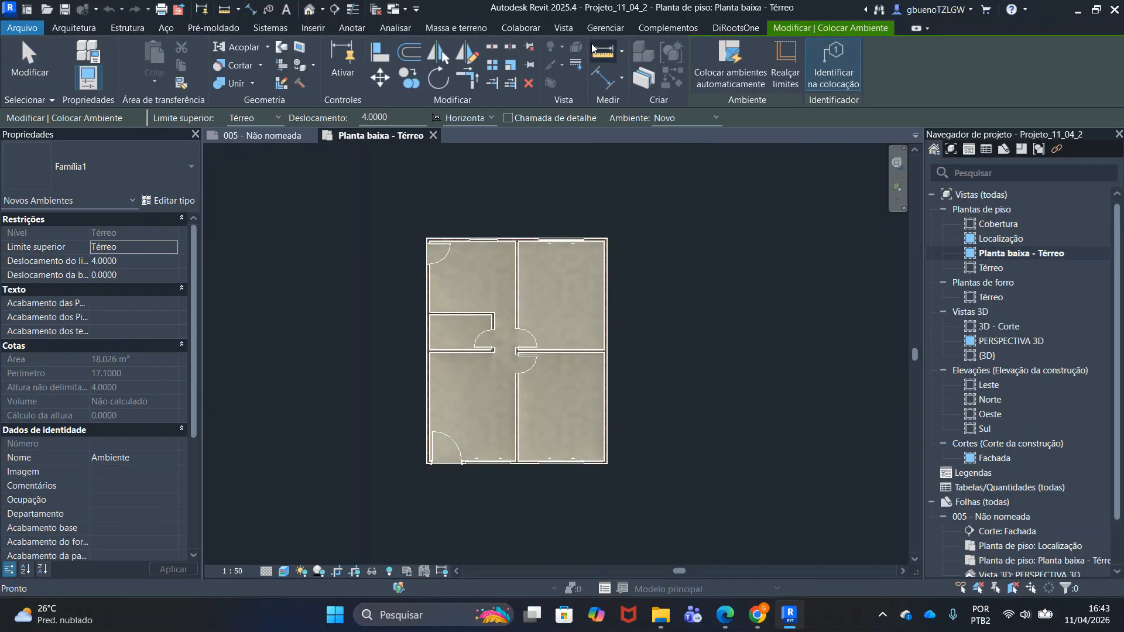
pyautogui.scroll(5, 559, 293)
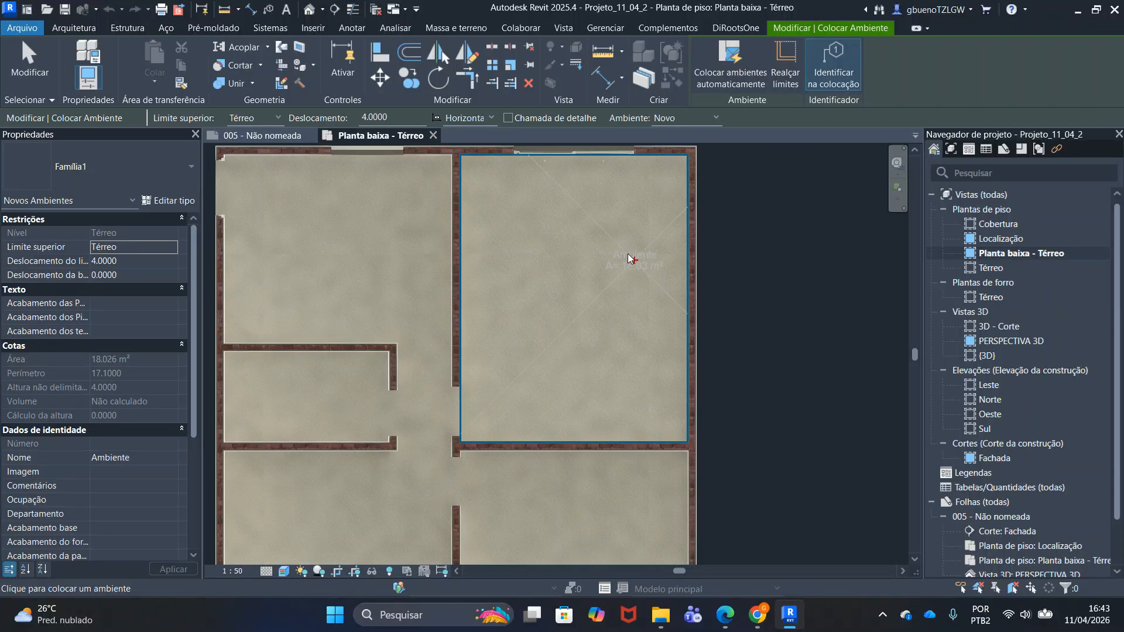
pyautogui.press('Escape')
pyautogui.press('super')
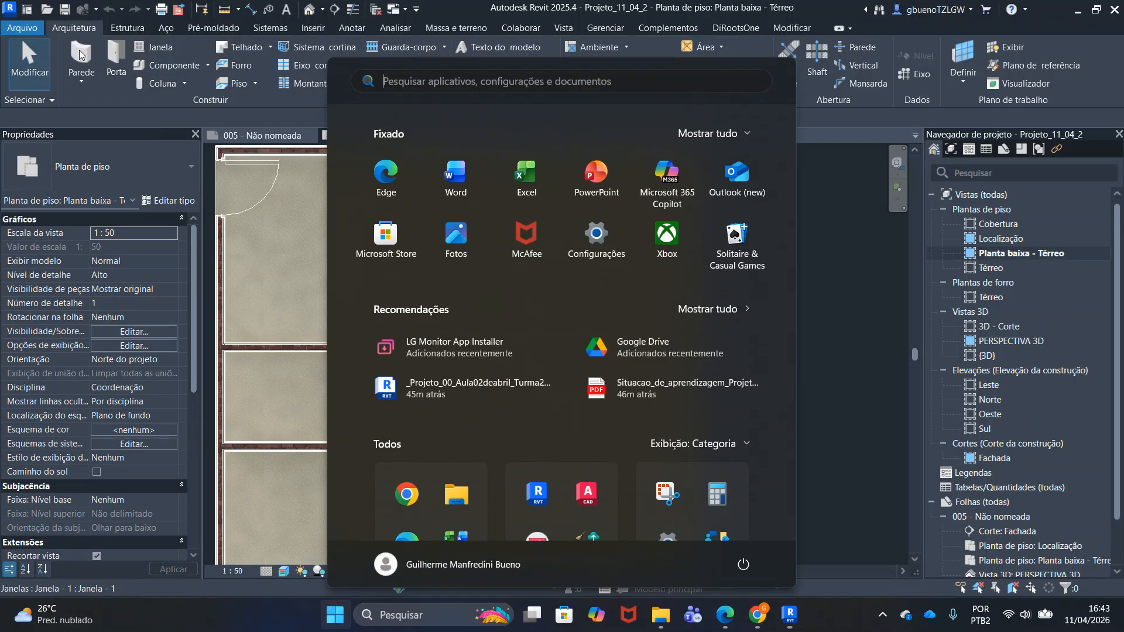
# Place tagged Ambiente room elements in the upper-right and lower-right rooms of the floor plan
pyautogui.click(92, 29)
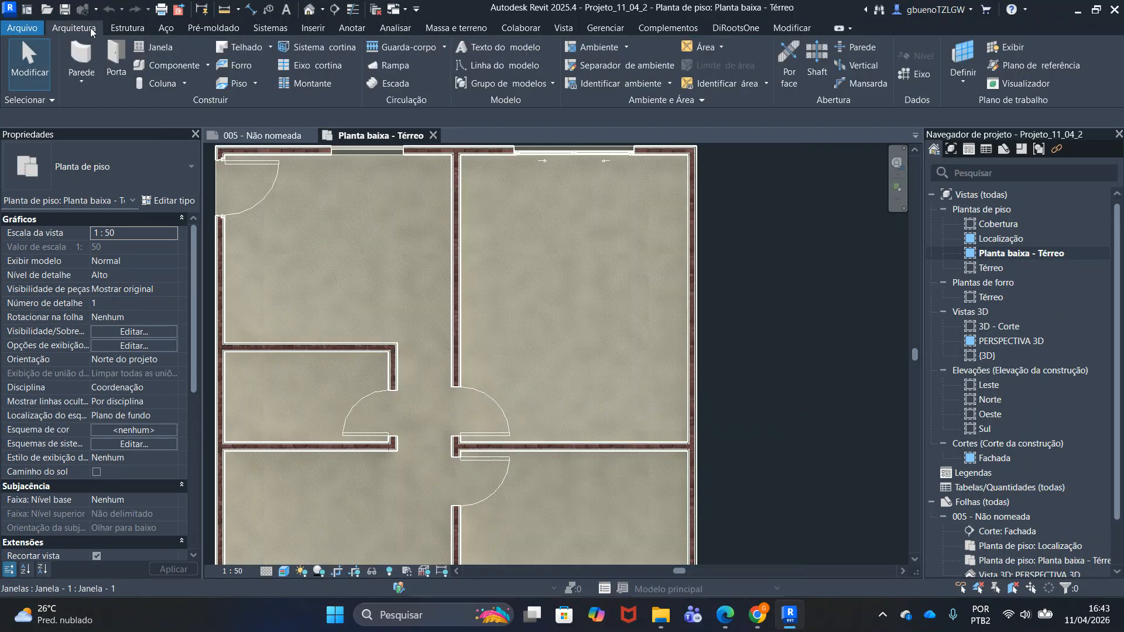
pyautogui.click(591, 47)
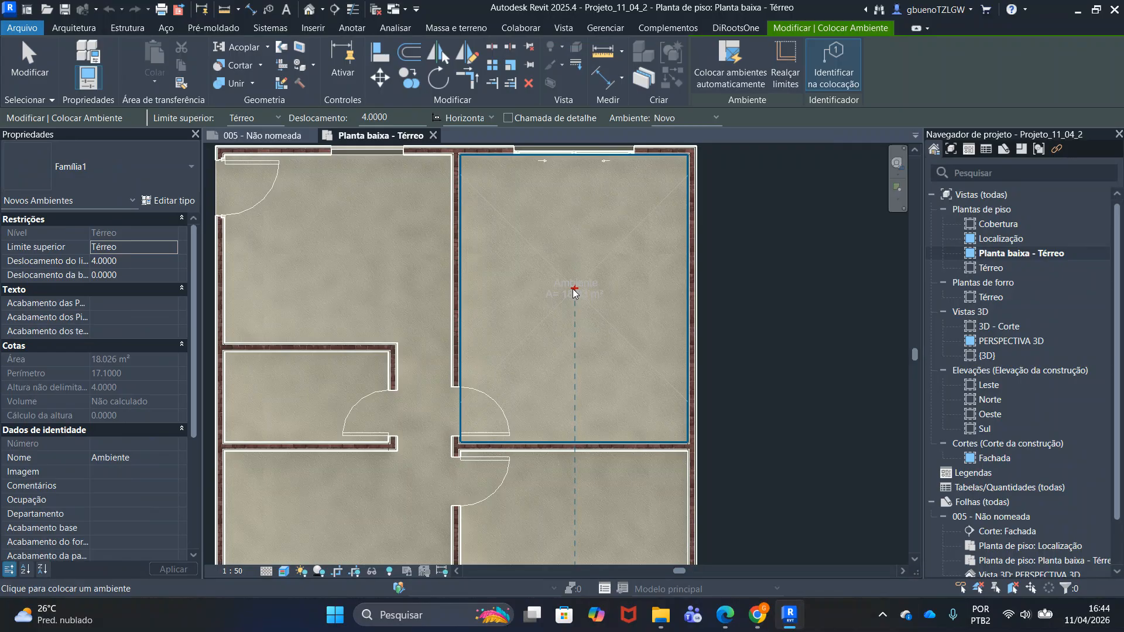
pyautogui.click(574, 291)
pyautogui.moveTo(593, 485); pyautogui.dragTo(605, 239, button='middle')
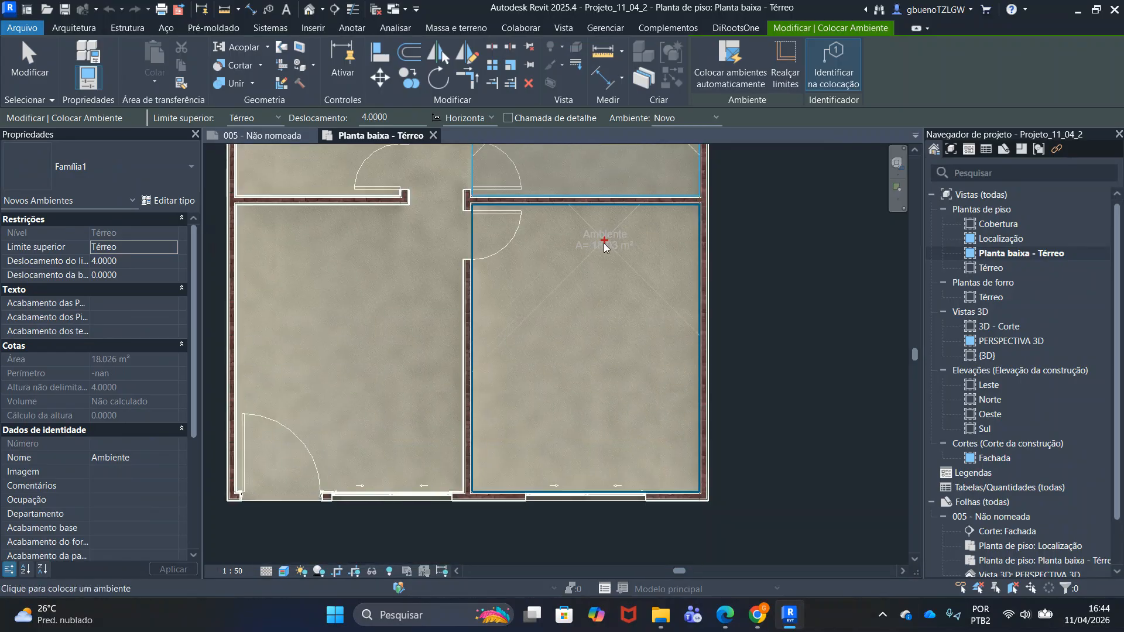
pyautogui.click(585, 339)
# Place a tagged Ambiente room element in the small room on the plan's west side and end room placement
pyautogui.moveTo(410, 336); pyautogui.dragTo(608, 435, button='middle')
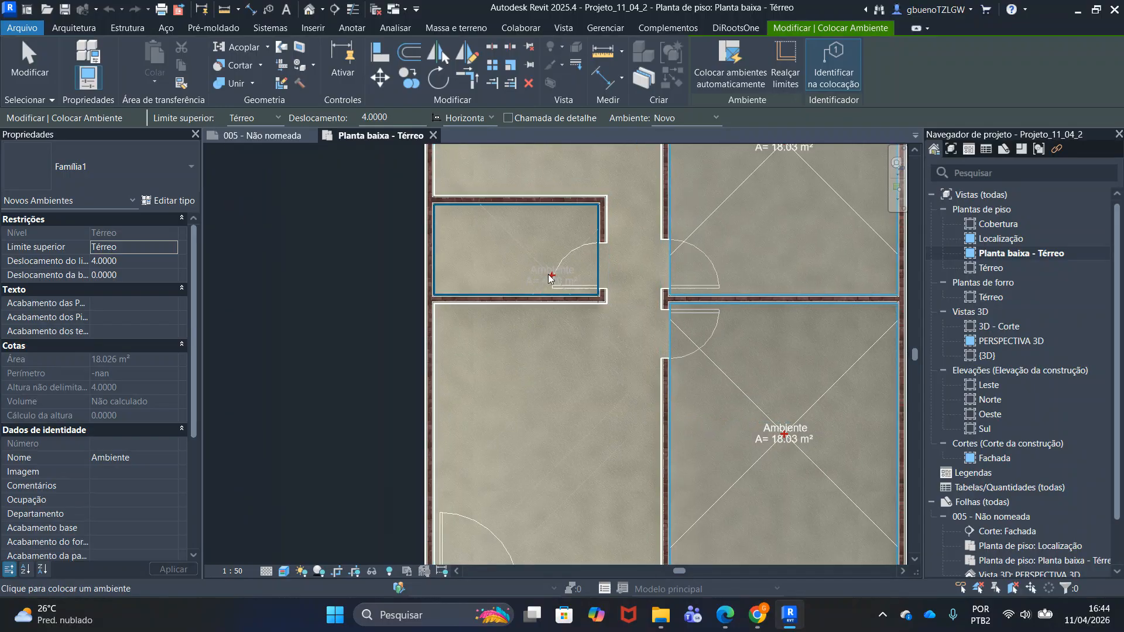
pyautogui.click(518, 256)
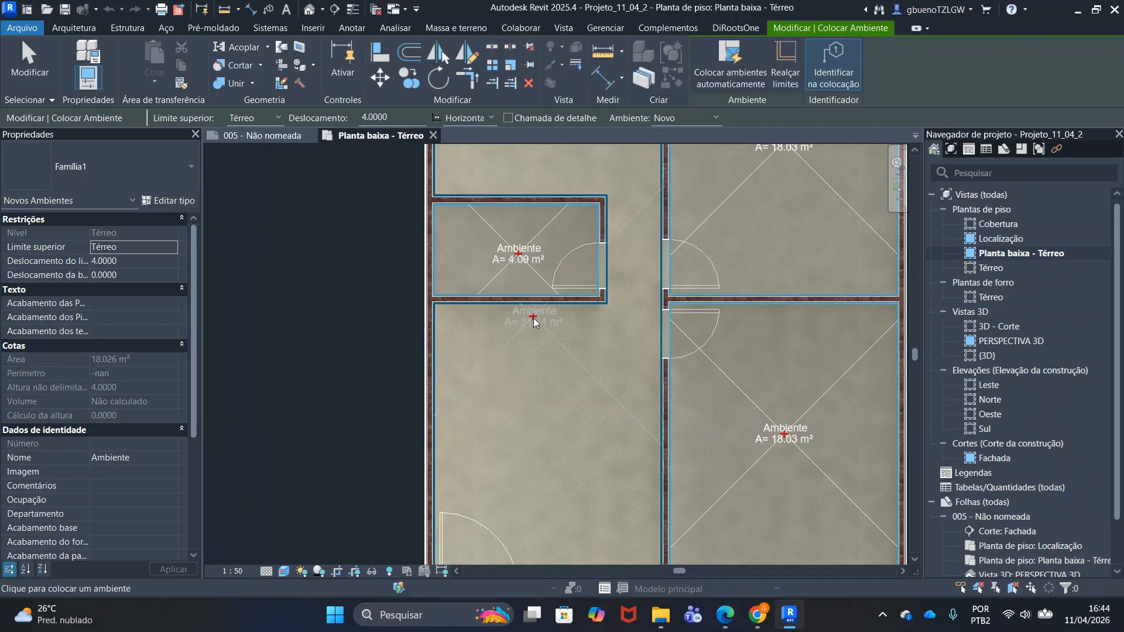
pyautogui.scroll(-1, 532, 319)
pyautogui.moveTo(667, 319)
pyautogui.mouseDown(button='middle')
pyautogui.moveTo(659, 352)
pyautogui.moveTo(643, 271)
pyautogui.moveTo(660, 308)
pyautogui.mouseUp(button='middle')
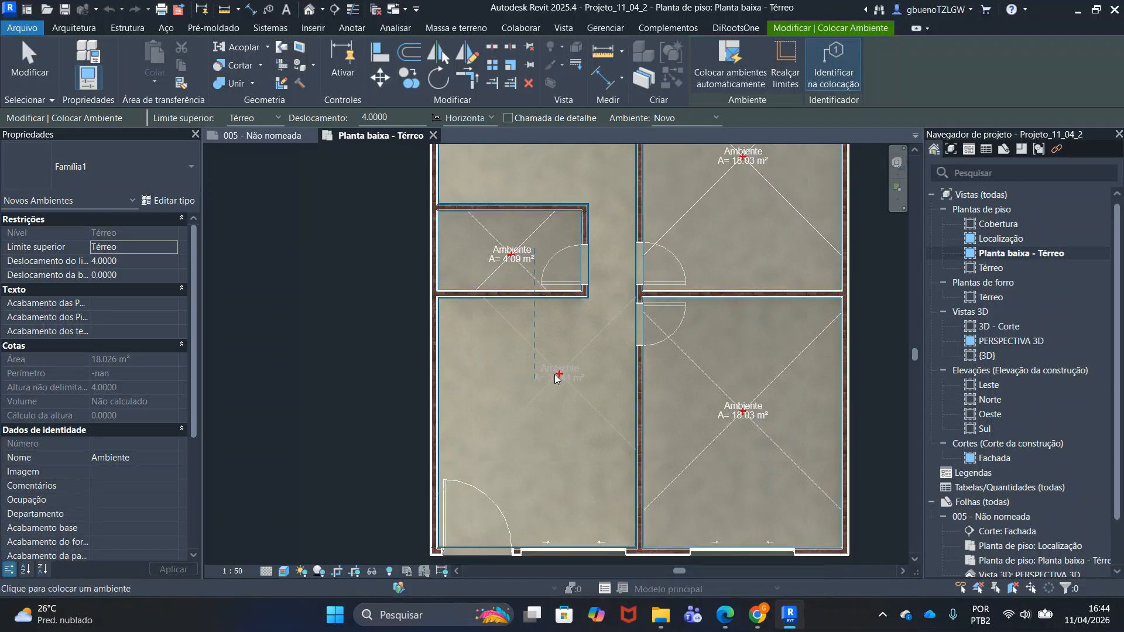
pyautogui.scroll(-1, 542, 393)
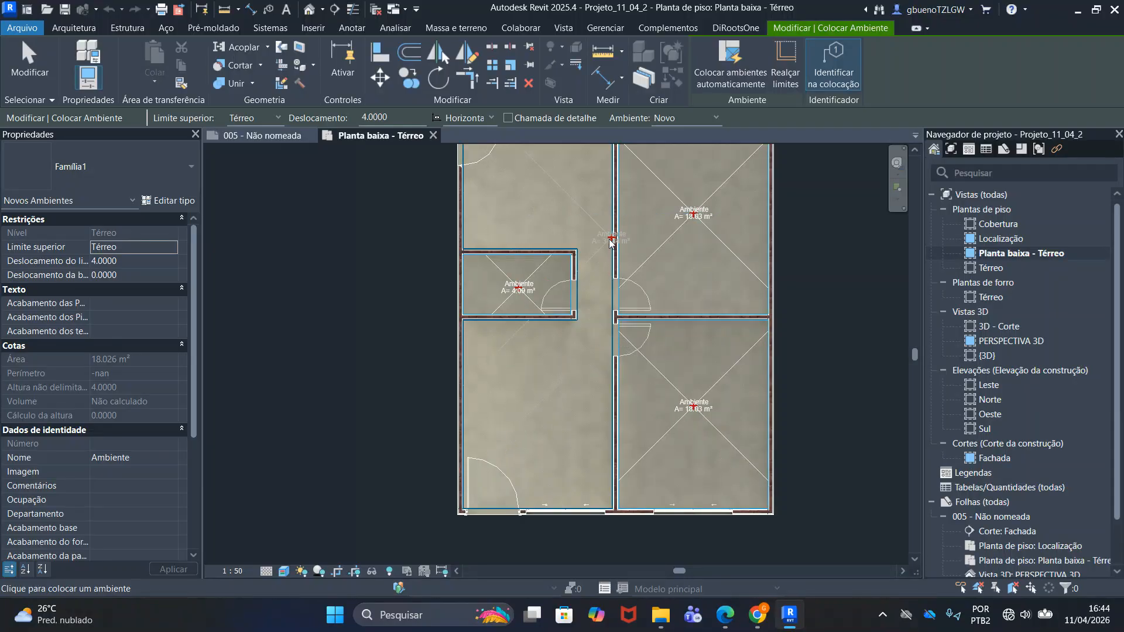
pyautogui.moveTo(554, 188); pyautogui.dragTo(559, 226, button='middle')
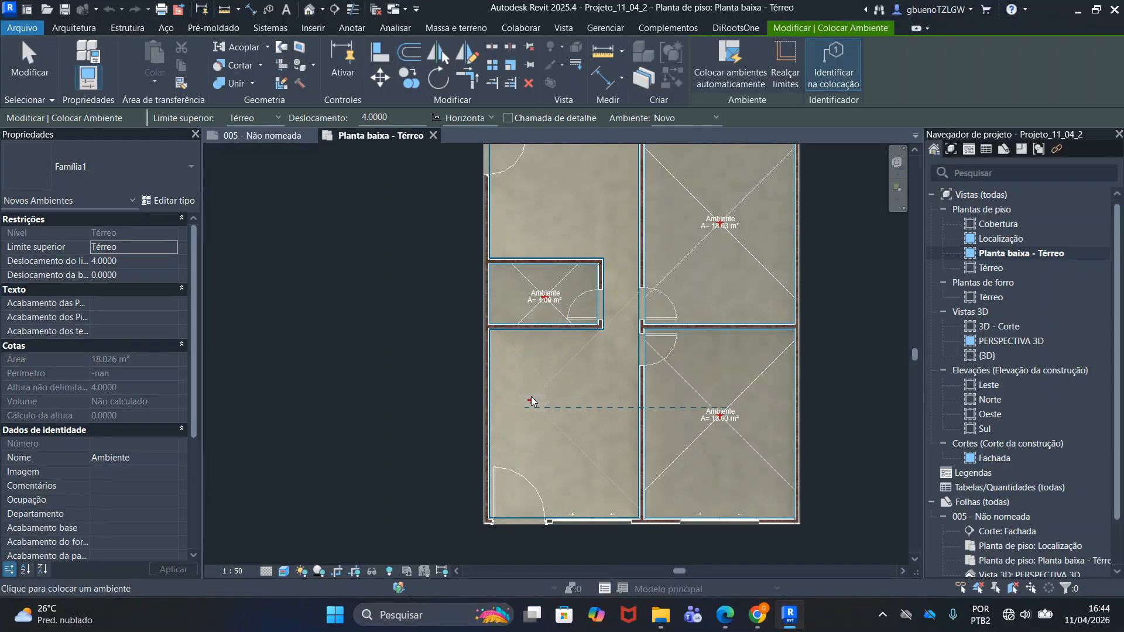
pyautogui.press('Escape')
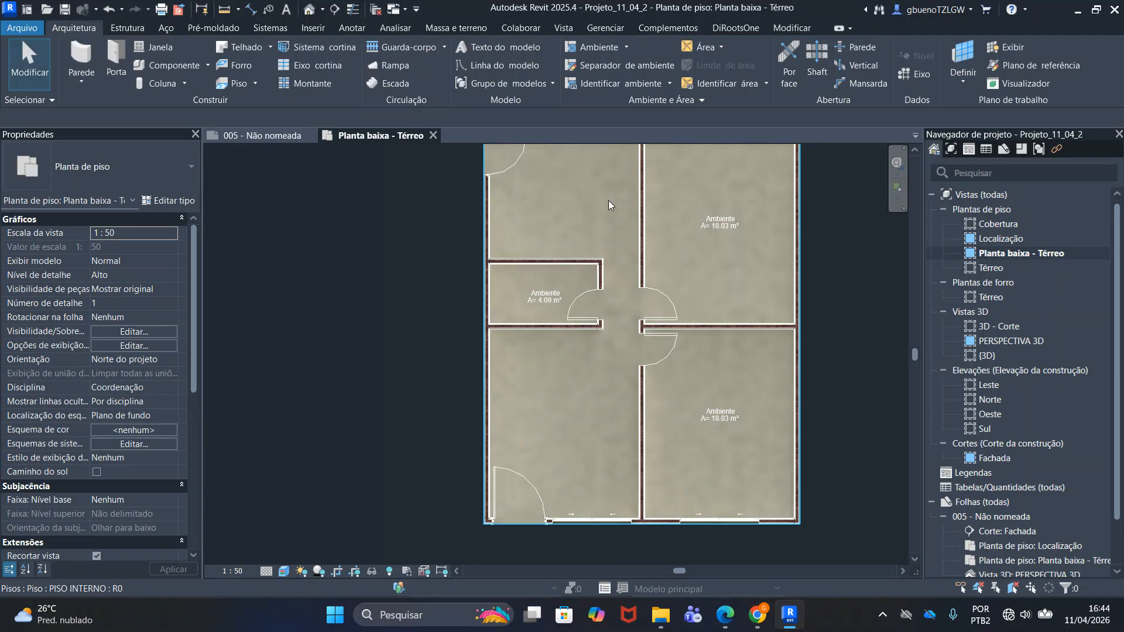
# Draw a horizontal room separation line from the small room's upper outer wall corner across the corridor to the opposite wall
pyautogui.click(610, 64)
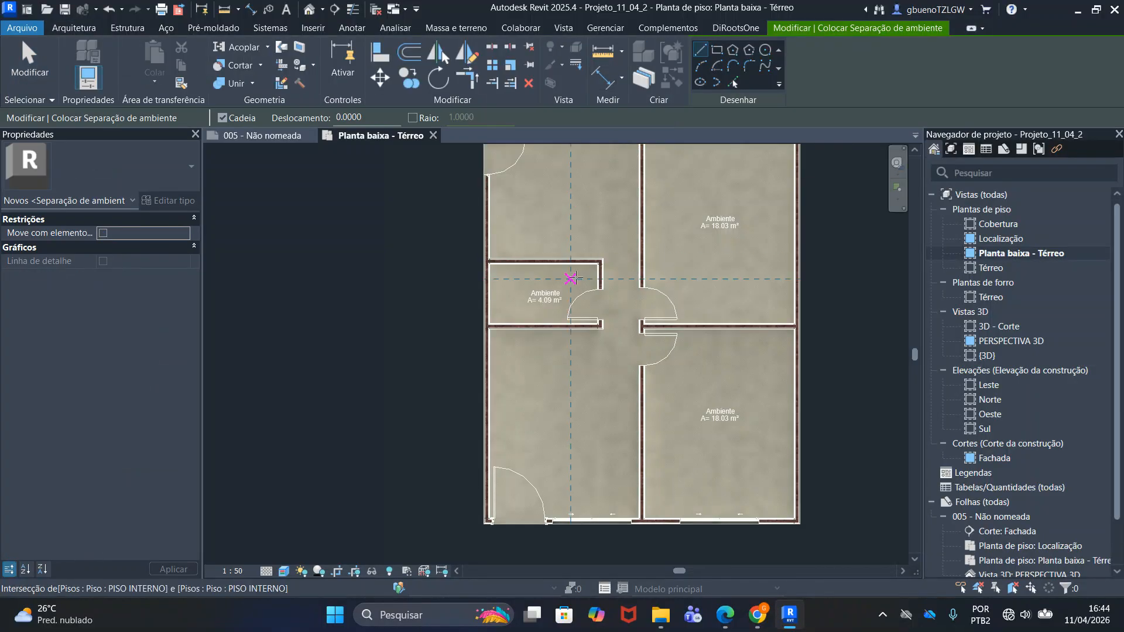
pyautogui.scroll(5, 590, 276)
pyautogui.scroll(4, 640, 205)
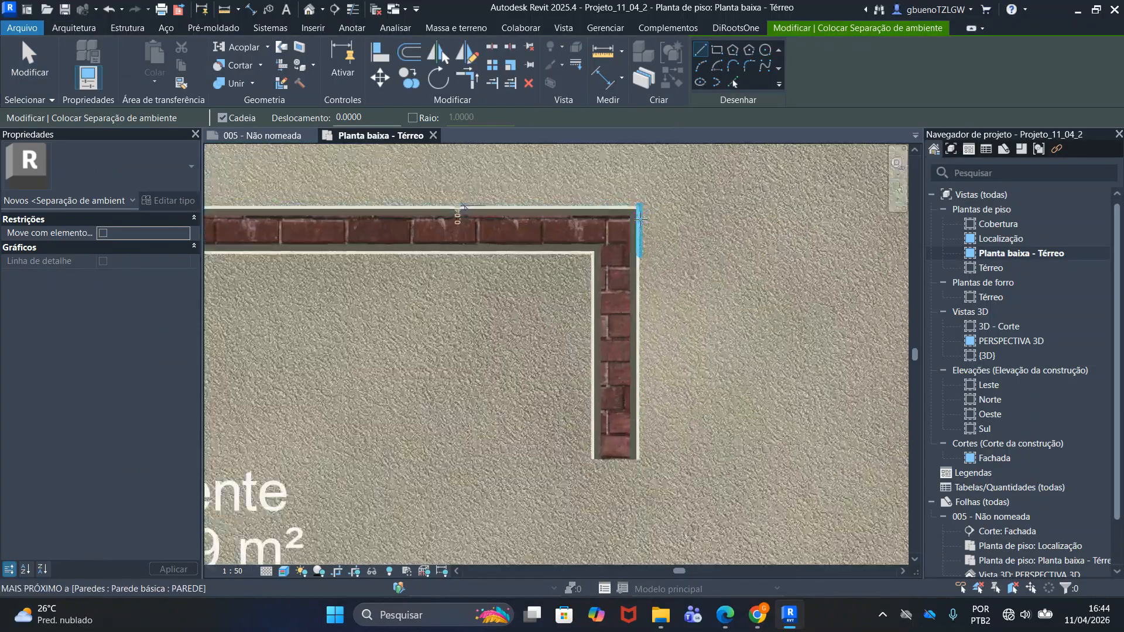
pyautogui.click(637, 198)
pyautogui.scroll(-3, 656, 211)
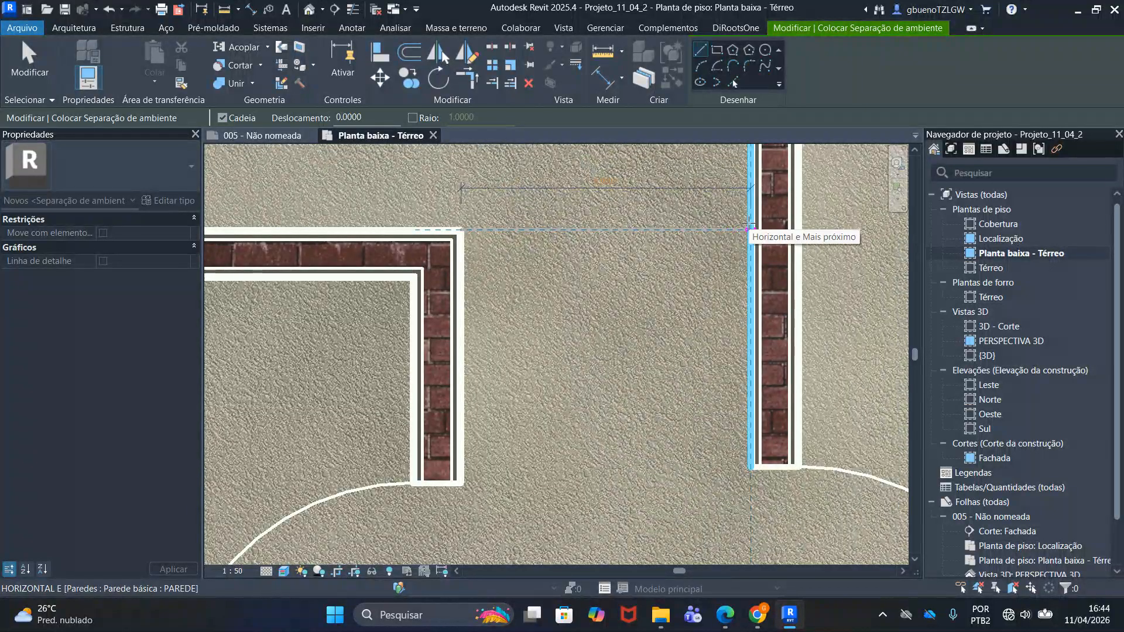
pyautogui.click(750, 227)
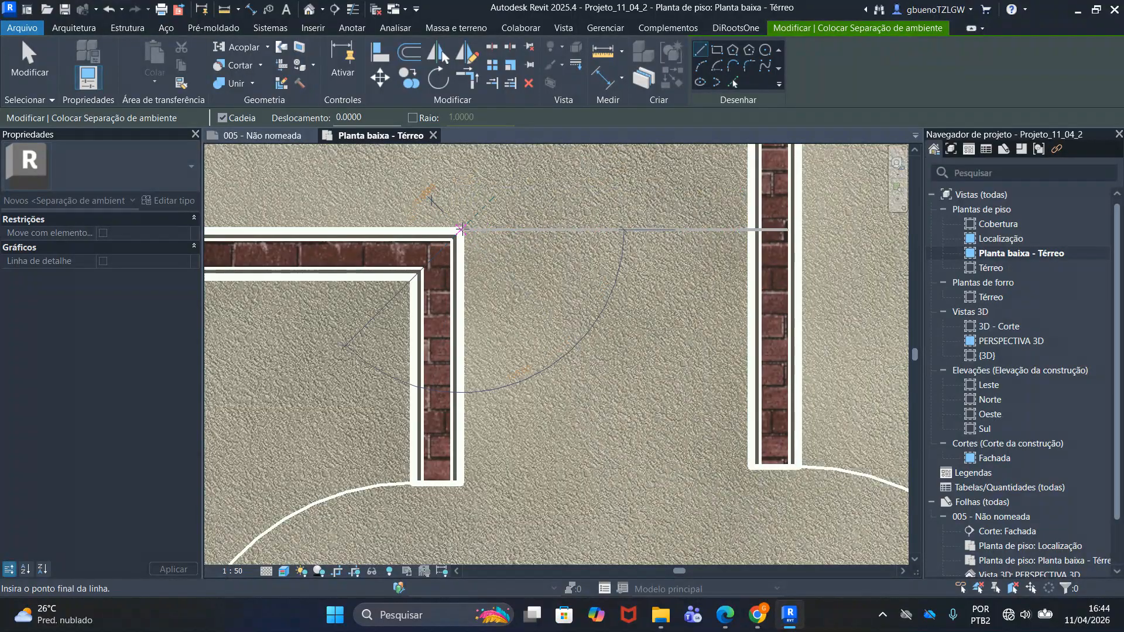
pyautogui.click(462, 229)
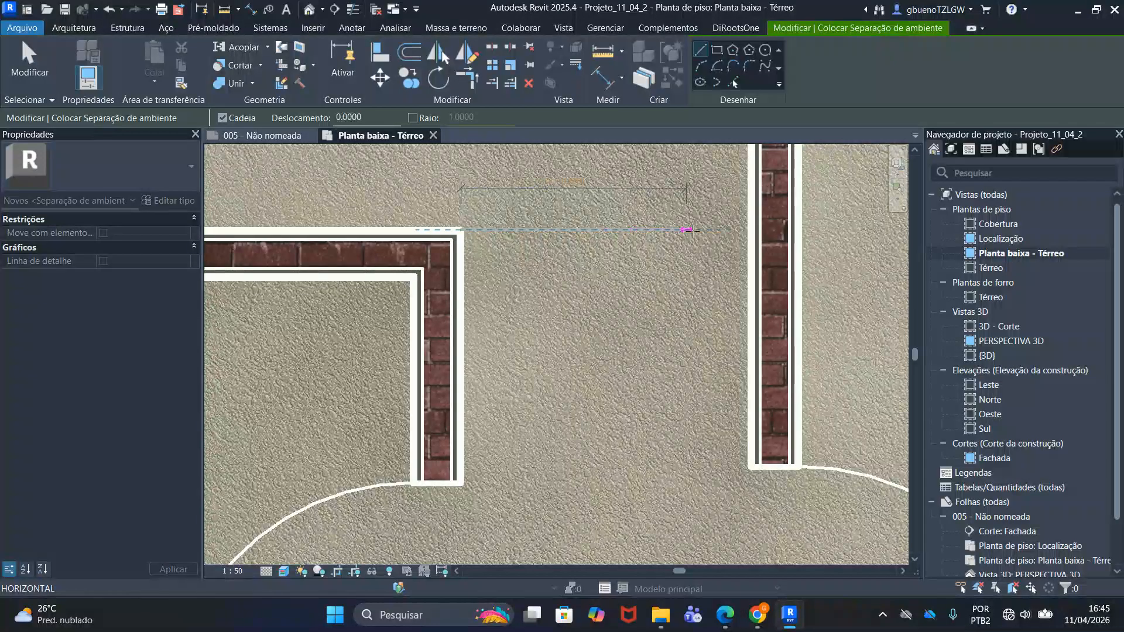
pyautogui.scroll(-4, 747, 231)
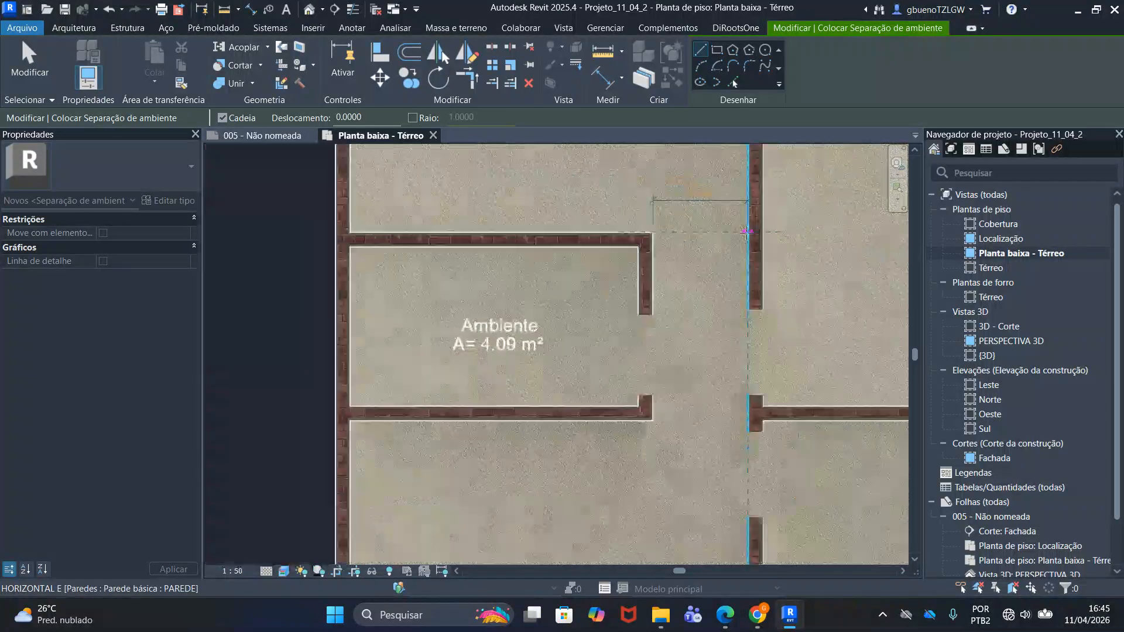
pyautogui.scroll(4, 747, 231)
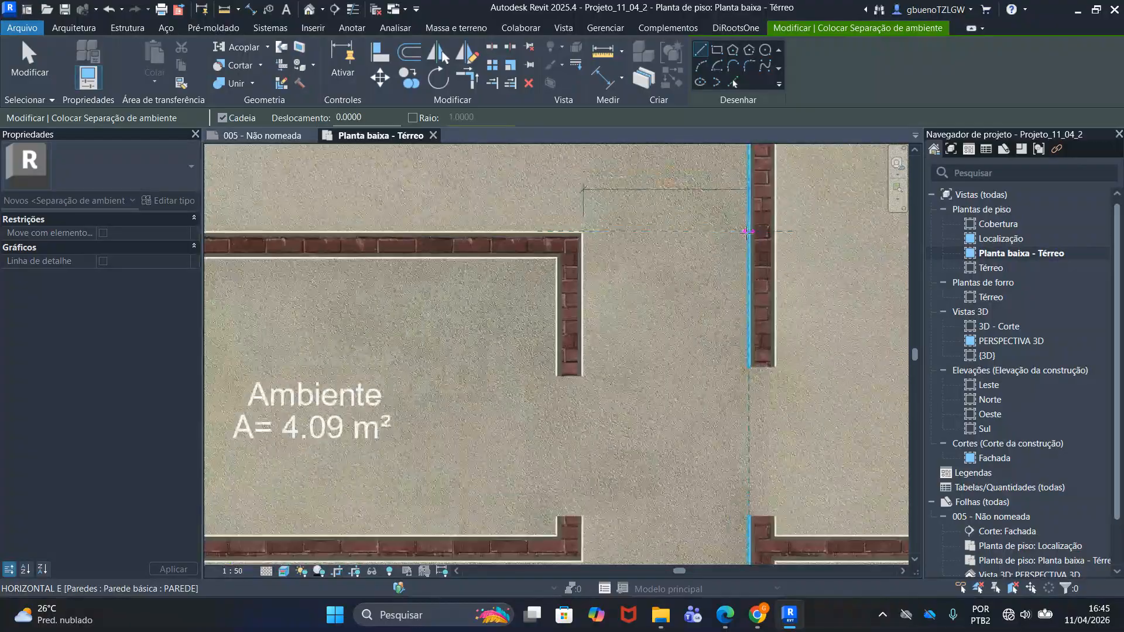
pyautogui.click(749, 230)
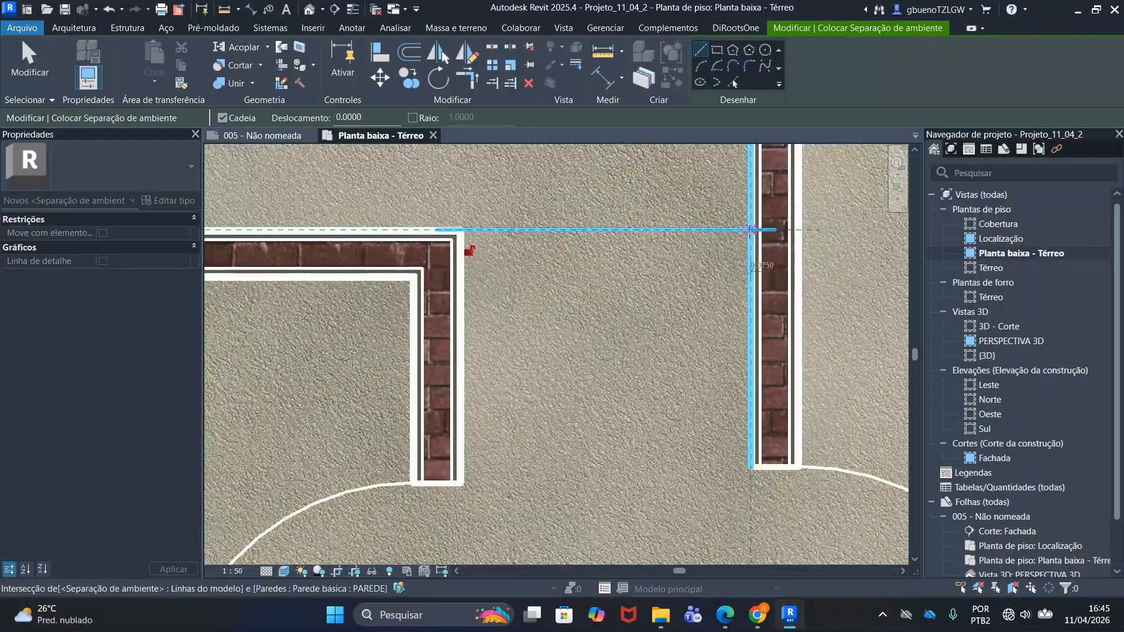
pyautogui.press('Escape')
pyautogui.press('Escape')
# Place a tagged Ambiente room element in the lower-left space that includes the corridor, then end room placement
pyautogui.scroll(-4, 707, 311)
pyautogui.scroll(-1, 662, 337)
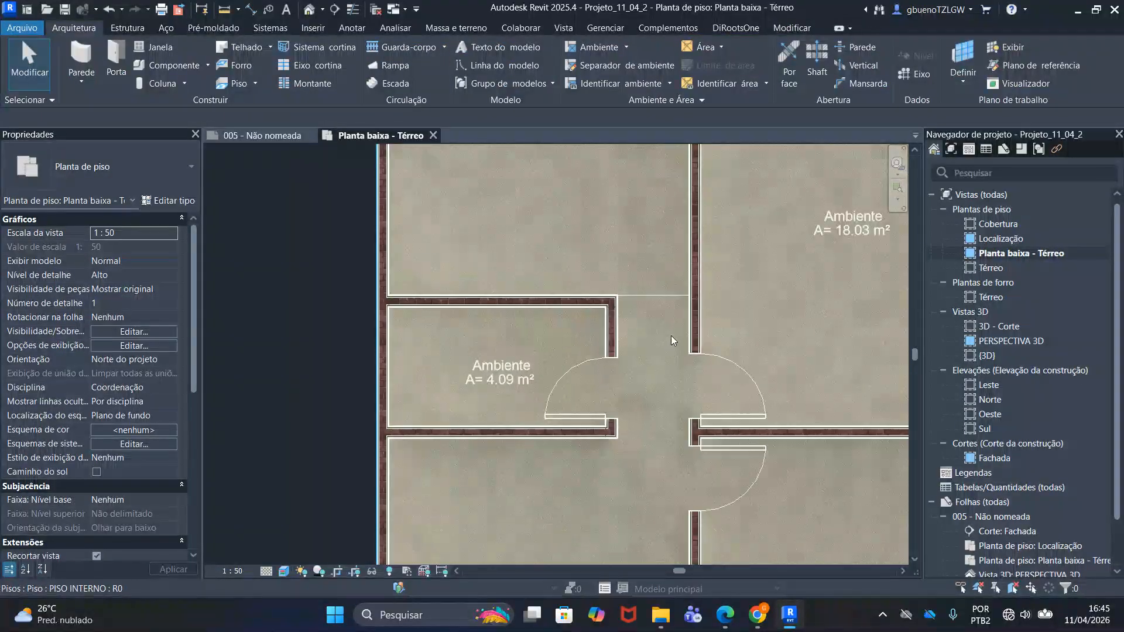
pyautogui.moveTo(669, 268); pyautogui.dragTo(572, 361, button='middle')
pyautogui.scroll(-2, 602, 384)
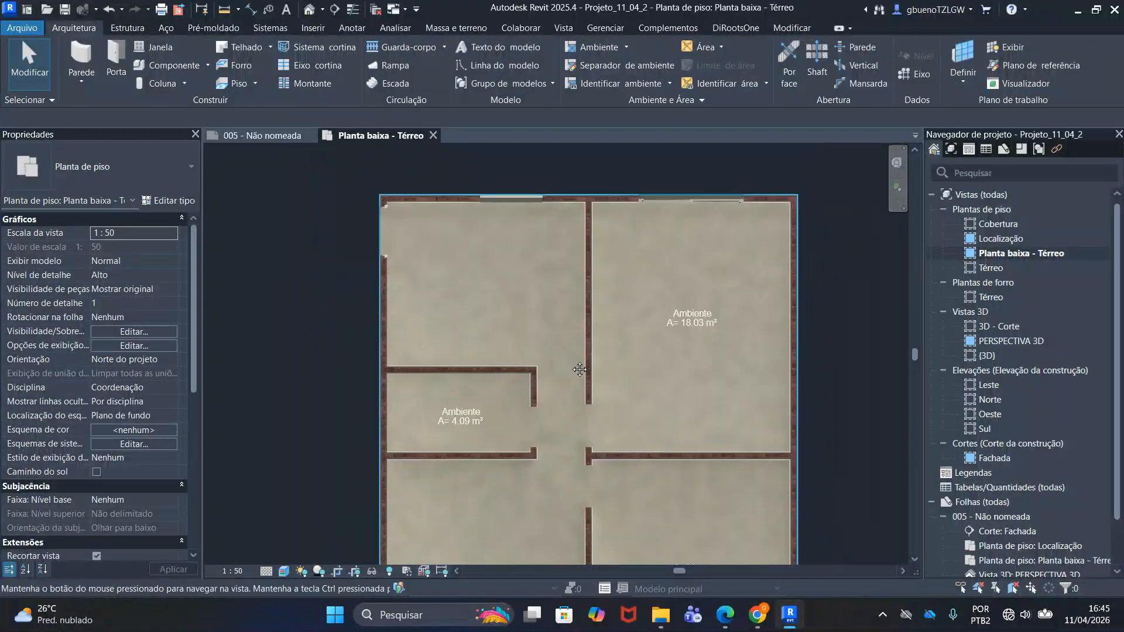
pyautogui.click(589, 46)
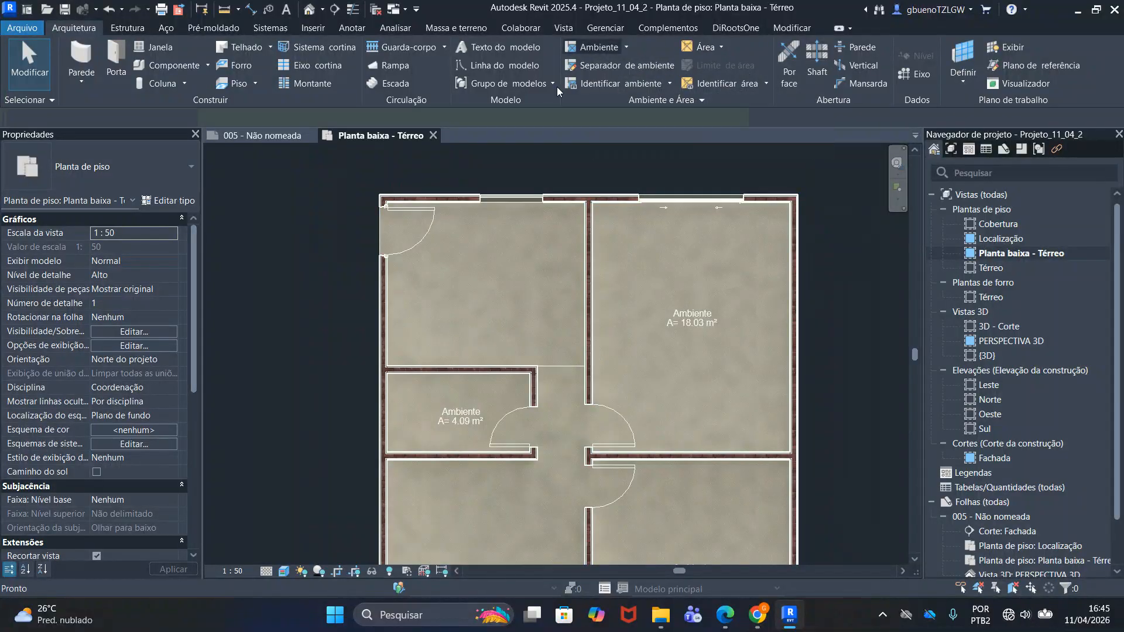
pyautogui.scroll(2, 486, 284)
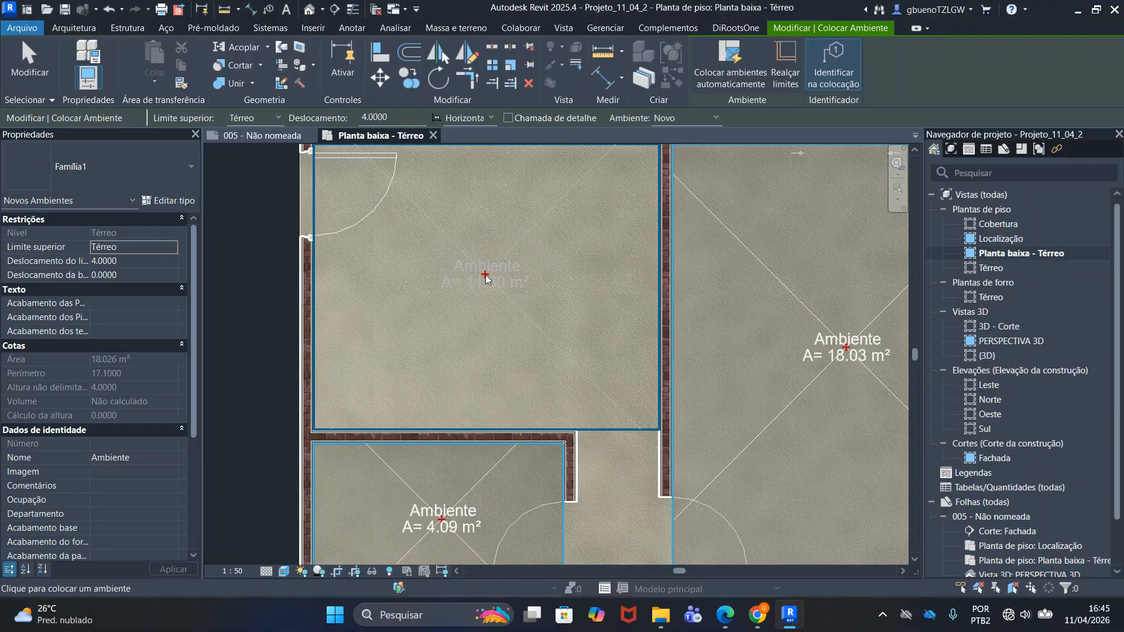
pyautogui.scroll(-1, 486, 276)
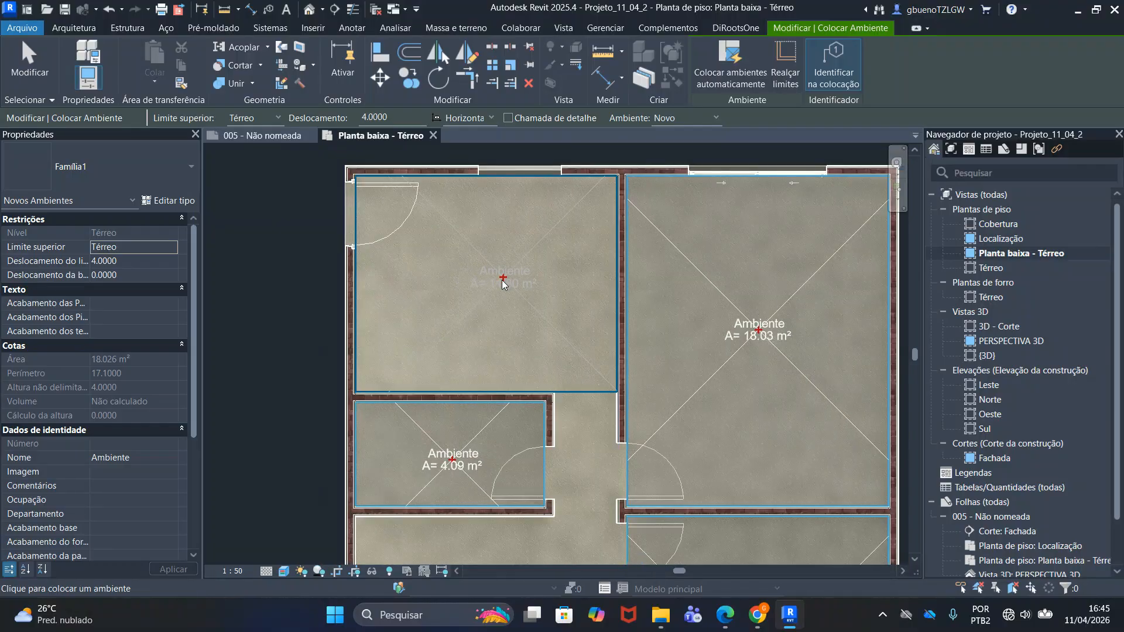
pyautogui.scroll(-2, 502, 283)
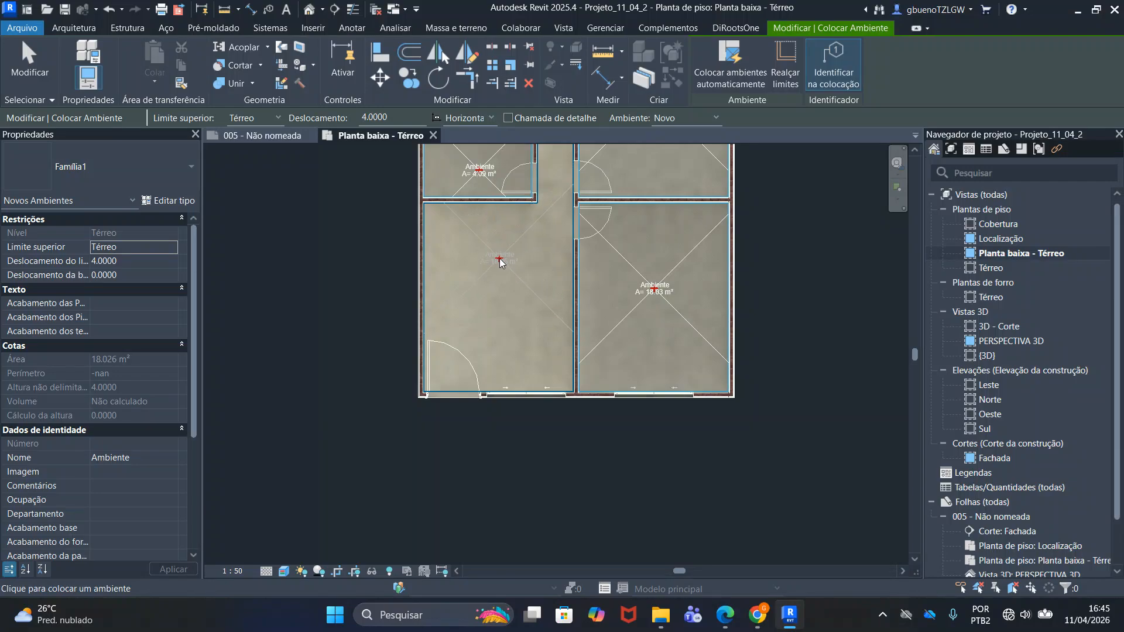
pyautogui.scroll(2, 510, 275)
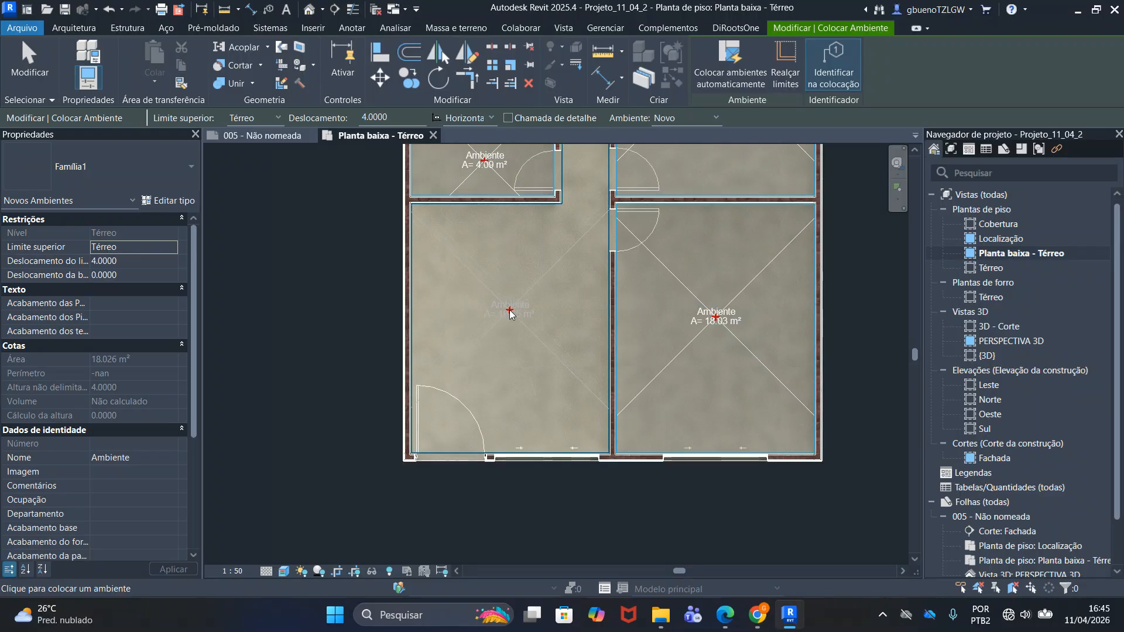
pyautogui.click(509, 312)
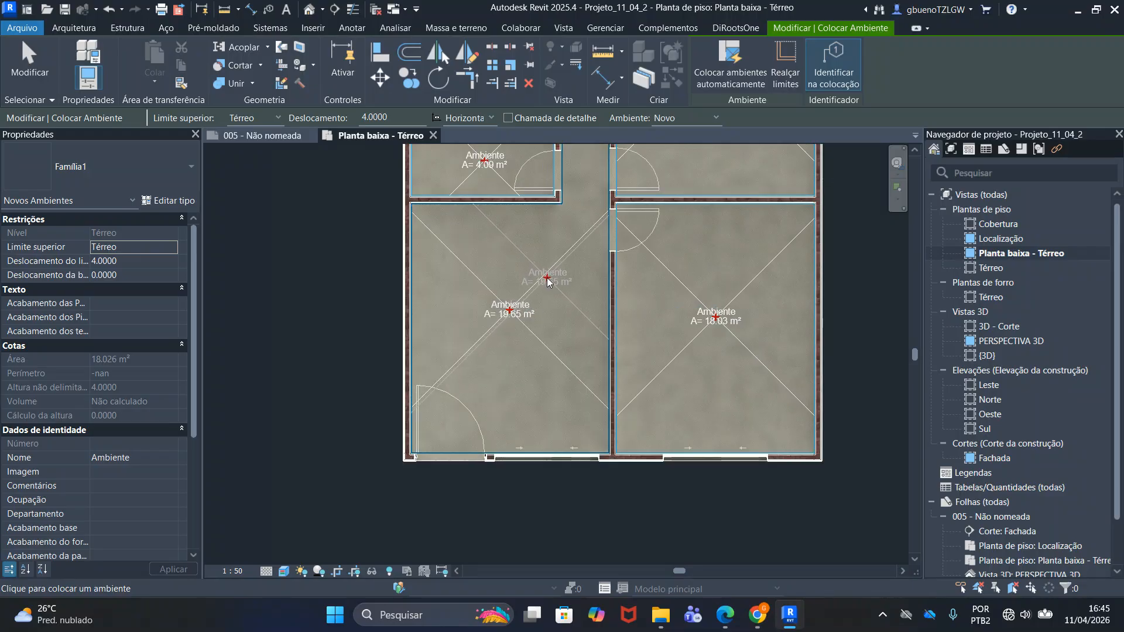
pyautogui.press('Escape')
pyautogui.press('Escape')
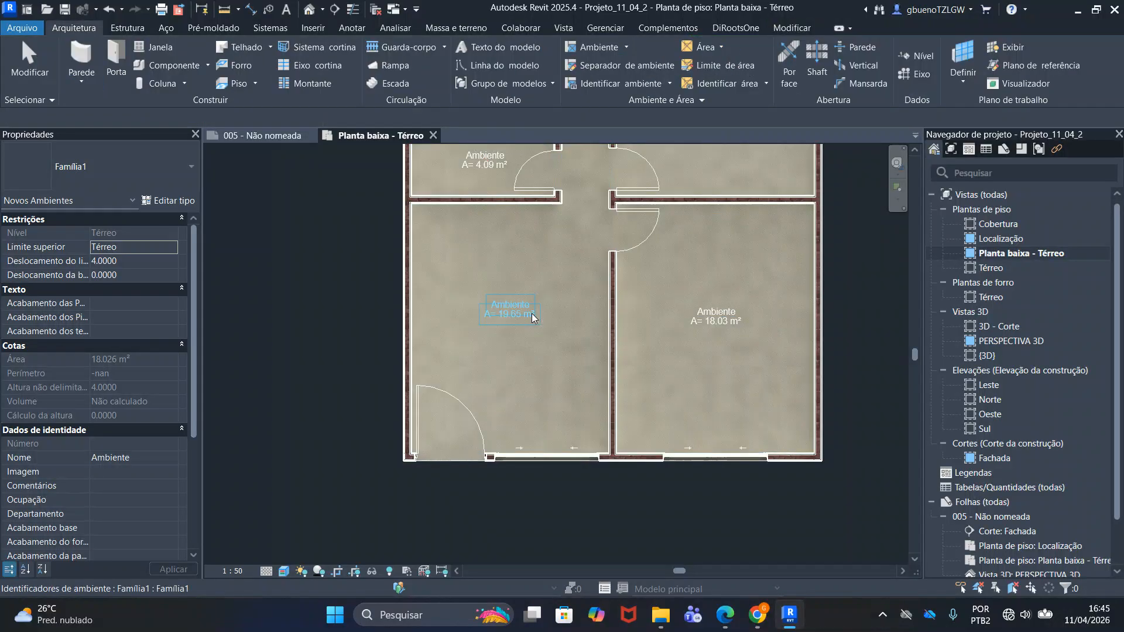
pyautogui.scroll(5, 509, 310)
pyautogui.scroll(-5, 557, 309)
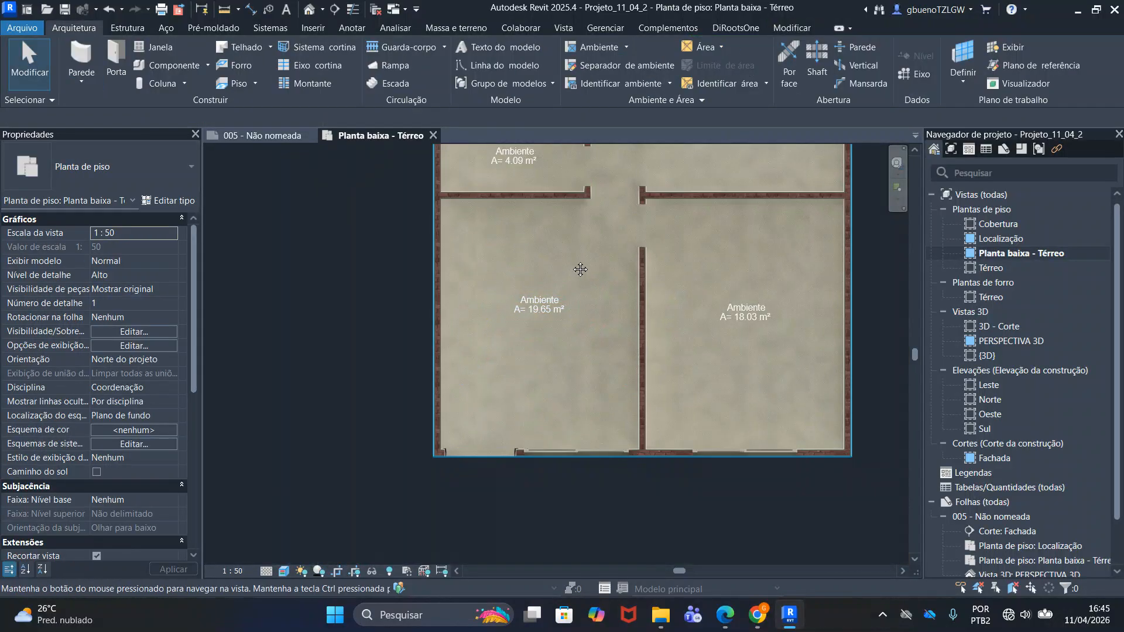
pyautogui.moveTo(623, 144); pyautogui.dragTo(617, 249, button='middle')
pyautogui.scroll(2, 617, 249)
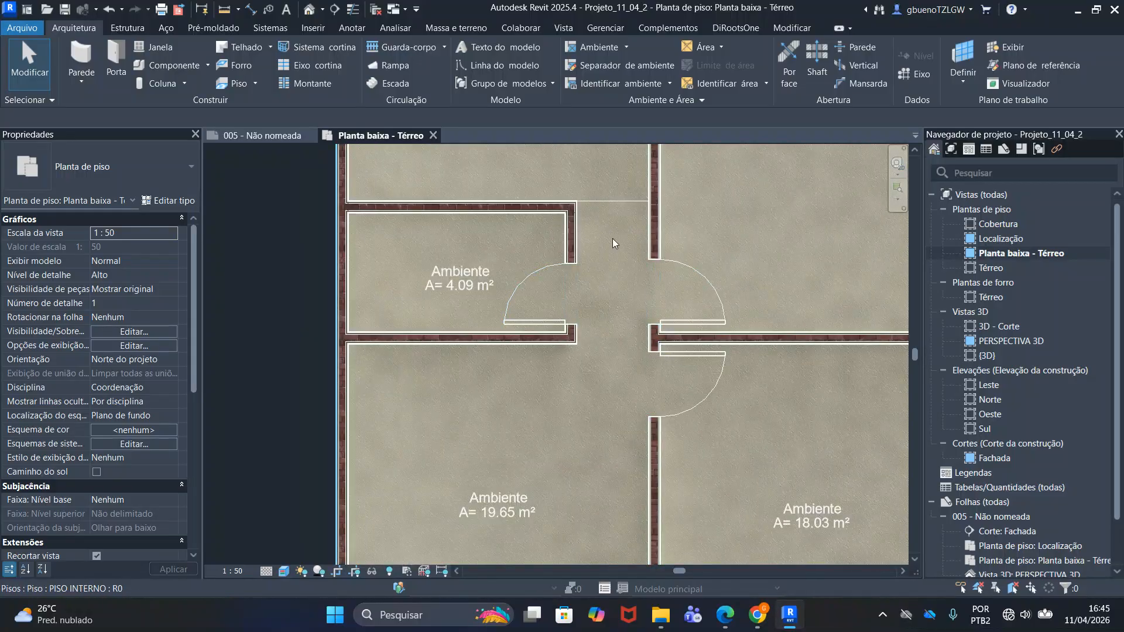
pyautogui.scroll(-3, 609, 257)
pyautogui.scroll(5, 588, 361)
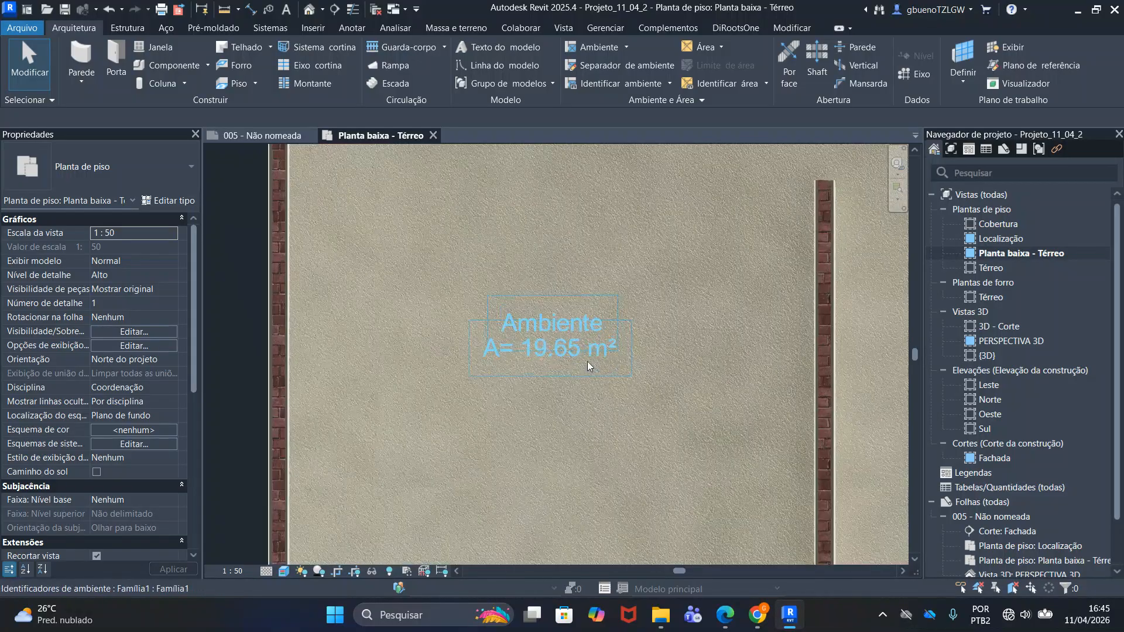
# Hide the room separation line between the corridor and the upper-left room as an individual element in this view
pyautogui.scroll(-5, 585, 350)
pyautogui.scroll(3, 598, 338)
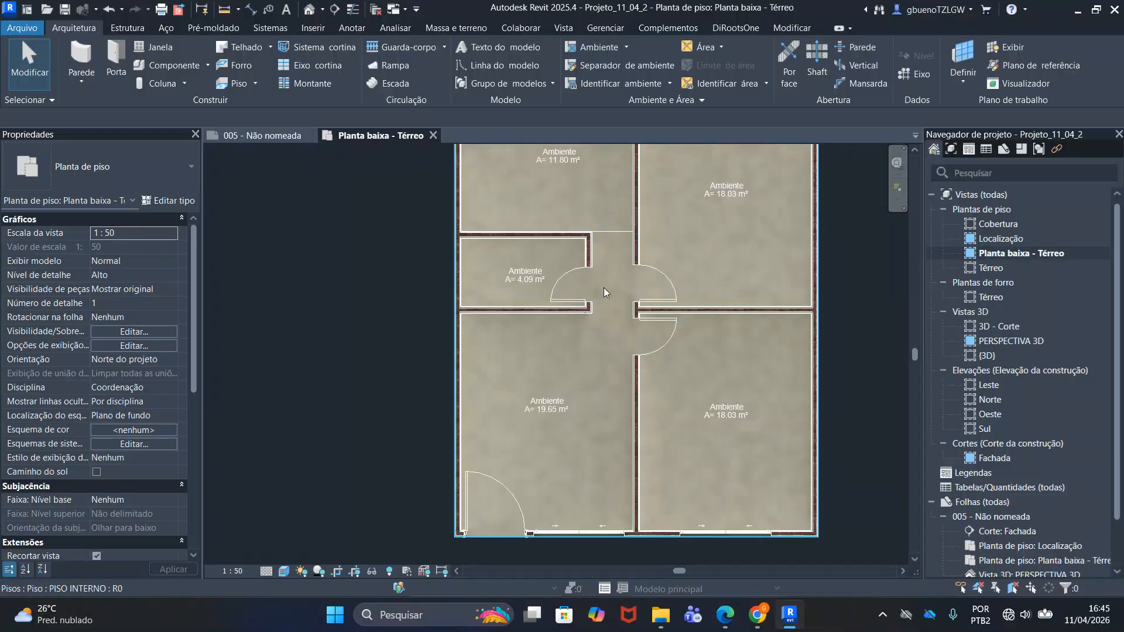
pyautogui.click(613, 227)
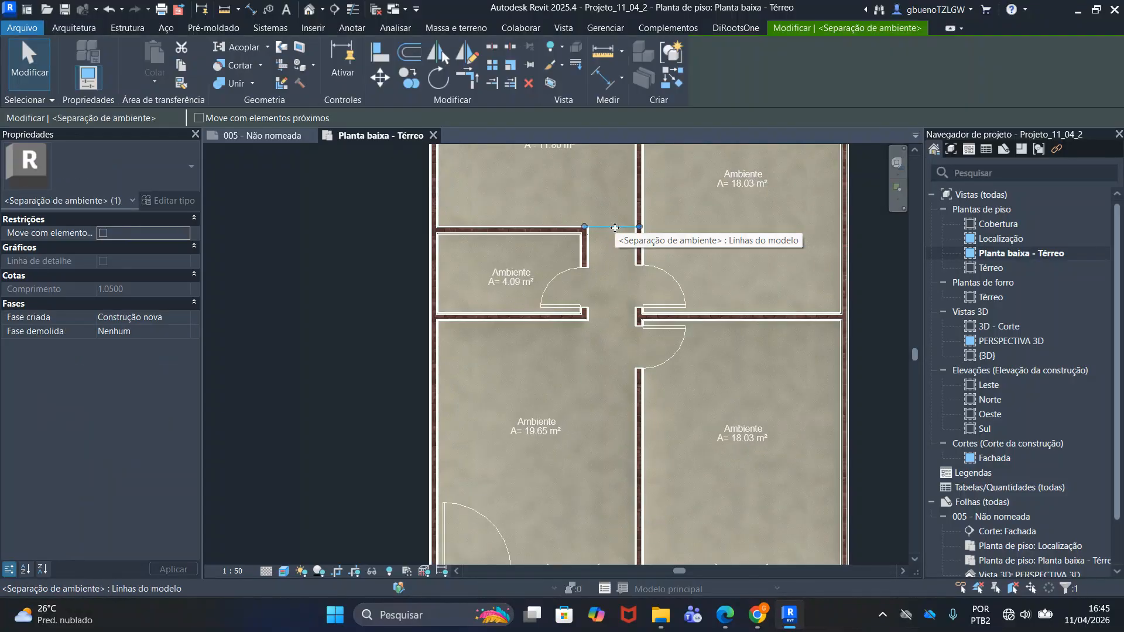
pyautogui.rightClick(616, 229)
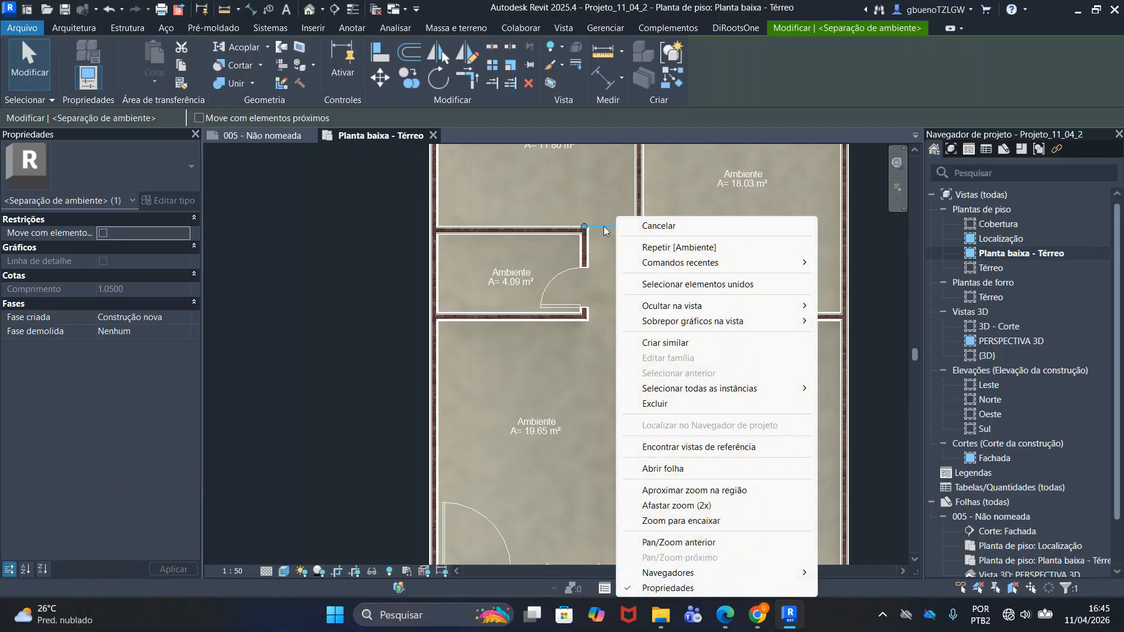
pyautogui.moveTo(811, 306)
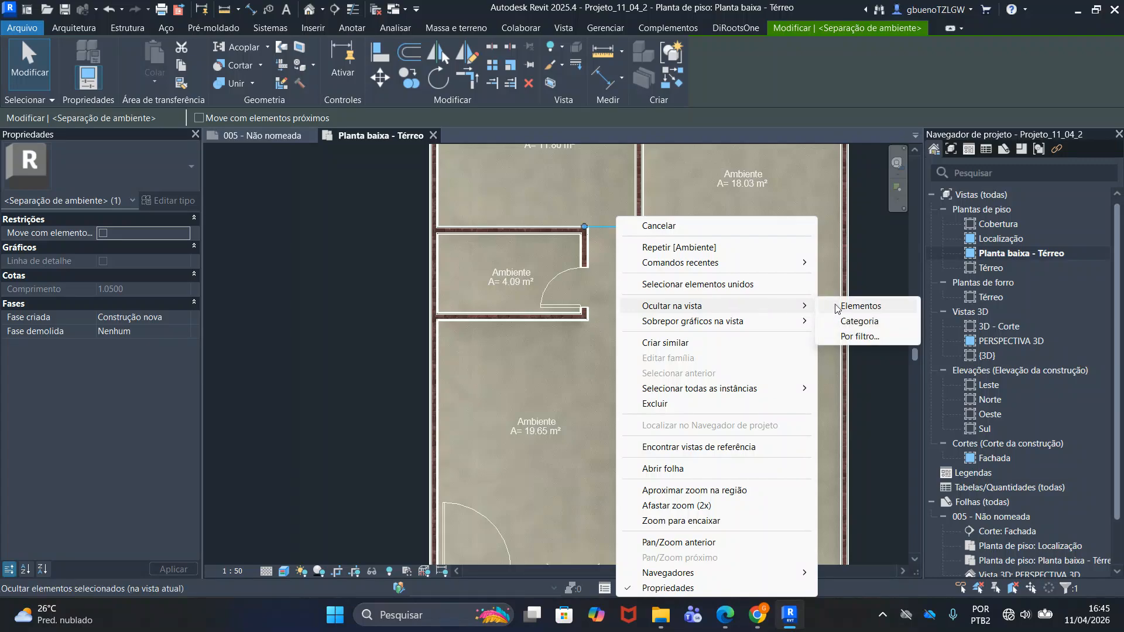
pyautogui.click(860, 306)
# Rename the upper-left room to COZINHA through its room tag
pyautogui.scroll(-5, 587, 241)
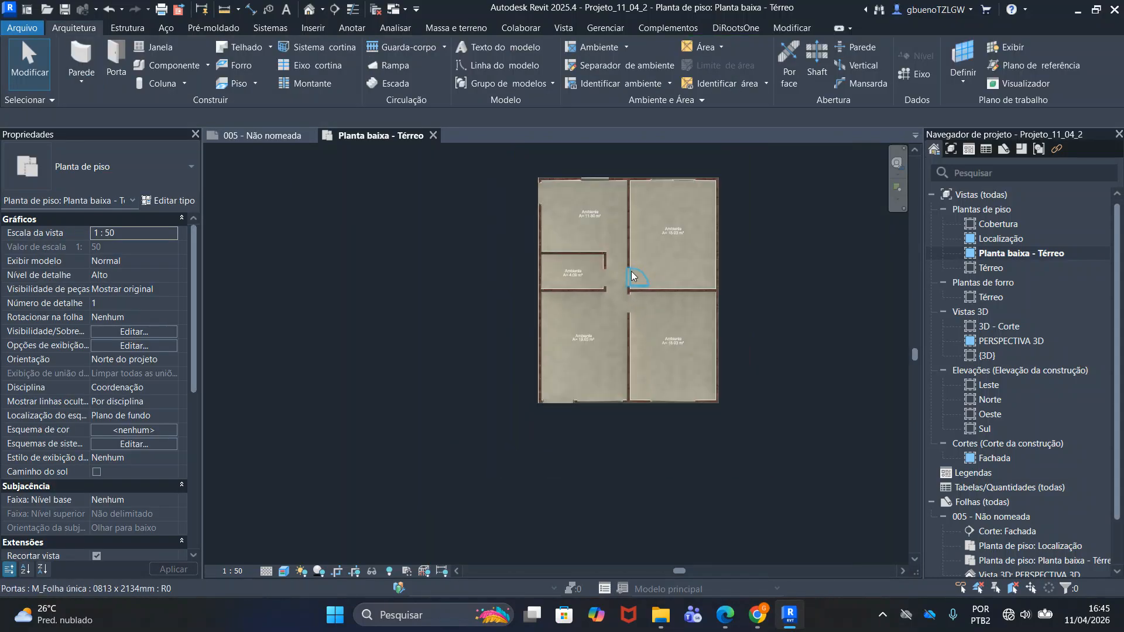
pyautogui.scroll(5, 583, 311)
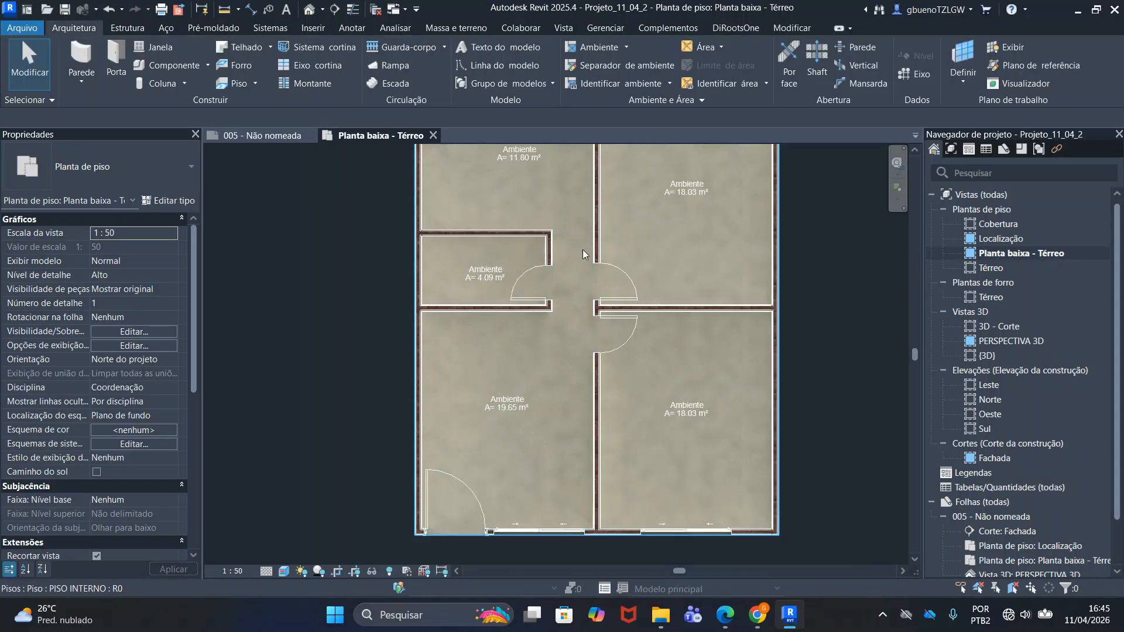
pyautogui.scroll(-2, 571, 286)
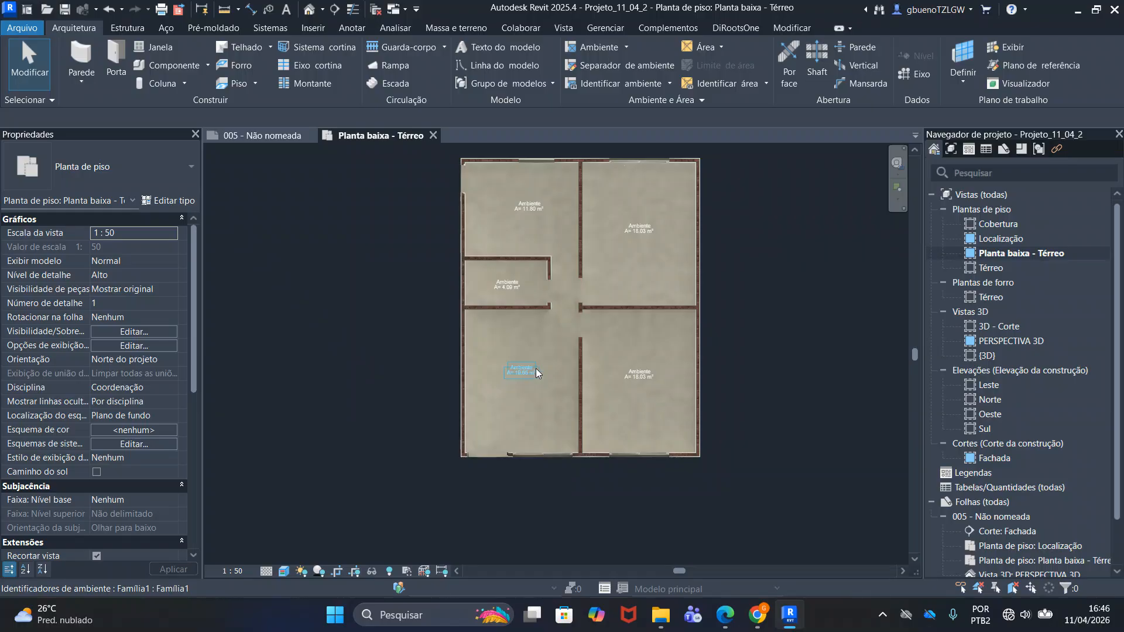
pyautogui.scroll(2, 530, 369)
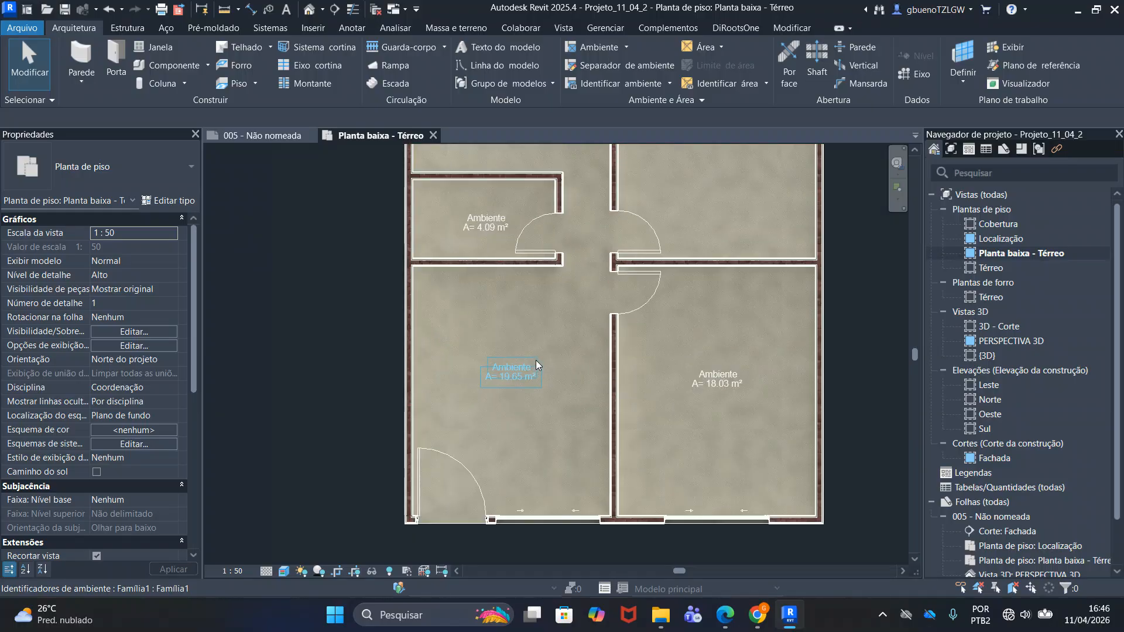
pyautogui.moveTo(588, 237); pyautogui.dragTo(576, 335, button='middle')
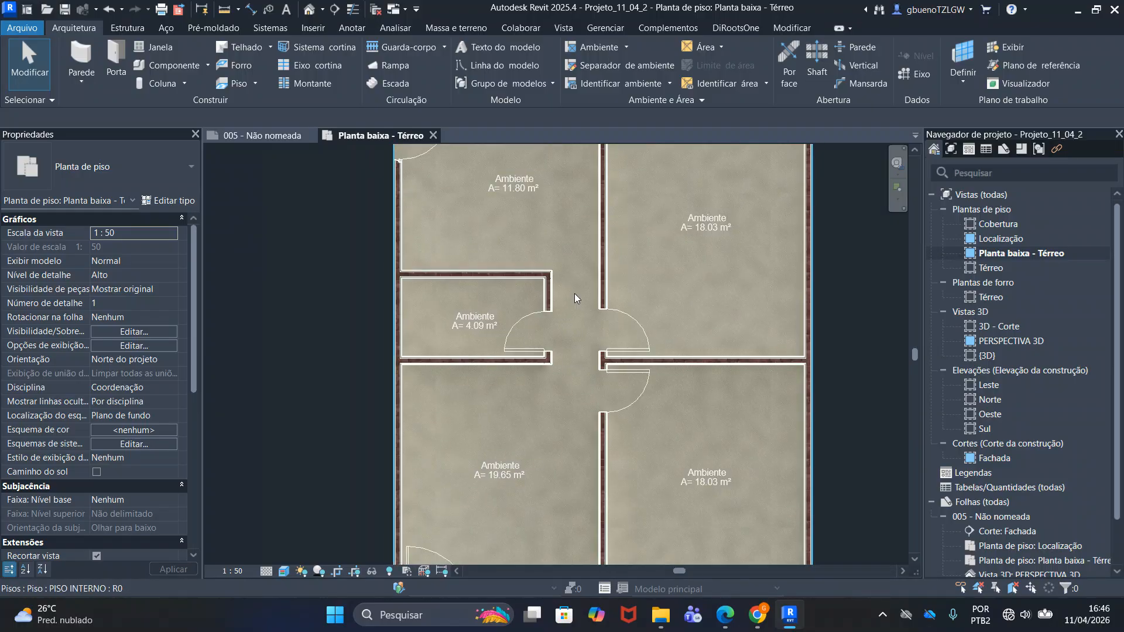
pyautogui.scroll(3, 469, 274)
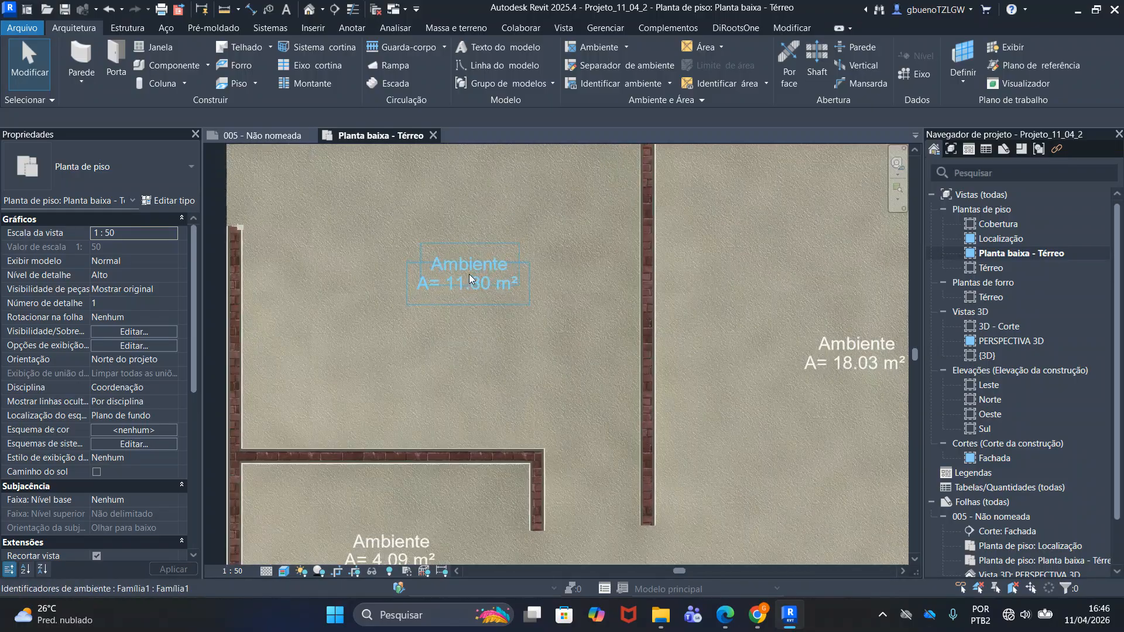
pyautogui.doubleClick(477, 263)
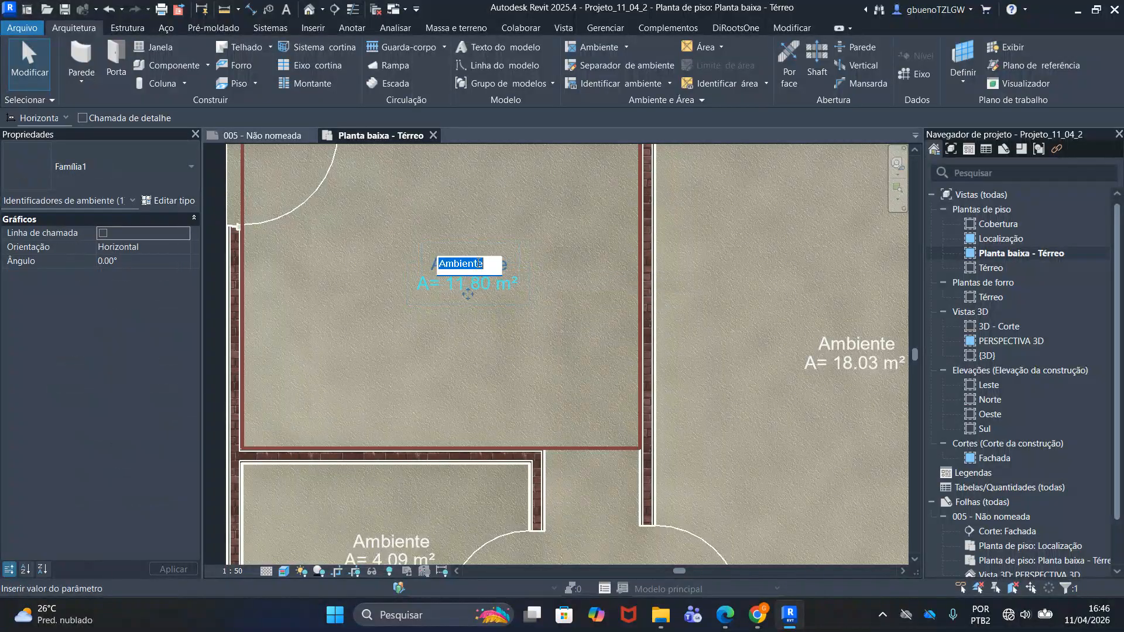
pyautogui.write('COZINHA')
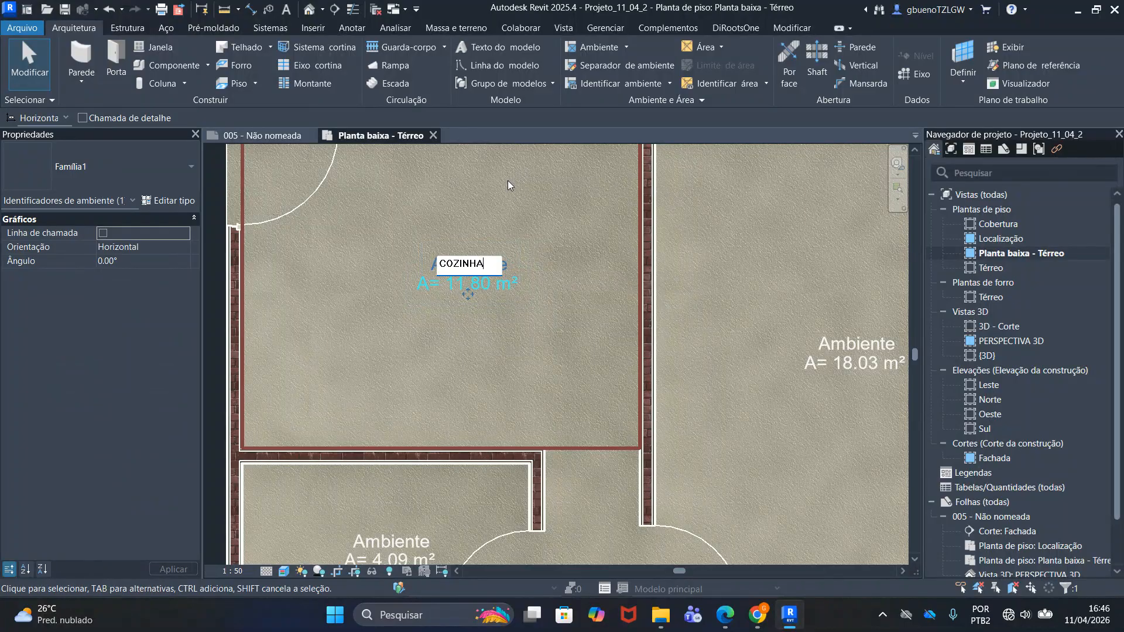
pyautogui.press('Return')
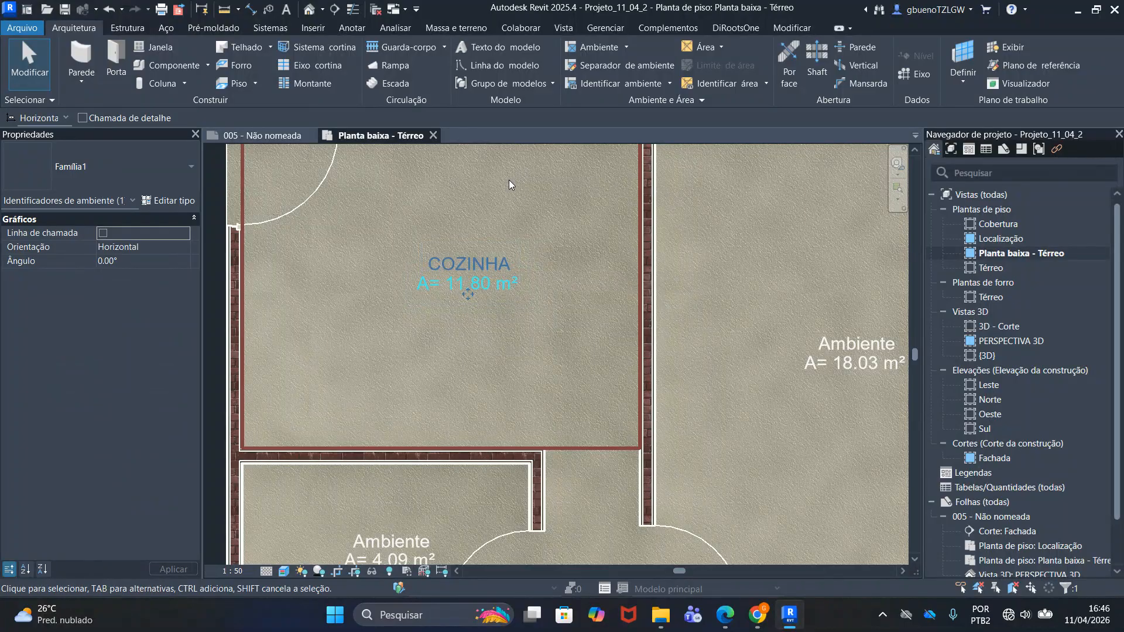
pyautogui.click(594, 240)
# Rename the small room below COZINHA to BANHEIRO through its room tag
pyautogui.moveTo(547, 317); pyautogui.dragTo(554, 203, button='middle')
pyautogui.scroll(3, 502, 305)
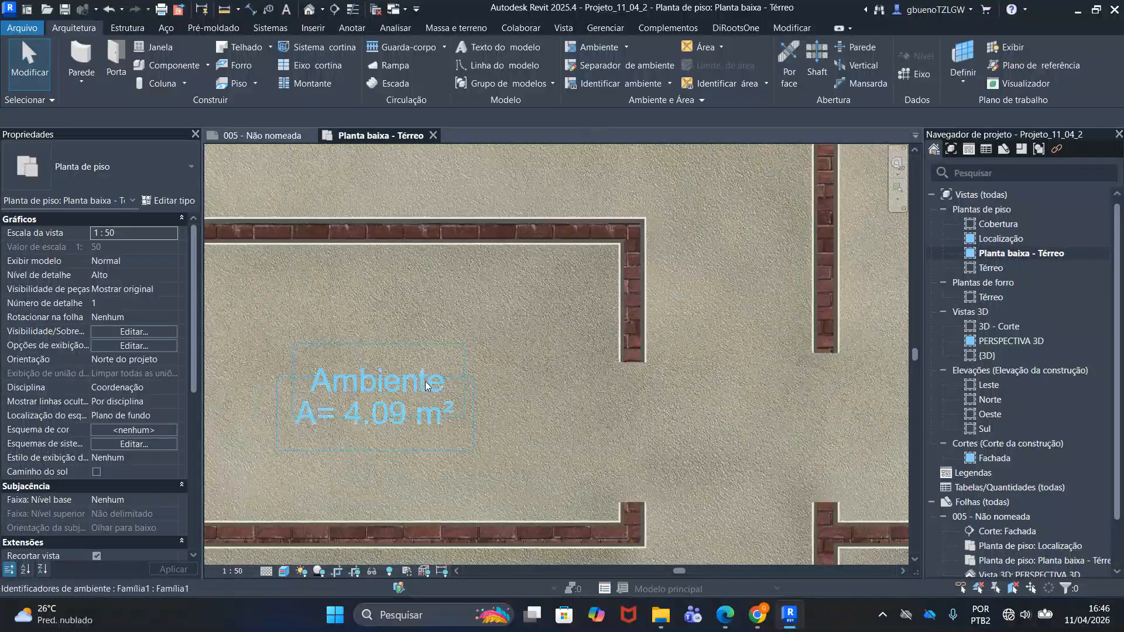
pyautogui.doubleClick(415, 385)
pyautogui.write('BA')
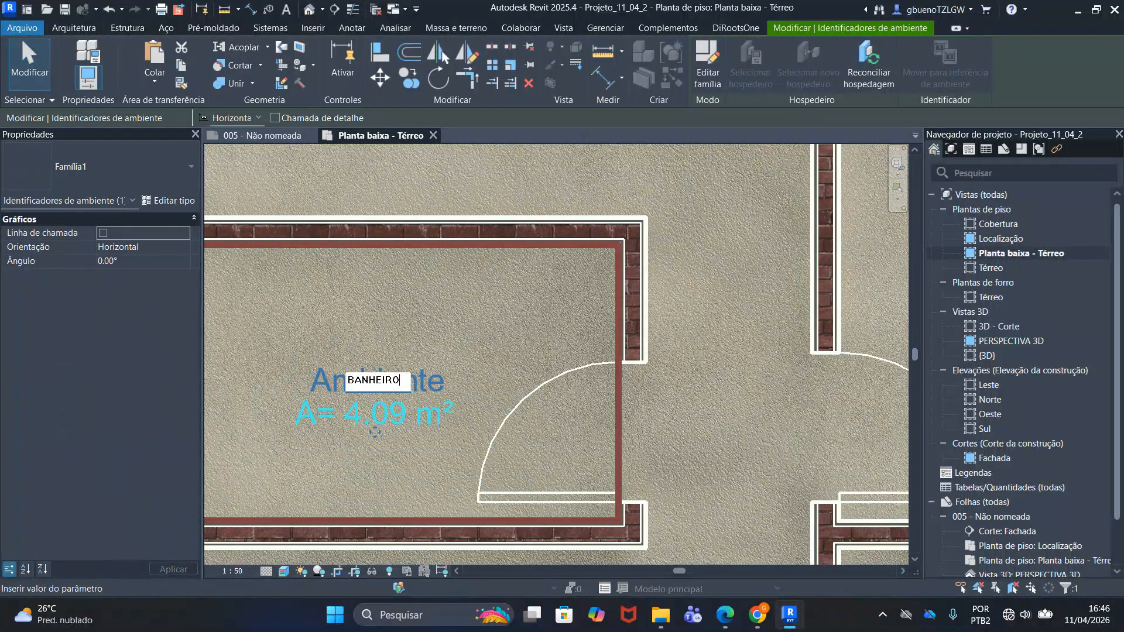
pyautogui.write('NHEIRO')
pyautogui.press('Return')
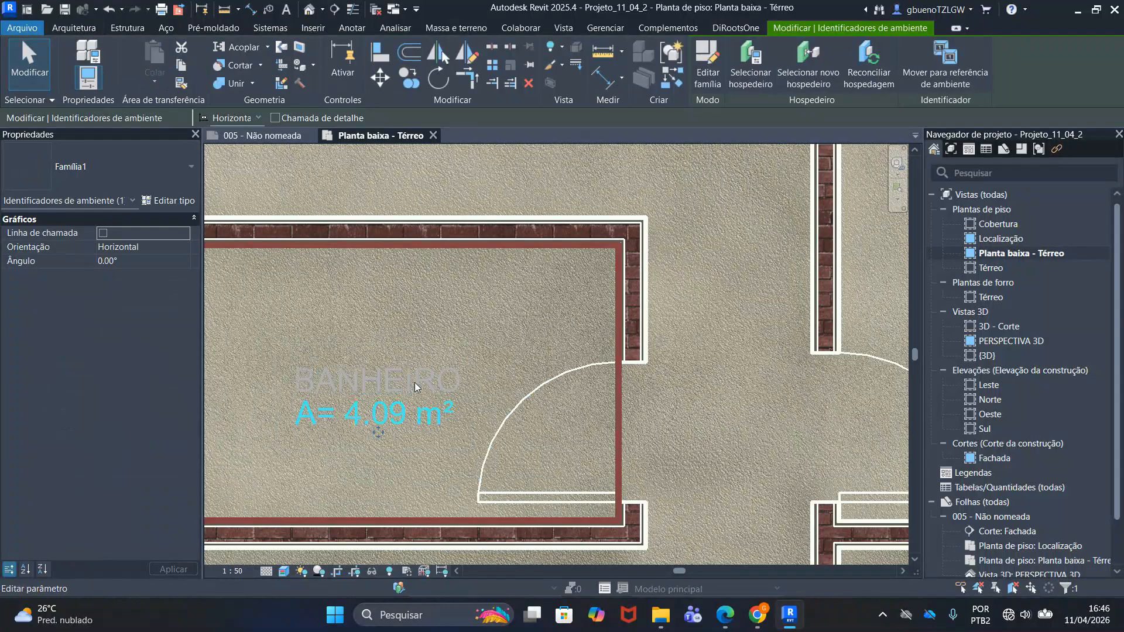
pyautogui.click(431, 275)
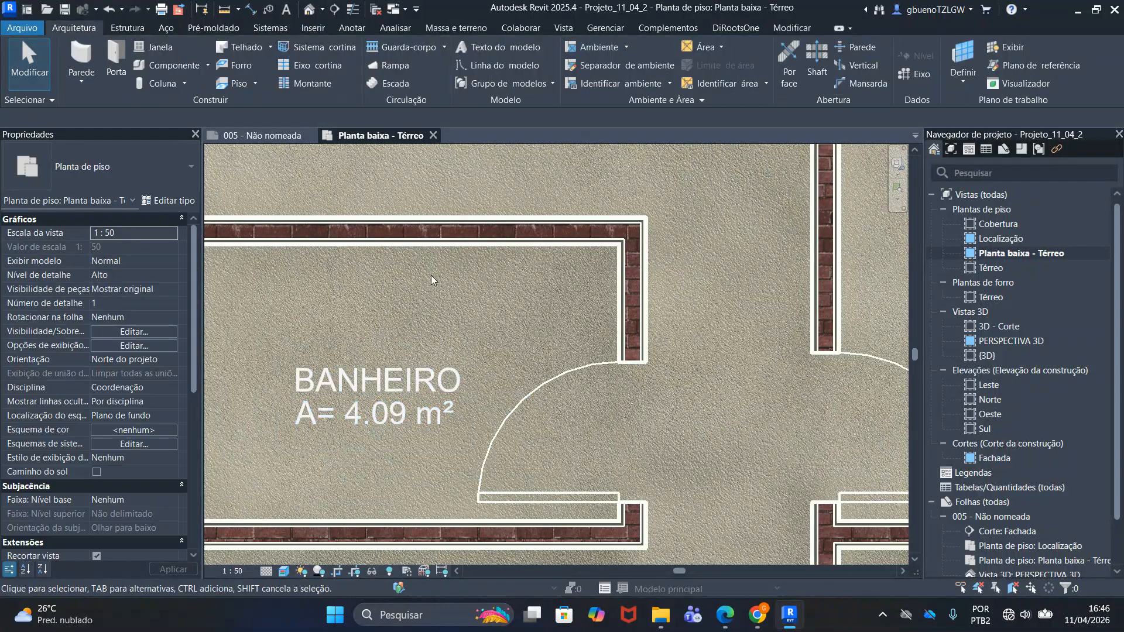
# Rename the lower-left room that includes the corridor to SALA through its room tag
pyautogui.scroll(-2, 432, 279)
pyautogui.moveTo(460, 508); pyautogui.dragTo(539, 320, button='middle')
pyautogui.scroll(2, 540, 319)
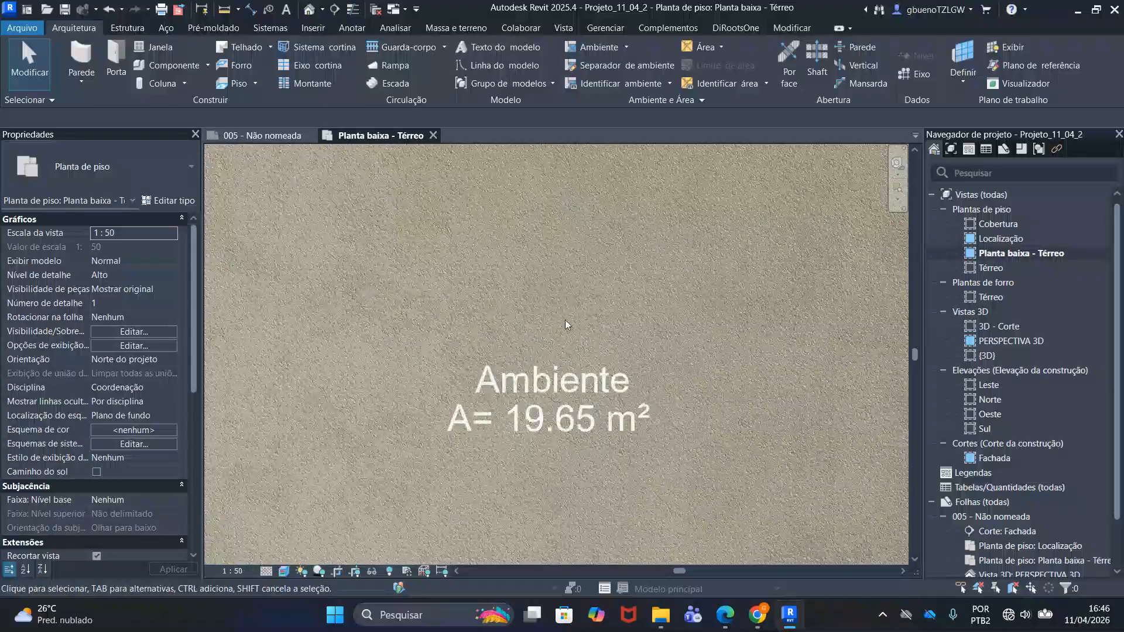
pyautogui.click(557, 382)
pyautogui.click(558, 382)
pyautogui.write('SALA')
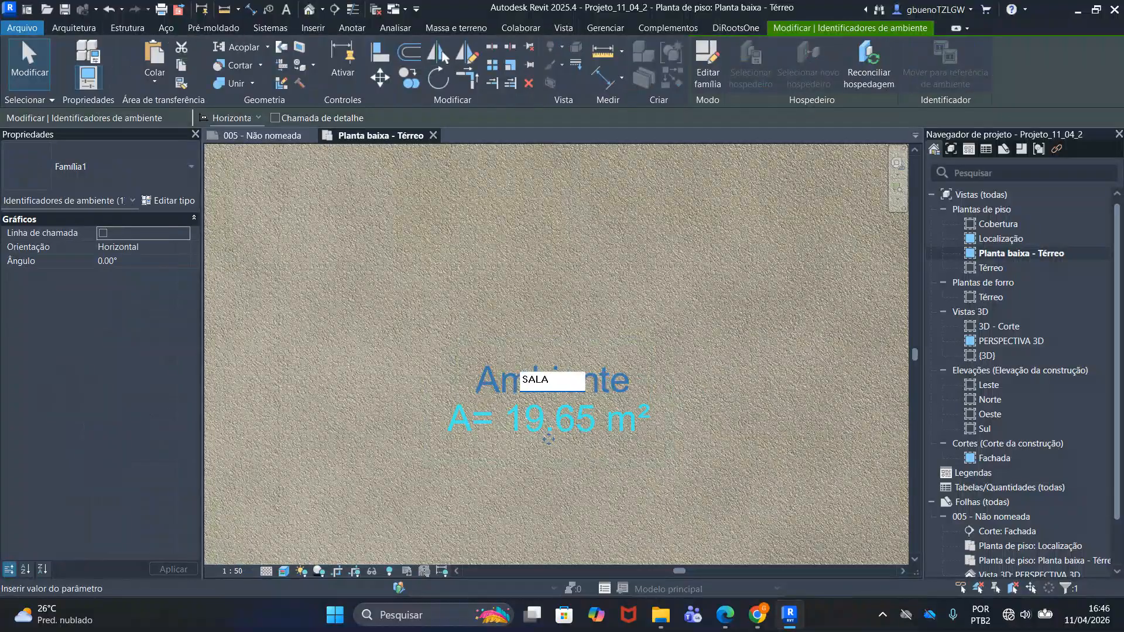
pyautogui.press('Return')
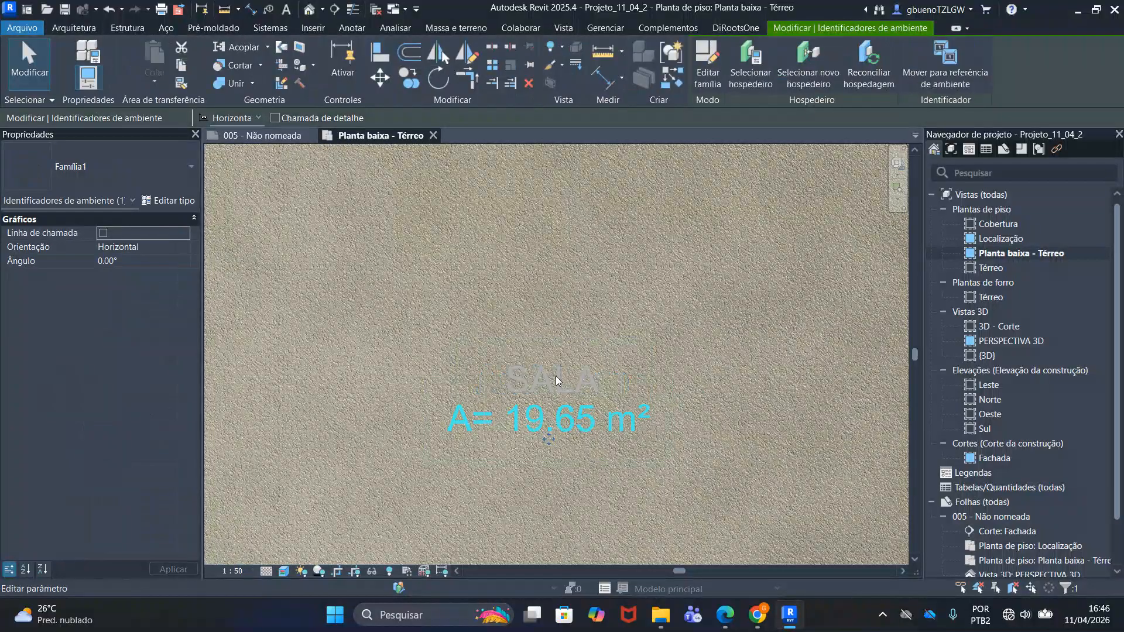
pyautogui.press('Escape')
# Rename the lower-right room to QUARTO 1 through its room tag
pyautogui.scroll(-5, 631, 245)
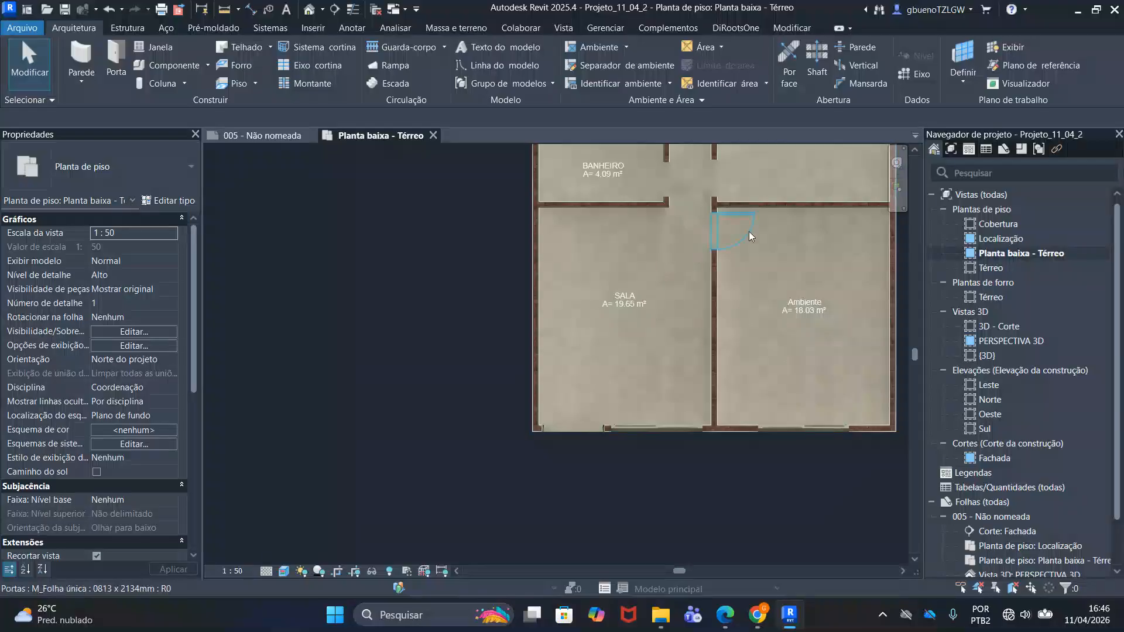
pyautogui.moveTo(759, 229); pyautogui.dragTo(613, 406, button='middle')
pyautogui.moveTo(685, 411); pyautogui.dragTo(675, 382, button='middle')
pyautogui.scroll(3, 631, 386)
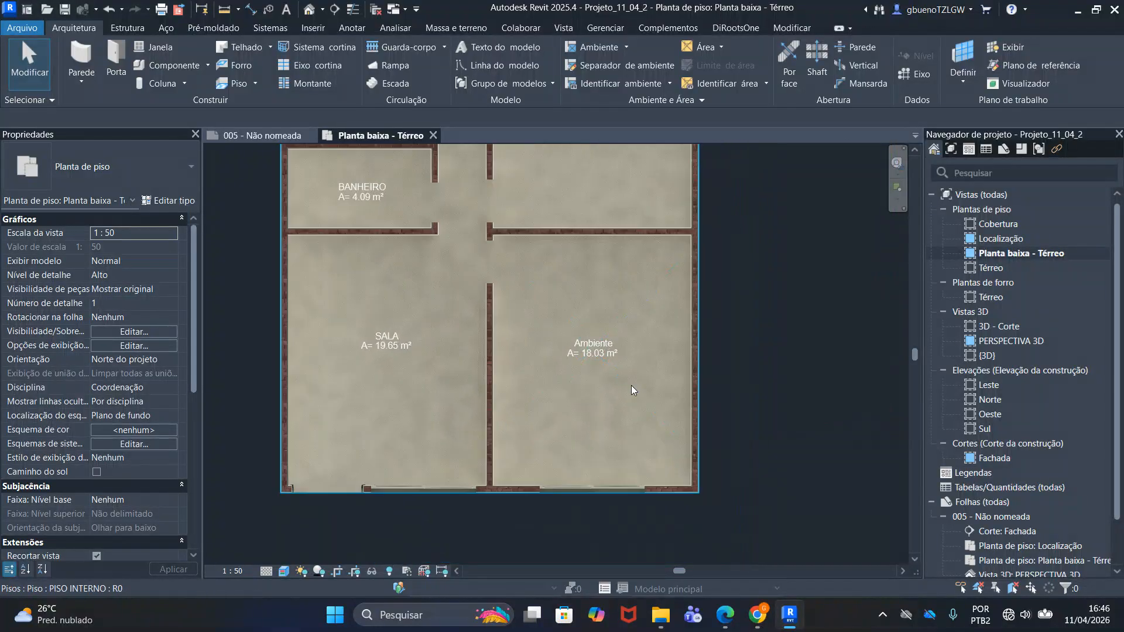
pyautogui.doubleClick(572, 324)
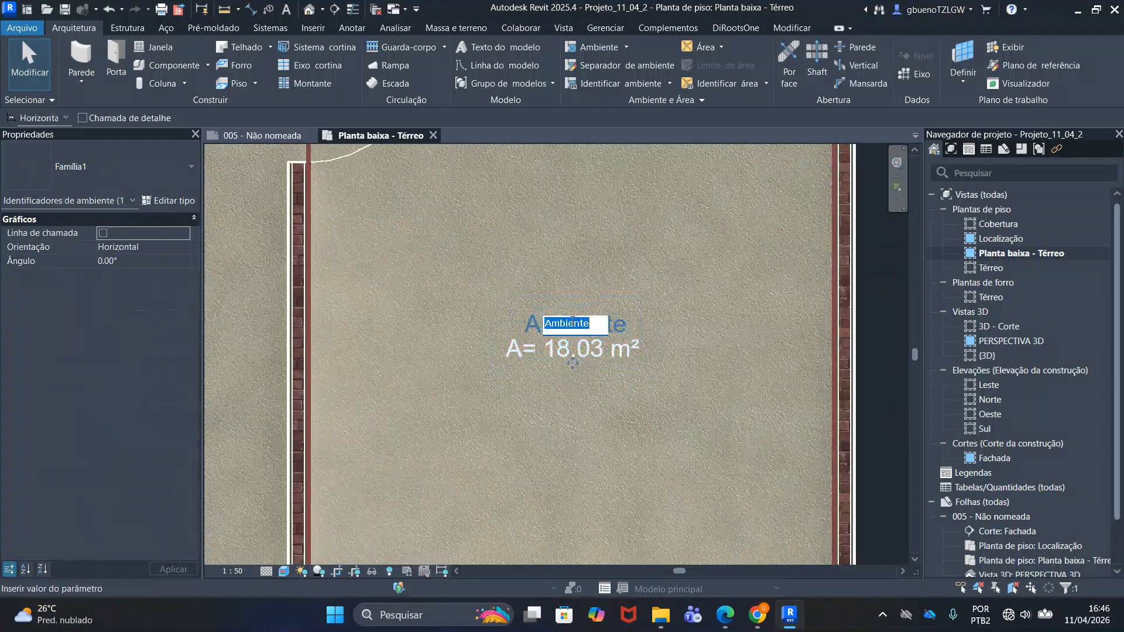
pyautogui.write('QUARTO 1')
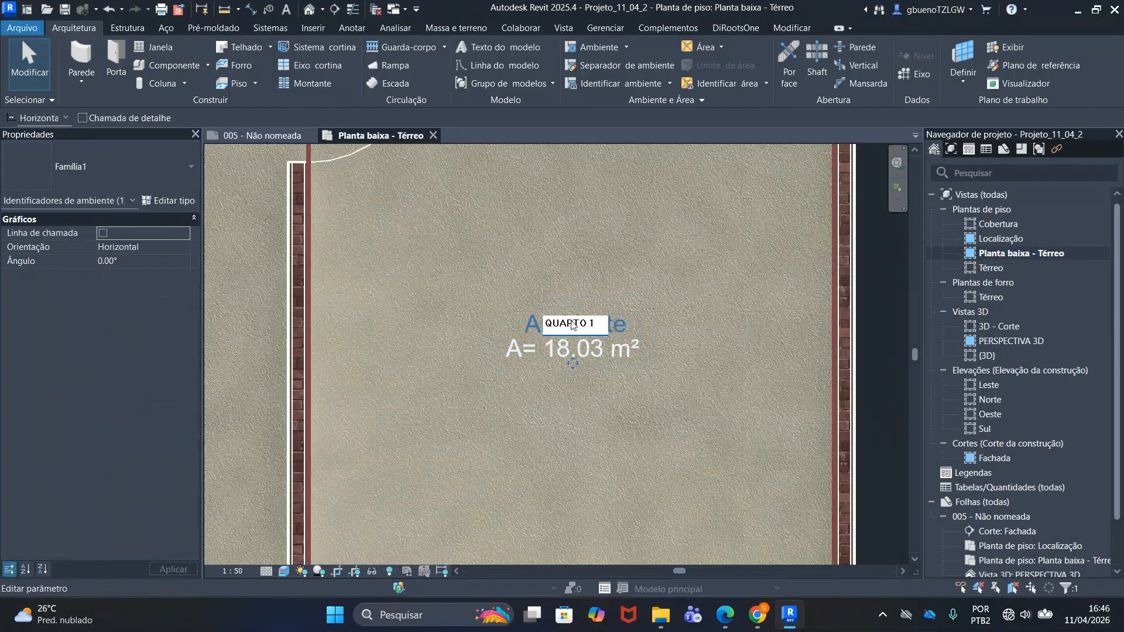
pyautogui.press('Return')
pyautogui.press('Escape')
# Rename the upper-right room to QUARTO 2 through its room tag
pyautogui.scroll(-5, 571, 321)
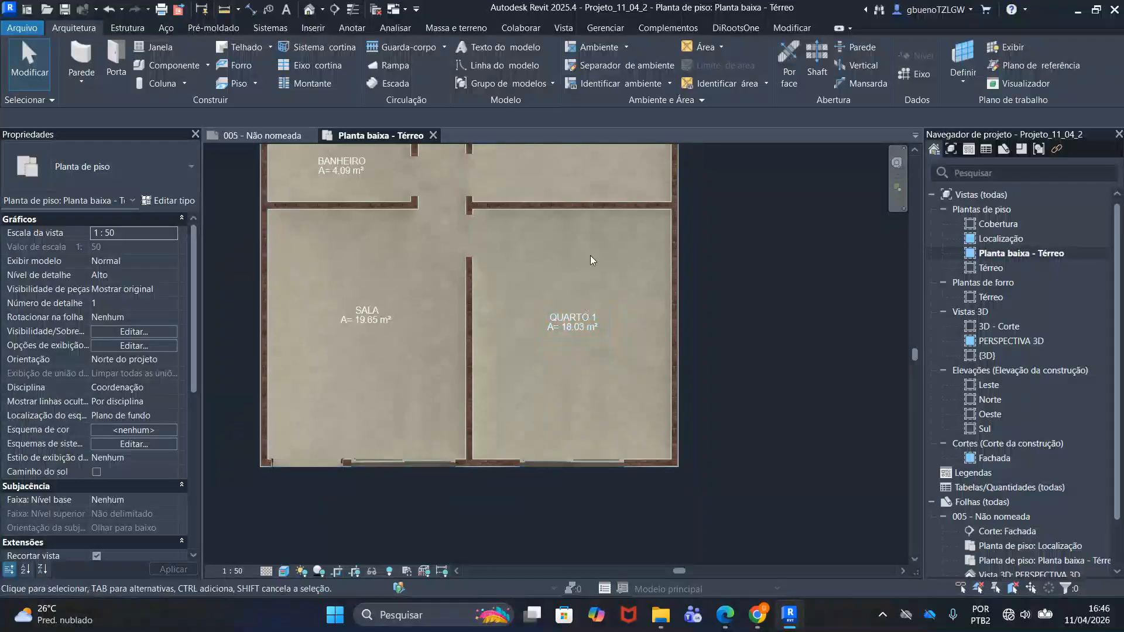
pyautogui.scroll(5, 578, 255)
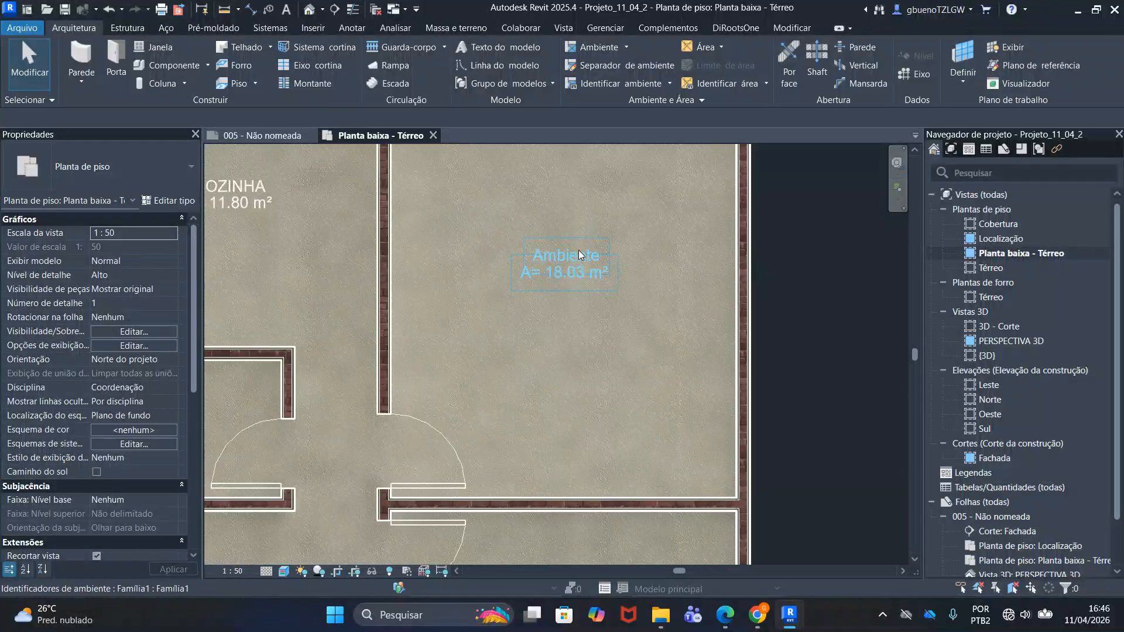
pyautogui.scroll(2, 578, 254)
pyautogui.doubleClick(579, 254)
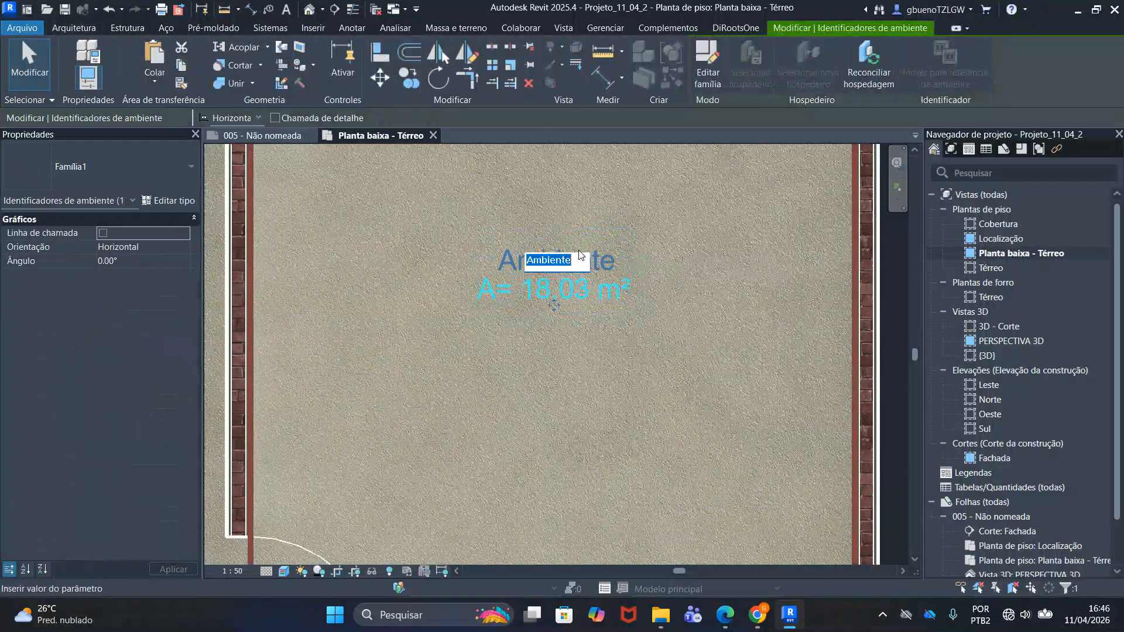
pyautogui.write('QUARTO 2')
pyautogui.press('Return')
pyautogui.press('Escape')
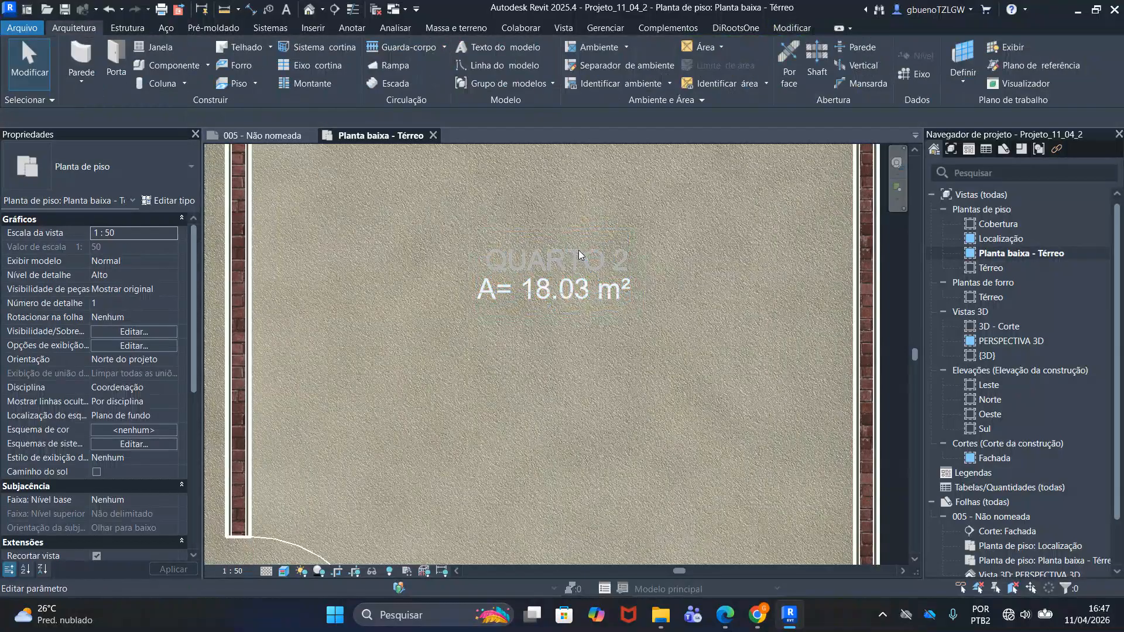
# Place an aligned dimension across the thickness of QUARTO 2's outer east wall, above the plan's upper wall
pyautogui.scroll(-5, 612, 307)
pyautogui.scroll(-2, 612, 307)
pyautogui.moveTo(620, 372); pyautogui.dragTo(617, 309, button='middle')
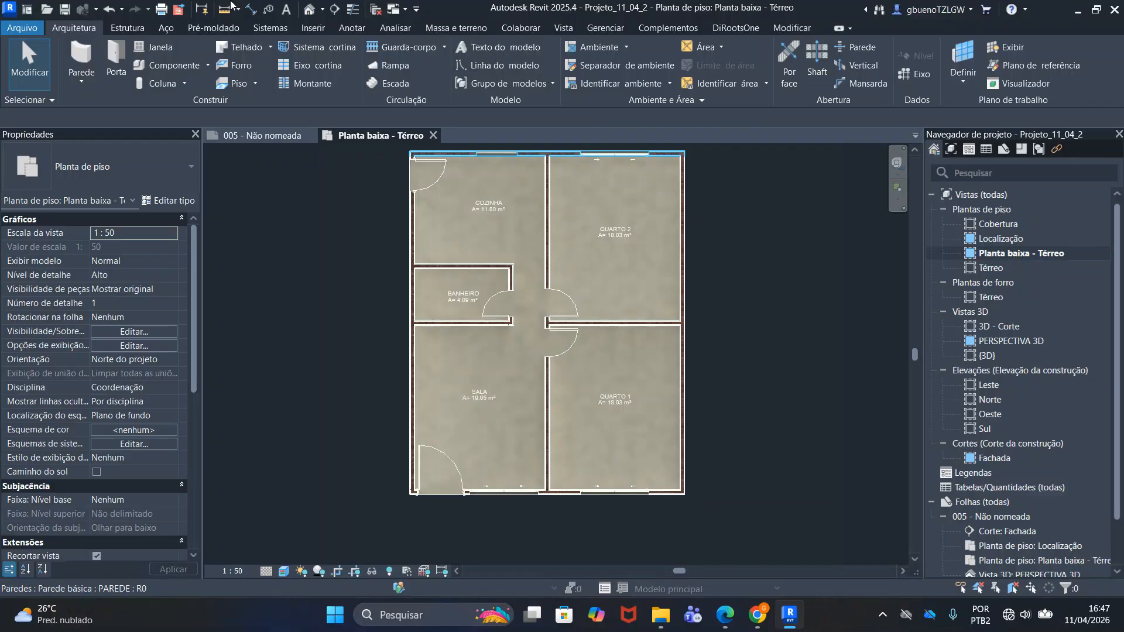
pyautogui.click(250, 9)
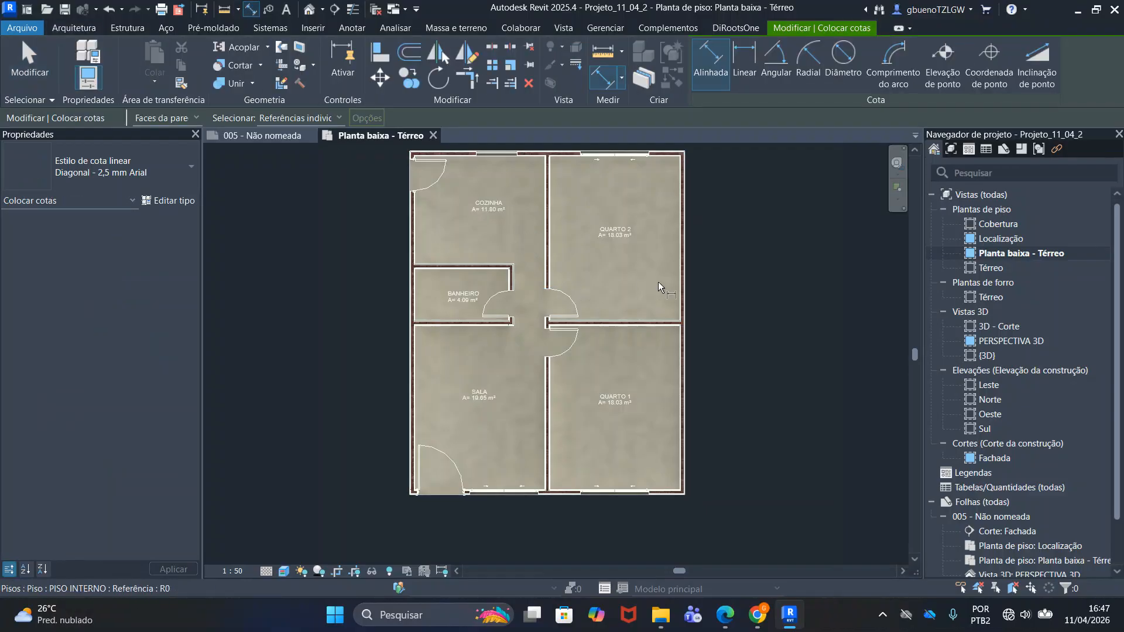
pyautogui.scroll(4, 681, 202)
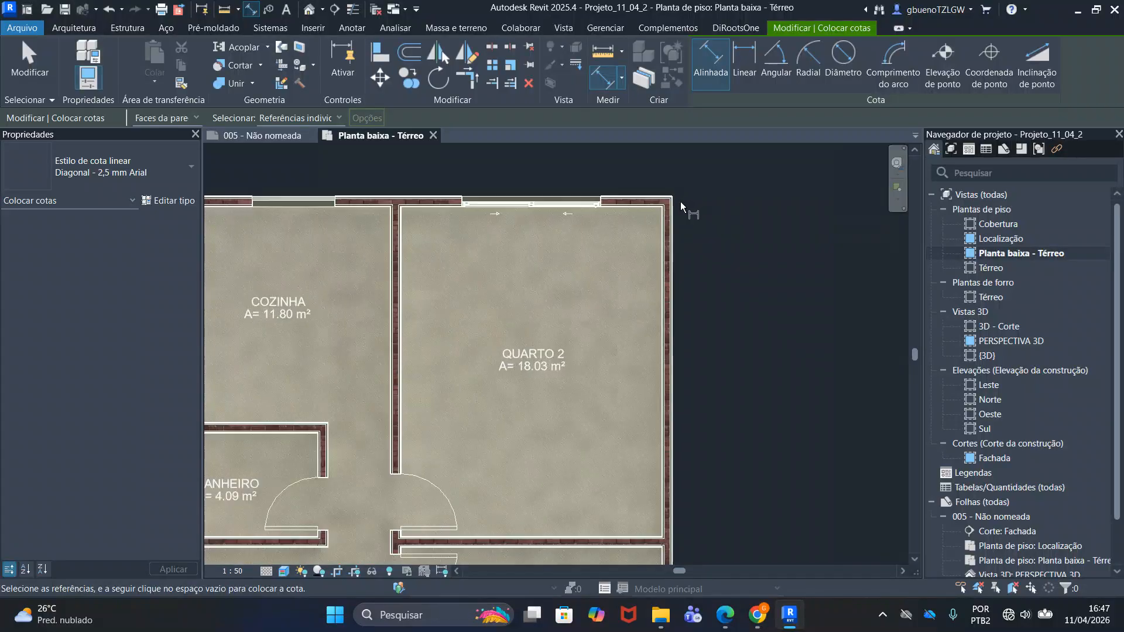
pyautogui.scroll(3, 674, 174)
pyautogui.click(672, 213)
pyautogui.click(655, 223)
pyautogui.moveTo(643, 149); pyautogui.dragTo(656, 273, button='middle')
pyautogui.scroll(1, 655, 272)
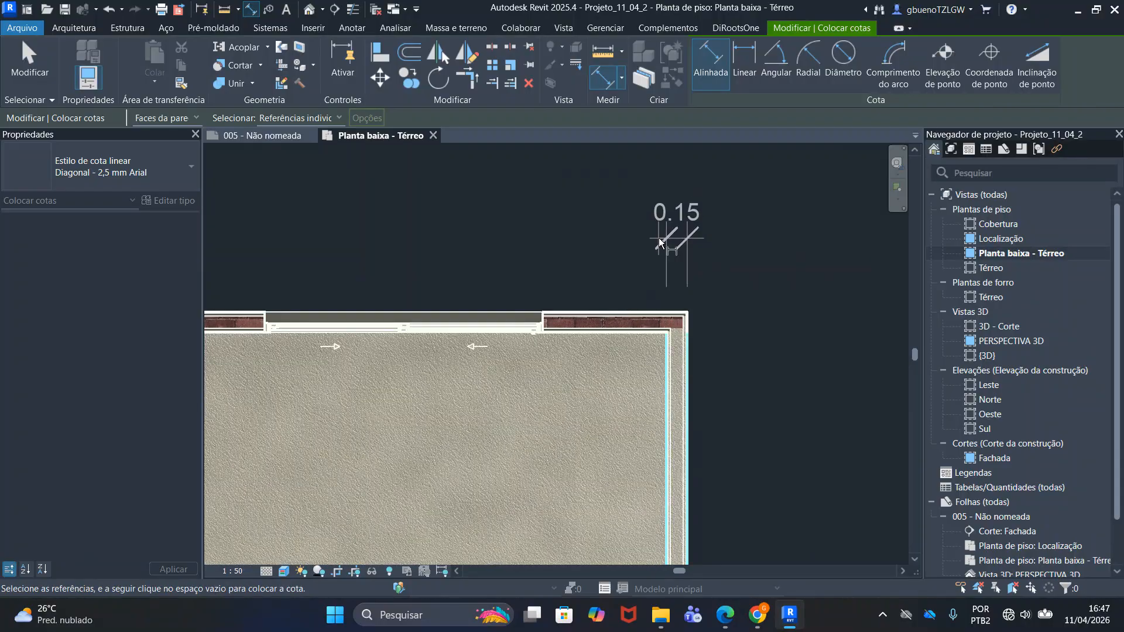
pyautogui.click(659, 237)
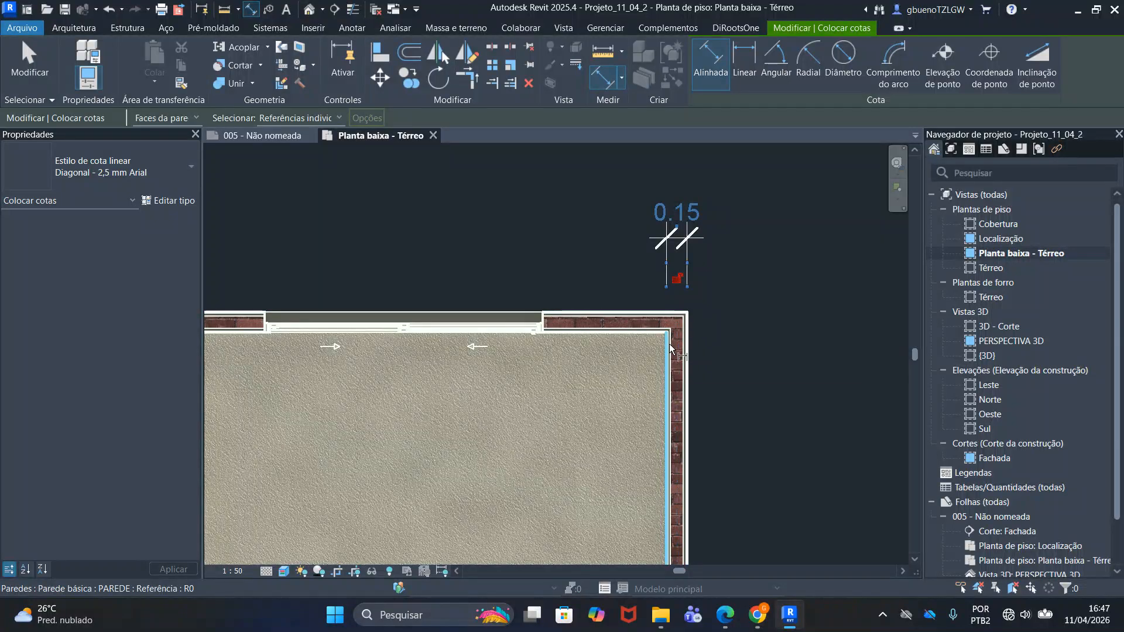
# Add aligned dimensions above the upper wall for QUARTO 2's inner width and the thickness of the partition it shares with COZINHA
pyautogui.click(670, 345)
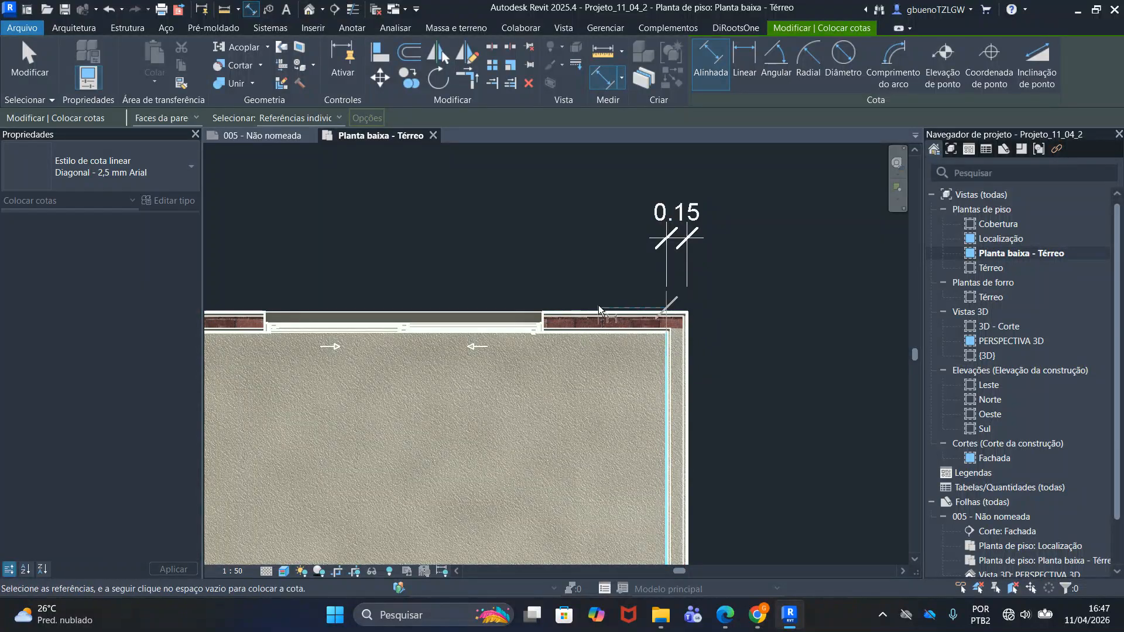
pyautogui.moveTo(529, 259); pyautogui.dragTo(743, 238, button='middle')
pyautogui.press('Escape')
pyautogui.click(367, 354)
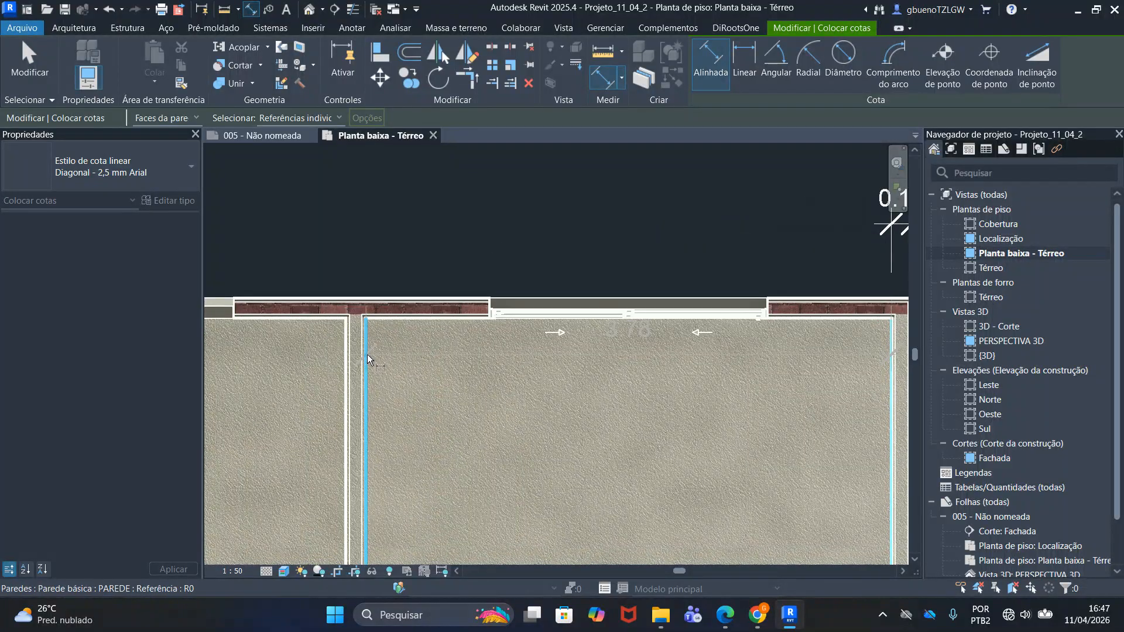
pyautogui.scroll(-3, 369, 258)
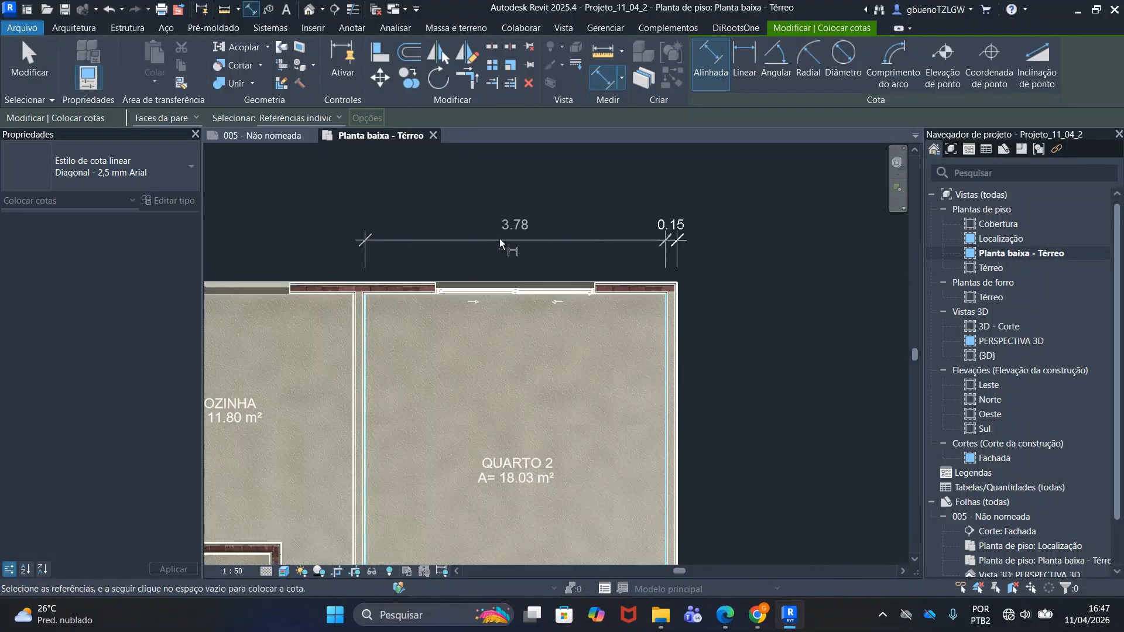
pyautogui.click(500, 240)
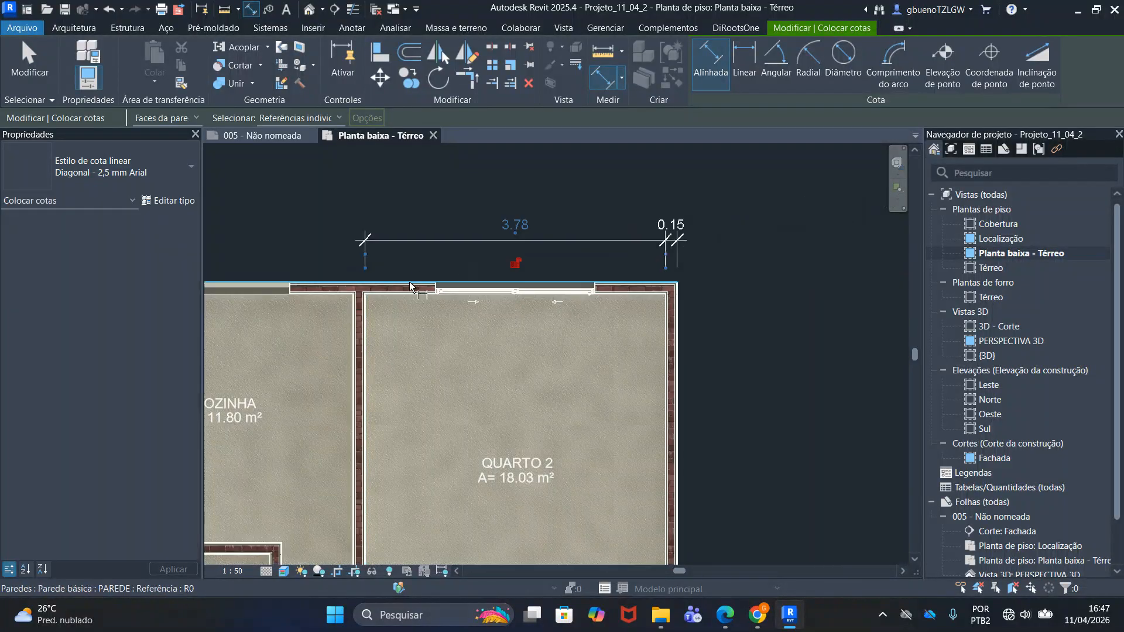
pyautogui.click(355, 328)
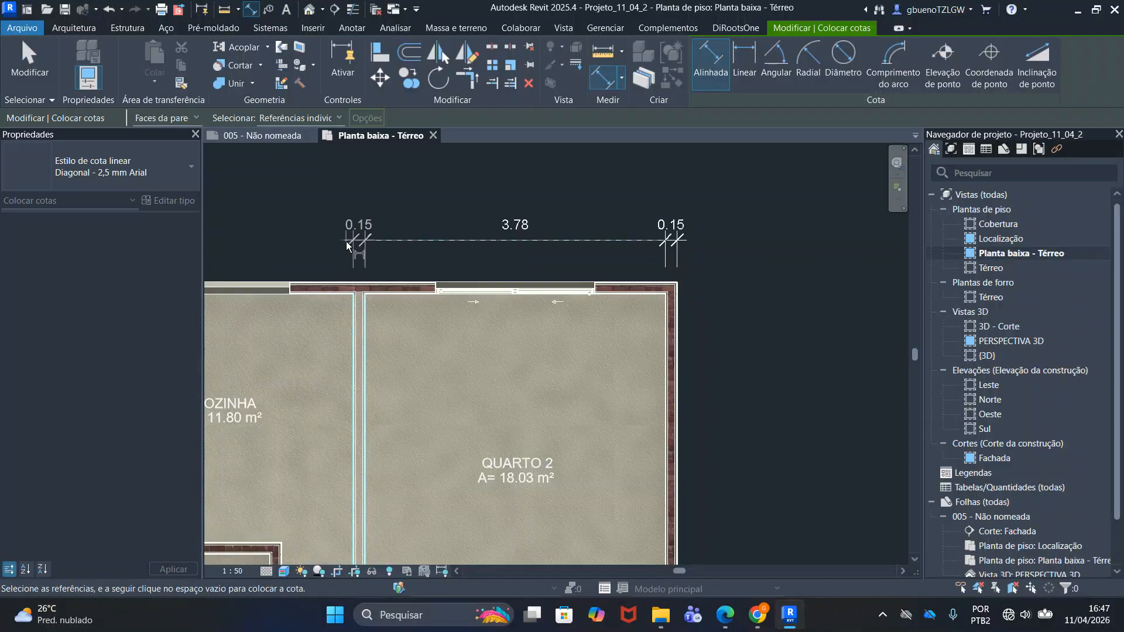
pyautogui.click(346, 241)
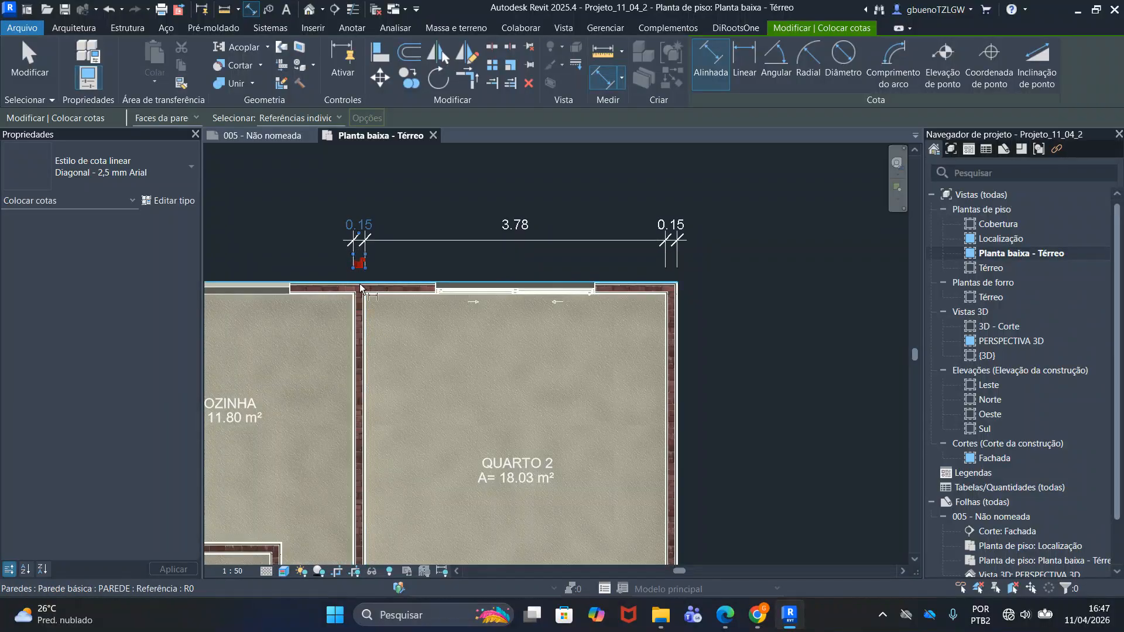
# Place an aligned dimension for COZINHA's inner width above the upper wall, in line with the existing dimensions
pyautogui.click(353, 317)
pyautogui.scroll(-1, 316, 304)
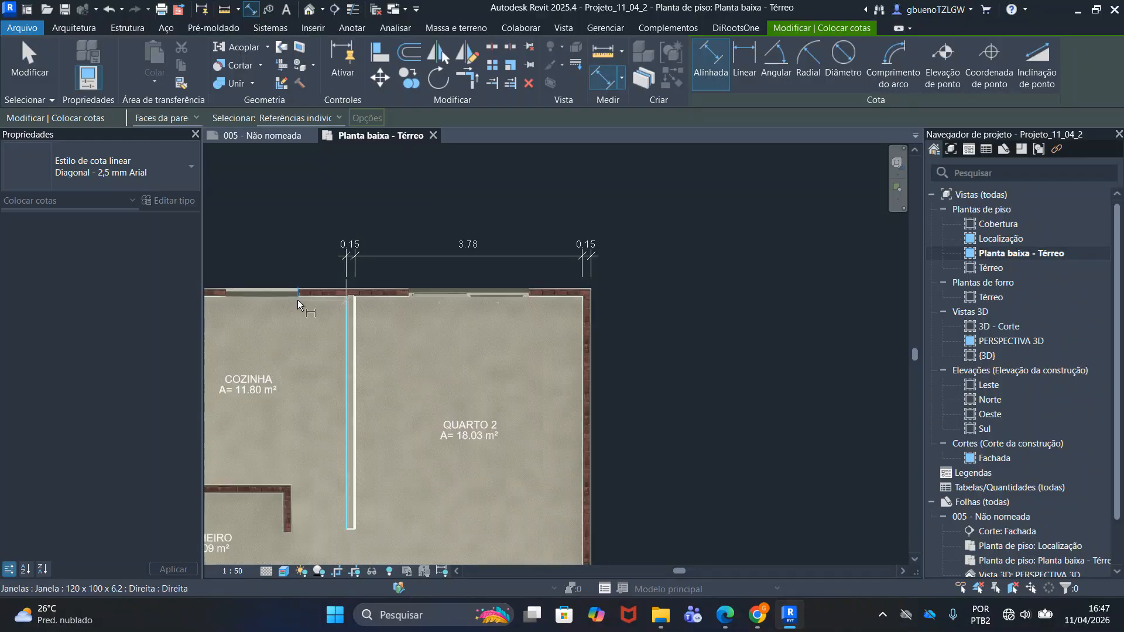
pyautogui.moveTo(298, 302); pyautogui.dragTo(477, 279, button='middle')
pyautogui.scroll(3, 300, 276)
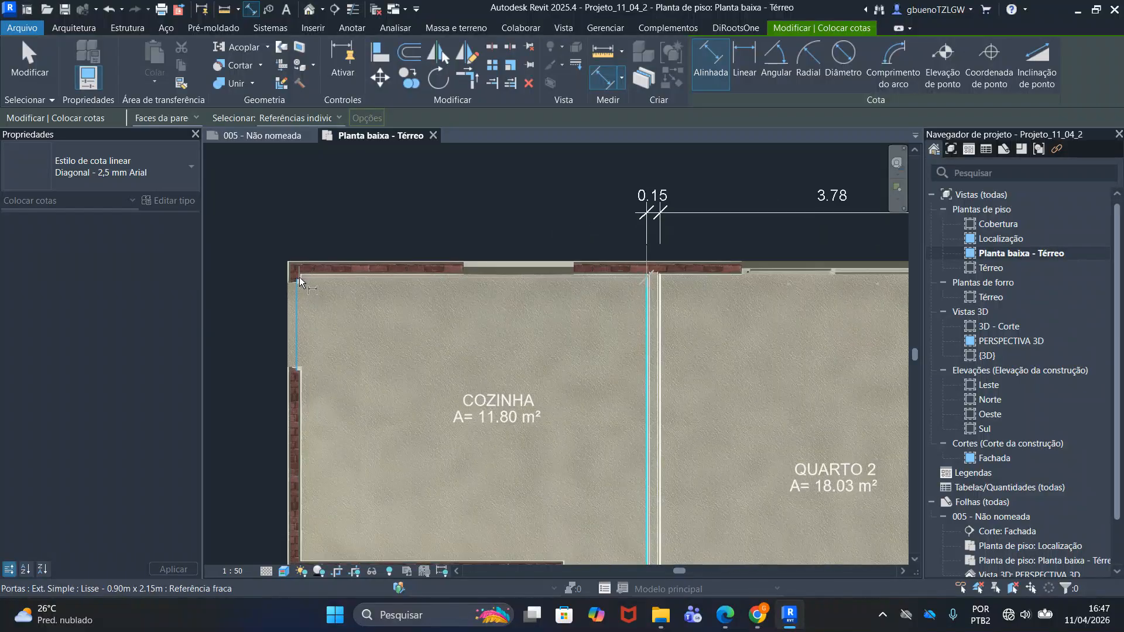
pyautogui.scroll(3, 303, 276)
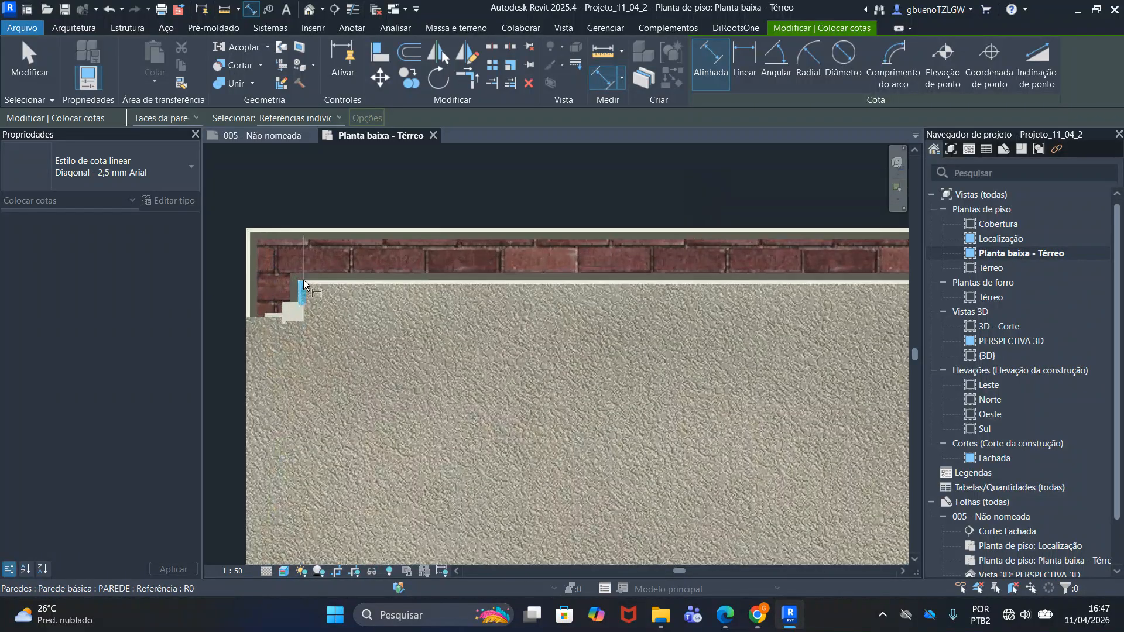
pyautogui.click(303, 280)
pyautogui.scroll(-3, 305, 240)
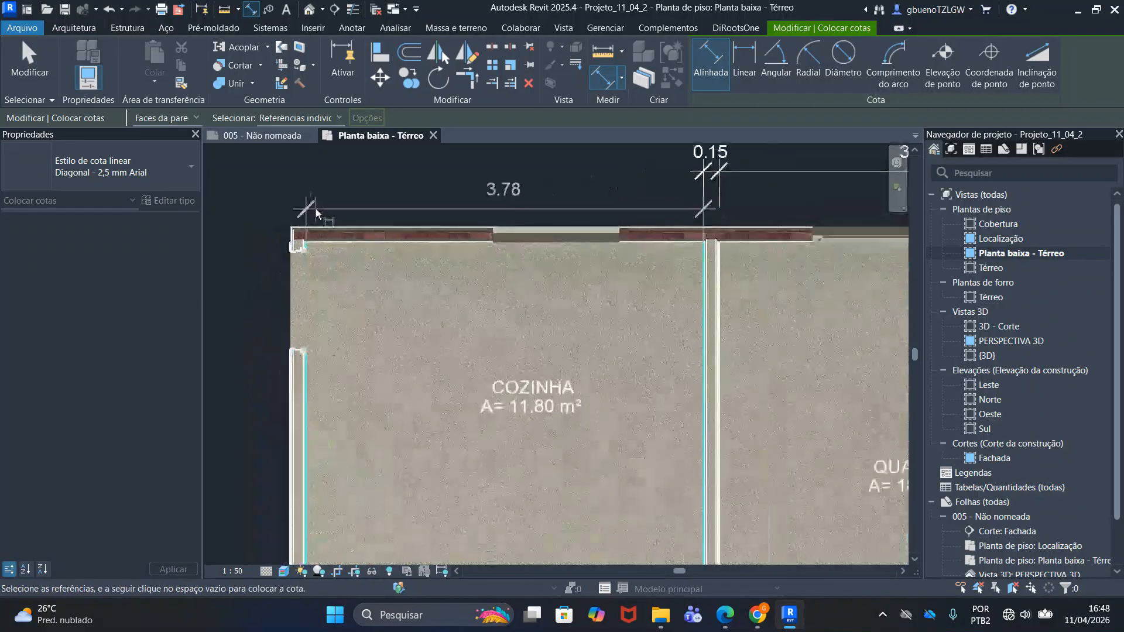
# Place an aligned dimension across the thickness of COZINHA's outer west wall to complete the row above the plan
pyautogui.scroll(3, 301, 255)
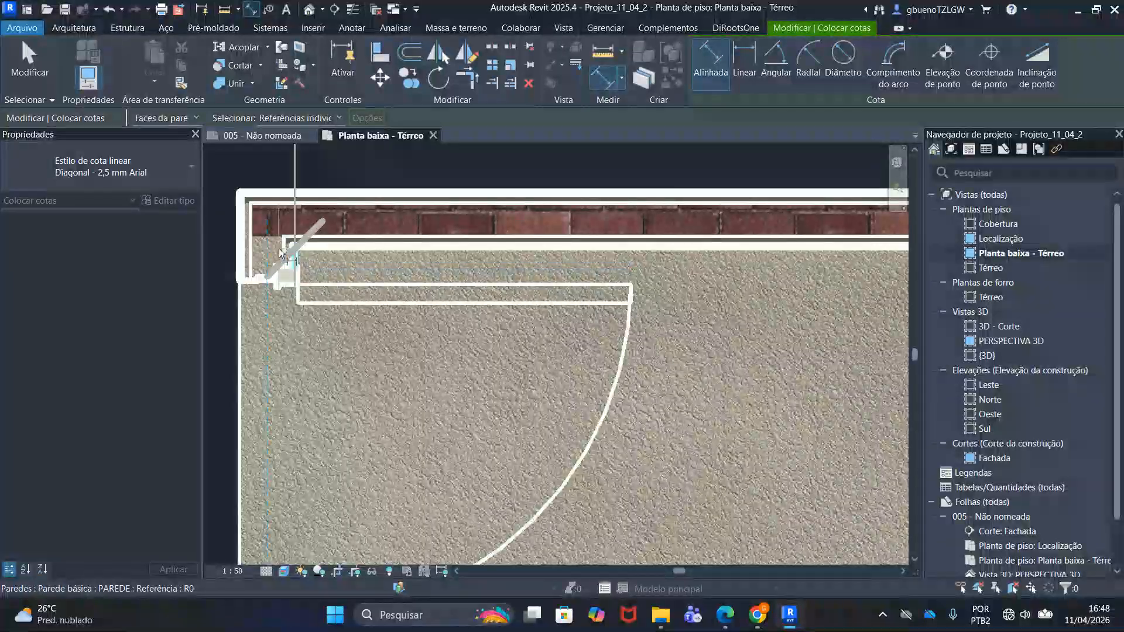
pyautogui.click(239, 221)
pyautogui.scroll(-2, 266, 202)
pyautogui.moveTo(275, 219); pyautogui.dragTo(272, 247, button='middle')
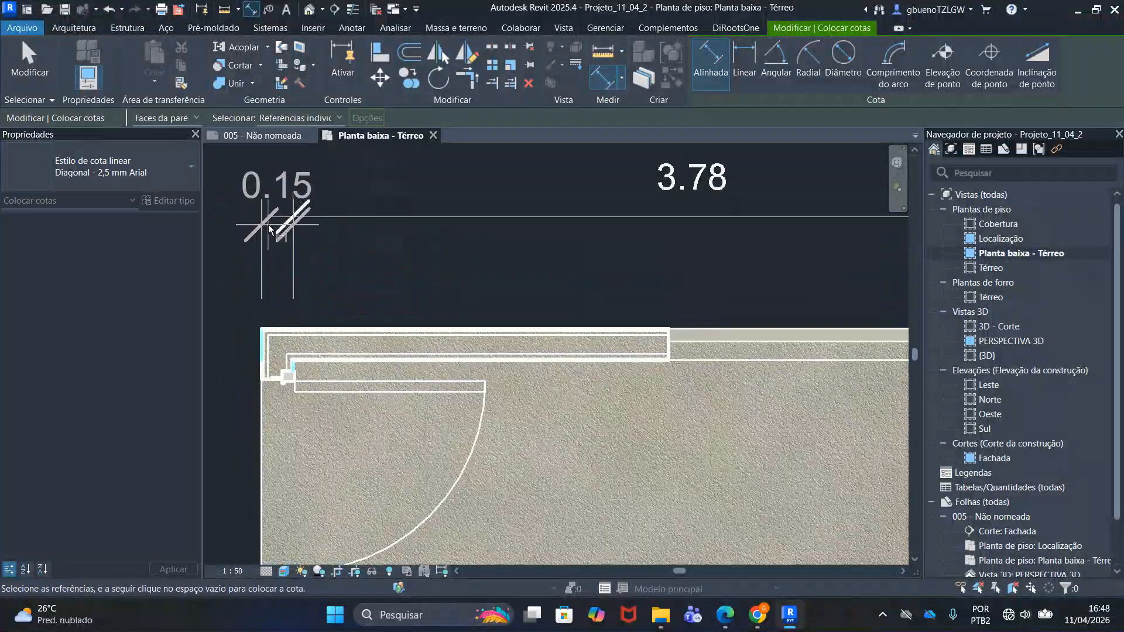
pyautogui.scroll(-2, 268, 220)
pyautogui.scroll(-3, 371, 247)
pyautogui.scroll(5, 748, 240)
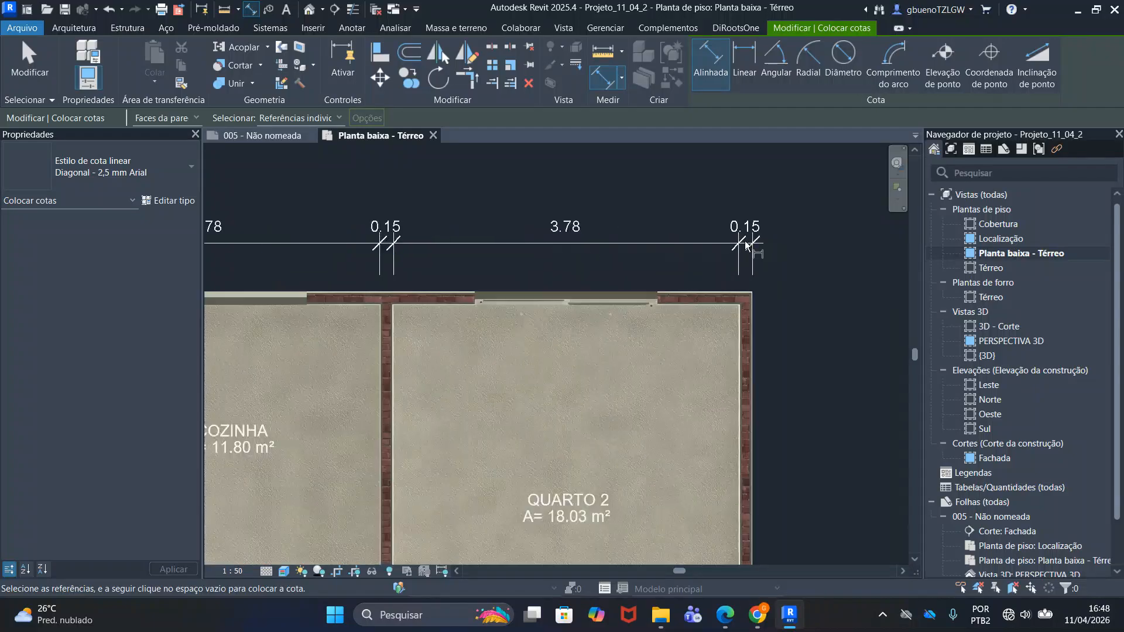
pyautogui.press('Escape')
pyautogui.press('Escape')
# Examine the completed row of wall and room dimensions above the plan from the west corner to the east corner
pyautogui.scroll(-4, 756, 274)
pyautogui.scroll(-1, 761, 275)
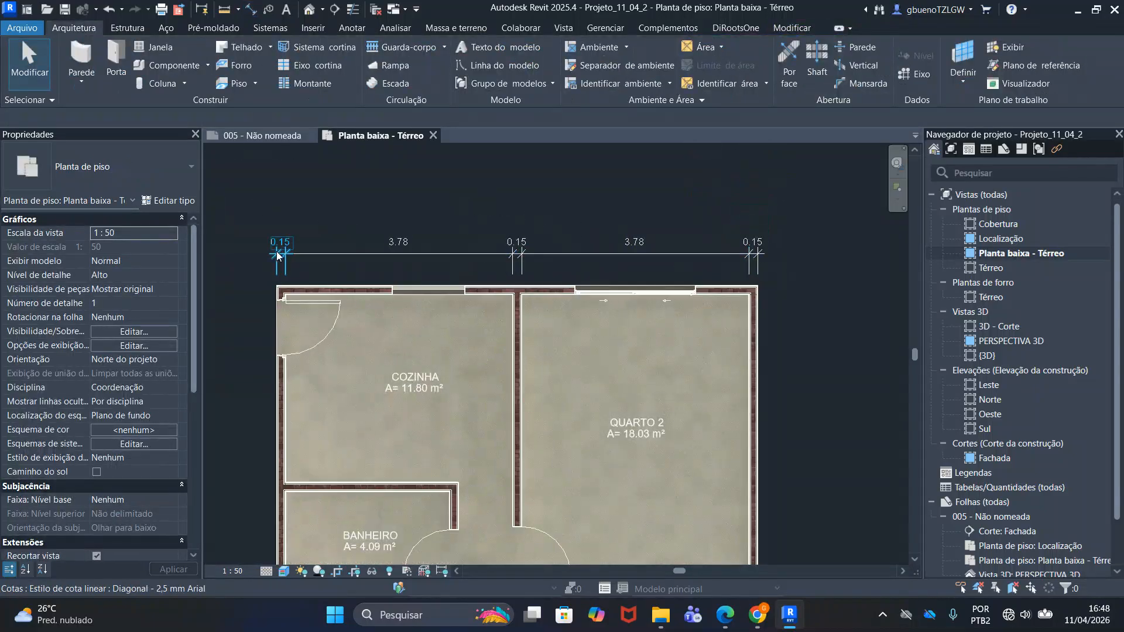
pyautogui.scroll(12, 294, 266)
pyautogui.scroll(-5, 295, 267)
pyautogui.scroll(-3, 532, 264)
pyautogui.moveTo(766, 256); pyautogui.dragTo(566, 221, button='middle')
pyautogui.scroll(2, 760, 235)
pyautogui.scroll(-2, 810, 240)
pyautogui.scroll(-5, 859, 244)
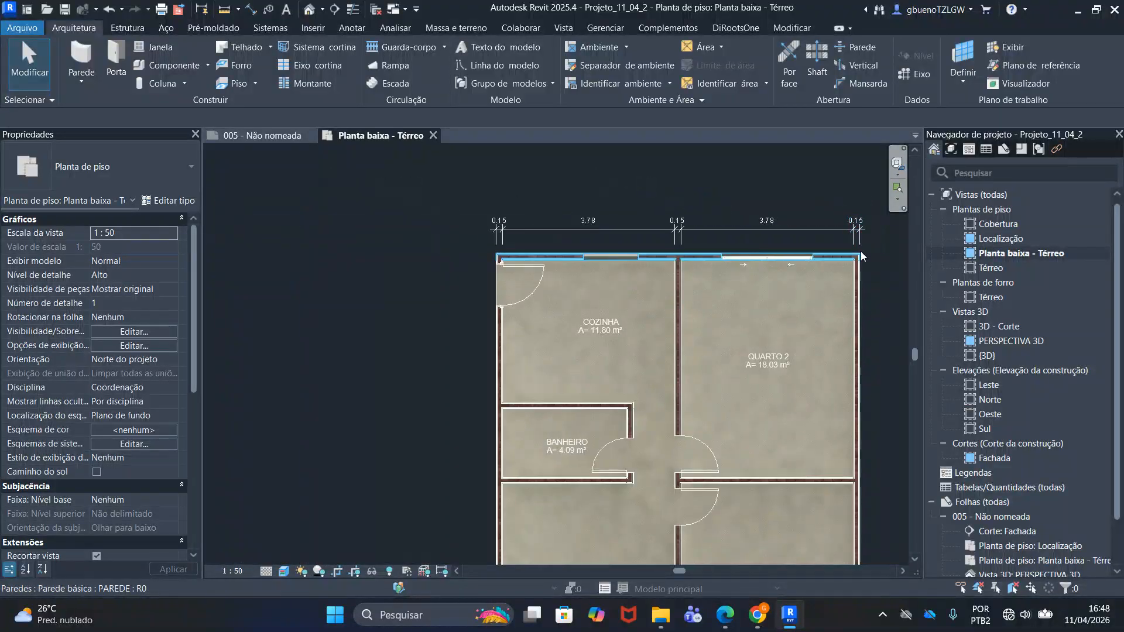
pyautogui.moveTo(860, 251); pyautogui.dragTo(783, 300, button='middle')
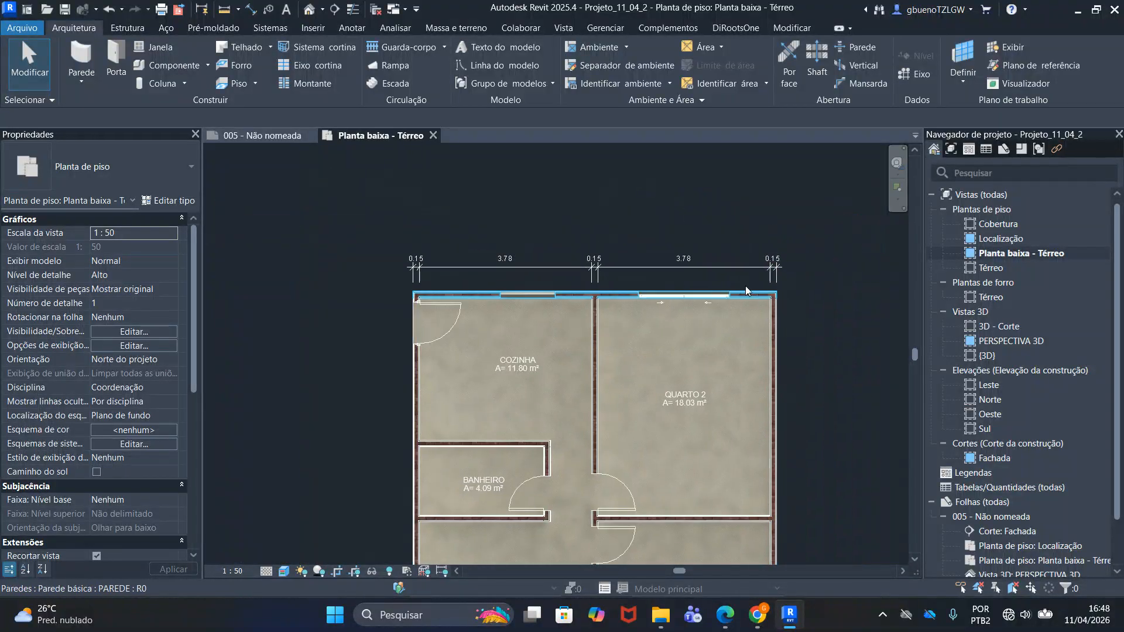
# Place an aligned overall dimension between the outer faces of the east and west walls, above the row of partial dimensions
pyautogui.click(253, 11)
pyautogui.scroll(3, 765, 369)
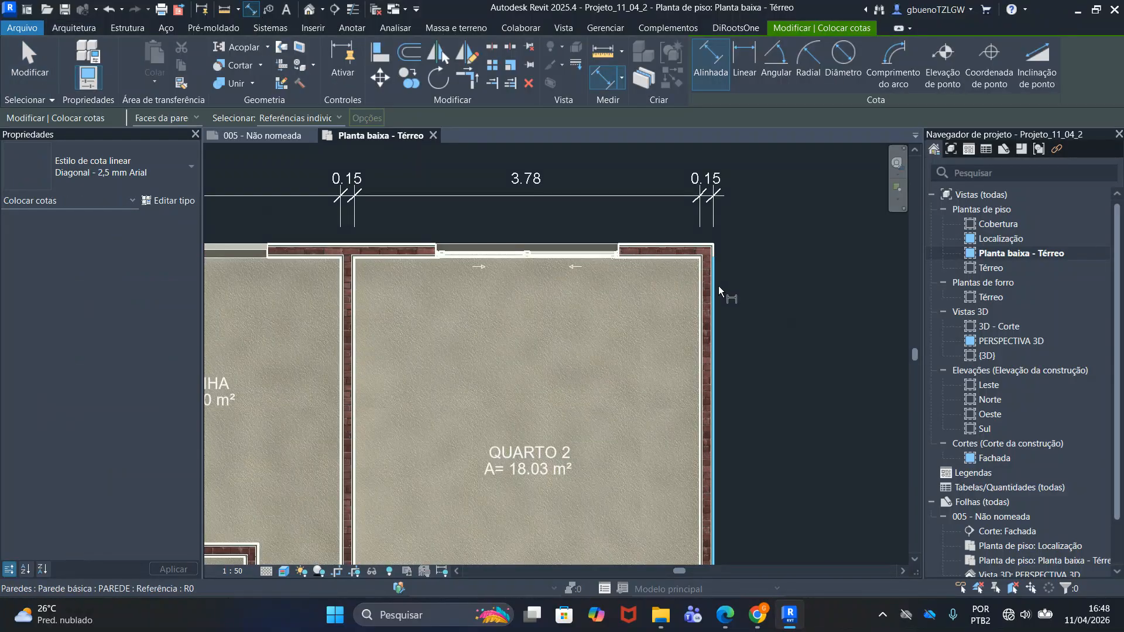
pyautogui.scroll(-3, 689, 322)
pyautogui.scroll(3, 351, 292)
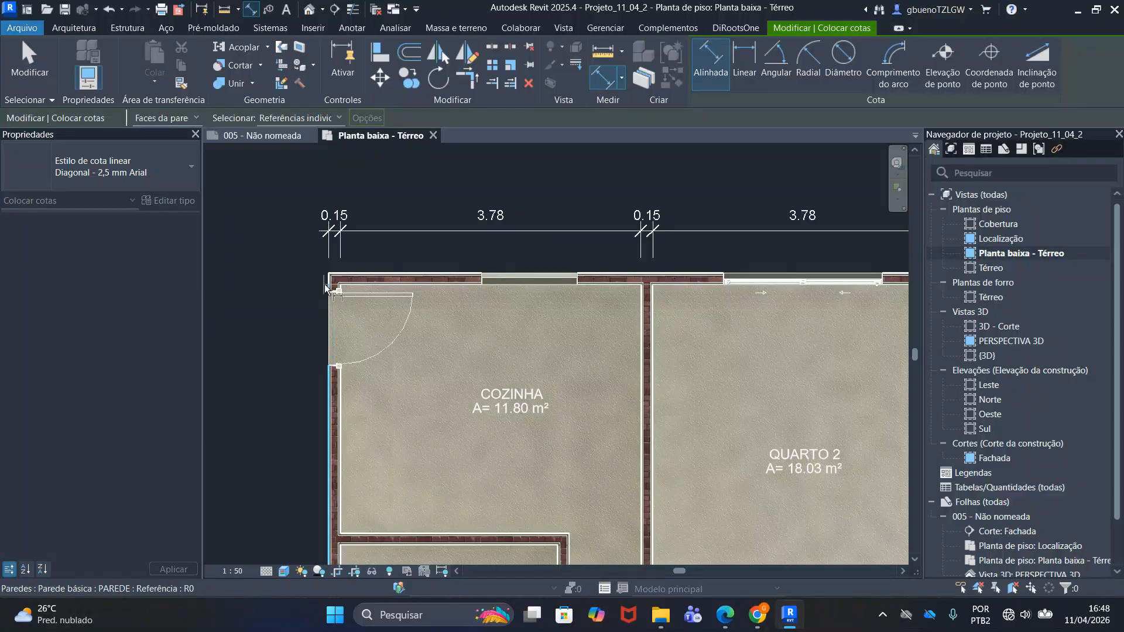
pyautogui.click(329, 286)
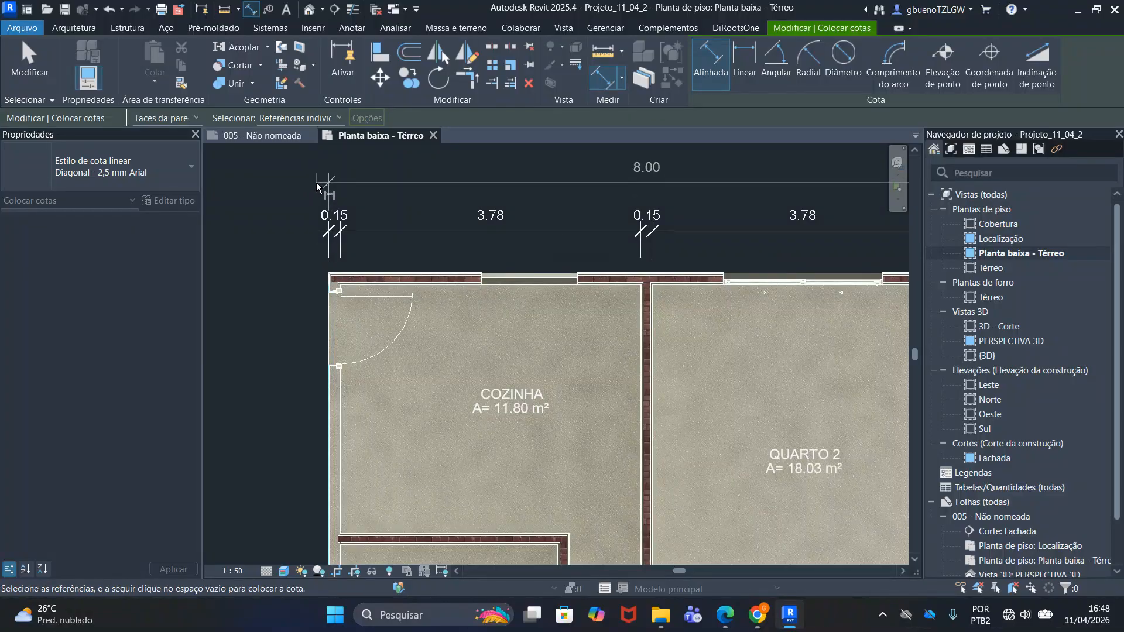
pyautogui.moveTo(317, 182); pyautogui.dragTo(261, 307, button='middle')
pyautogui.scroll(1, 263, 306)
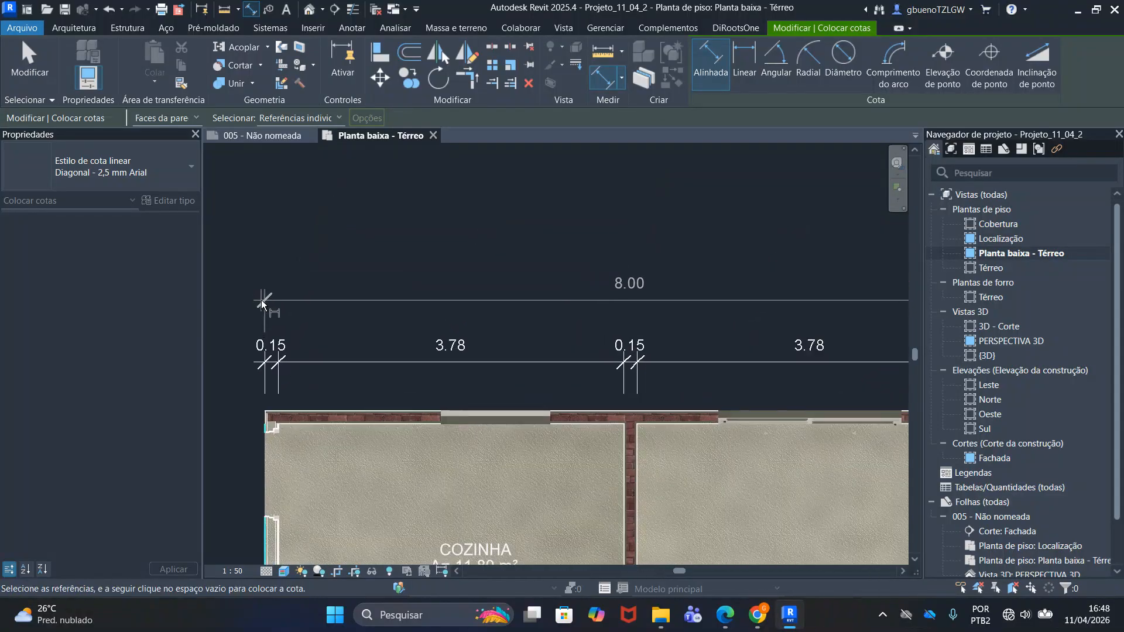
pyautogui.click(267, 301)
pyautogui.moveTo(347, 425); pyautogui.dragTo(342, 294, button='middle')
pyautogui.scroll(-4, 332, 304)
pyautogui.press('Escape')
pyautogui.press('Escape')
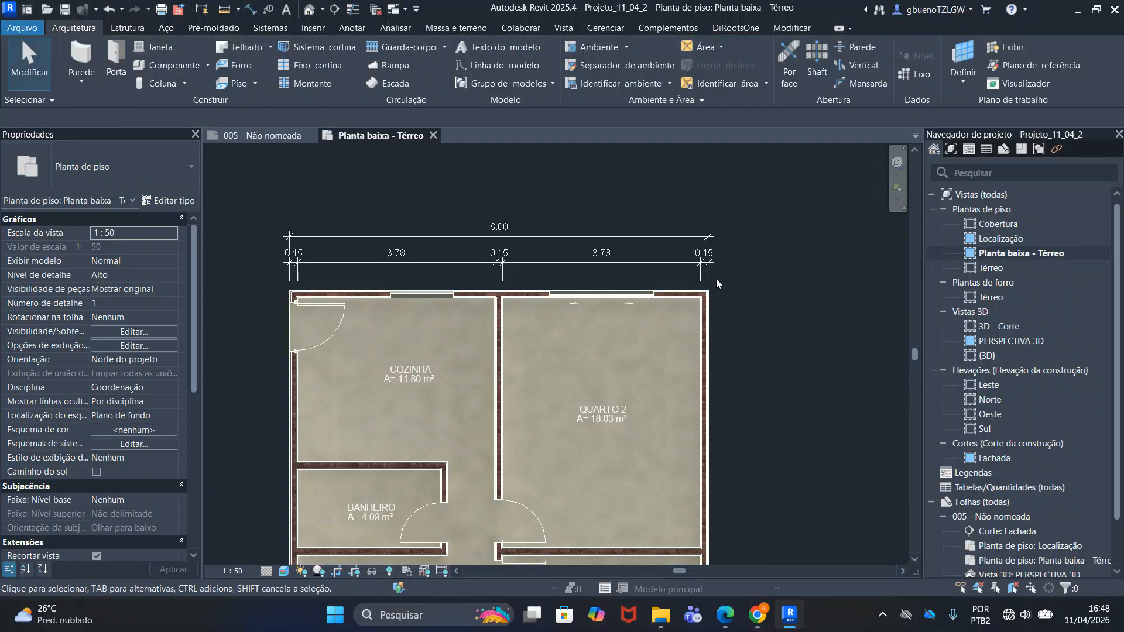
# Inspect QUARTO 2's outer wall corner and the partition between COZINHA and QUARTO 2 against their dimension reference lines
pyautogui.scroll(4, 719, 279)
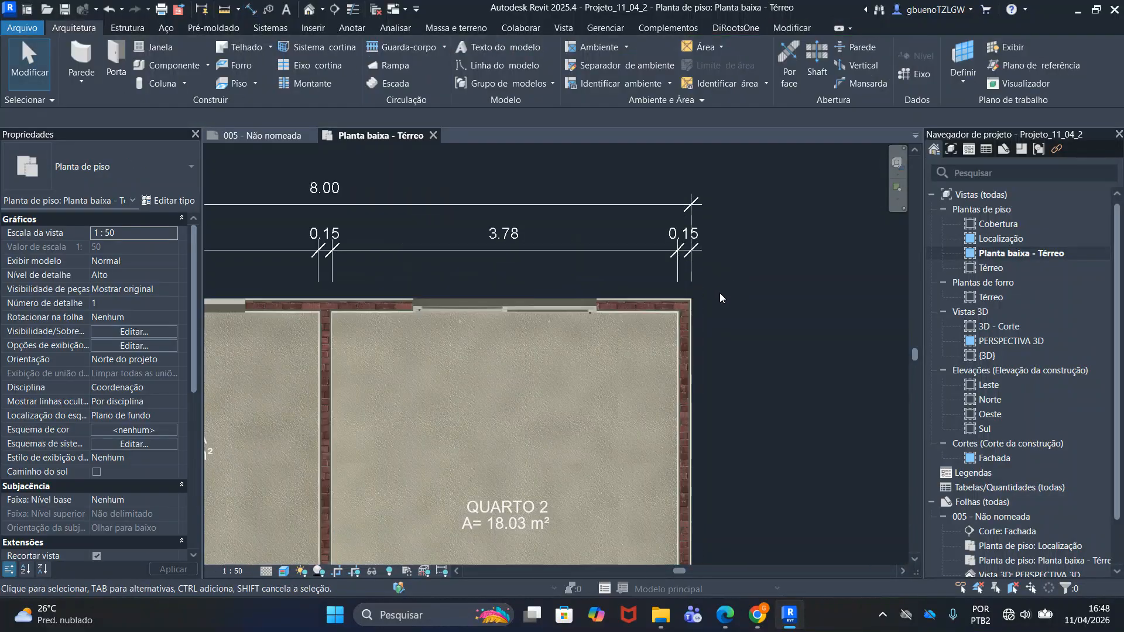
pyautogui.click(688, 327)
pyautogui.click(738, 263)
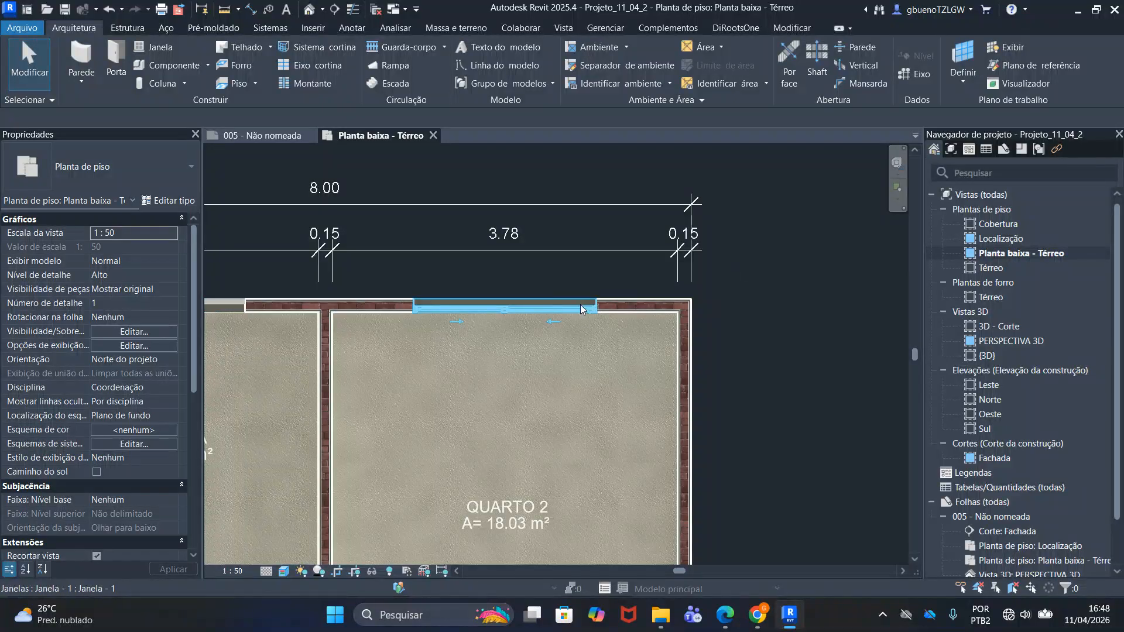
pyautogui.click(616, 307)
pyautogui.press('Escape')
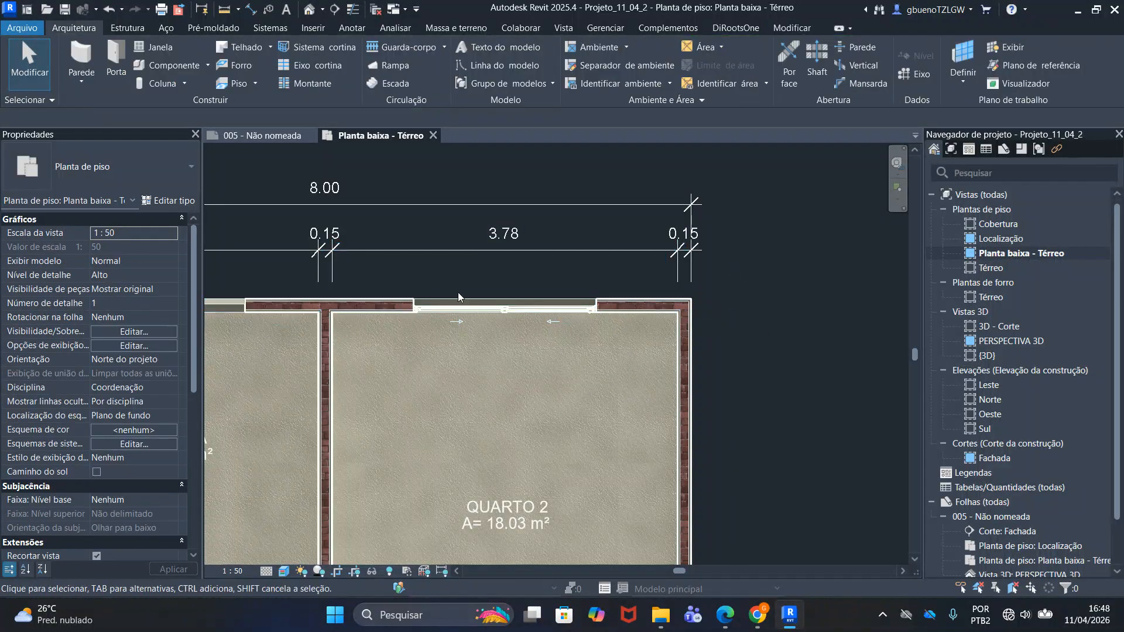
pyautogui.moveTo(494, 250); pyautogui.dragTo(696, 252, button='middle')
pyautogui.scroll(4, 569, 331)
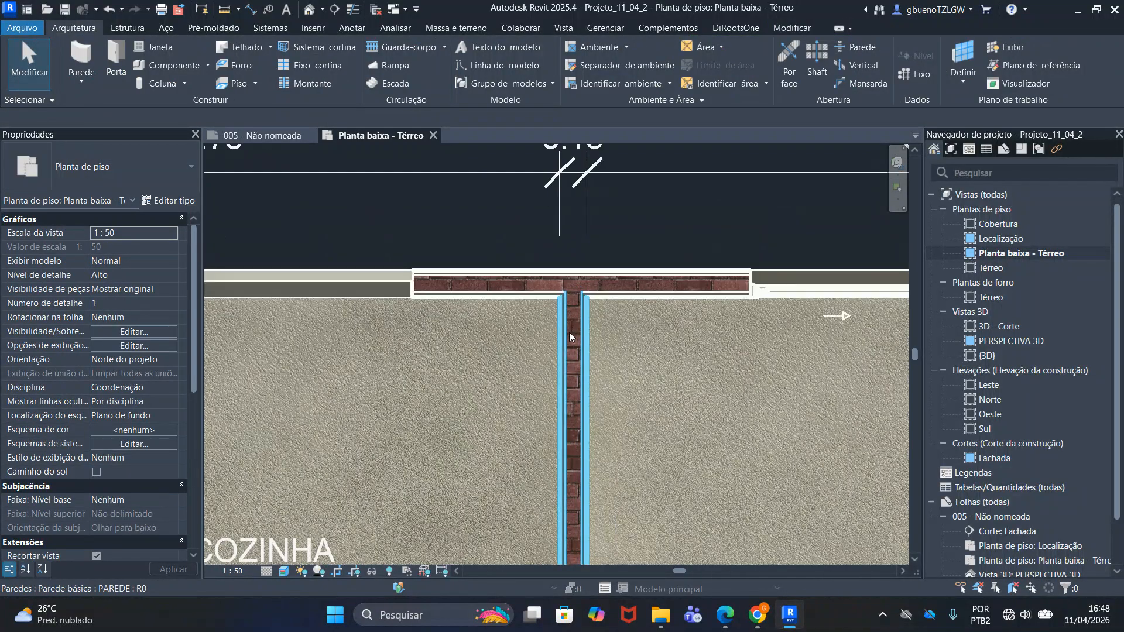
pyautogui.click(571, 337)
pyautogui.scroll(-4, 571, 339)
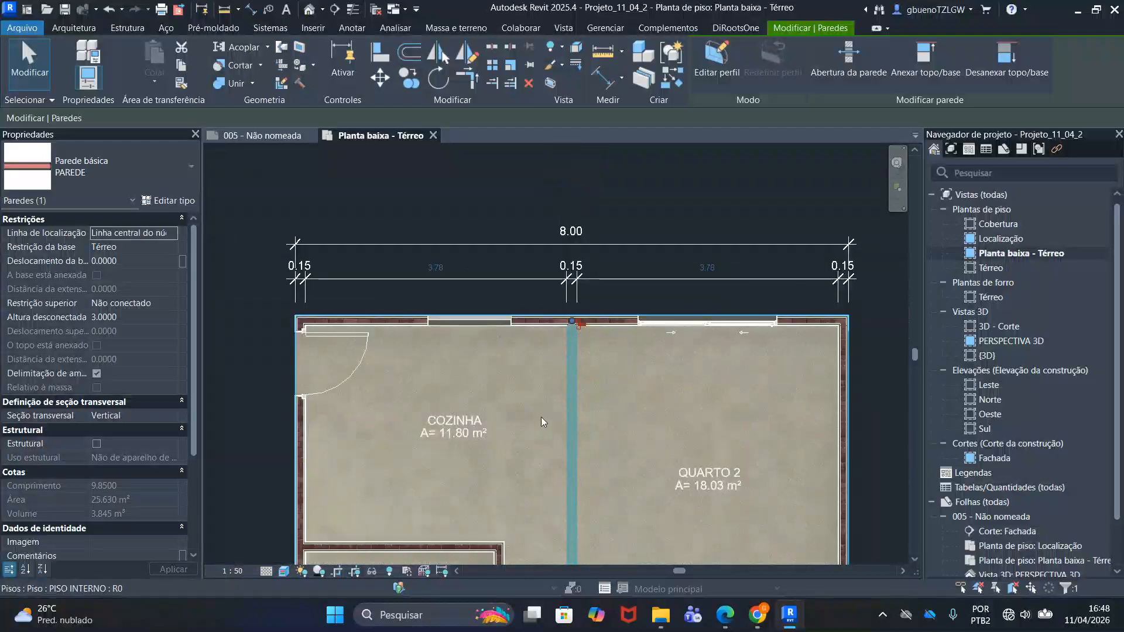
pyautogui.scroll(5, 572, 263)
pyautogui.press('Escape')
pyautogui.scroll(-3, 578, 354)
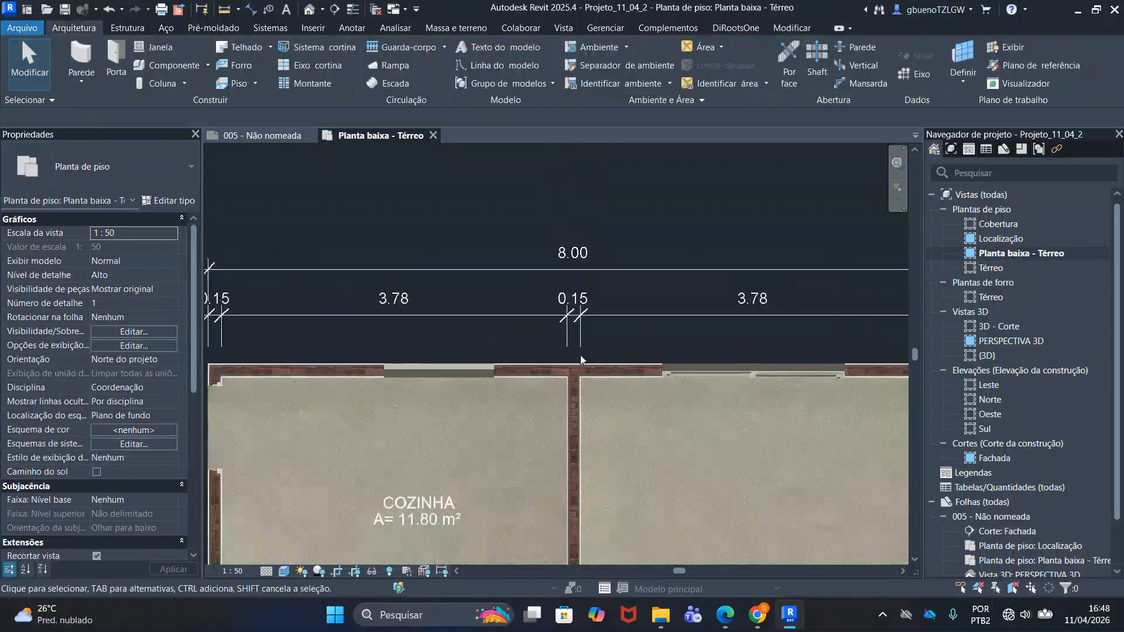
# Review the partial and overall dimensions above the plan, checking the wall corners up close and the complete floor plan
pyautogui.moveTo(676, 369); pyautogui.dragTo(734, 346, button='middle')
pyautogui.scroll(2, 498, 298)
pyautogui.scroll(-2, 534, 324)
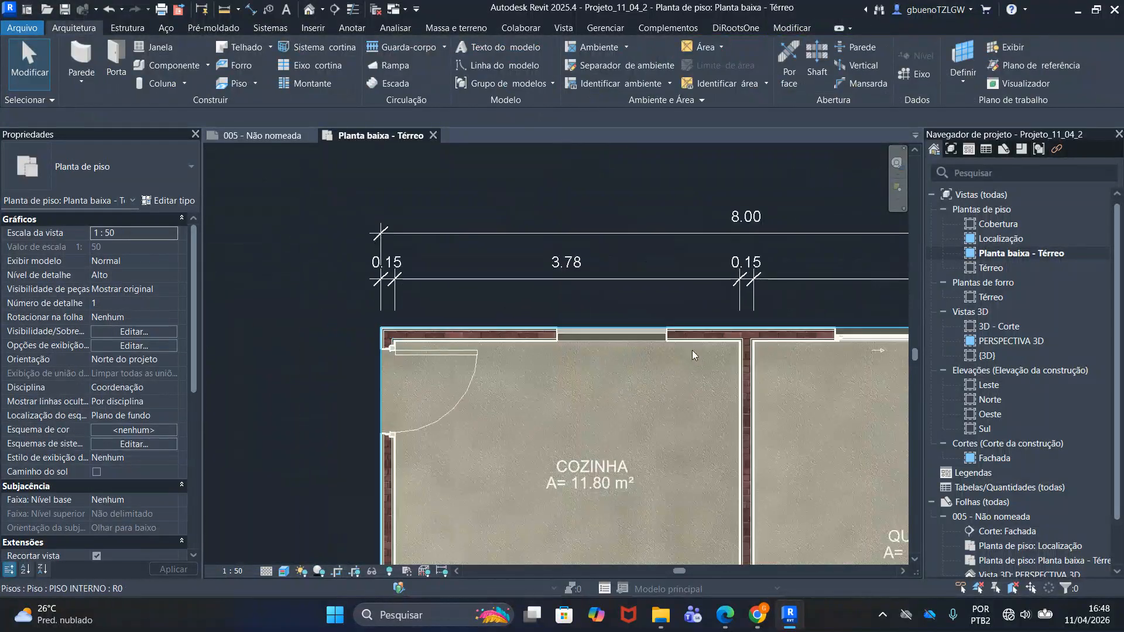
pyautogui.moveTo(712, 369); pyautogui.dragTo(695, 368, button='middle')
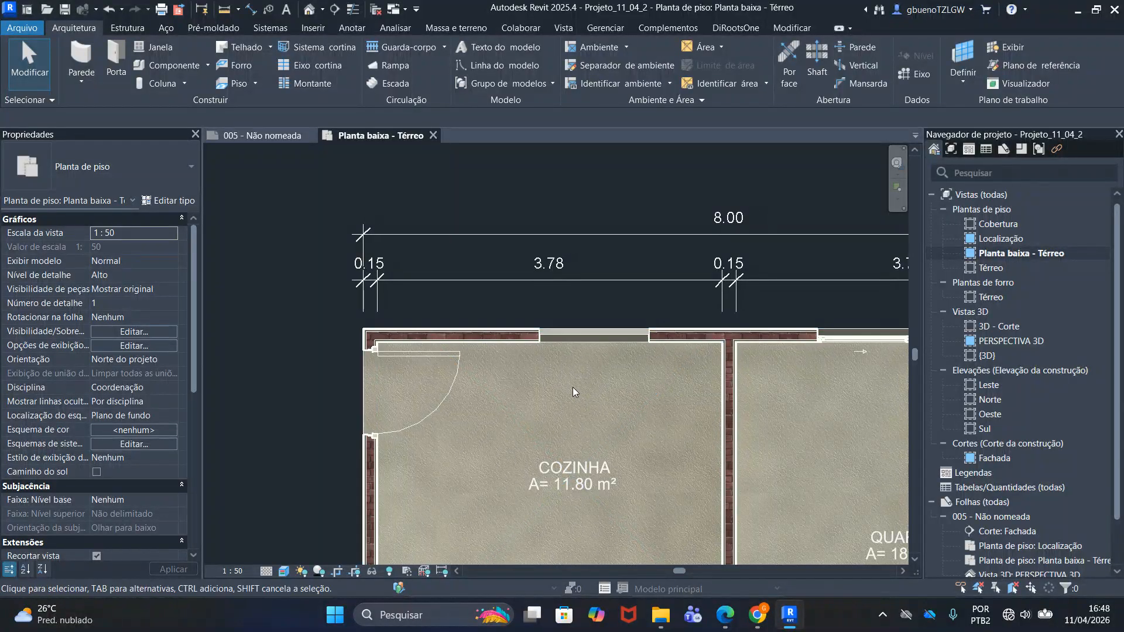
pyautogui.moveTo(563, 377); pyautogui.dragTo(561, 319, button='middle')
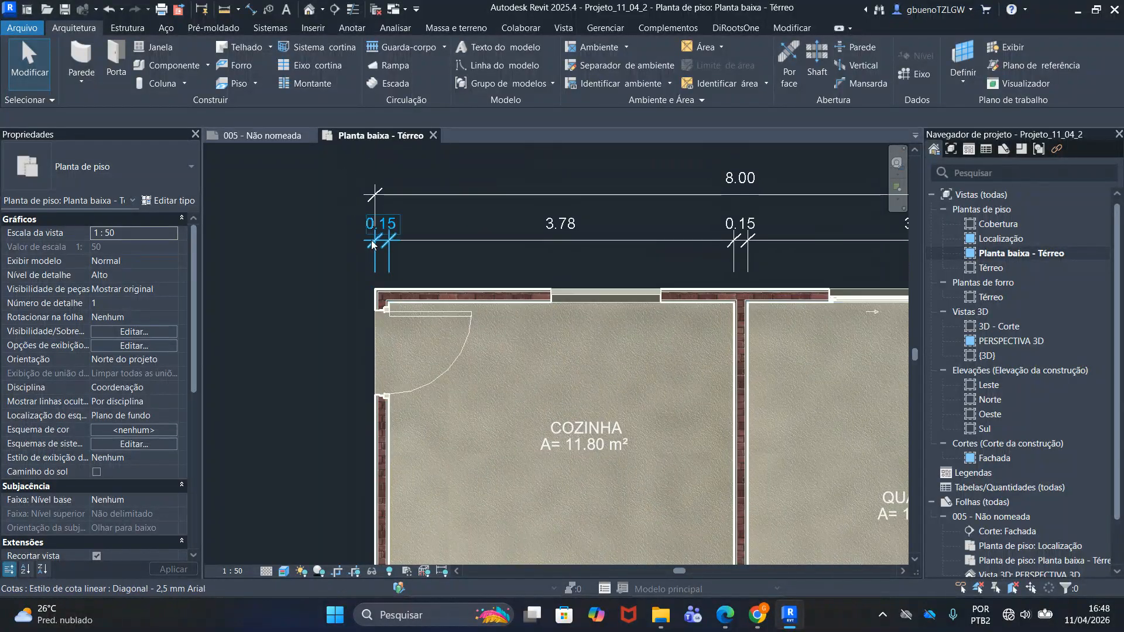
pyautogui.scroll(2, 374, 249)
pyautogui.scroll(-1, 398, 399)
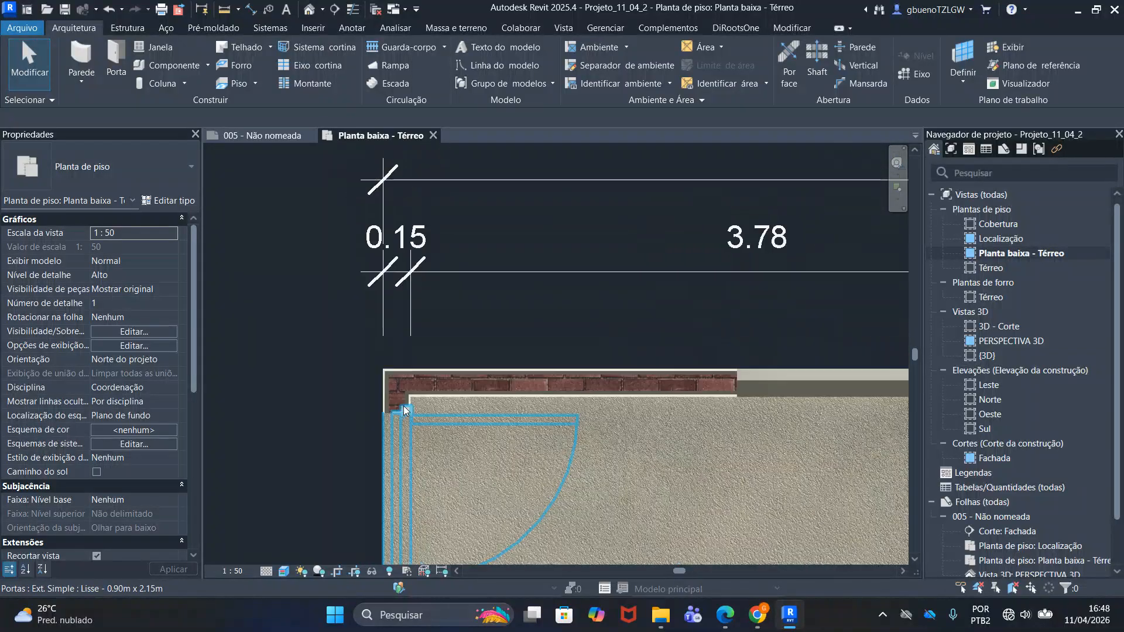
pyautogui.scroll(3, 434, 223)
pyautogui.scroll(-5, 433, 223)
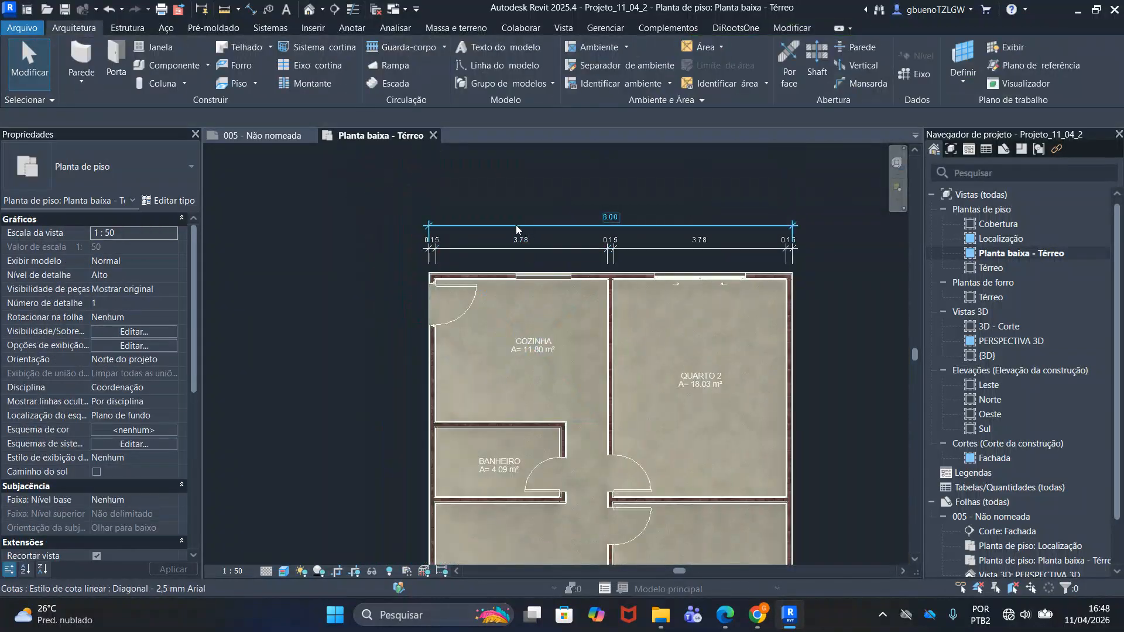
pyautogui.scroll(5, 428, 235)
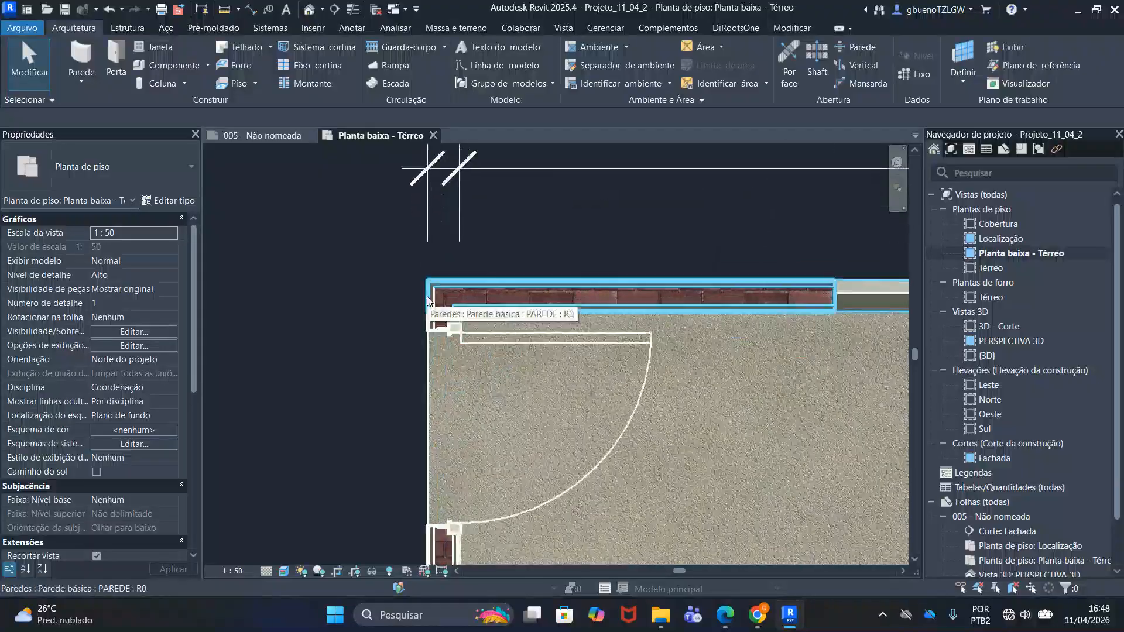
pyautogui.scroll(-3, 435, 303)
pyautogui.moveTo(871, 296); pyautogui.dragTo(369, 307, button='middle')
pyautogui.scroll(3, 368, 306)
pyautogui.moveTo(369, 306); pyautogui.dragTo(584, 339, button='middle')
pyautogui.scroll(-3, 585, 339)
pyautogui.scroll(-2, 582, 337)
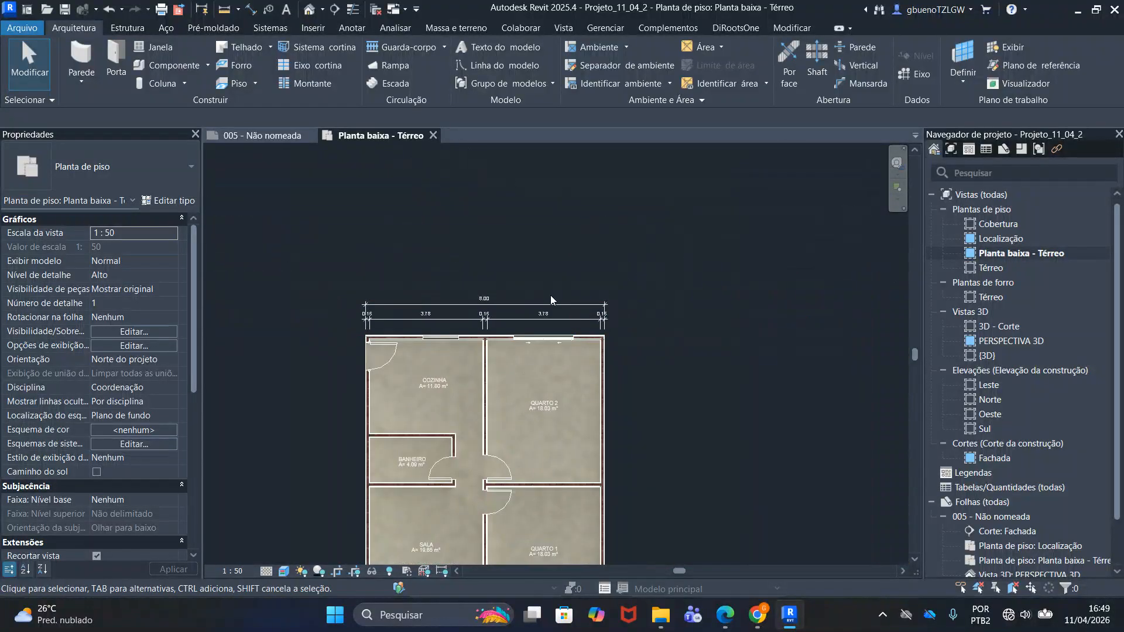
pyautogui.moveTo(586, 312); pyautogui.dragTo(591, 223, button='middle')
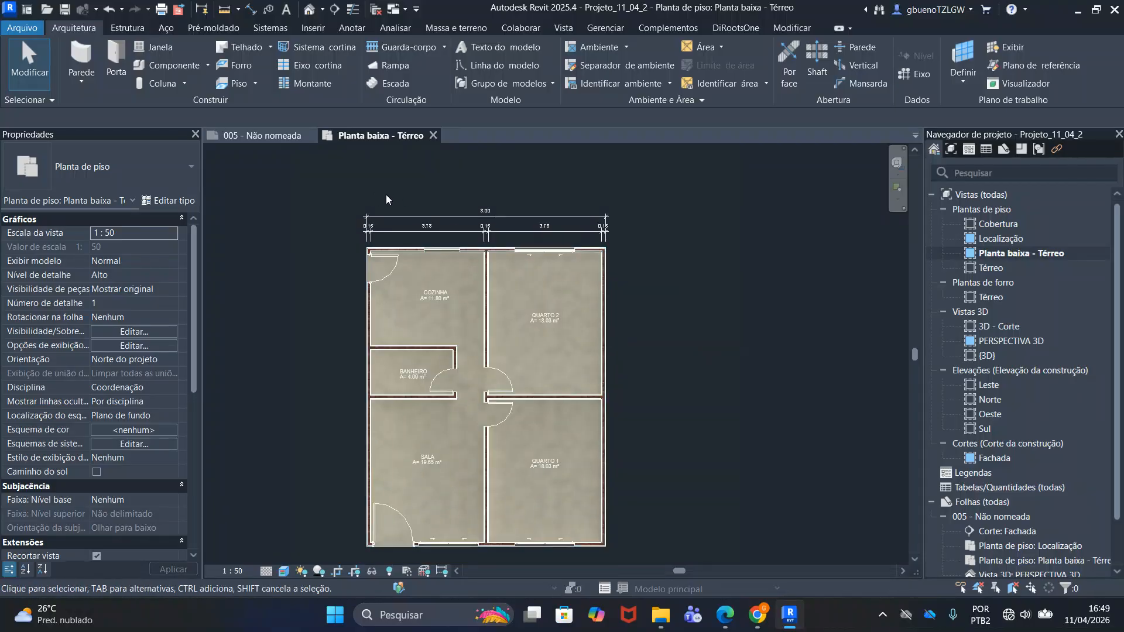
# Place an aligned dimension across the north wall's thickness at QUARTO 2's outer corner, just outside the east side of the plan
pyautogui.click(251, 11)
pyautogui.scroll(5, 609, 240)
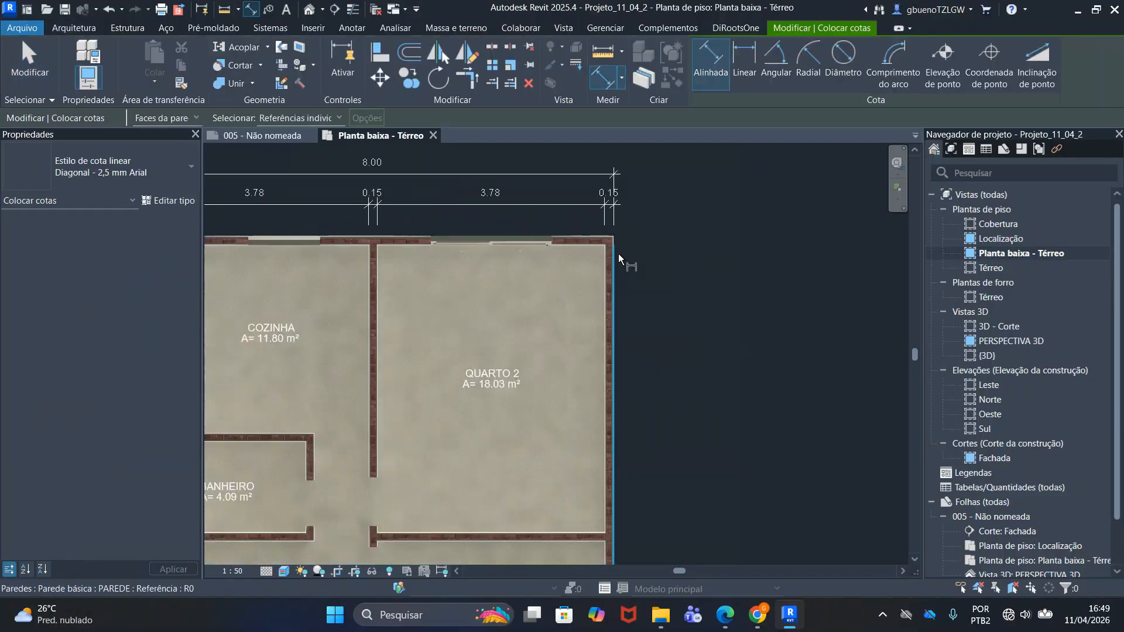
pyautogui.click(592, 224)
pyautogui.click(591, 237)
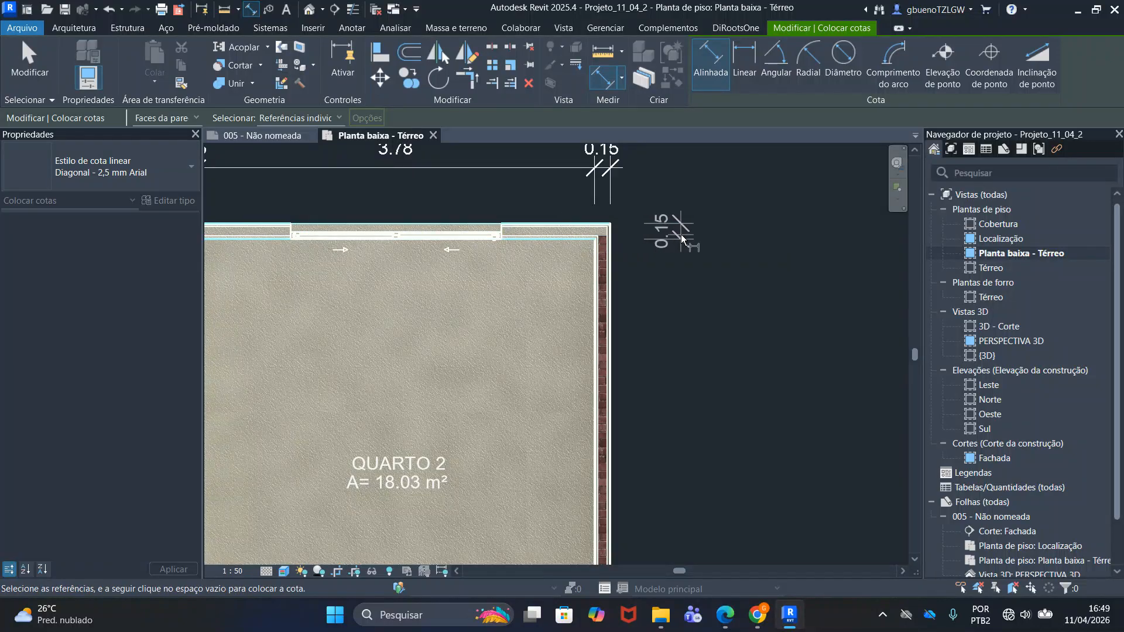
pyautogui.click(673, 237)
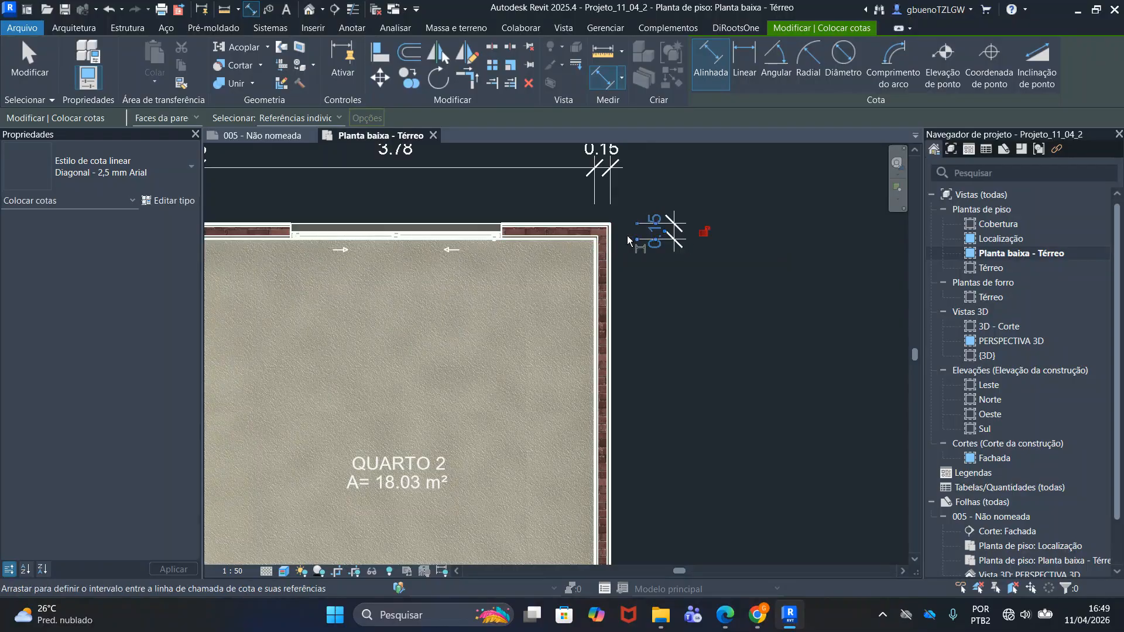
# Dimension QUARTO 2's interior length from the north wall's inner face to the partition with QUARTO 1, outside the east wall
pyautogui.click(583, 237)
pyautogui.scroll(-2, 596, 404)
pyautogui.moveTo(596, 422); pyautogui.dragTo(582, 179, button='middle')
pyautogui.scroll(1, 574, 342)
pyautogui.click(581, 389)
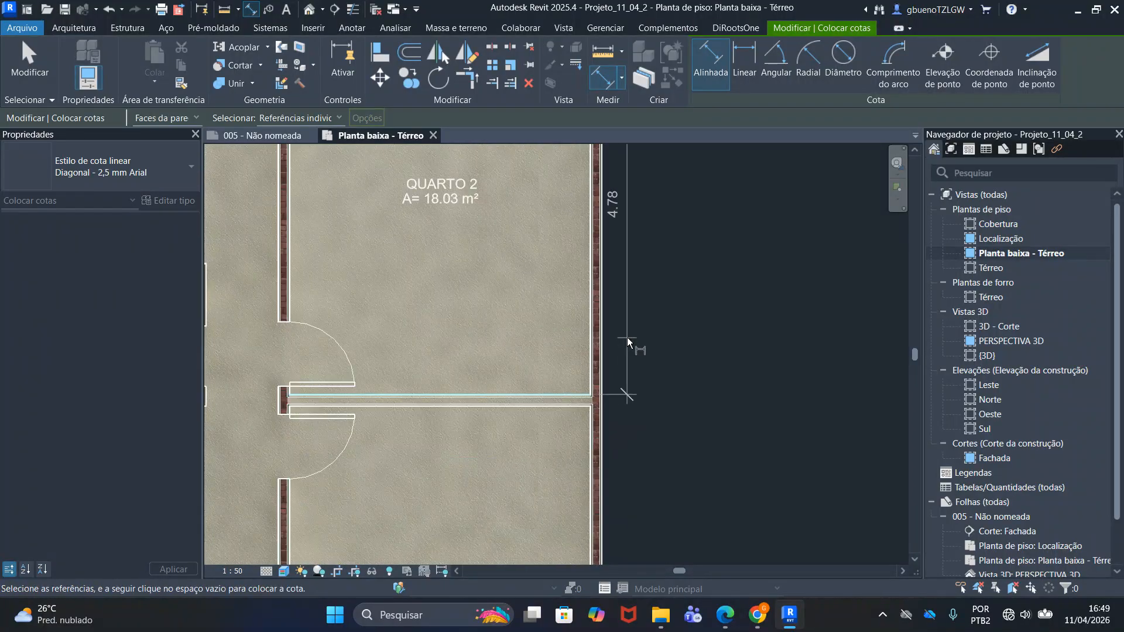
pyautogui.scroll(-2, 627, 337)
# Dimension the thickness of the partition between QUARTO 2 and QUARTO 1, in line with the room dimension outside the east wall
pyautogui.scroll(4, 609, 375)
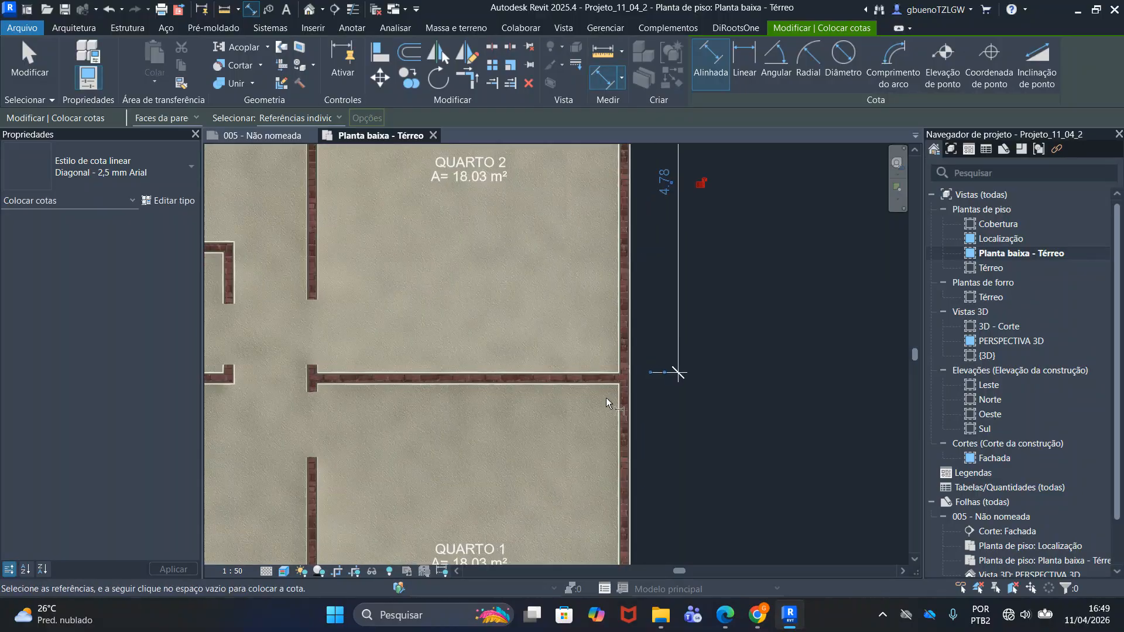
pyautogui.click(613, 381)
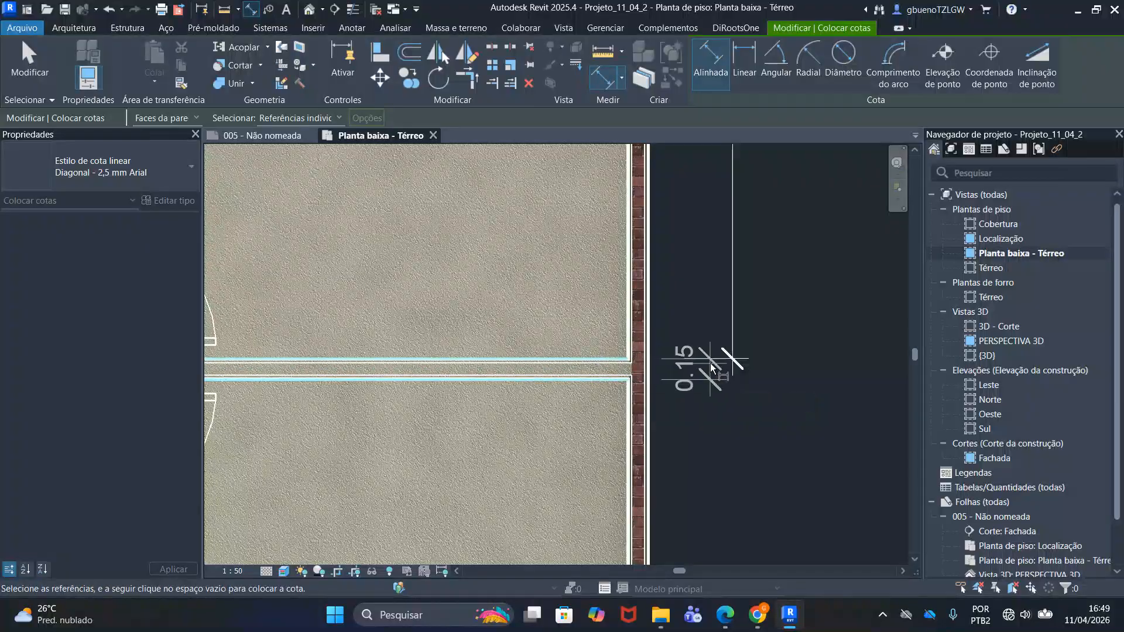
pyautogui.click(735, 352)
# Dimension QUARTO 1's interior length from the partition to the south wall's inner face, aligned with the east-side dimensions
pyautogui.click(621, 381)
pyautogui.scroll(-3, 622, 382)
pyautogui.moveTo(623, 381); pyautogui.dragTo(639, 175, button='middle')
pyautogui.moveTo(634, 521); pyautogui.dragTo(630, 330, button='middle')
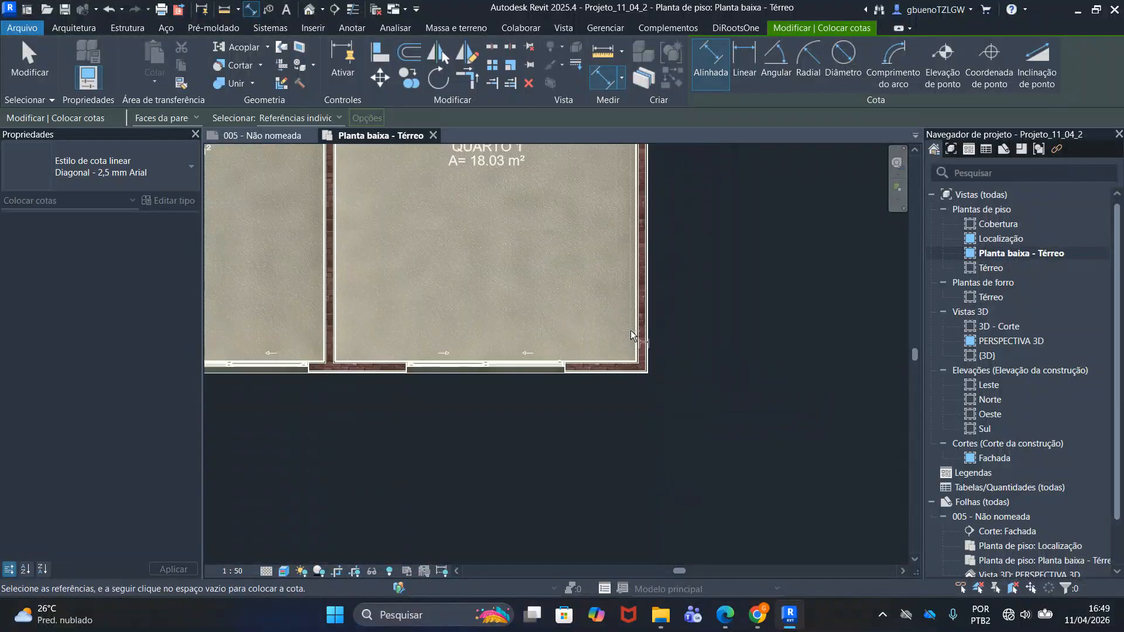
pyautogui.click(629, 362)
pyautogui.scroll(-2, 691, 302)
pyautogui.moveTo(696, 273); pyautogui.dragTo(668, 418, button='middle')
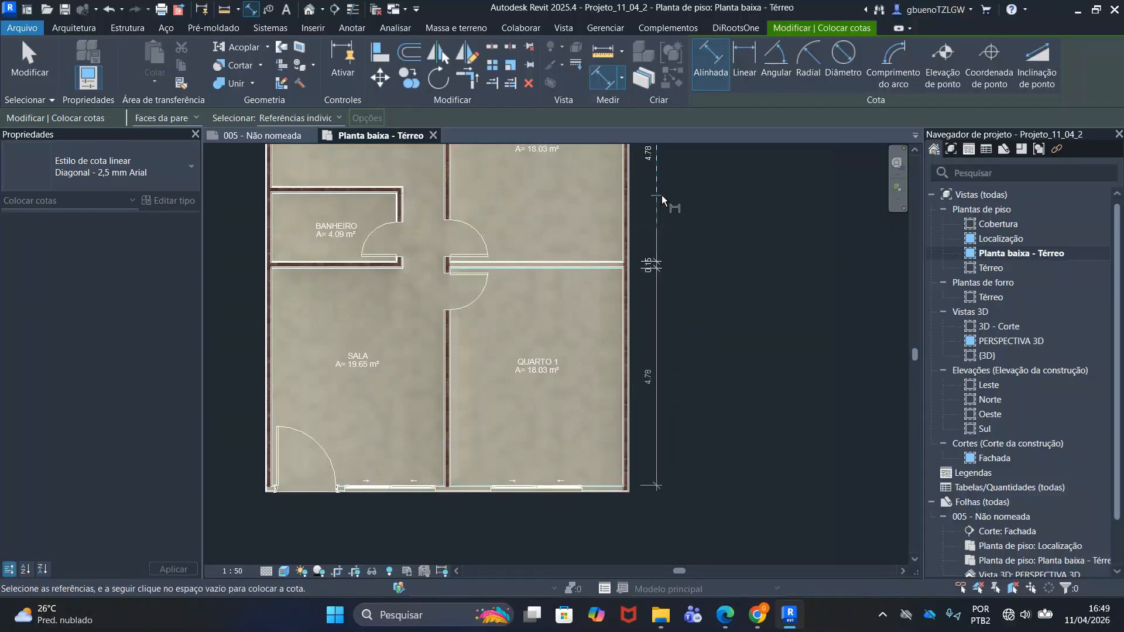
pyautogui.scroll(2, 655, 223)
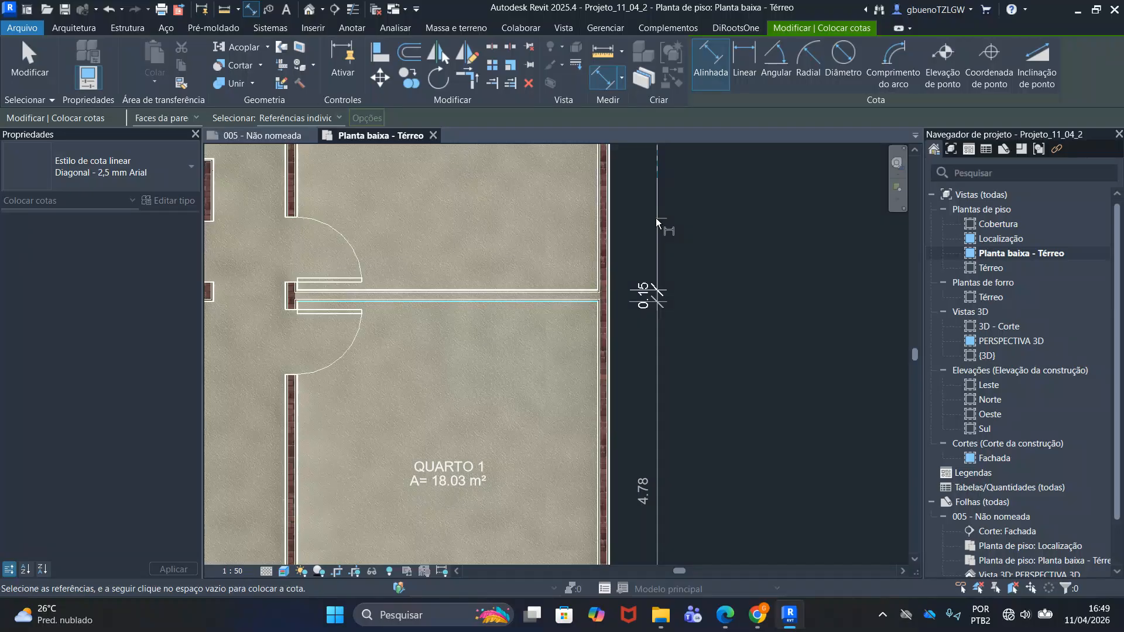
pyautogui.click(655, 218)
# Examine QUARTO 1's south-east wall corner and the end of the dimension row along the east side
pyautogui.scroll(-5, 659, 293)
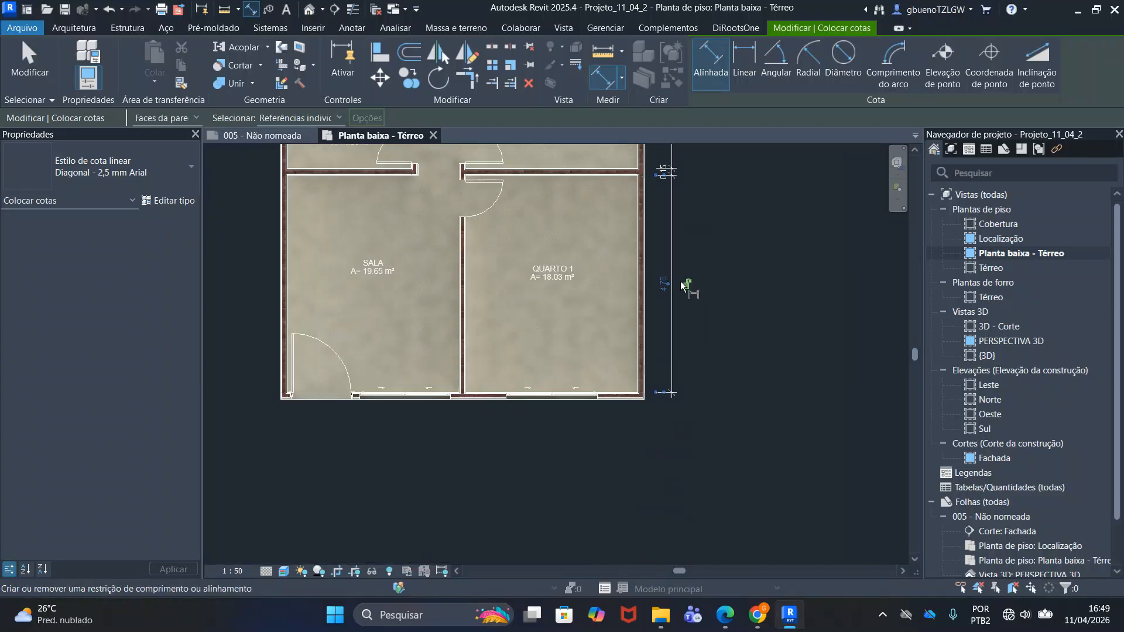
pyautogui.moveTo(693, 212); pyautogui.dragTo(689, 174, button='middle')
pyautogui.scroll(1, 680, 339)
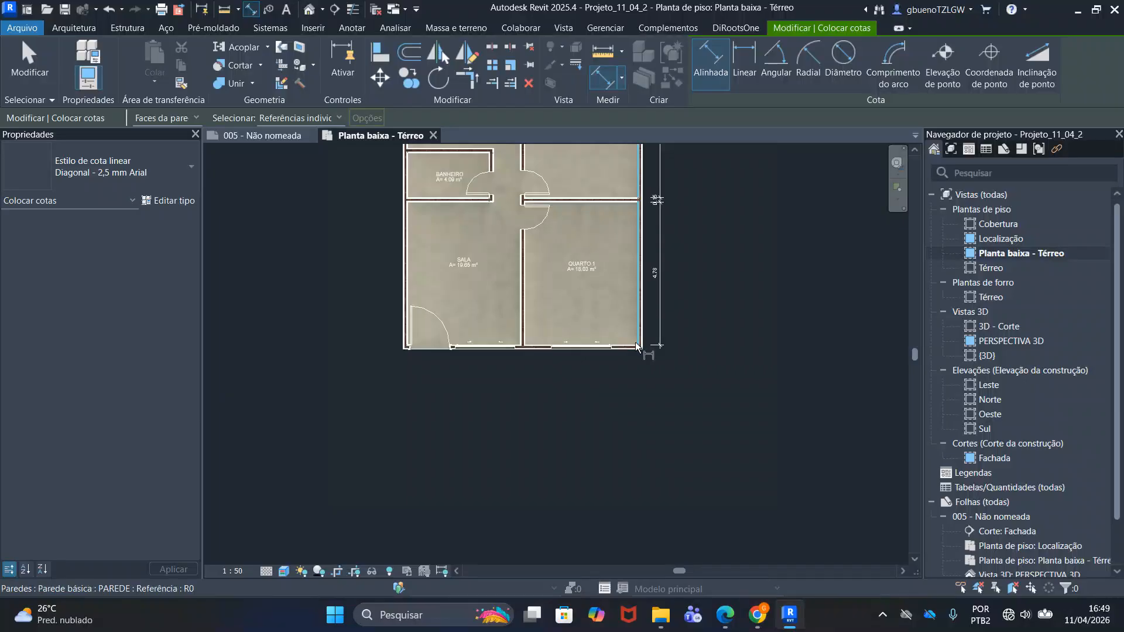
pyautogui.scroll(1, 637, 356)
pyautogui.scroll(3, 633, 351)
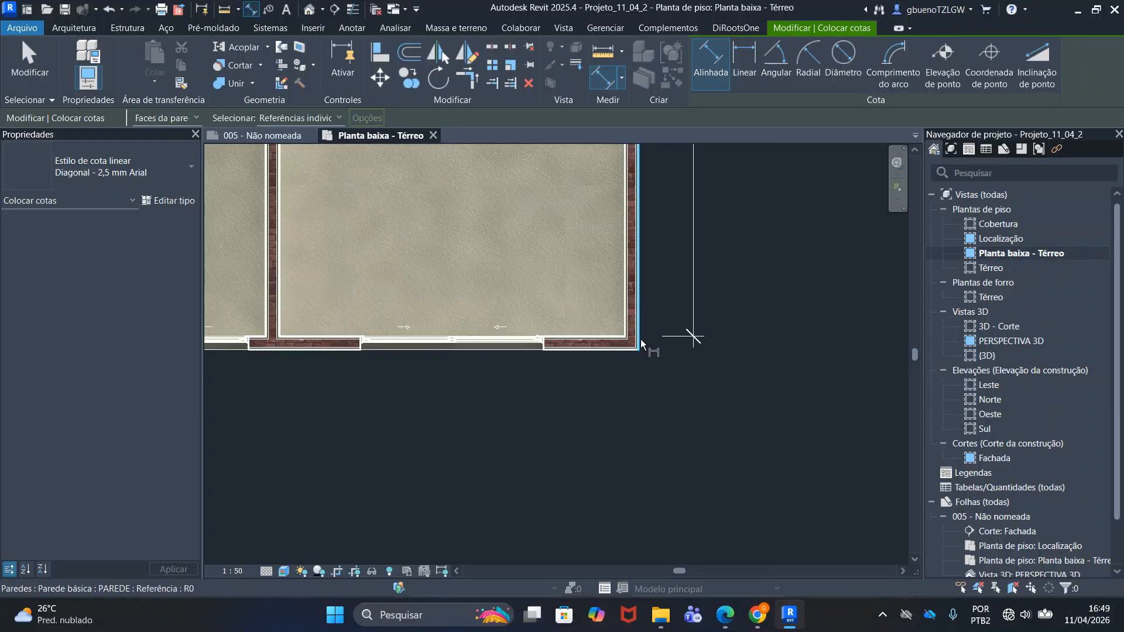
pyautogui.scroll(-3, 645, 350)
pyautogui.moveTo(666, 341); pyautogui.dragTo(757, 422, button='middle')
pyautogui.scroll(2, 731, 433)
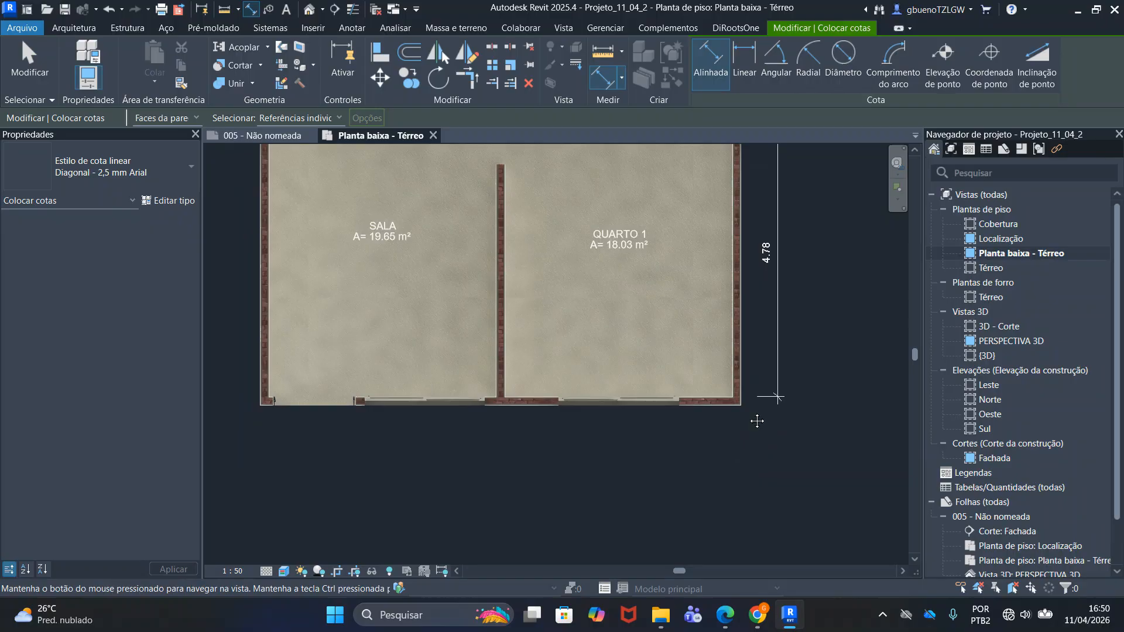
pyautogui.scroll(-3, 741, 397)
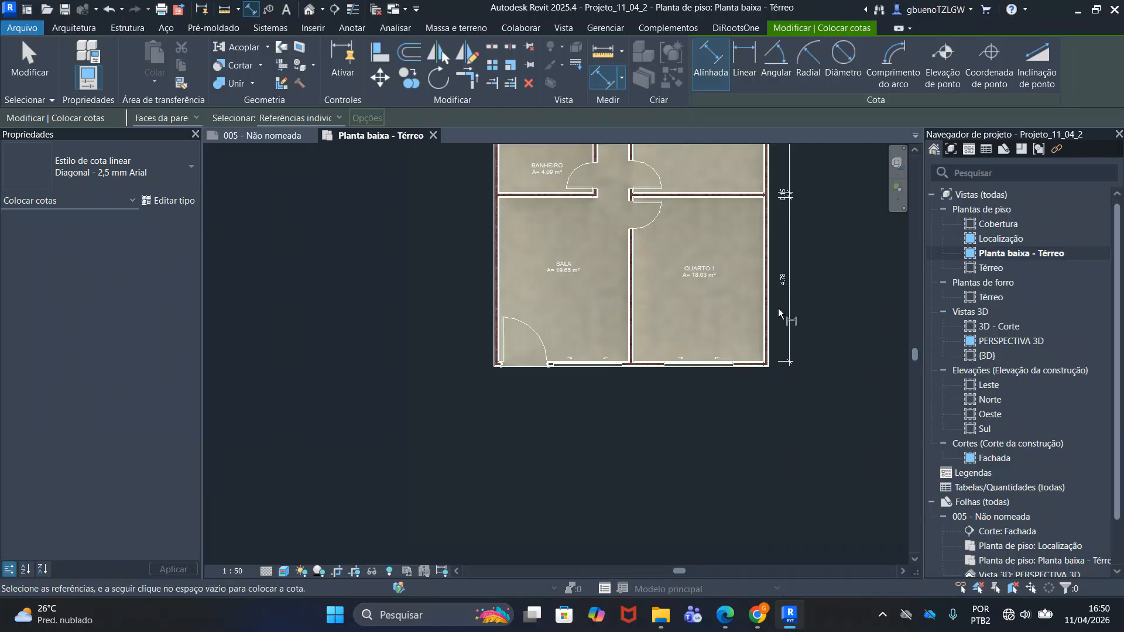
# Place an aligned dimension across the east wall's thickness at QUARTO 1's outer corner, below the south side of the plan
pyautogui.scroll(2, 780, 293)
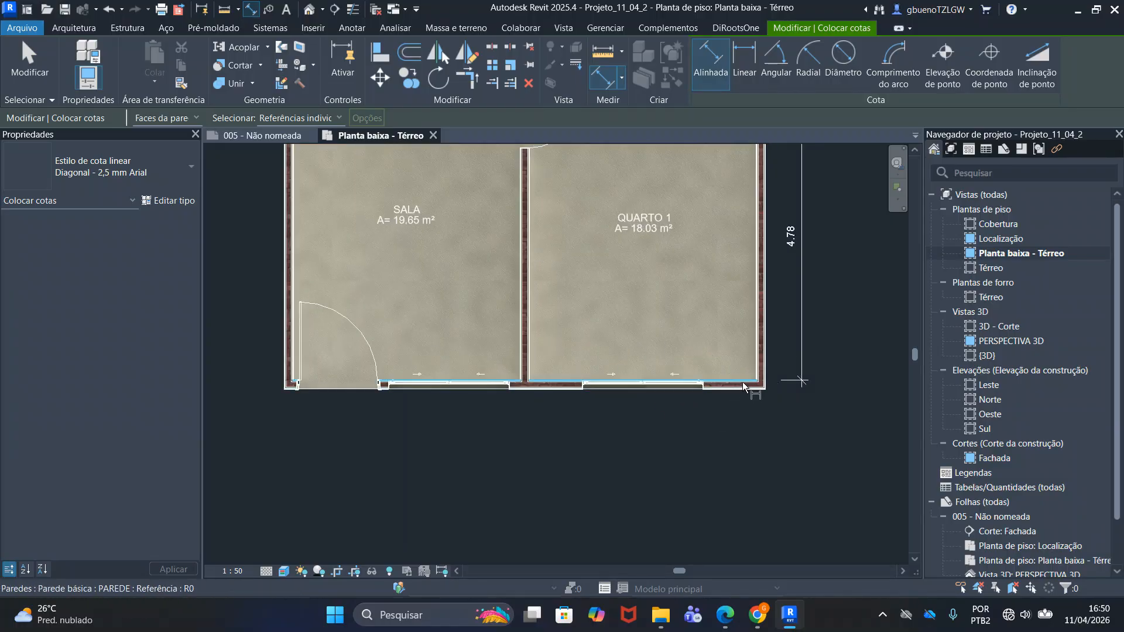
pyautogui.scroll(2, 710, 401)
pyautogui.scroll(-3, 772, 396)
pyautogui.scroll(3, 757, 383)
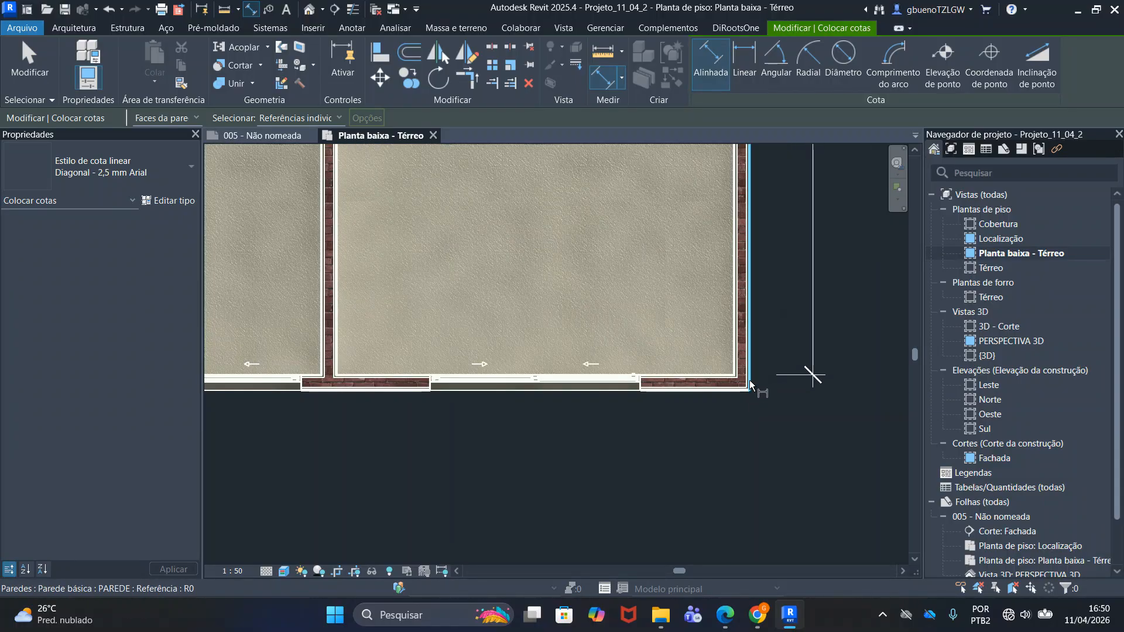
pyautogui.click(749, 381)
pyautogui.click(735, 377)
pyautogui.moveTo(733, 463); pyautogui.dragTo(761, 395, button='middle')
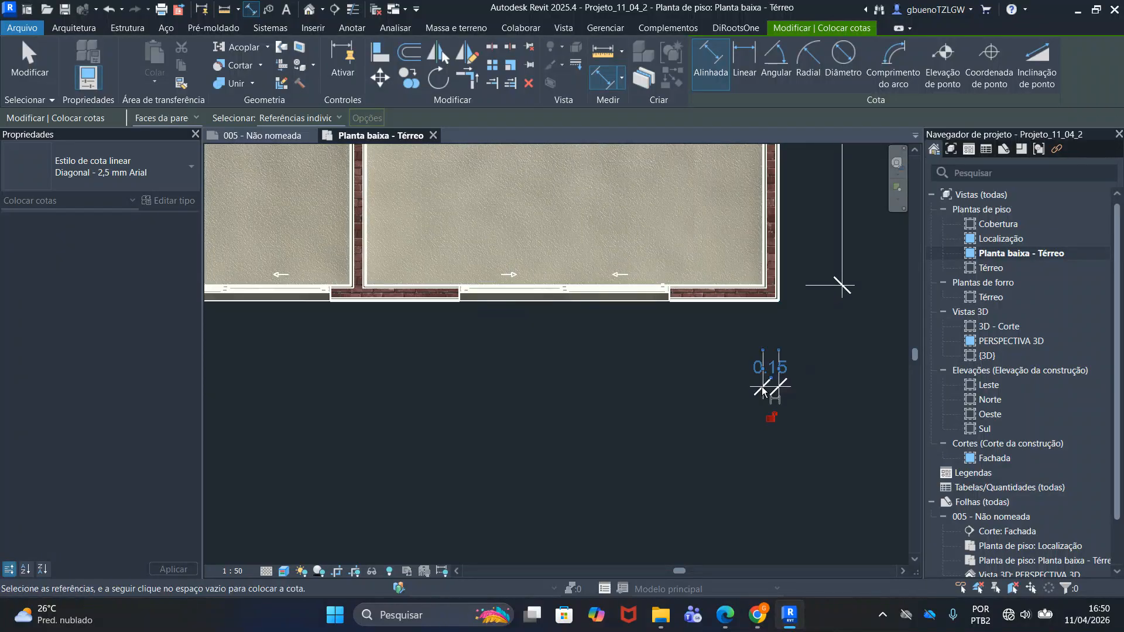
pyautogui.click(762, 391)
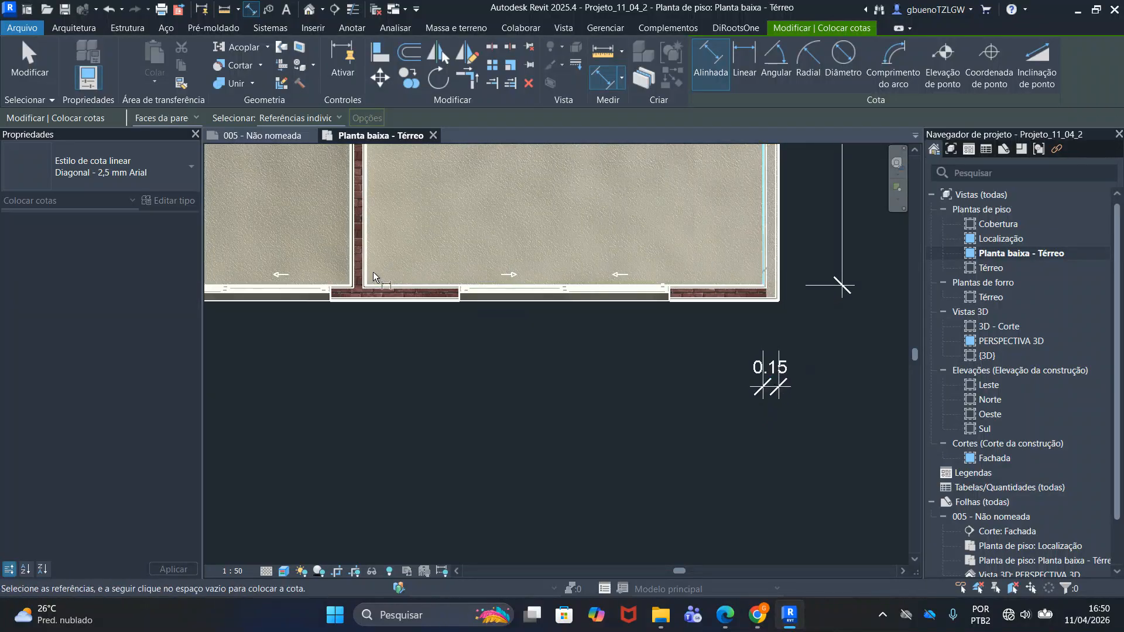
# Dimension QUARTO 1's interior width and the thickness of its partition with SALA, in line with the wall dimension below the plan
pyautogui.click(373, 272)
pyautogui.click(596, 388)
pyautogui.click(370, 270)
pyautogui.click(351, 275)
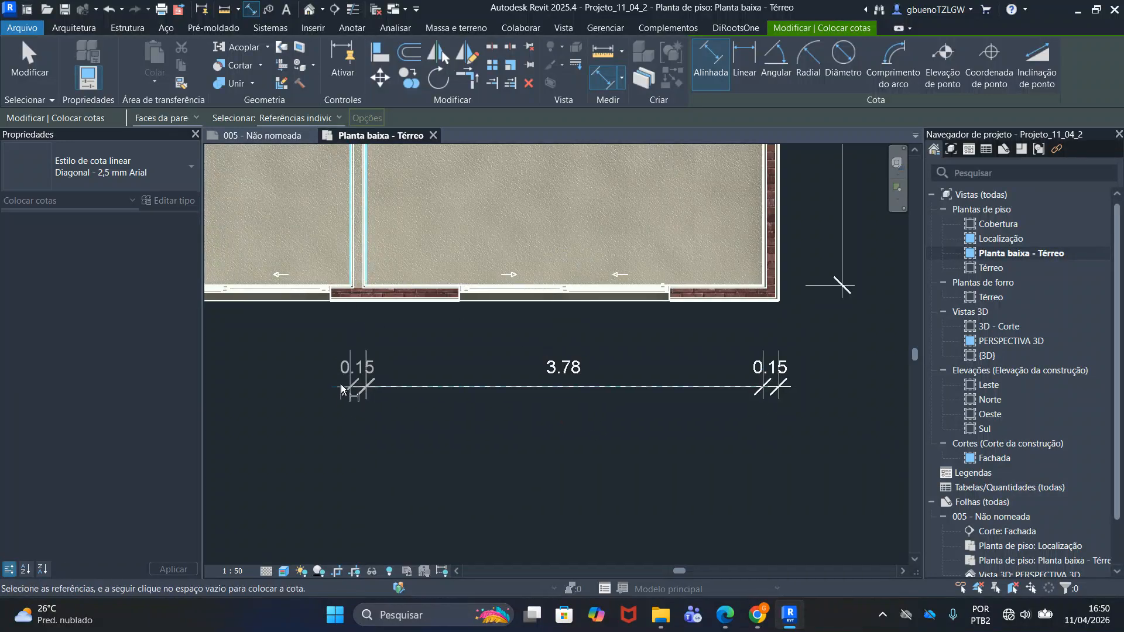
pyautogui.scroll(-3, 337, 363)
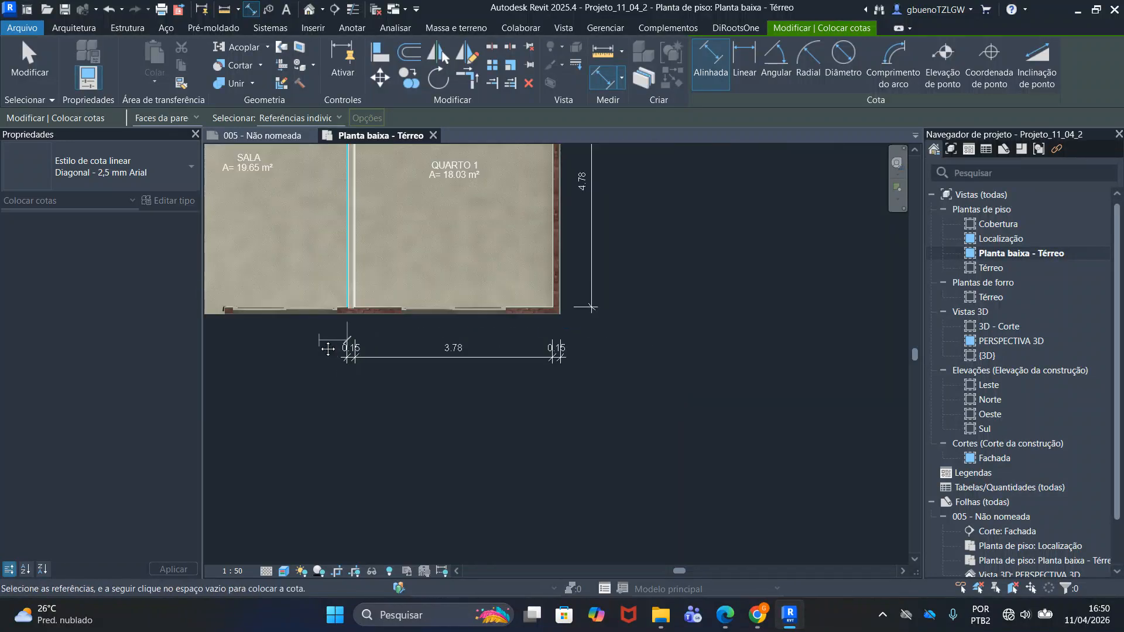
# Dimension SALA's interior width from the partition to the west wall's inner face, in line with the dimensions below the plan
pyautogui.moveTo(328, 349); pyautogui.dragTo(503, 382, button='middle')
pyautogui.scroll(5, 389, 340)
pyautogui.click(411, 335)
pyautogui.click(423, 448)
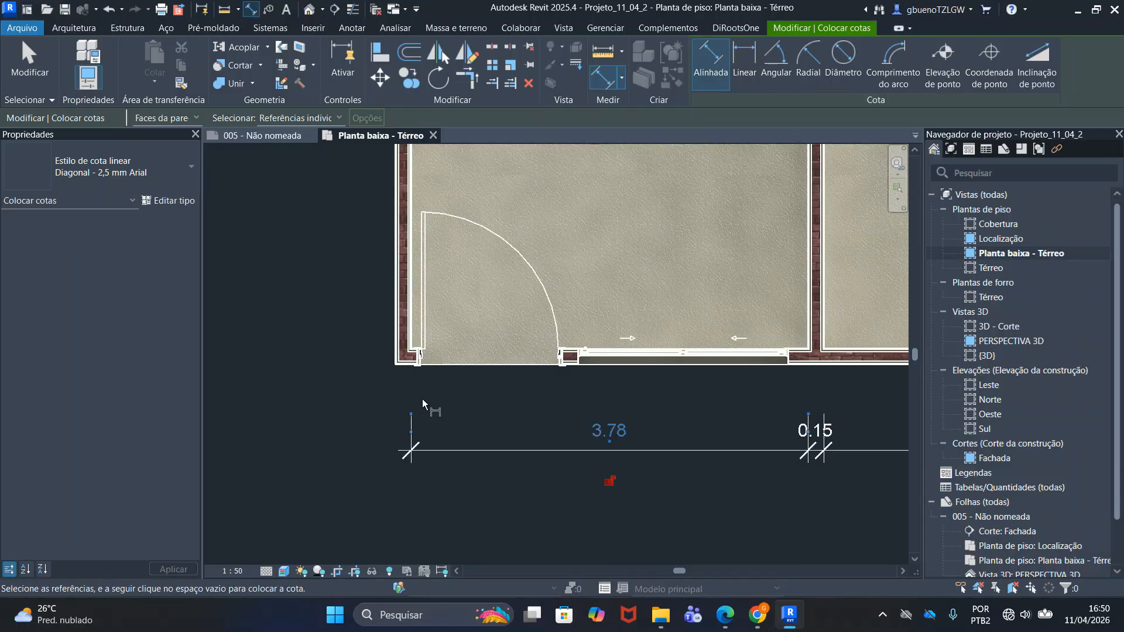
# Dimension the west wall's thickness at SALA's outer corner, snapped in line with the row of dimensions below the plan
pyautogui.click(410, 330)
pyautogui.click(394, 315)
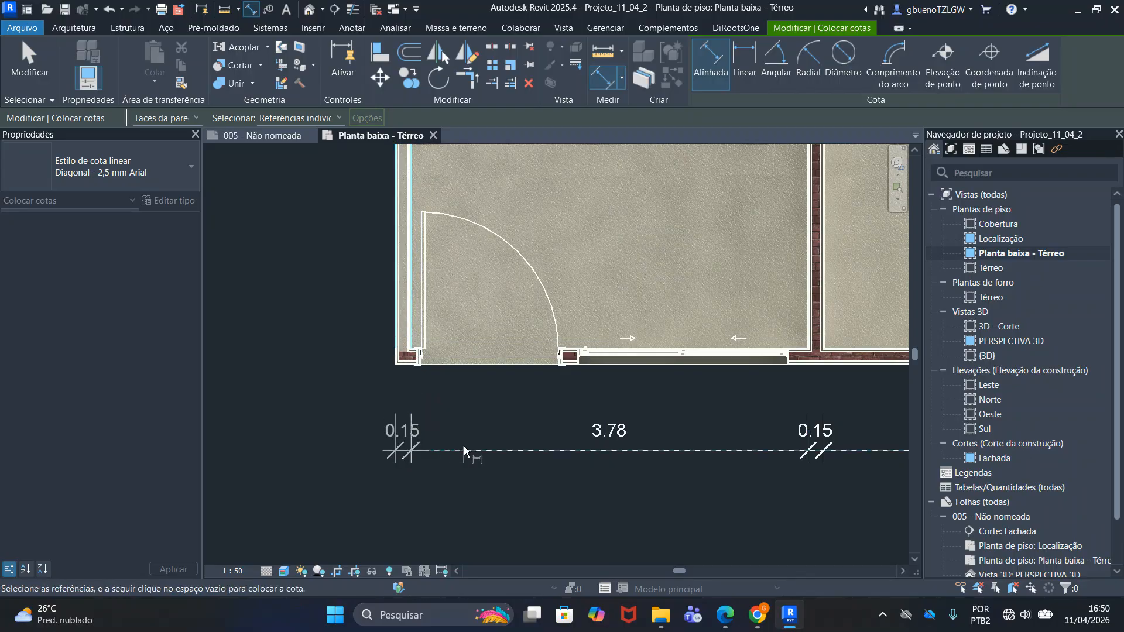
pyautogui.click(528, 448)
pyautogui.scroll(4, 445, 446)
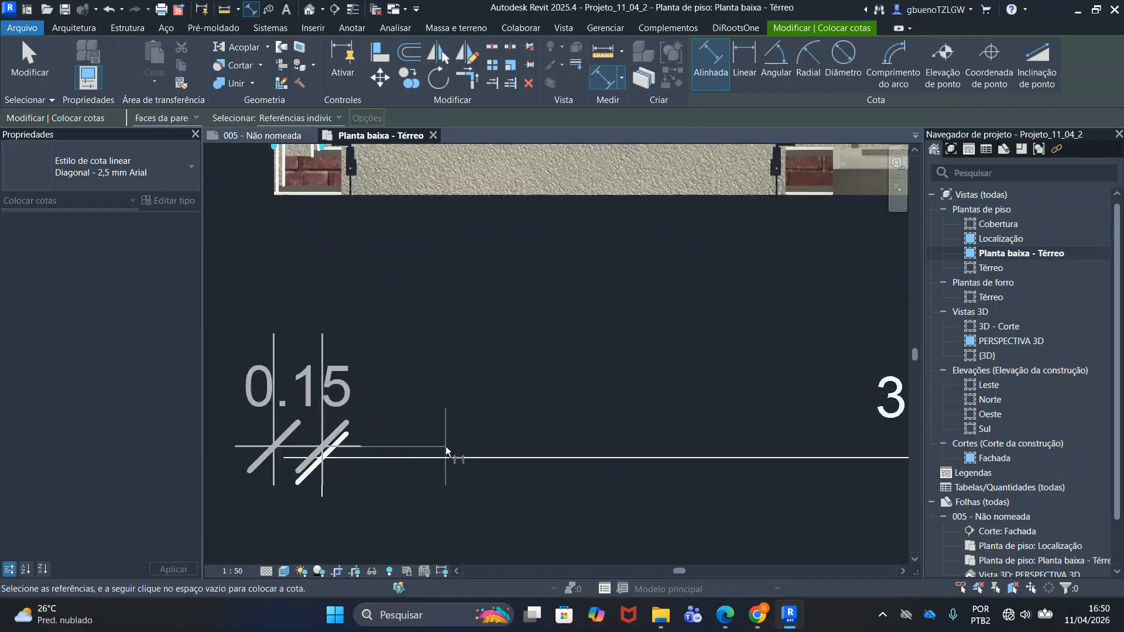
pyautogui.scroll(-4, 448, 454)
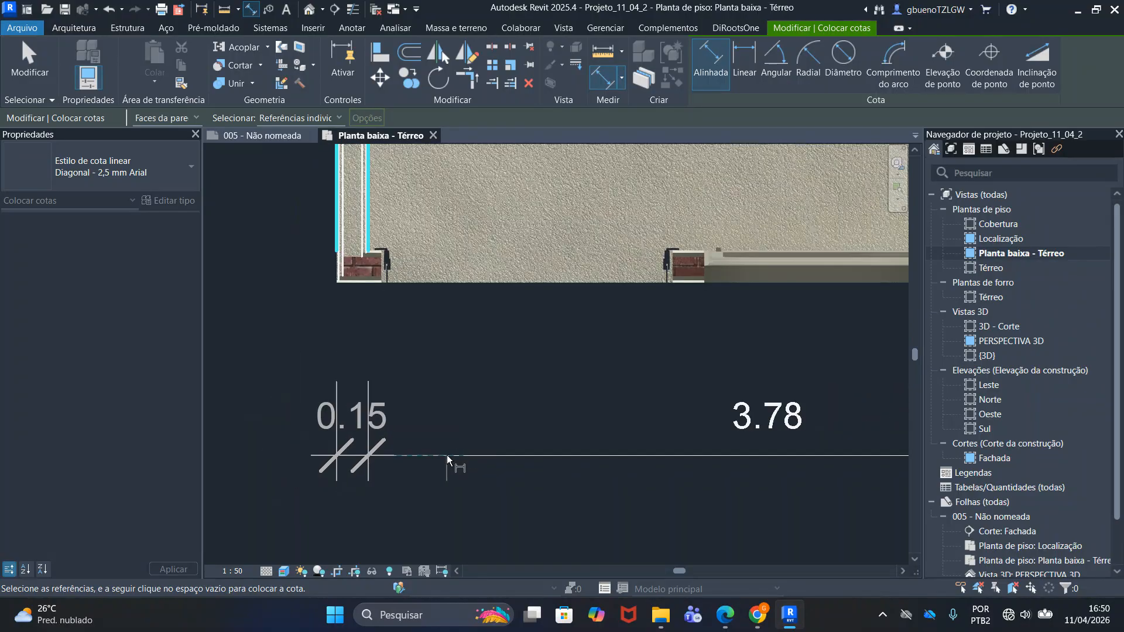
pyautogui.click(525, 452)
# Review the dimension rows above, below and along the east side of the plan, then check the complete floor plan
pyautogui.scroll(-2, 515, 451)
pyautogui.moveTo(583, 438); pyautogui.dragTo(492, 386, button='middle')
pyautogui.scroll(-5, 493, 387)
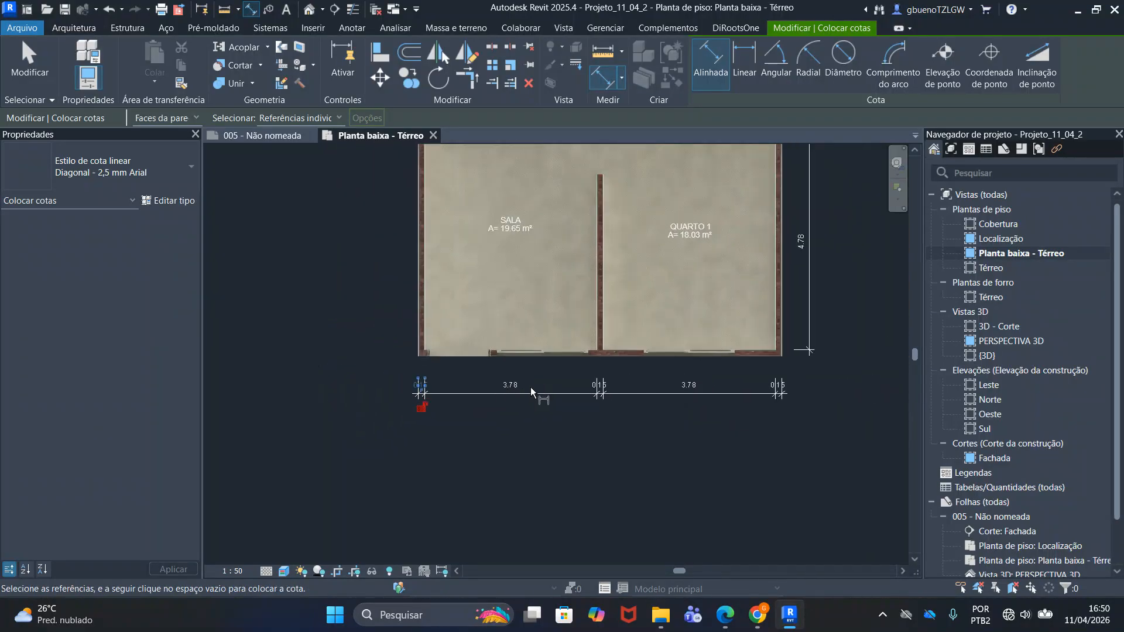
pyautogui.scroll(7, 366, 206)
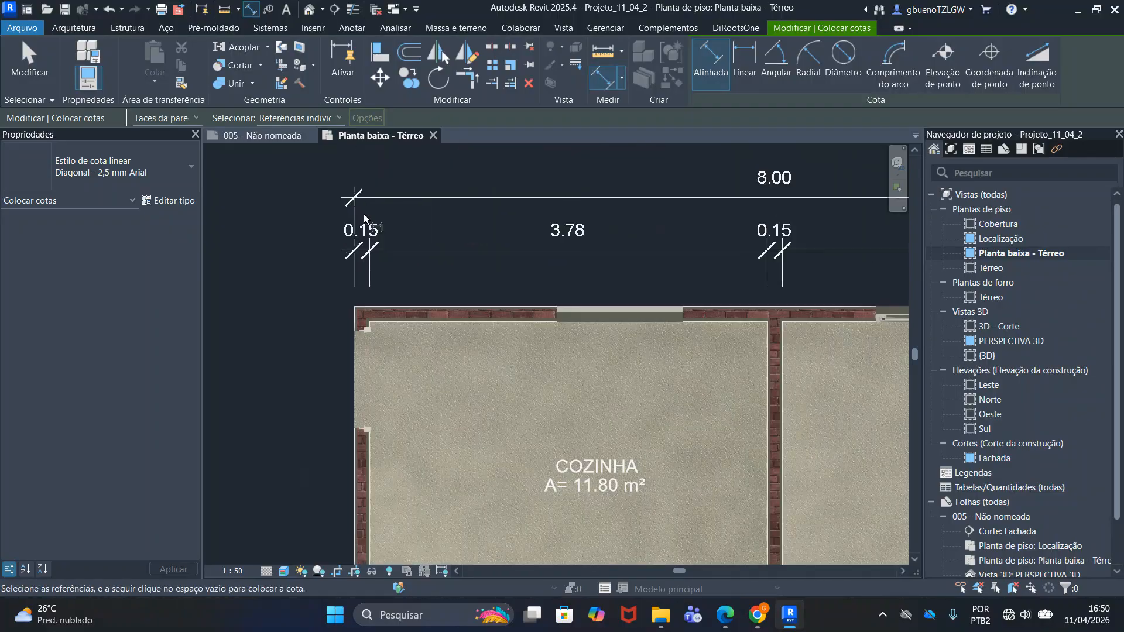
pyautogui.moveTo(830, 218); pyautogui.dragTo(517, 223, button='middle')
pyautogui.scroll(-2, 803, 220)
pyautogui.scroll(-2, 803, 219)
pyautogui.moveTo(620, 518); pyautogui.dragTo(619, 405, button='middle')
pyautogui.scroll(3, 619, 405)
pyautogui.scroll(-2, 796, 393)
pyautogui.moveTo(812, 393); pyautogui.dragTo(658, 442, button='middle')
pyautogui.scroll(-2, 651, 440)
pyautogui.moveTo(645, 165); pyautogui.dragTo(647, 443, button='middle')
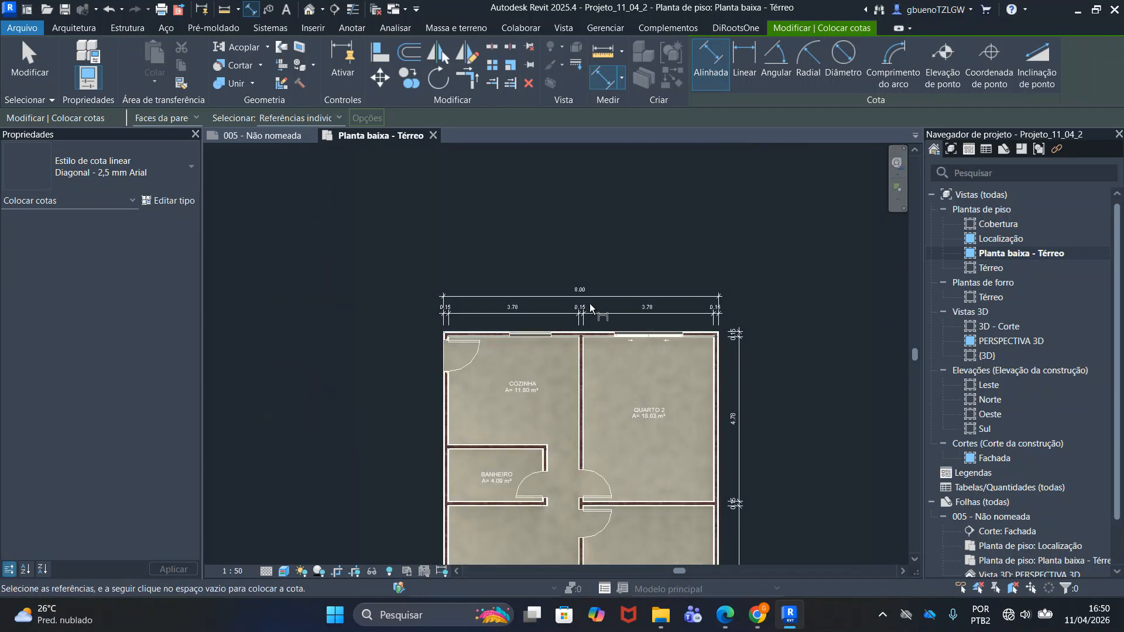
pyautogui.scroll(5, 568, 305)
pyautogui.scroll(3, 475, 299)
pyautogui.scroll(-6, 762, 292)
pyautogui.scroll(-2, 761, 293)
pyautogui.moveTo(768, 422); pyautogui.dragTo(687, 319, button='middle')
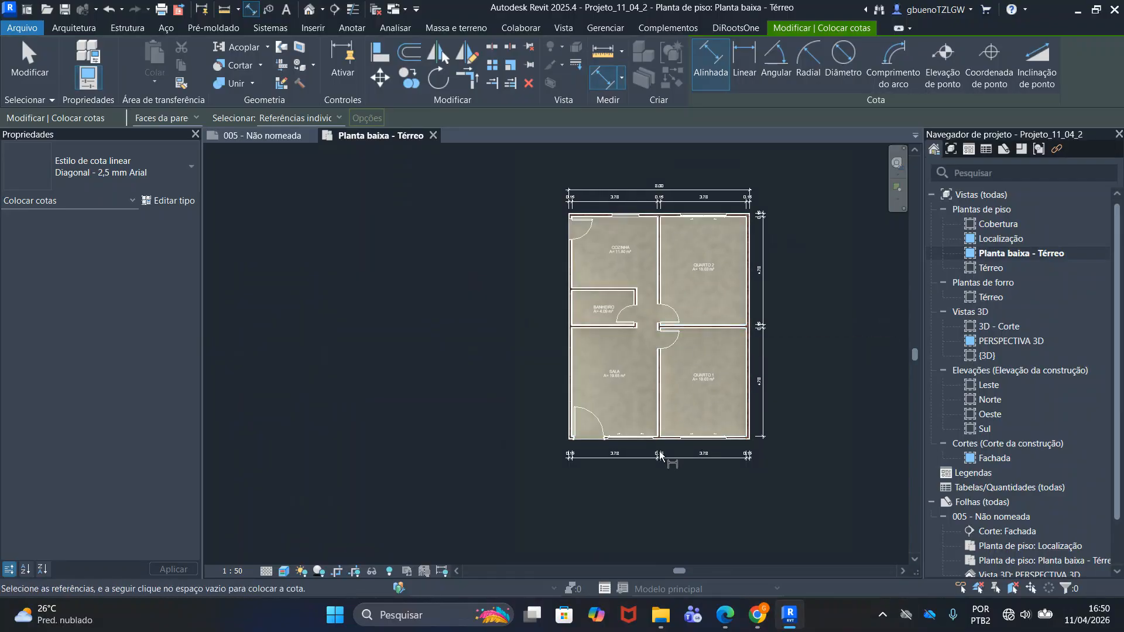
# Place an aligned dimension across the south wall's thickness at SALA's entrance corner, outside the west side of the plan
pyautogui.scroll(2, 667, 441)
pyautogui.moveTo(571, 414); pyautogui.dragTo(615, 484, button='middle')
pyautogui.scroll(3, 604, 465)
pyautogui.scroll(3, 577, 507)
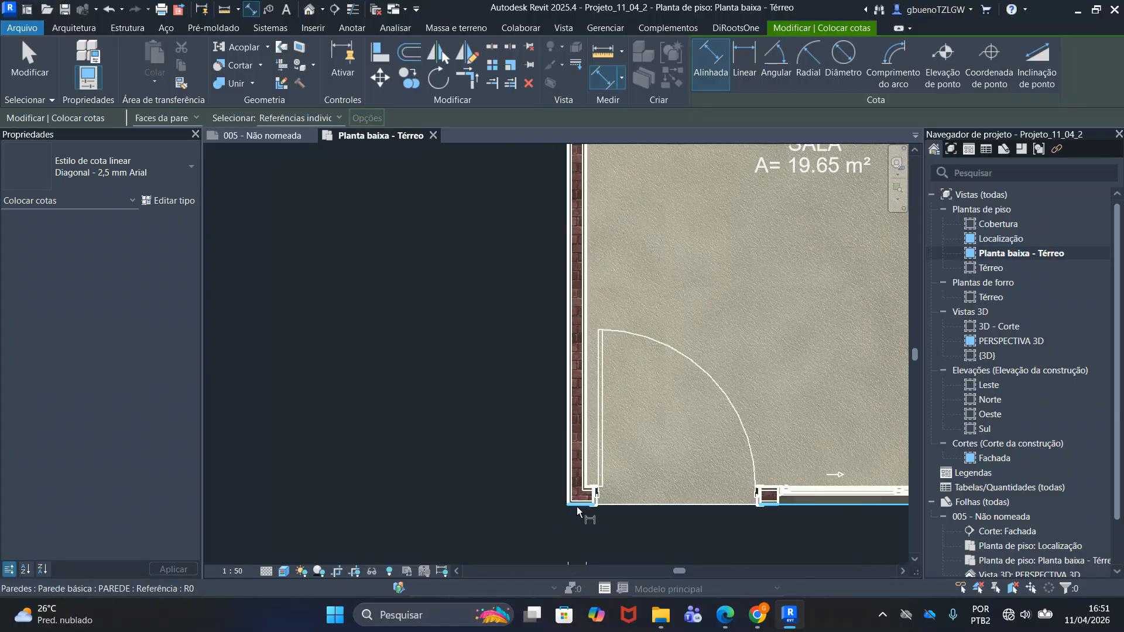
pyautogui.click(578, 507)
pyautogui.click(587, 485)
pyautogui.scroll(-1, 520, 477)
pyautogui.scroll(-3, 511, 465)
pyautogui.scroll(-1, 527, 467)
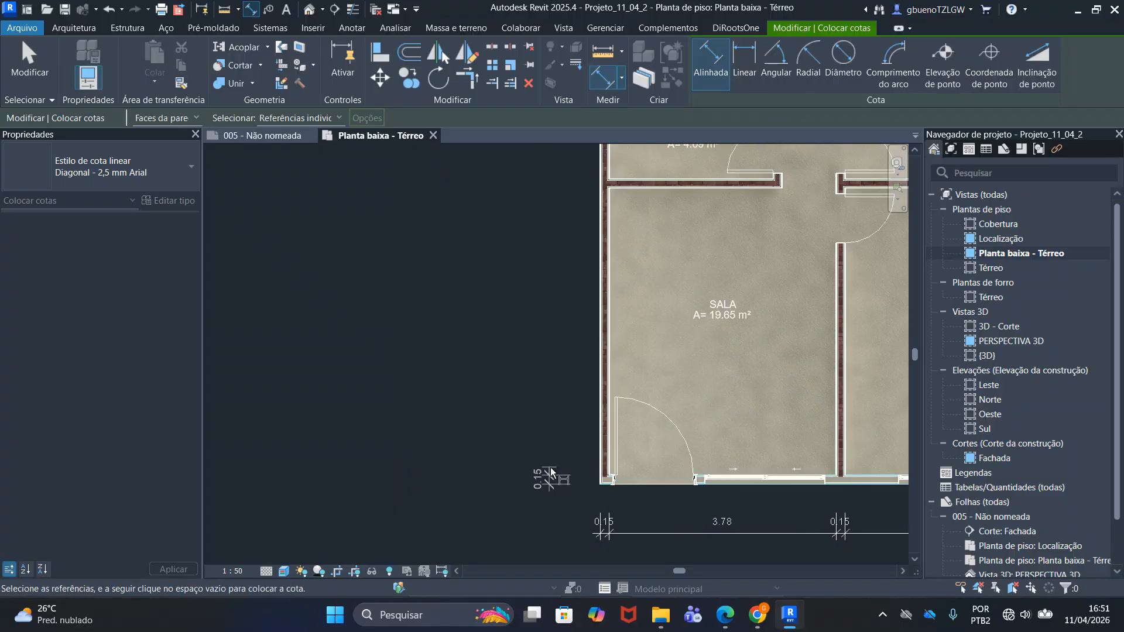
# Dimension SALA's interior length from the south wall's inner face to the BANHEIRO partition, outside the west wall
pyautogui.scroll(4, 608, 472)
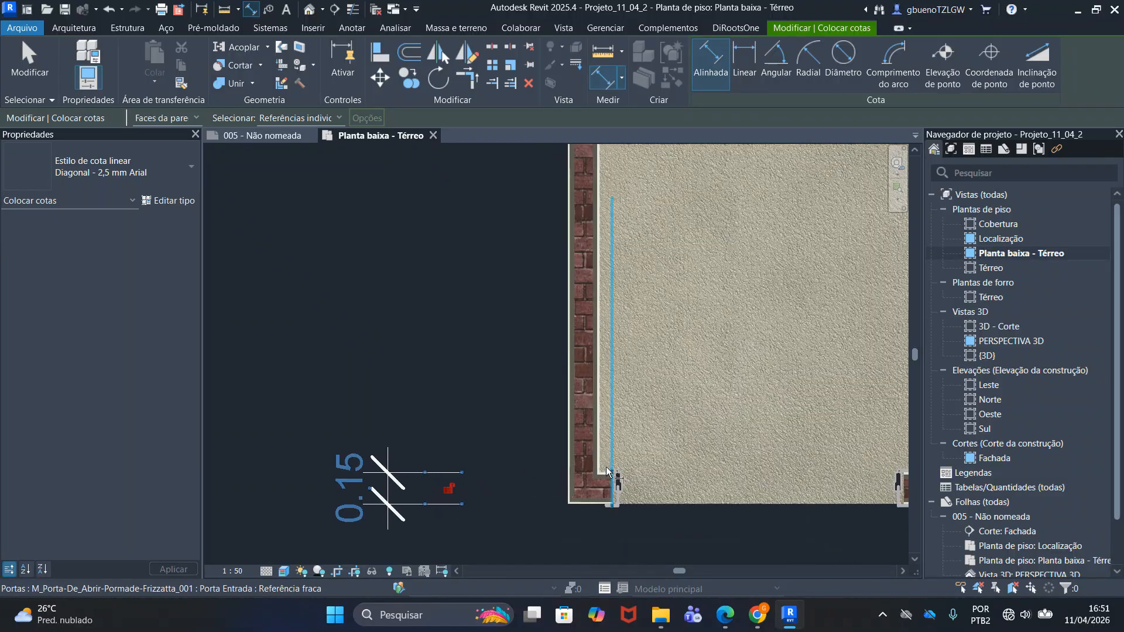
pyautogui.scroll(2, 601, 472)
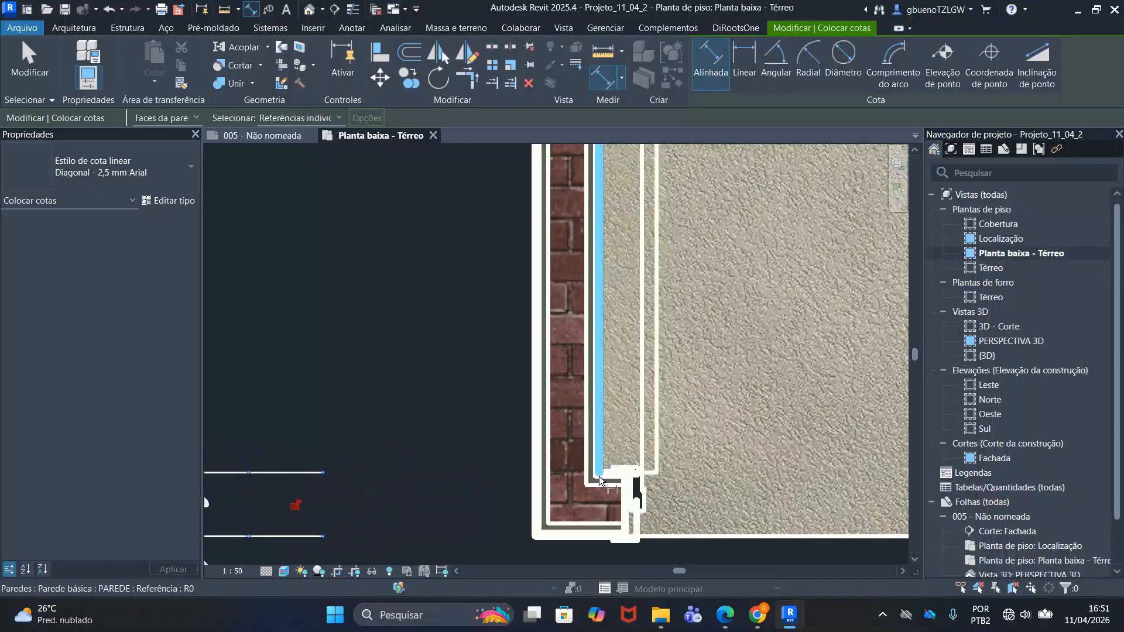
pyautogui.click(607, 476)
pyautogui.scroll(-5, 604, 437)
pyautogui.moveTo(623, 317); pyautogui.dragTo(598, 521, button='middle')
pyautogui.click(578, 253)
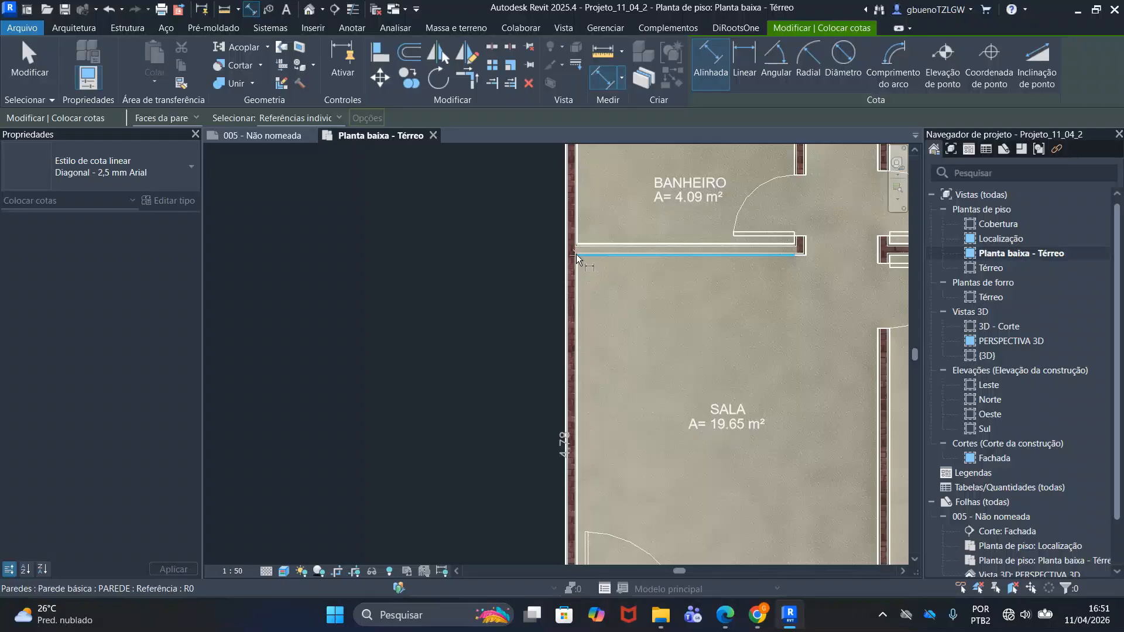
pyautogui.scroll(-2, 484, 301)
# Dimension the SALA–BANHEIRO partition's thickness and BANHEIRO's interior length, both in line with the row outside the west wall
pyautogui.scroll(5, 543, 270)
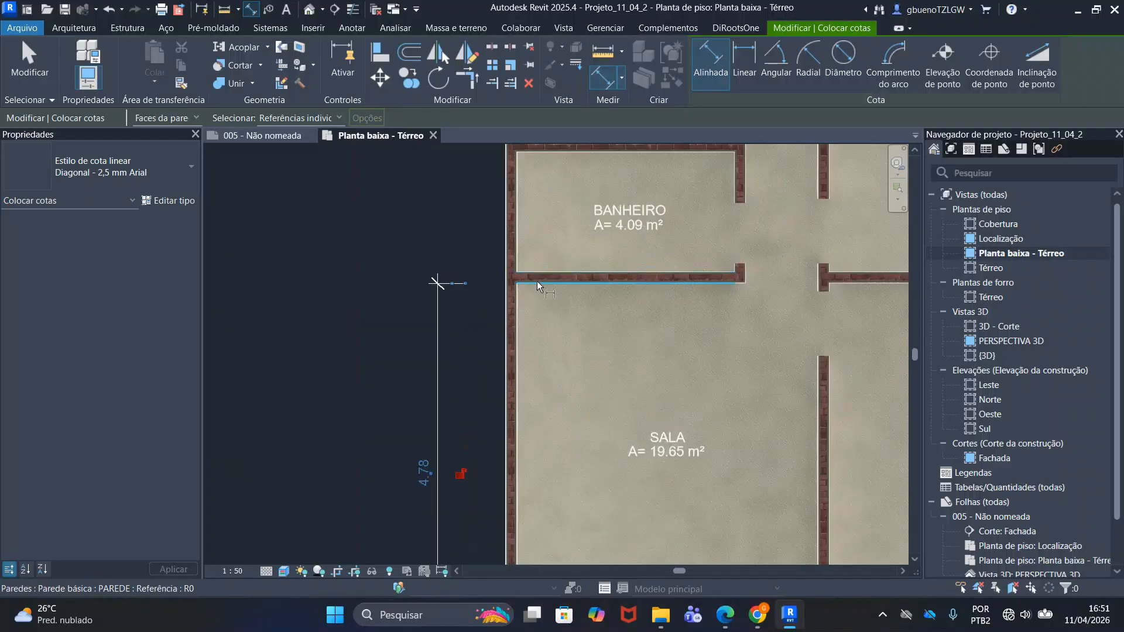
pyautogui.click(511, 265)
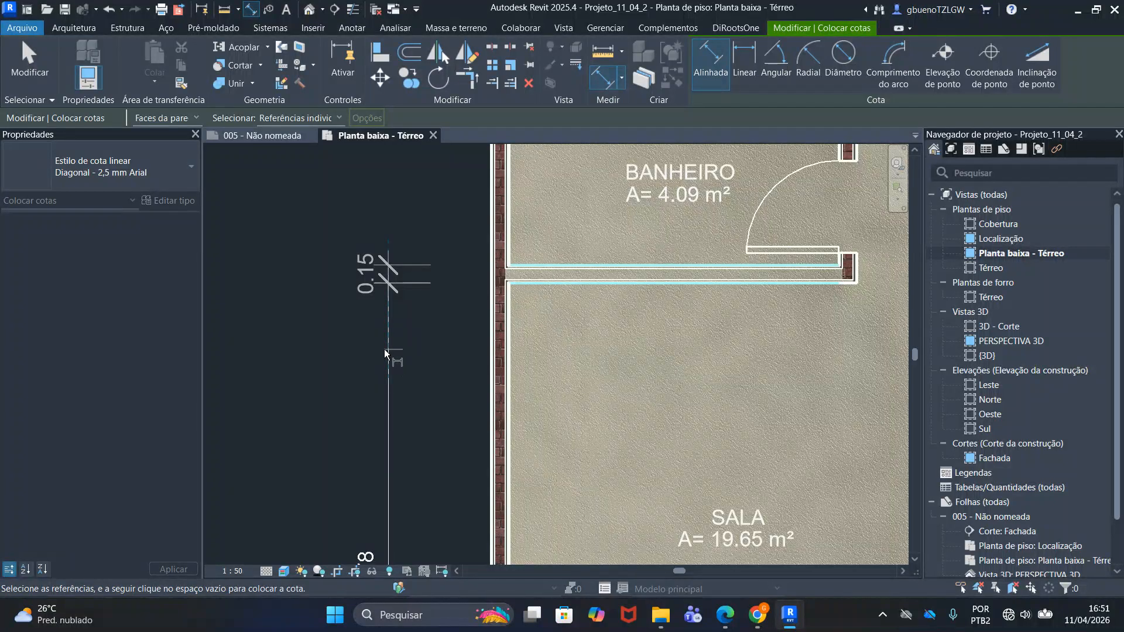
pyautogui.scroll(-3, 508, 240)
pyautogui.moveTo(517, 235); pyautogui.dragTo(501, 290, button='middle')
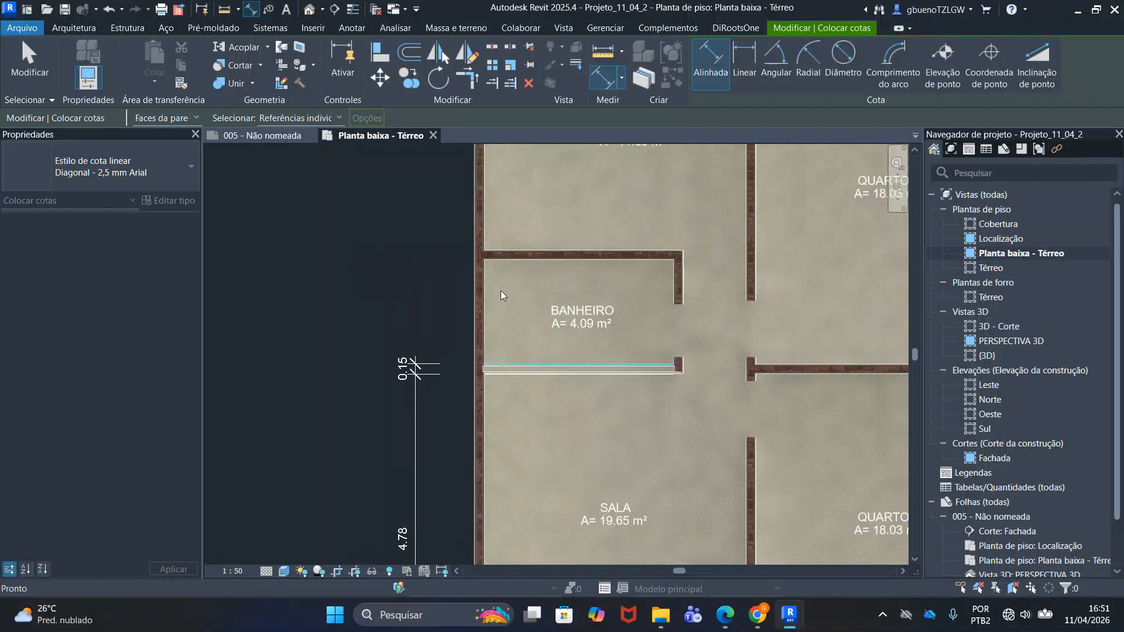
pyautogui.click(505, 258)
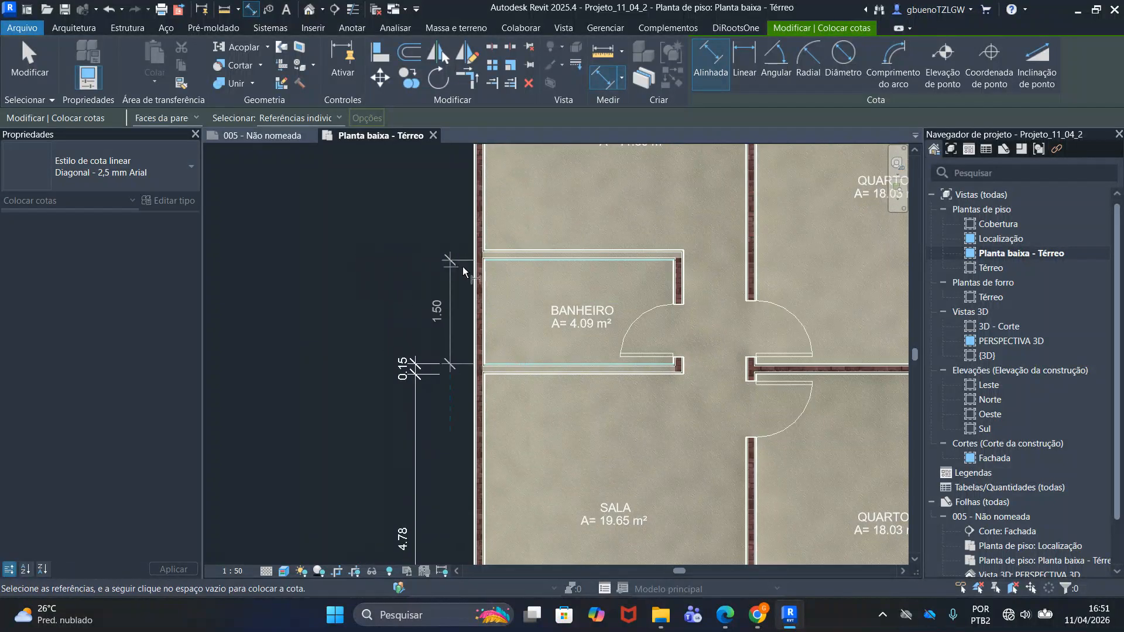
pyautogui.scroll(4, 479, 262)
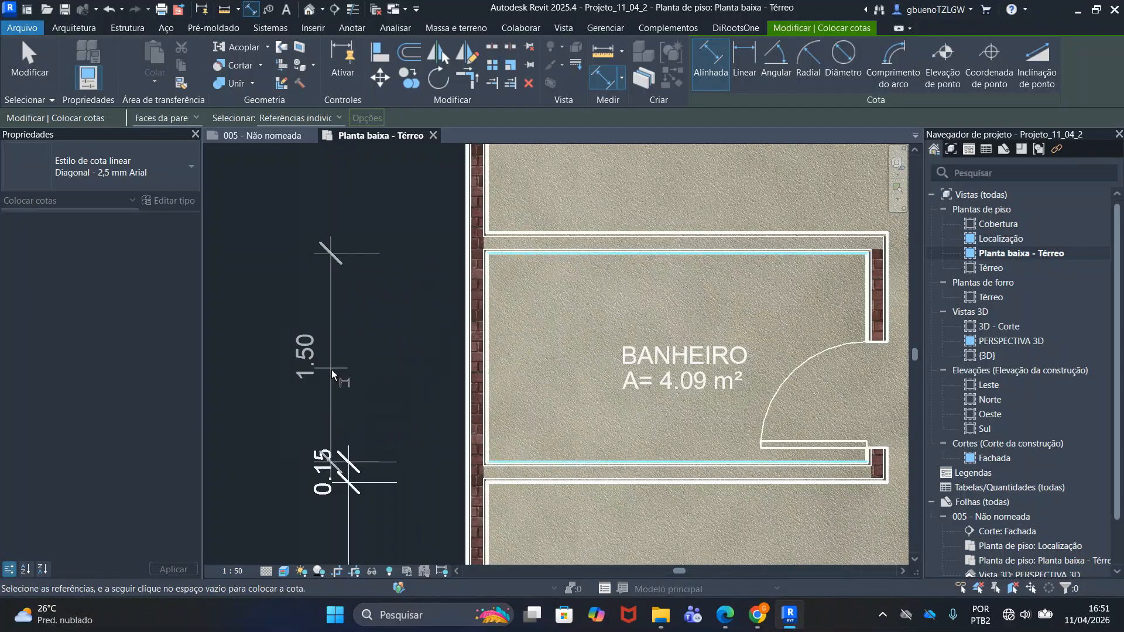
pyautogui.moveTo(322, 341); pyautogui.dragTo(377, 168, button='middle')
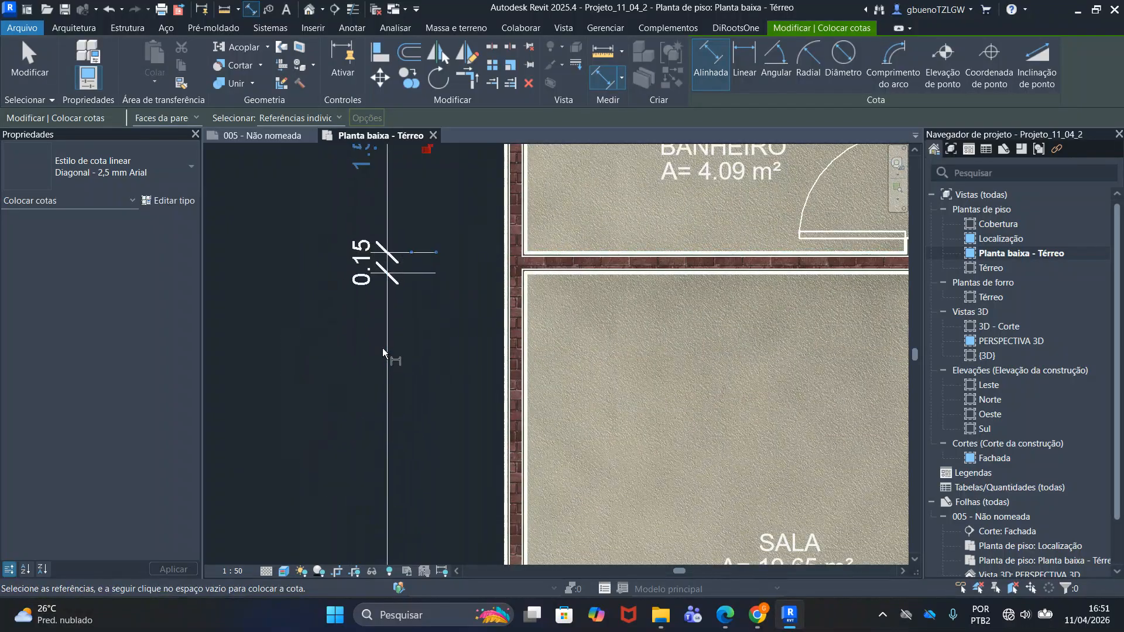
# Dimension the thickness of the partition between BANHEIRO and COZINHA, aligned with the dimension row outside the west wall
pyautogui.scroll(-3, 383, 350)
pyautogui.moveTo(479, 173); pyautogui.dragTo(463, 334, button='middle')
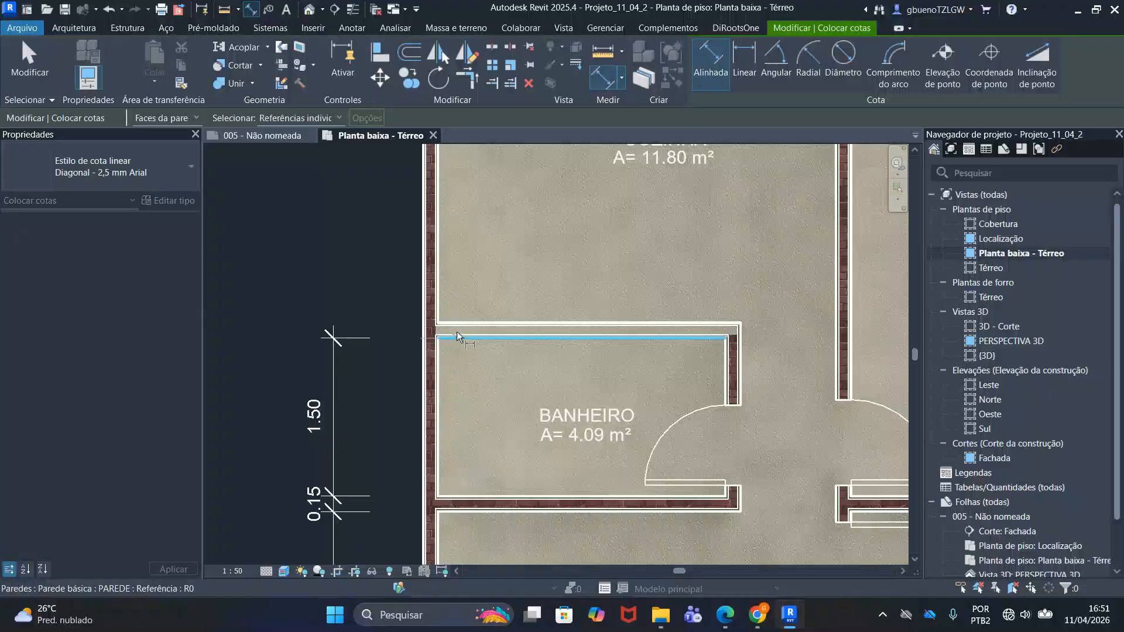
pyautogui.click(456, 322)
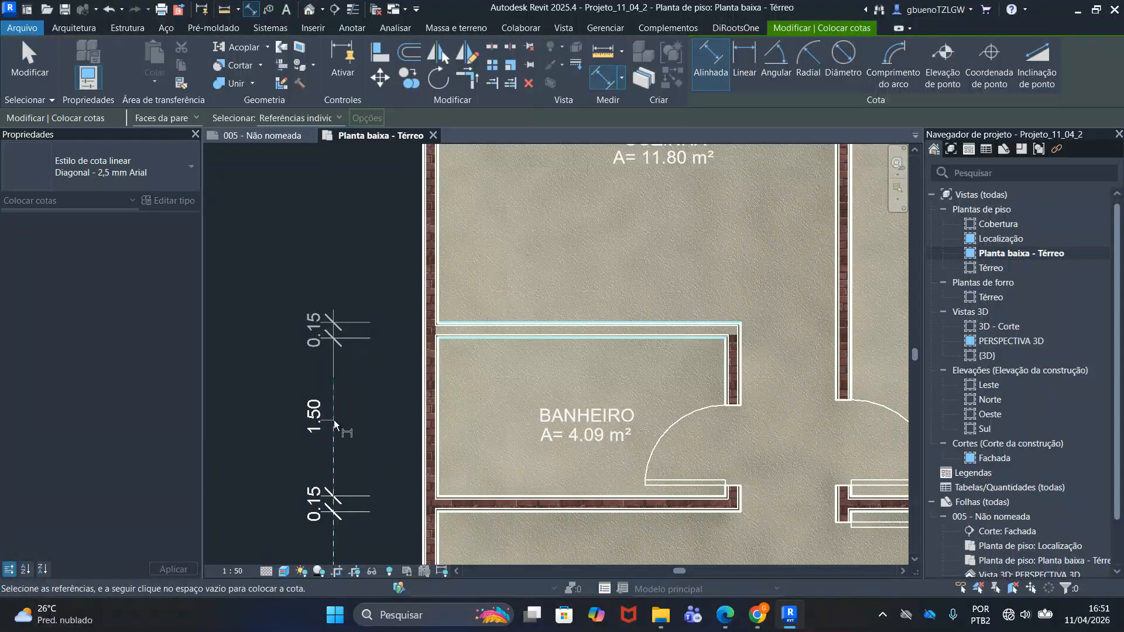
pyautogui.scroll(4, 335, 374)
pyautogui.click(334, 356)
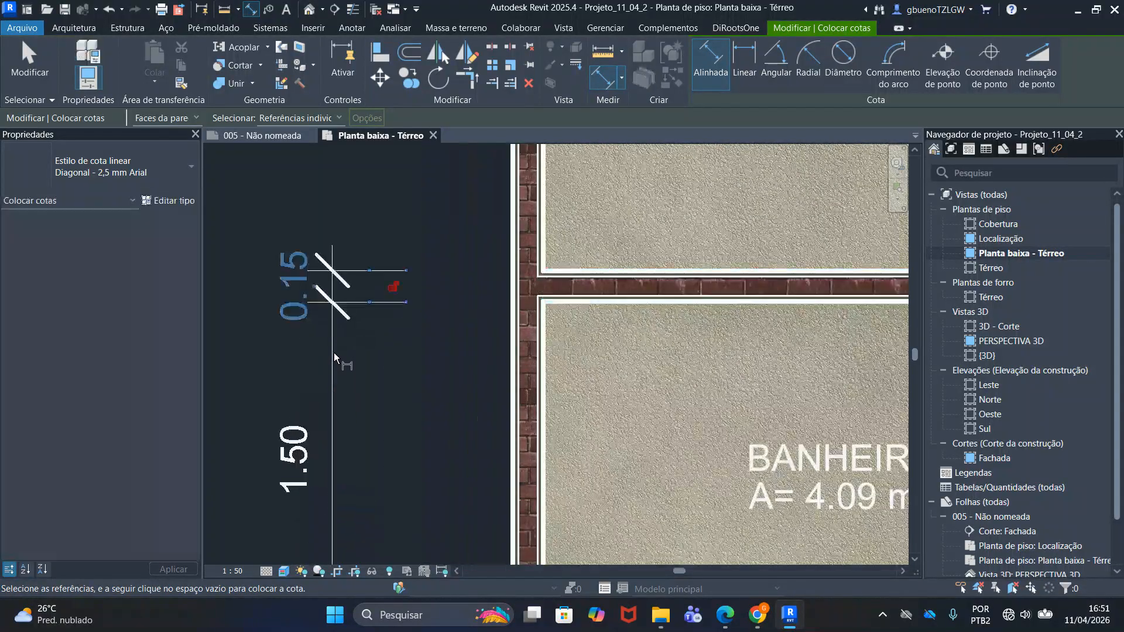
# Dimension COZINHA's interior length from the BANHEIRO partition to the north wall's inner face, in line with the west dimension row
pyautogui.click(567, 270)
pyautogui.scroll(-3, 574, 255)
pyautogui.moveTo(590, 196); pyautogui.dragTo(546, 445, button='middle')
pyautogui.scroll(2, 527, 202)
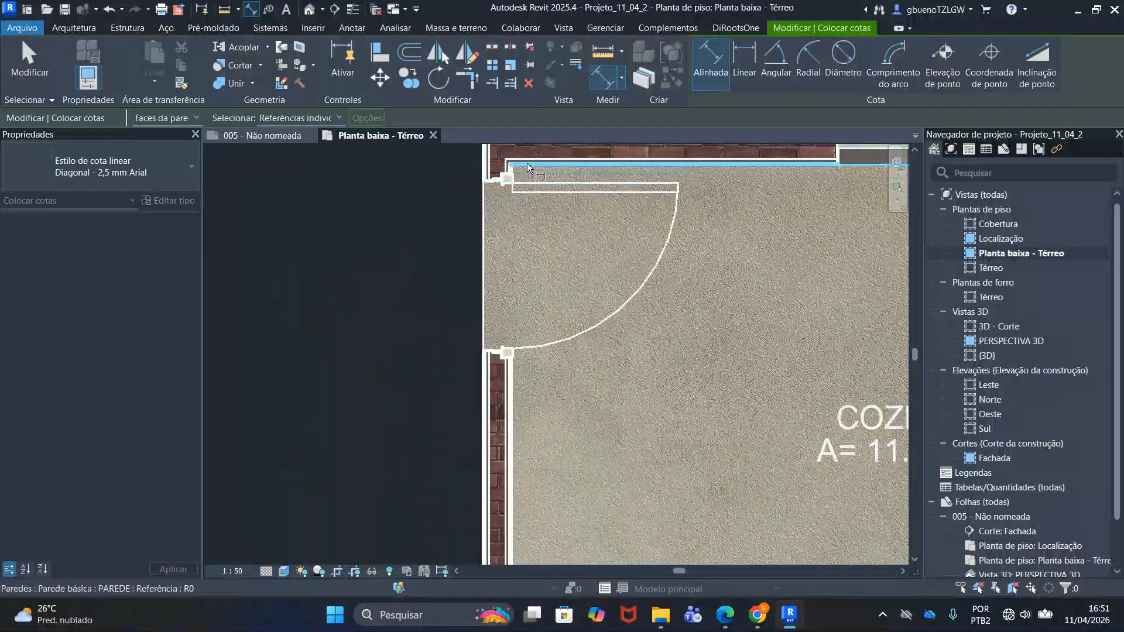
pyautogui.click(524, 163)
pyautogui.scroll(-2, 467, 264)
pyautogui.moveTo(410, 324); pyautogui.dragTo(405, 91, button='middle')
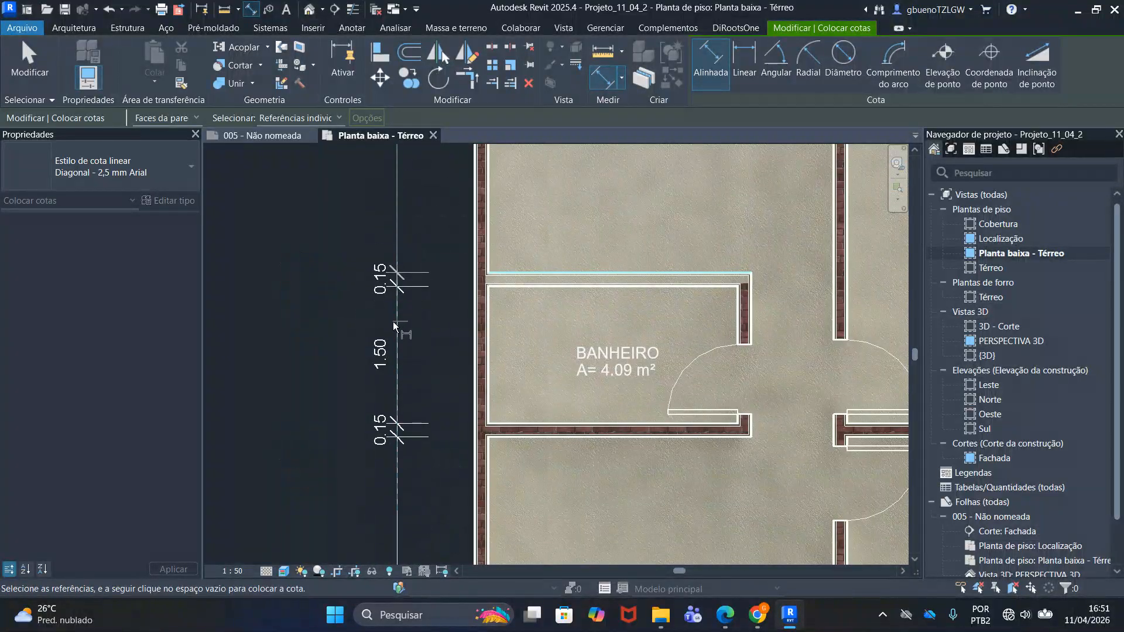
pyautogui.scroll(-2, 394, 319)
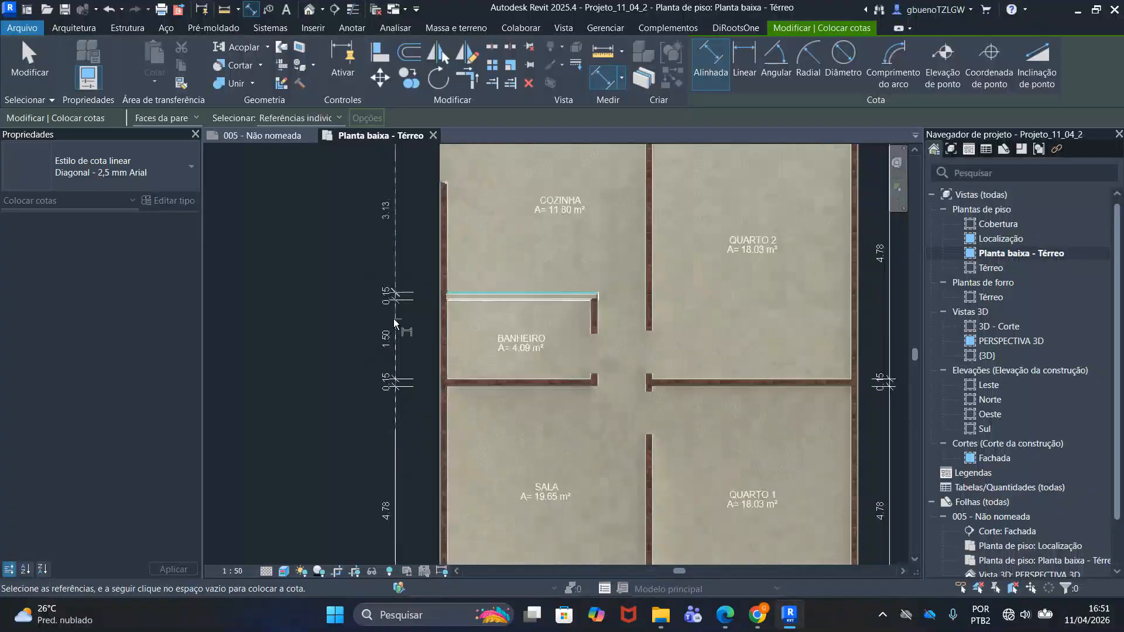
pyautogui.click(394, 318)
# Dimension the north wall's thickness at COZINHA's outer corner to complete the west row of partial dimensions
pyautogui.moveTo(447, 213); pyautogui.dragTo(423, 357, button='middle')
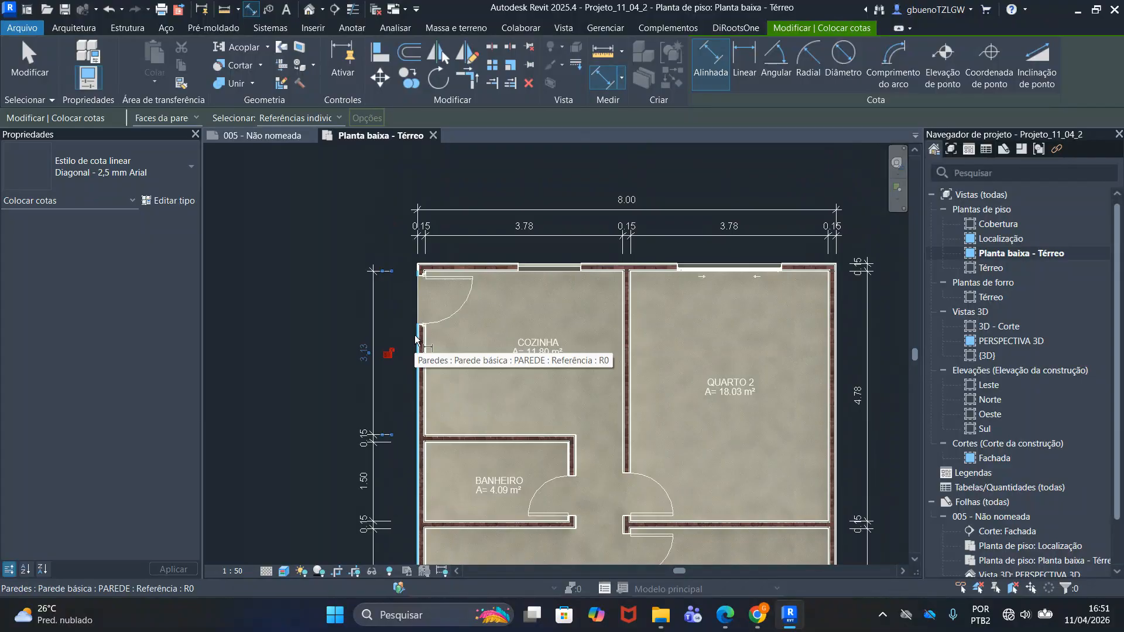
pyautogui.scroll(3, 416, 282)
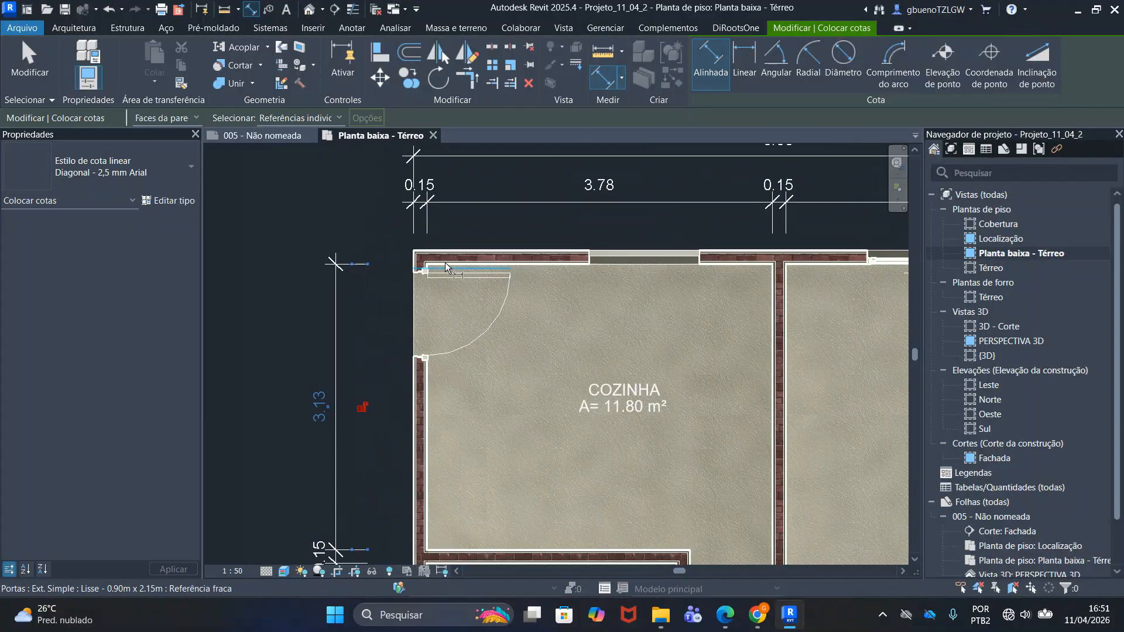
pyautogui.scroll(2, 448, 259)
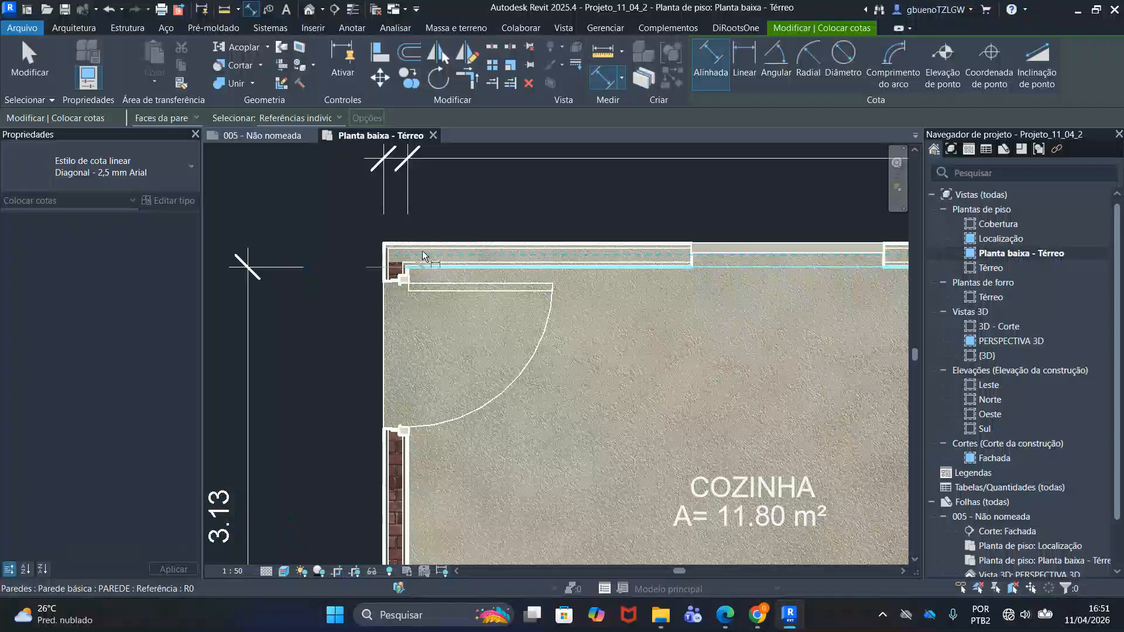
pyautogui.click(416, 243)
pyautogui.scroll(-1, 281, 248)
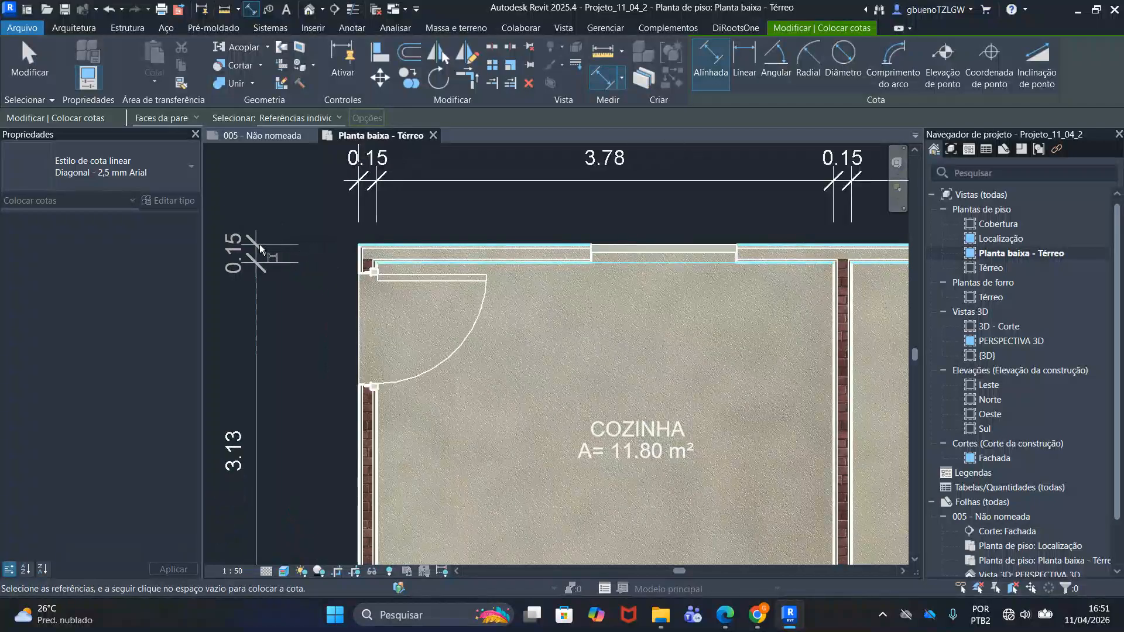
pyautogui.scroll(-2, 281, 284)
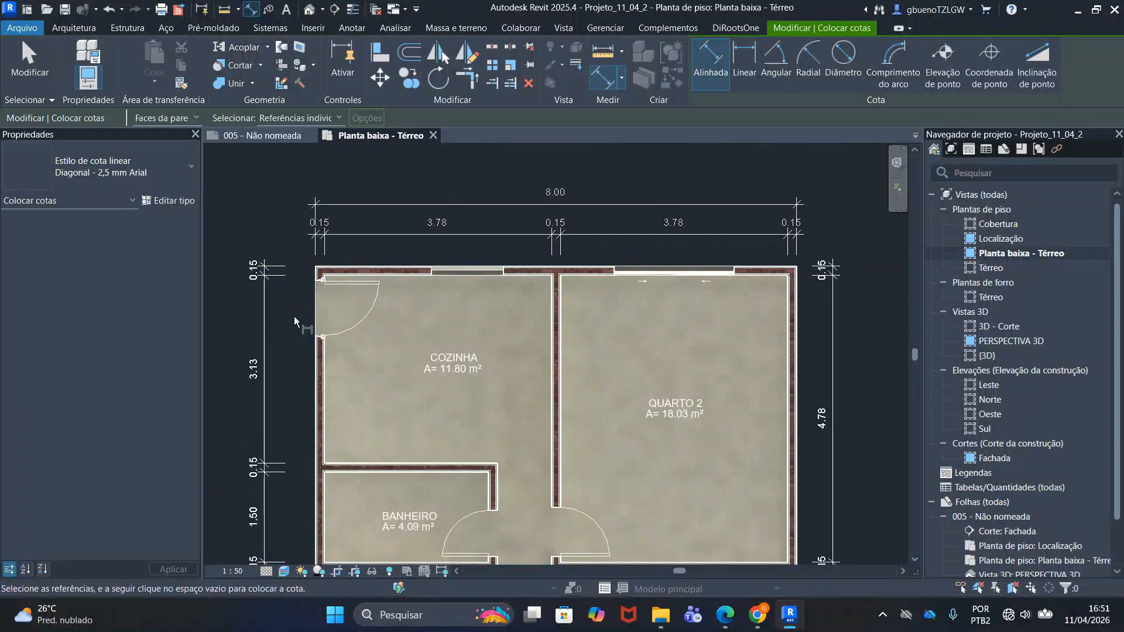
pyautogui.scroll(-2, 294, 328)
pyautogui.press('Escape')
pyautogui.moveTo(301, 358); pyautogui.dragTo(433, 279, button='middle')
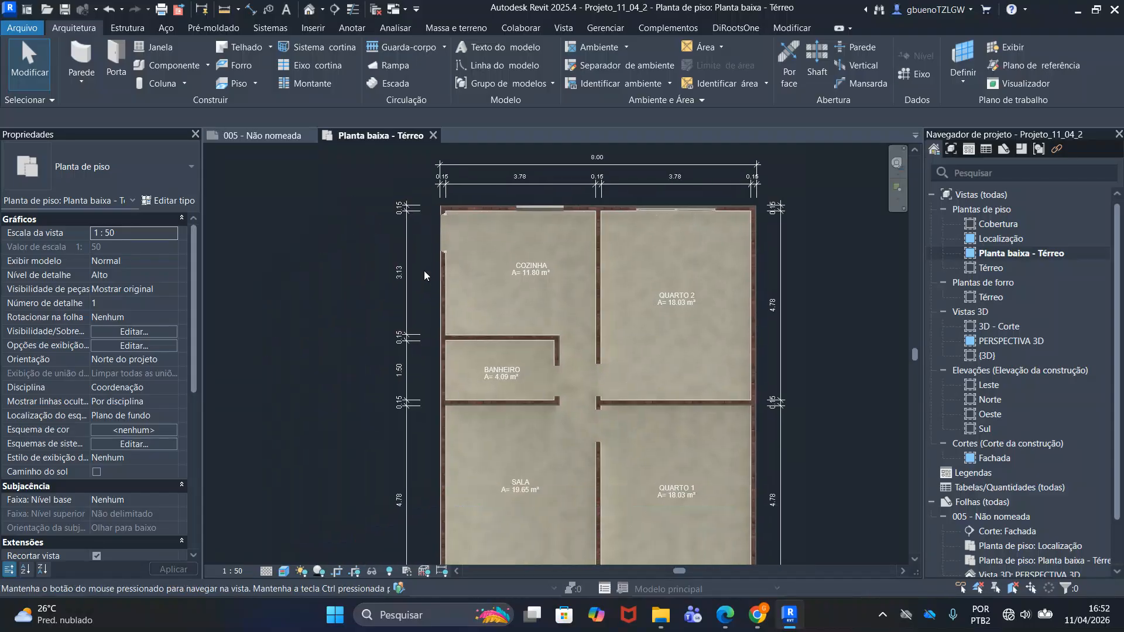
pyautogui.scroll(-2, 419, 287)
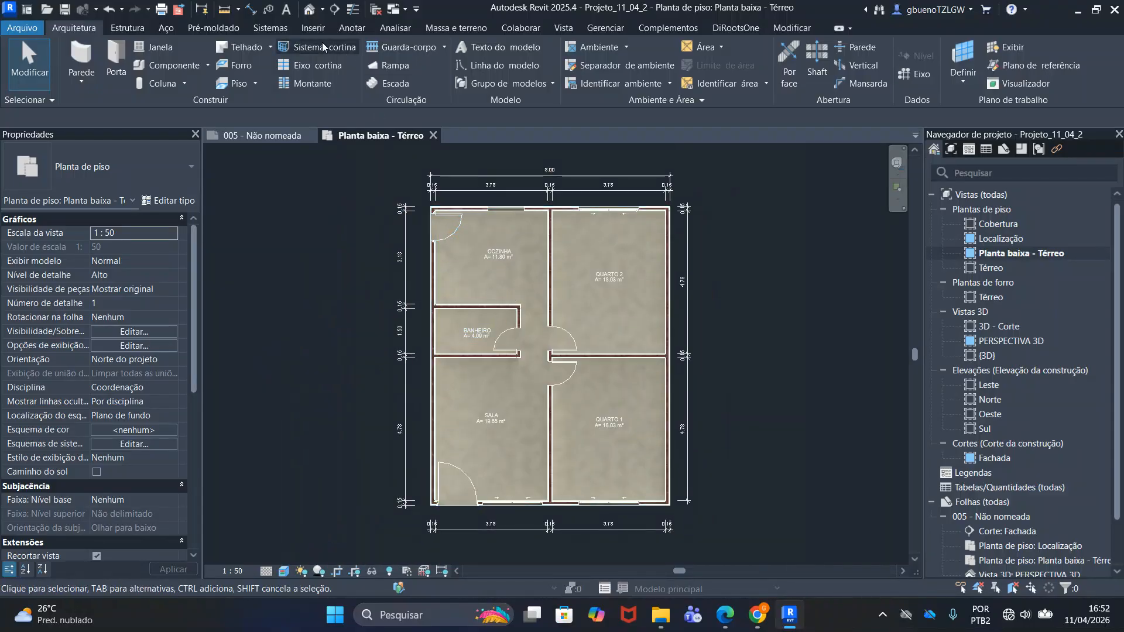
# Add an overall aligned dimension between the north and south walls' outer faces, outside the west row of partial dimensions
pyautogui.click(250, 9)
pyautogui.scroll(5, 440, 210)
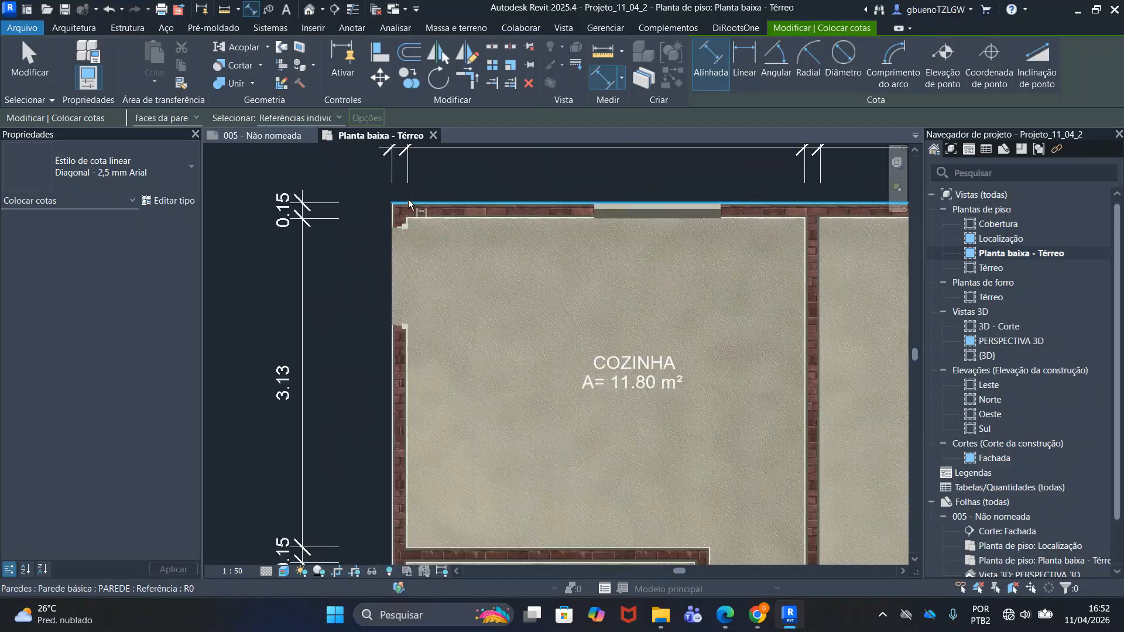
pyautogui.click(409, 200)
pyautogui.scroll(-2, 413, 398)
pyautogui.moveTo(419, 446); pyautogui.dragTo(403, 140, button='middle')
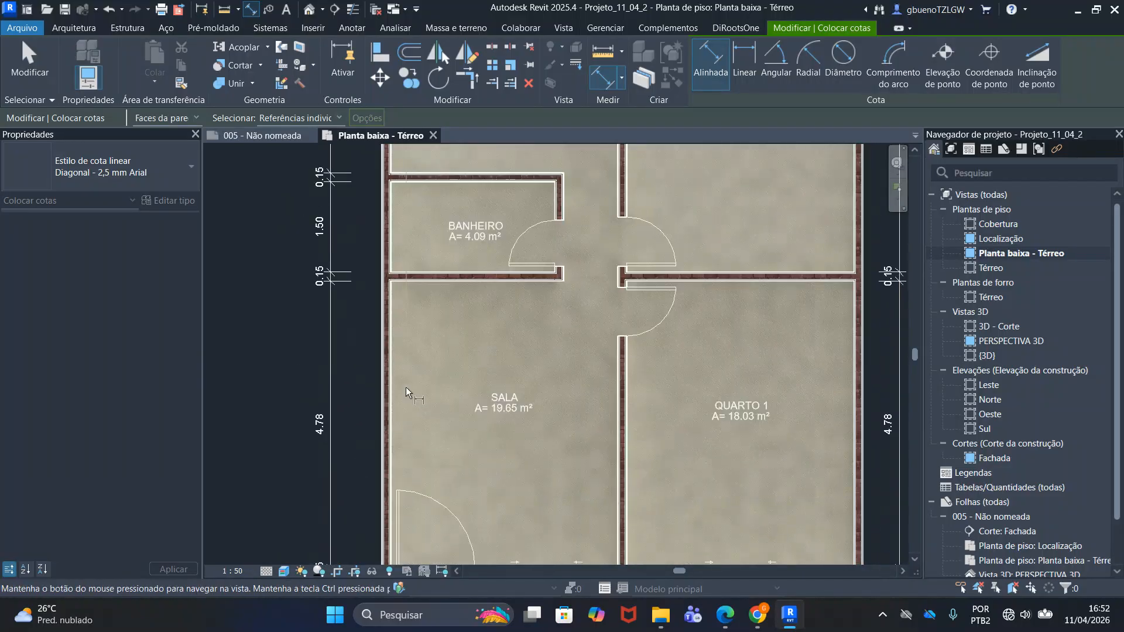
pyautogui.moveTo(409, 397); pyautogui.dragTo(427, 122, button='middle')
pyautogui.scroll(2, 410, 306)
pyautogui.click(410, 287)
pyautogui.scroll(-2, 399, 285)
pyautogui.moveTo(396, 287); pyautogui.dragTo(448, 534, button='middle')
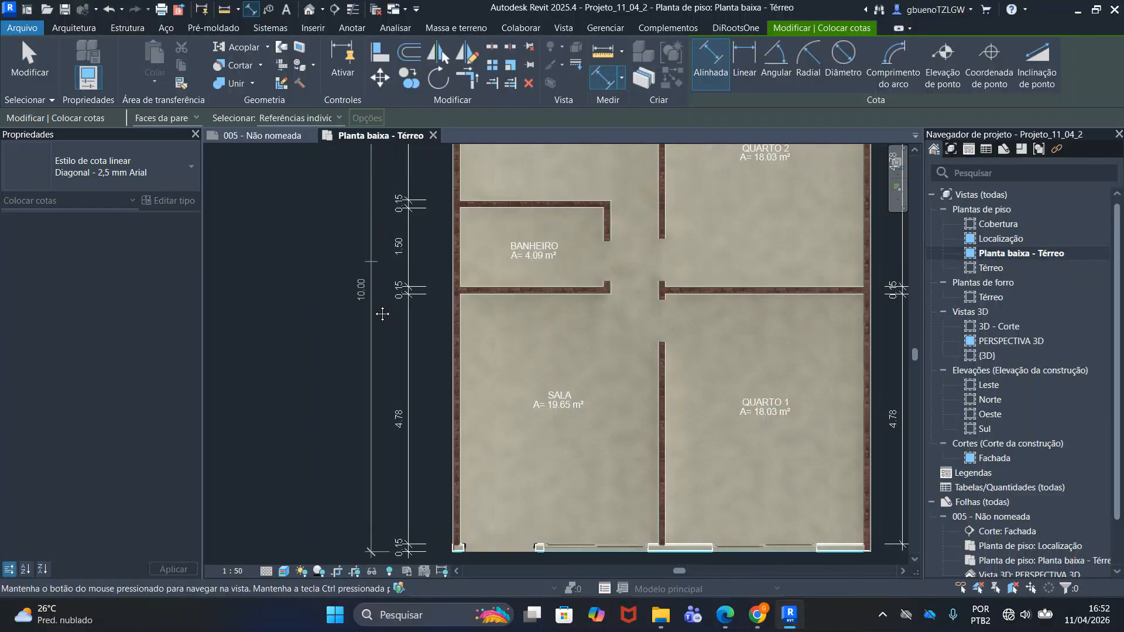
pyautogui.moveTo(380, 277); pyautogui.dragTo(385, 361, button='middle')
pyautogui.scroll(-2, 385, 361)
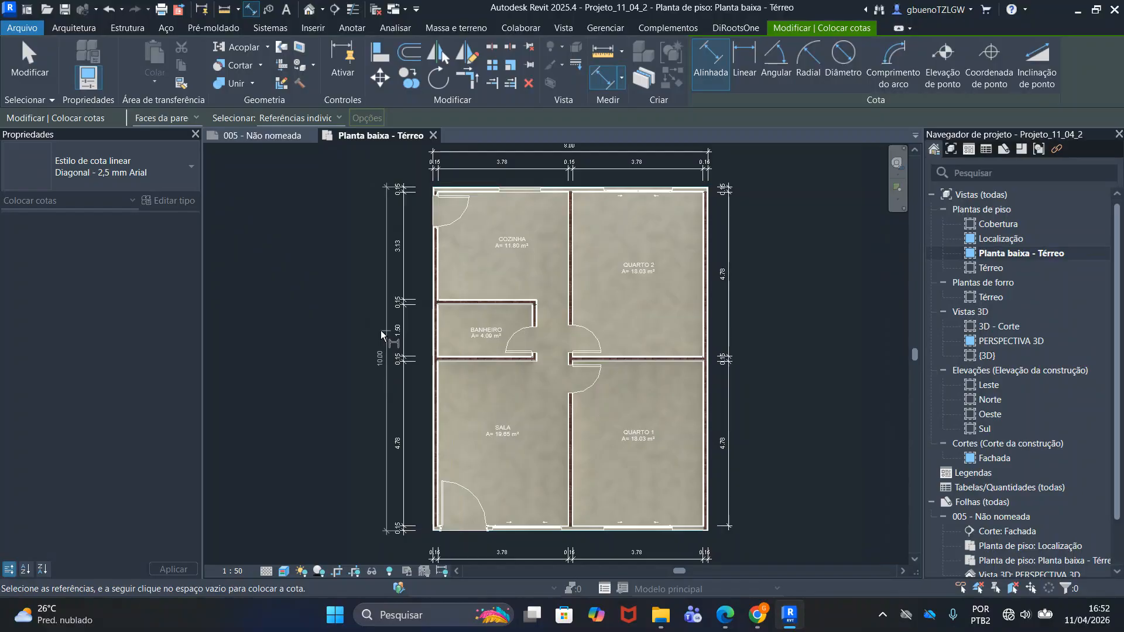
pyautogui.click(381, 335)
pyautogui.press('Escape')
pyautogui.press('Escape')
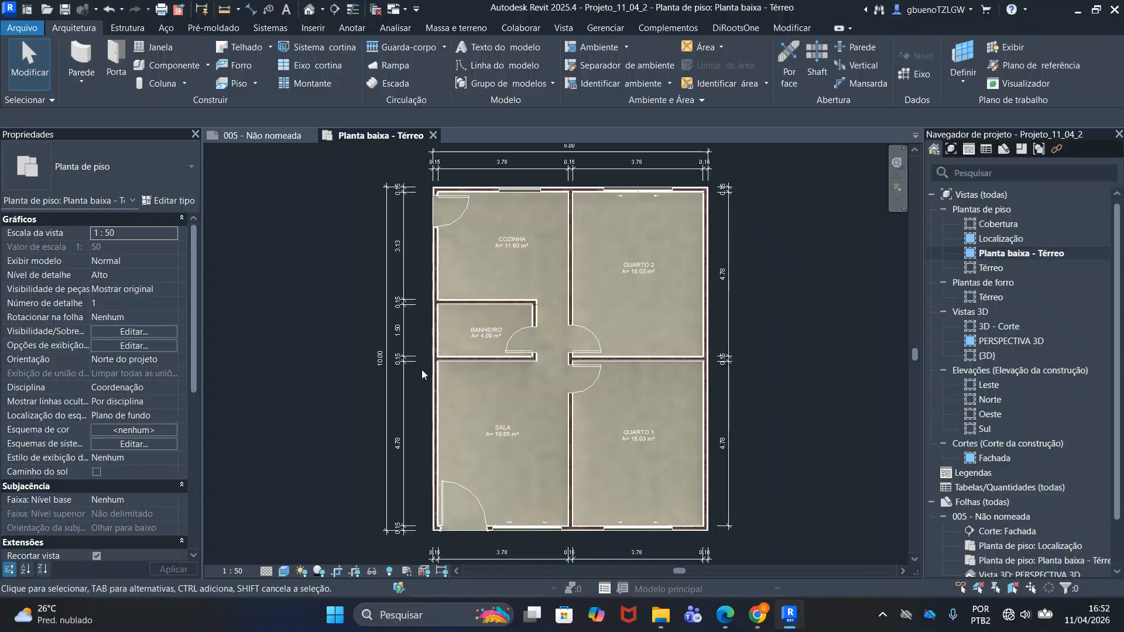
# Add a text note reading "0.90 x 2.10" inside the swing of COZINHA's exterior door
pyautogui.scroll(1, 421, 370)
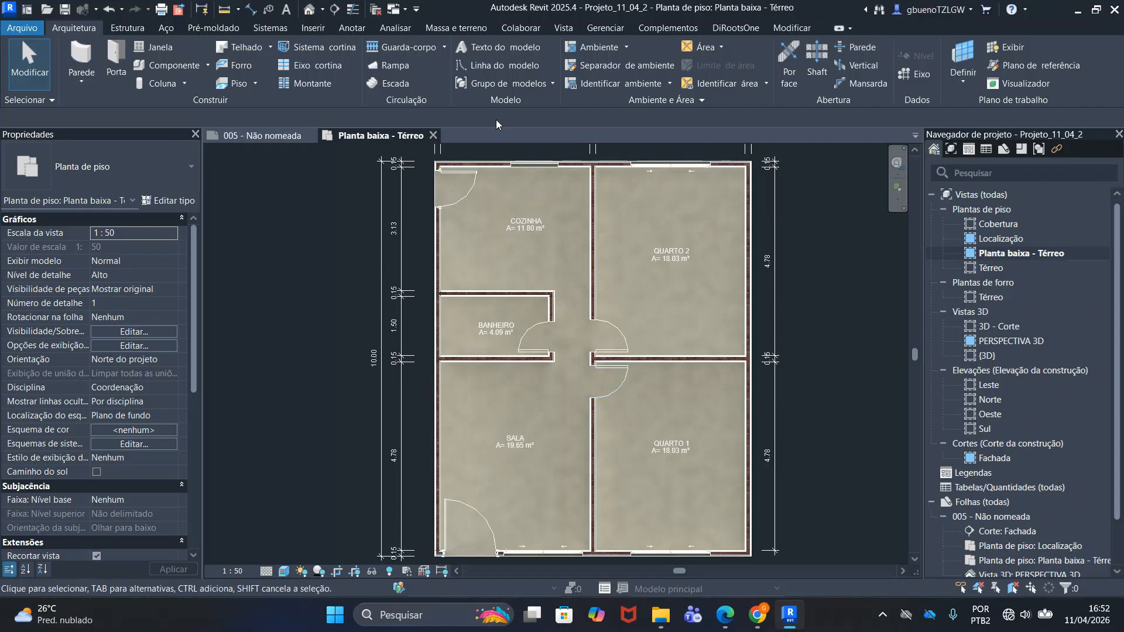
pyautogui.click(353, 28)
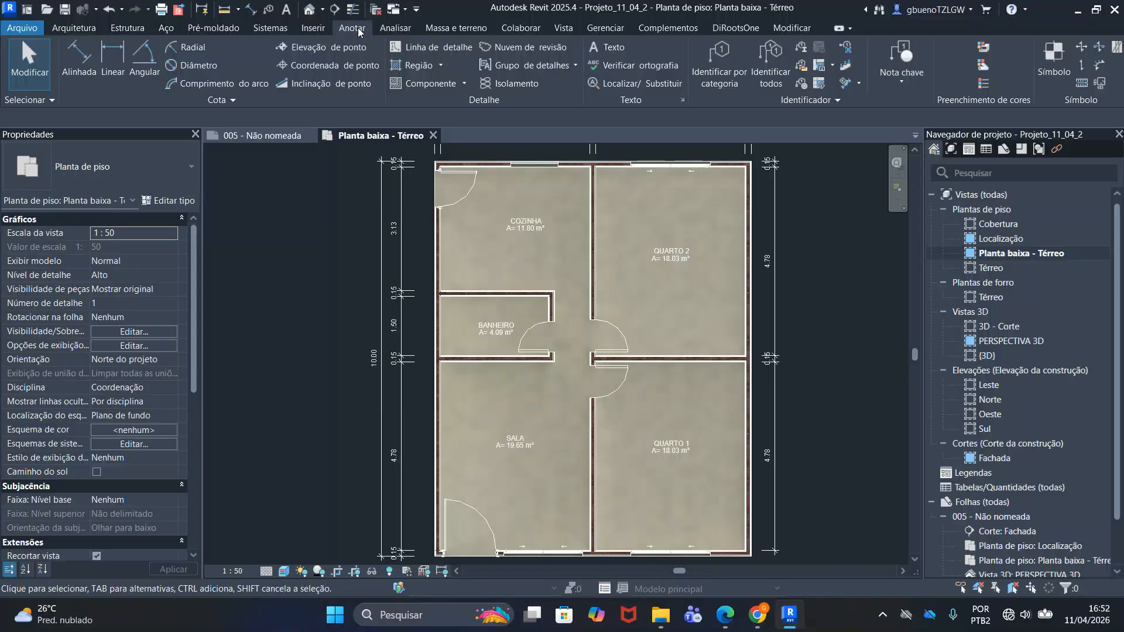
pyautogui.click(607, 49)
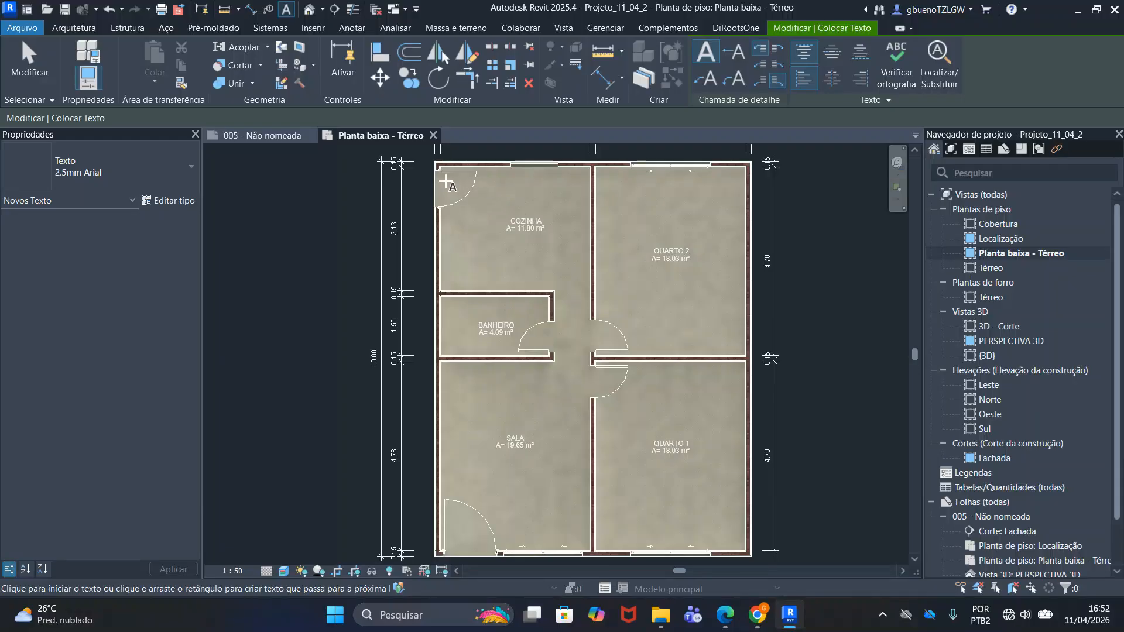
pyautogui.scroll(5, 448, 183)
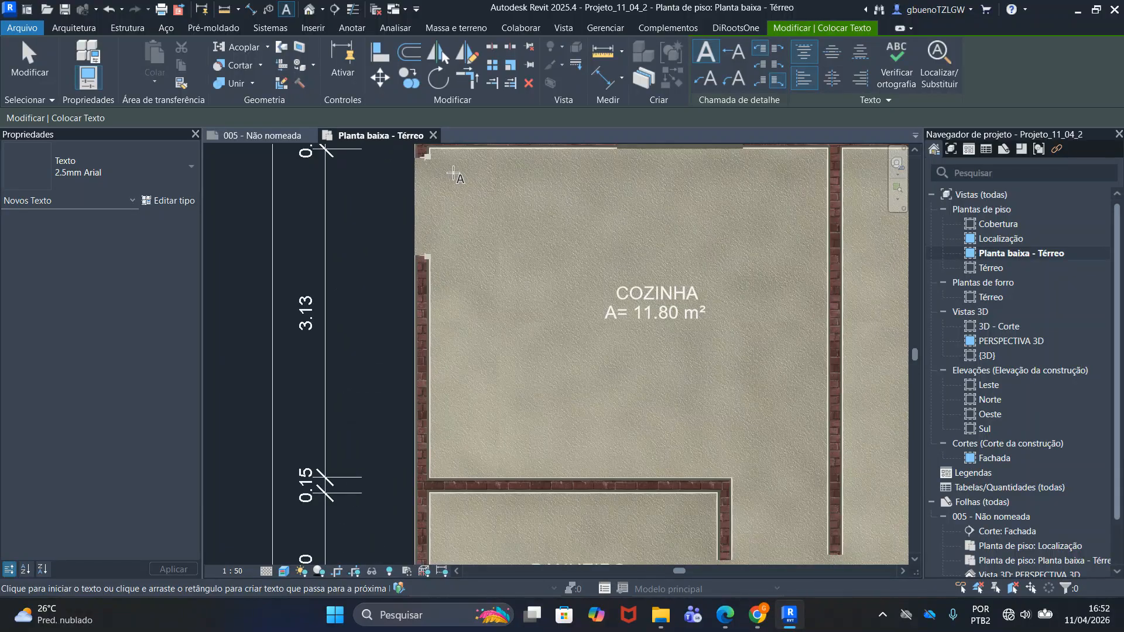
pyautogui.moveTo(448, 255); pyautogui.dragTo(435, 239, button='middle')
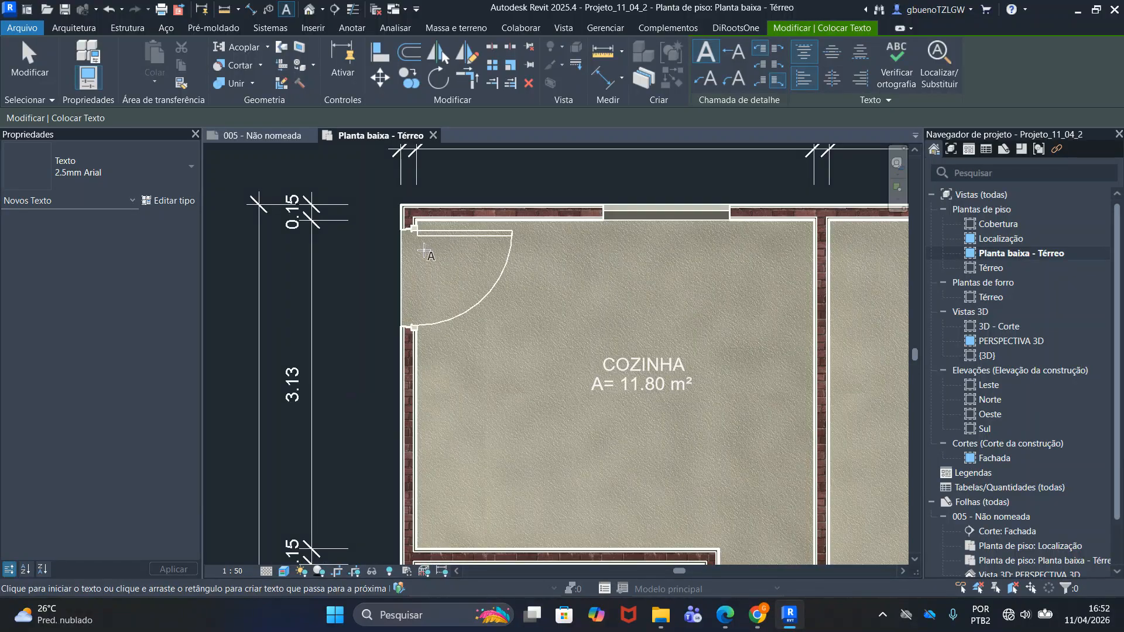
pyautogui.click(423, 251)
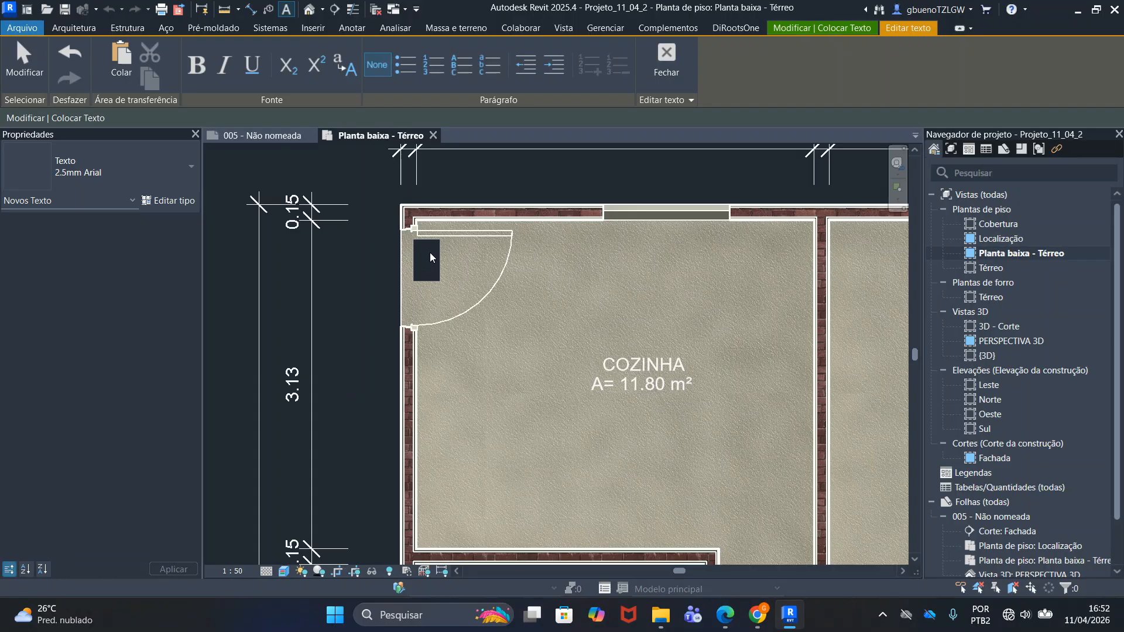
pyautogui.write('0.90')
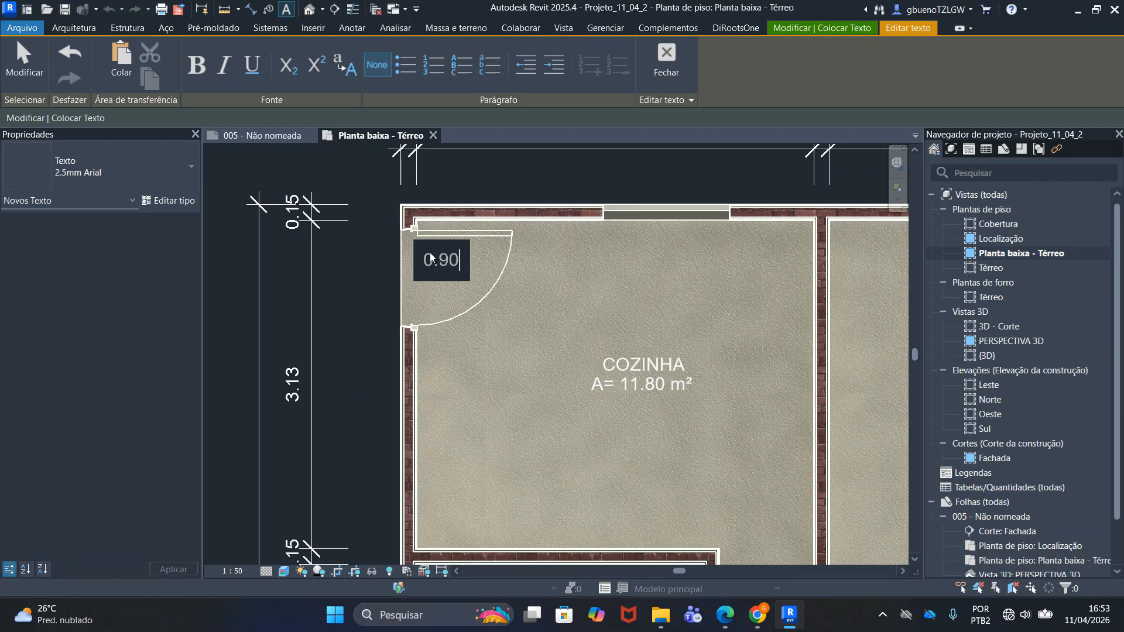
pyautogui.write(' X')
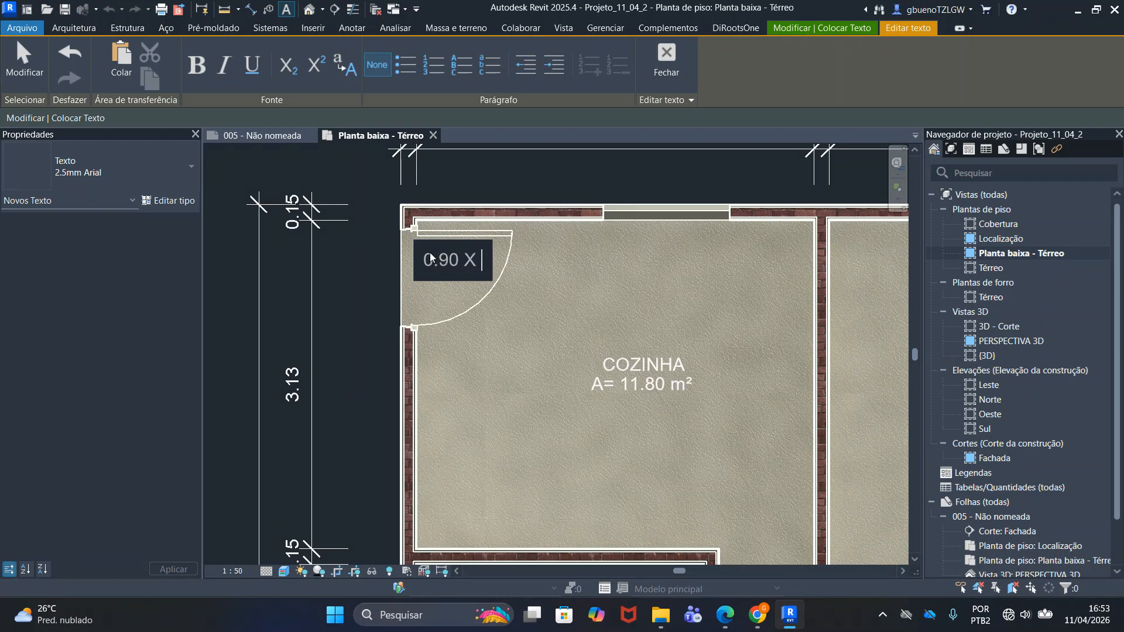
pyautogui.press('BackSpace')
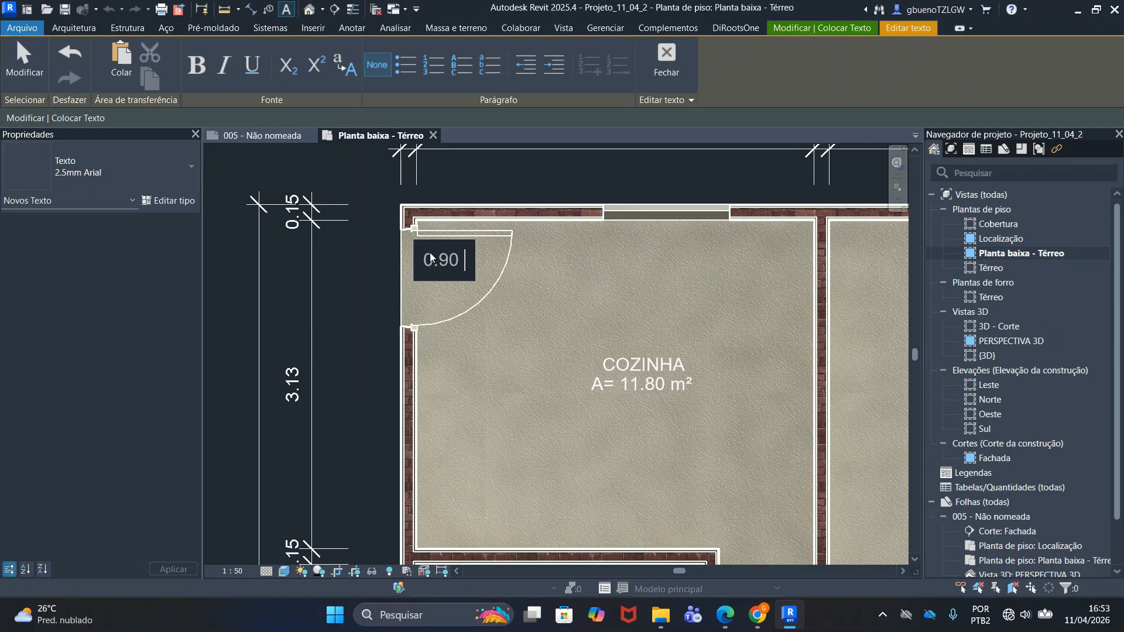
pyautogui.write('x 2.10')
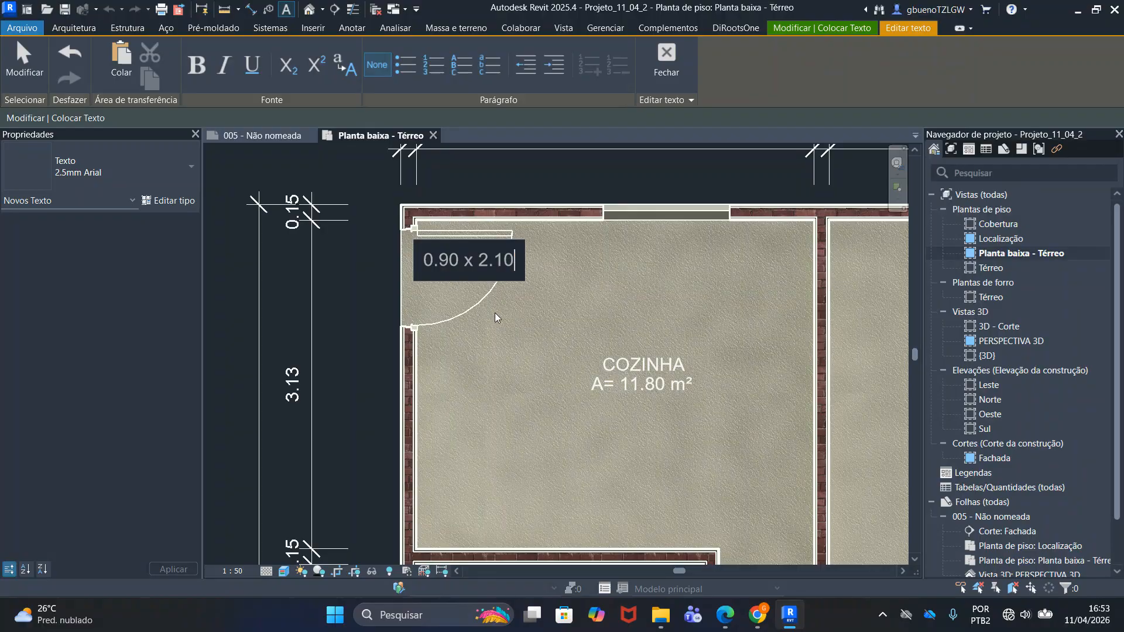
pyautogui.press('Return')
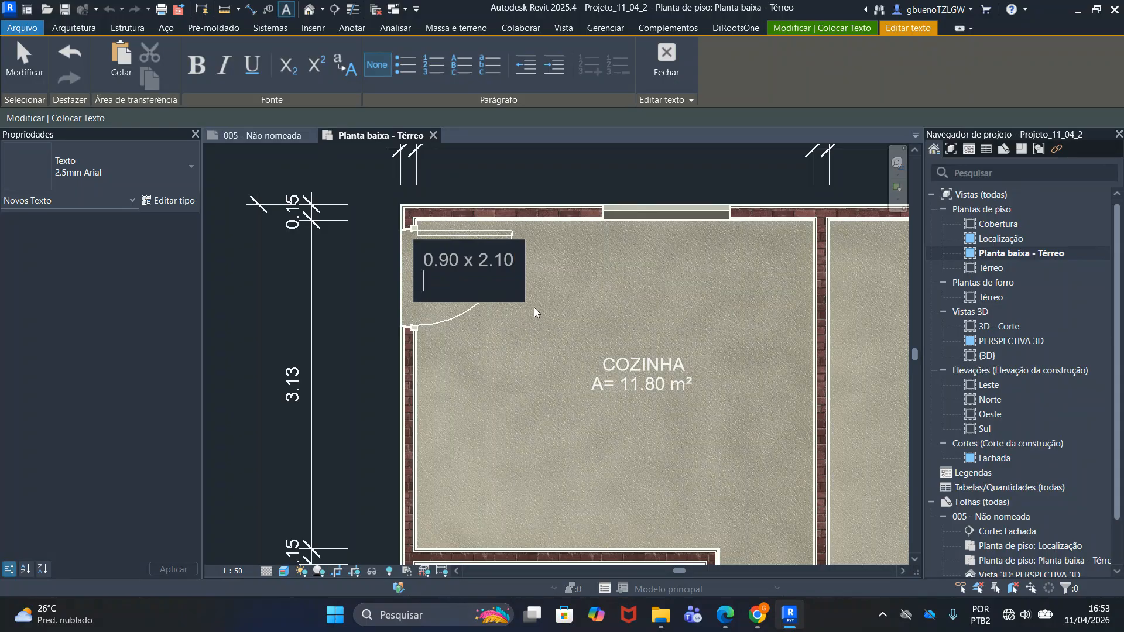
pyautogui.press('BackSpace')
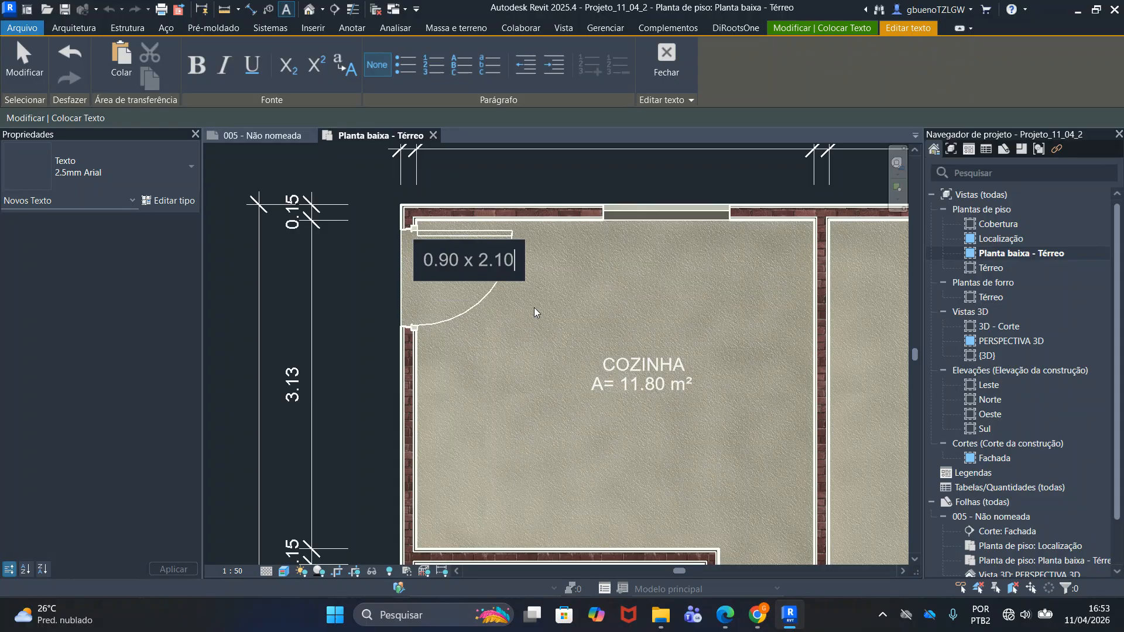
pyautogui.click(534, 309)
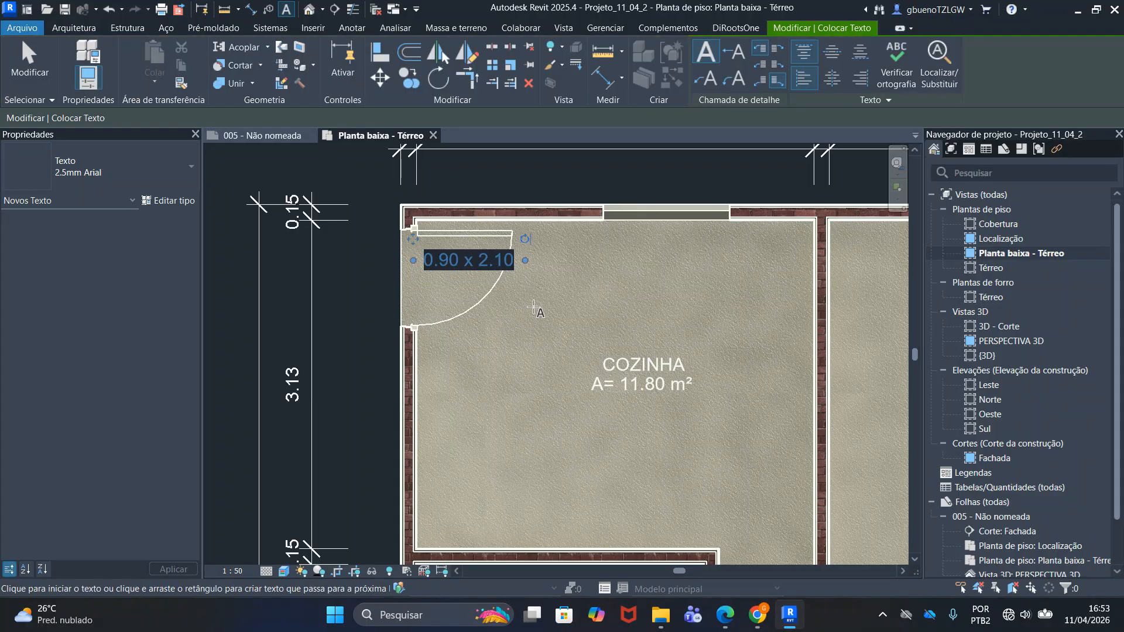
pyautogui.press('Escape')
pyautogui.press('Escape')
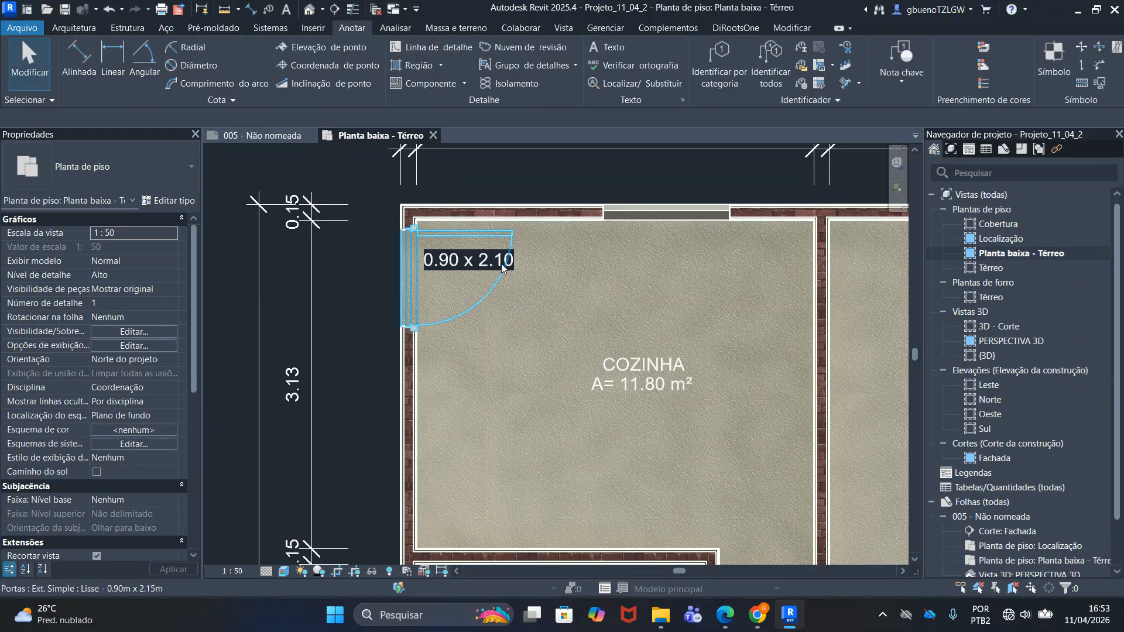
# Shift the door note closer to COZINHA's door leaf and duplicate its text type as "2.5mm Arial Transparente"
pyautogui.scroll(3, 502, 267)
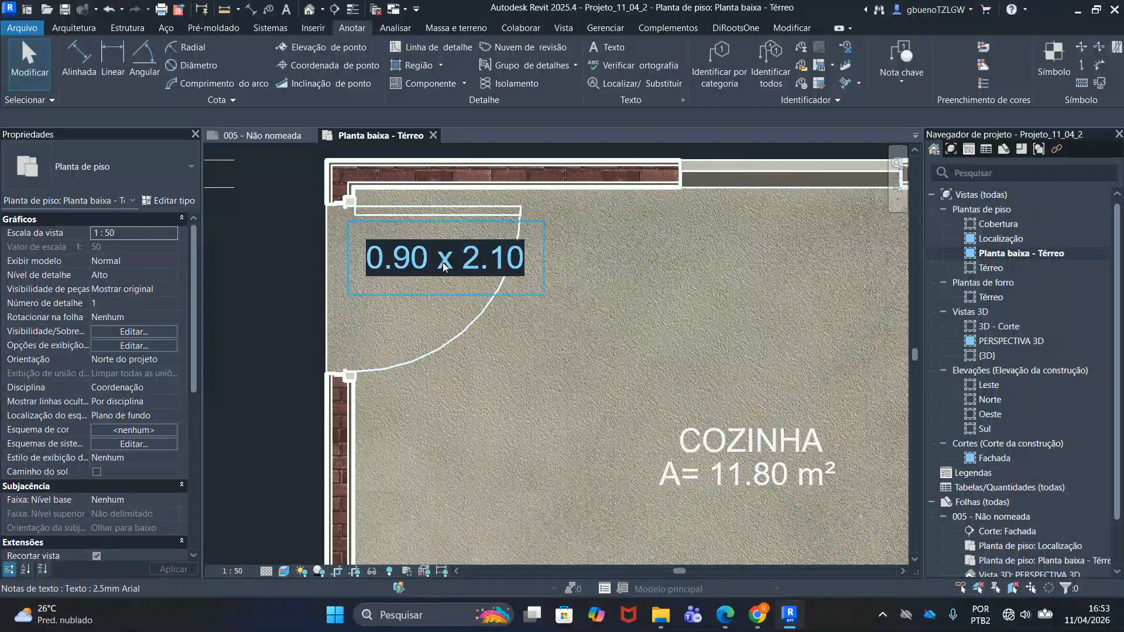
pyautogui.moveTo(444, 267); pyautogui.dragTo(428, 251)
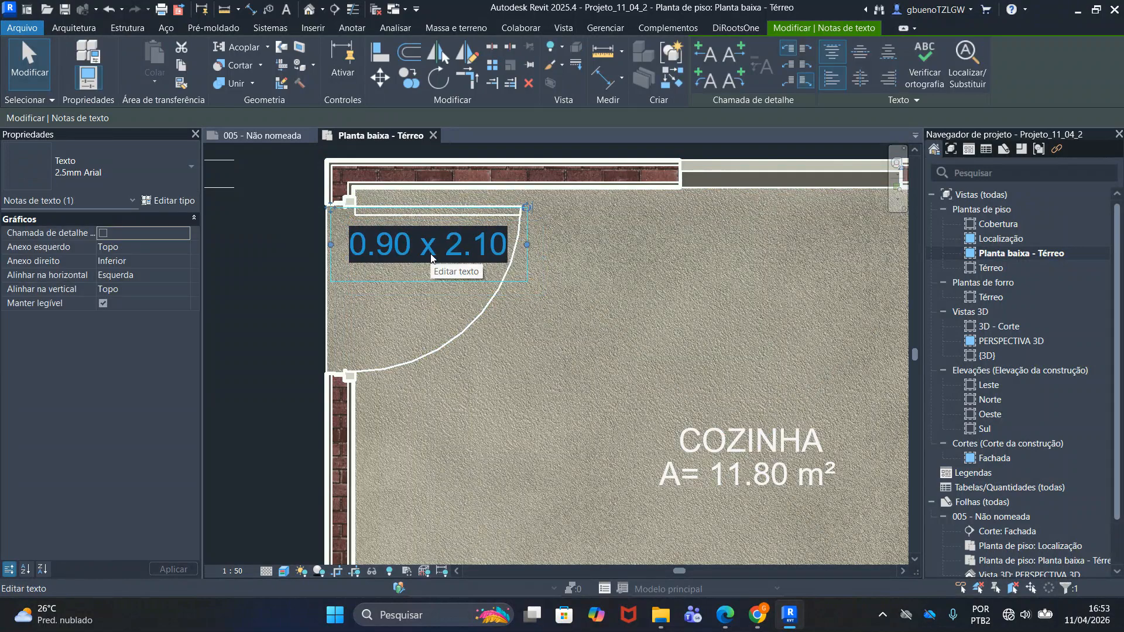
pyautogui.click(182, 202)
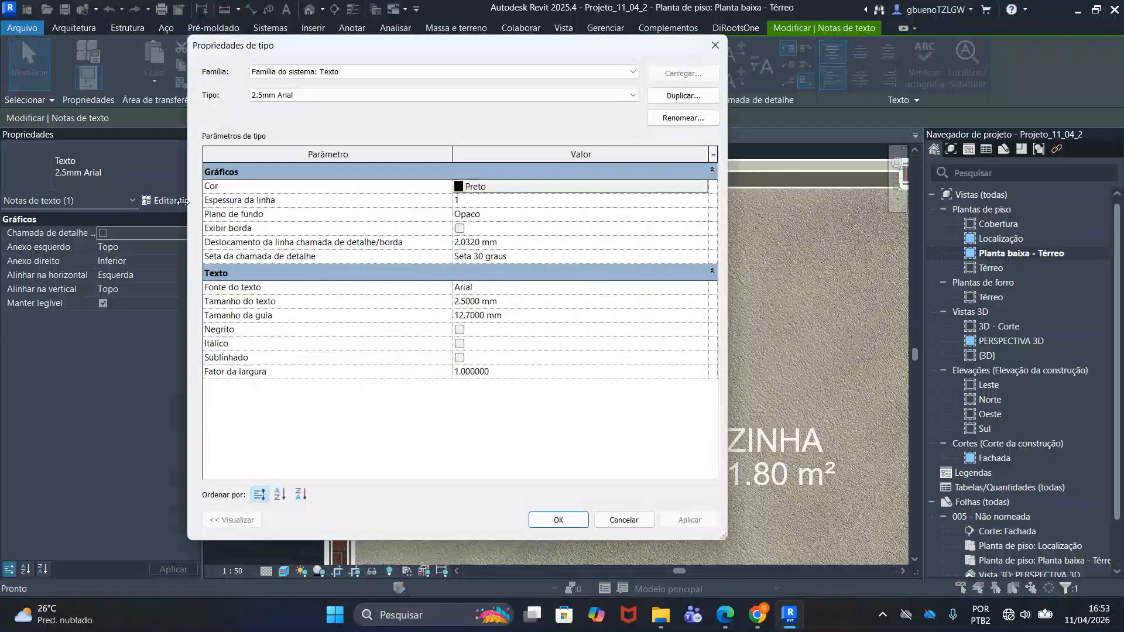
pyautogui.click(702, 96)
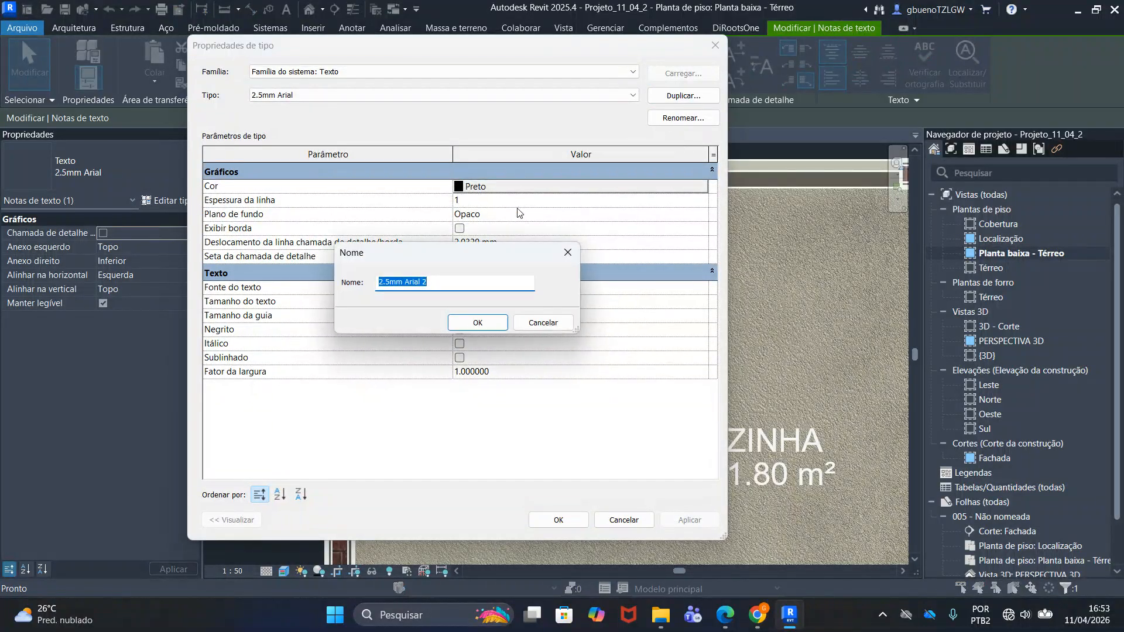
pyautogui.click(443, 282)
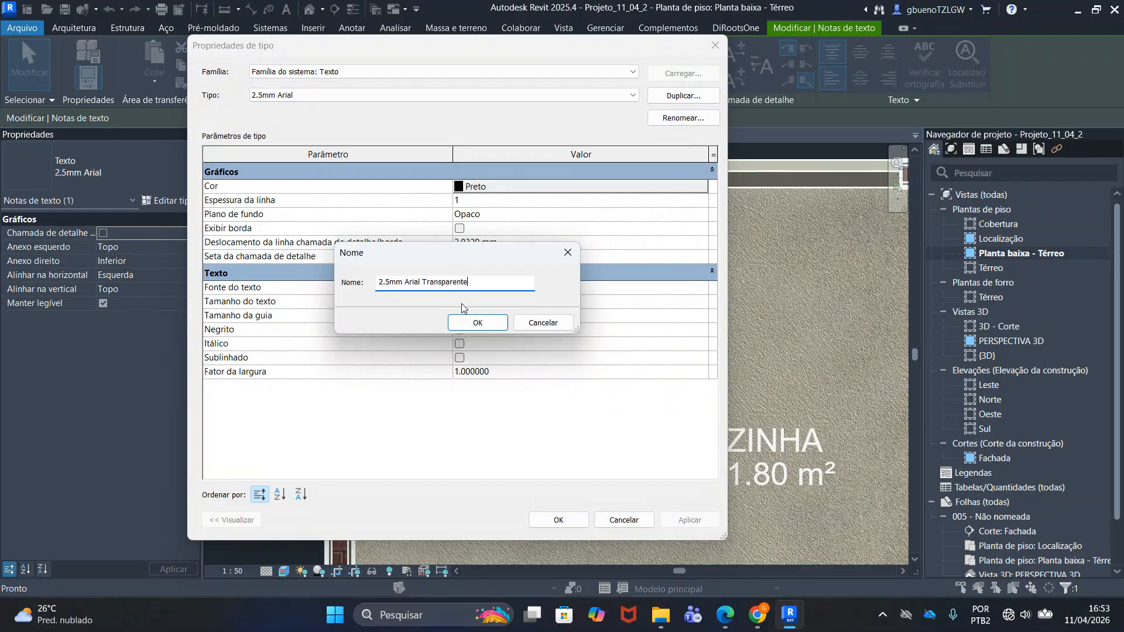
pyautogui.click(491, 324)
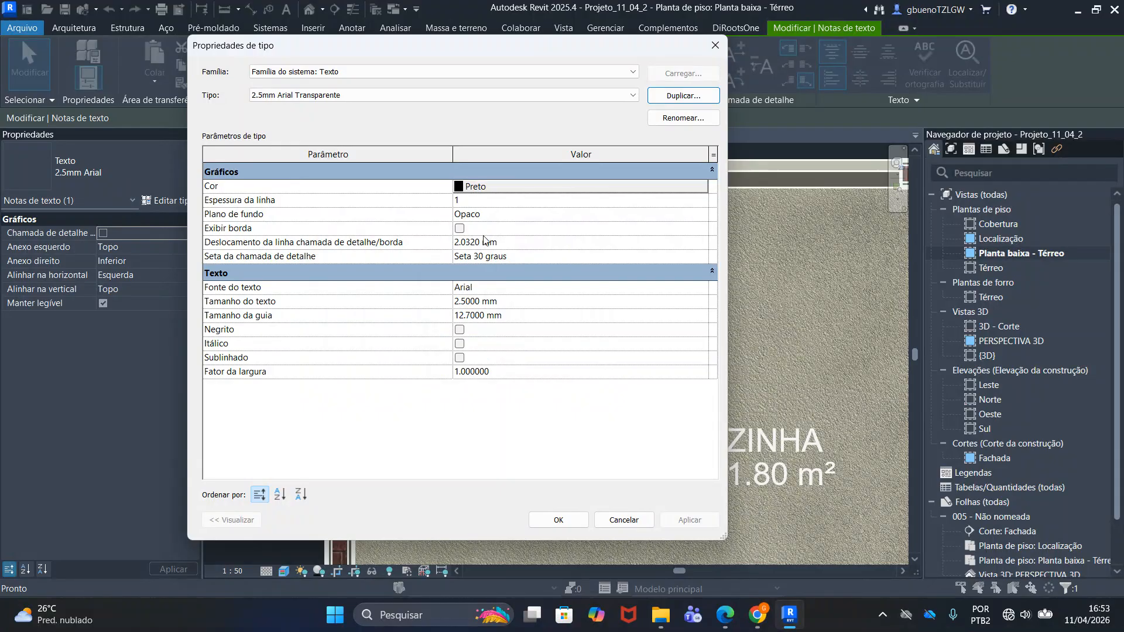
# Set the new text type's background to Transparente and apply it to the COZINHA door note
pyautogui.click(494, 215)
pyautogui.click(702, 216)
pyautogui.click(504, 244)
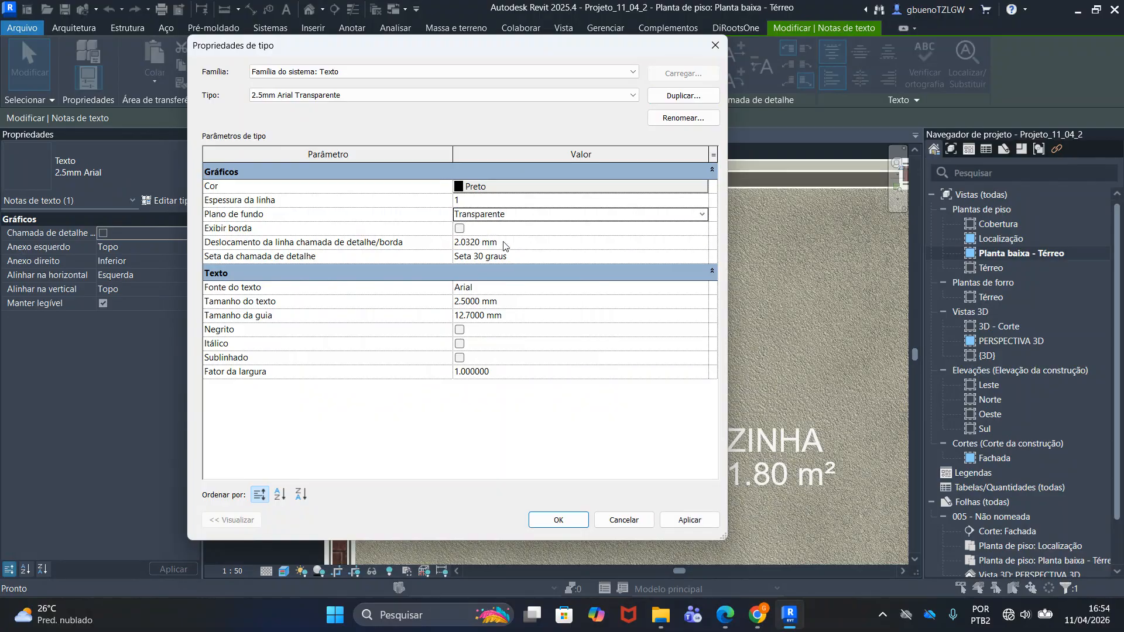
pyautogui.click(688, 521)
pyautogui.click(574, 525)
pyautogui.scroll(2, 395, 336)
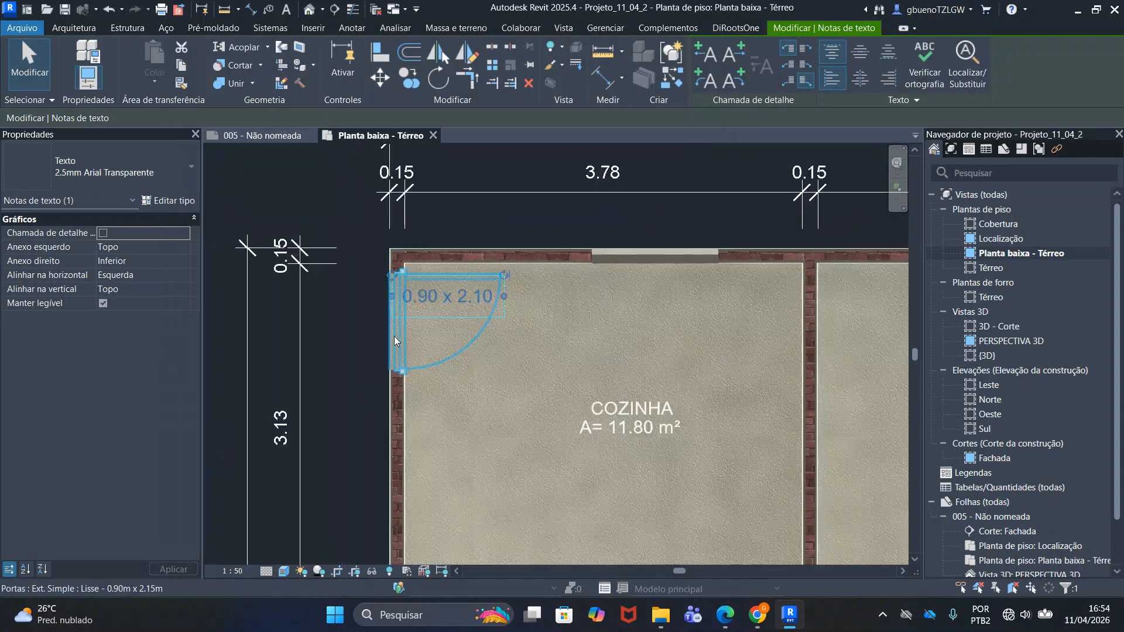
pyautogui.click(363, 328)
pyautogui.scroll(1, 477, 350)
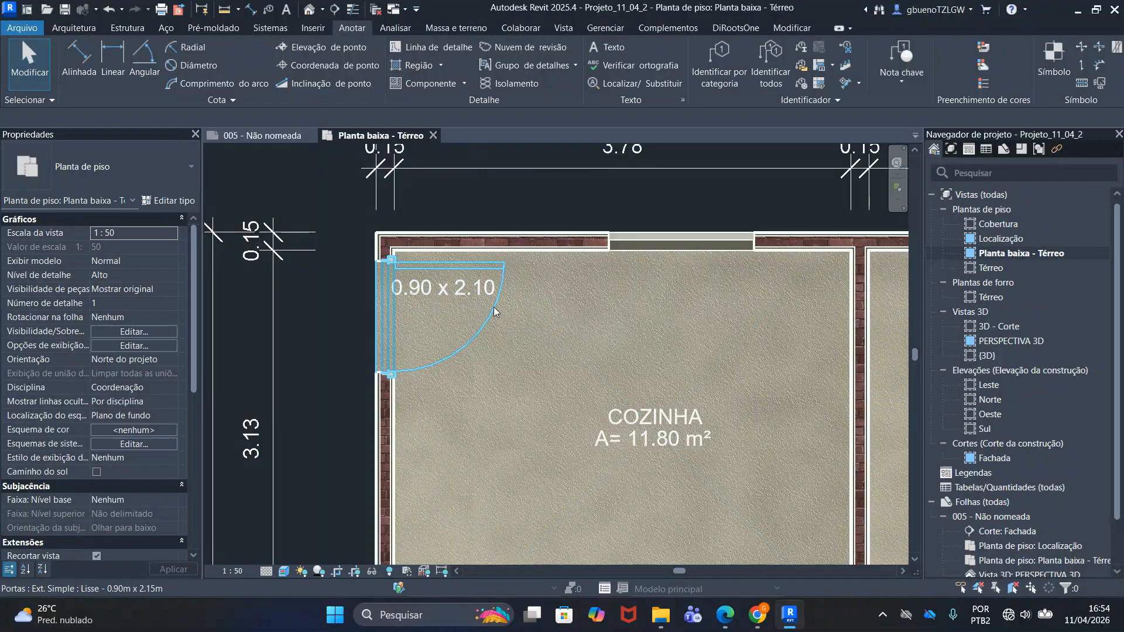
pyautogui.scroll(-3, 545, 351)
pyautogui.moveTo(592, 435); pyautogui.dragTo(578, 359, button='middle')
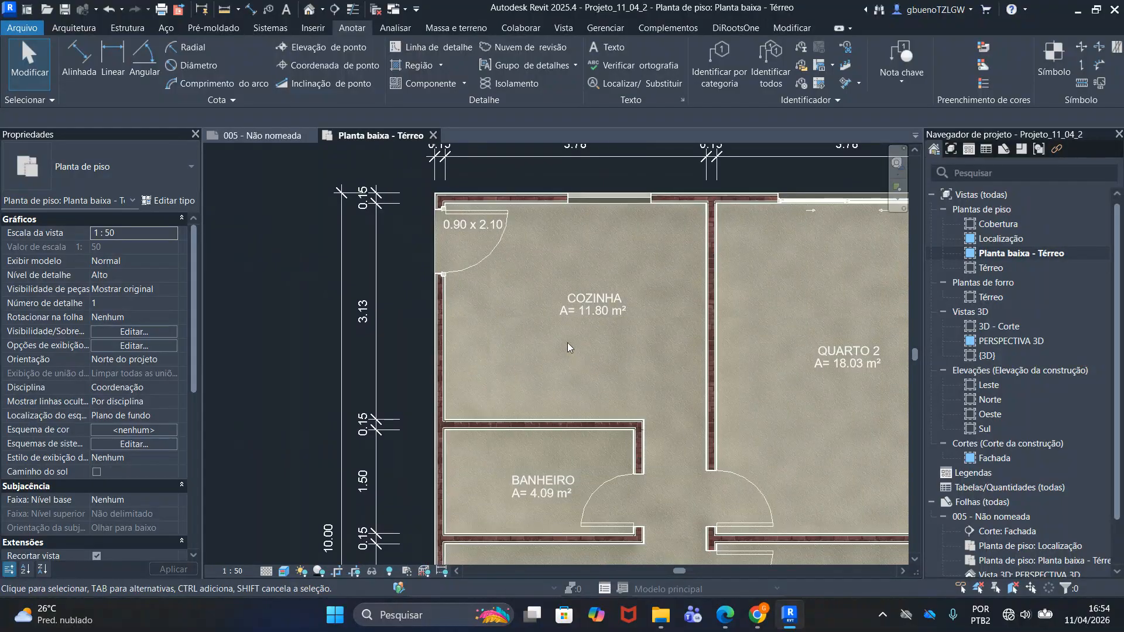
pyautogui.click(483, 228)
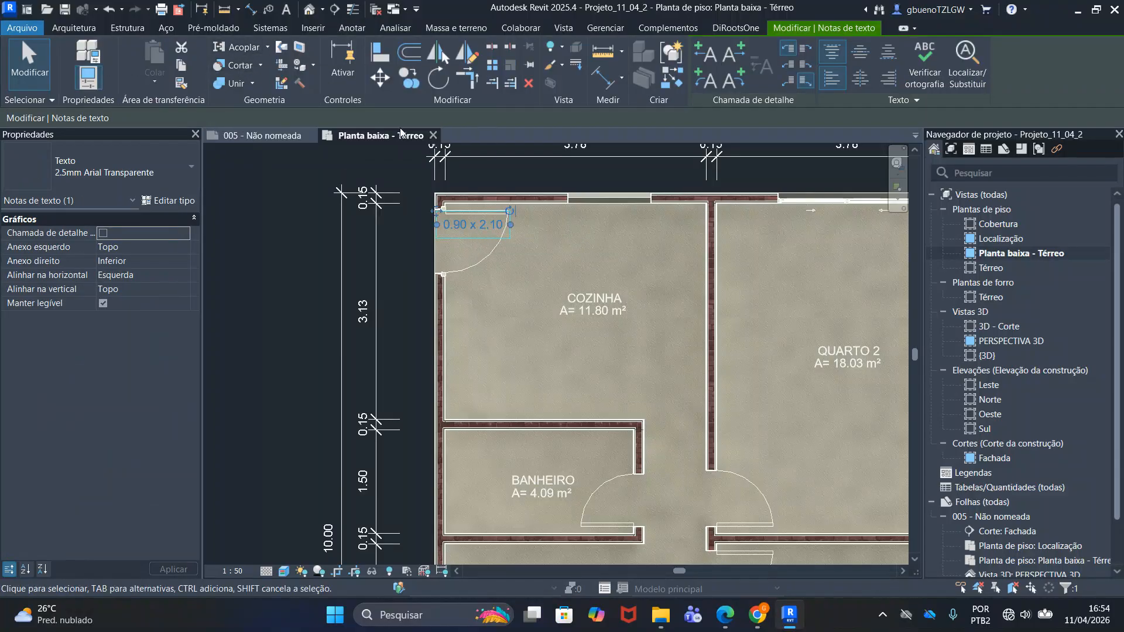
pyautogui.click(412, 80)
pyautogui.click(472, 233)
pyautogui.scroll(5, 583, 501)
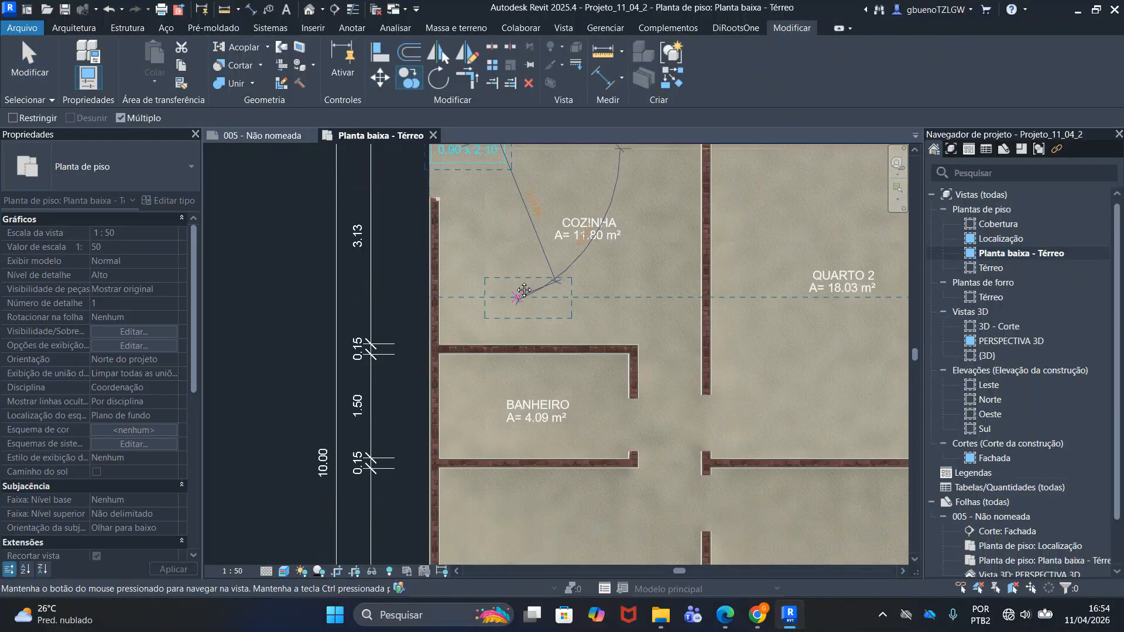
pyautogui.scroll(-4, 445, 204)
pyautogui.moveTo(443, 196); pyautogui.dragTo(504, 458, button='middle')
pyautogui.click(424, 219)
pyautogui.moveTo(423, 176); pyautogui.dragTo(468, 303, button='middle')
pyautogui.press('Escape')
pyautogui.press('Escape')
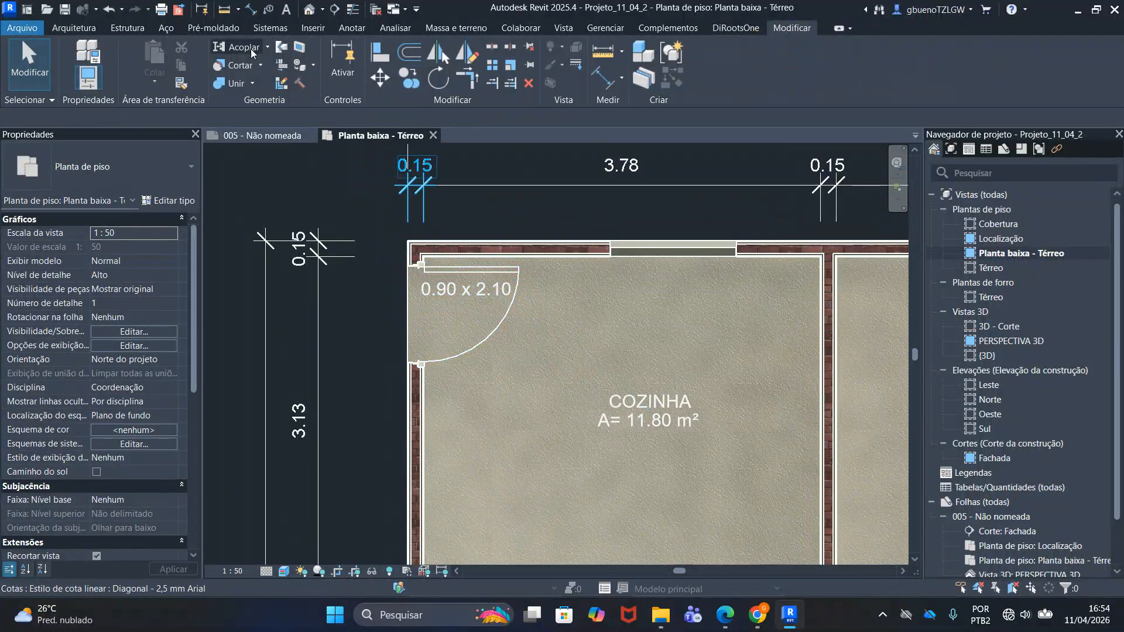
pyautogui.click(70, 29)
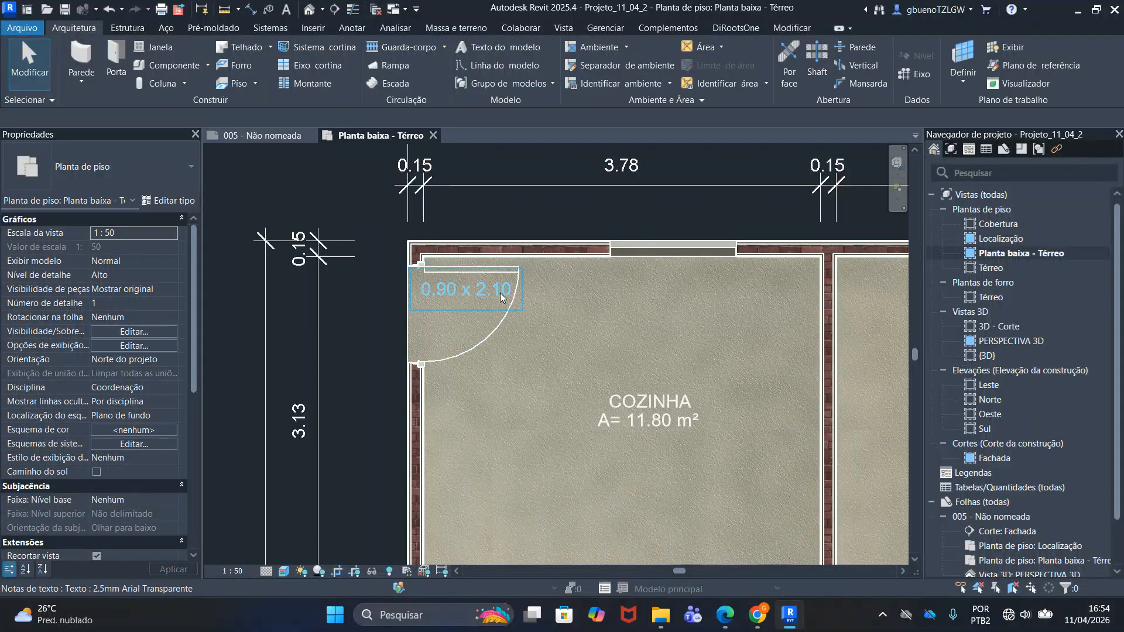
# Copy the 0.90 x 2.10 note from COZINHA's door into BANHEIRO's door swing, with multiple copies enabled
pyautogui.click(464, 300)
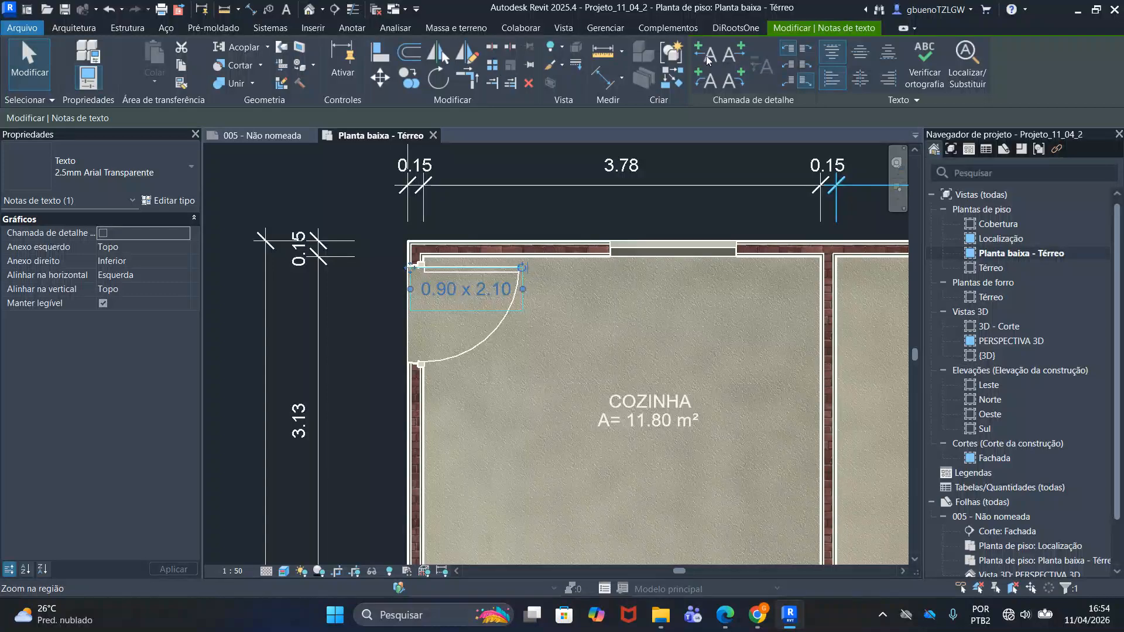
pyautogui.click(413, 80)
pyautogui.click(458, 288)
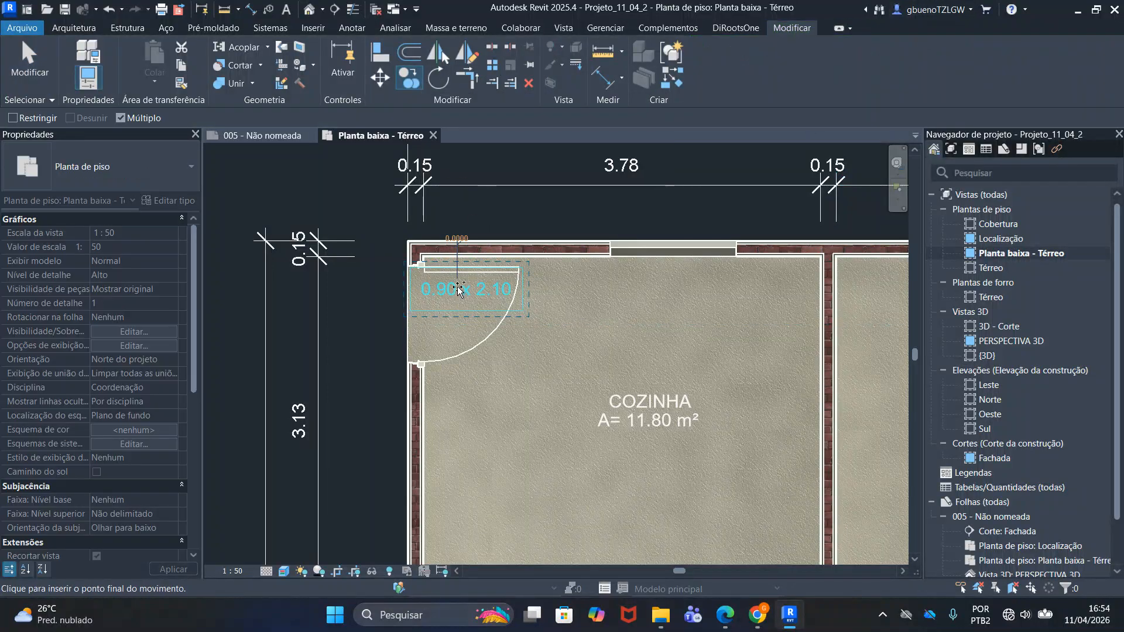
pyautogui.scroll(-1, 586, 432)
pyautogui.moveTo(609, 444); pyautogui.dragTo(534, 271, button='middle')
pyautogui.scroll(3, 619, 414)
pyautogui.moveTo(559, 503); pyautogui.dragTo(578, 273, button='middle')
pyautogui.scroll(3, 574, 266)
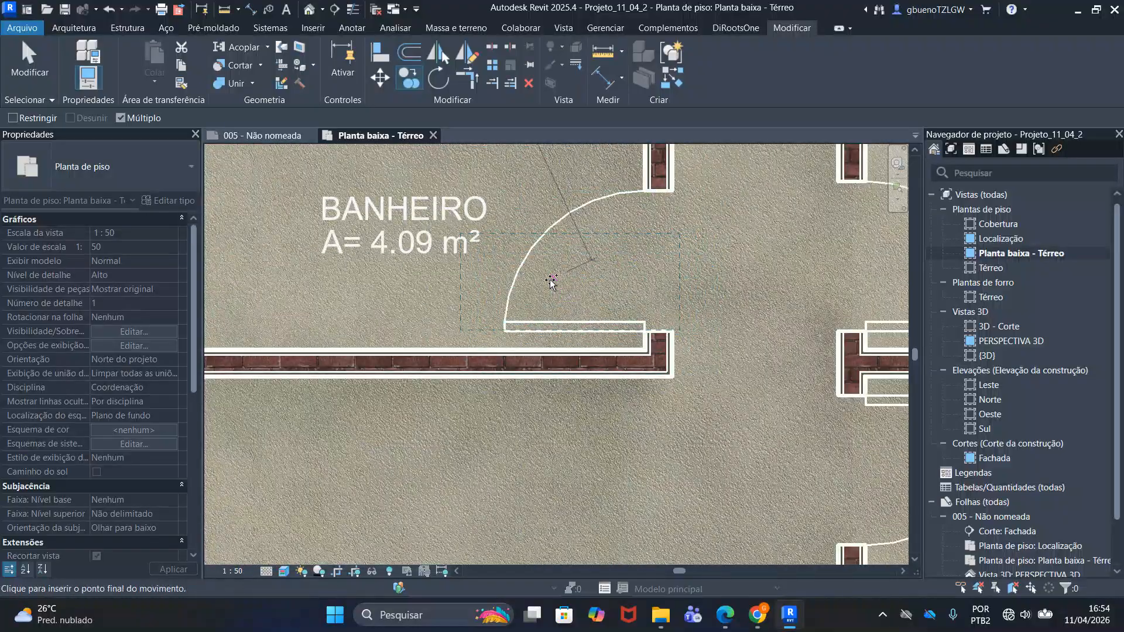
pyautogui.click(566, 287)
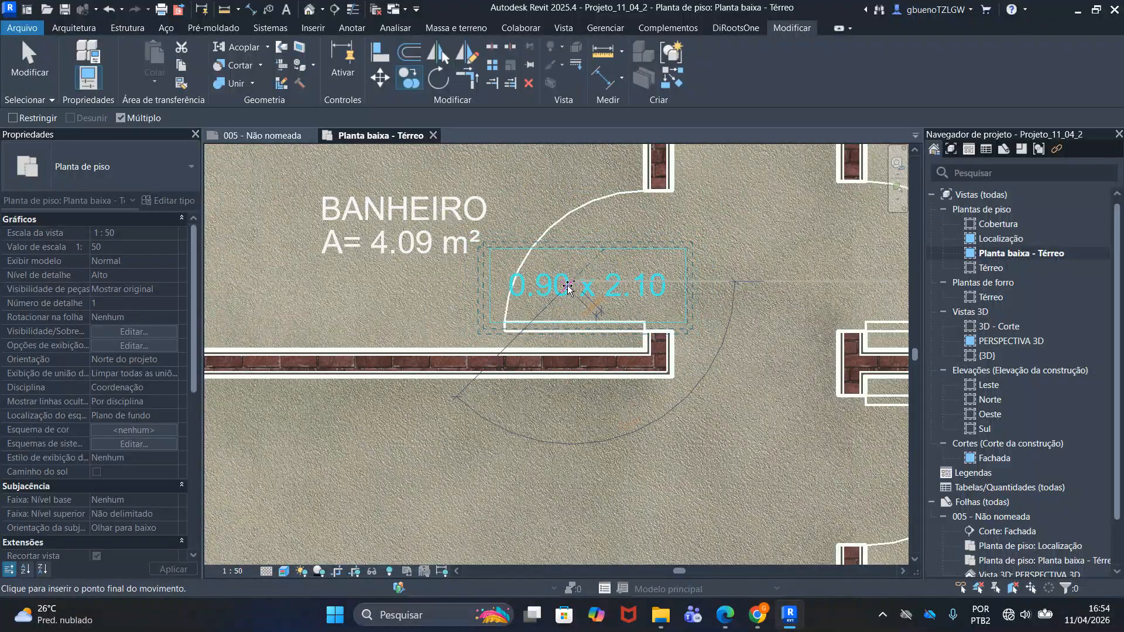
# Place further copies of the 0.90 x 2.10 note in the door swings of QUARTO 2 and QUARTO 1
pyautogui.moveTo(660, 313); pyautogui.dragTo(425, 368, button='middle')
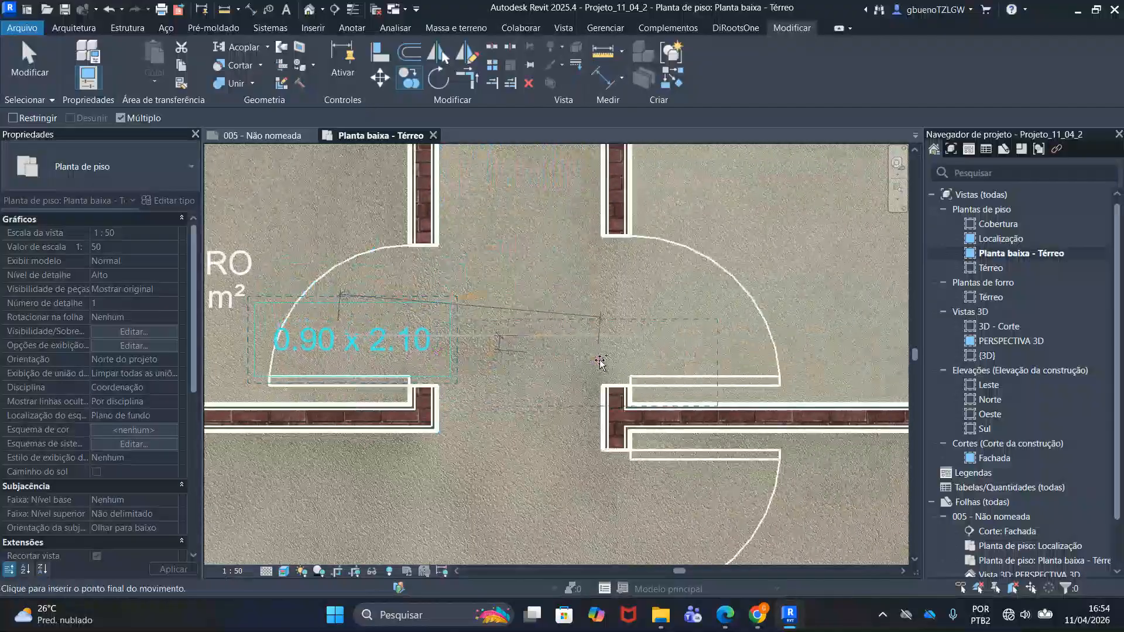
pyautogui.click(674, 342)
pyautogui.moveTo(660, 375); pyautogui.dragTo(622, 211, button='middle')
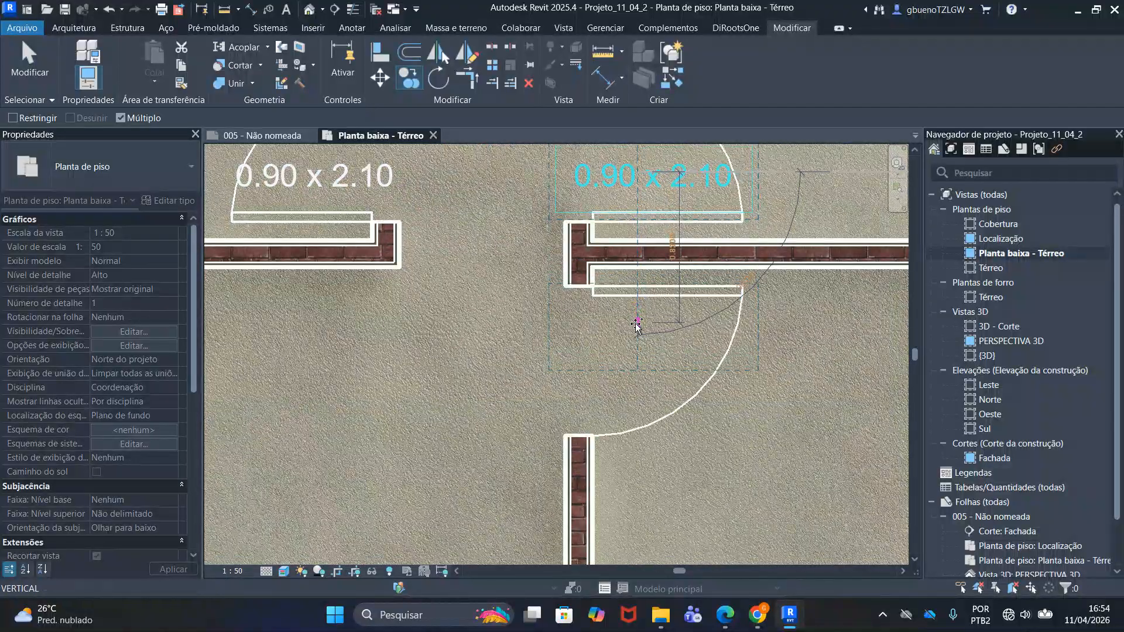
pyautogui.click(635, 341)
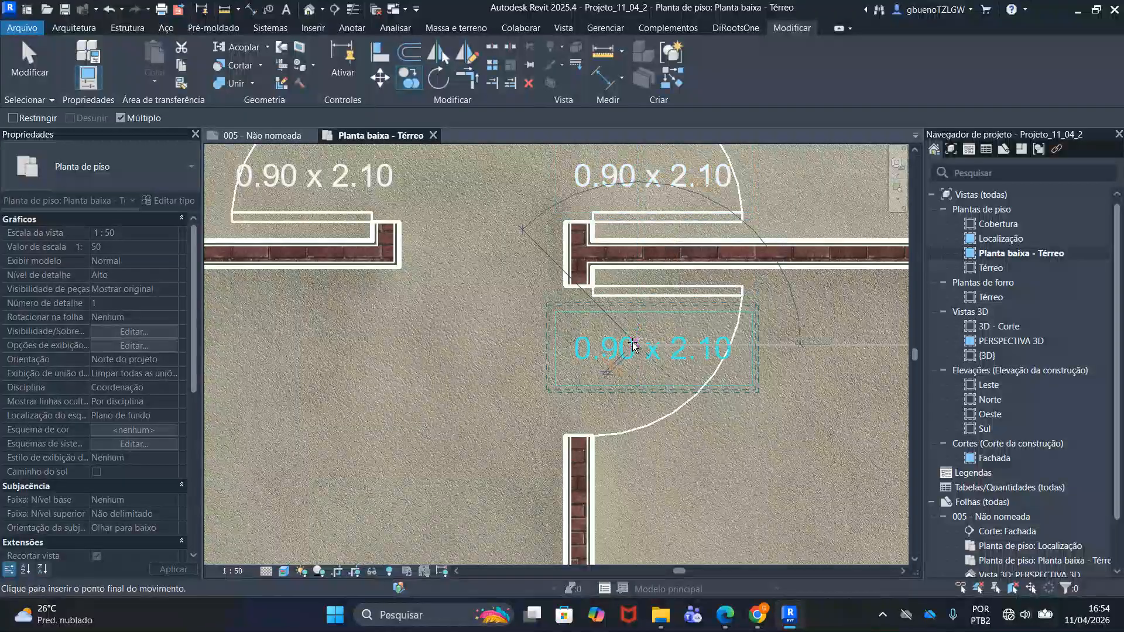
# Finish copying the door notes and change BANHEIRO's door note to read 0.75 x 2.10
pyautogui.scroll(-5, 634, 344)
pyautogui.press('Escape')
pyautogui.press('Escape')
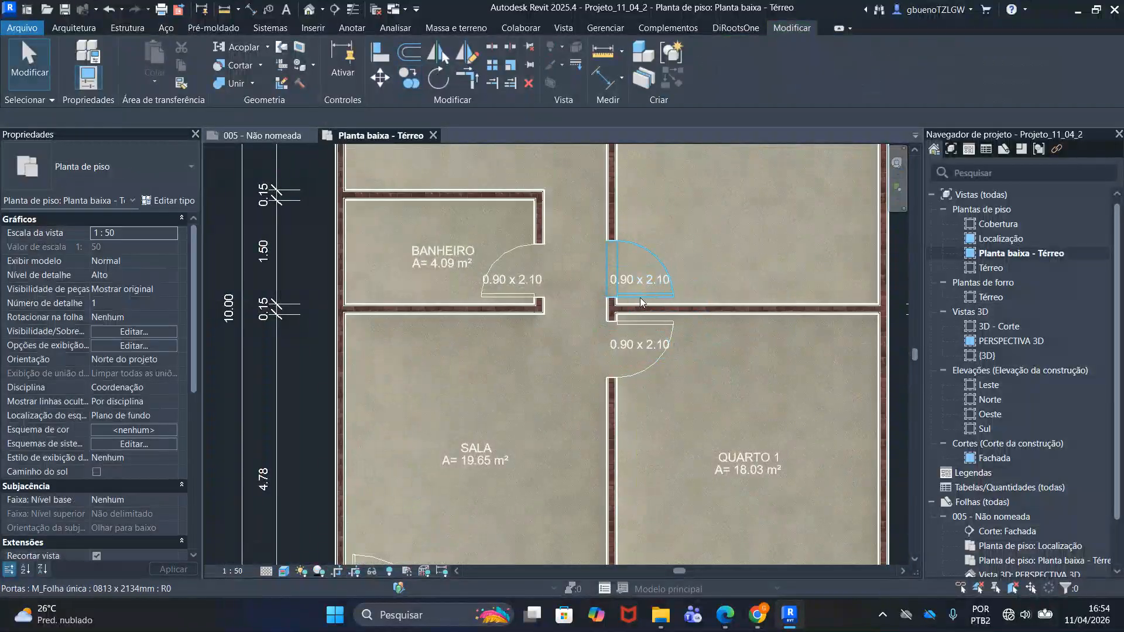
pyautogui.moveTo(566, 308); pyautogui.dragTo(555, 359, button='middle')
pyautogui.scroll(3, 493, 323)
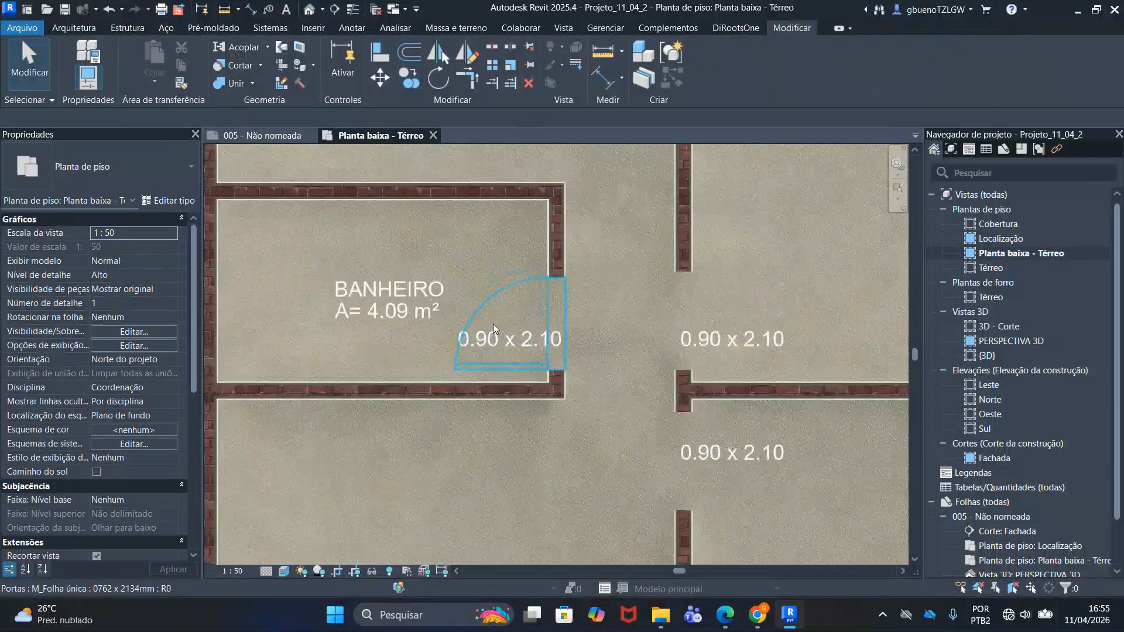
pyautogui.scroll(2, 494, 330)
pyautogui.doubleClick(470, 339)
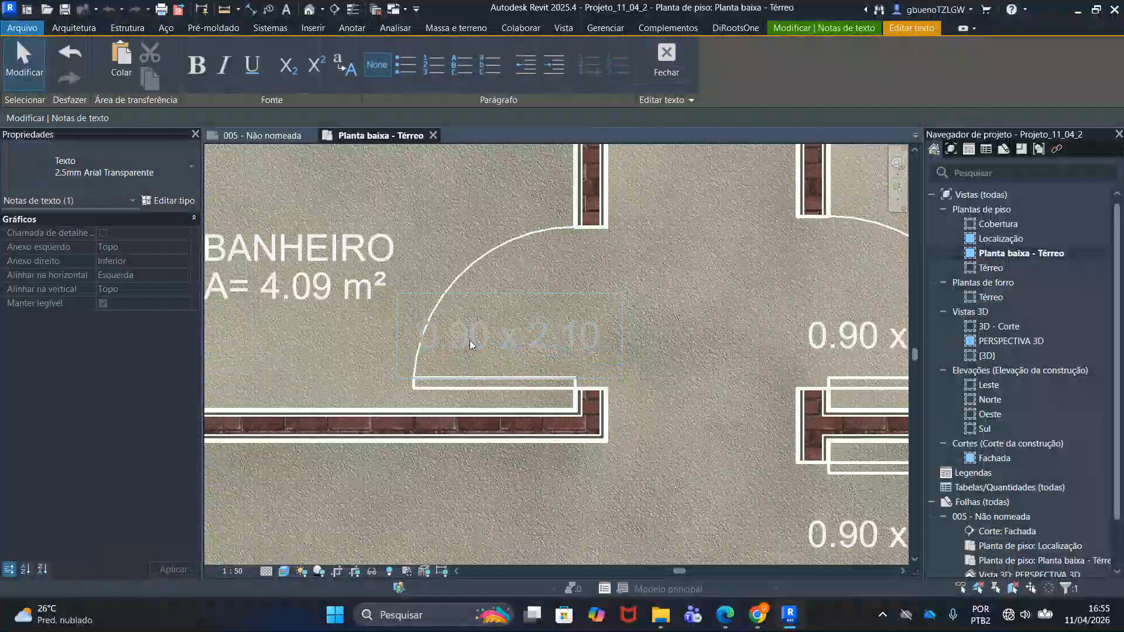
pyautogui.press('BackSpace')
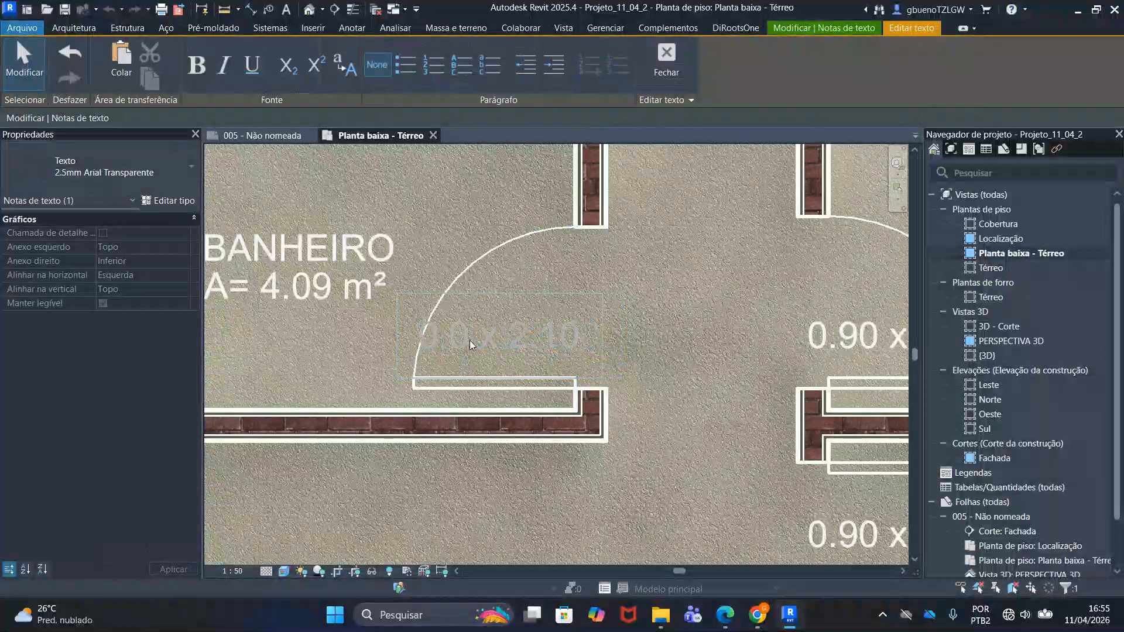
pyautogui.press('BackSpace')
pyautogui.write('75')
pyautogui.click(445, 228)
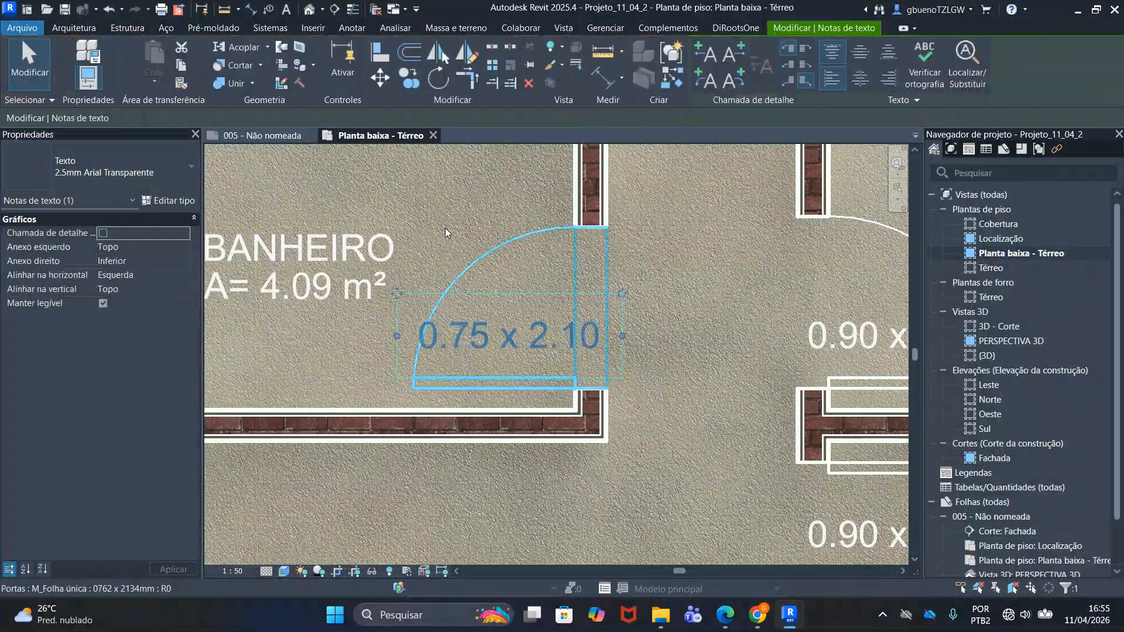
# Move the 0.75 x 2.10 note closer to BANHEIRO's door leaf
pyautogui.scroll(2, 609, 418)
pyautogui.scroll(-2, 570, 311)
pyautogui.click(610, 301)
pyautogui.click(481, 281)
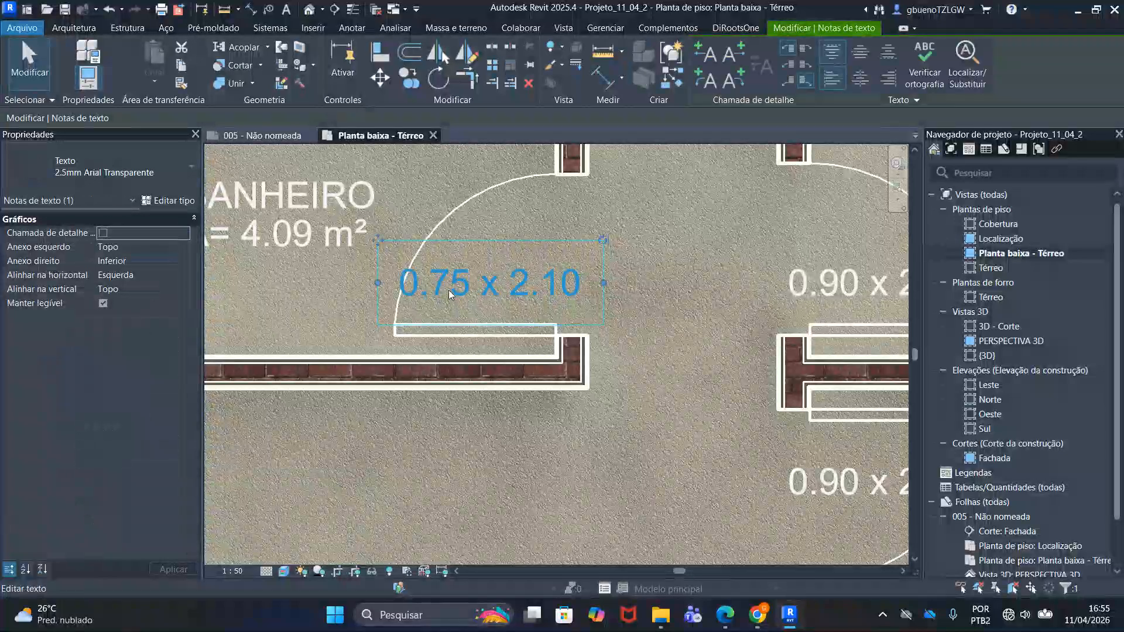
pyautogui.scroll(3, 381, 243)
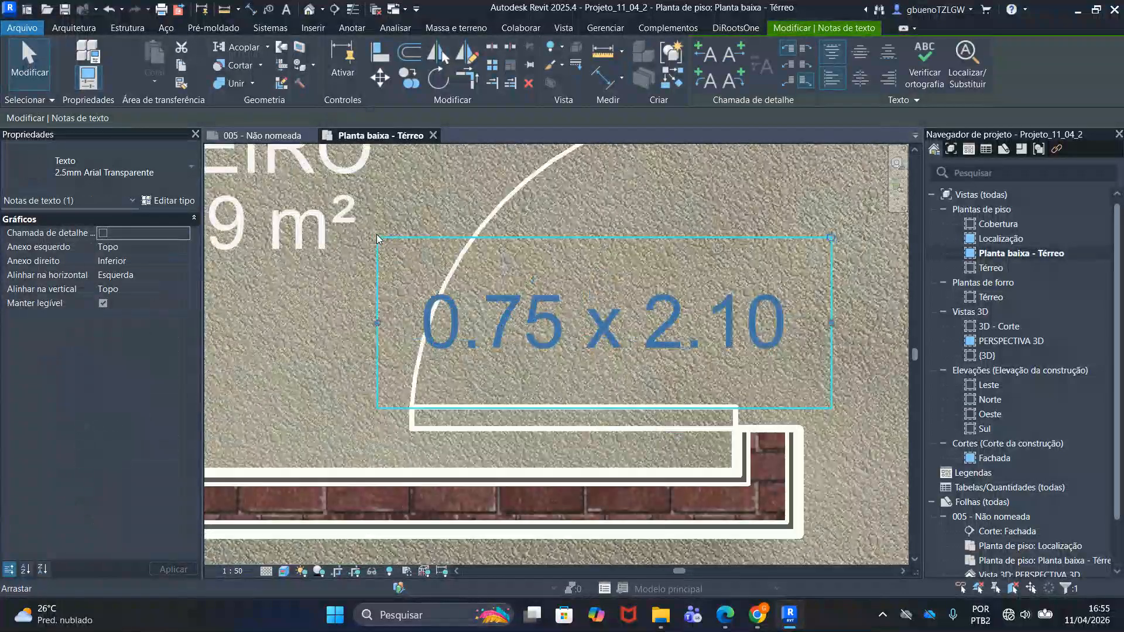
pyautogui.moveTo(377, 240); pyautogui.dragTo(394, 275)
pyautogui.scroll(-3, 396, 275)
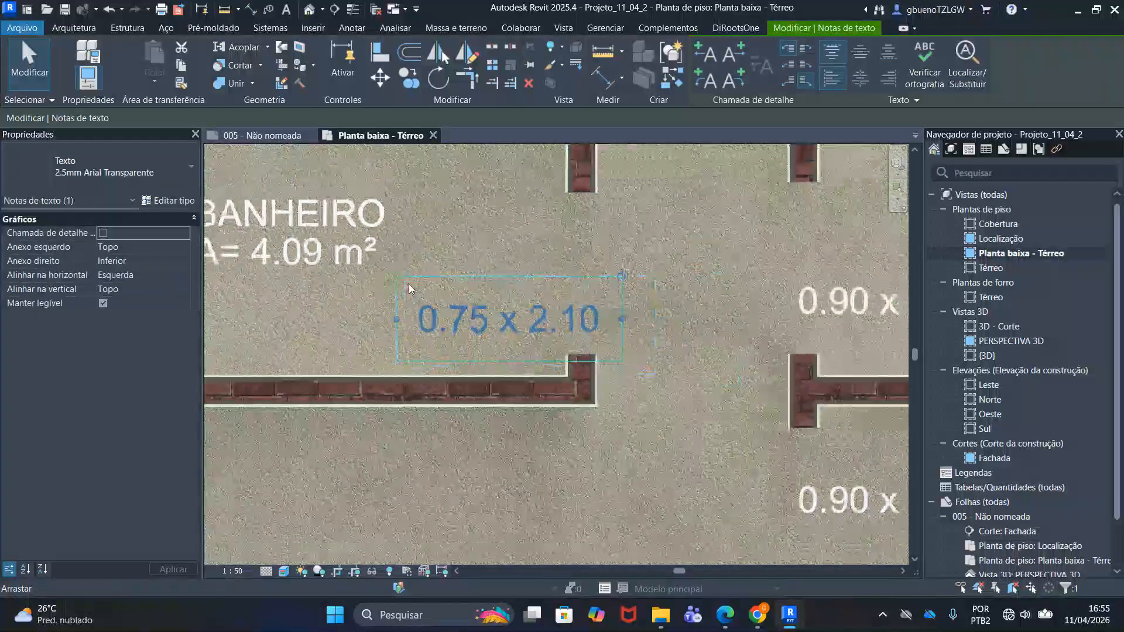
pyautogui.click(689, 431)
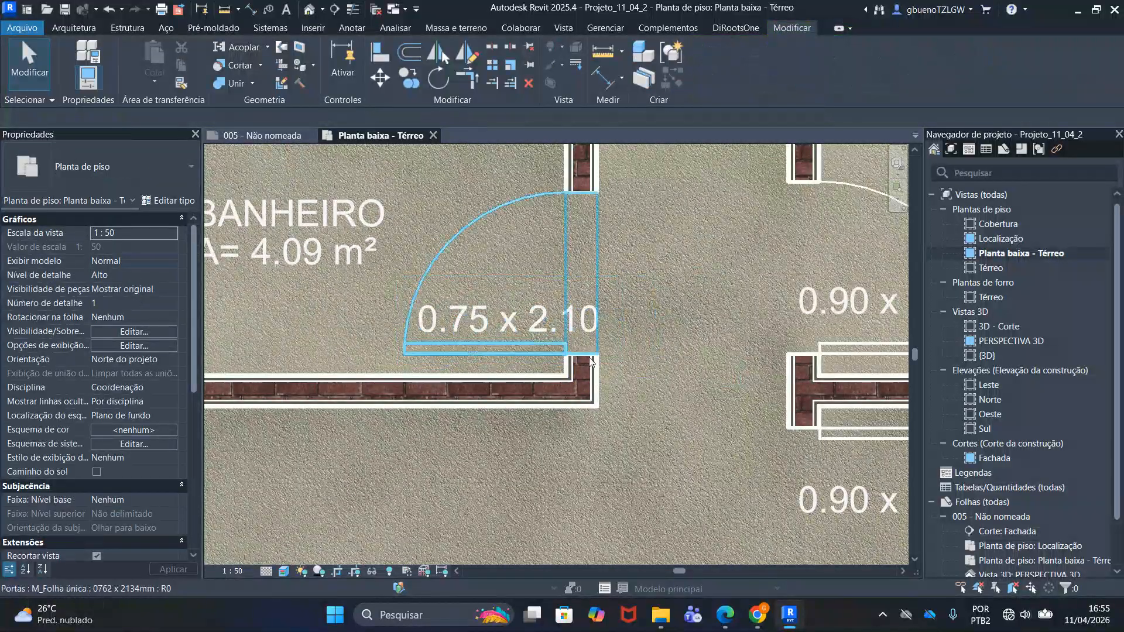
# Change QUARTO 2's door note to 0.80 x 2.10 and move it closer to the door leaf
pyautogui.moveTo(716, 350); pyautogui.dragTo(586, 335, button='middle')
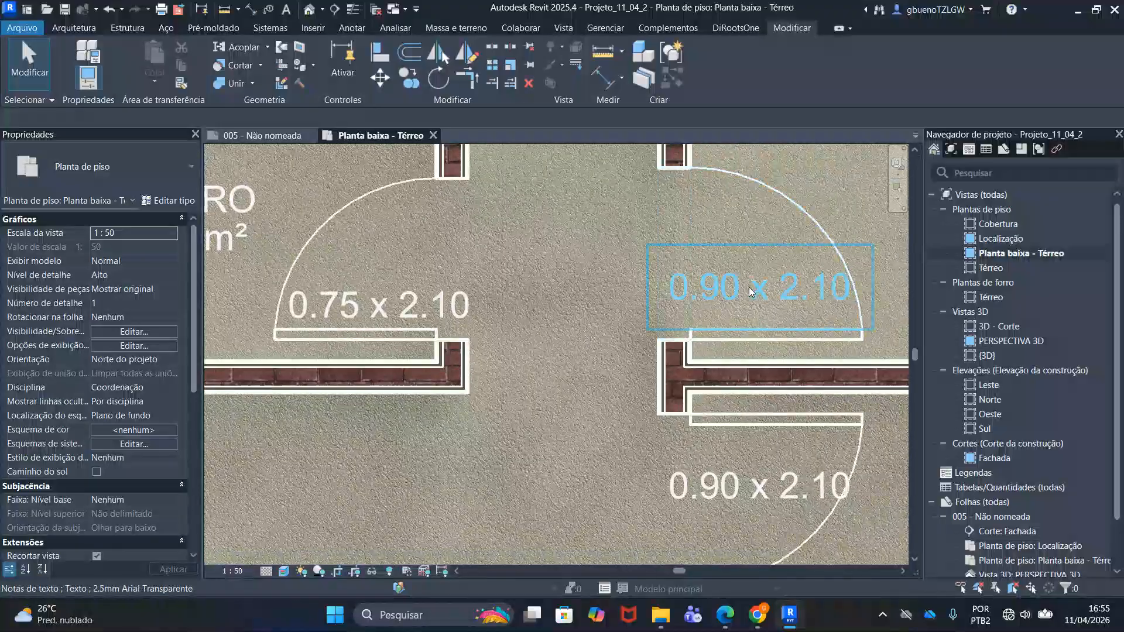
pyautogui.click(679, 262)
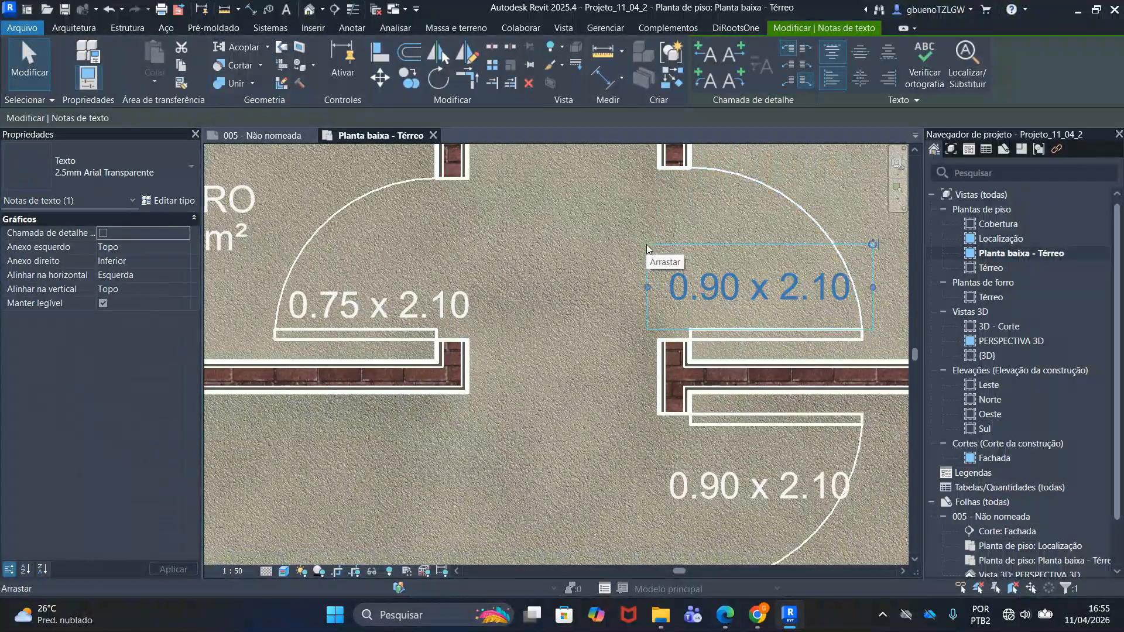
pyautogui.doubleClick(720, 291)
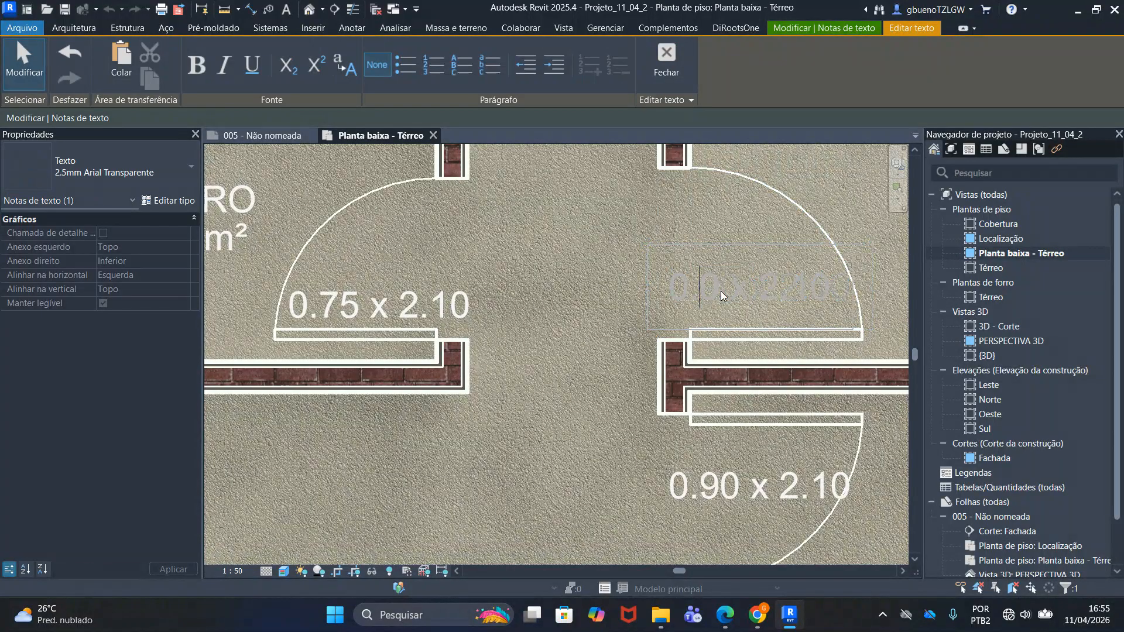
pyautogui.click(617, 257)
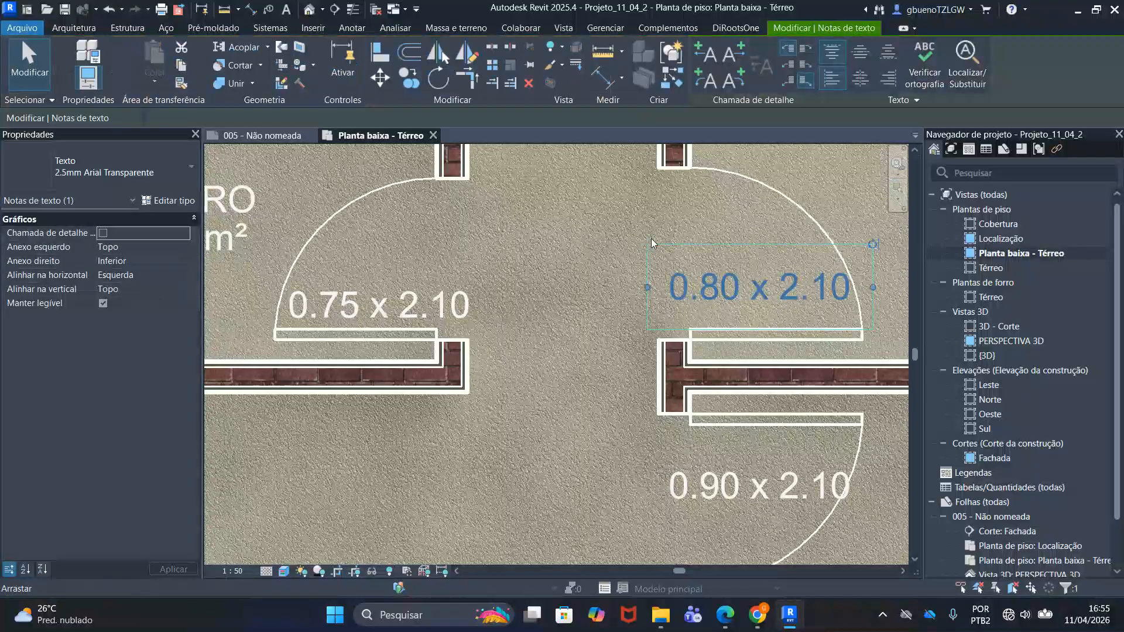
pyautogui.moveTo(651, 247); pyautogui.dragTo(637, 262)
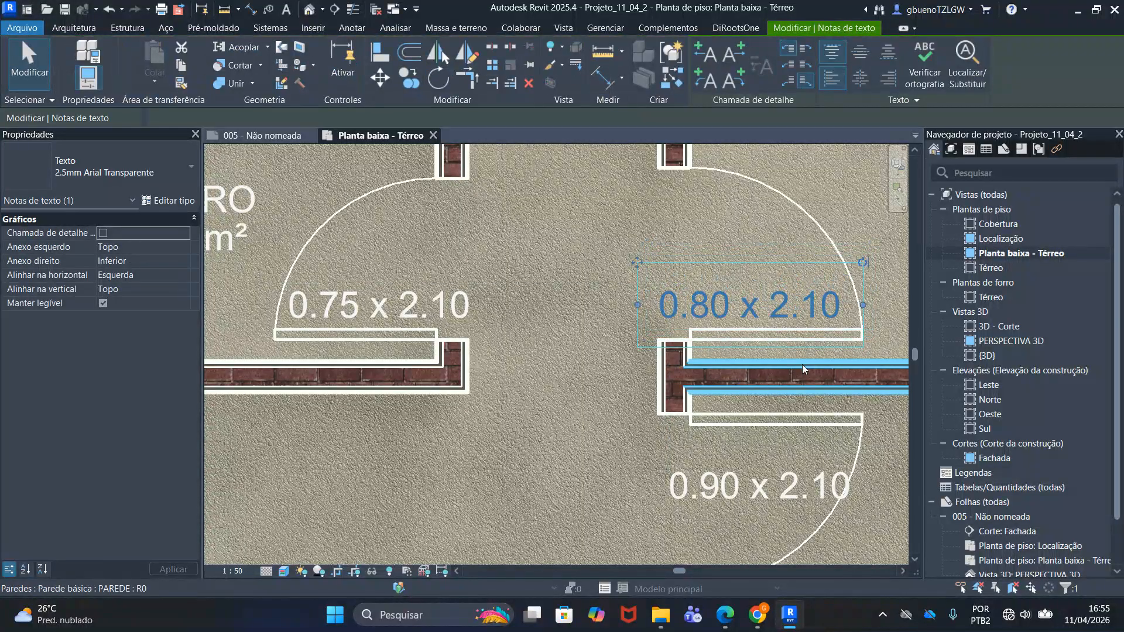
# Change QUARTO 1's door note to 0.80 x 2.10 and shift it up against the door leaf
pyautogui.moveTo(808, 370); pyautogui.dragTo(729, 274, button='middle')
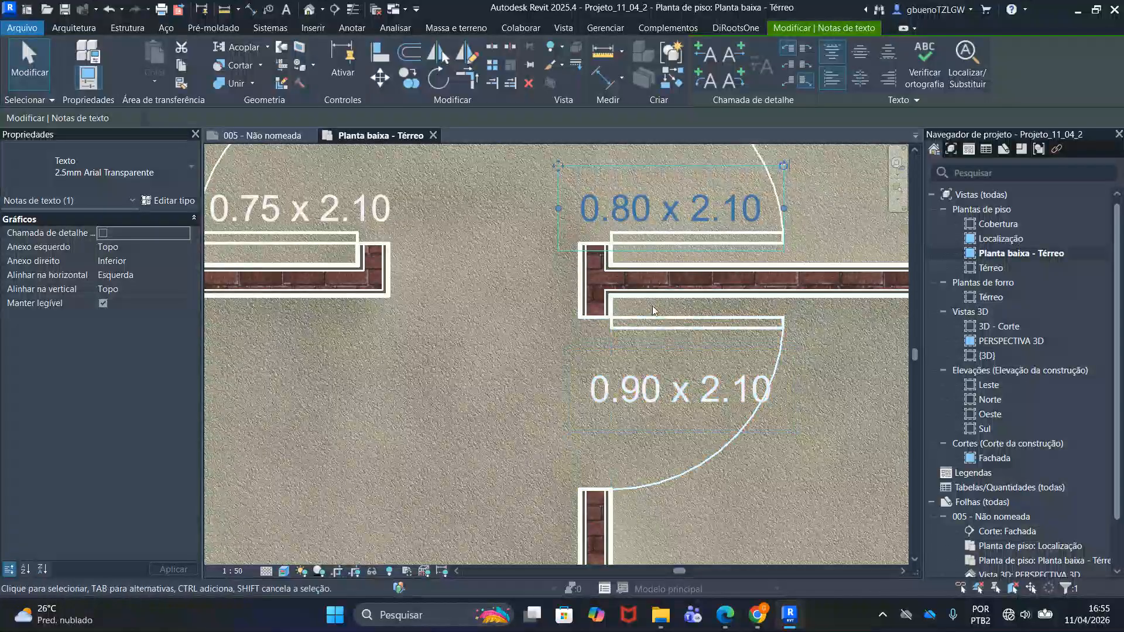
pyautogui.click(668, 384)
pyautogui.doubleClick(637, 384)
pyautogui.write('80')
pyautogui.click(457, 320)
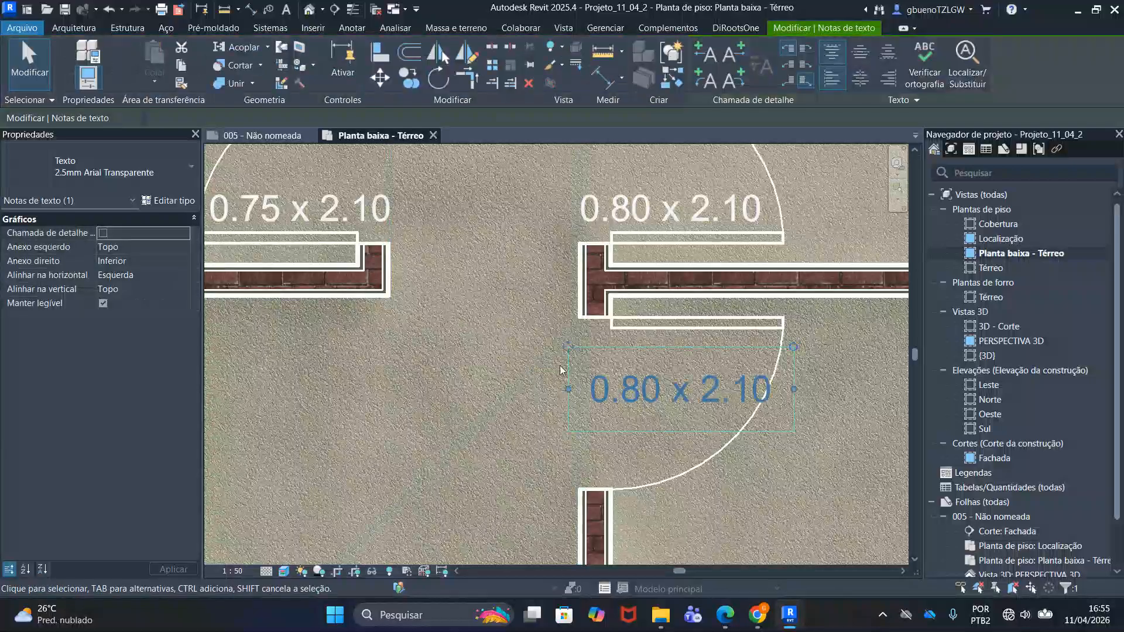
pyautogui.moveTo(571, 350); pyautogui.dragTo(559, 324)
pyautogui.press('Escape')
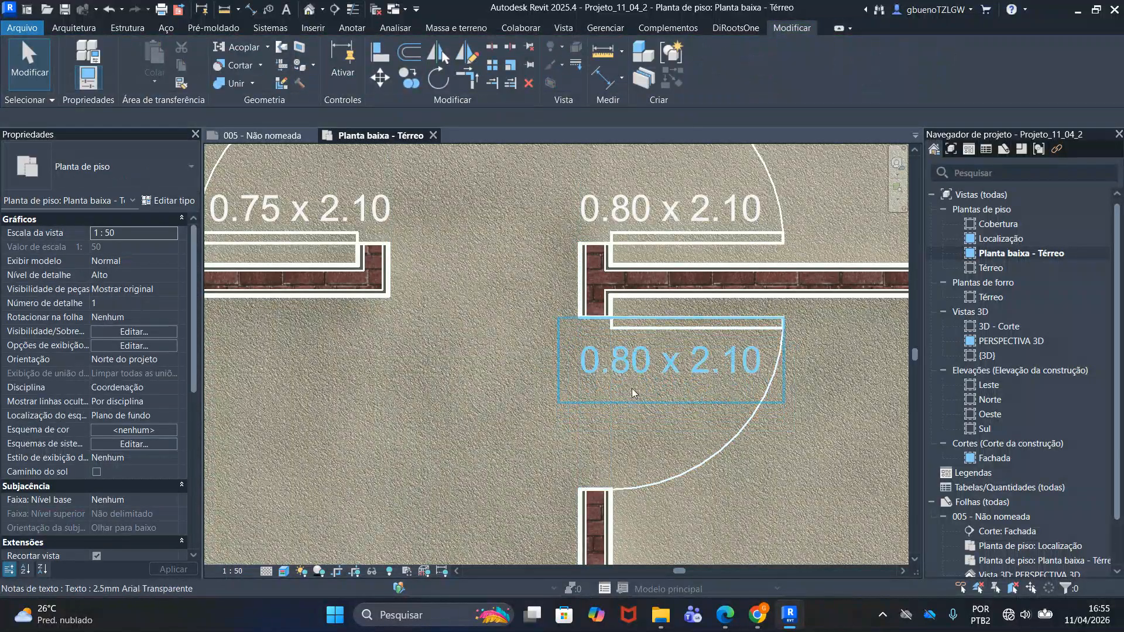
# Copy the 0.80 x 2.10 note from QUARTO 1's door into the swing of SALA's entrance door
pyautogui.scroll(-5, 686, 409)
pyautogui.moveTo(655, 442); pyautogui.dragTo(679, 343, button='middle')
pyautogui.moveTo(637, 442); pyautogui.dragTo(633, 501, button='middle')
pyautogui.scroll(-2, 633, 500)
pyautogui.scroll(2, 628, 341)
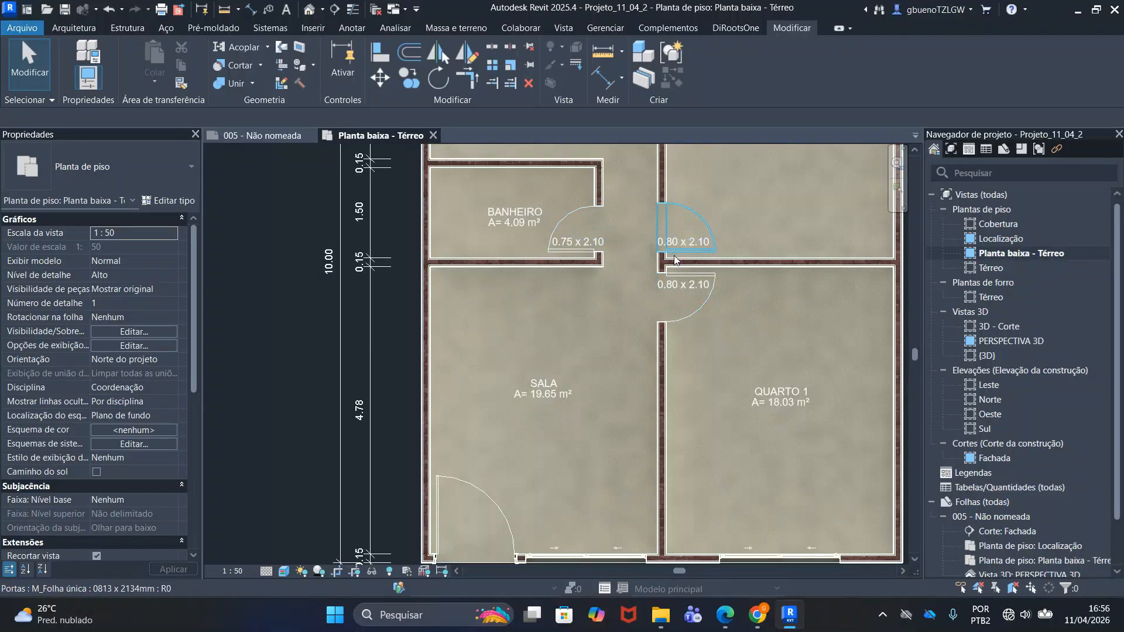
pyautogui.scroll(5, 684, 288)
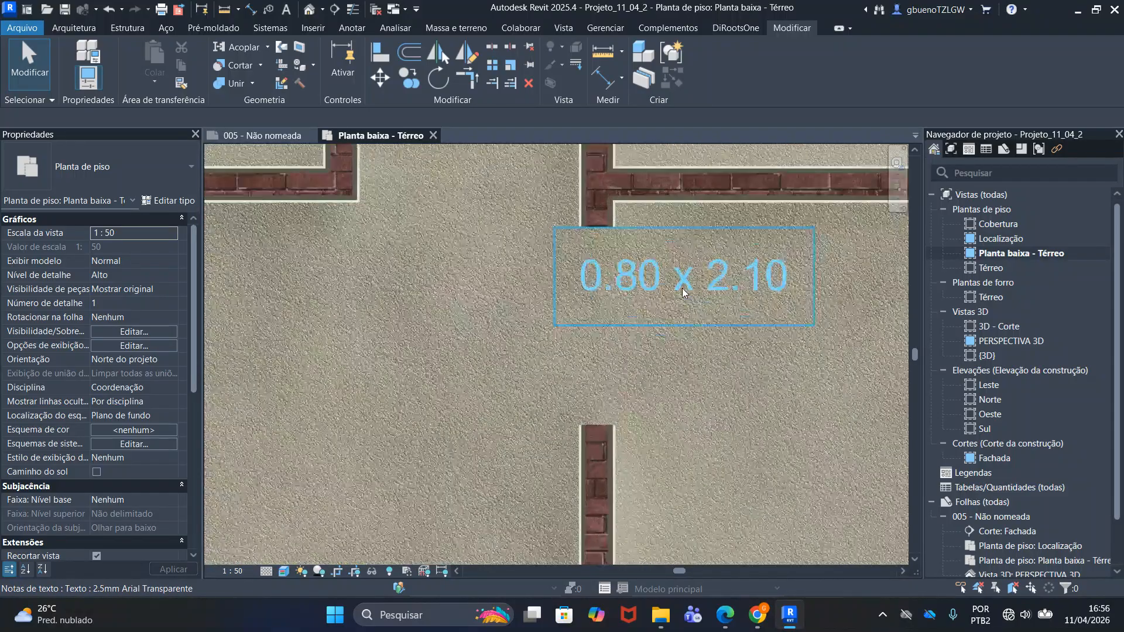
pyautogui.click(676, 287)
pyautogui.click(410, 78)
pyautogui.click(660, 290)
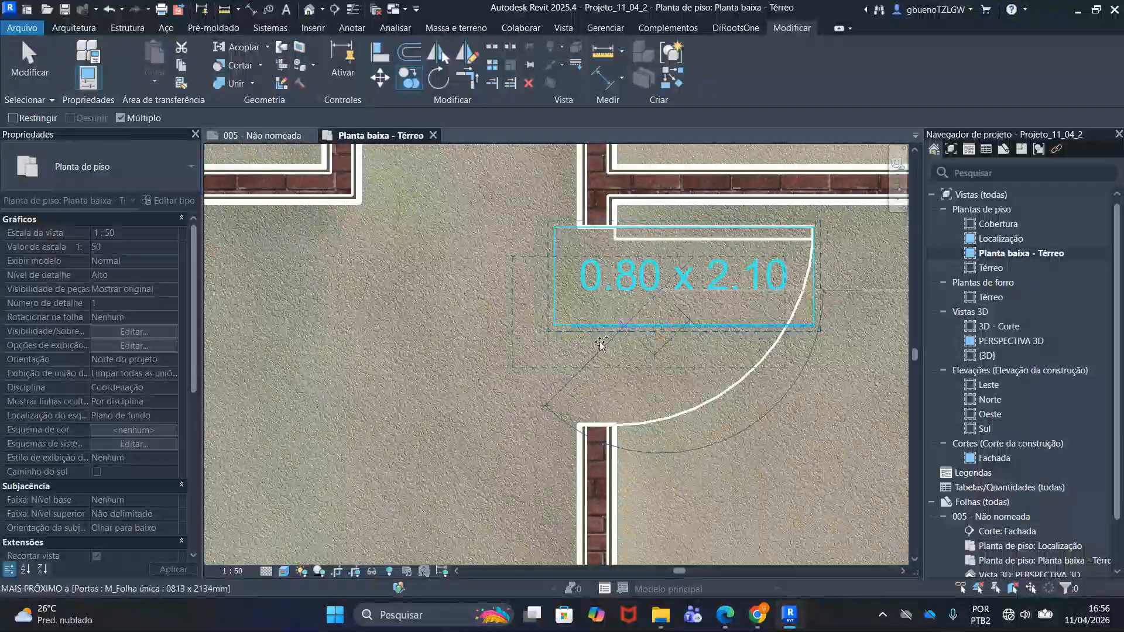
pyautogui.scroll(-3, 550, 404)
pyautogui.moveTo(514, 423); pyautogui.dragTo(699, 144, button='middle')
pyautogui.moveTo(548, 376); pyautogui.dragTo(678, 158, button='middle')
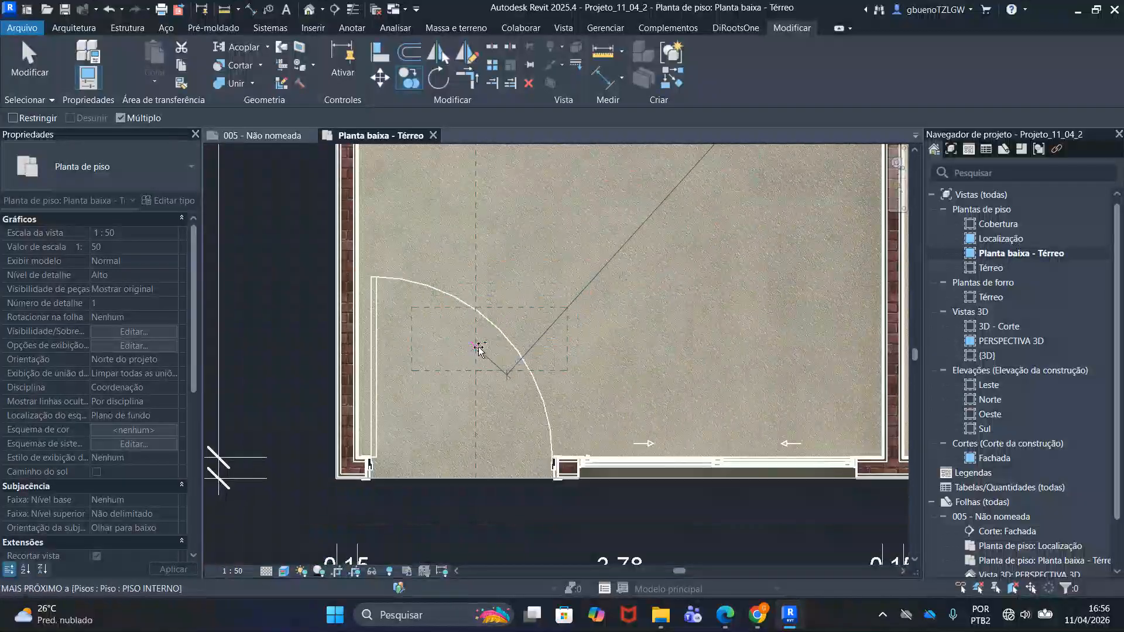
pyautogui.click(453, 389)
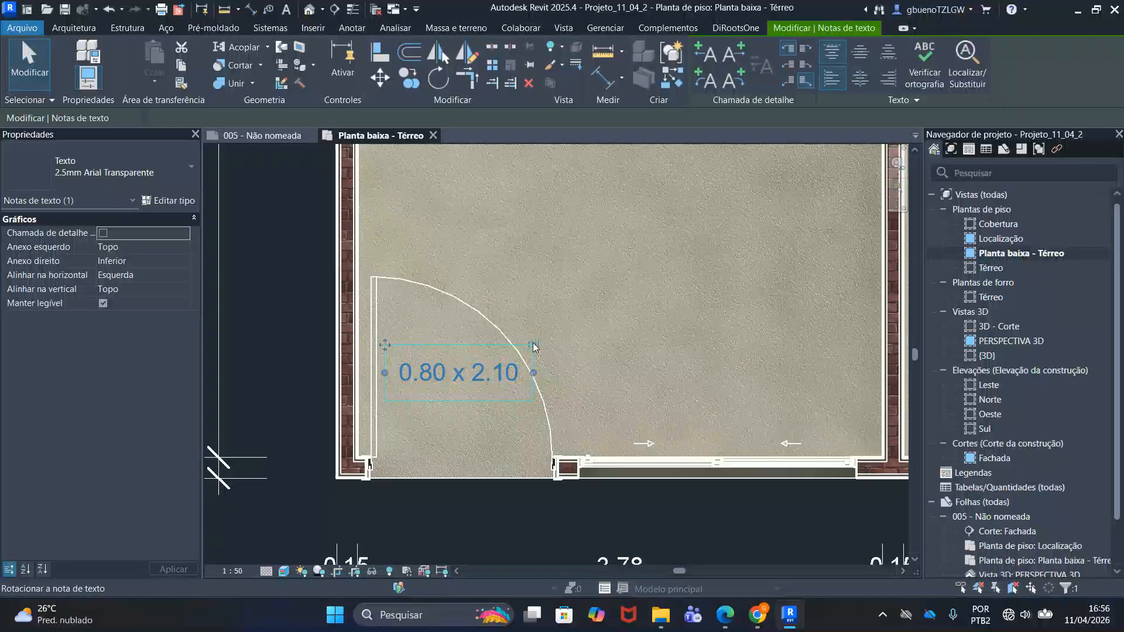
# Try rotating the SALA entrance door note freehand to vertical, and undo the rotation
pyautogui.scroll(4, 533, 348)
pyautogui.scroll(-2, 535, 350)
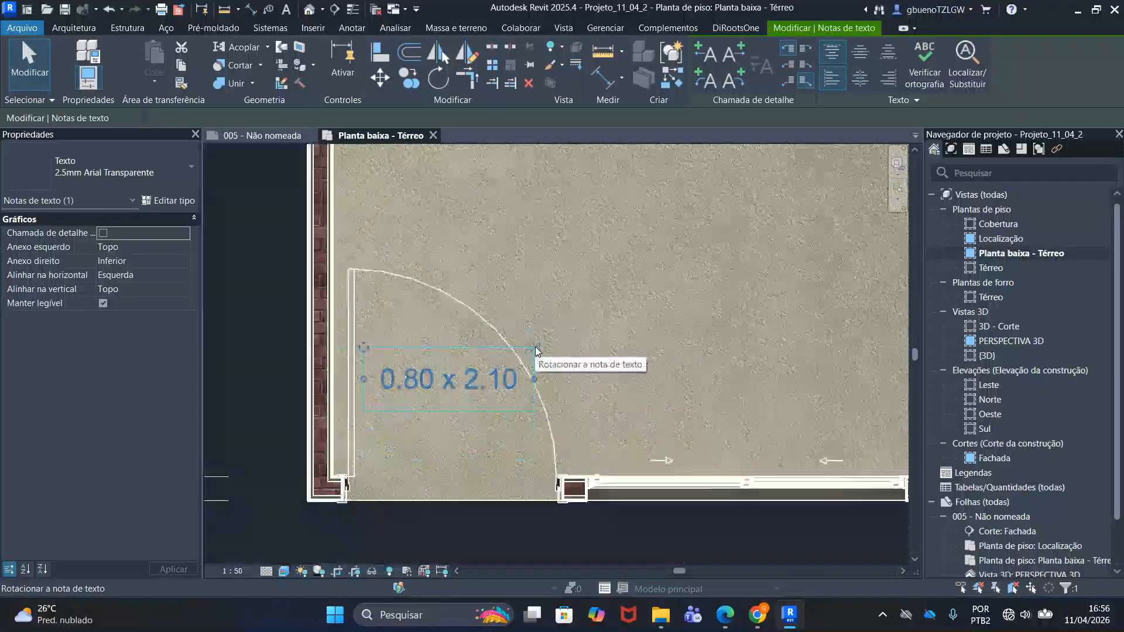
pyautogui.moveTo(535, 350); pyautogui.dragTo(506, 270)
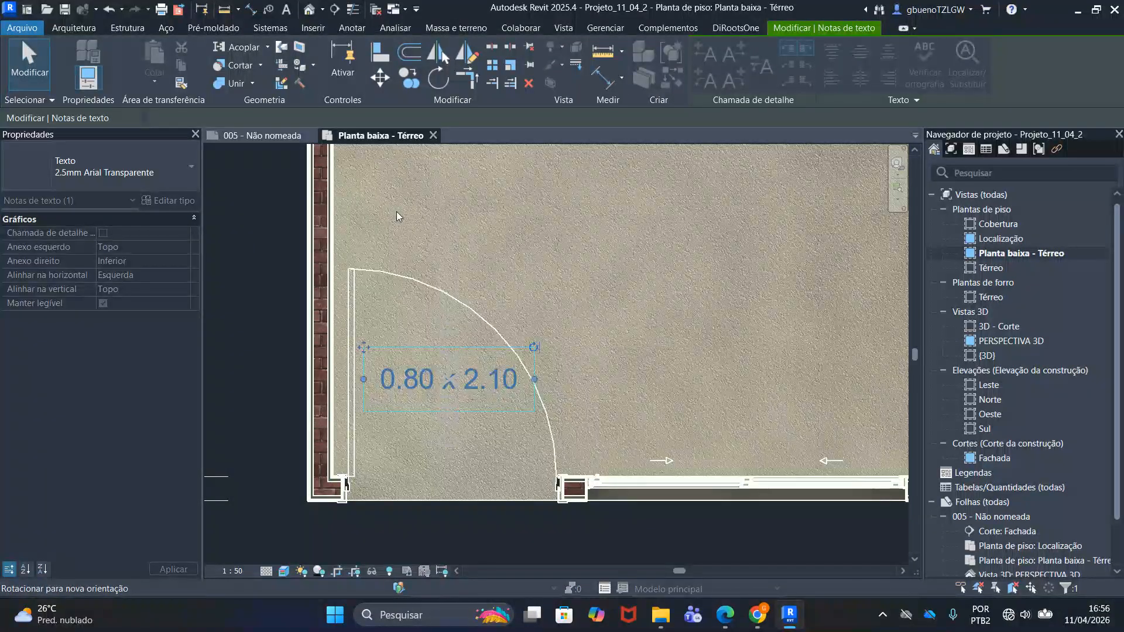
pyautogui.moveTo(397, 216); pyautogui.dragTo(396, 216)
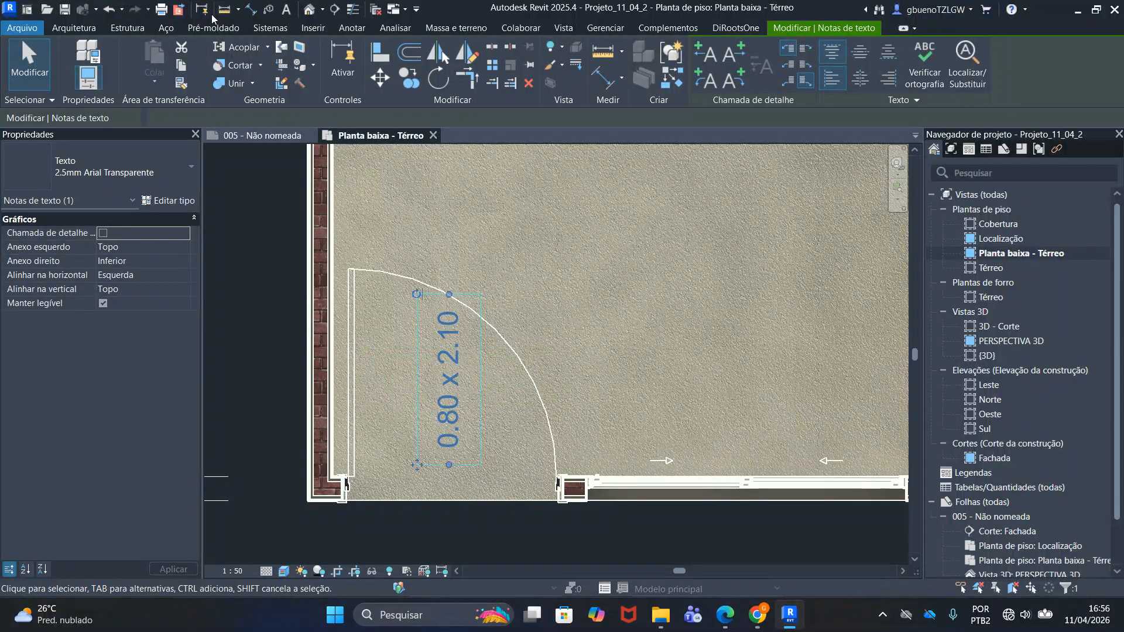
pyautogui.click(109, 9)
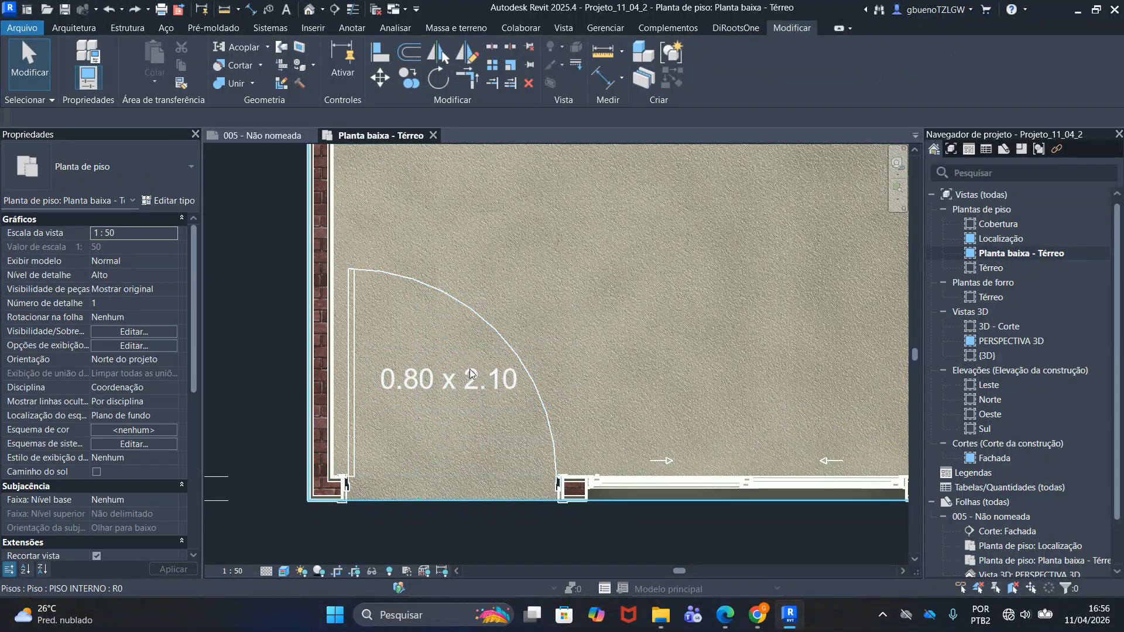
# Rotate the SALA entrance door note by an exact angle of 90 degrees using the Rotate tool
pyautogui.click(440, 389)
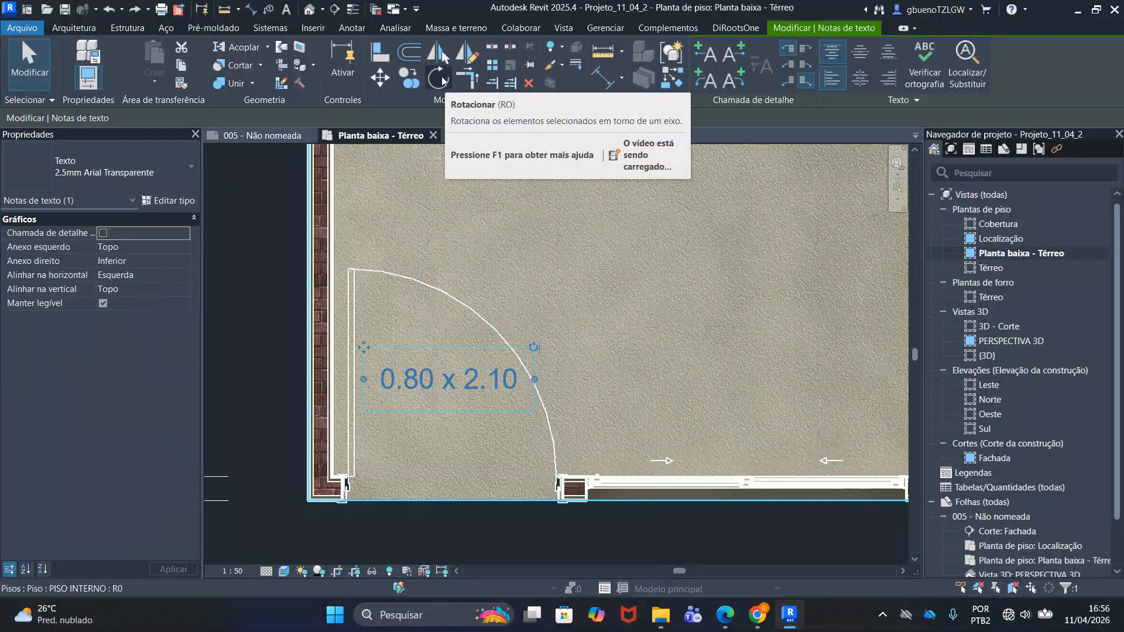
pyautogui.click(440, 79)
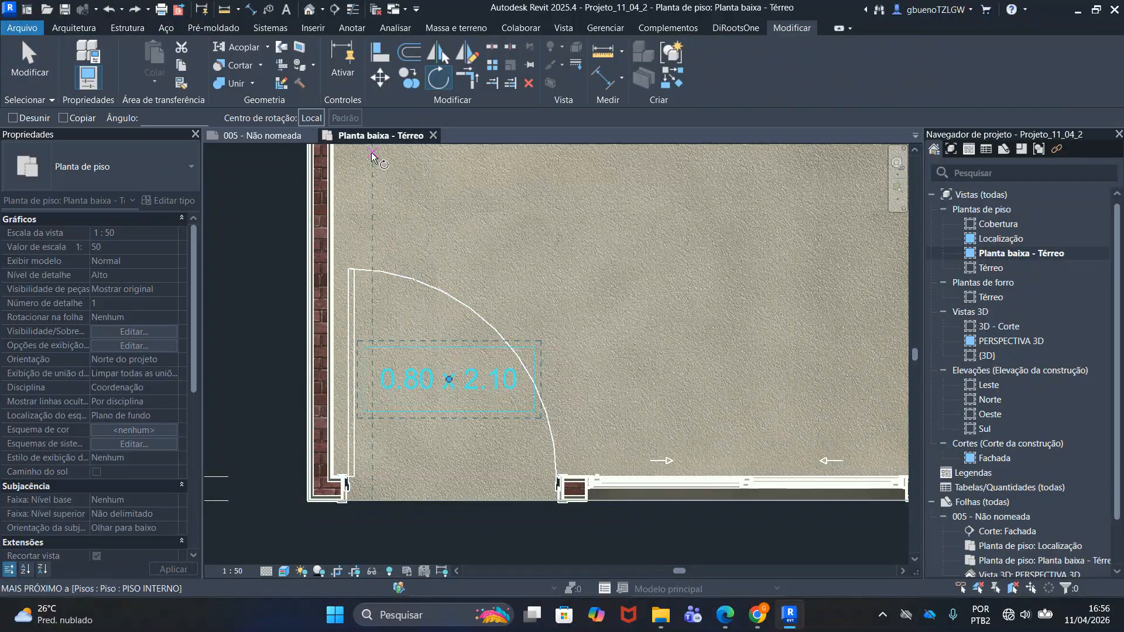
pyautogui.click(168, 121)
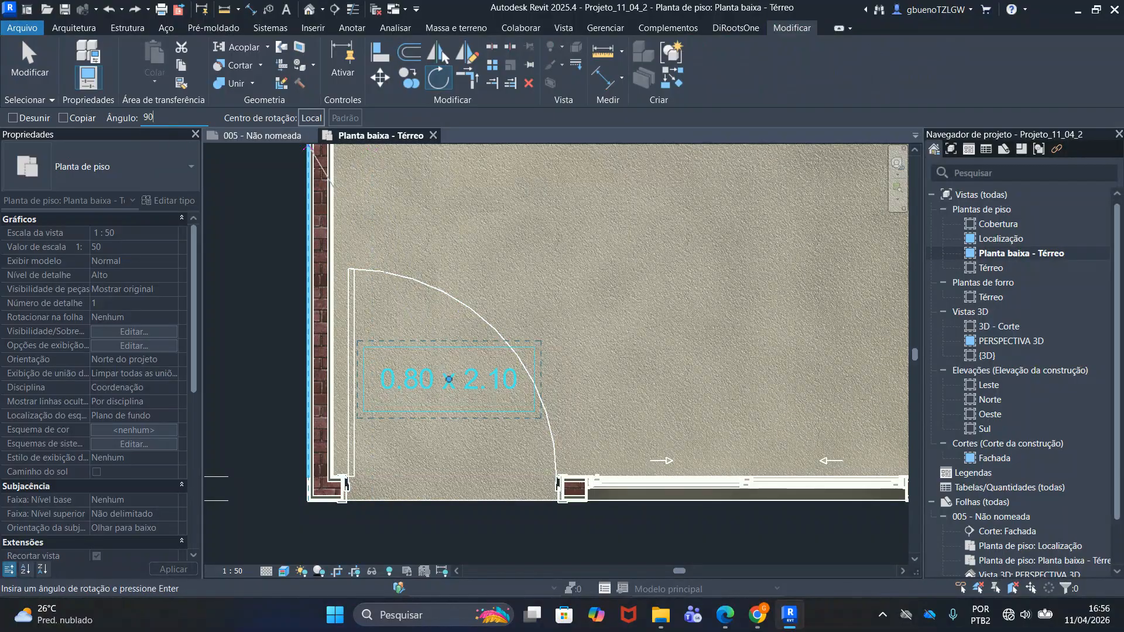
pyautogui.write('90')
pyautogui.press('Return')
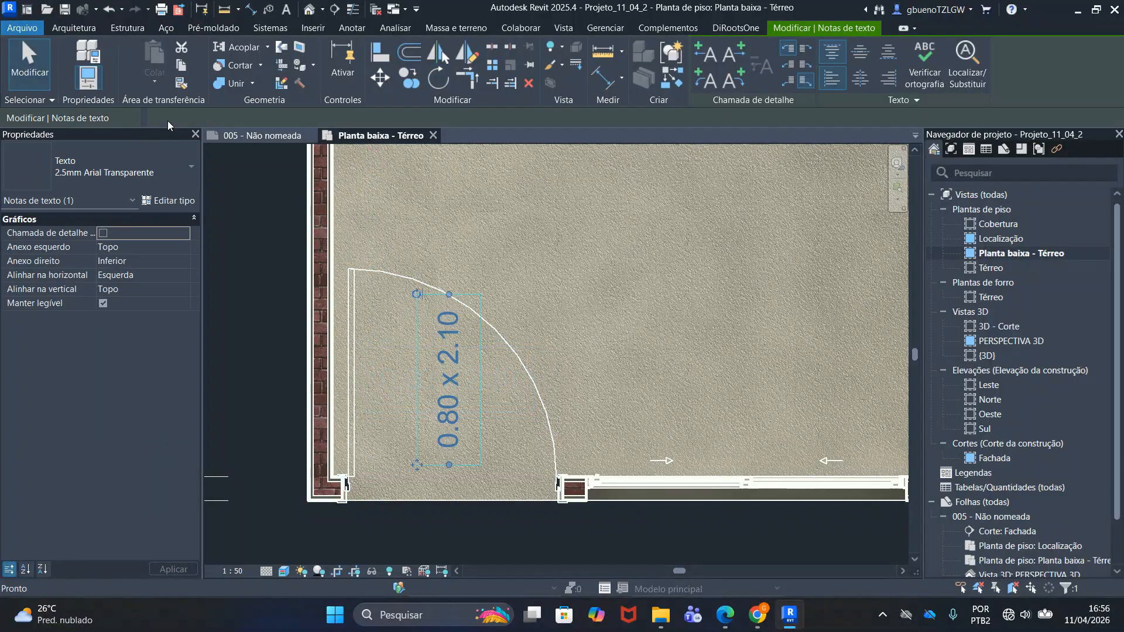
# Move the vertical door note alongside the leaf of SALA's entrance door
pyautogui.click(595, 259)
pyautogui.doubleClick(454, 351)
pyautogui.click(483, 354)
pyautogui.doubleClick(444, 370)
pyautogui.click(440, 375)
pyautogui.moveTo(422, 465); pyautogui.dragTo(353, 454)
pyautogui.scroll(3, 408, 464)
pyautogui.scroll(-1, 396, 458)
pyautogui.scroll(-3, 398, 457)
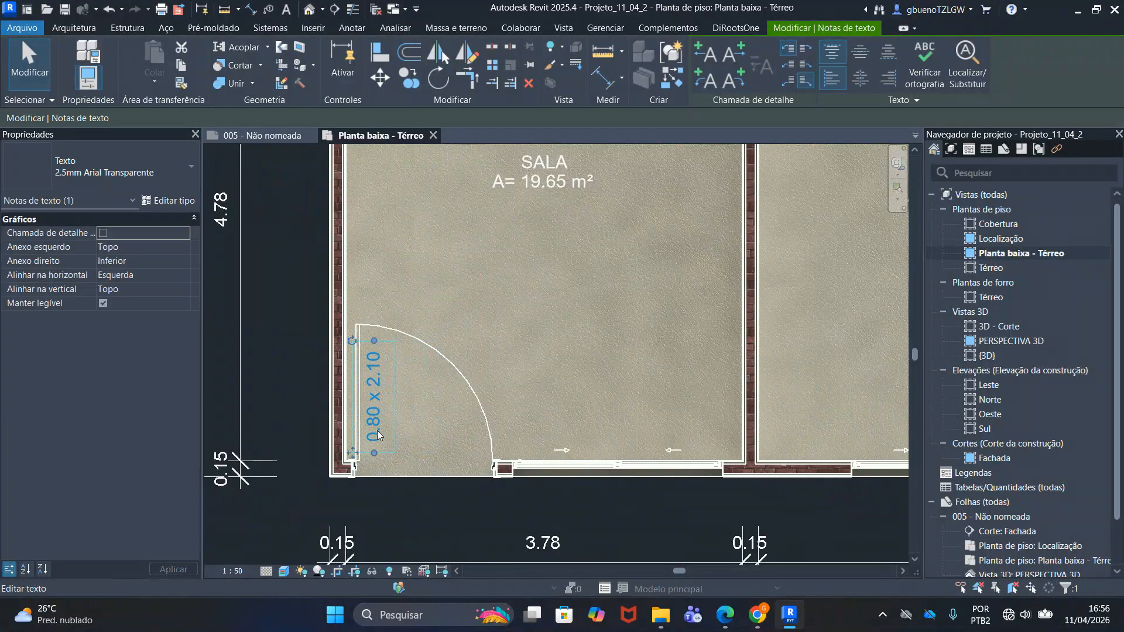
pyautogui.press('Escape')
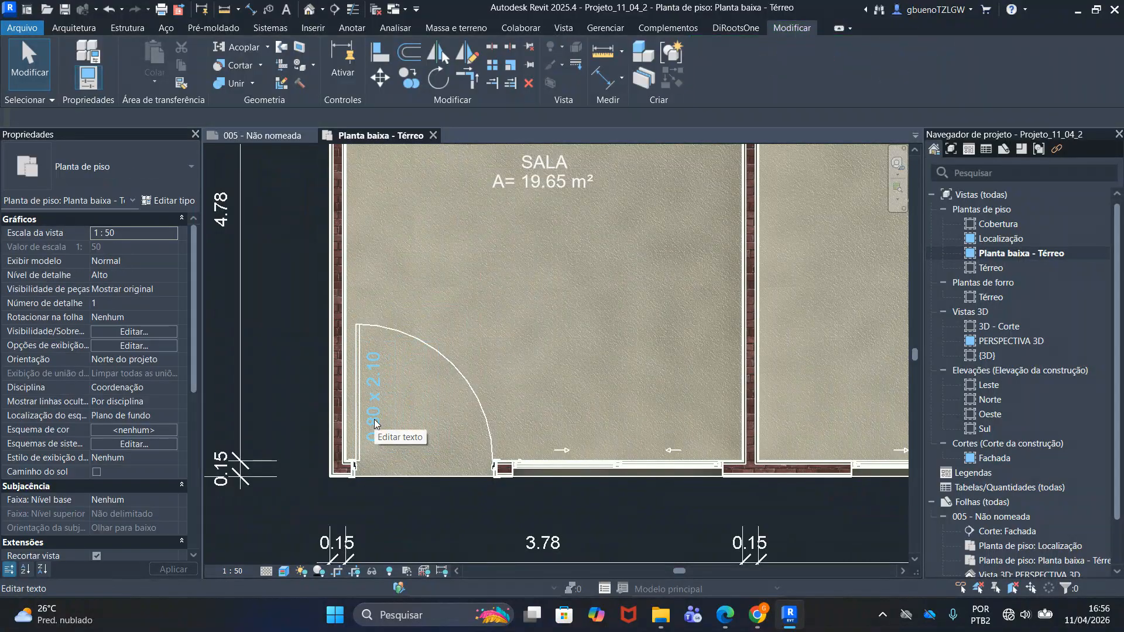
# Change the width in the vertical note of SALA's entrance door to 1.30
pyautogui.doubleClick(379, 409)
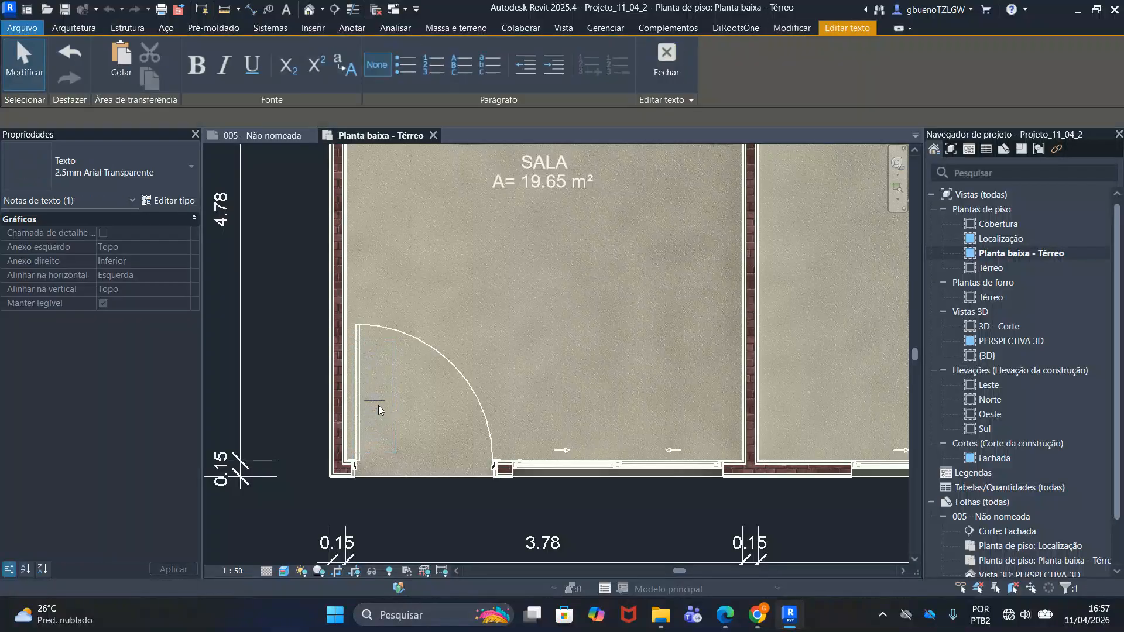
pyautogui.click(442, 307)
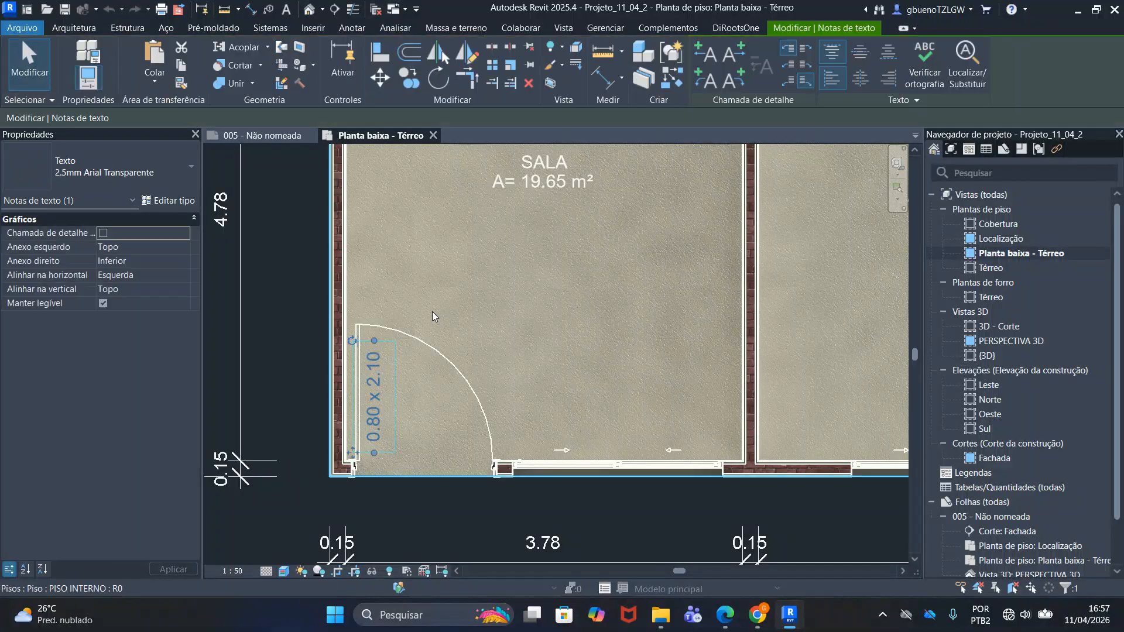
pyautogui.doubleClick(374, 415)
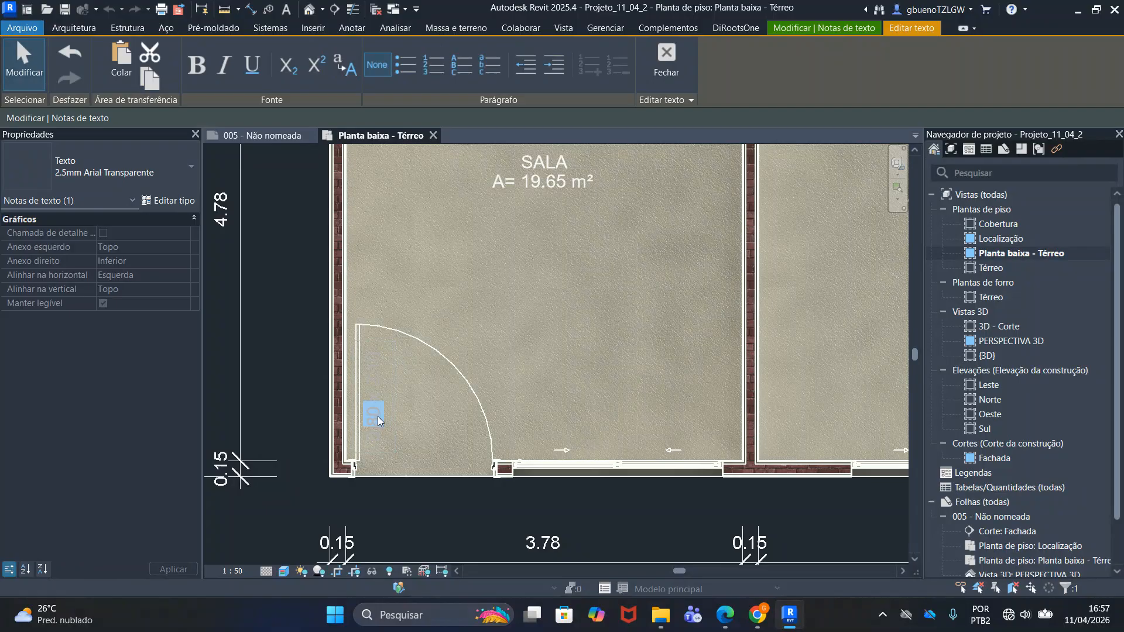
pyautogui.press('Delete')
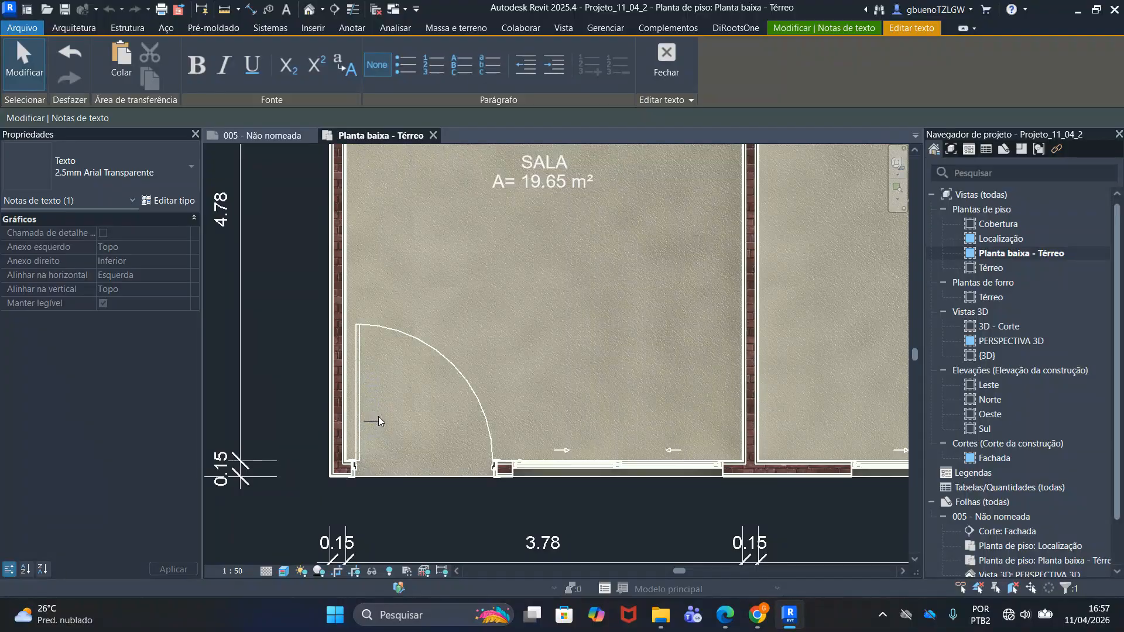
pyautogui.write('13')
pyautogui.click(514, 329)
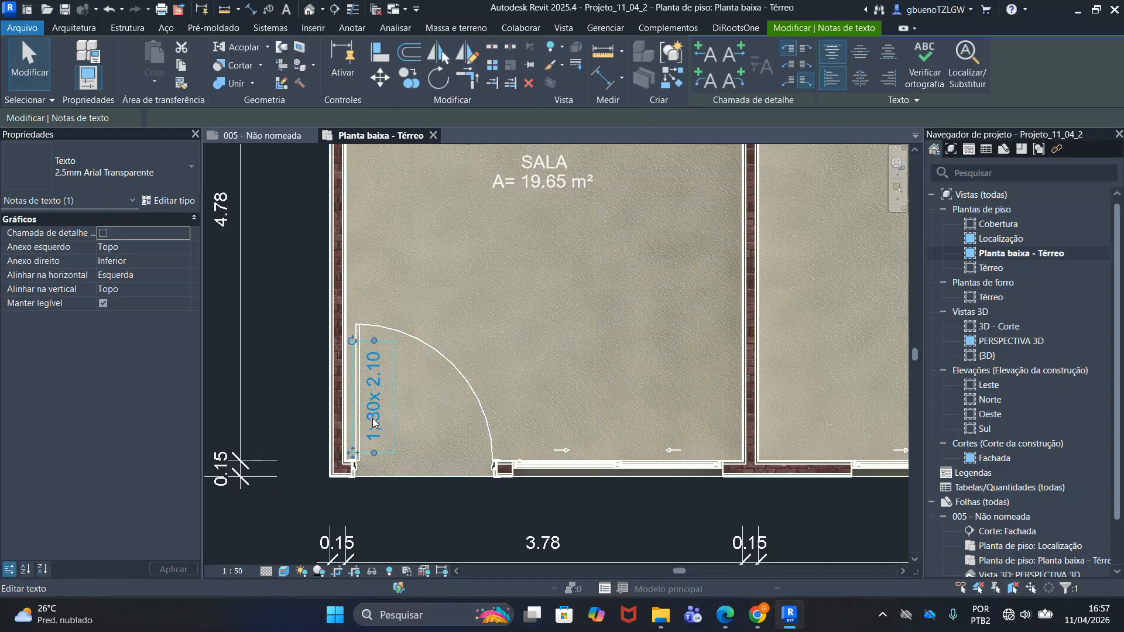
# Correct the punctuation and spacing of SALA's entrance door note so that it reads 1.30 x 2.10
pyautogui.scroll(8, 371, 434)
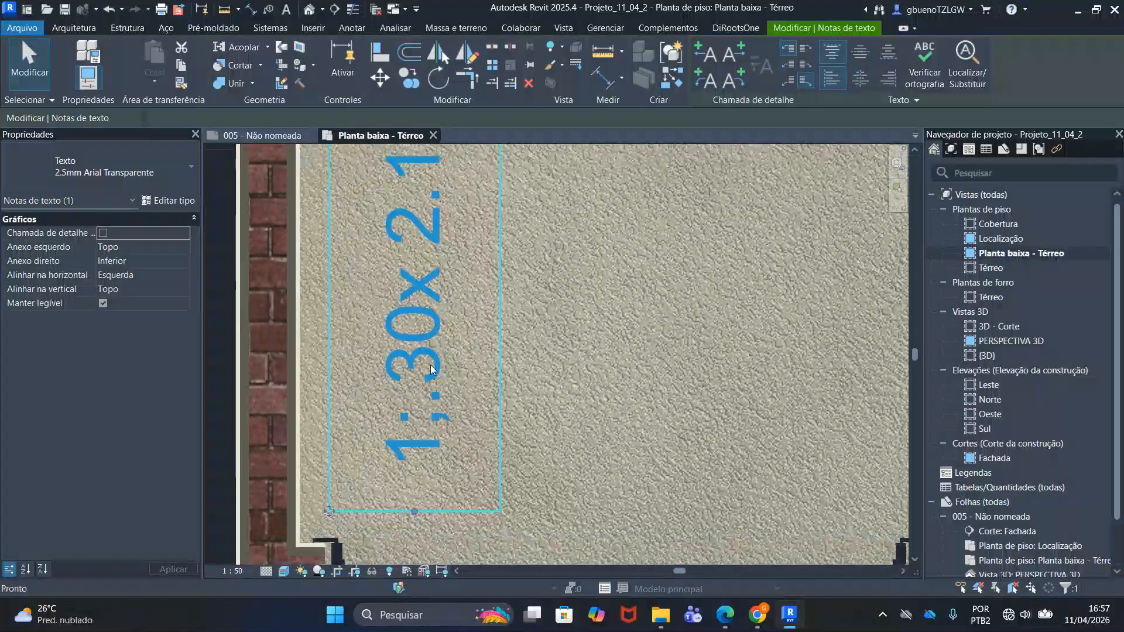
pyautogui.doubleClick(374, 418)
pyautogui.click(419, 409)
pyautogui.moveTo(420, 397); pyautogui.dragTo(416, 438)
pyautogui.press('BackSpace')
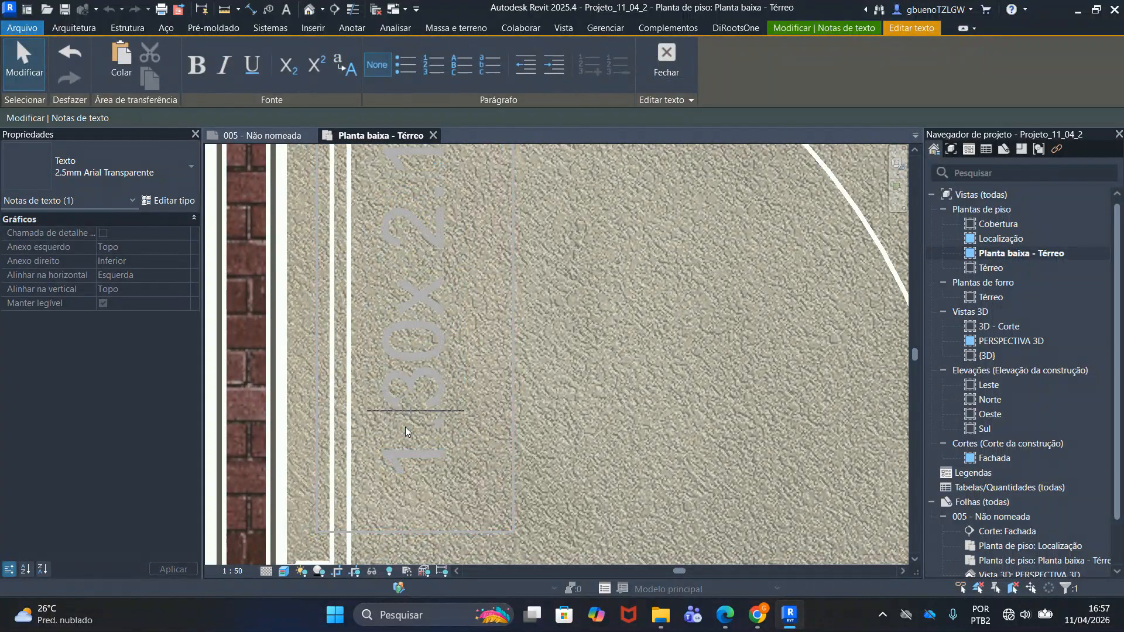
pyautogui.click(420, 321)
pyautogui.click(595, 311)
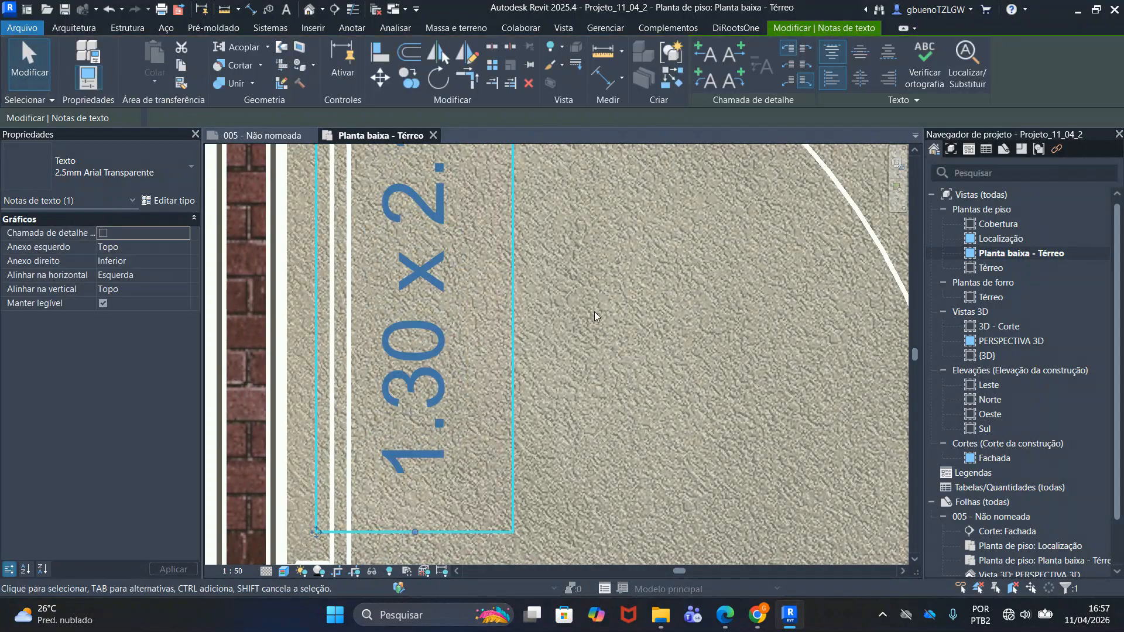
pyautogui.scroll(-5, 616, 385)
pyautogui.press('Escape')
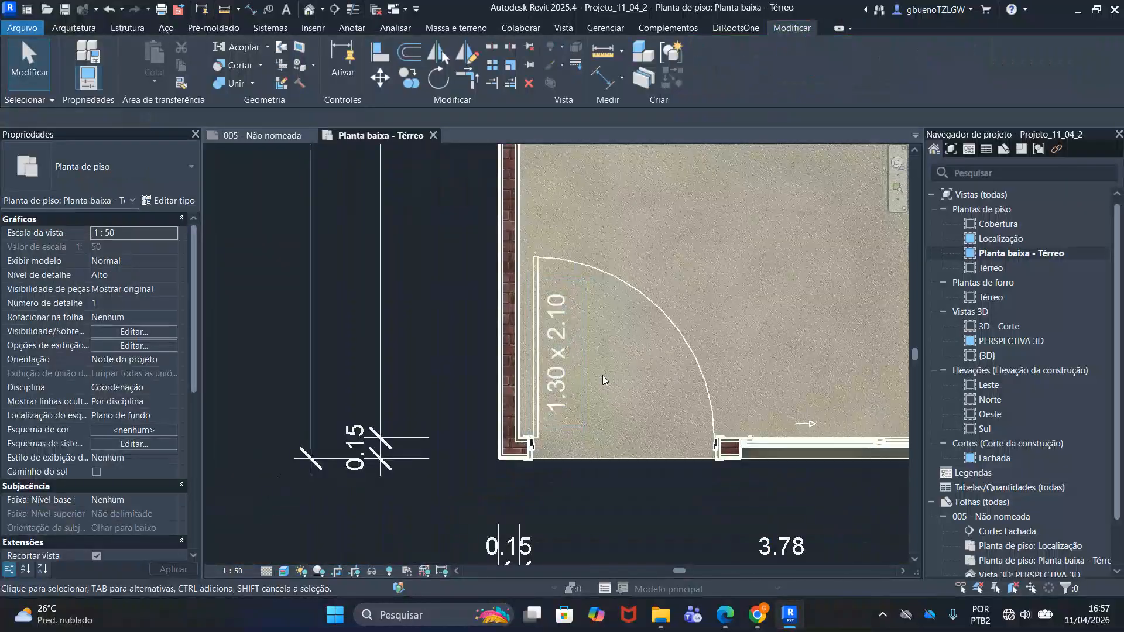
# Look over the room labels, door notes, dimensions and windows across the whole ground floor plan
pyautogui.scroll(-3, 613, 356)
pyautogui.moveTo(680, 301); pyautogui.dragTo(591, 393, button='middle')
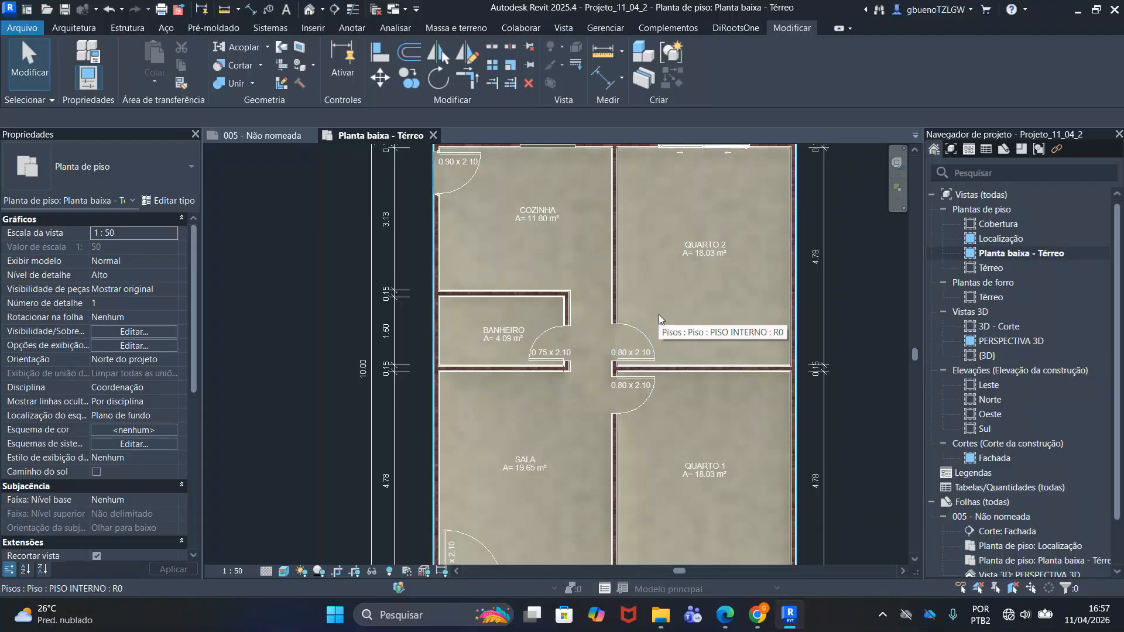
pyautogui.moveTo(717, 284); pyautogui.dragTo(691, 267, button='middle')
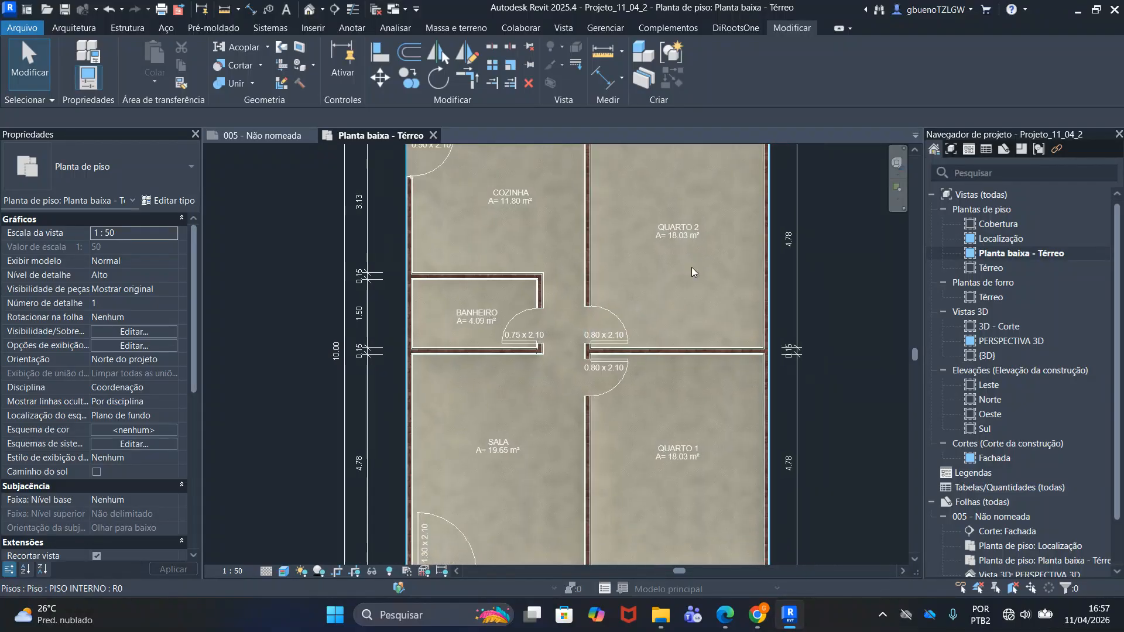
pyautogui.moveTo(700, 276); pyautogui.dragTo(645, 274, button='middle')
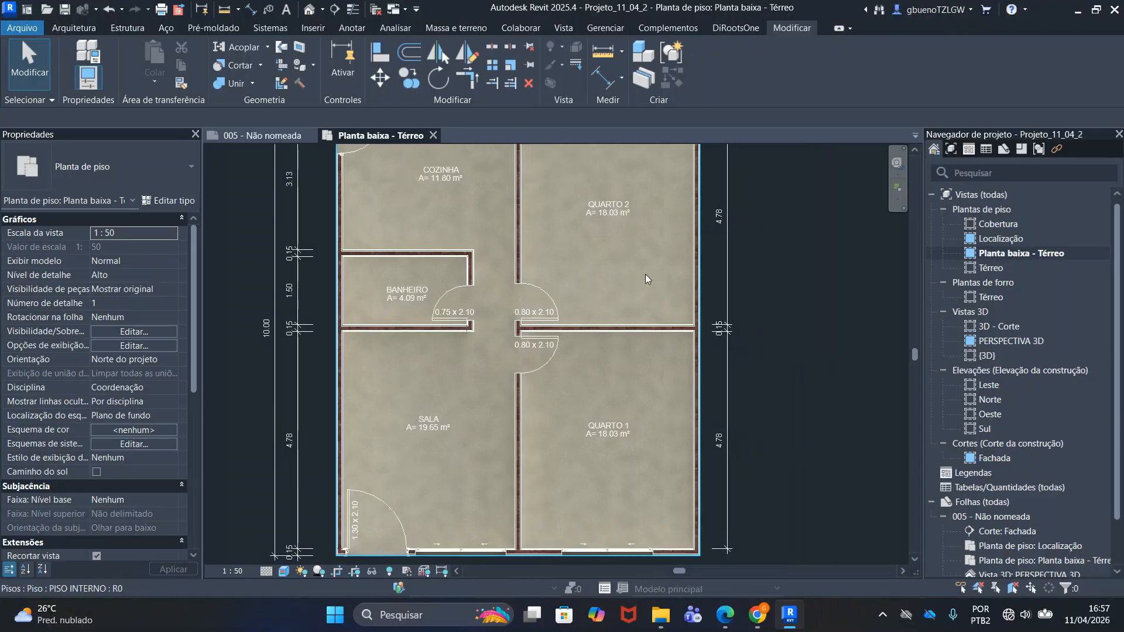
pyautogui.scroll(-1, 645, 273)
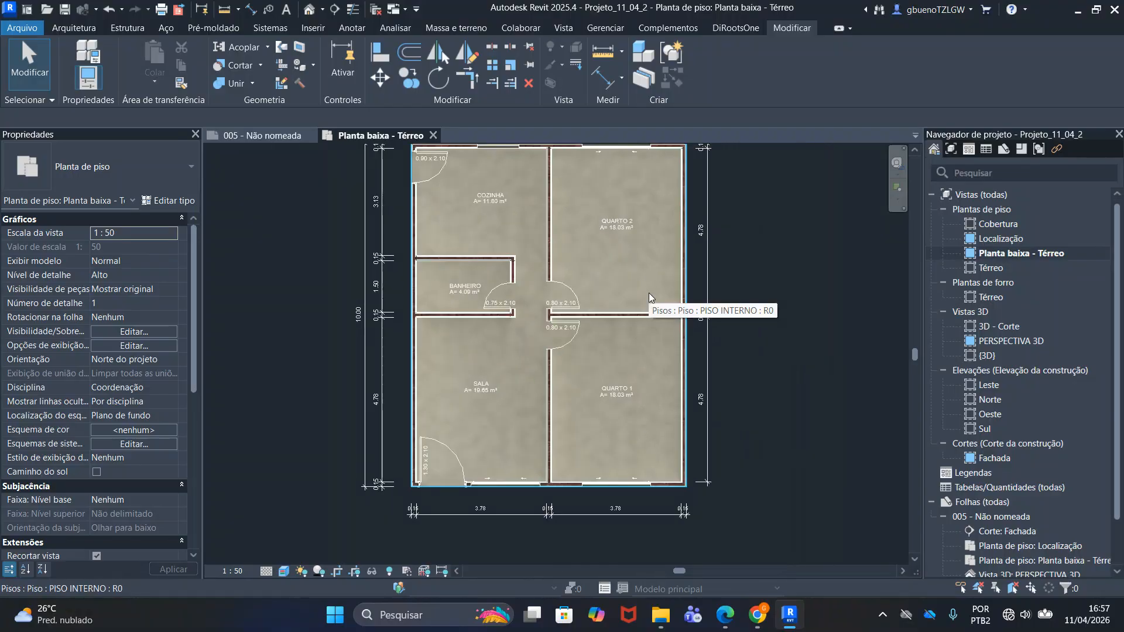
pyautogui.moveTo(653, 205); pyautogui.dragTo(658, 230, button='middle')
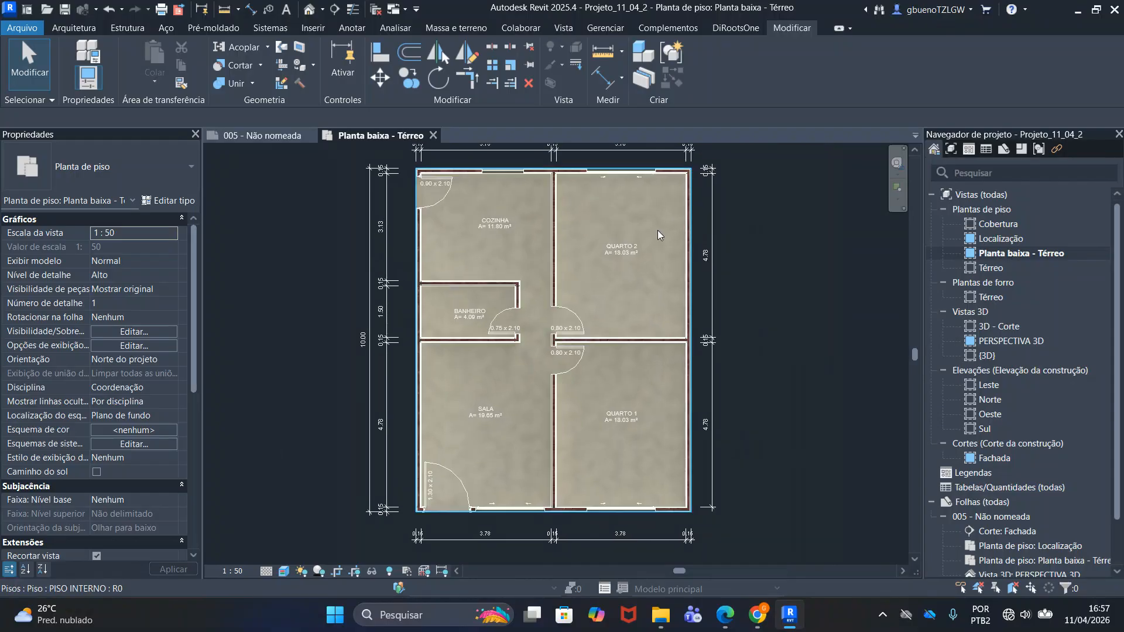
pyautogui.scroll(3, 444, 314)
pyautogui.scroll(-3, 445, 318)
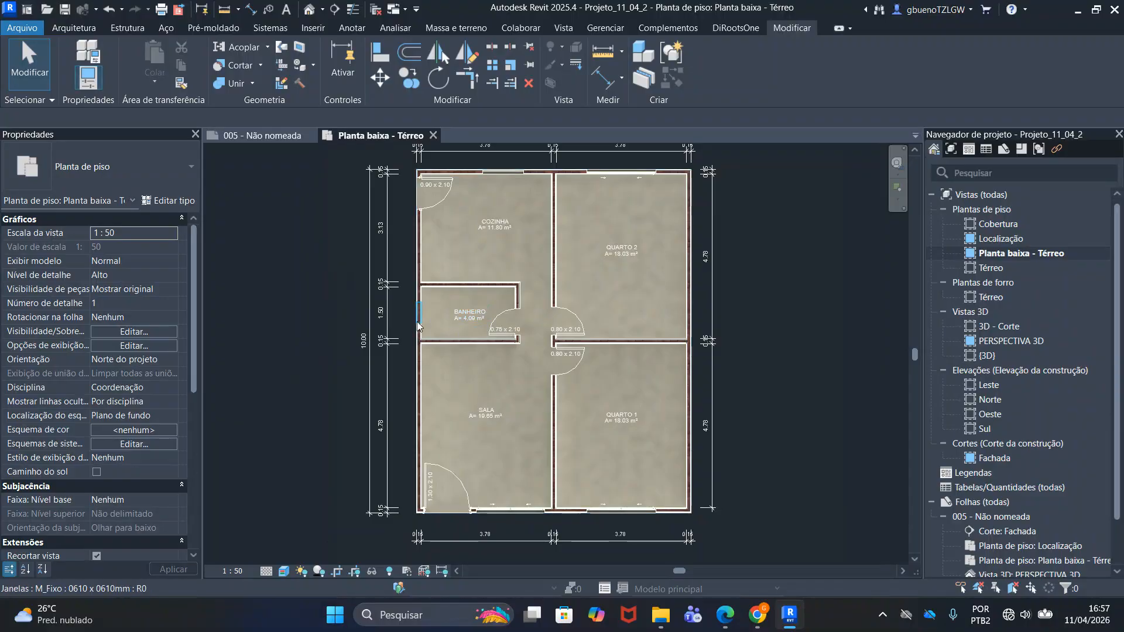
pyautogui.scroll(2, 421, 316)
pyautogui.scroll(-4, 465, 315)
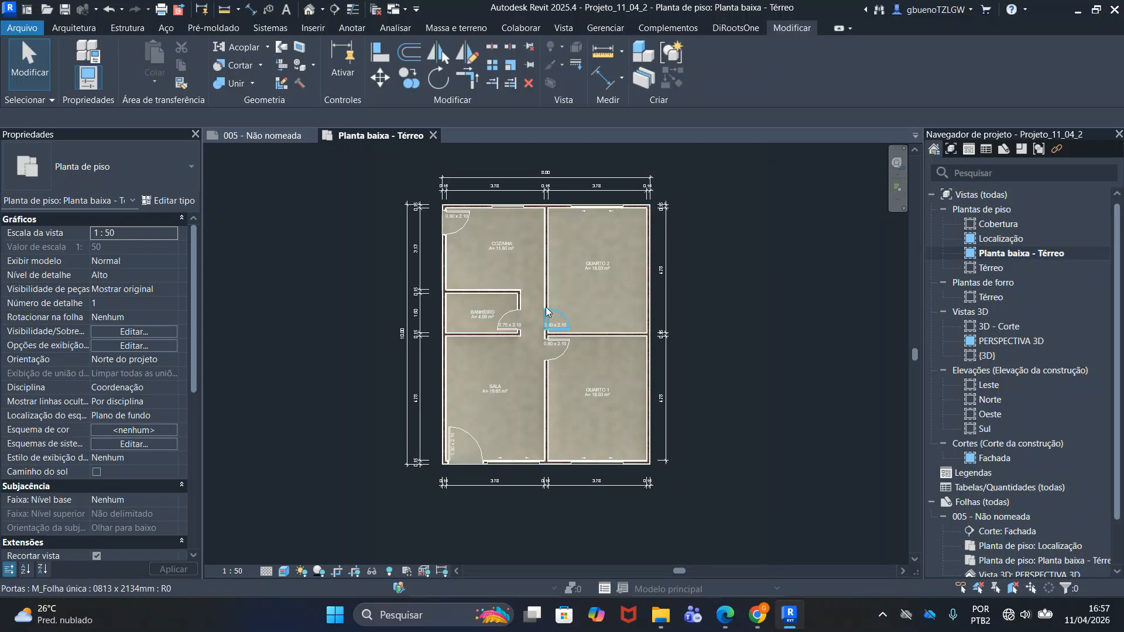
# Inspect the sill height and type of the window in BANHEIRO's exterior wall
pyautogui.scroll(3, 465, 328)
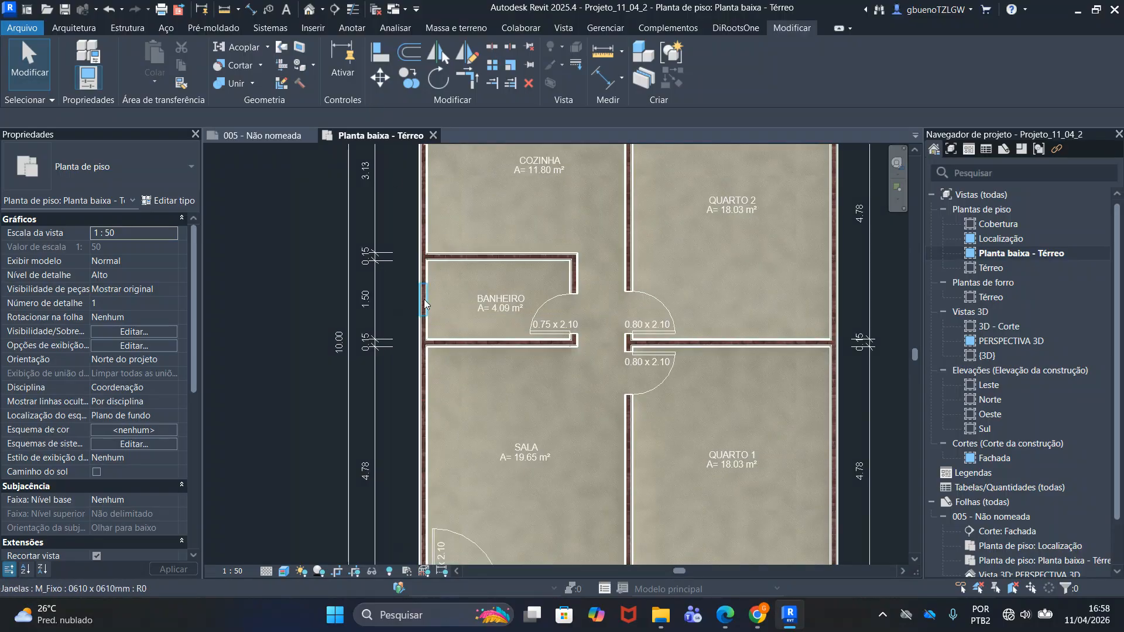
pyautogui.click(426, 302)
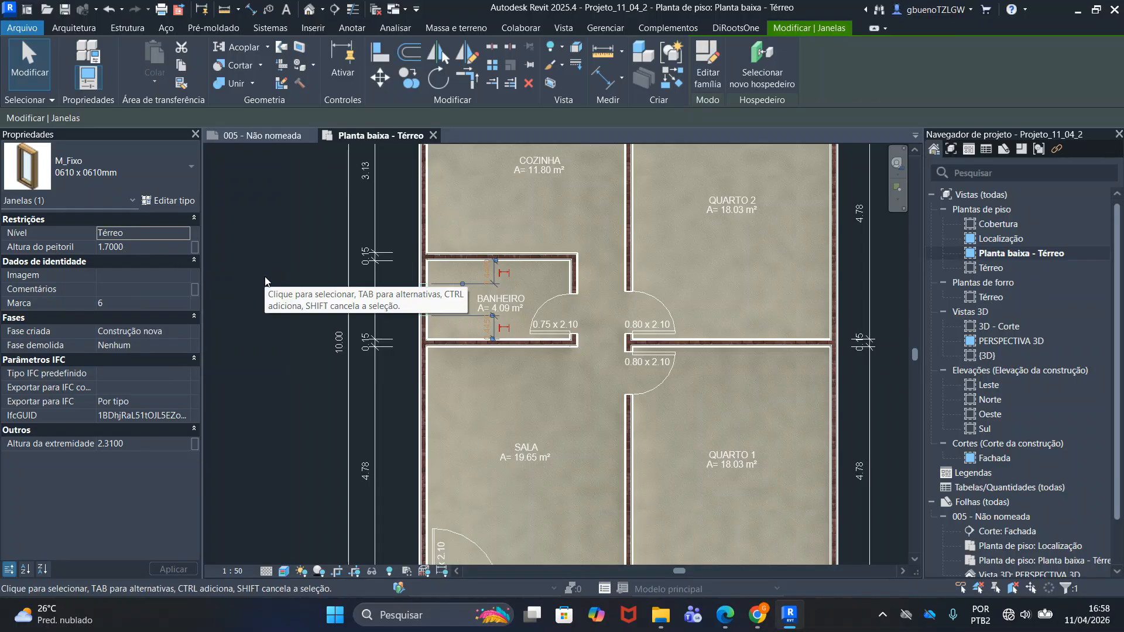
pyautogui.press('Escape')
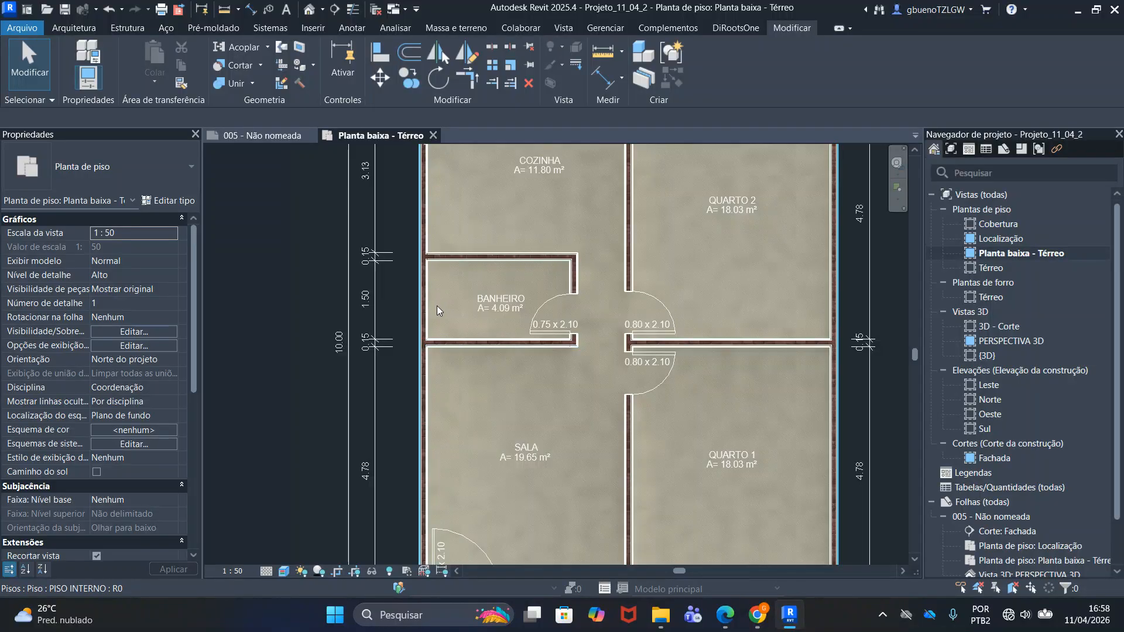
pyautogui.scroll(-2, 393, 346)
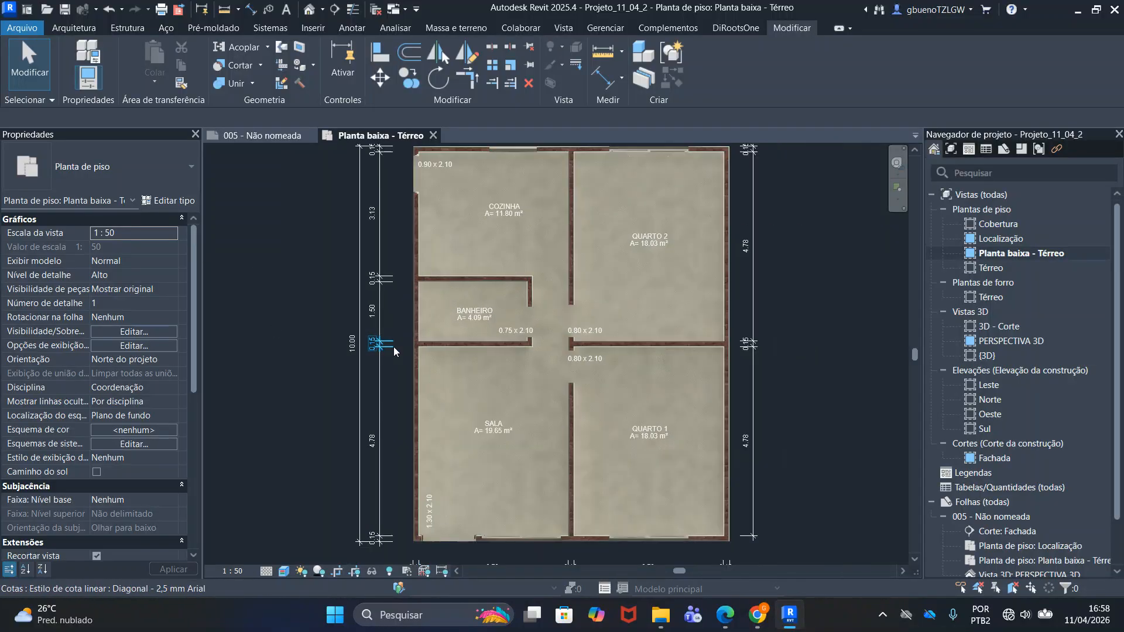
pyautogui.click(418, 313)
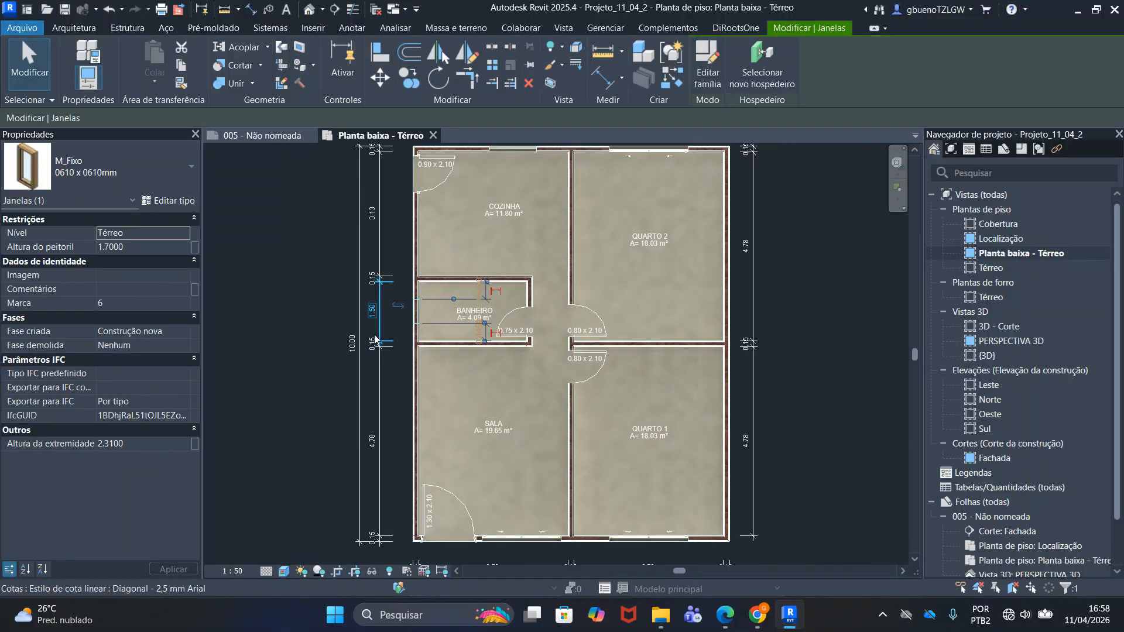
pyautogui.press('Escape')
pyautogui.scroll(-2, 586, 251)
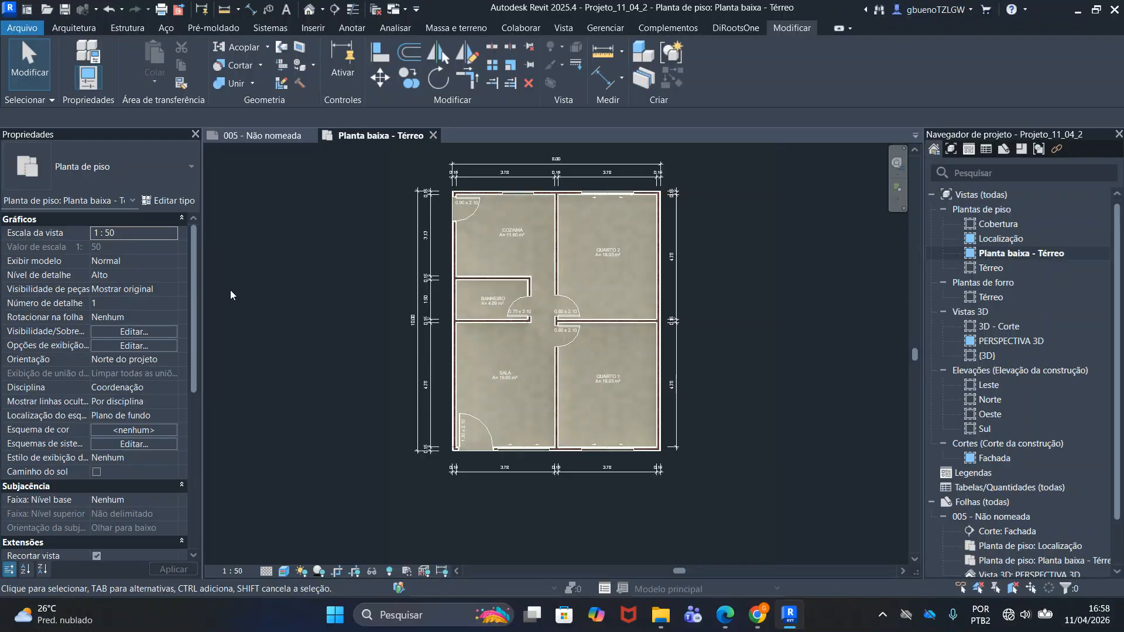
# Set the cut plane offset in the floor plan's view range to 1.75 and apply it
pyautogui.moveTo(194, 265); pyautogui.dragTo(192, 379)
pyautogui.click(136, 360)
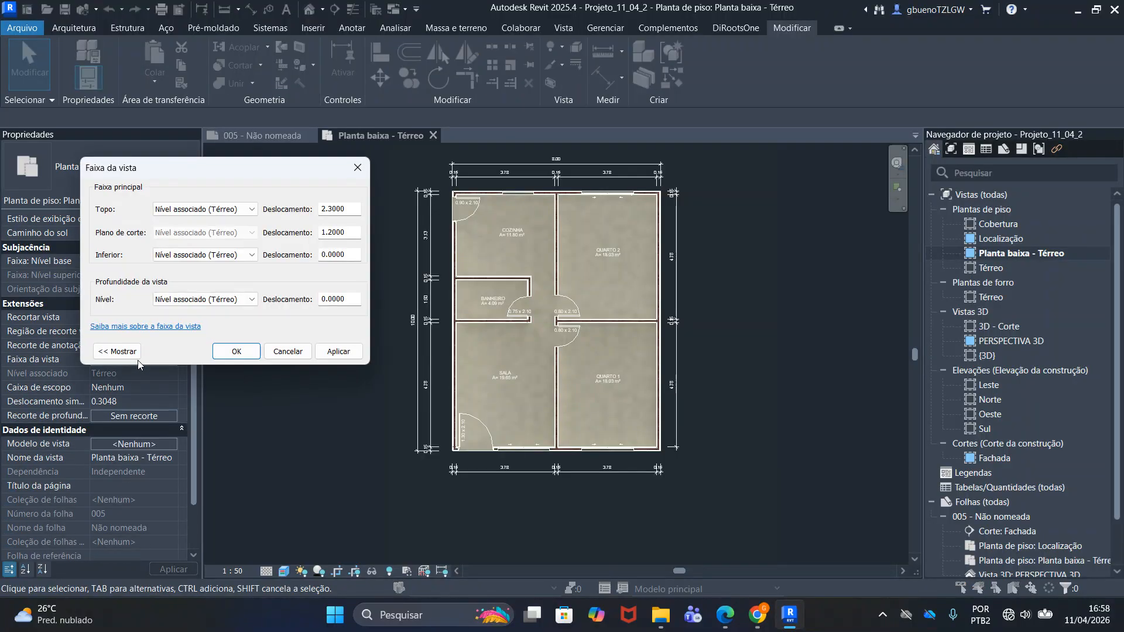
pyautogui.click(350, 233)
pyautogui.doubleClick(356, 234)
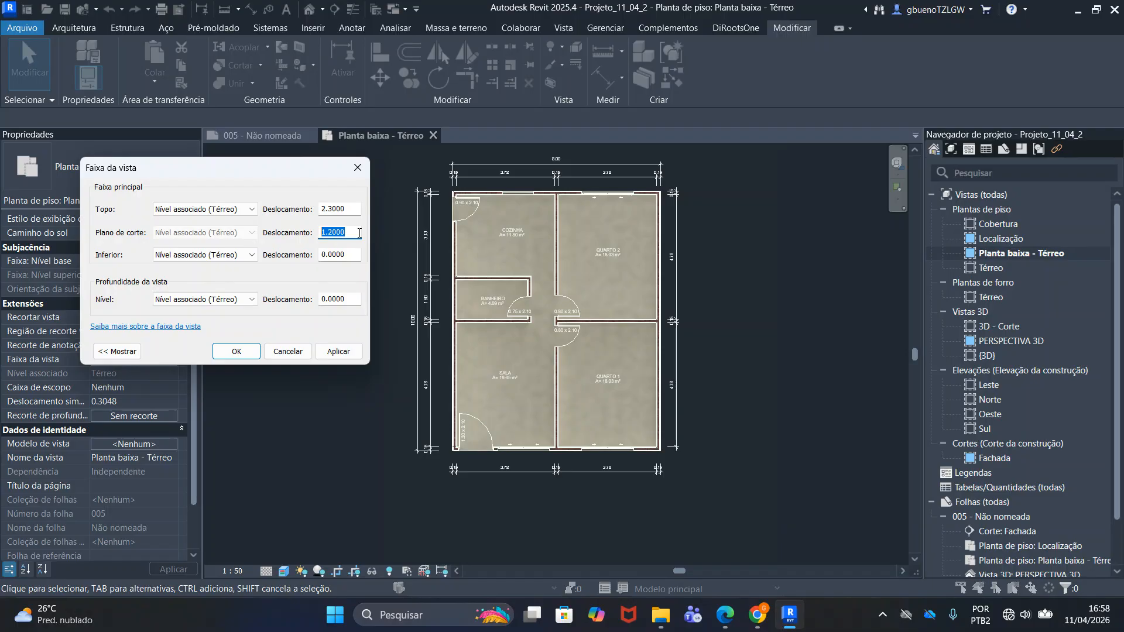
pyautogui.write('1.75')
pyautogui.click(339, 352)
pyautogui.click(218, 353)
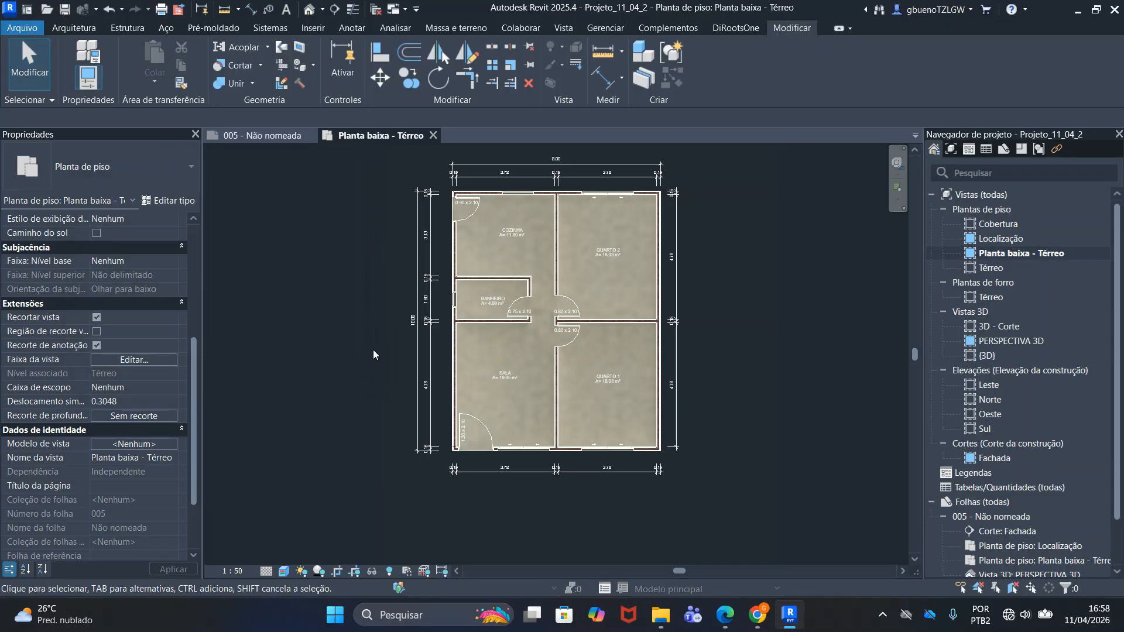
# Check how BANHEIRO's window displays in its wall and examine the plan's other exterior windows
pyautogui.scroll(4, 523, 273)
pyautogui.click(514, 287)
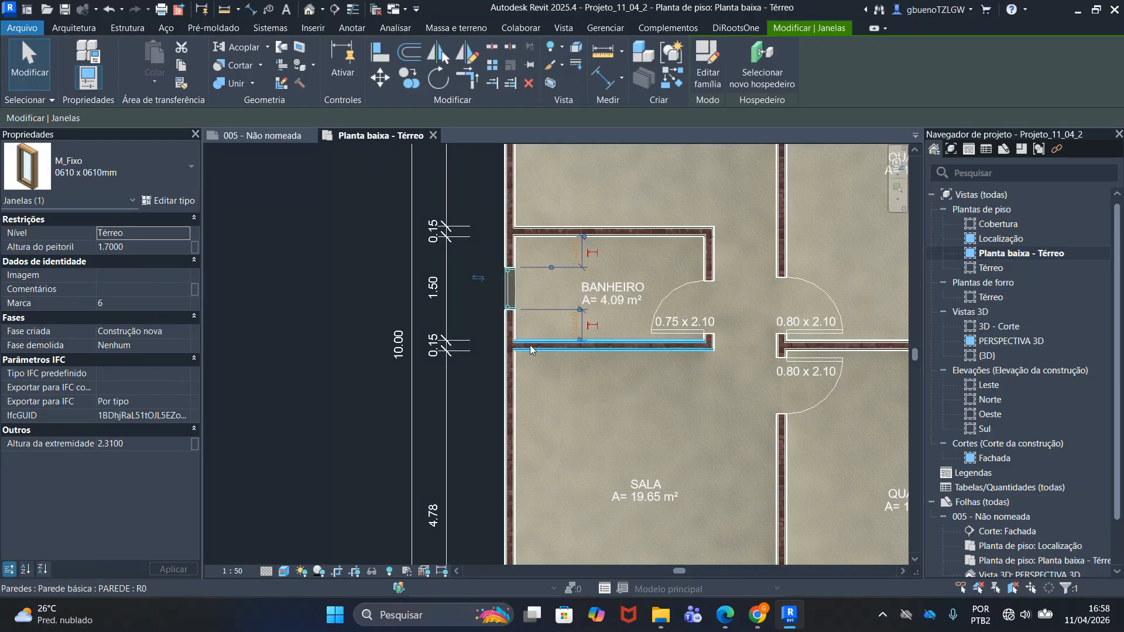
pyautogui.click(345, 309)
pyautogui.scroll(-4, 345, 305)
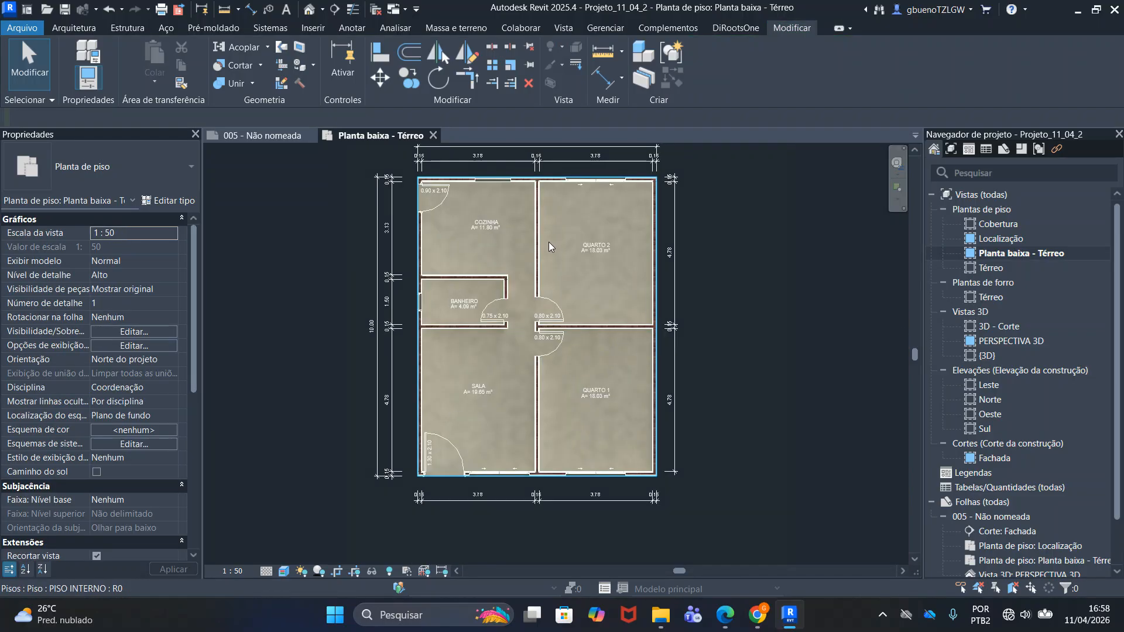
pyautogui.scroll(2, 522, 173)
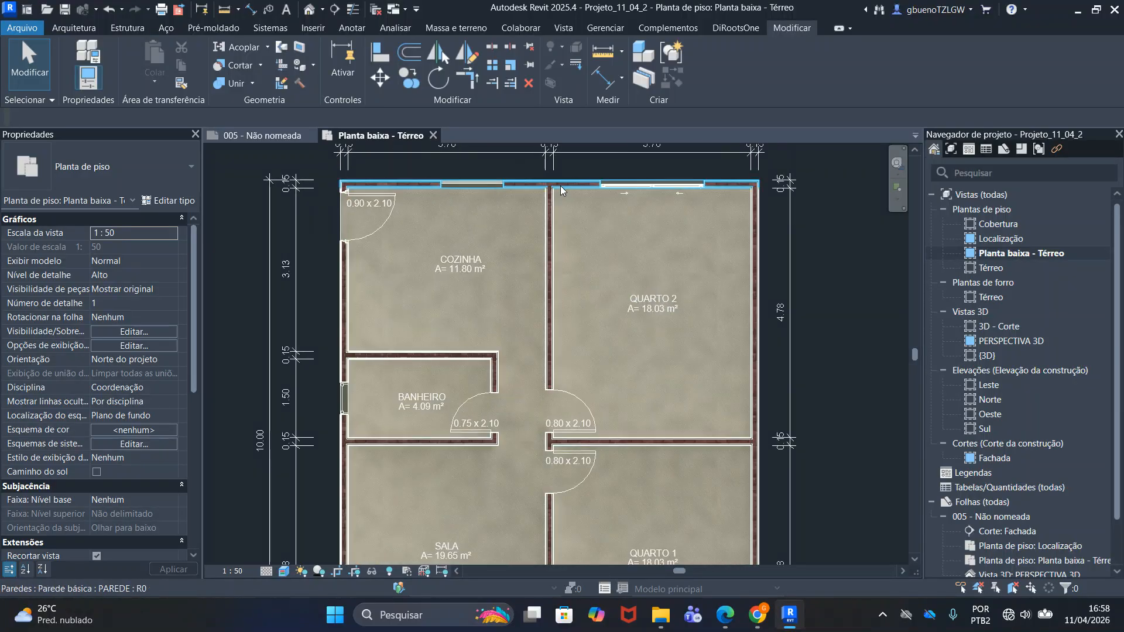
pyautogui.scroll(-2, 744, 209)
pyautogui.moveTo(834, 280); pyautogui.dragTo(790, 274, button='middle')
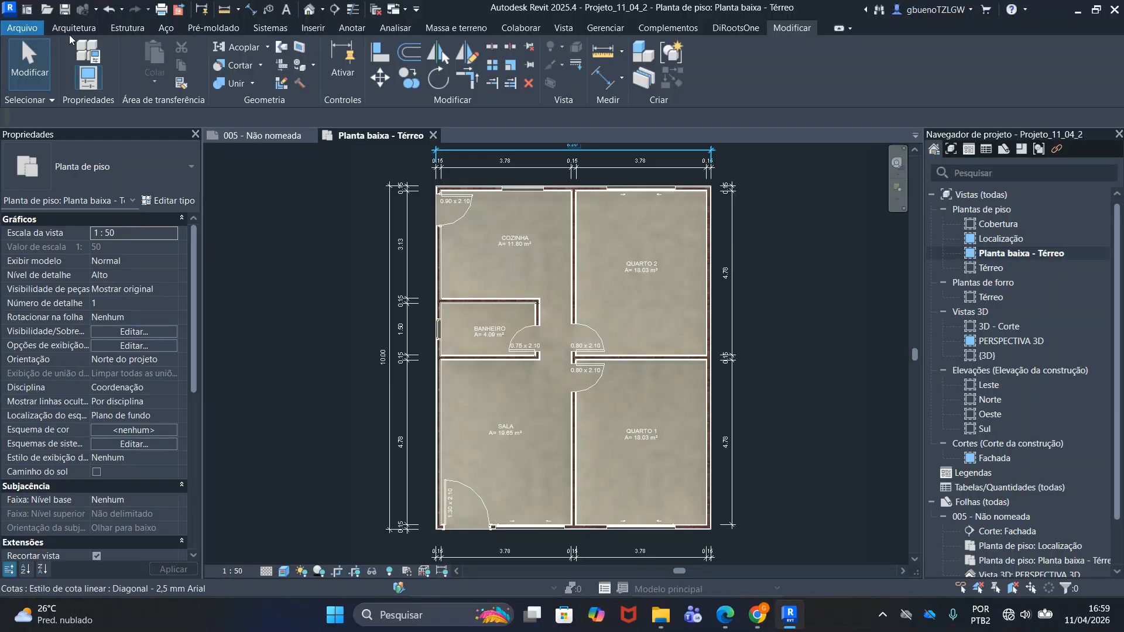
# Place a 2.5mm Arial text note reading "1.2 x 1.0 / 1.1" just outside COZINHA's exterior window
pyautogui.click(352, 28)
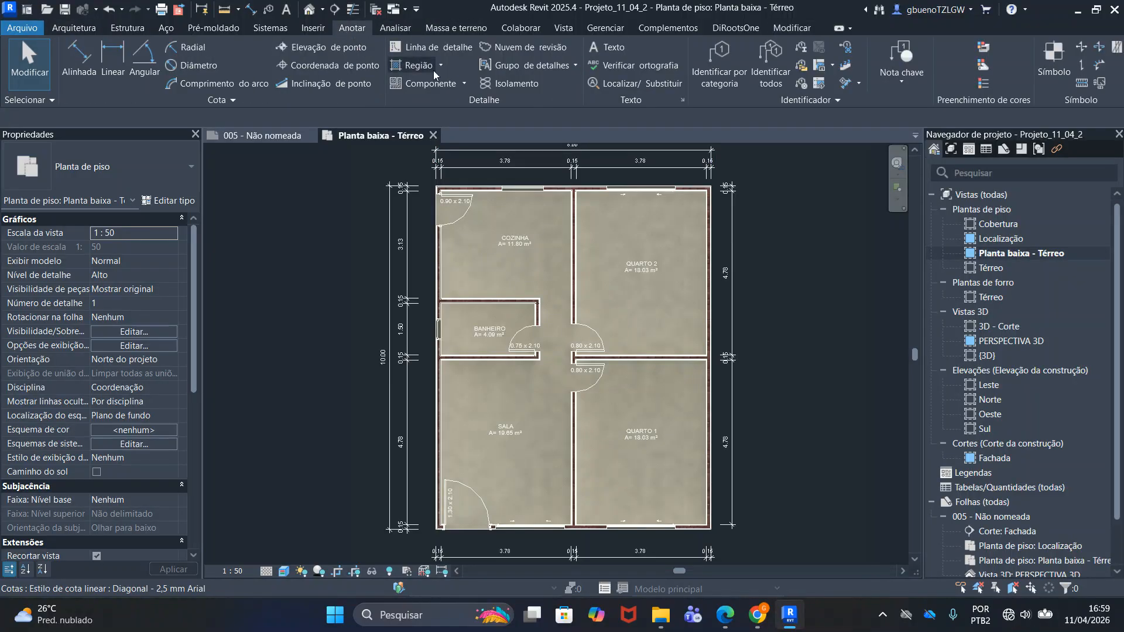
pyautogui.click(612, 48)
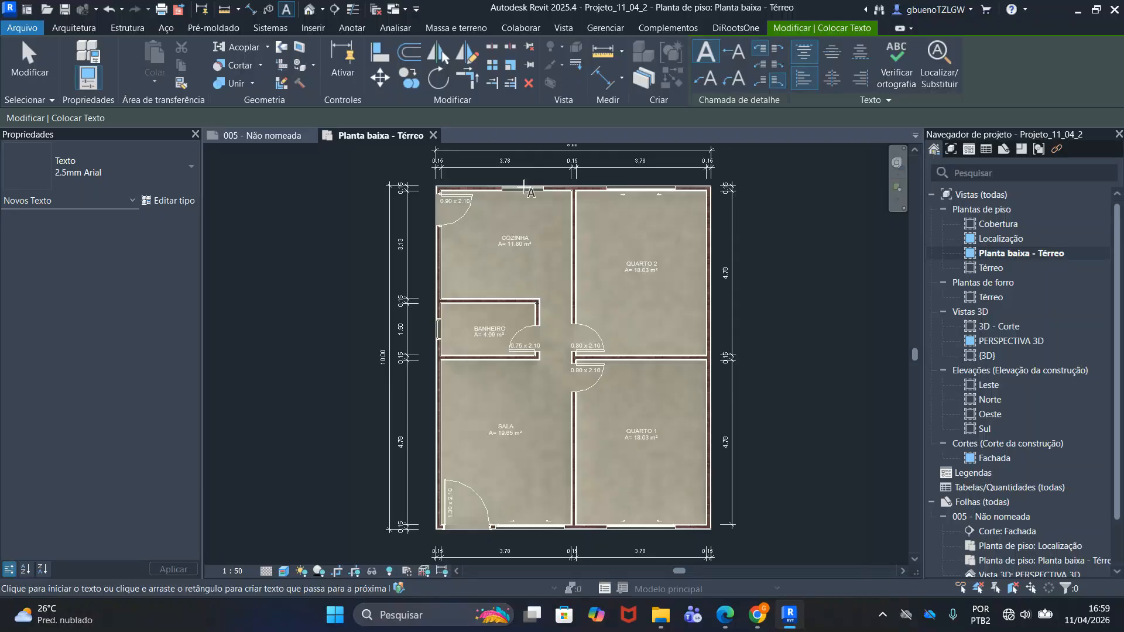
pyautogui.scroll(4, 517, 181)
pyautogui.moveTo(516, 181); pyautogui.dragTo(482, 244, button='middle')
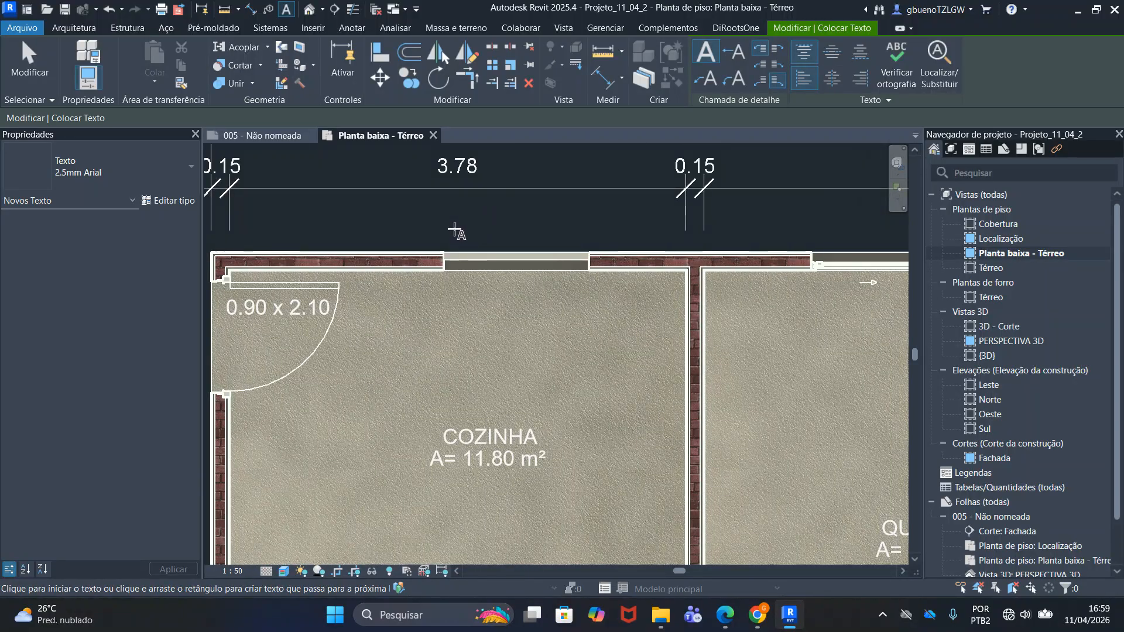
pyautogui.moveTo(455, 230); pyautogui.dragTo(484, 229)
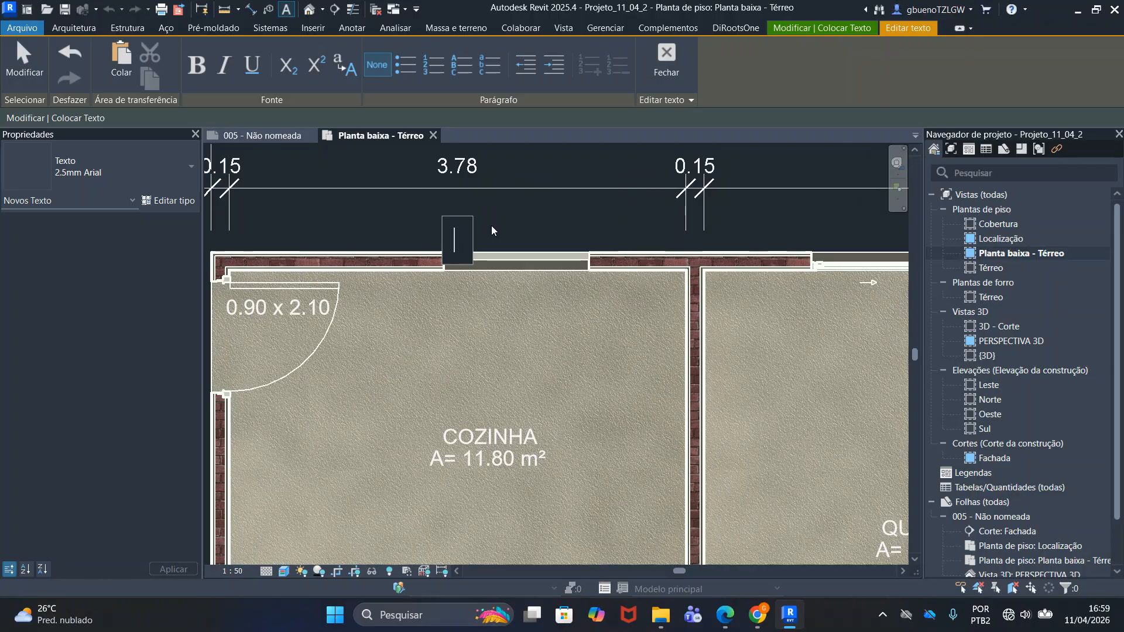
pyautogui.write('1.2 x 1.')
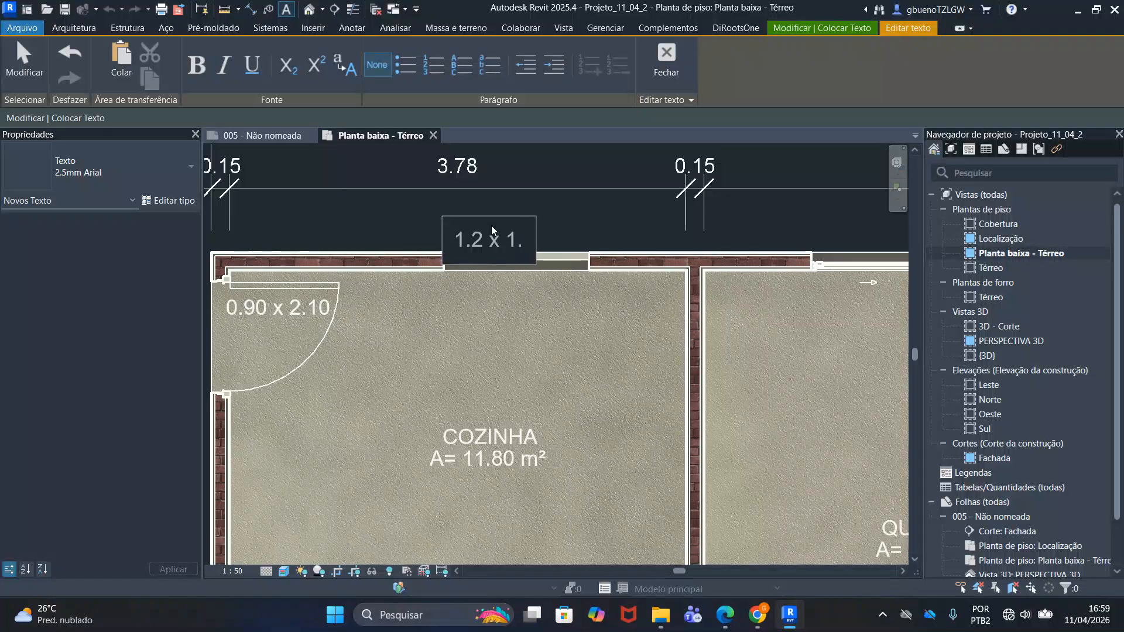
pyautogui.write('0')
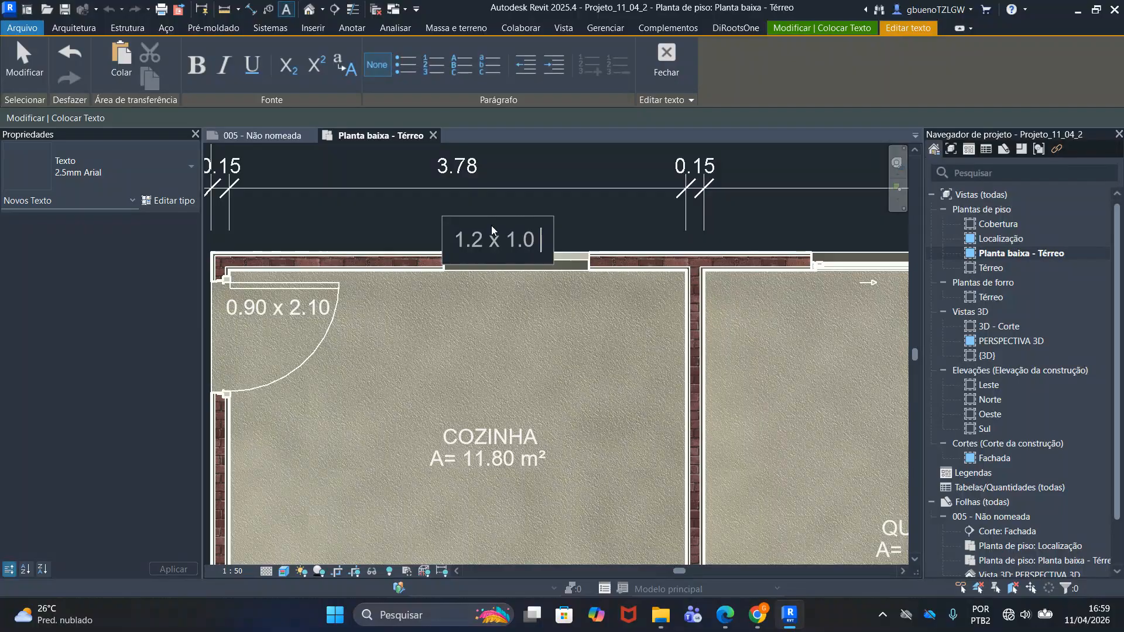
pyautogui.write(' / 1')
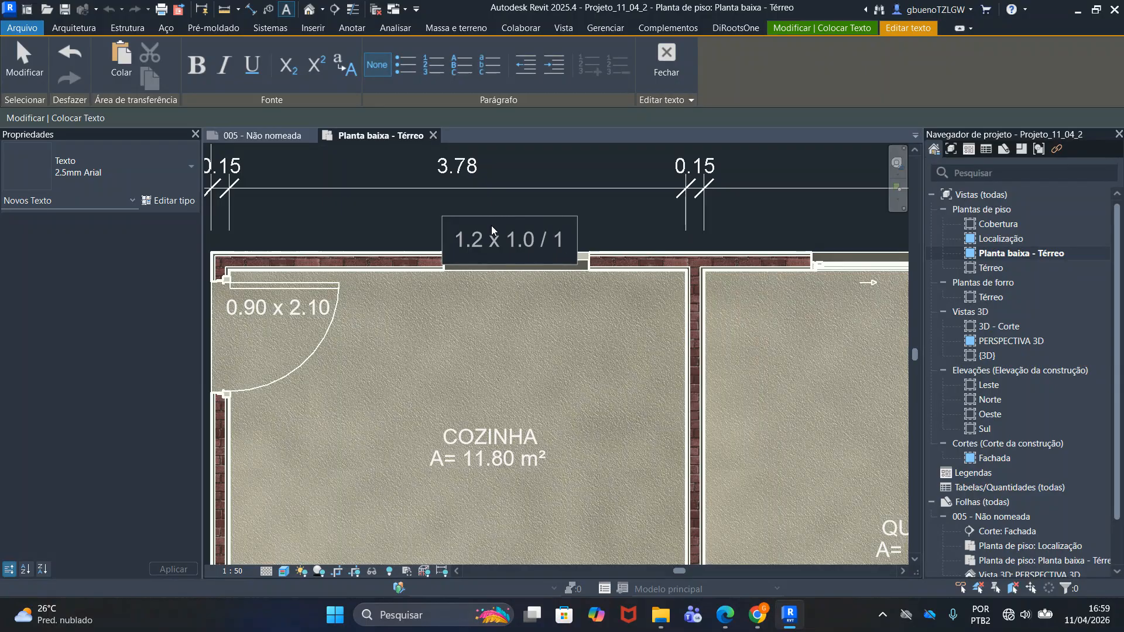
pyautogui.write('.1')
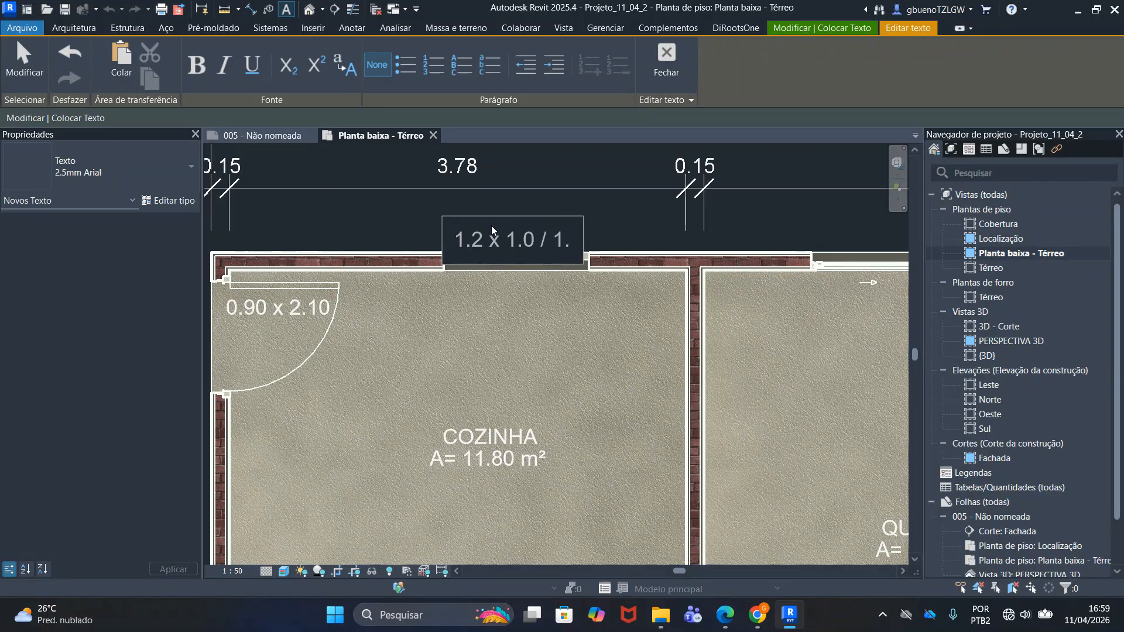
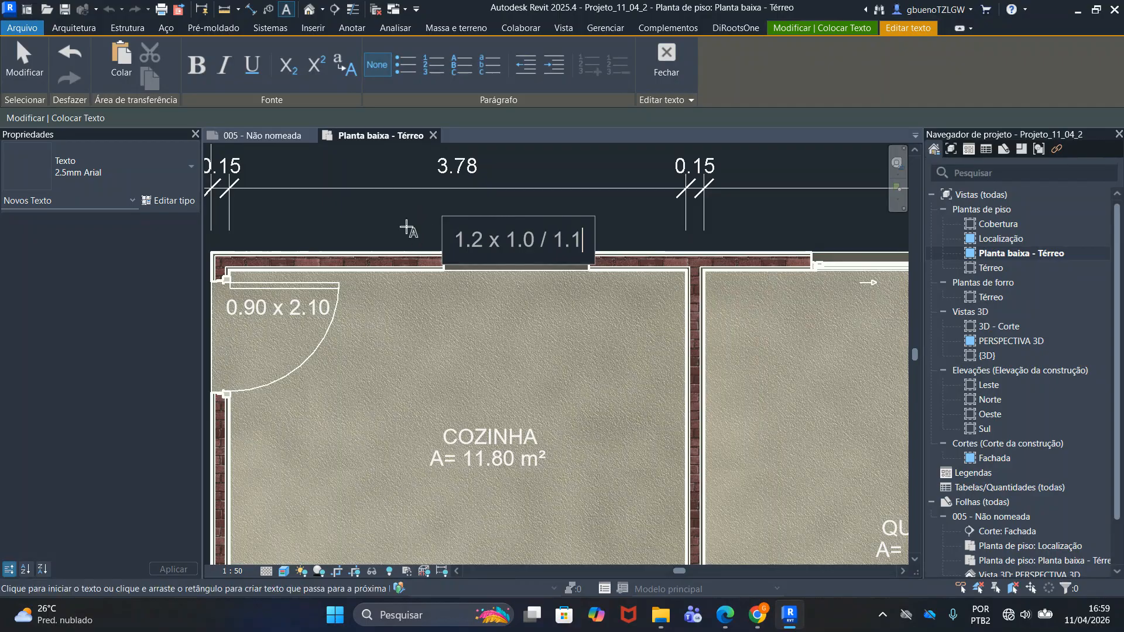
pyautogui.click(409, 228)
pyautogui.scroll(3, 557, 265)
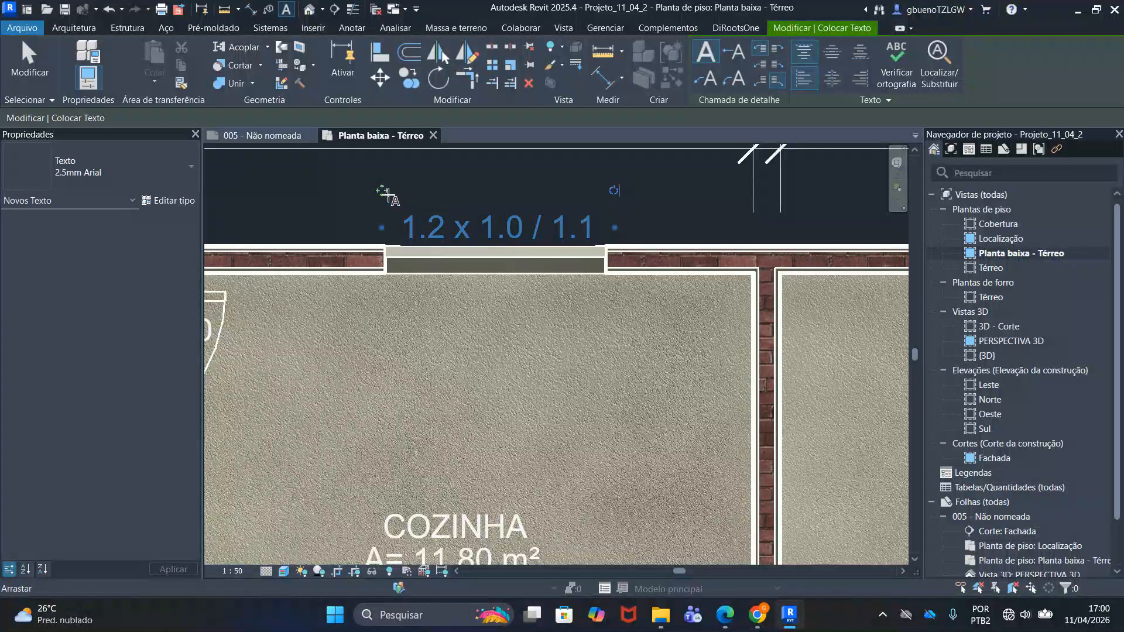
pyautogui.press('Escape')
pyautogui.press('Escape')
# Examine the window note at COZINHA and how it sits against the window opening
pyautogui.click(502, 230)
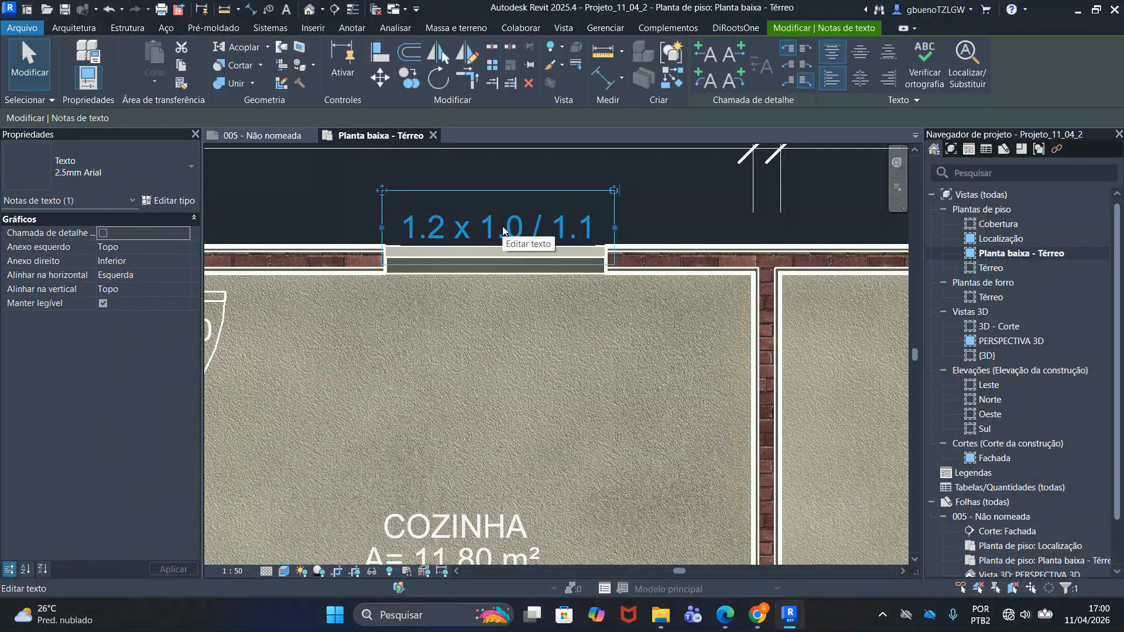
pyautogui.scroll(2, 504, 232)
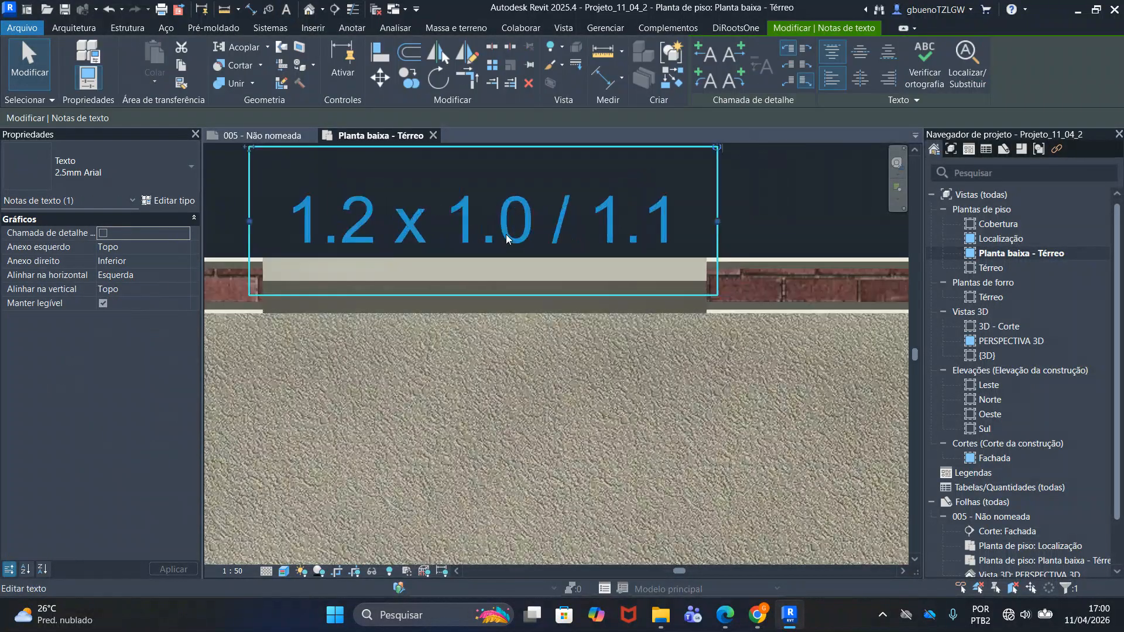
pyautogui.scroll(-2, 531, 228)
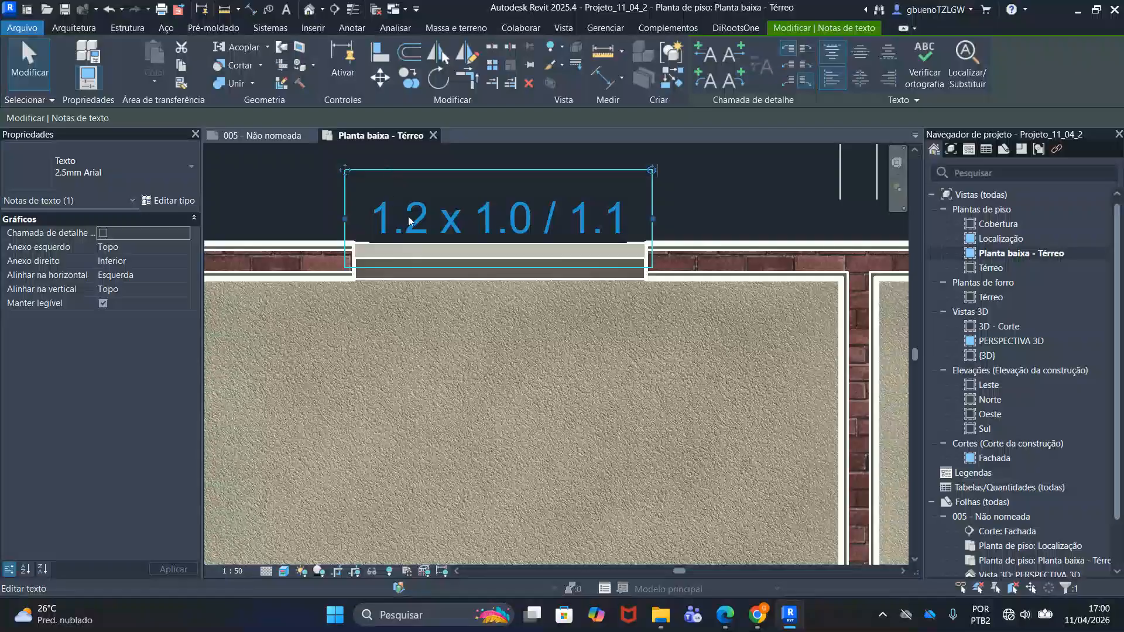
pyautogui.scroll(-1, 423, 234)
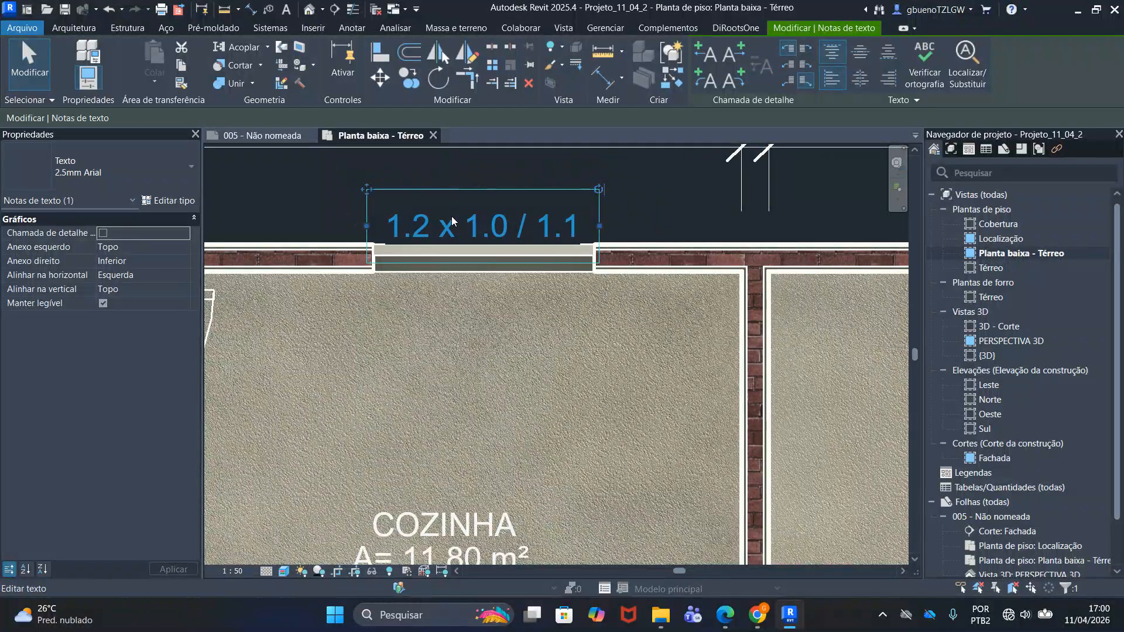
pyautogui.scroll(2, 363, 196)
pyautogui.scroll(-3, 542, 251)
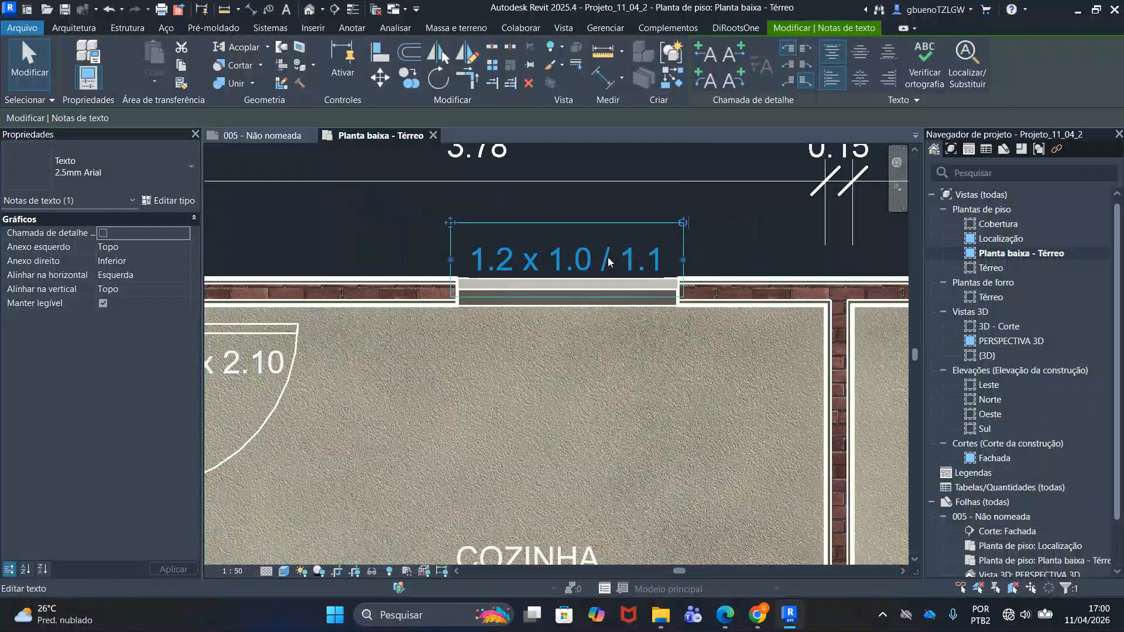
pyautogui.scroll(-3, 697, 296)
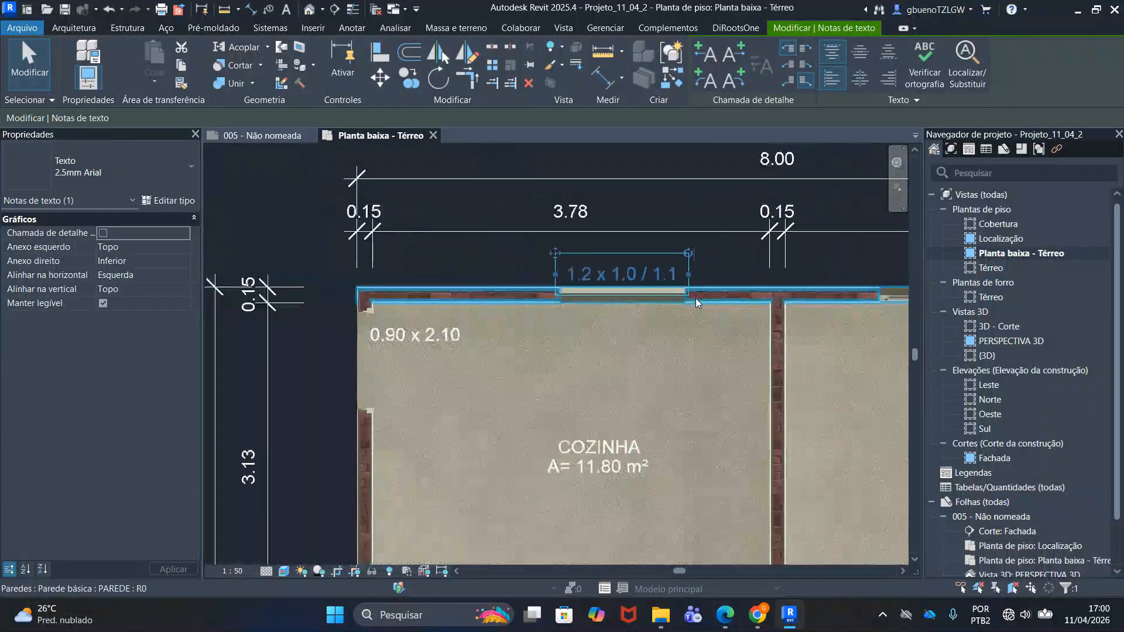
pyautogui.click(722, 269)
# Copy COZINHA's window note horizontally to the outside of QUARTO 2's exterior window
pyautogui.moveTo(722, 270); pyautogui.dragTo(531, 273, button='middle')
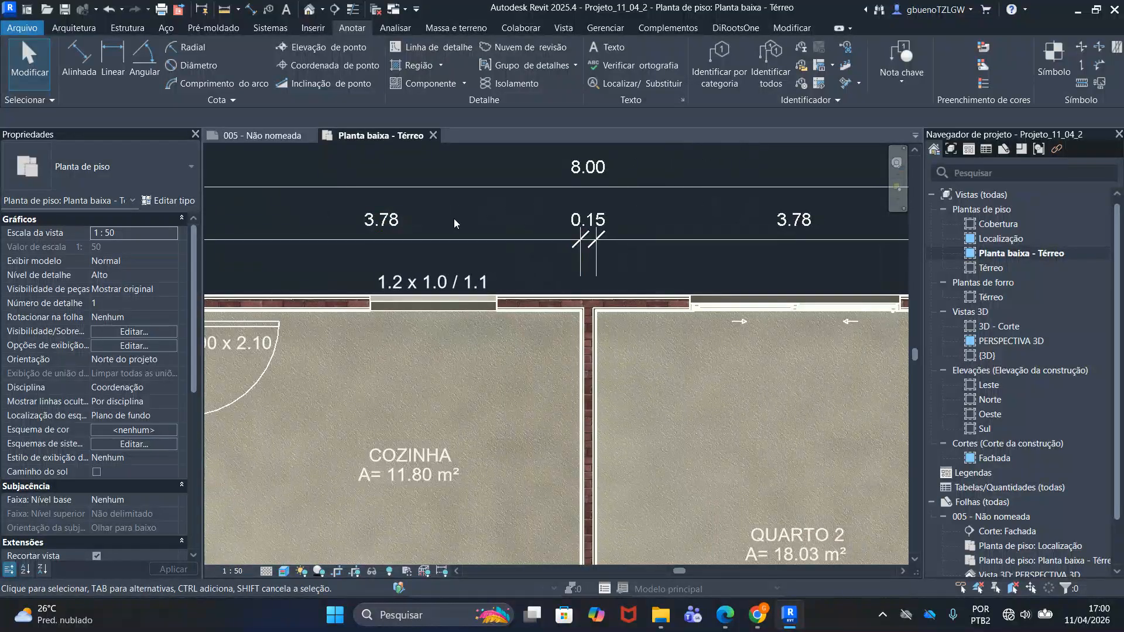
pyautogui.click(424, 273)
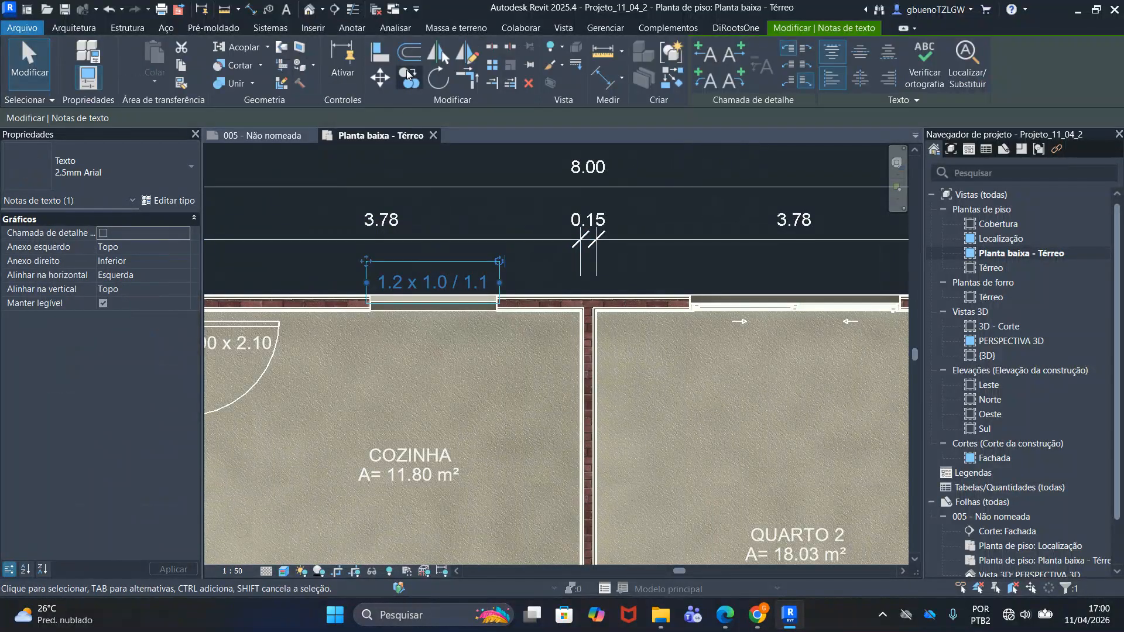
pyautogui.click(409, 74)
pyautogui.click(366, 260)
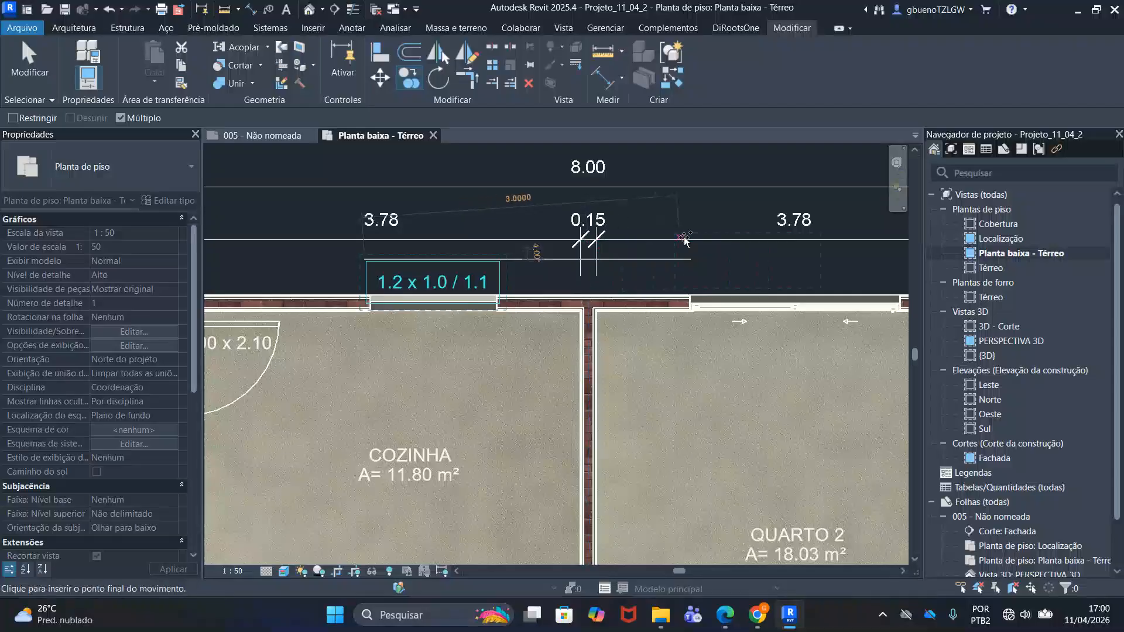
pyautogui.click(724, 260)
pyautogui.moveTo(740, 286); pyautogui.dragTo(594, 291, button='middle')
pyautogui.press('Escape')
pyautogui.press('Escape')
pyautogui.scroll(2, 666, 280)
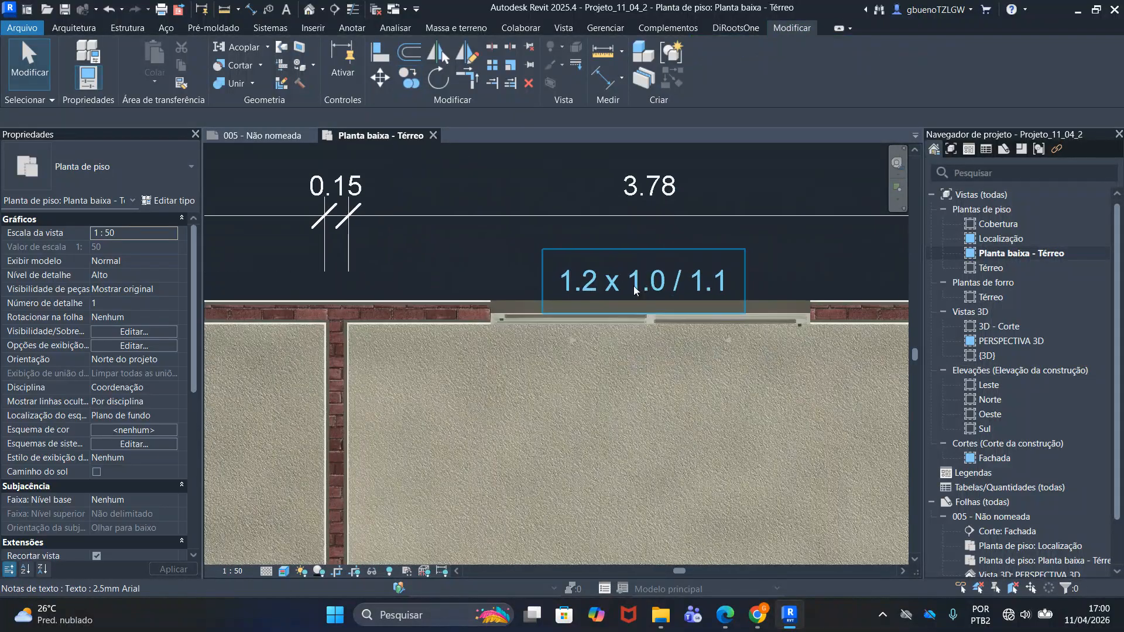
# Change the window size in QUARTO 2's copied note to 2.0 x 1.5
pyautogui.doubleClick(713, 282)
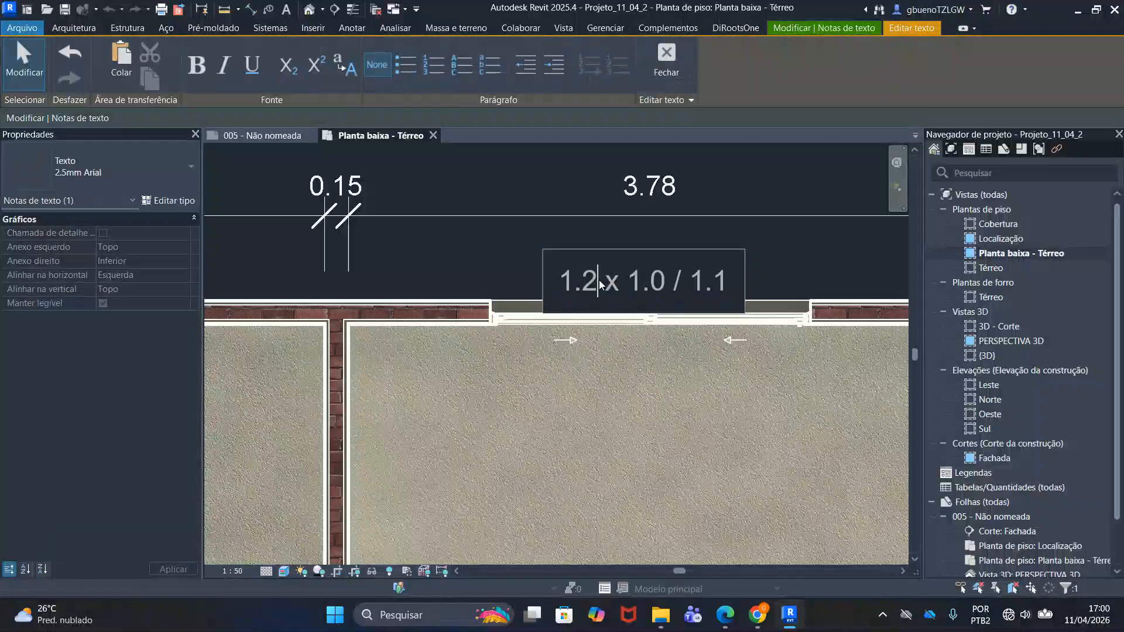
pyautogui.press('BackSpace')
pyautogui.press('BackSpace')
pyautogui.press('BackSpace')
pyautogui.write('2')
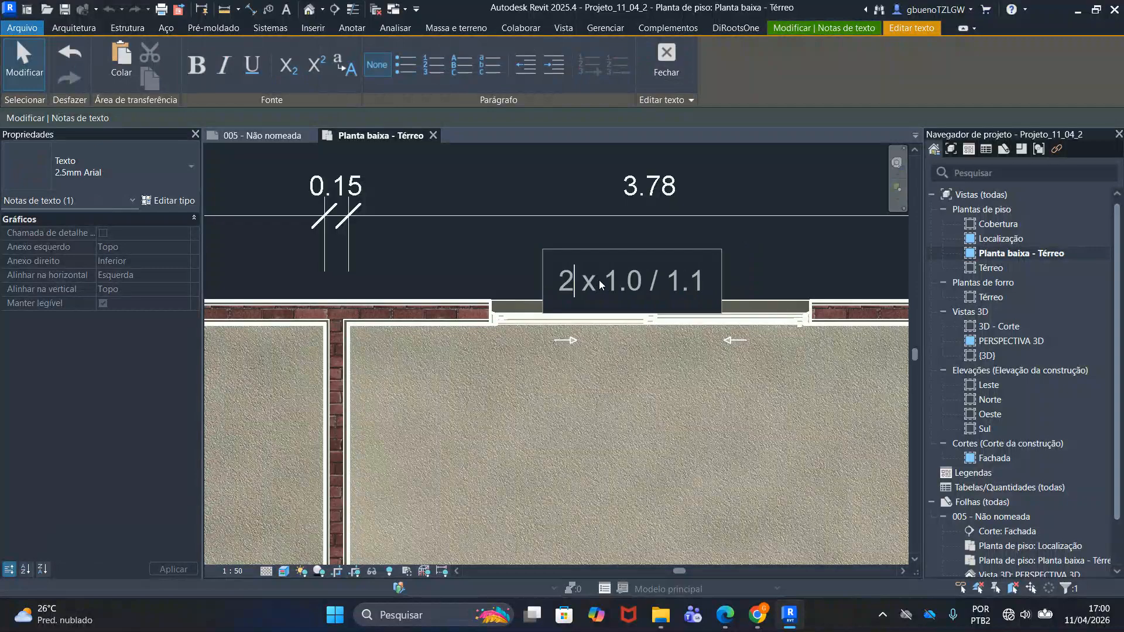
pyautogui.write('.0x')
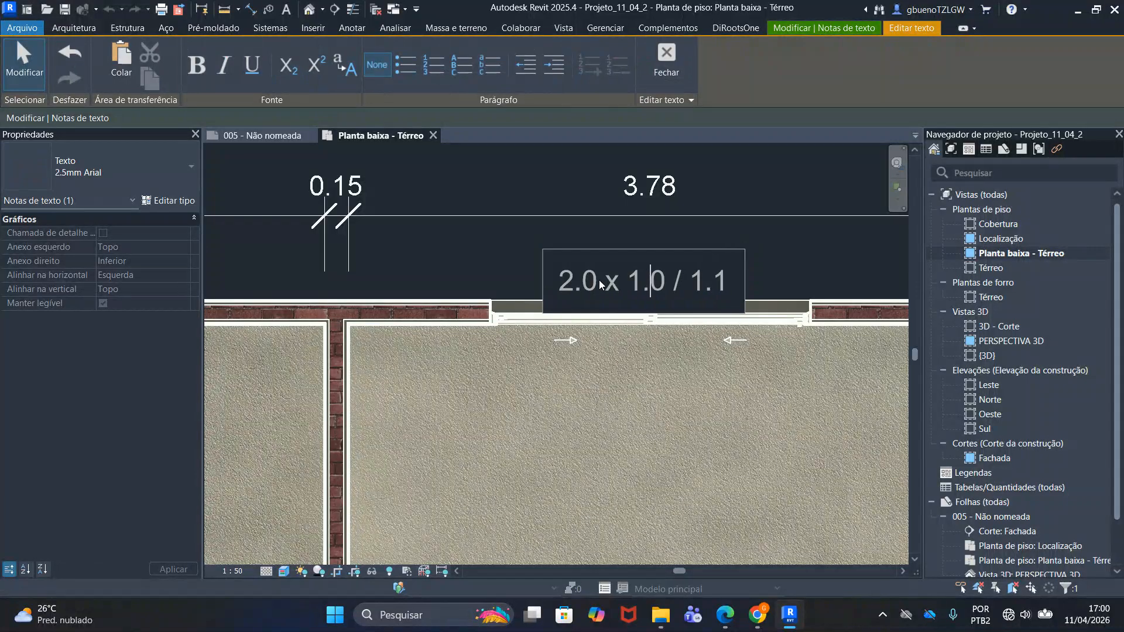
pyautogui.press('BackSpace')
pyautogui.write('5')
# Set the value after the slash in QUARTO 2's window note to 0.7 and finish editing the text
pyautogui.write('===')
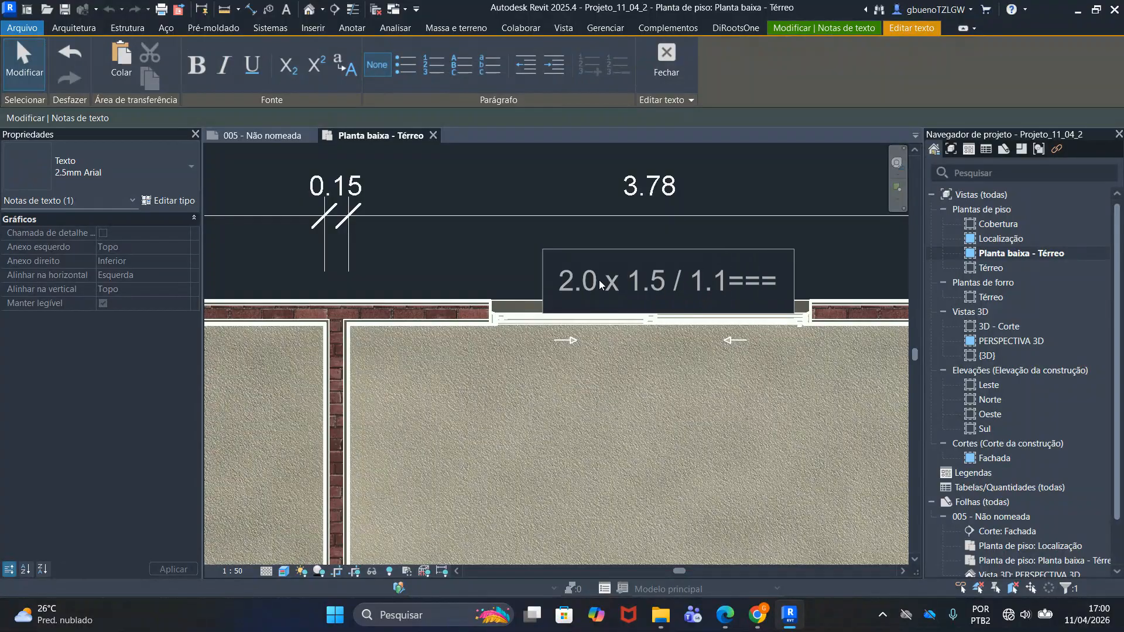
pyautogui.press('BackSpace')
pyautogui.press('BackSpace')
pyautogui.press('BackSpace')
pyautogui.press('BackSpace')
pyautogui.press('BackSpace')
pyautogui.press('BackSpace')
pyautogui.write('0.7')
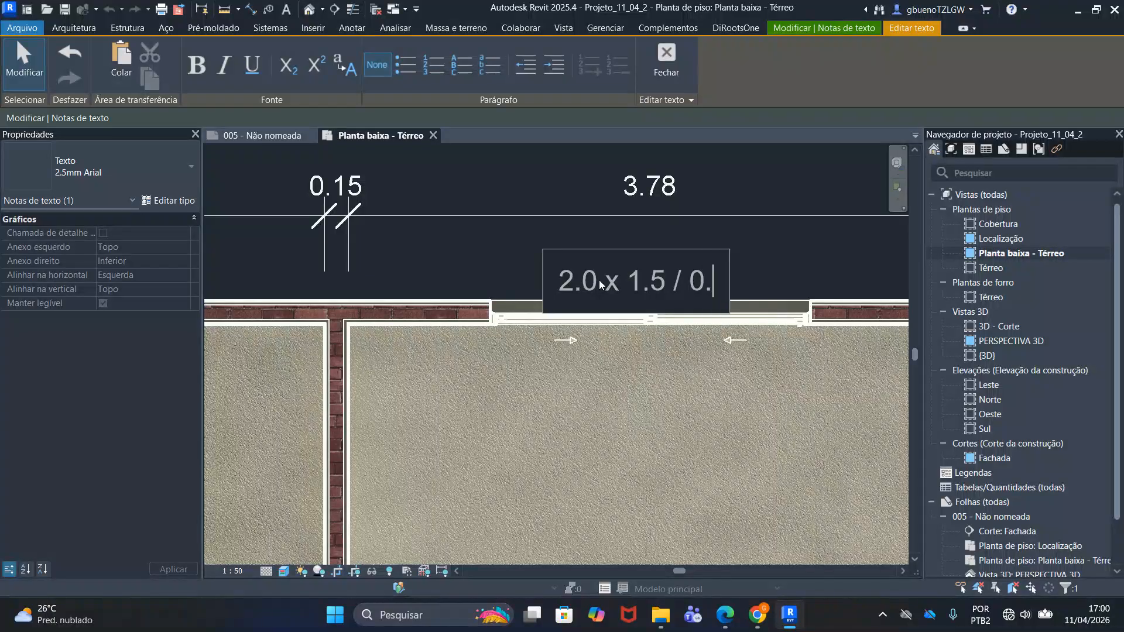
pyautogui.click(507, 174)
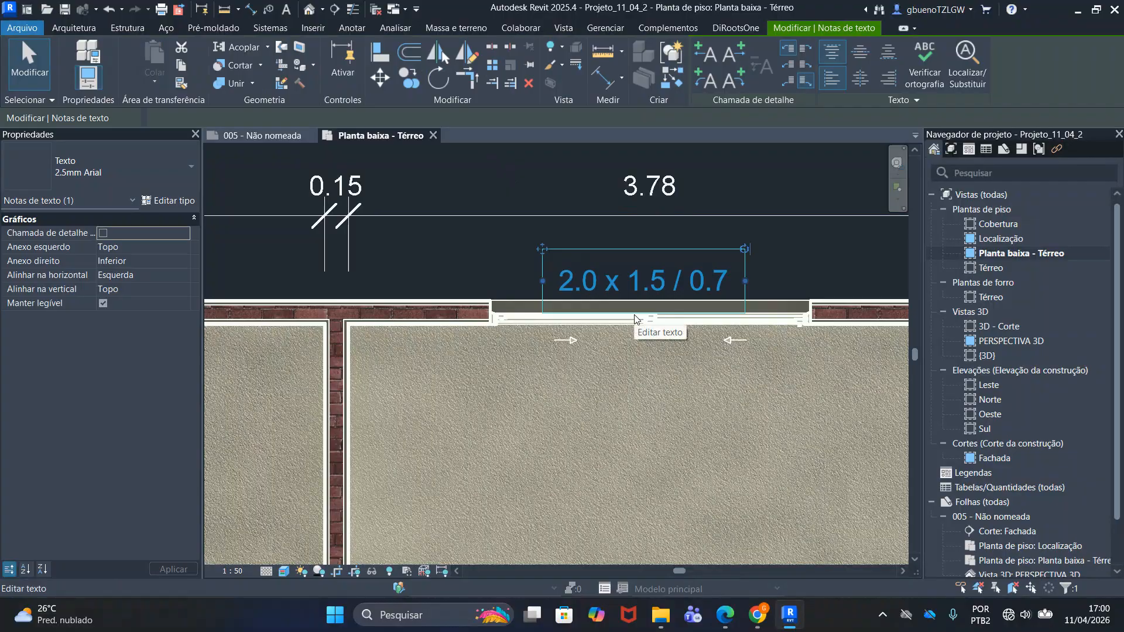
pyautogui.press('Escape')
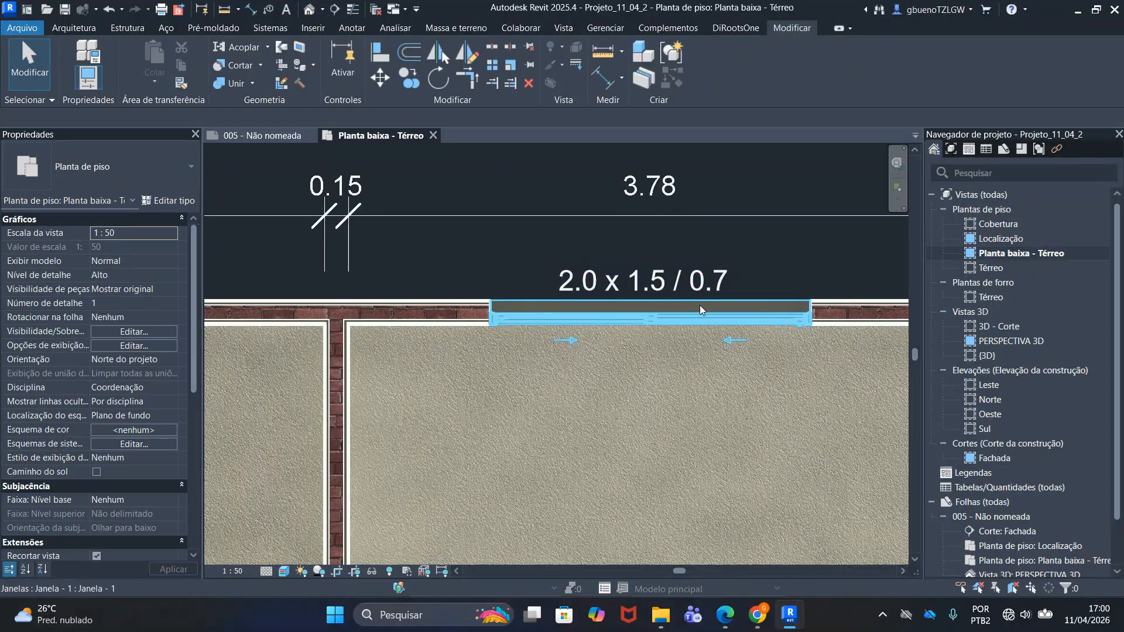
# Copy QUARTO 2's window note to the outside of the exterior windows of QUARTO 1 and SALA
pyautogui.scroll(-3, 700, 305)
pyautogui.moveTo(691, 448); pyautogui.dragTo(704, 331, button='middle')
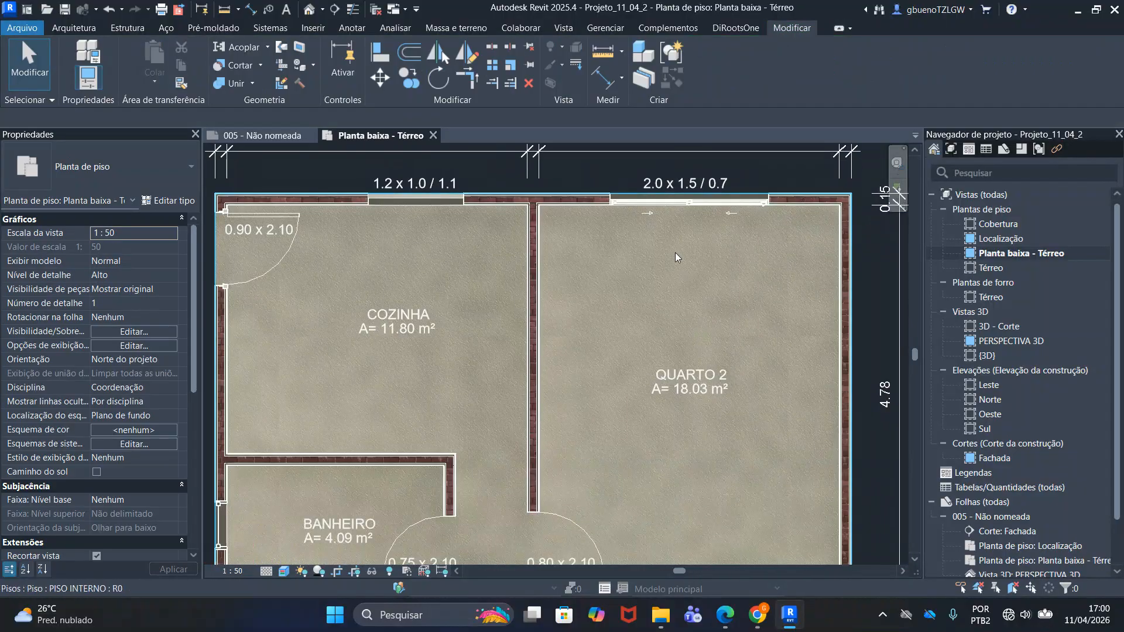
pyautogui.click(664, 182)
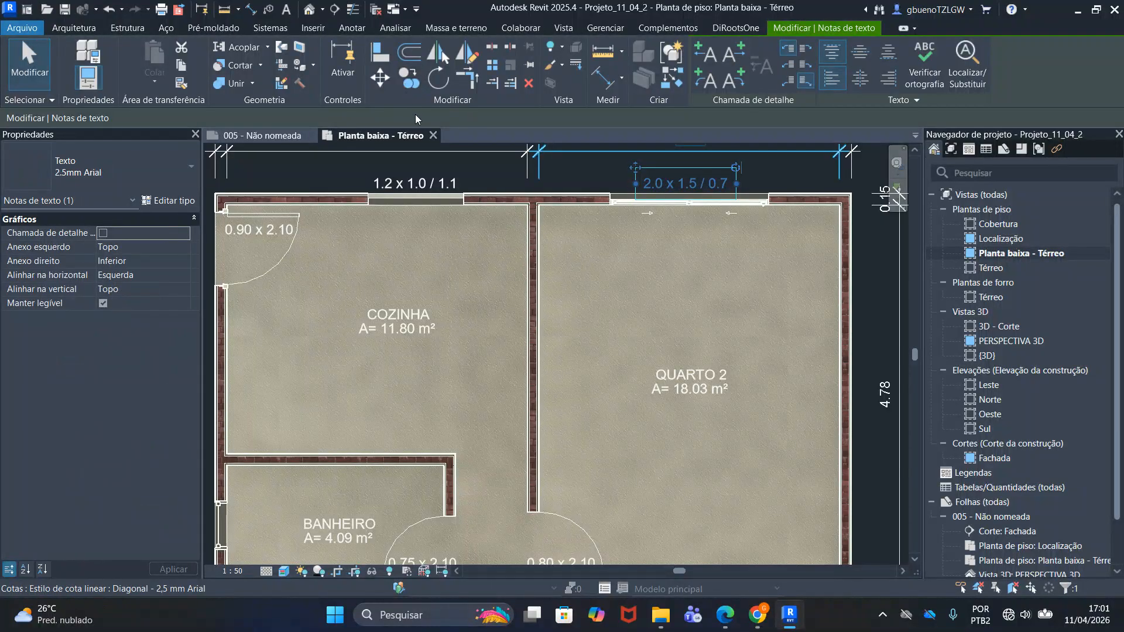
pyautogui.click(409, 78)
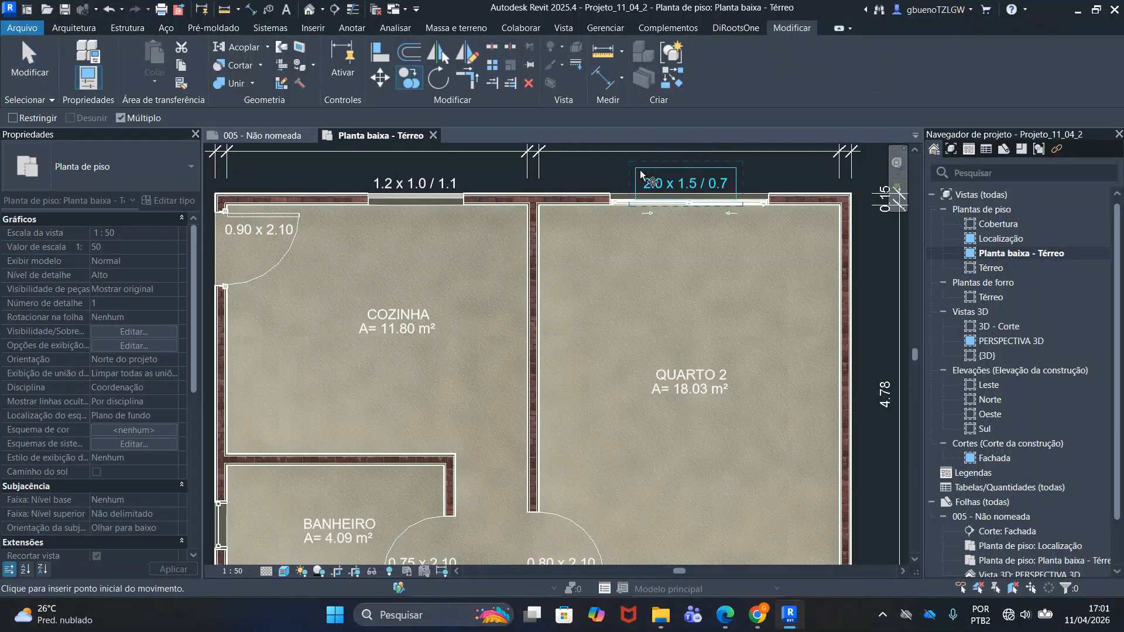
pyautogui.click(638, 174)
pyautogui.moveTo(644, 398); pyautogui.dragTo(644, 152, button='middle')
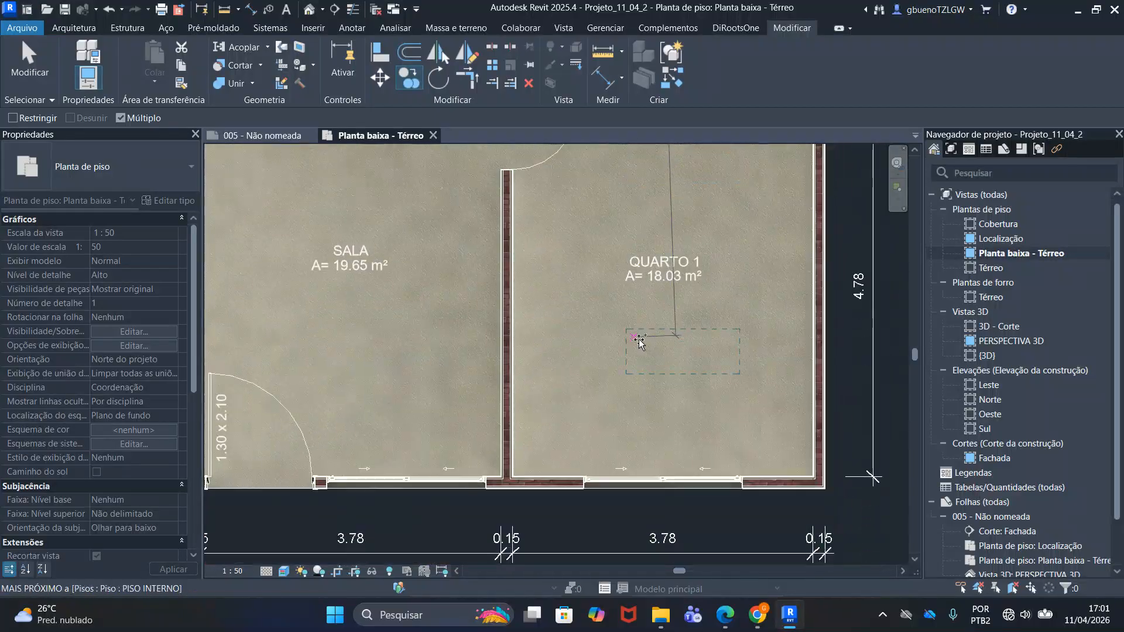
pyautogui.scroll(2, 620, 467)
pyautogui.moveTo(625, 502); pyautogui.dragTo(624, 357, button='middle')
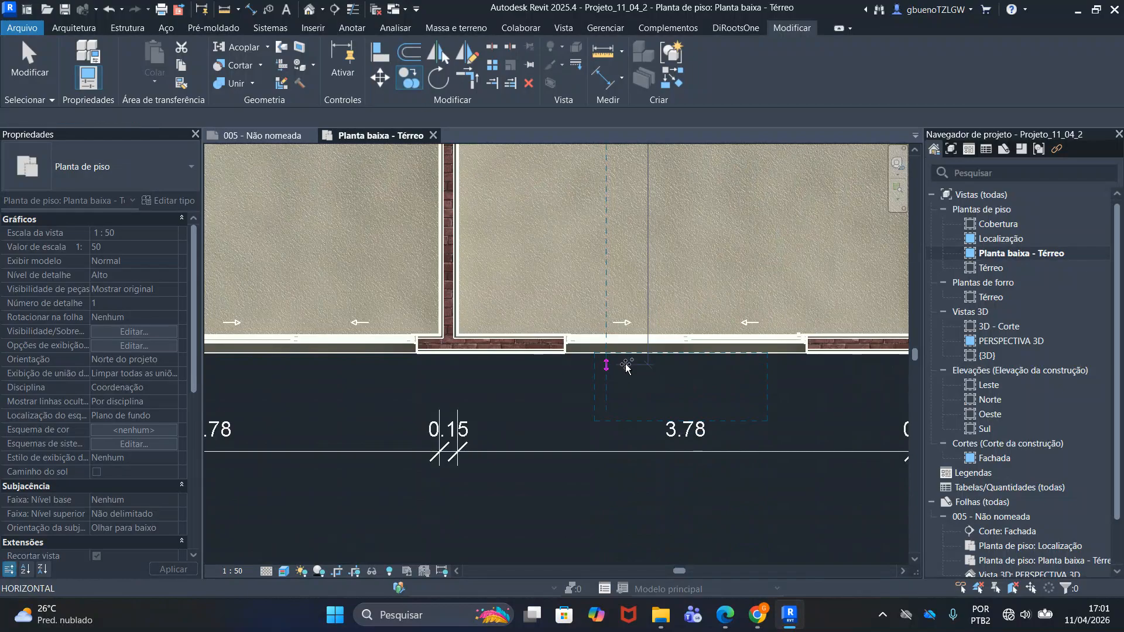
pyautogui.moveTo(478, 380); pyautogui.dragTo(712, 350, button='middle')
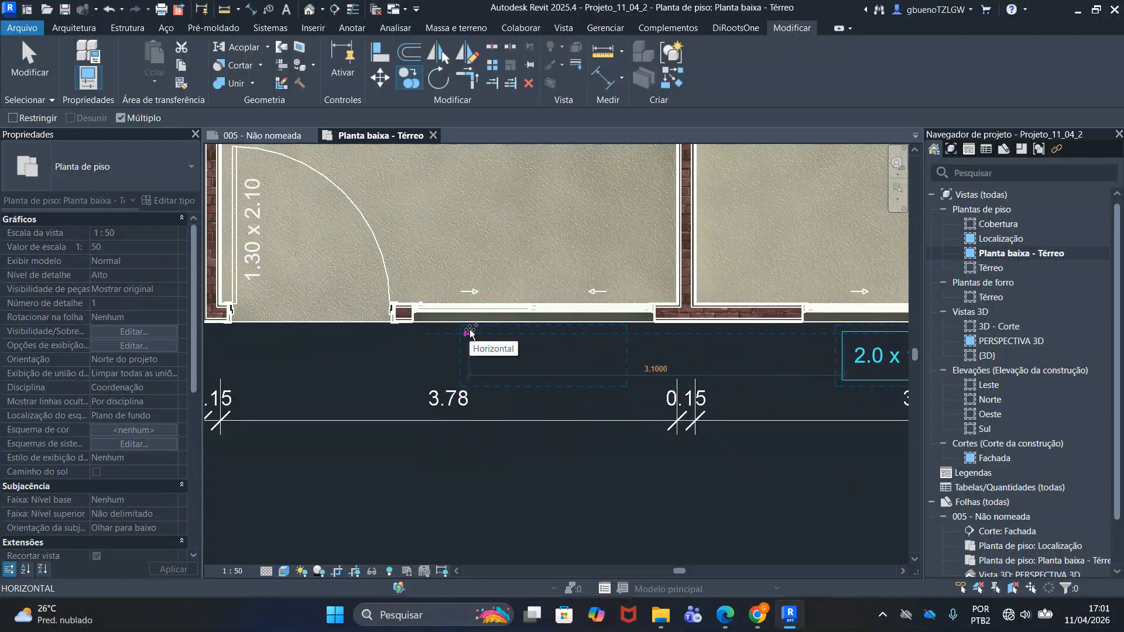
pyautogui.click(470, 333)
pyautogui.press('Escape')
# Nudge the window note outside QUARTO 1's exterior window upward, closer to the wall
pyautogui.moveTo(713, 352); pyautogui.dragTo(628, 344, button='middle')
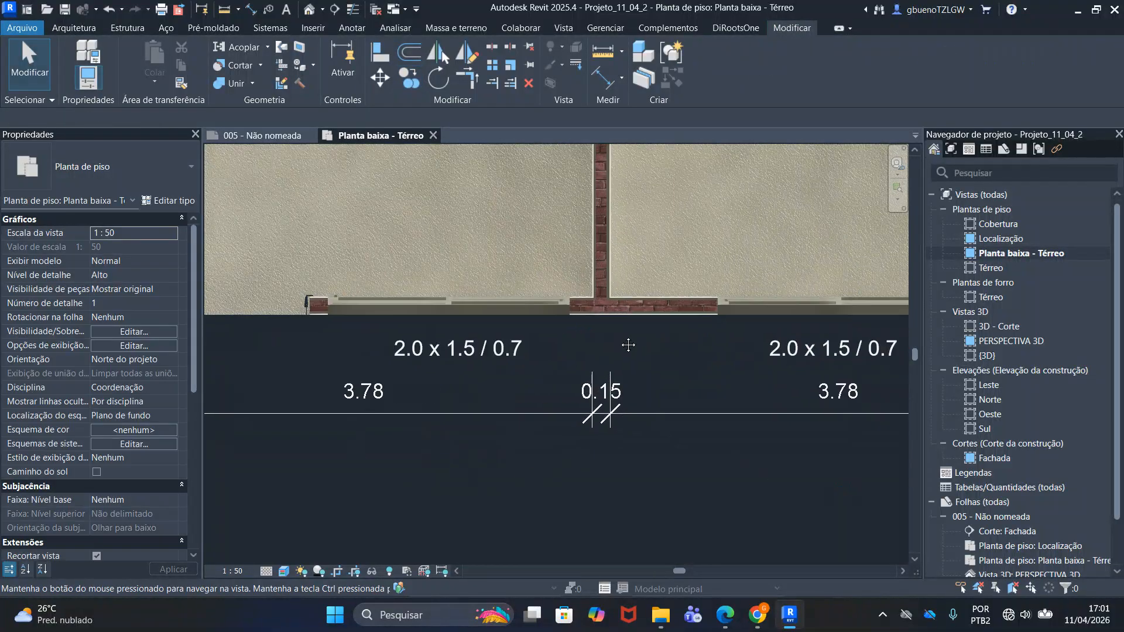
pyautogui.click(775, 342)
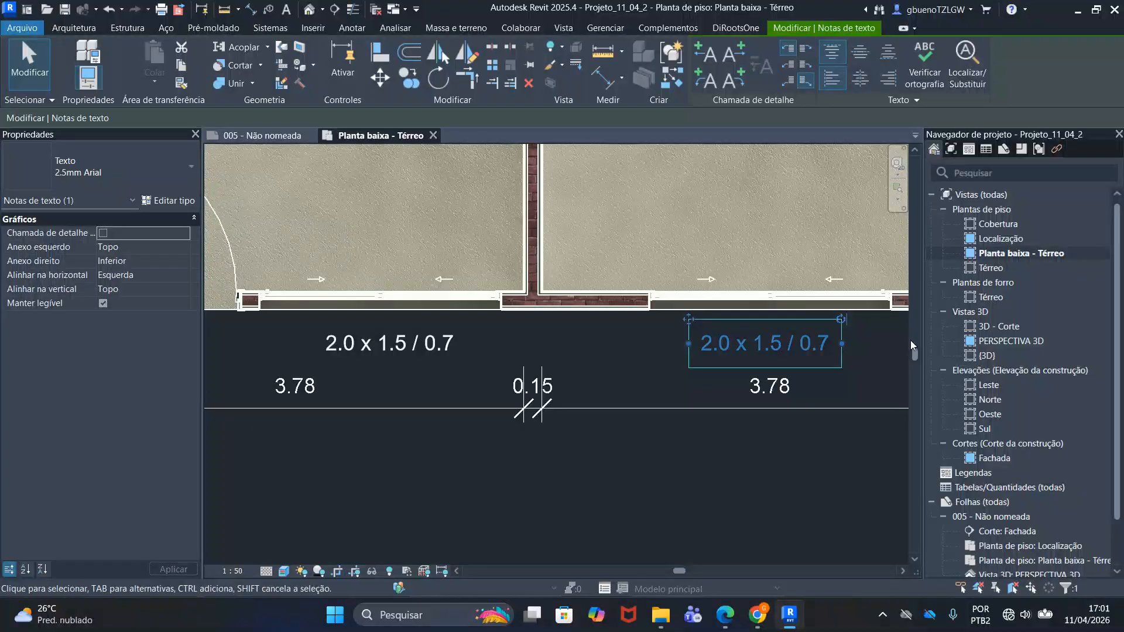
pyautogui.press('Up')
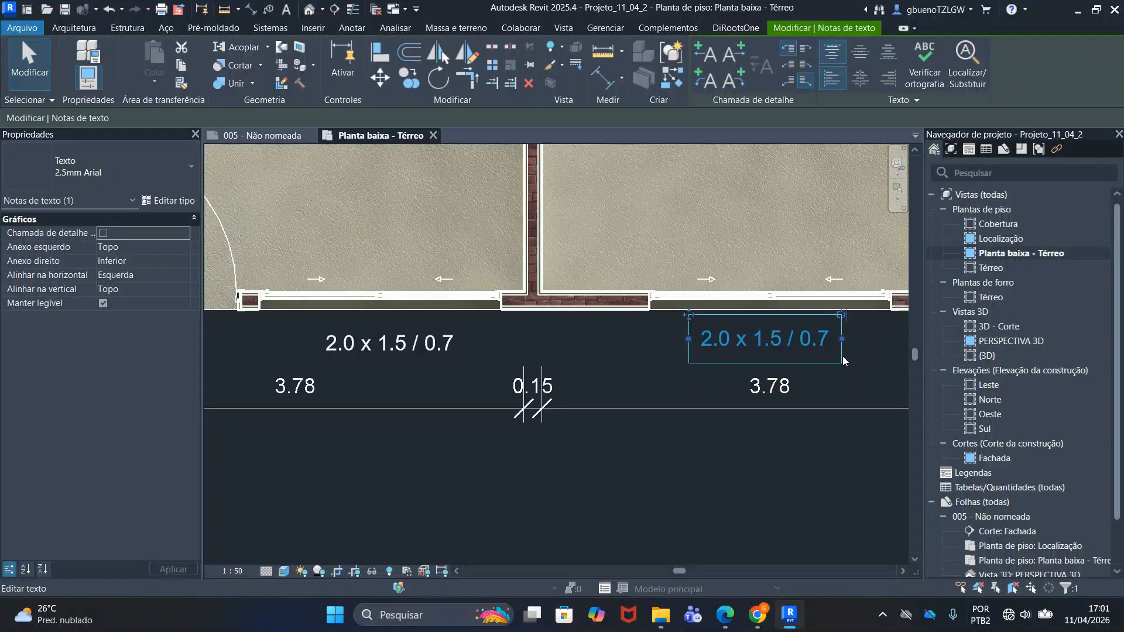
pyautogui.press('Up')
pyautogui.press('Up')
pyautogui.press('Up')
pyautogui.press('Up')
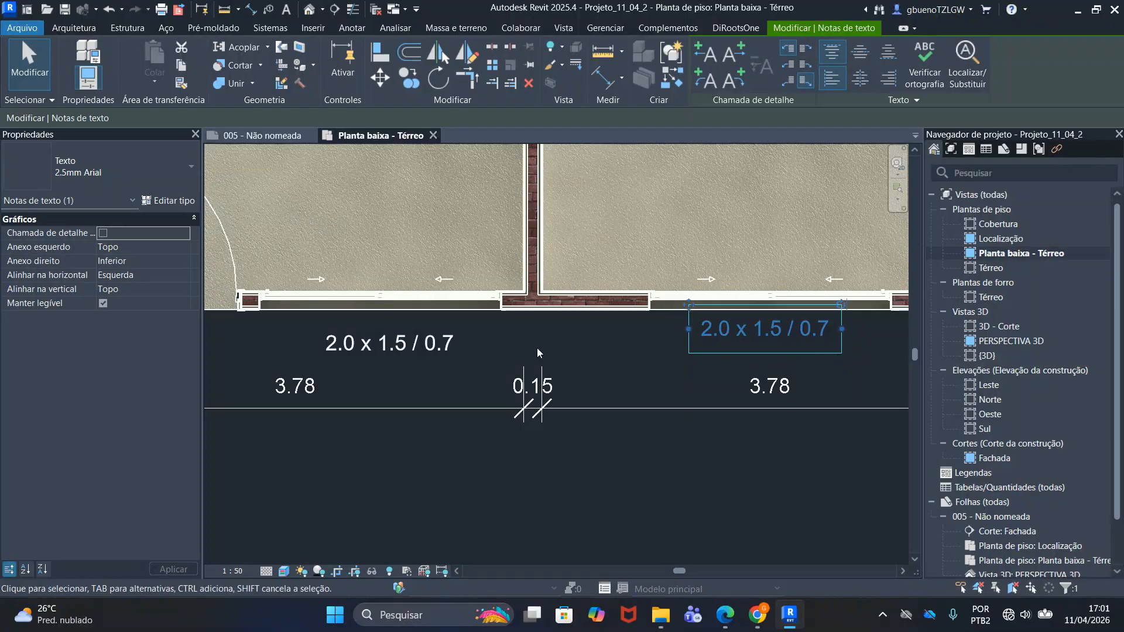
# Nudge the window note outside SALA's exterior window upward, roughly level with QUARTO 1's note, and deselect it
pyautogui.click(410, 350)
pyautogui.press('Up')
pyautogui.press('Up')
pyautogui.press('Up')
pyautogui.press('Up')
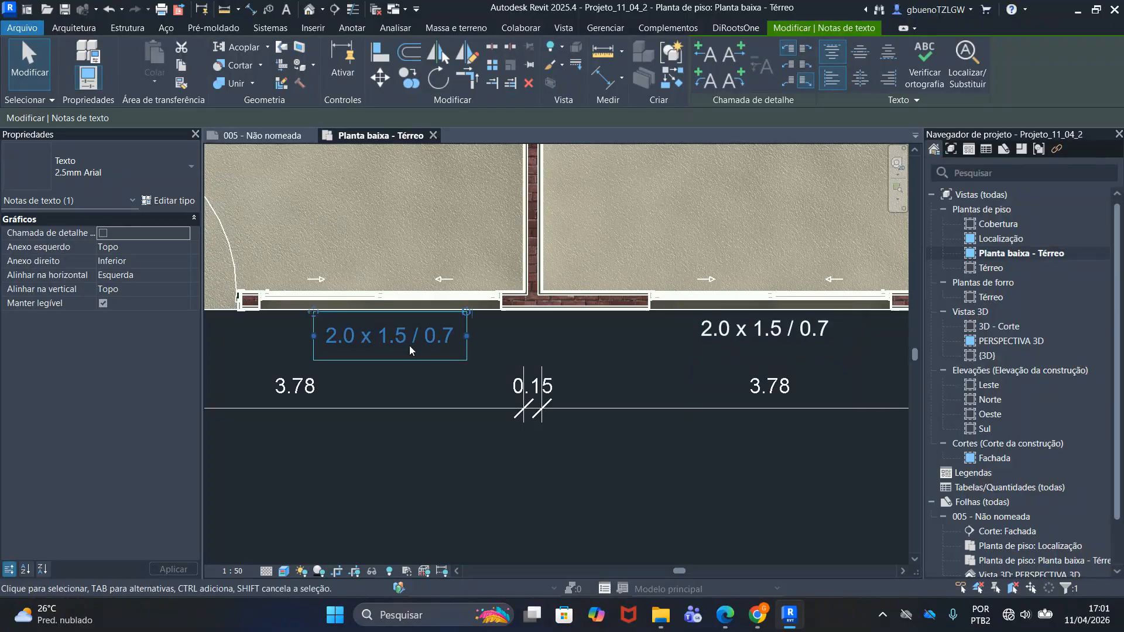
pyautogui.press('Up')
pyautogui.press('Up')
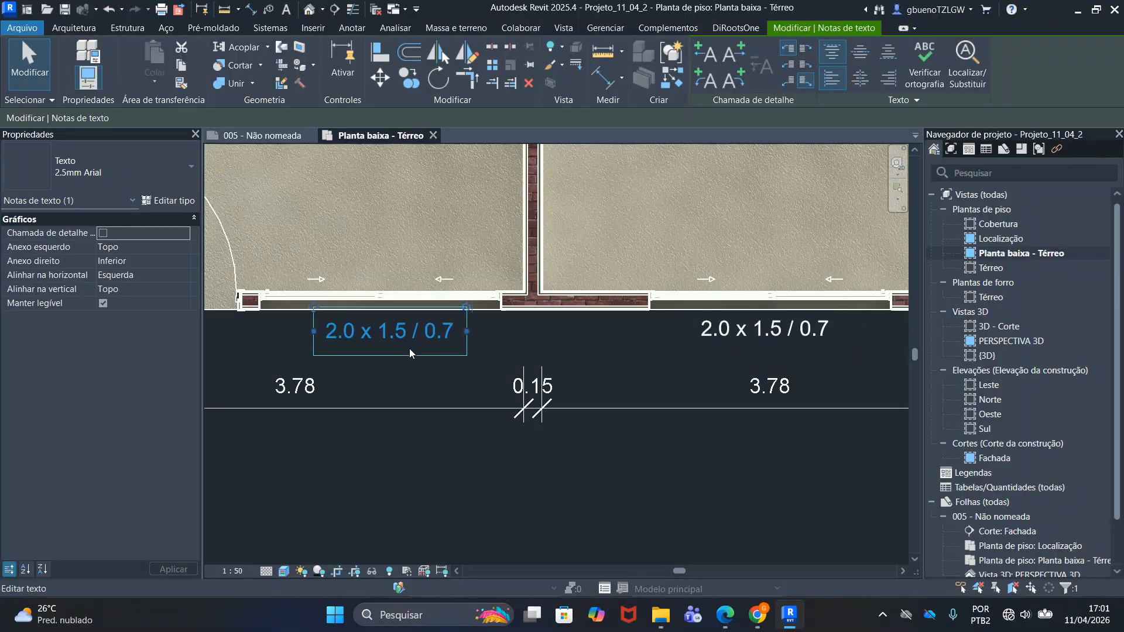
pyautogui.click(660, 494)
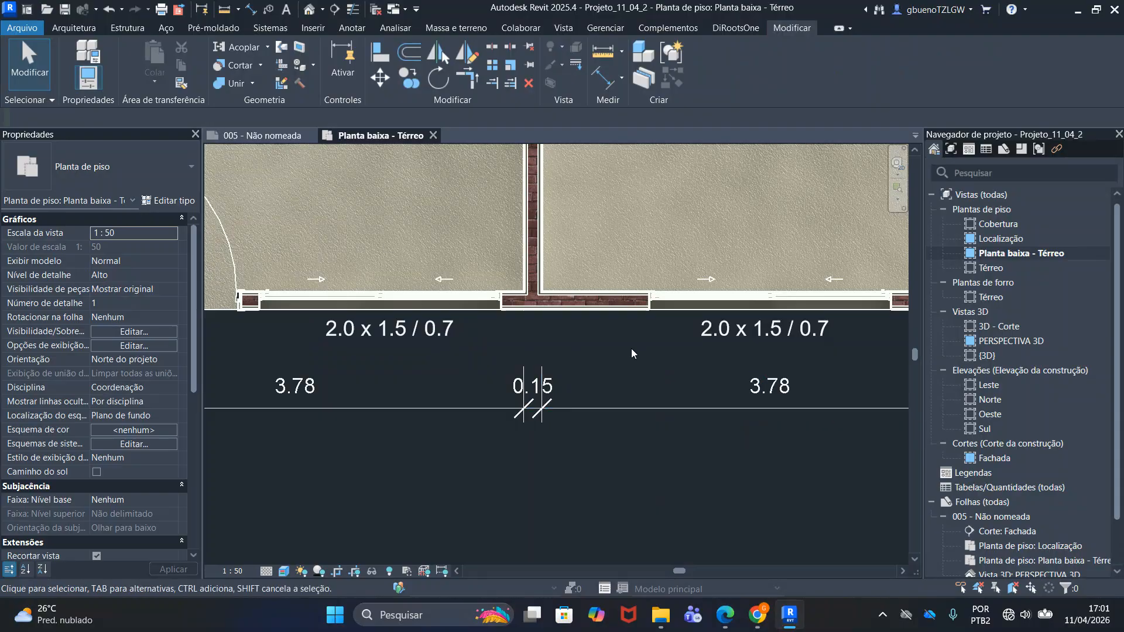
# Check the sill height (Altura do peitoril) of SALA's exterior window, leaving it unmodified
pyautogui.scroll(-3, 361, 242)
pyautogui.scroll(3, 351, 279)
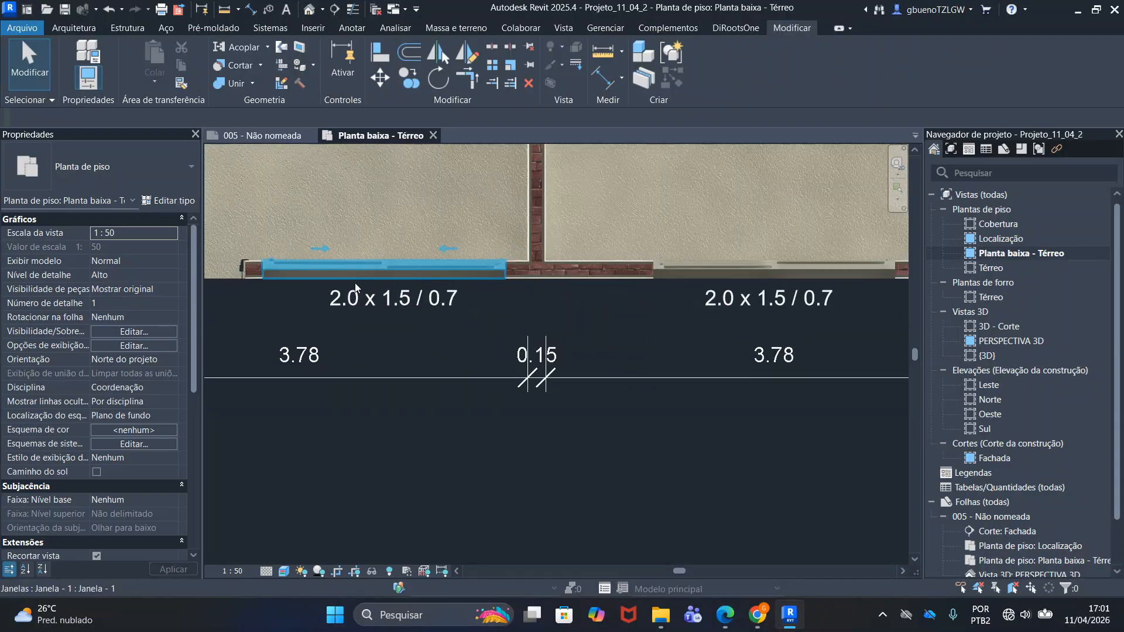
pyautogui.click(406, 261)
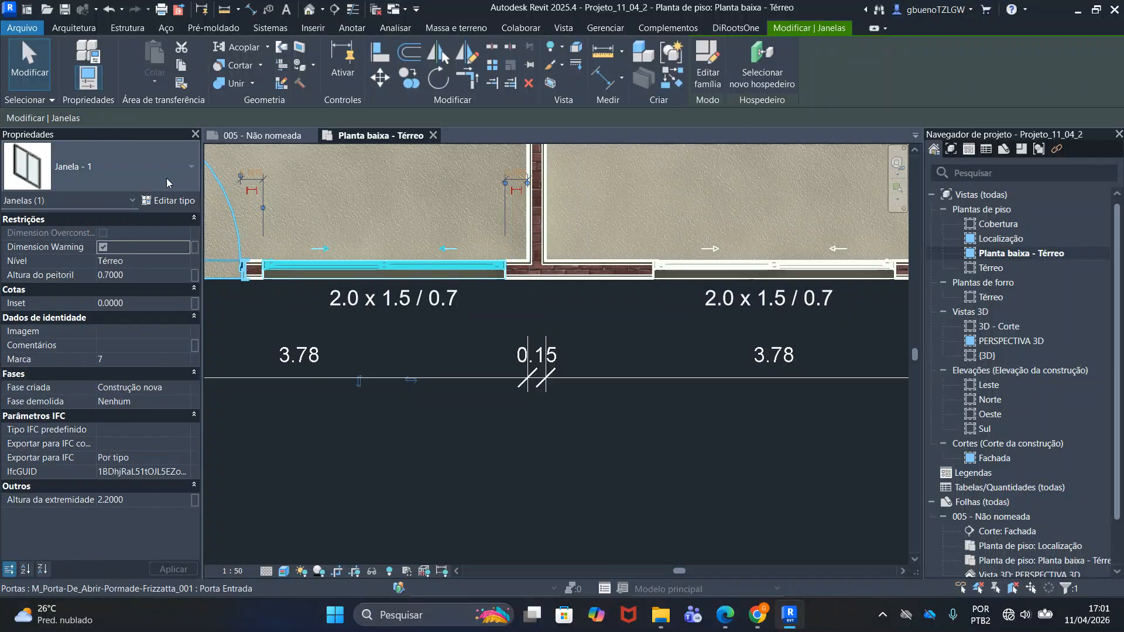
pyautogui.click(120, 275)
pyautogui.press('Escape')
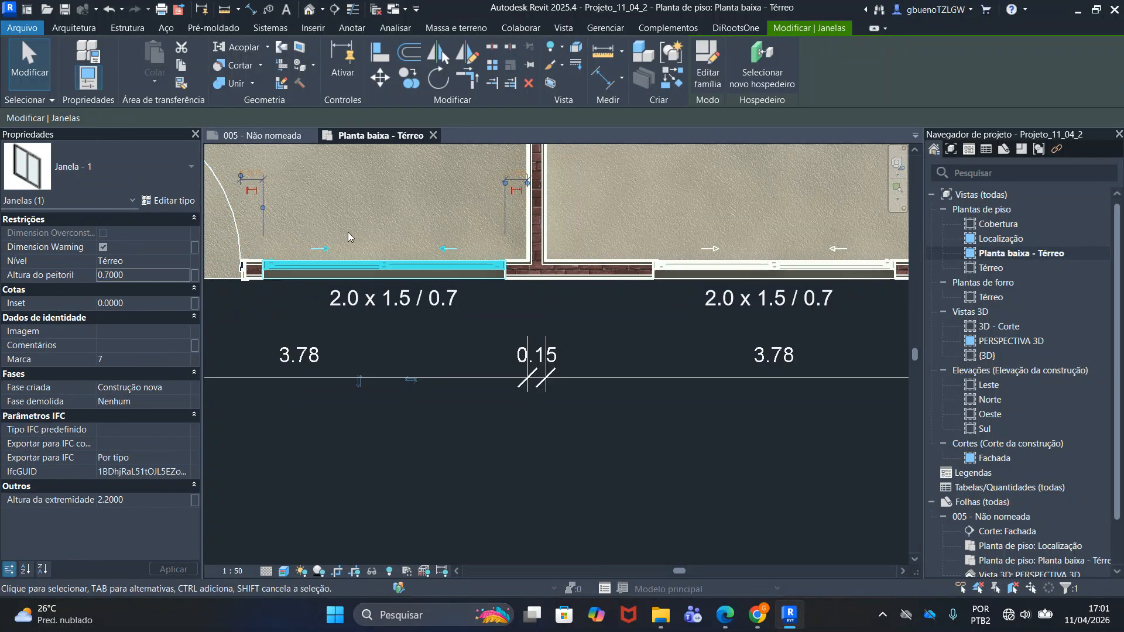
pyautogui.press('Escape')
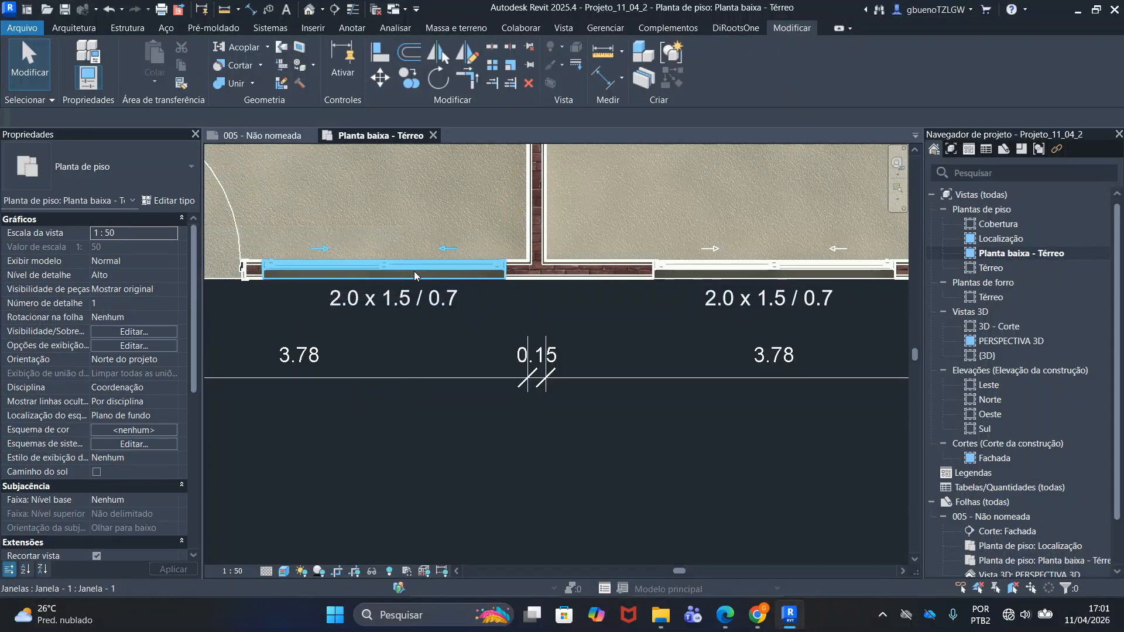
# Check the Largura and Altura type parameters of SALA's exterior window and close them without changes
pyautogui.click(328, 271)
pyautogui.click(170, 201)
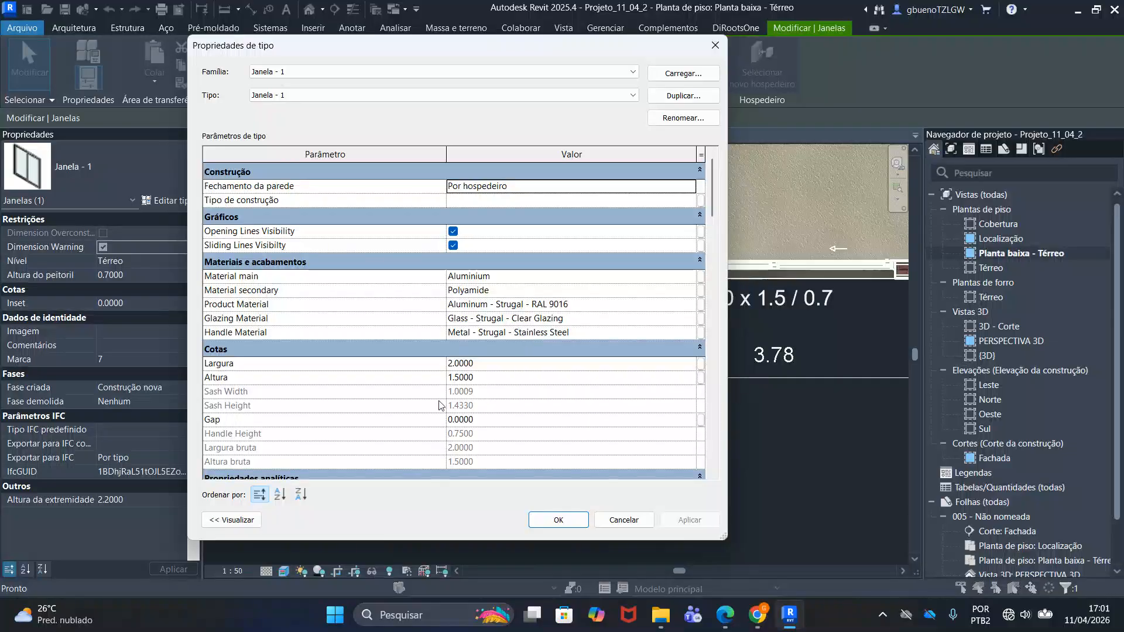
pyautogui.click(475, 364)
pyautogui.click(483, 381)
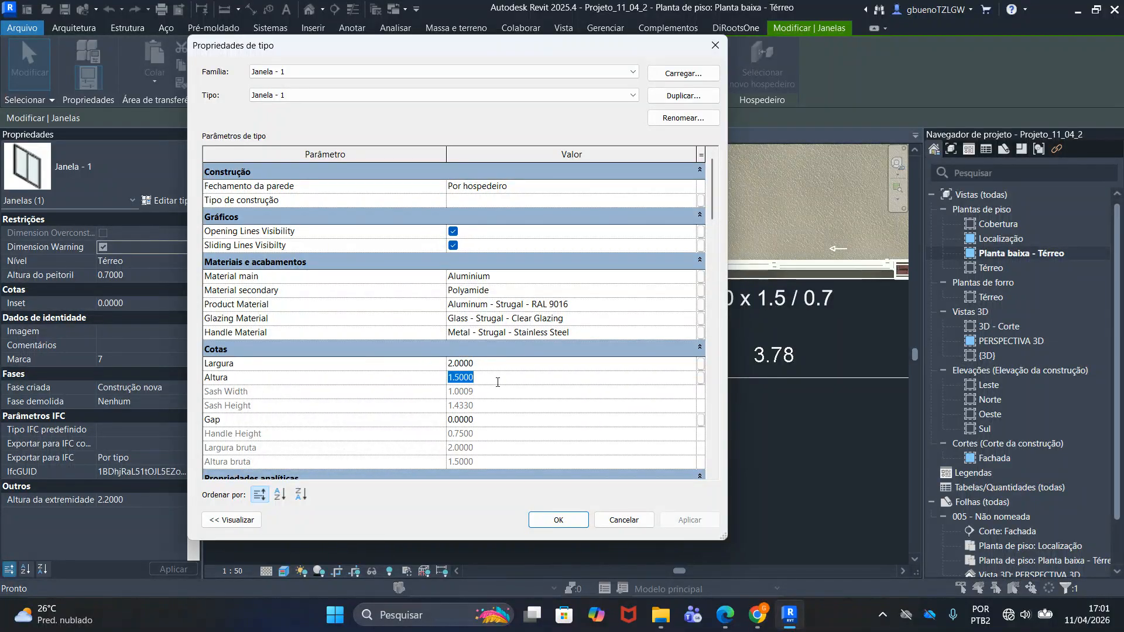
pyautogui.hotkey('shift', 'Tab')
pyautogui.click(619, 519)
pyautogui.scroll(-3, 473, 304)
pyautogui.click(610, 312)
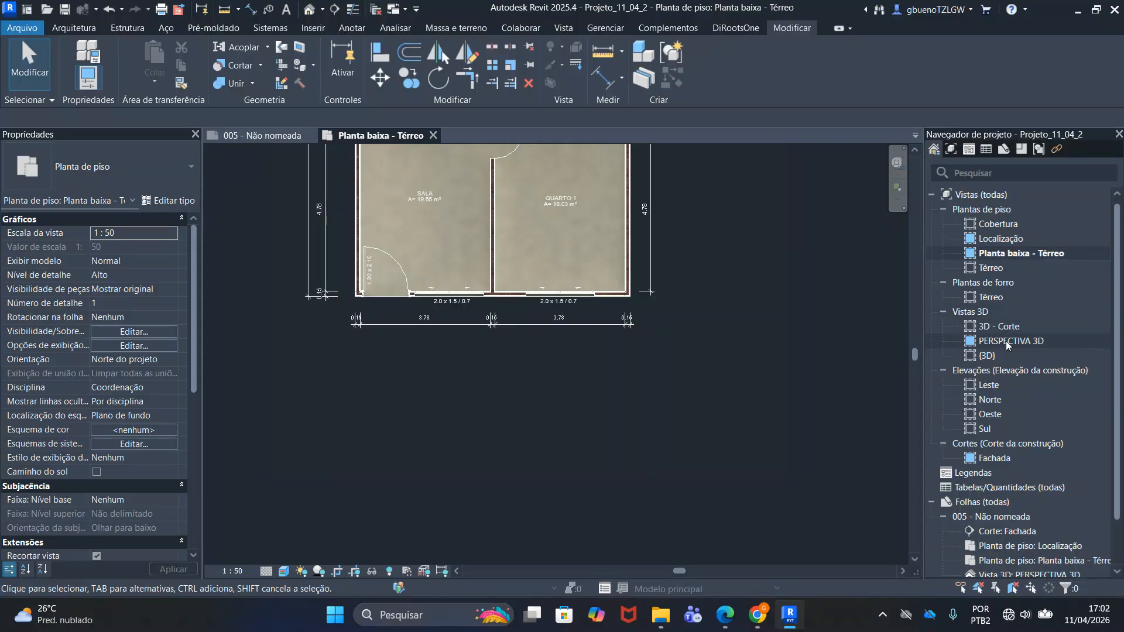
# Open the {3D} view and examine the house and its windows from all sides
pyautogui.doubleClick(995, 356)
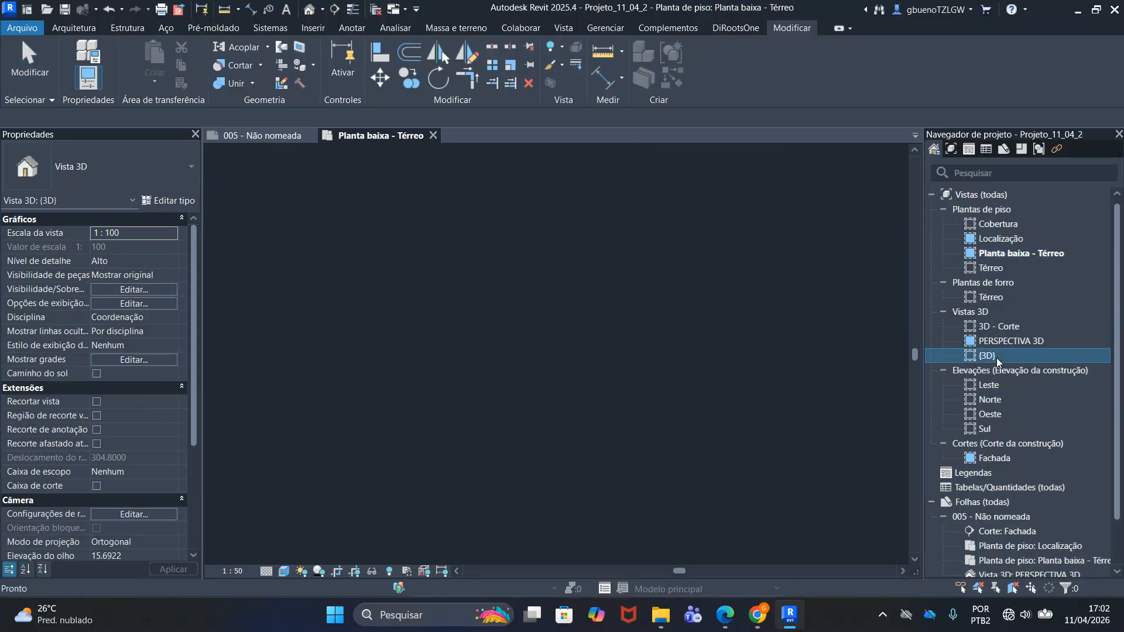
pyautogui.scroll(3, 589, 337)
pyautogui.keyDown('shift'); pyautogui.moveTo(385, 412); pyautogui.dragTo(463, 438, button='middle'); pyautogui.keyUp('shift')
pyautogui.scroll(3, 402, 433)
pyautogui.keyDown('shift'); pyautogui.moveTo(642, 441); pyautogui.dragTo(398, 396, button='middle'); pyautogui.keyUp('shift')
pyautogui.keyDown('shift'); pyautogui.moveTo(819, 386); pyautogui.dragTo(571, 410, button='middle'); pyautogui.keyUp('shift')
pyautogui.keyDown('shift'); pyautogui.moveTo(811, 433); pyautogui.dragTo(410, 451, button='middle'); pyautogui.keyUp('shift')
pyautogui.keyDown('shift'); pyautogui.moveTo(655, 448); pyautogui.dragTo(782, 431, button='middle'); pyautogui.keyUp('shift')
pyautogui.scroll(-5, 702, 443)
pyautogui.scroll(3, 672, 456)
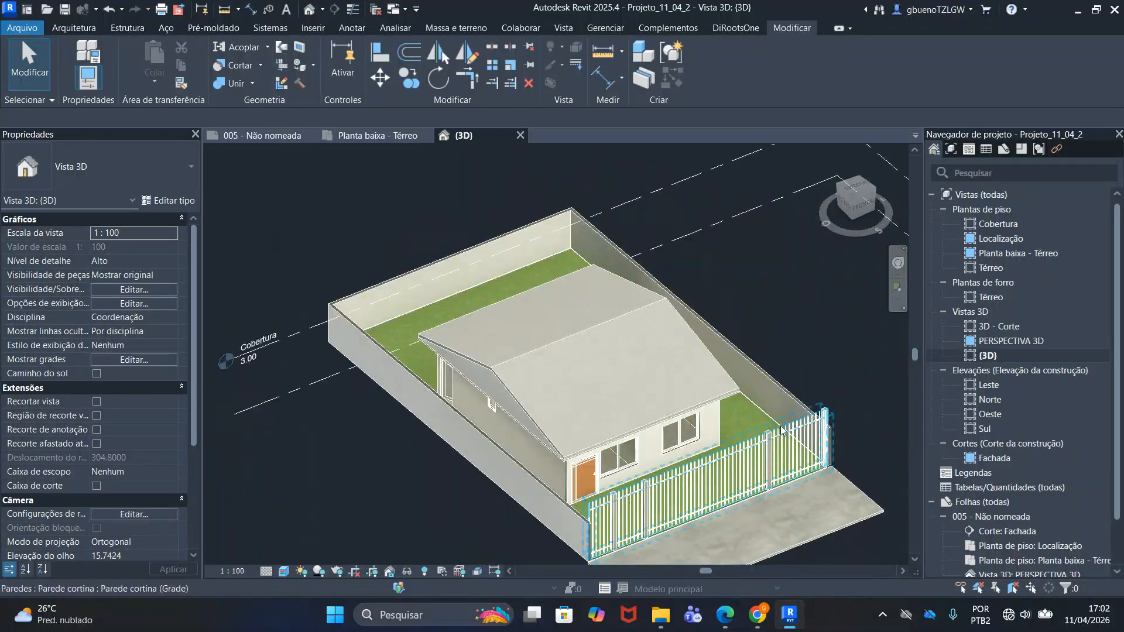
# Return to the Planta baixa - Térreo view and review the annotations across the whole plan
pyautogui.click(389, 139)
pyautogui.moveTo(471, 283); pyautogui.dragTo(510, 438, button='middle')
pyautogui.scroll(4, 472, 437)
pyautogui.scroll(-2, 481, 443)
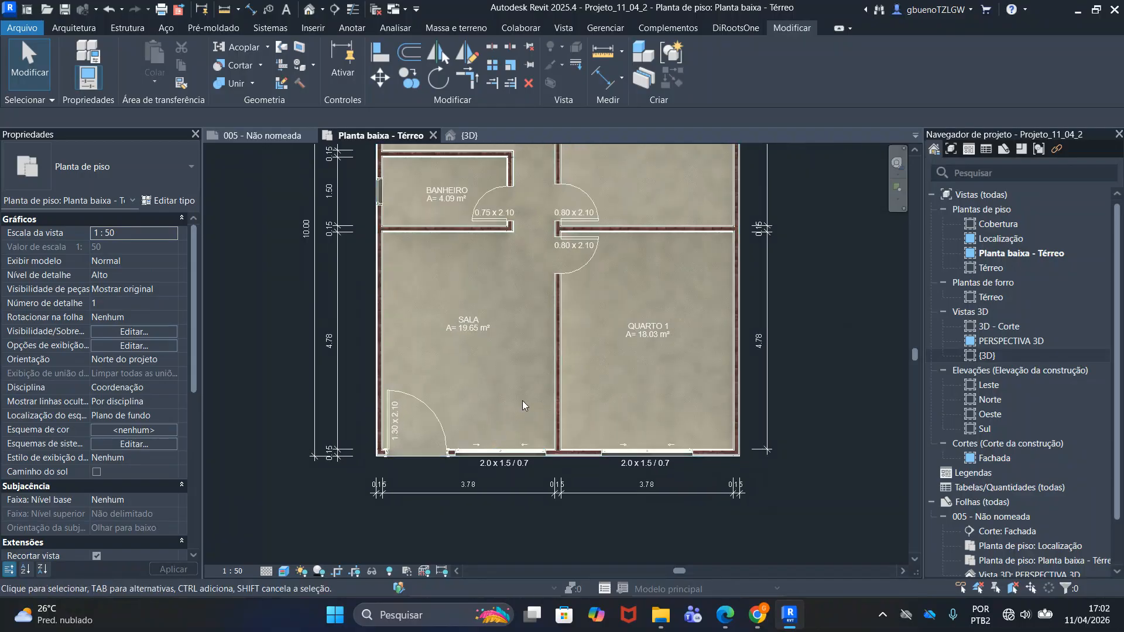
pyautogui.scroll(-2, 481, 223)
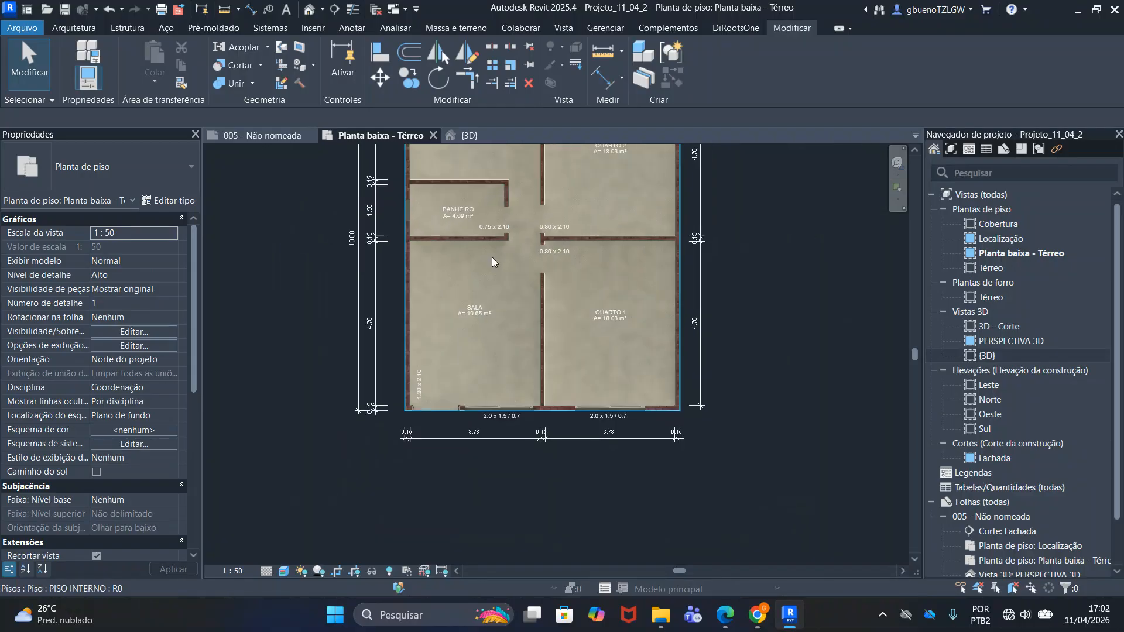
pyautogui.moveTo(643, 205); pyautogui.dragTo(677, 343, button='middle')
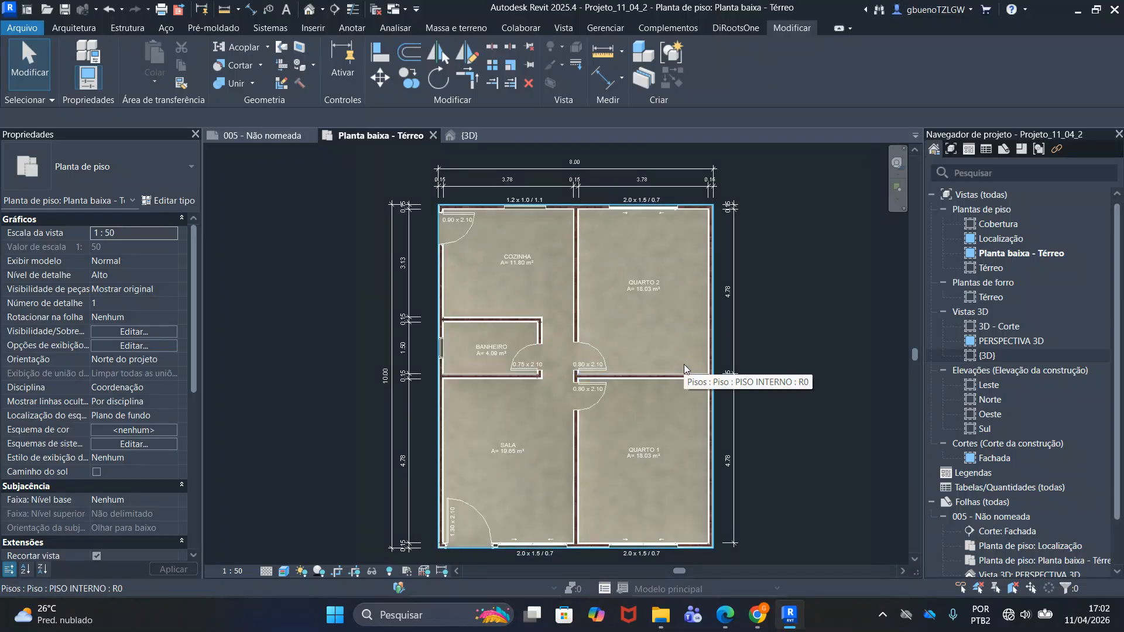
pyautogui.scroll(-1, 530, 356)
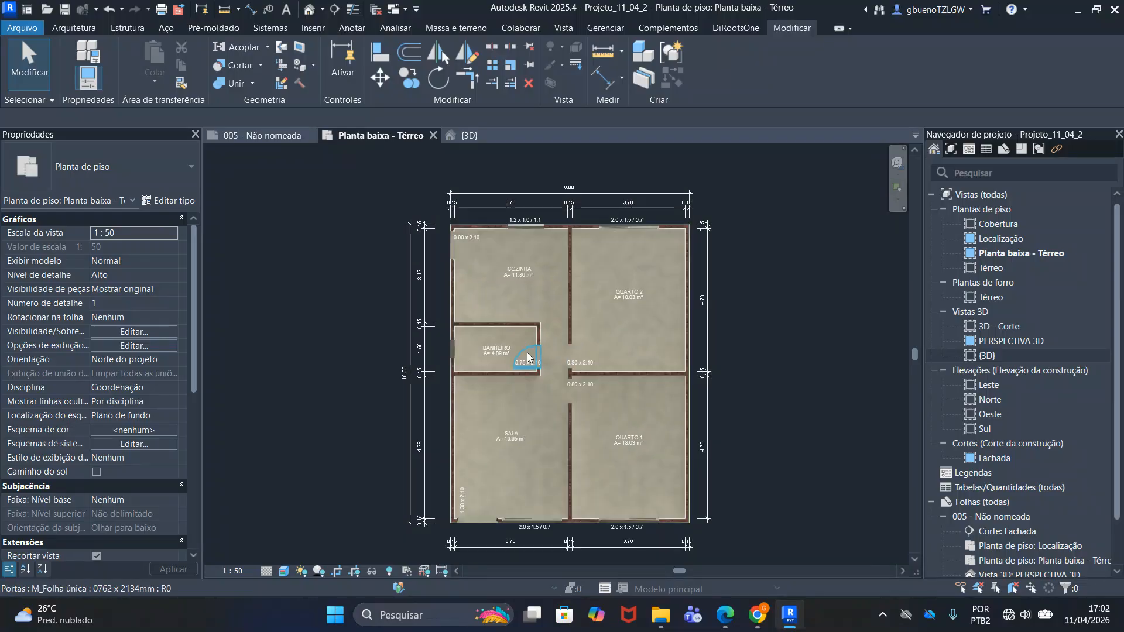
# Copy SALA's exterior window note to BANHEIRO's window on the outer wall
pyautogui.scroll(4, 543, 497)
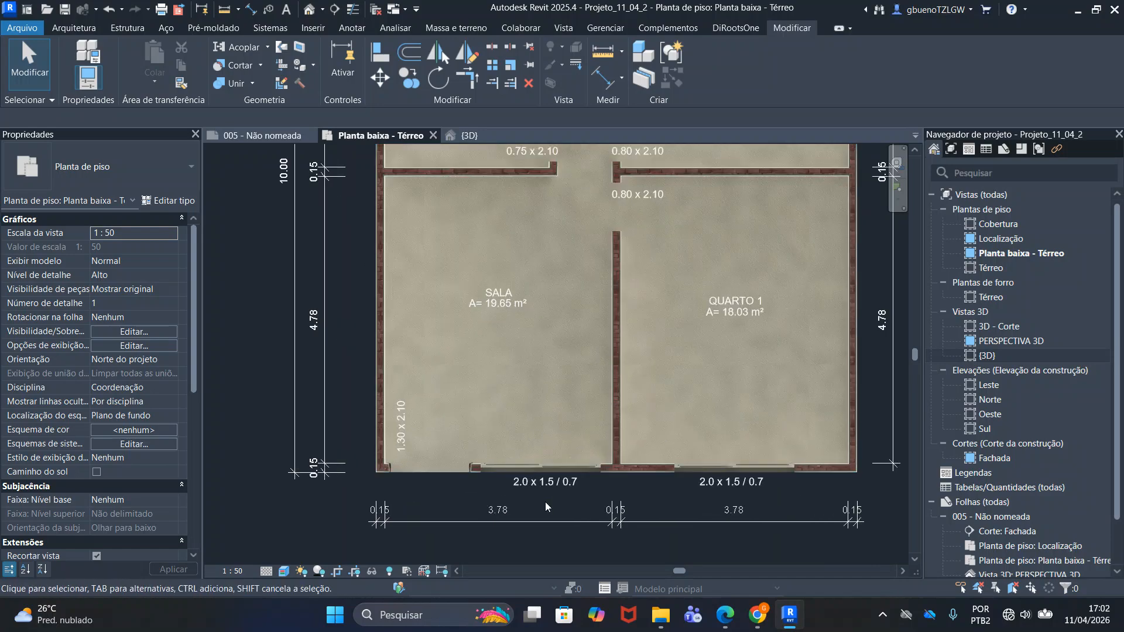
pyautogui.click(559, 490)
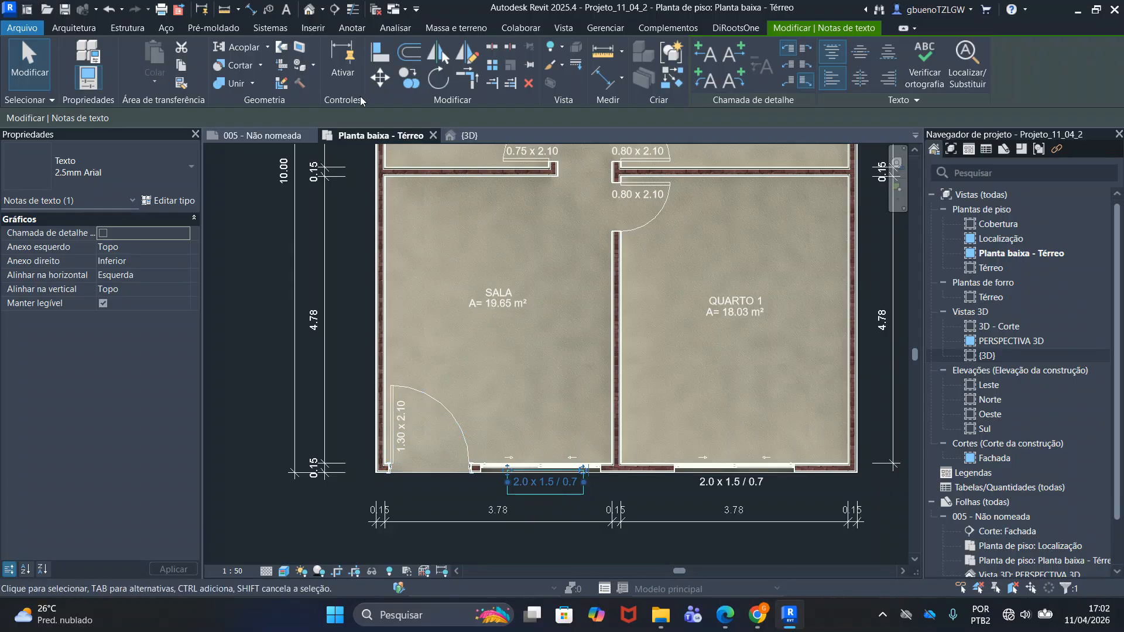
pyautogui.click(409, 78)
pyautogui.click(533, 482)
pyautogui.scroll(-2, 493, 403)
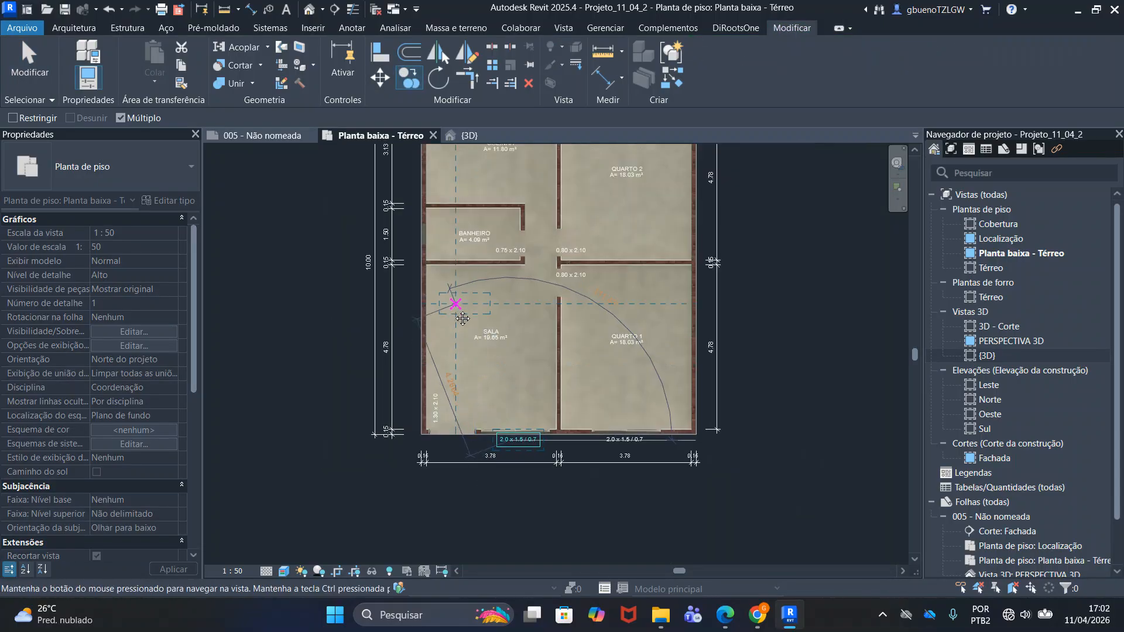
pyautogui.scroll(5, 439, 294)
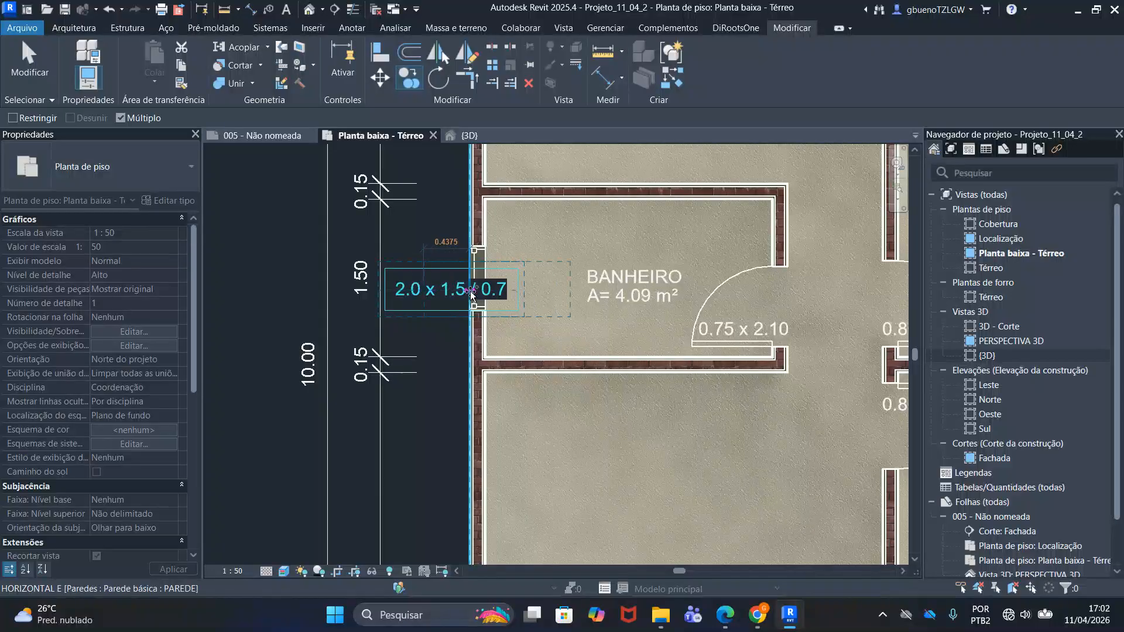
pyautogui.press('Escape')
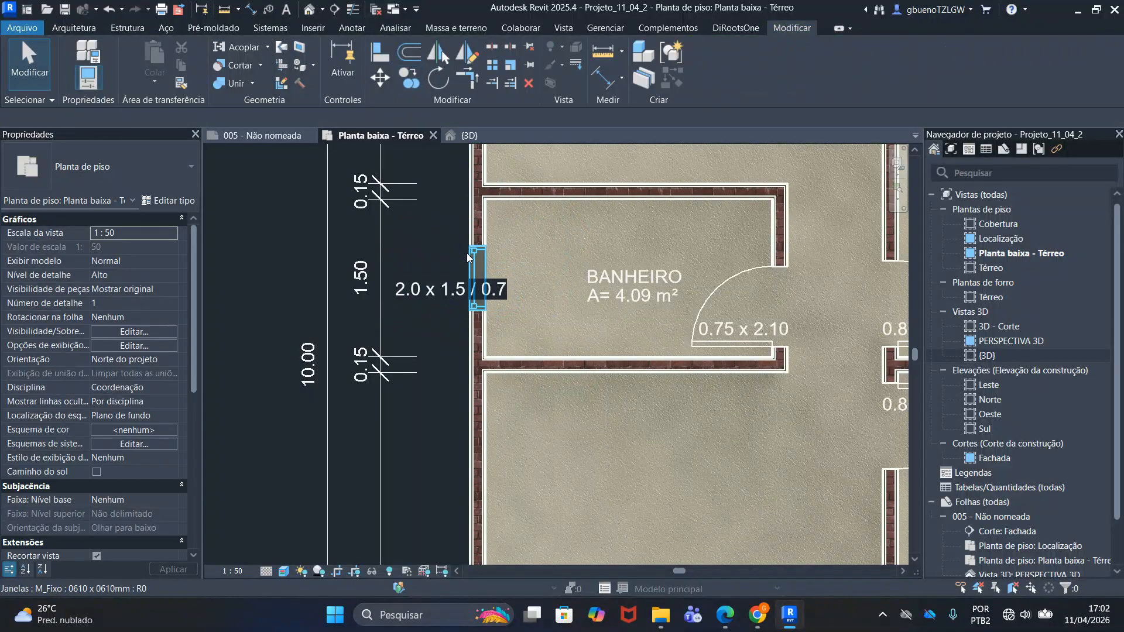
# Rotate BANHEIRO's copied window note 90 degrees so it runs parallel to the outer wall
pyautogui.click(437, 303)
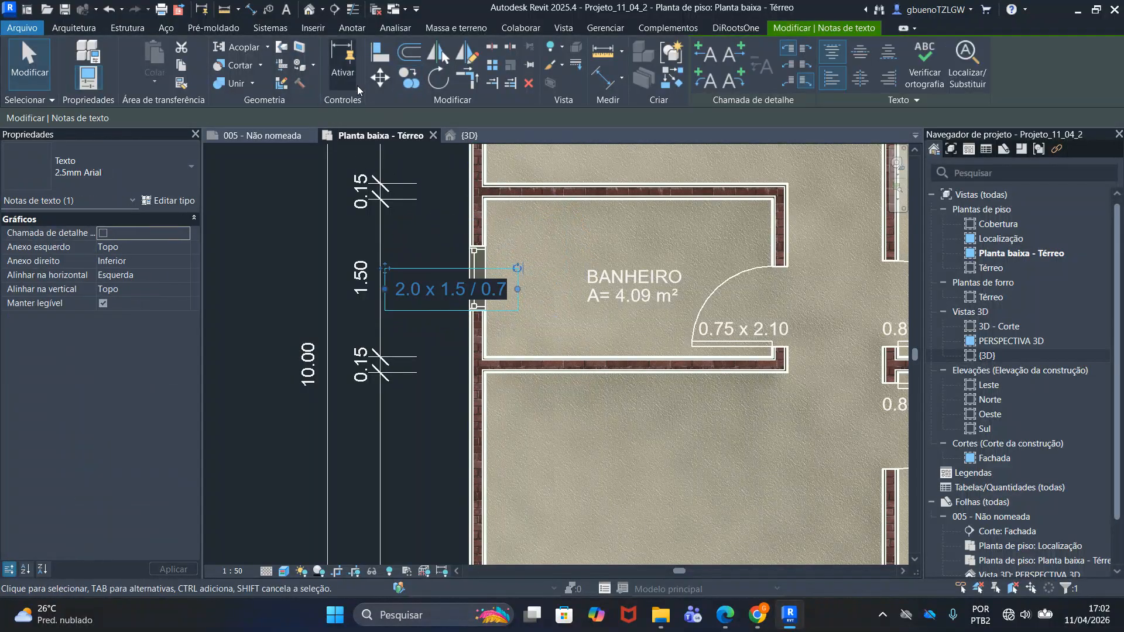
pyautogui.click(438, 78)
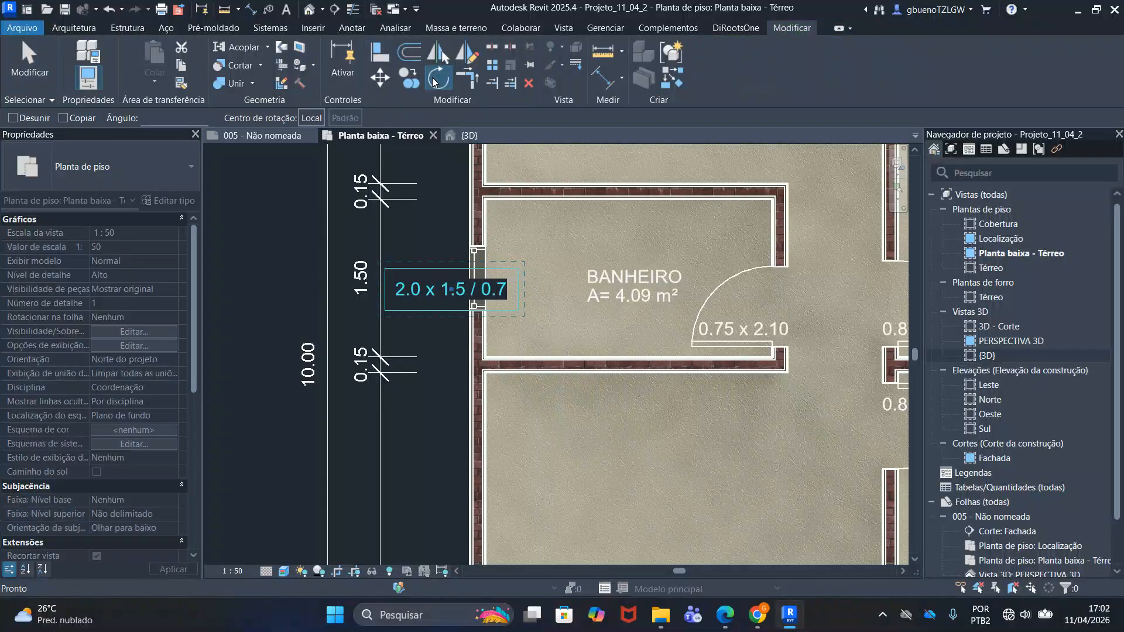
pyautogui.click(163, 117)
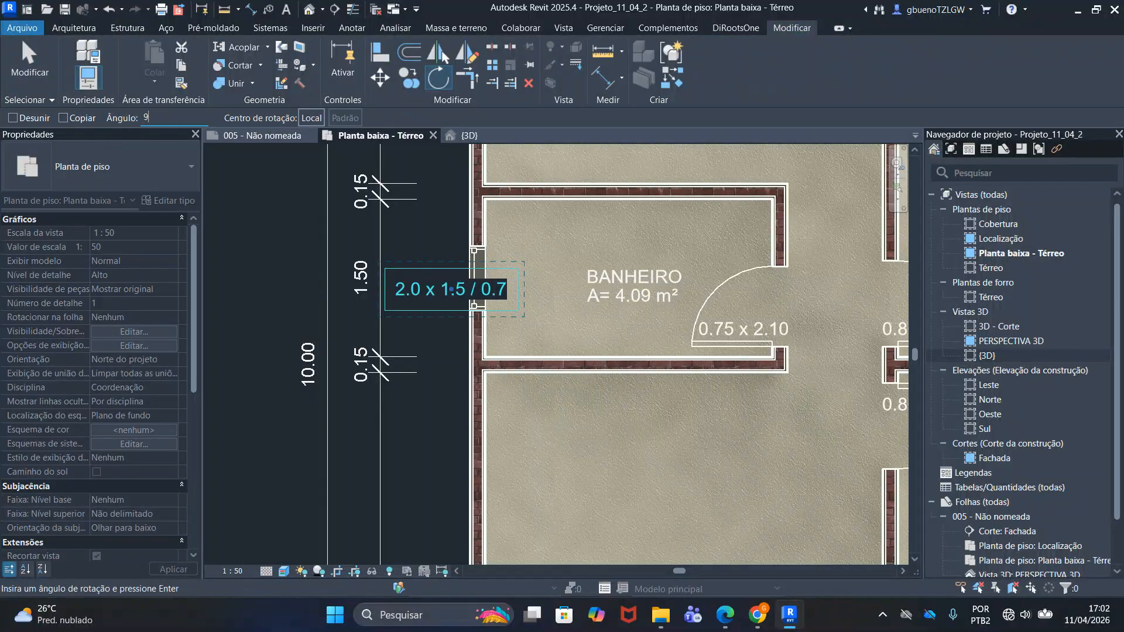
pyautogui.press('Return')
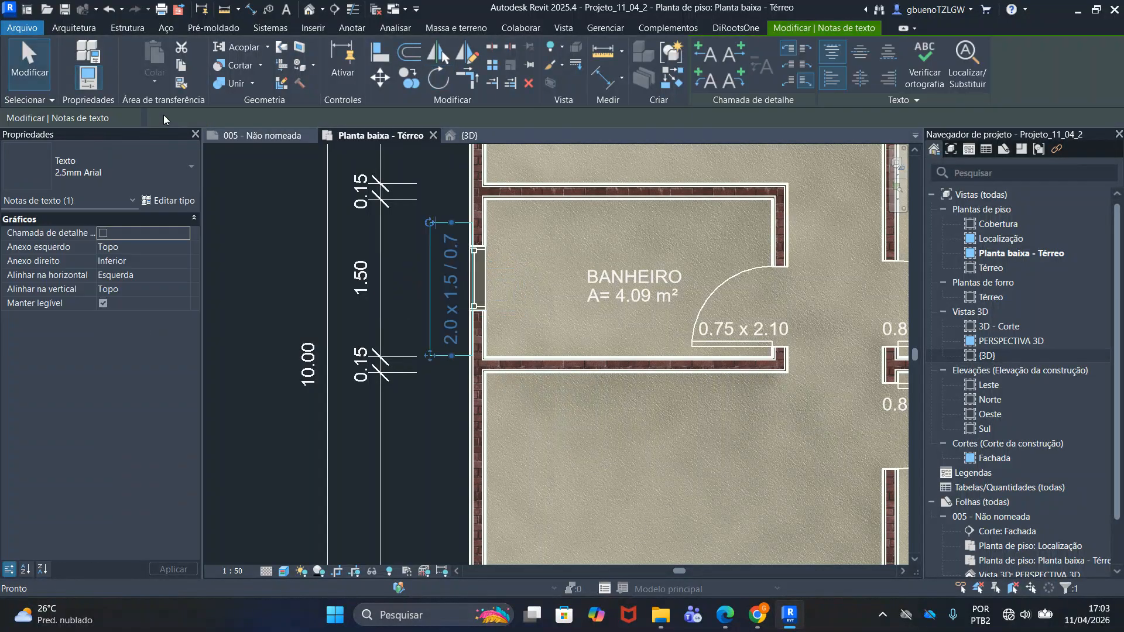
# Change the text of BANHEIRO's window note to 0.6 x 0.6 / 1.5 and finish editing
pyautogui.doubleClick(457, 333)
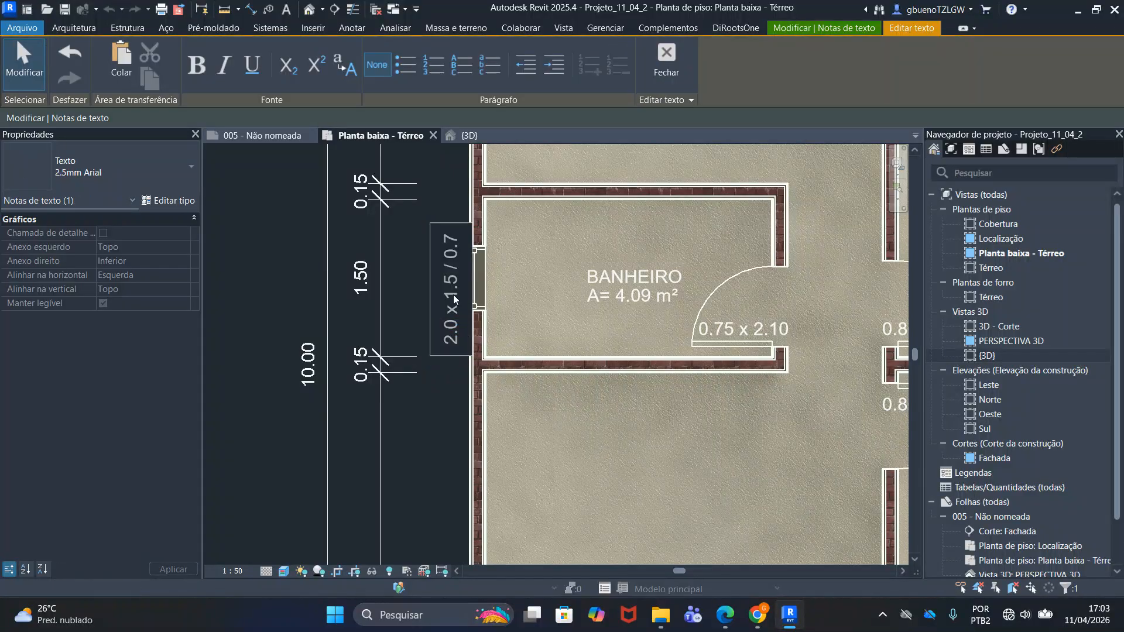
pyautogui.moveTo(453, 325); pyautogui.dragTo(455, 351)
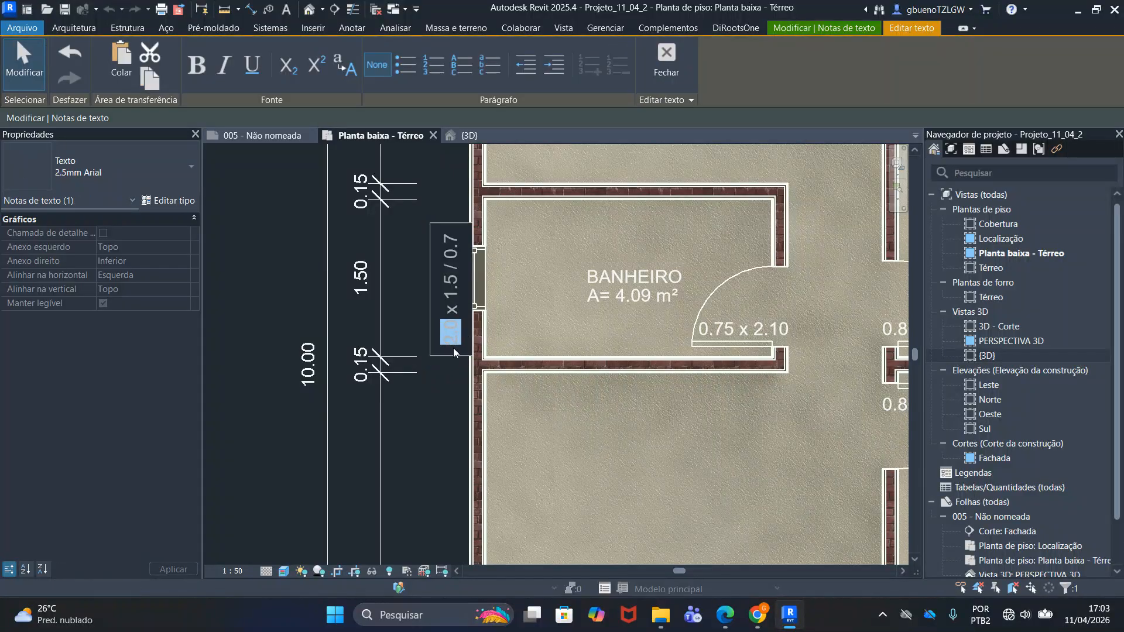
pyautogui.write('0.6')
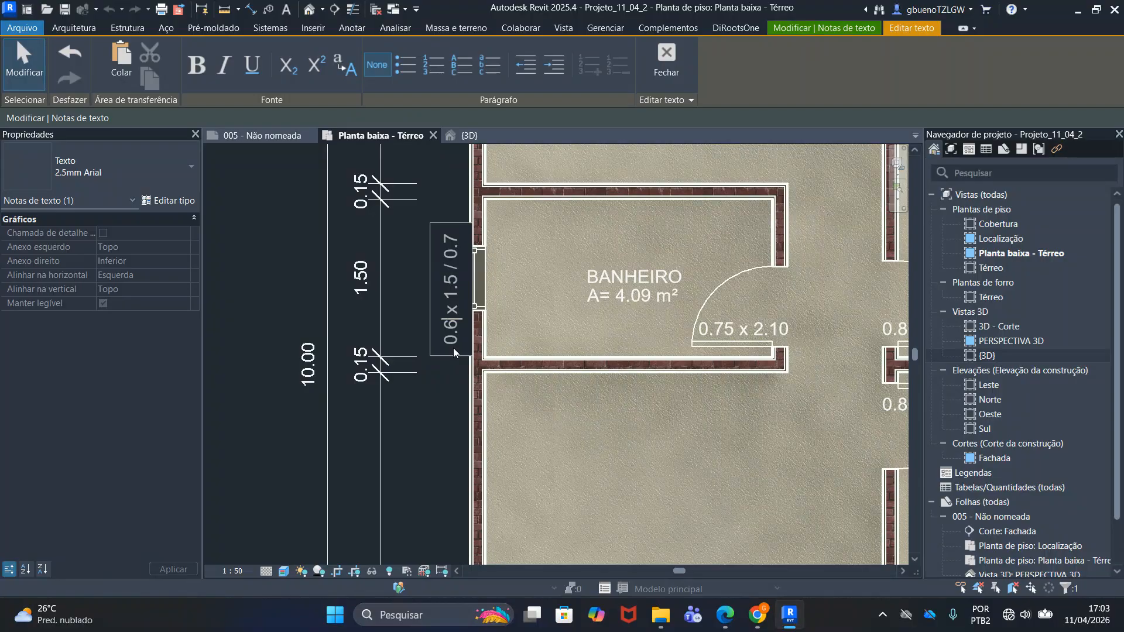
pyautogui.press('BackSpace')
pyautogui.press('BackSpace')
pyautogui.press('BackSpace')
pyautogui.write('0.')
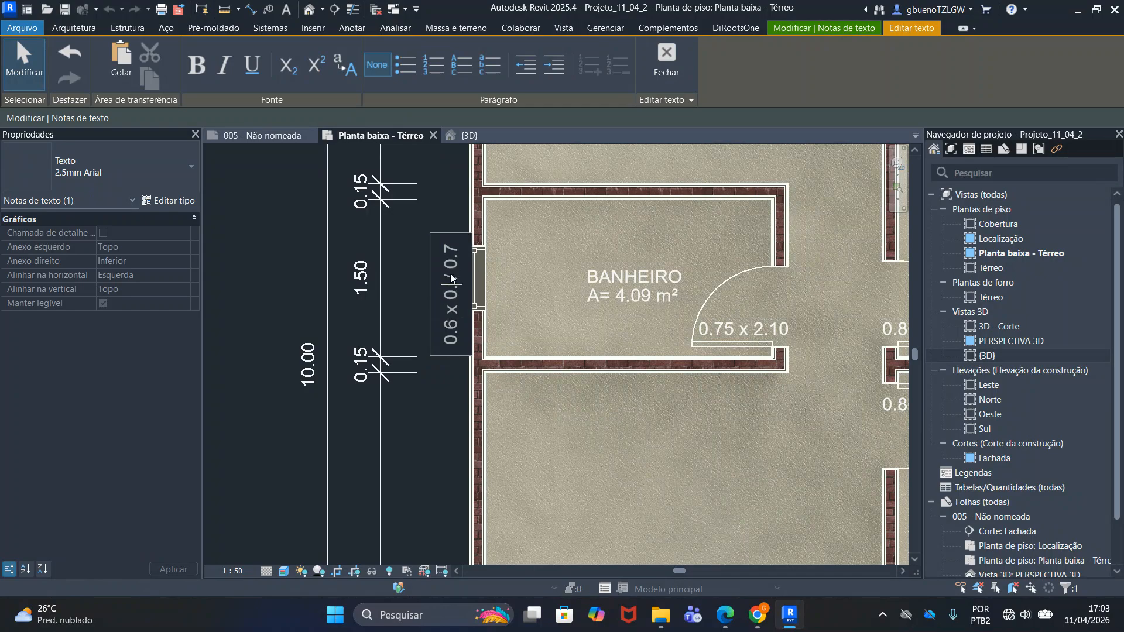
pyautogui.write('60')
pyautogui.press('BackSpace')
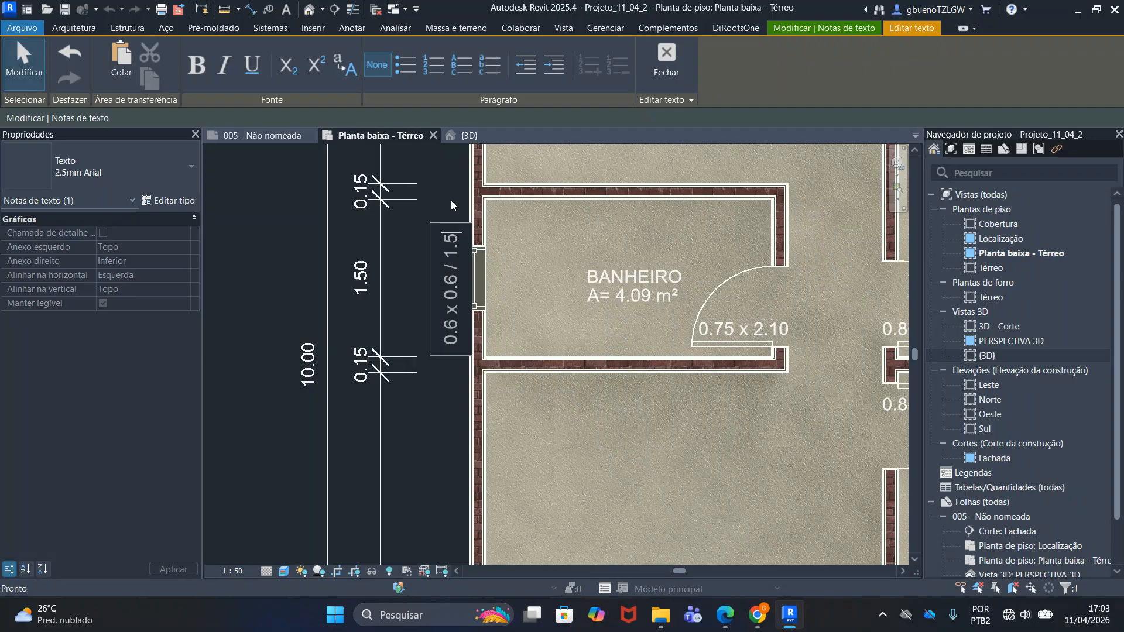
pyautogui.click(451, 205)
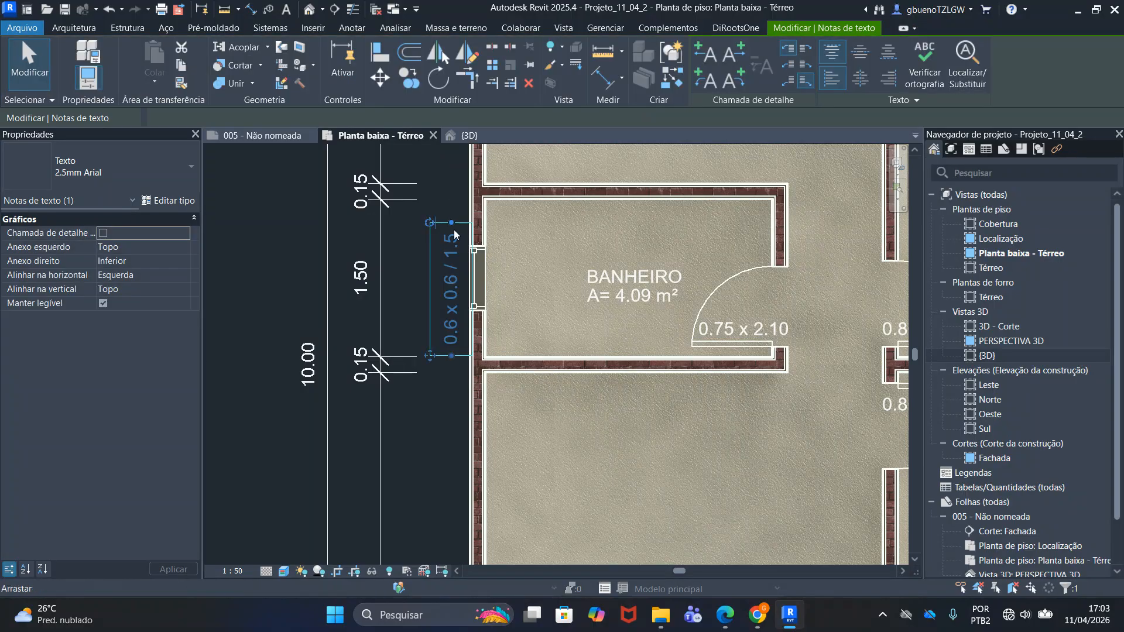
# Nudge BANHEIRO's window note slightly upward and closer to the outer wall, leaving it deselected
pyautogui.press('Escape')
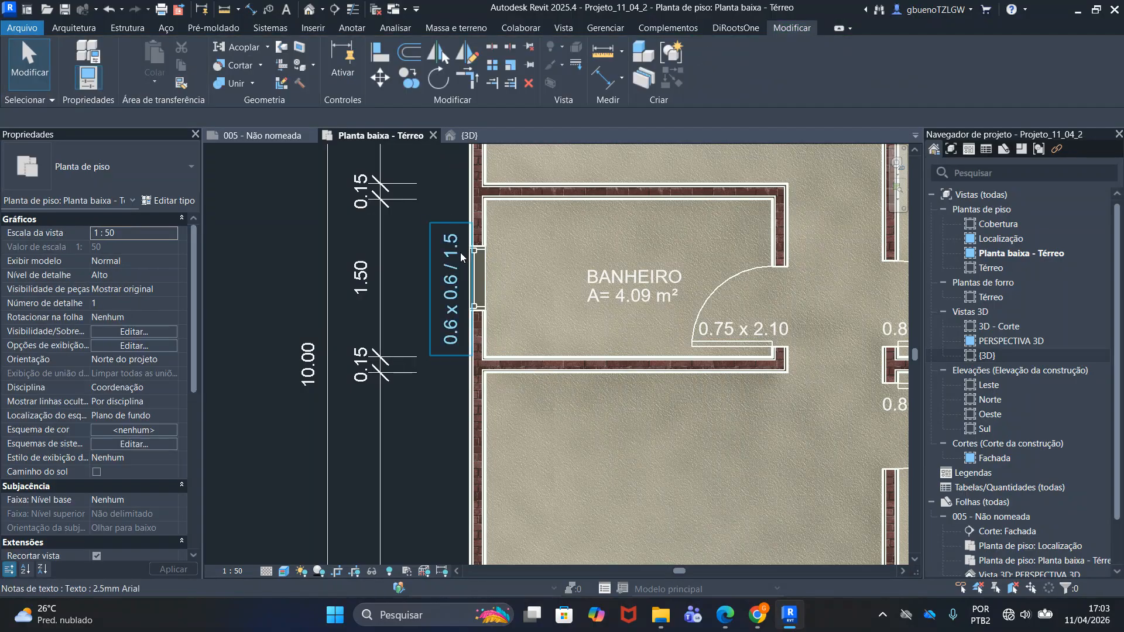
pyautogui.click(445, 300)
pyautogui.scroll(1, 451, 302)
pyautogui.press('Up')
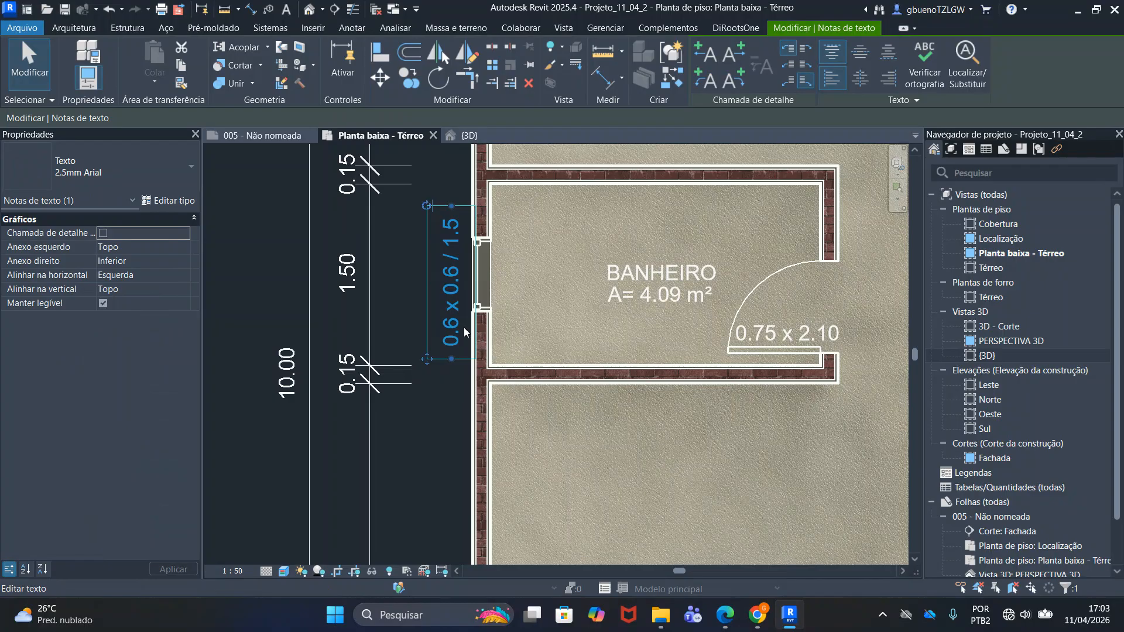
pyautogui.press('Up')
pyautogui.press('Right')
pyautogui.scroll(-2, 463, 325)
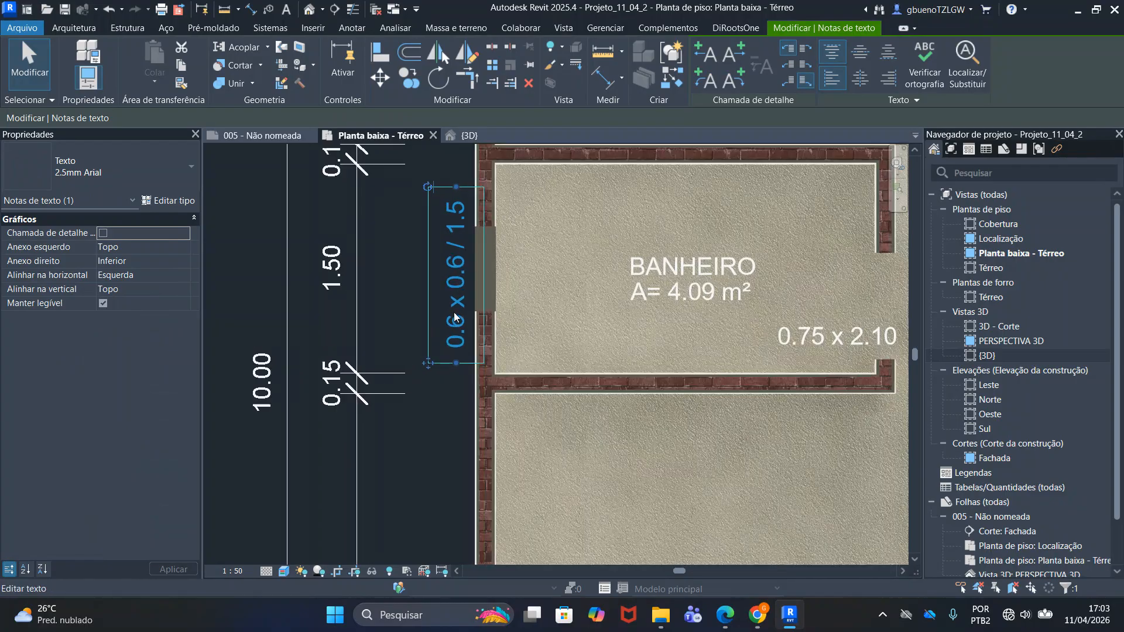
pyautogui.press('Escape')
# Look over the annotated ground-floor plan as a whole and open sheet 005 - Não nomeada
pyautogui.scroll(-2, 491, 329)
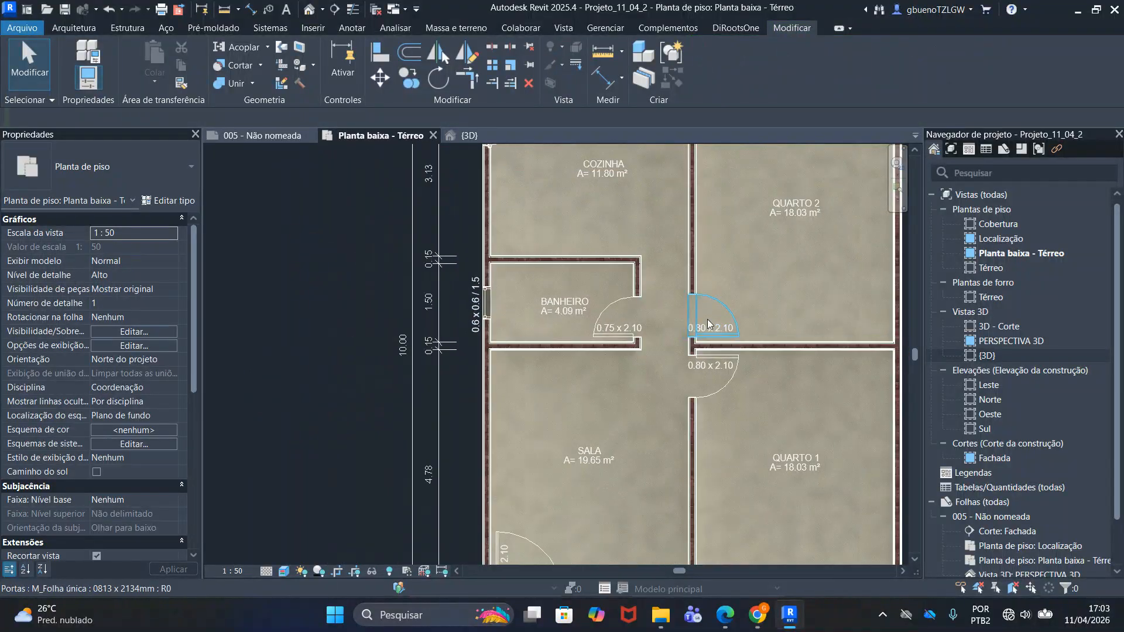
pyautogui.scroll(-2, 708, 325)
pyautogui.moveTo(749, 319); pyautogui.dragTo(684, 307, button='middle')
pyautogui.scroll(1, 683, 306)
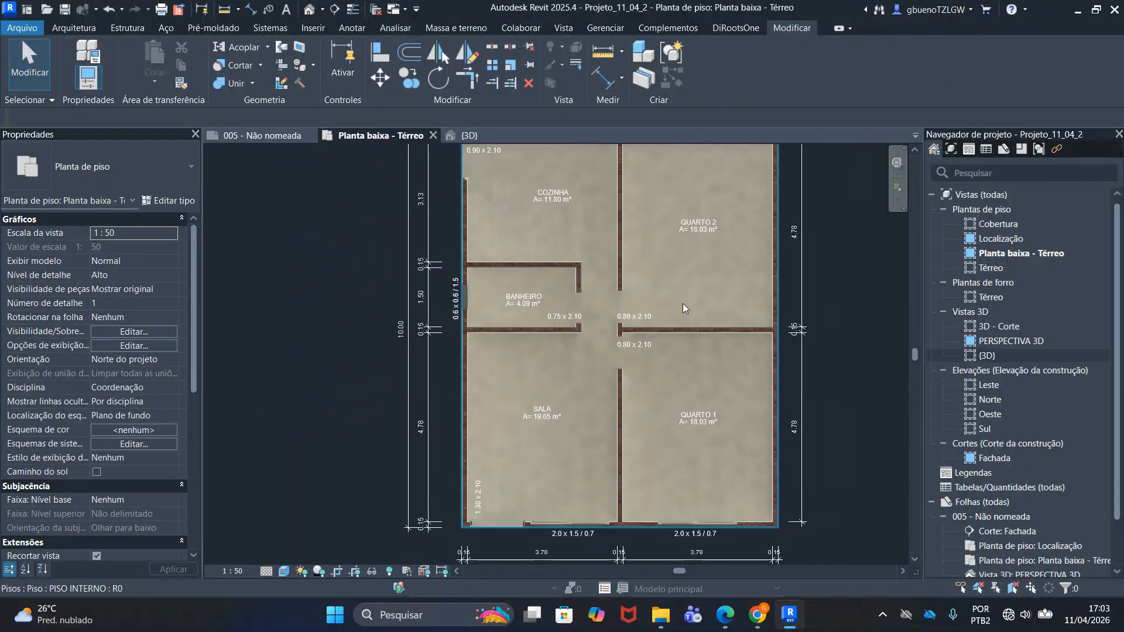
pyautogui.scroll(-4, 687, 308)
pyautogui.moveTo(805, 310); pyautogui.dragTo(774, 325, button='middle')
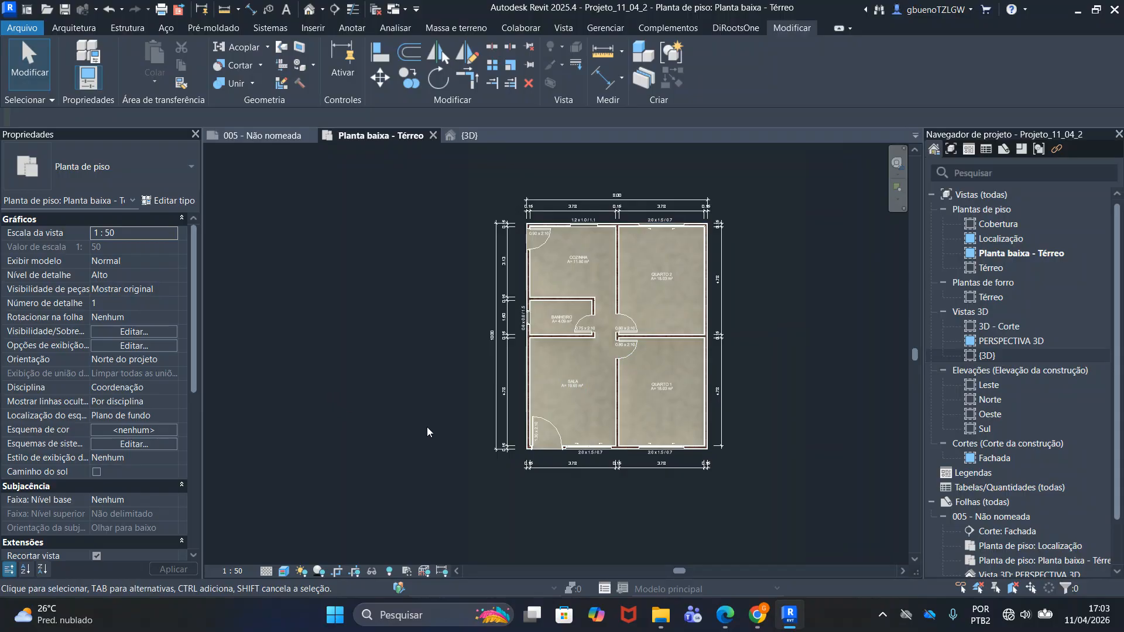
pyautogui.click(279, 139)
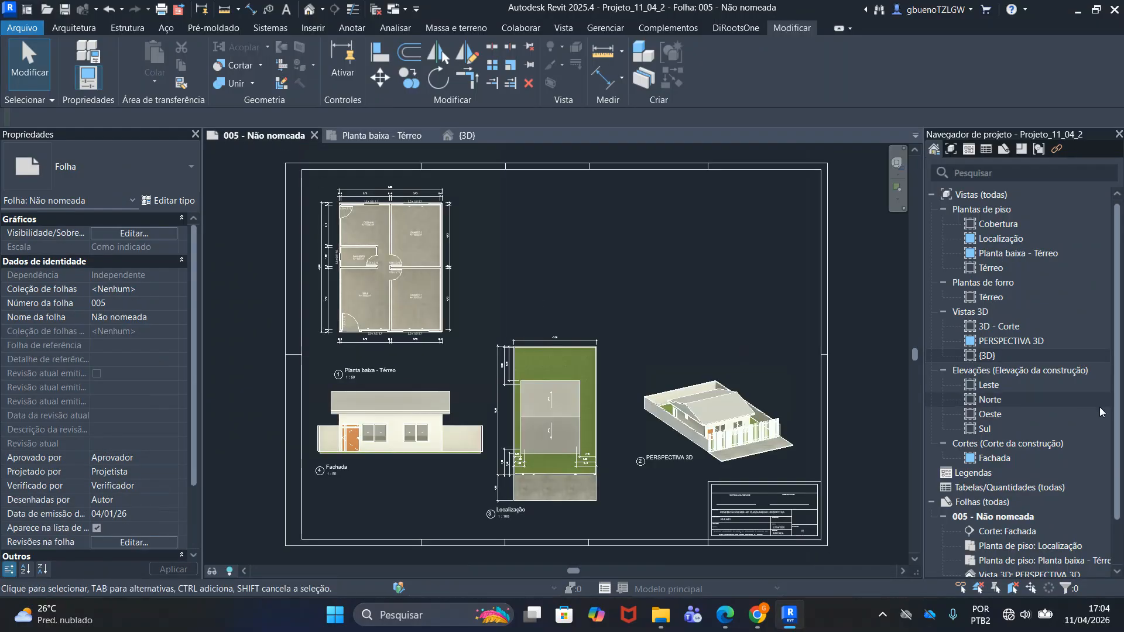
pyautogui.scroll(-2, 1021, 451)
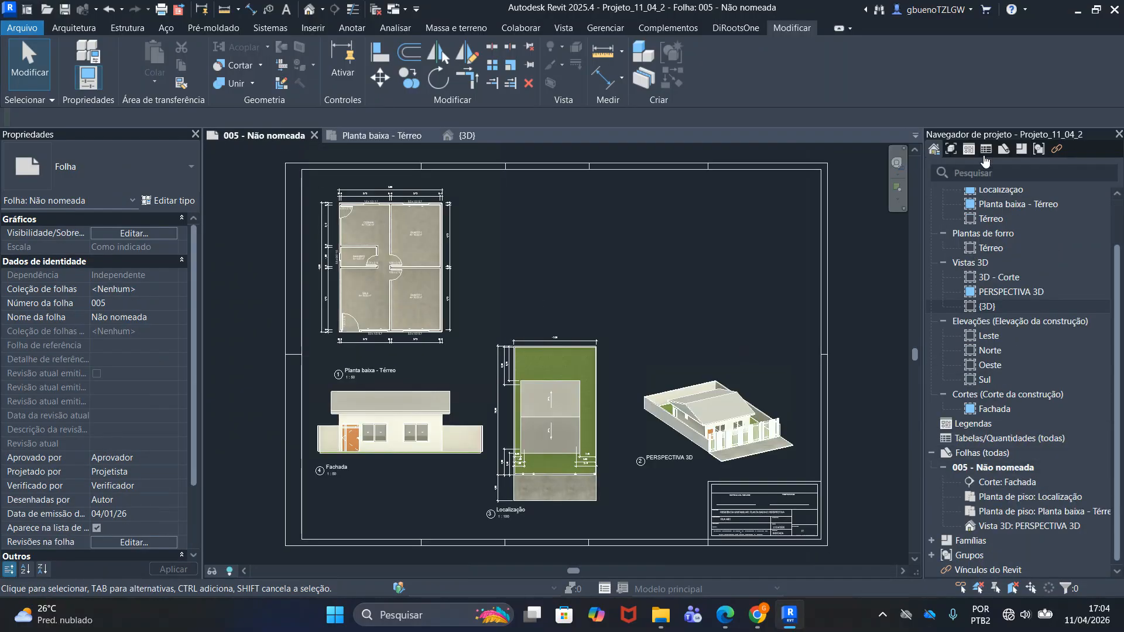
pyautogui.scroll(2, 1010, 229)
pyautogui.scroll(-2, 1025, 471)
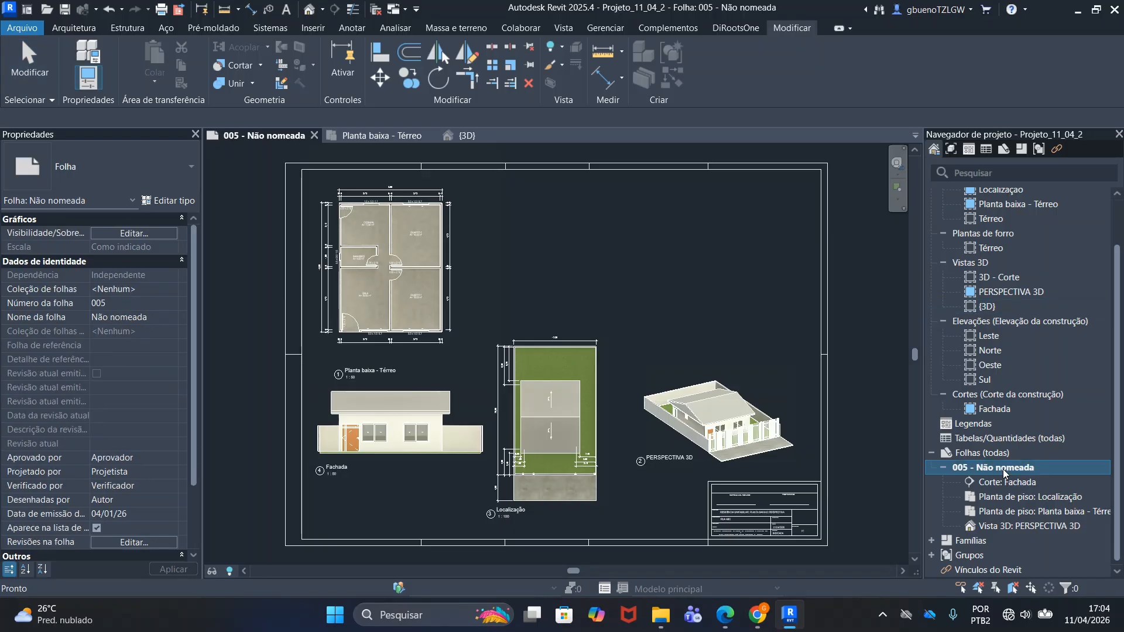
# Examine the Planta baixa - Térreo, Fachada, Localização and PERSPECTIVA 3D views placed on the sheet
pyautogui.click(373, 375)
pyautogui.scroll(3, 413, 284)
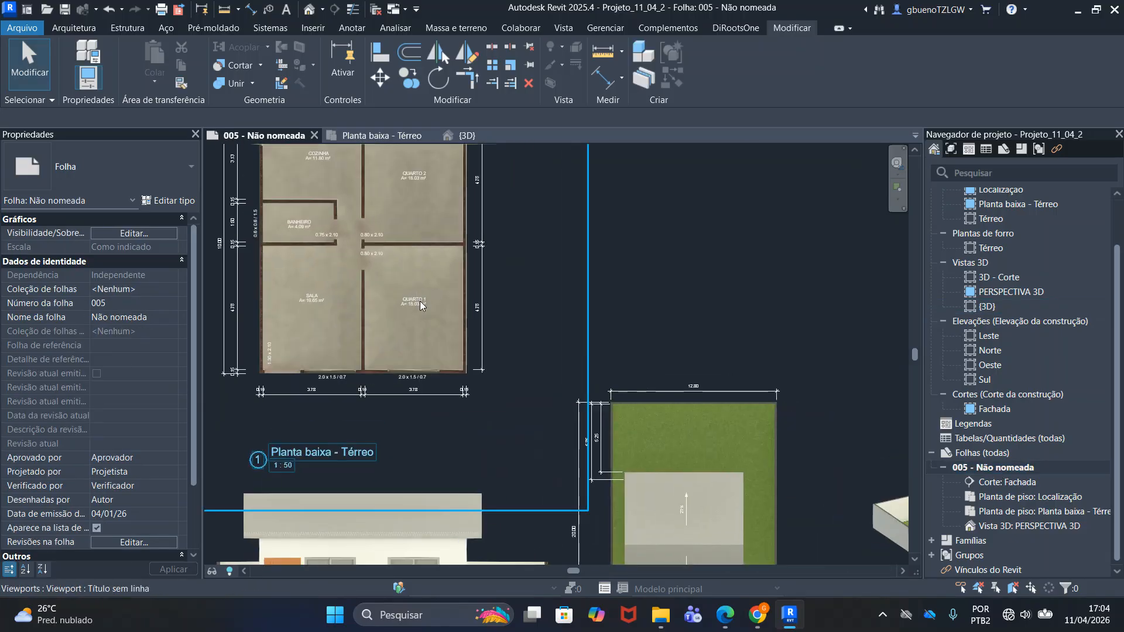
pyautogui.scroll(-3, 419, 297)
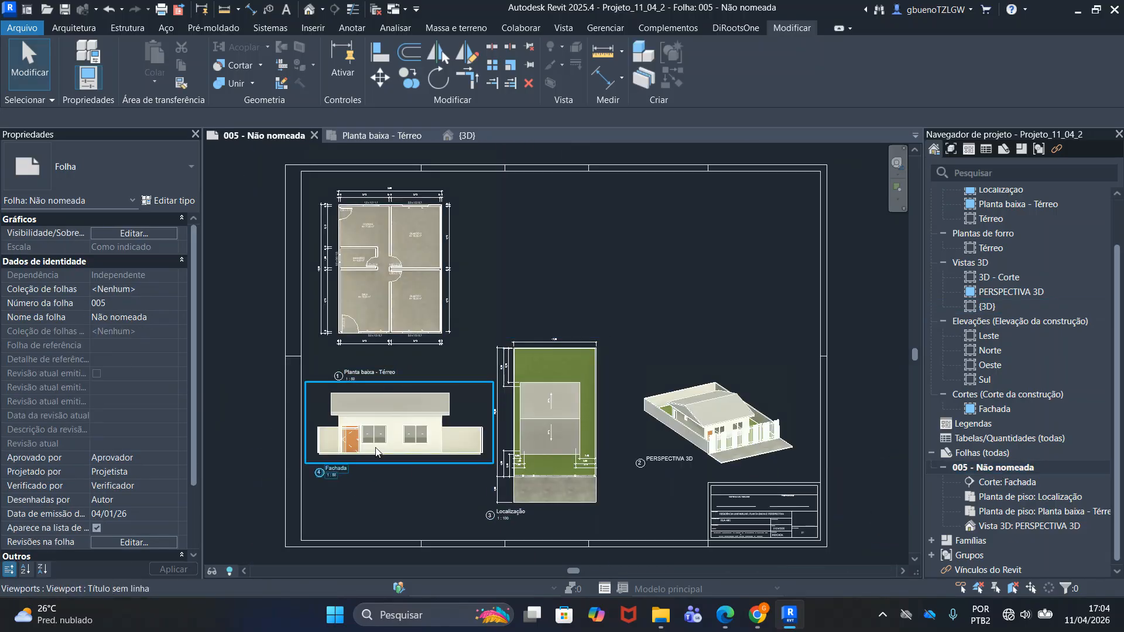
pyautogui.scroll(2, 527, 456)
pyautogui.scroll(2, 550, 455)
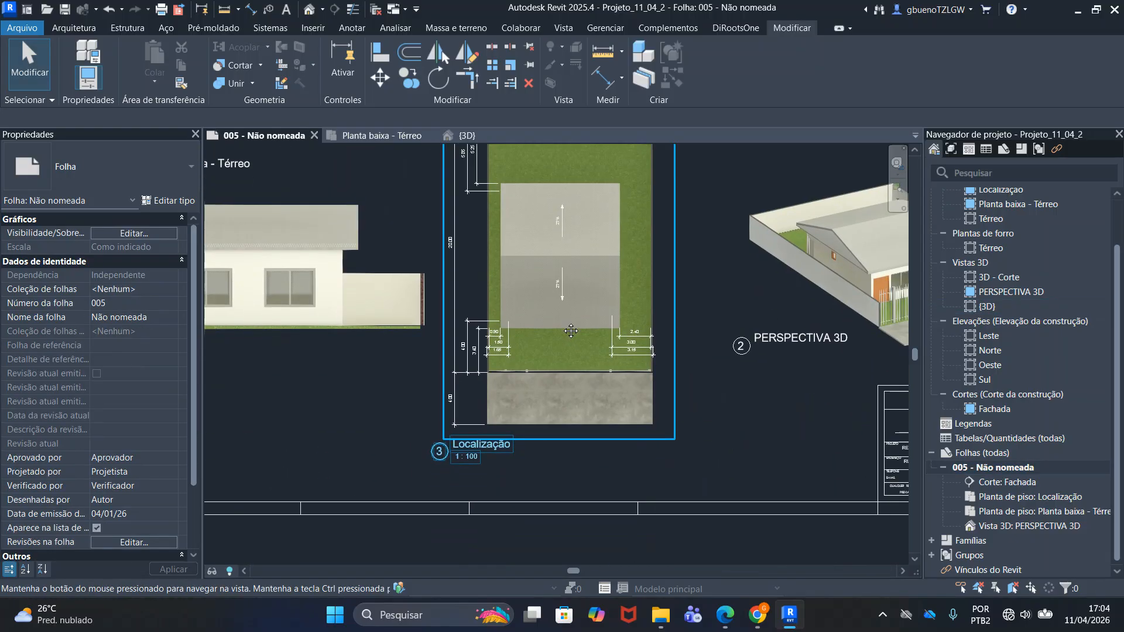
pyautogui.scroll(-4, 562, 322)
pyautogui.scroll(3, 771, 319)
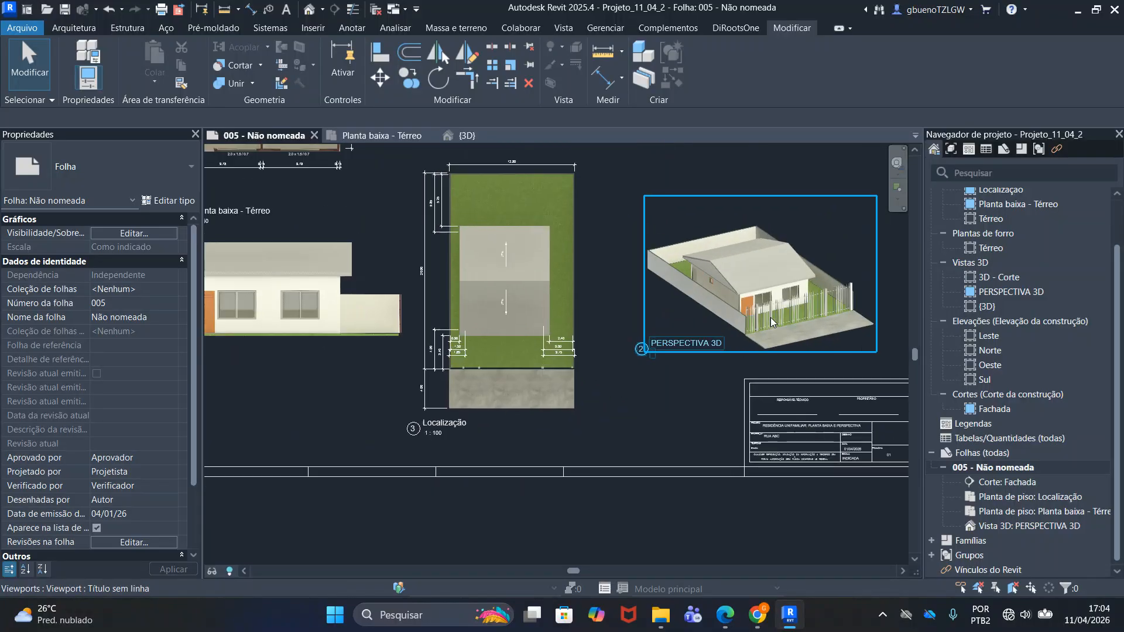
pyautogui.scroll(-3, 770, 317)
pyautogui.scroll(4, 485, 288)
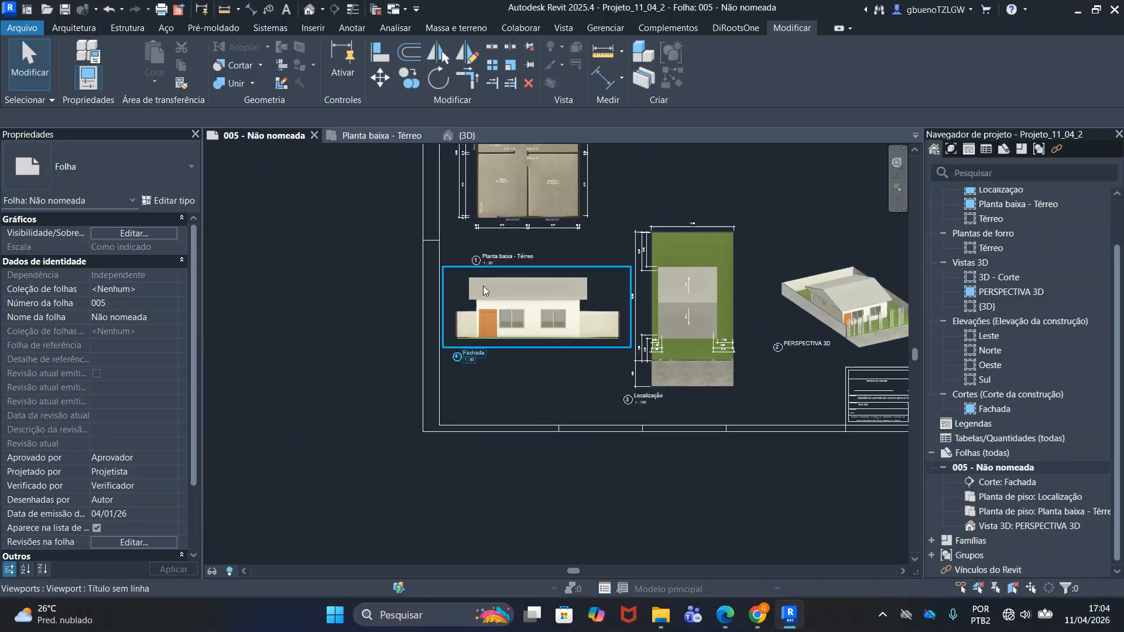
pyautogui.moveTo(587, 234); pyautogui.dragTo(615, 385, button='middle')
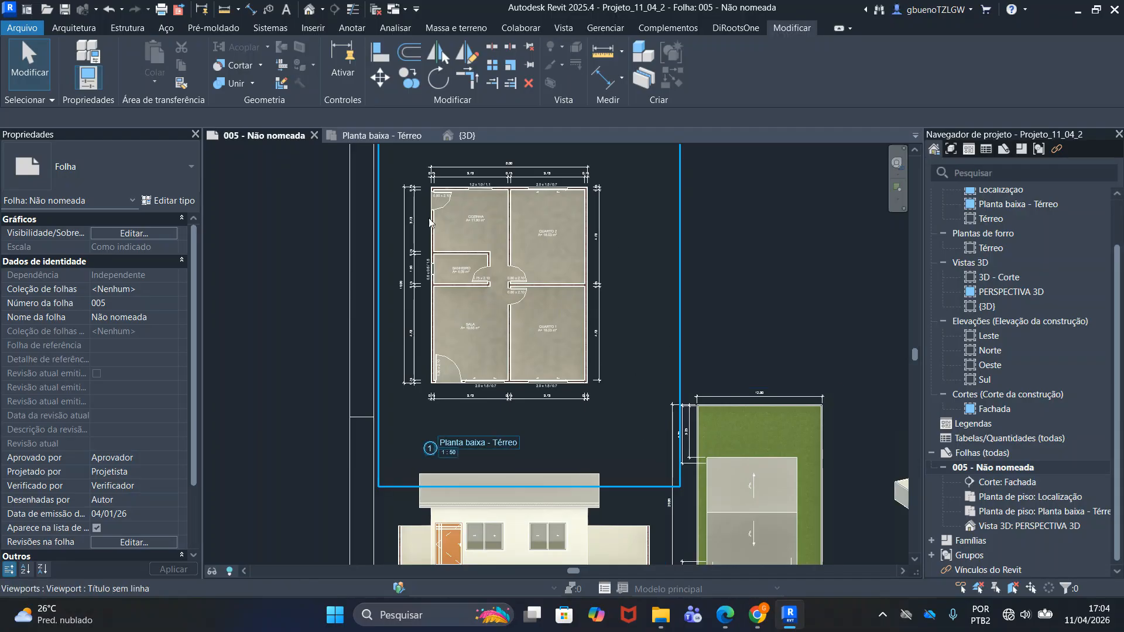
pyautogui.scroll(1, 486, 472)
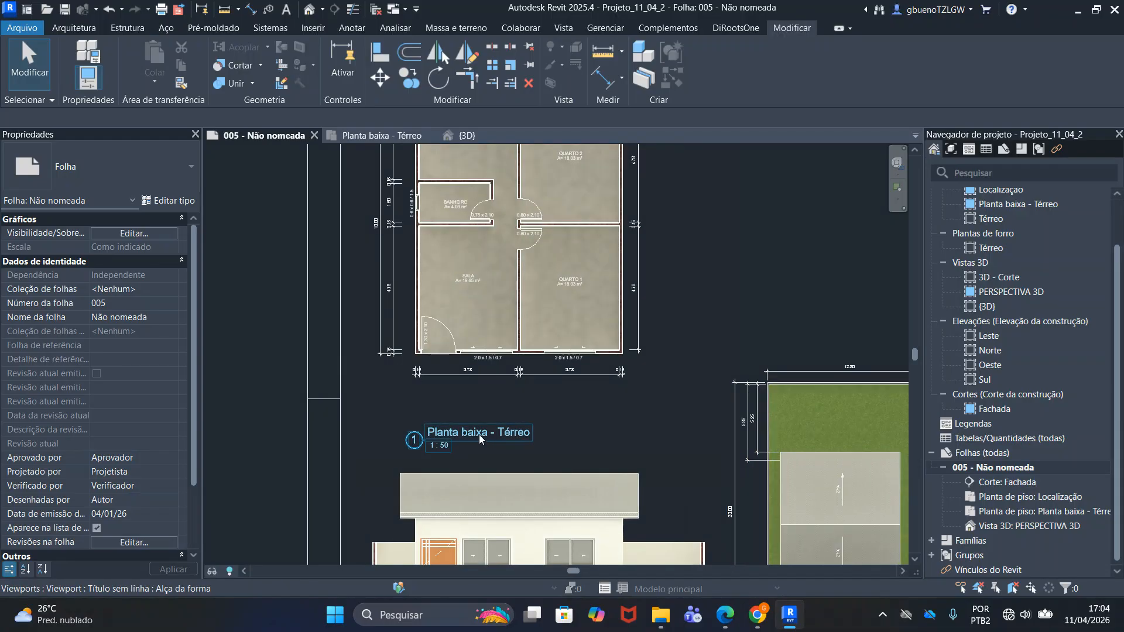
pyautogui.scroll(-2, 568, 440)
pyautogui.scroll(-2, 572, 438)
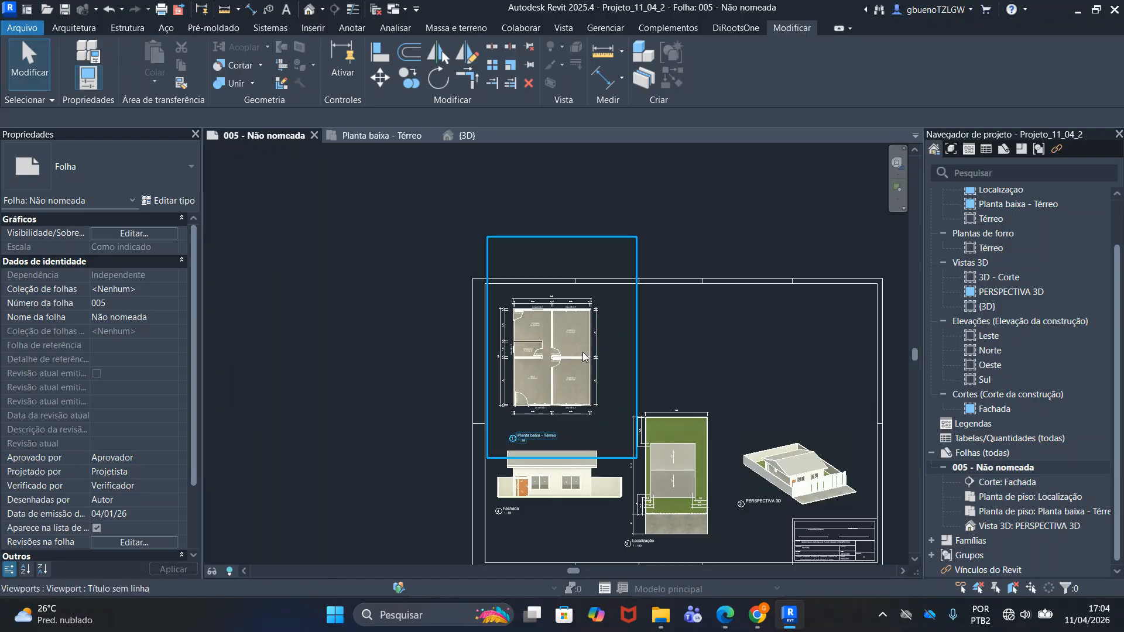
pyautogui.scroll(2, 610, 326)
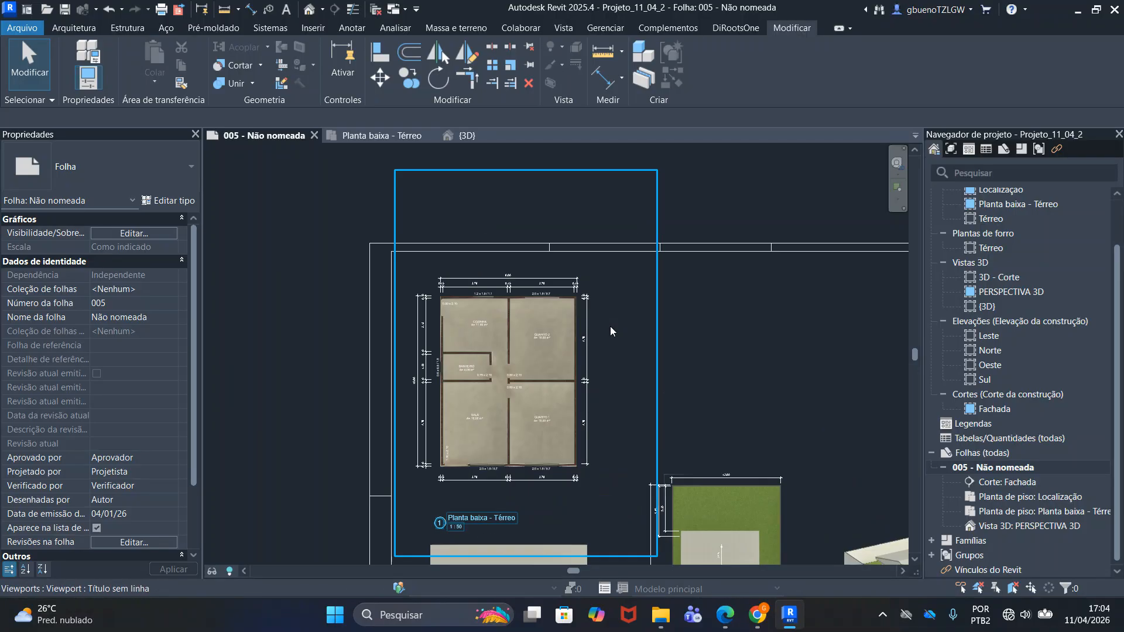
pyautogui.scroll(-2, 610, 325)
# Make the crop region of the Planta baixa - Térreo viewport visible on the sheet
pyautogui.click(610, 327)
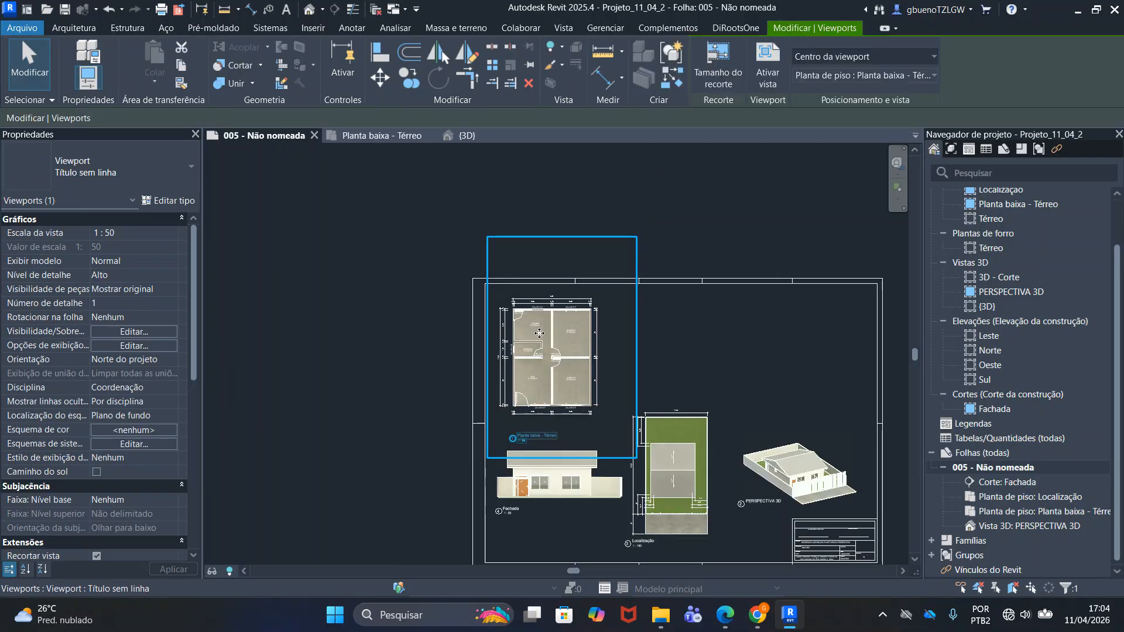
pyautogui.scroll(-5, 84, 400)
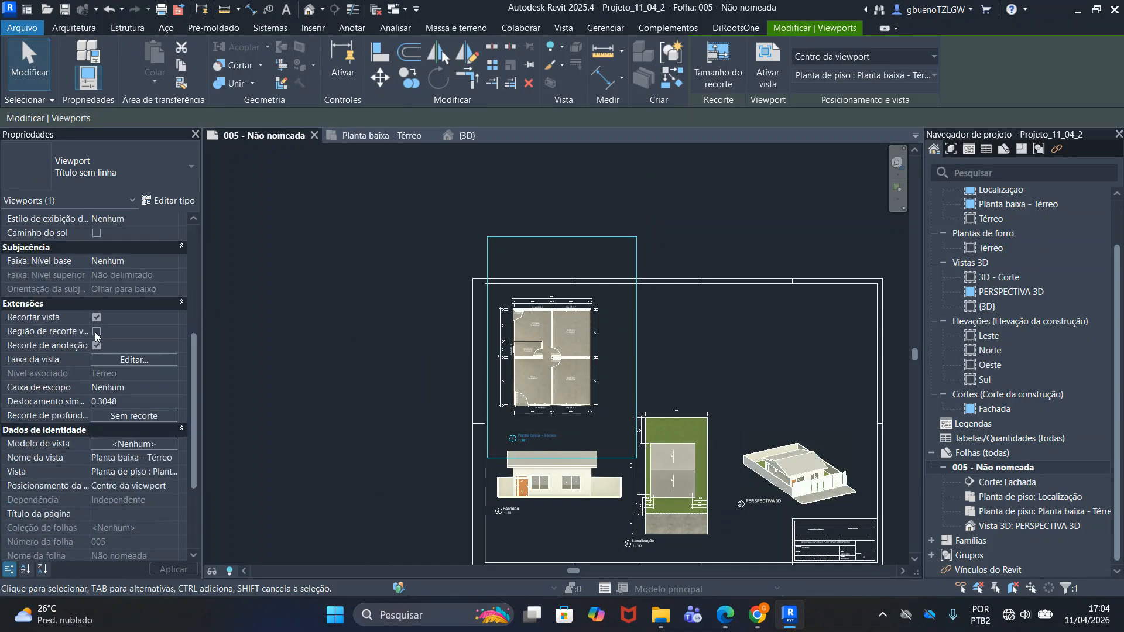
pyautogui.moveTo(90, 319); pyautogui.dragTo(123, 318)
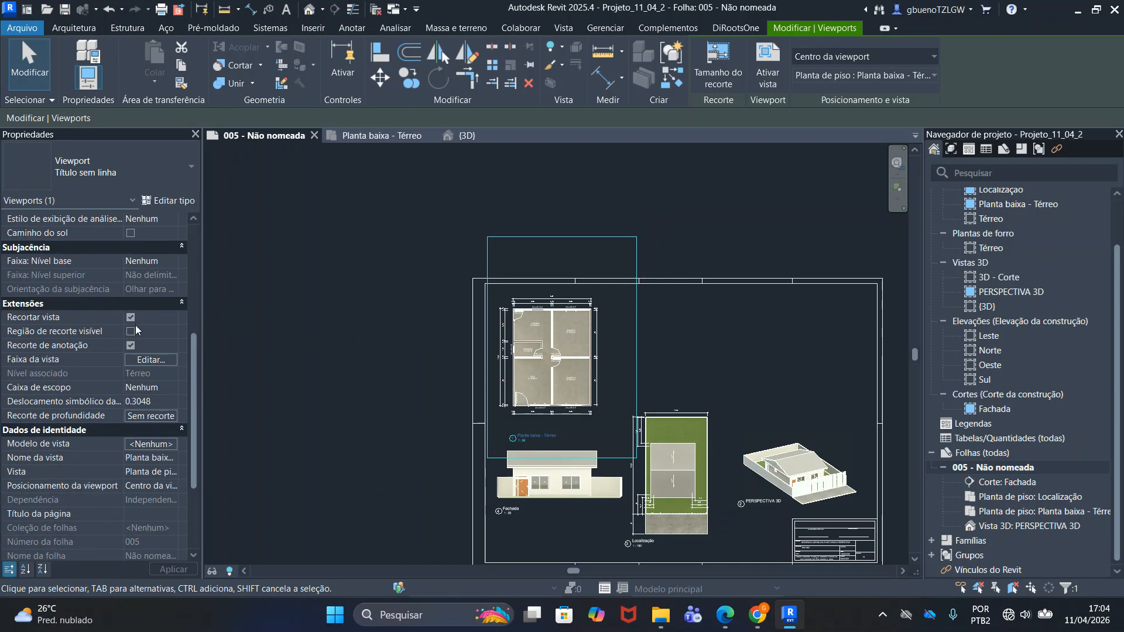
pyautogui.click(130, 331)
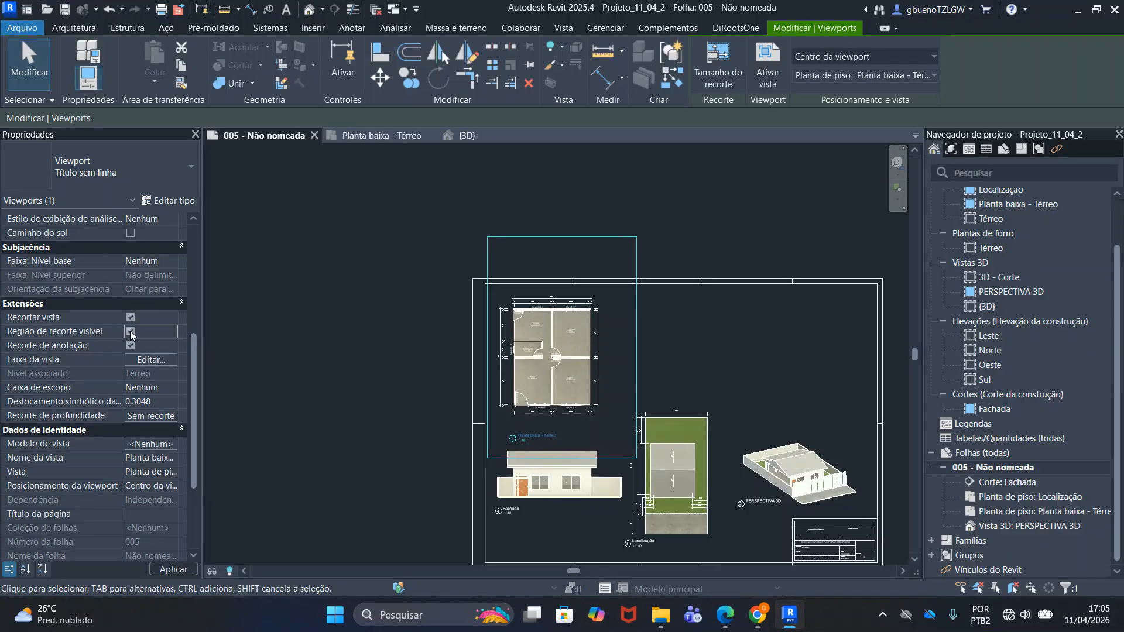
# Activate the Planta baixa - Térreo viewport and pull its crop region's top and left edges in toward the plan's dimensions
pyautogui.scroll(2, 566, 241)
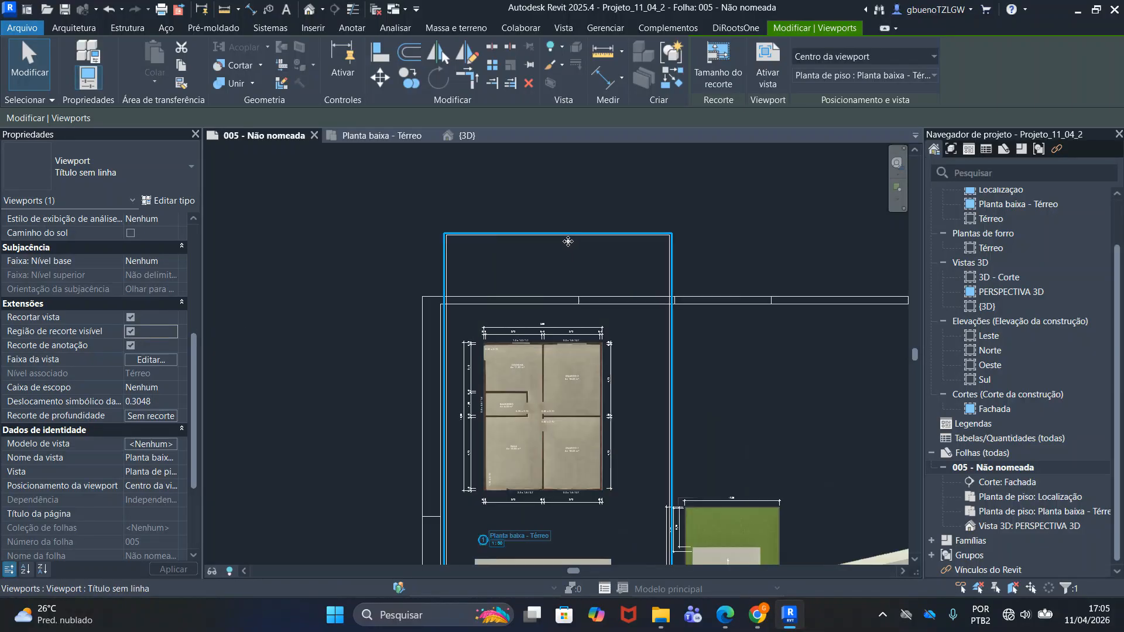
pyautogui.doubleClick(567, 240)
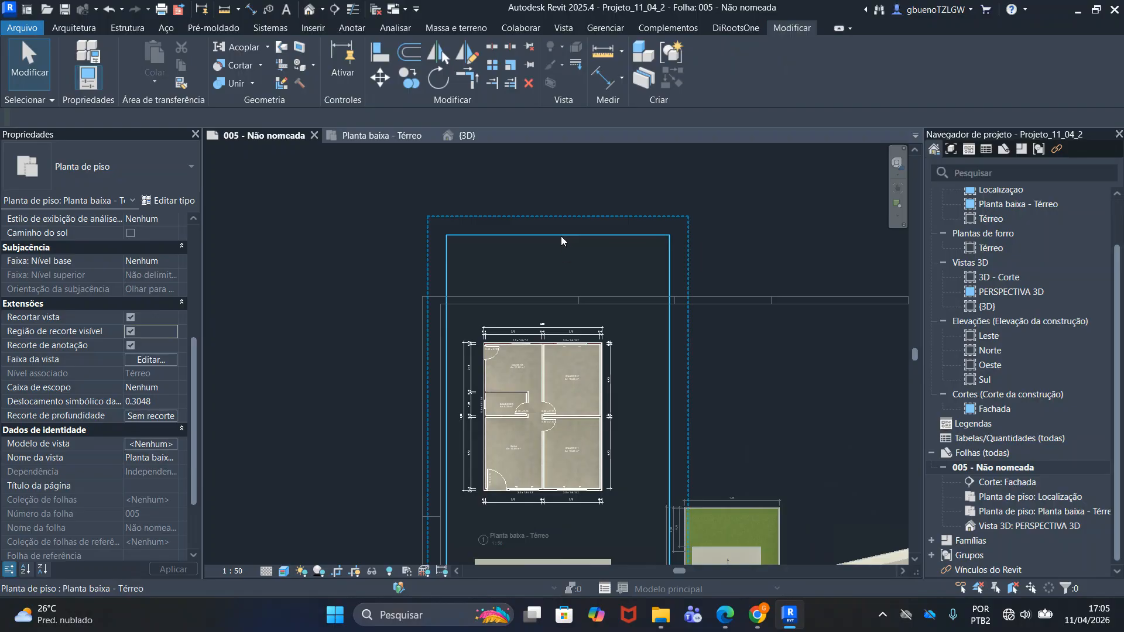
pyautogui.scroll(2, 560, 237)
pyautogui.click(557, 235)
pyautogui.moveTo(557, 235); pyautogui.dragTo(556, 379)
pyautogui.scroll(1, 557, 420)
pyautogui.moveTo(557, 419); pyautogui.dragTo(579, 192, button='middle')
pyautogui.scroll(-3, 380, 352)
pyautogui.moveTo(363, 379); pyautogui.dragTo(376, 379)
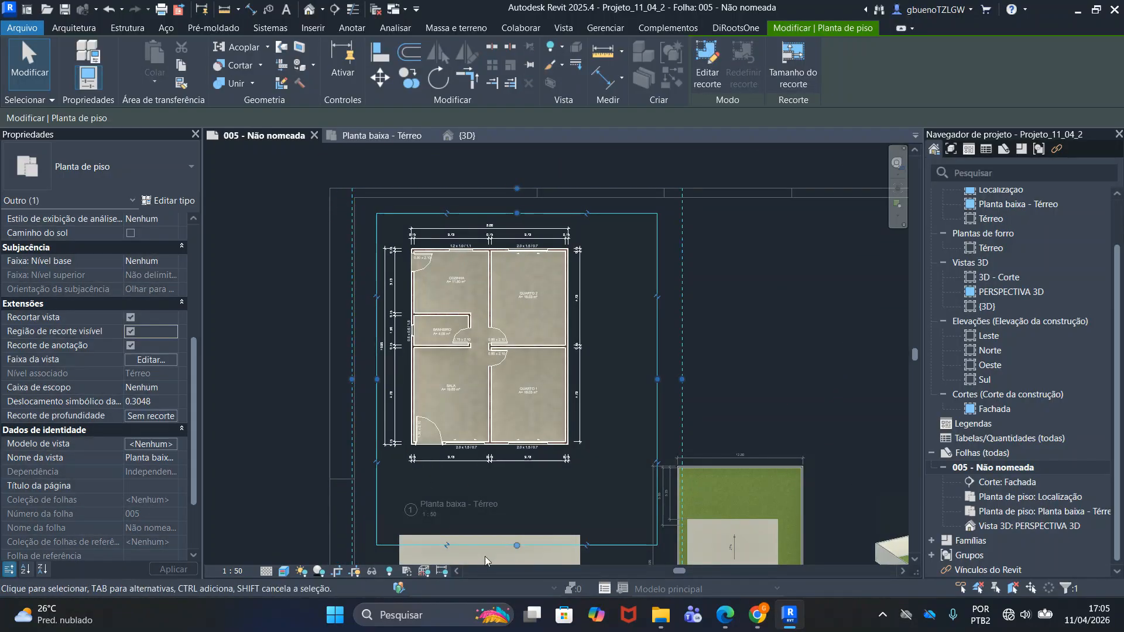
# Pull the crop region's bottom and right edges in close around the plan's dimensions
pyautogui.moveTo(514, 547); pyautogui.dragTo(515, 478)
pyautogui.moveTo(658, 346); pyautogui.dragTo(447, 349)
pyautogui.scroll(3, 659, 346)
pyautogui.scroll(2, 660, 347)
pyautogui.scroll(-5, 480, 363)
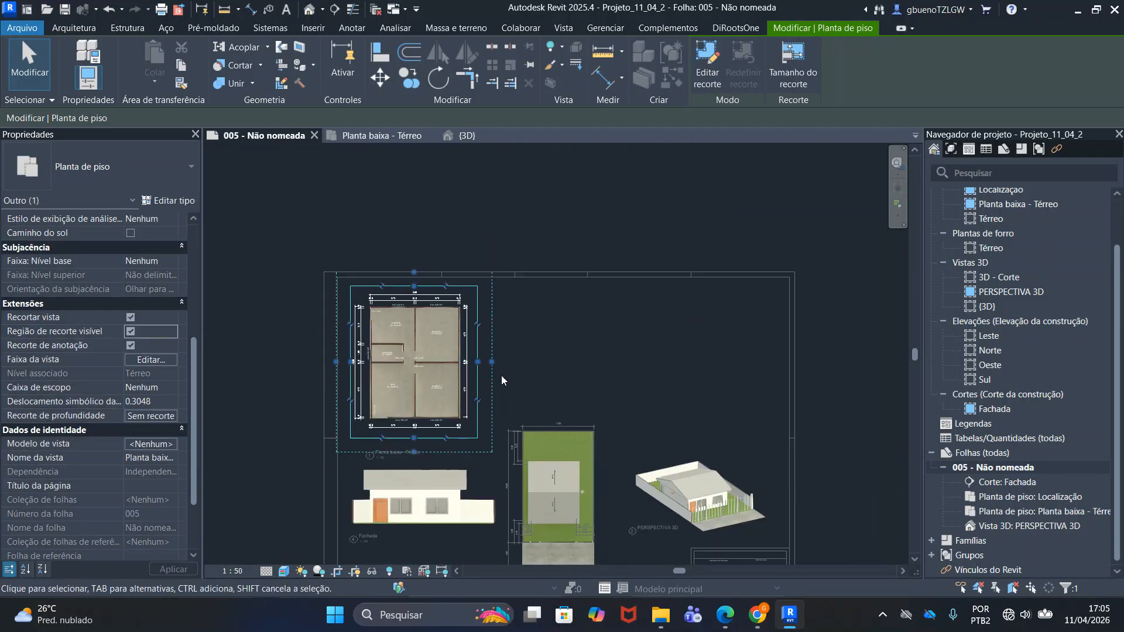
# Fine-tune the crop region's top edge just above the overall dimension and deactivate the view
pyautogui.scroll(1, 456, 329)
pyautogui.scroll(-1, 455, 330)
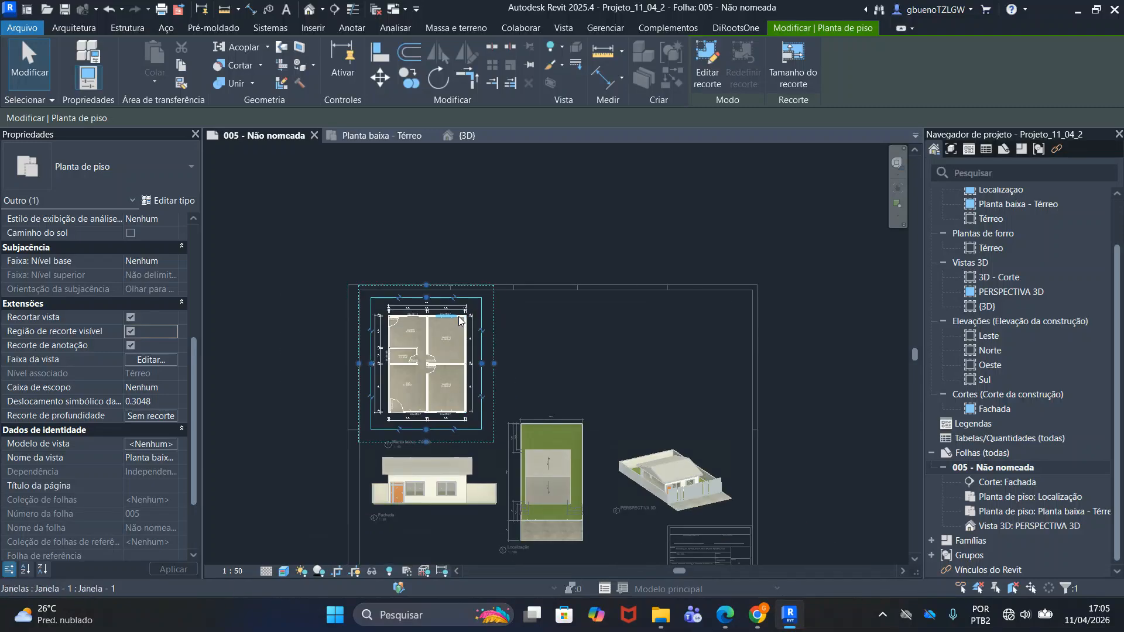
pyautogui.scroll(3, 427, 301)
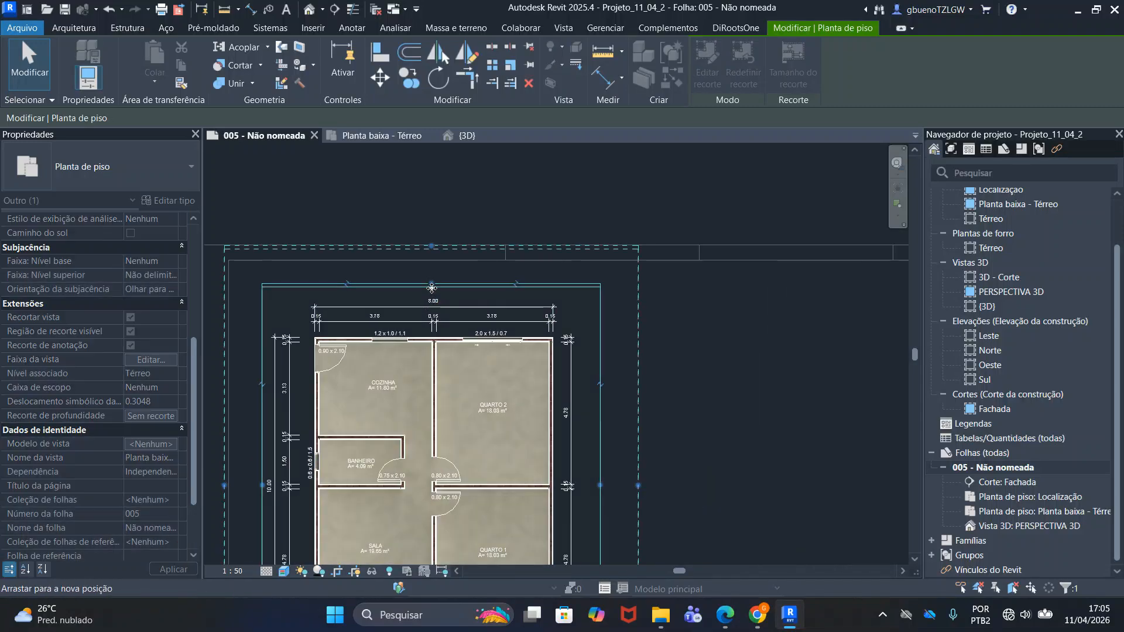
pyautogui.moveTo(432, 297); pyautogui.dragTo(432, 297)
pyautogui.scroll(-1, 432, 298)
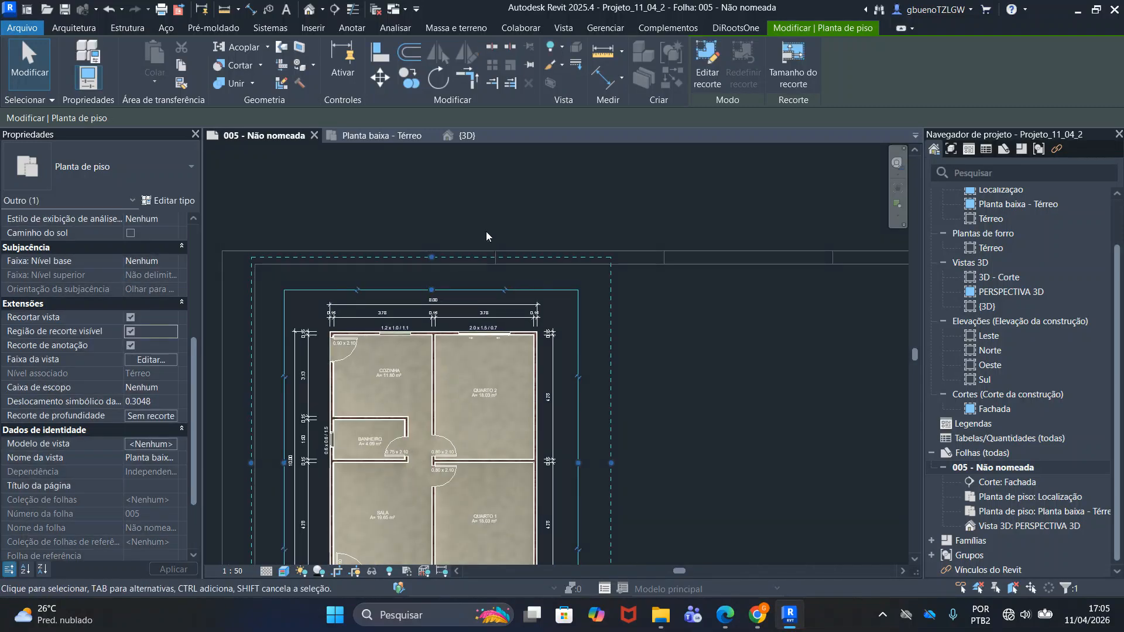
pyautogui.click(466, 177)
# Examine the cropped Planta baixa - Térreo viewport and its spacing from the sheet border and neighbouring views
pyautogui.scroll(-2, 469, 199)
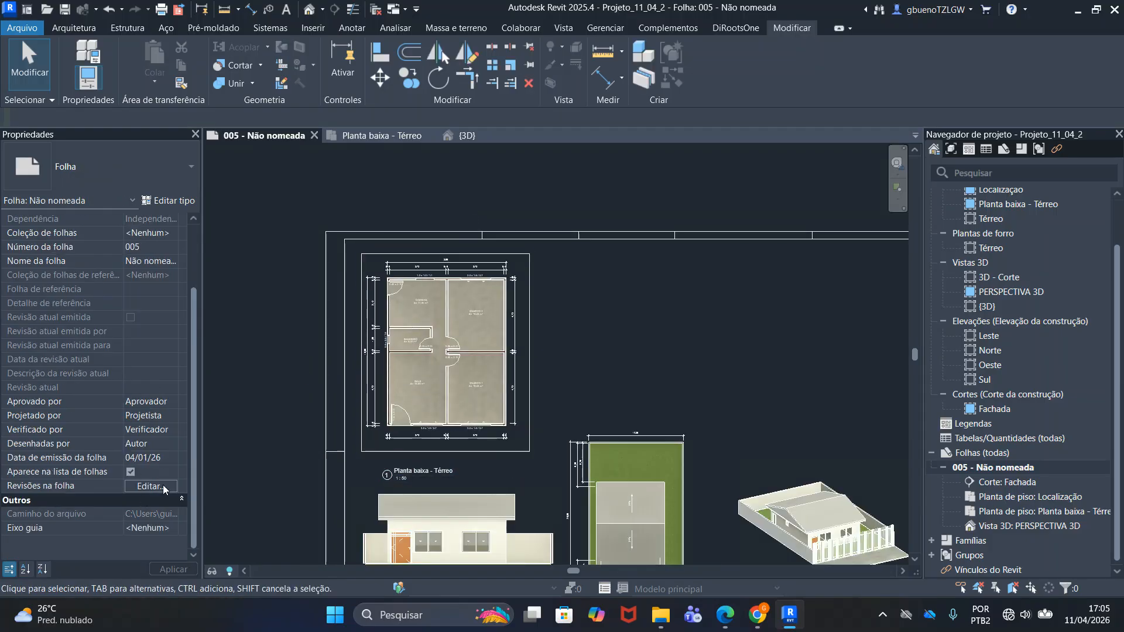
pyautogui.scroll(2, 634, 383)
pyautogui.scroll(-2, 486, 434)
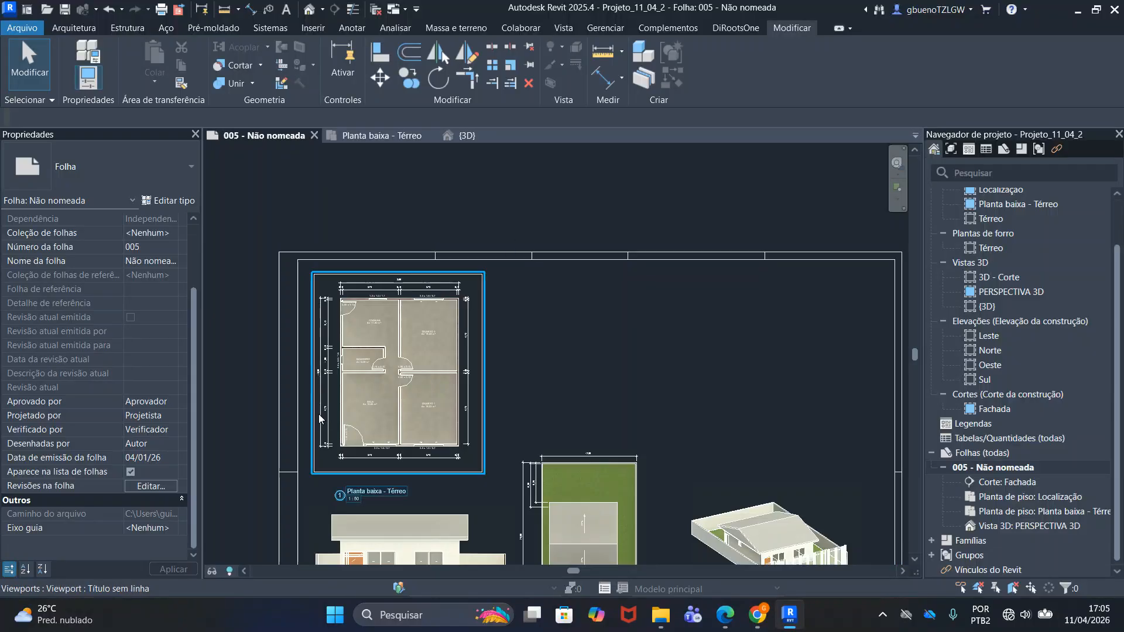
pyautogui.click(436, 339)
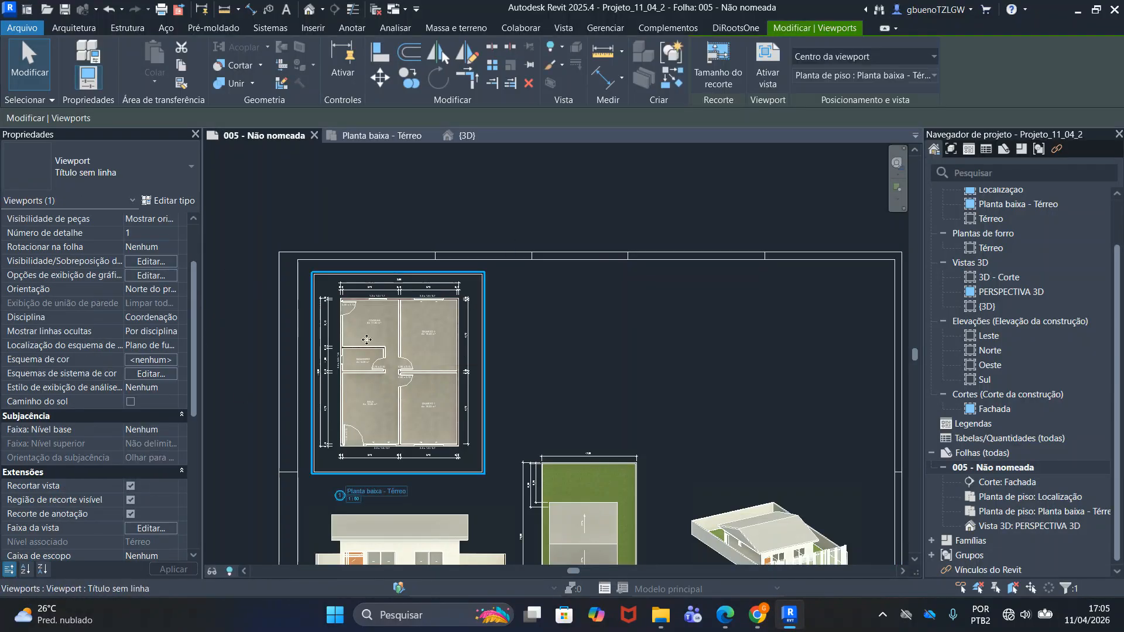
pyautogui.scroll(3, 557, 370)
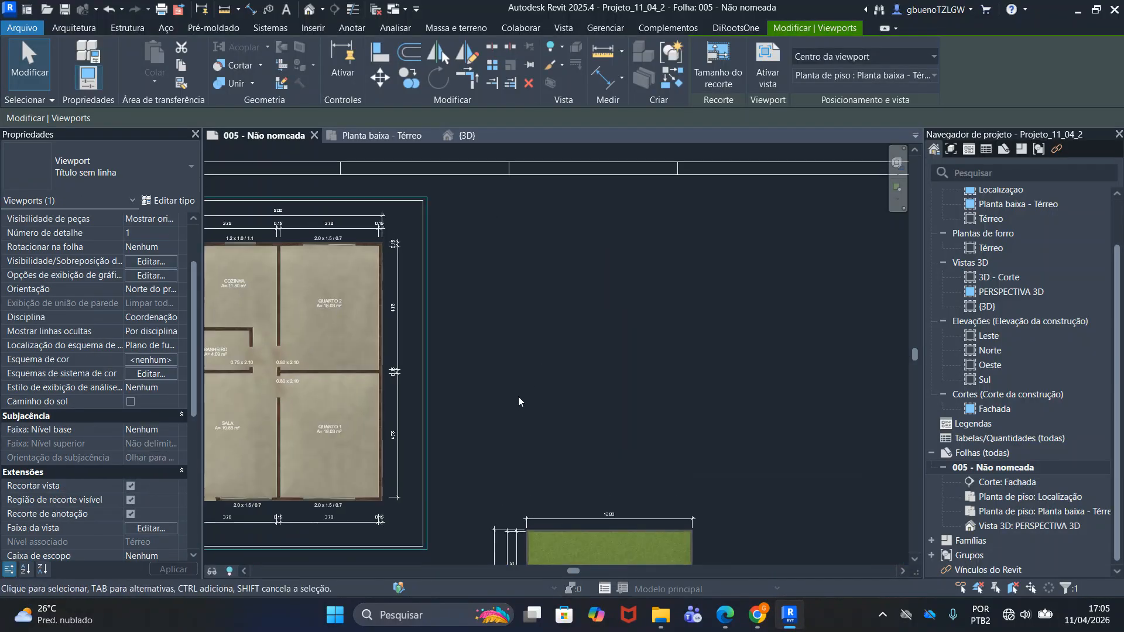
pyautogui.scroll(-3, 518, 395)
pyautogui.press('Escape')
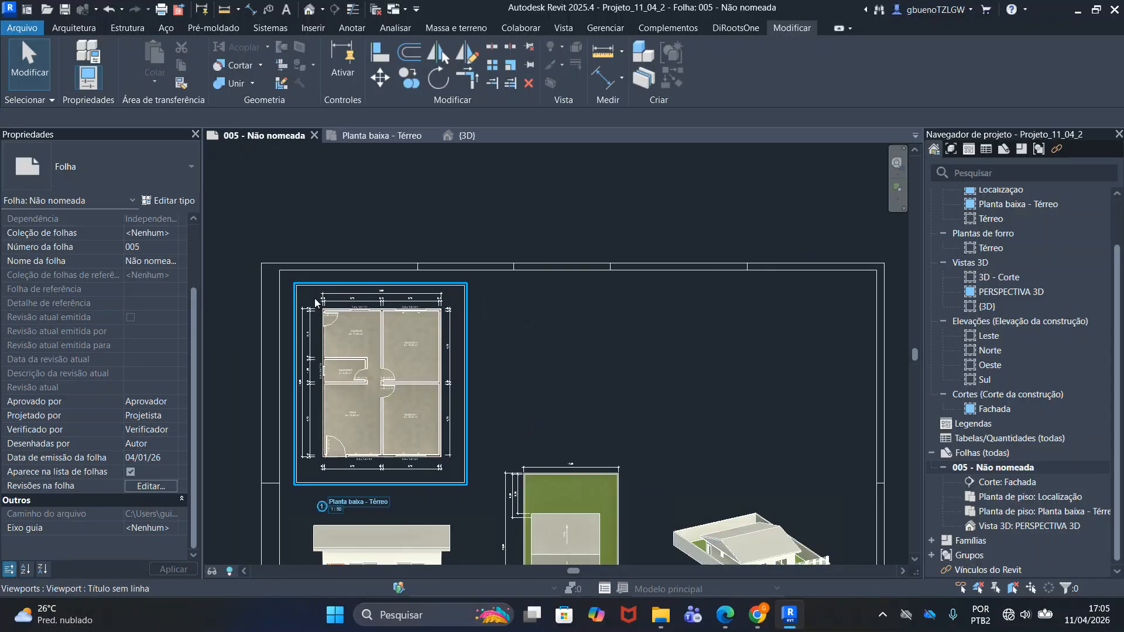
pyautogui.scroll(1, 319, 306)
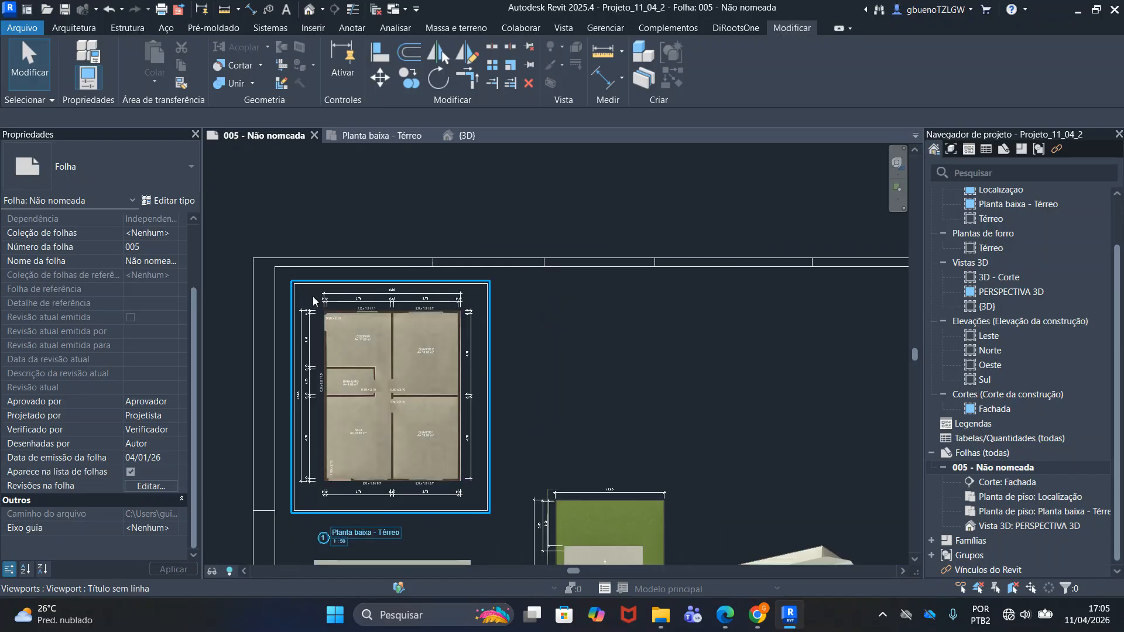
# Hide the crop region boundary of the Planta baixa - Térreo viewport on sheet 005 while keeping the view cropped
pyautogui.click(312, 305)
pyautogui.scroll(-3, 169, 328)
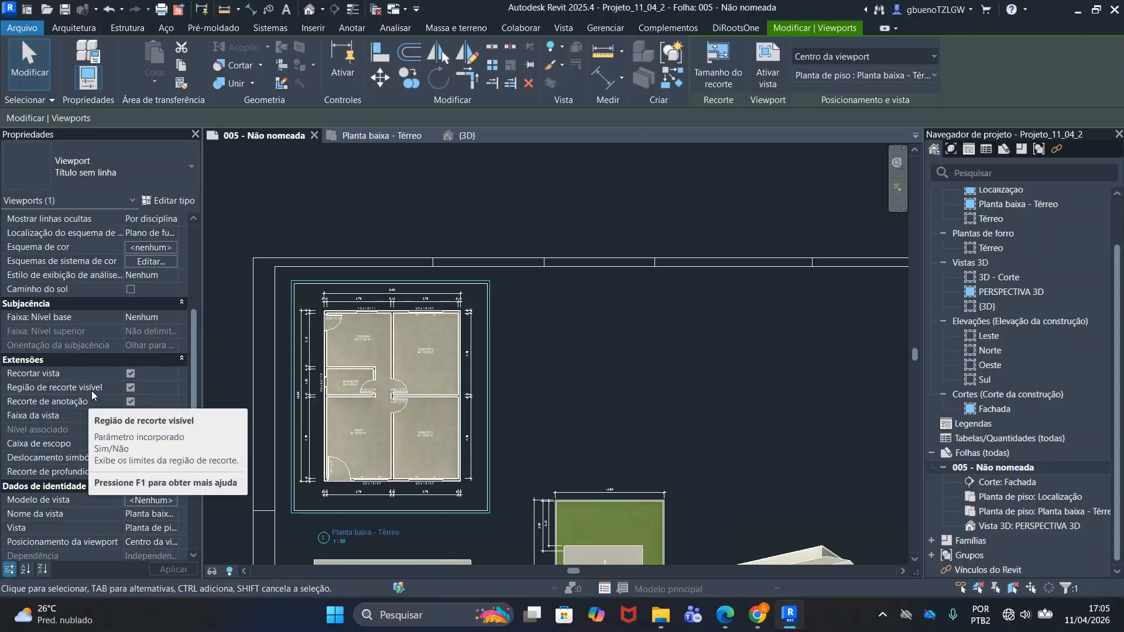
pyautogui.click(130, 388)
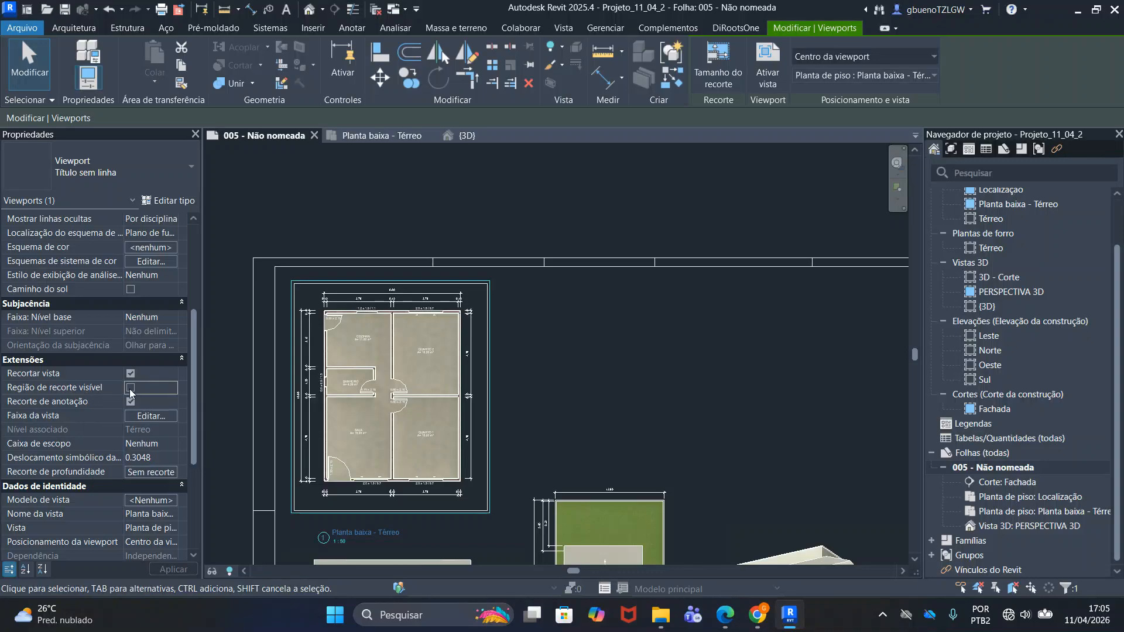
pyautogui.click(373, 201)
pyautogui.scroll(3, 386, 329)
pyautogui.scroll(-3, 448, 431)
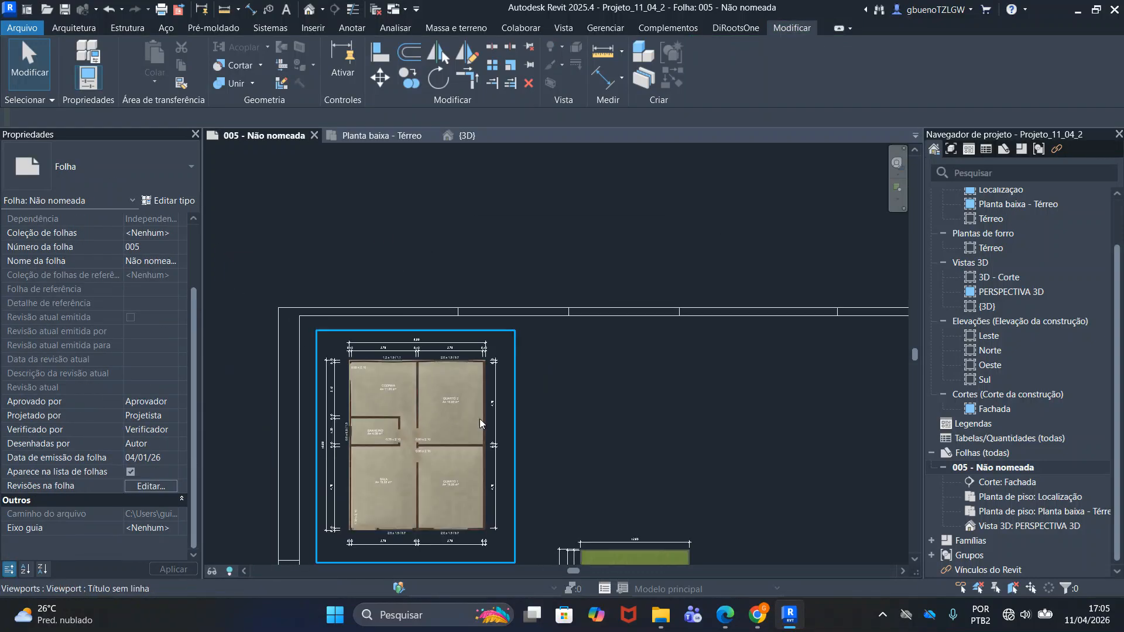
# Move the Planta baixa - Térreo view title up so it sits just below the plan's lower dimensions
pyautogui.moveTo(584, 485); pyautogui.dragTo(649, 298, button='middle')
pyautogui.scroll(2, 433, 403)
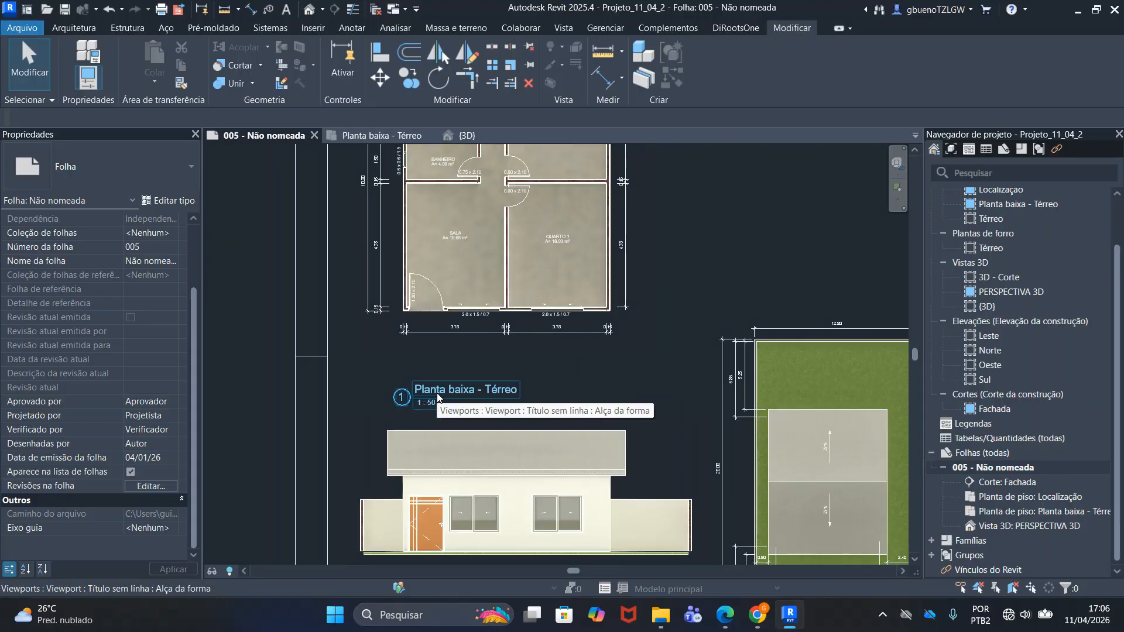
pyautogui.click(438, 398)
pyautogui.press('Escape')
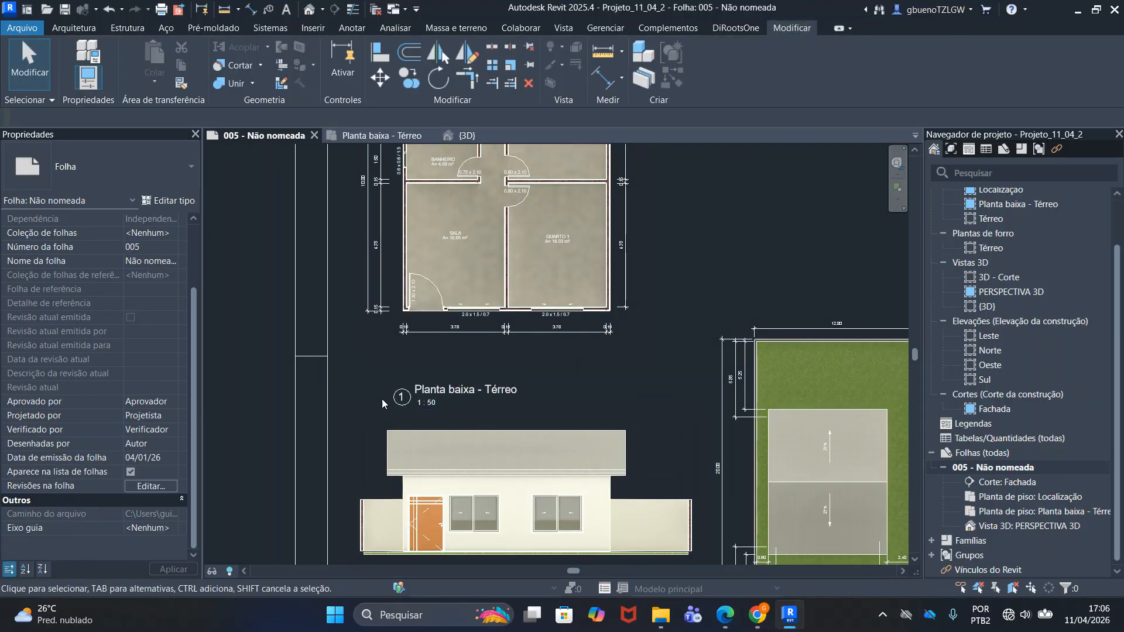
pyautogui.click(430, 391)
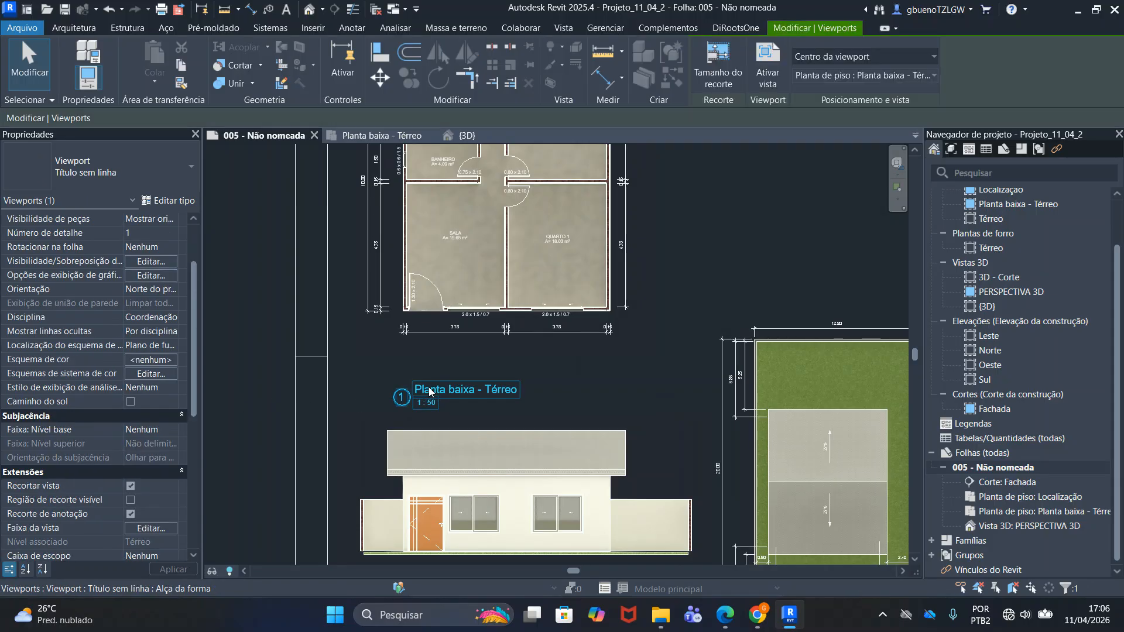
pyautogui.moveTo(424, 372); pyautogui.dragTo(423, 362)
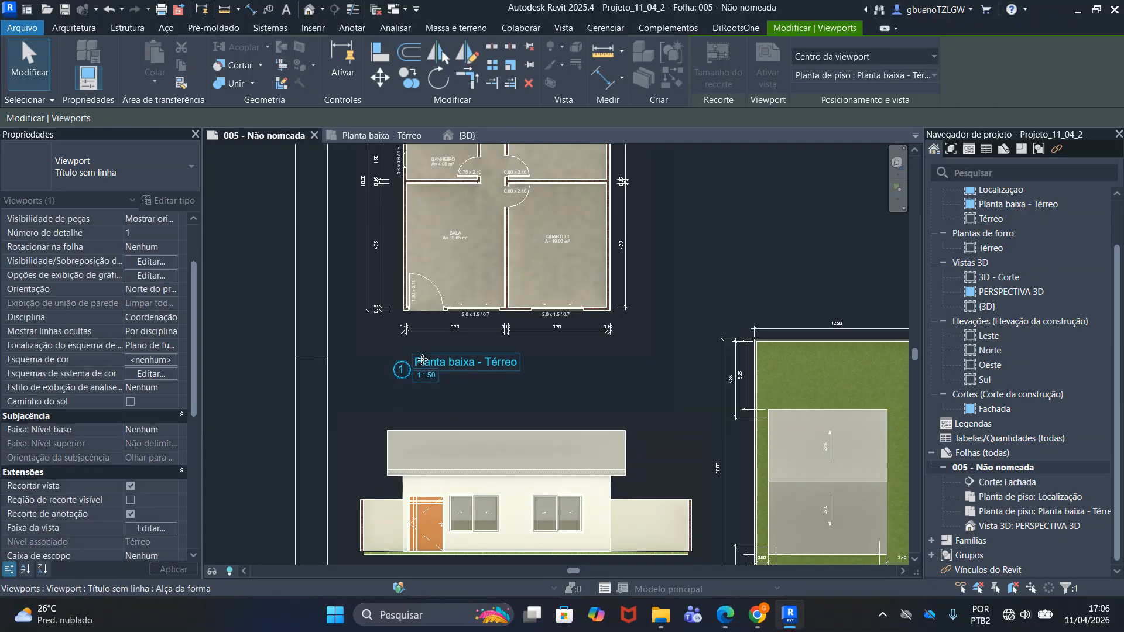
pyautogui.click(500, 394)
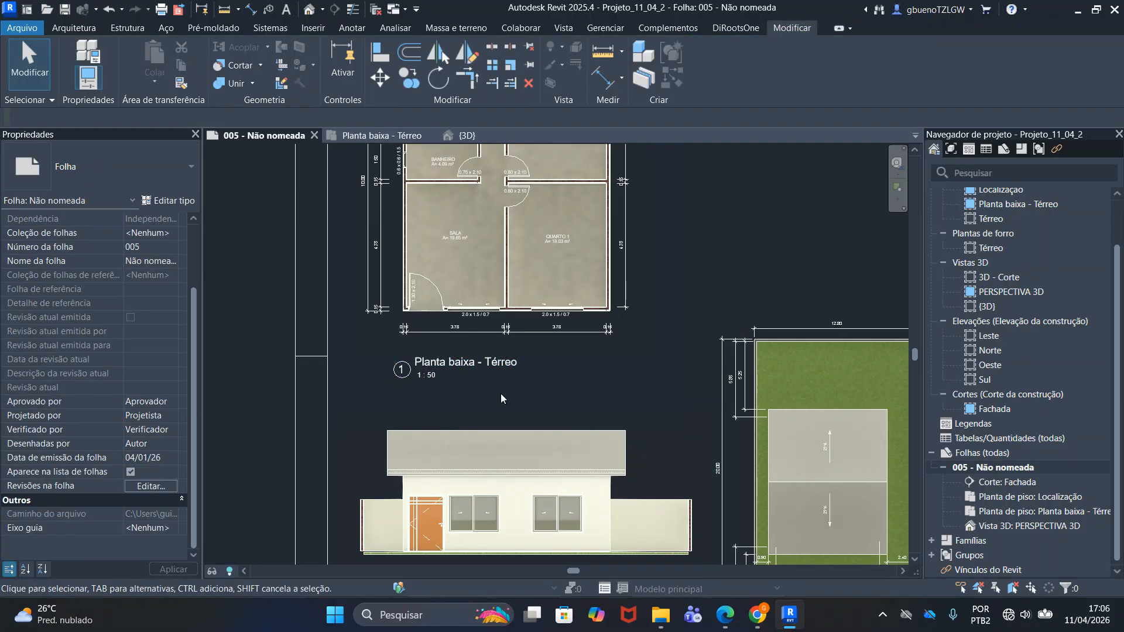
# Place a 2.5mm Arial text note reading "ÁREA = 80 m²" beneath the 1 : 50 scale of the Planta baixa - Térreo title
pyautogui.click(287, 9)
pyautogui.scroll(3, 410, 381)
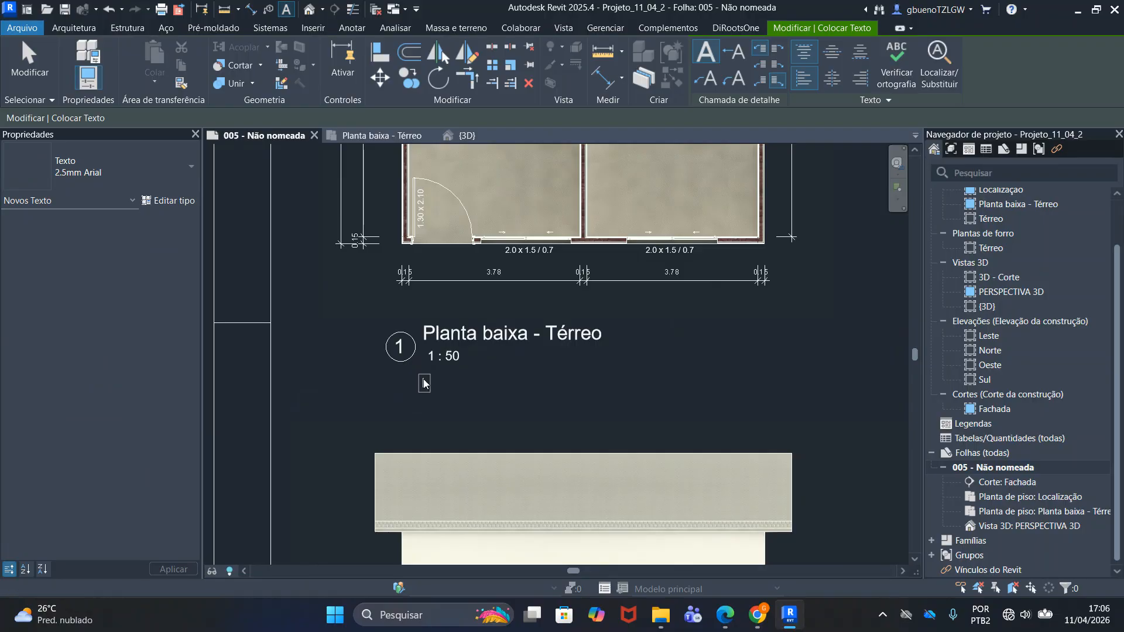
pyautogui.click(424, 381)
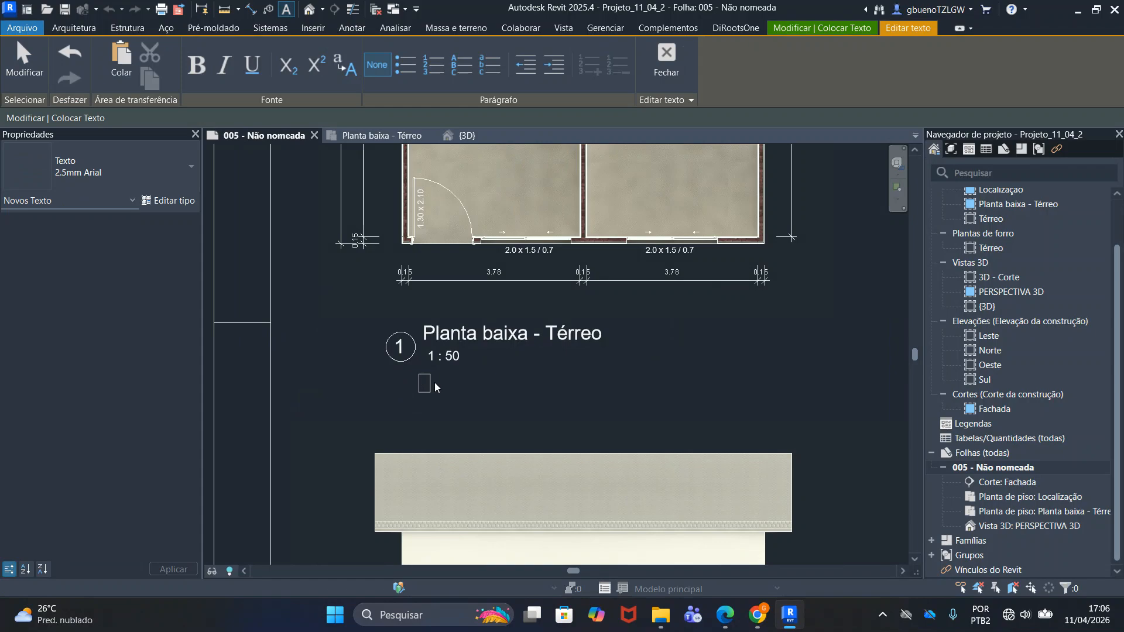
pyautogui.write('AREA')
pyautogui.write(' =')
pyautogui.write(' 80')
pyautogui.write(' m')
pyautogui.scroll(6, 494, 387)
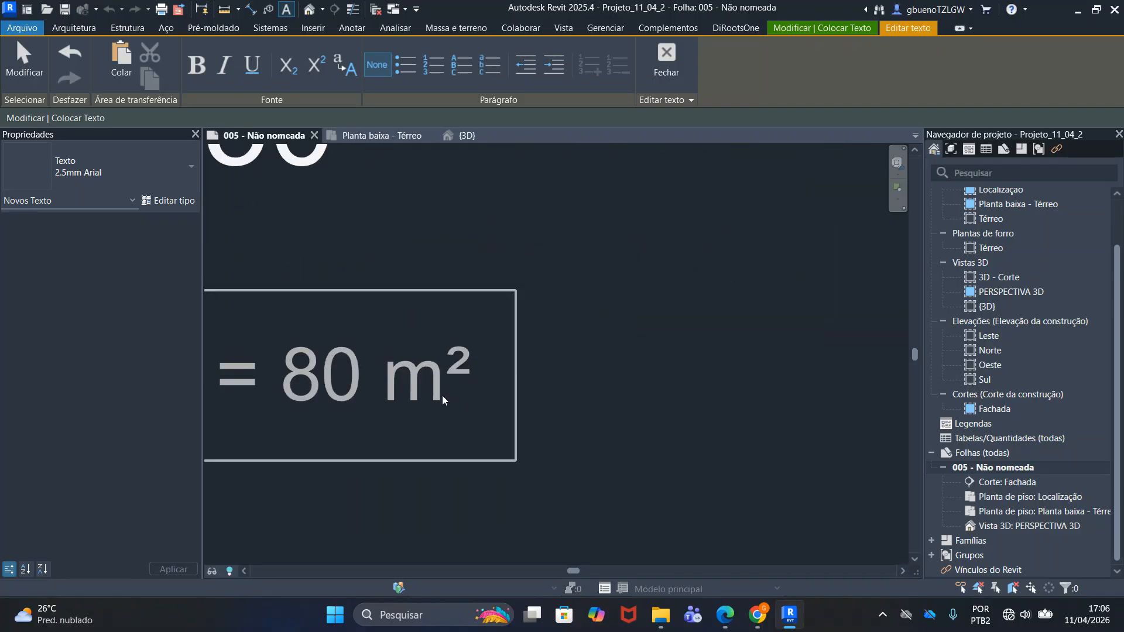
pyautogui.scroll(-3, 443, 398)
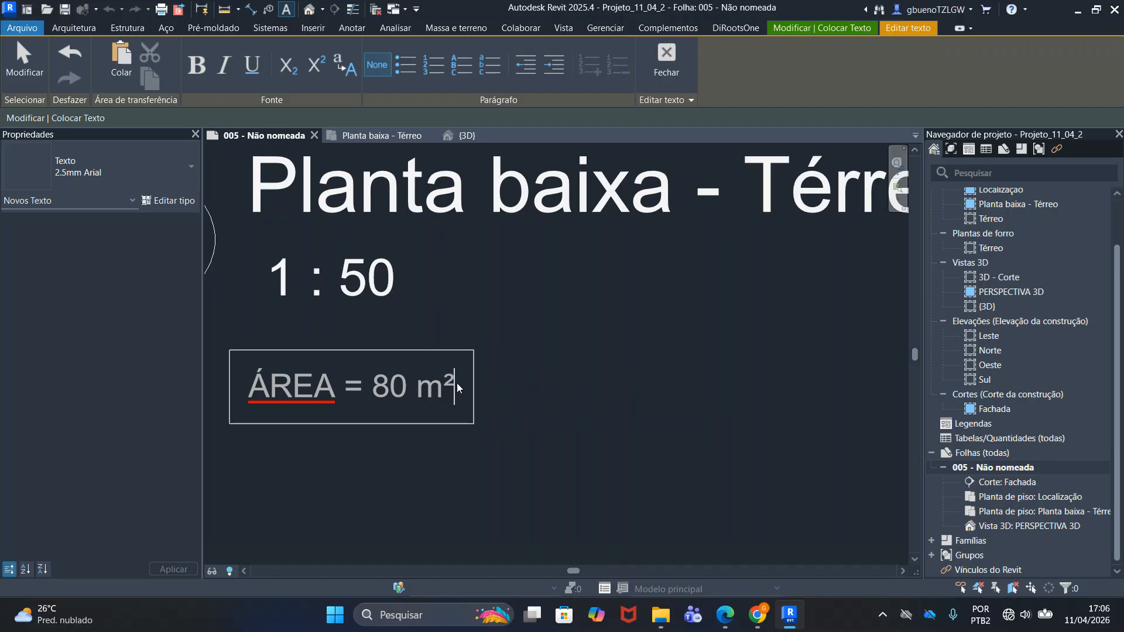
pyautogui.scroll(-1, 455, 384)
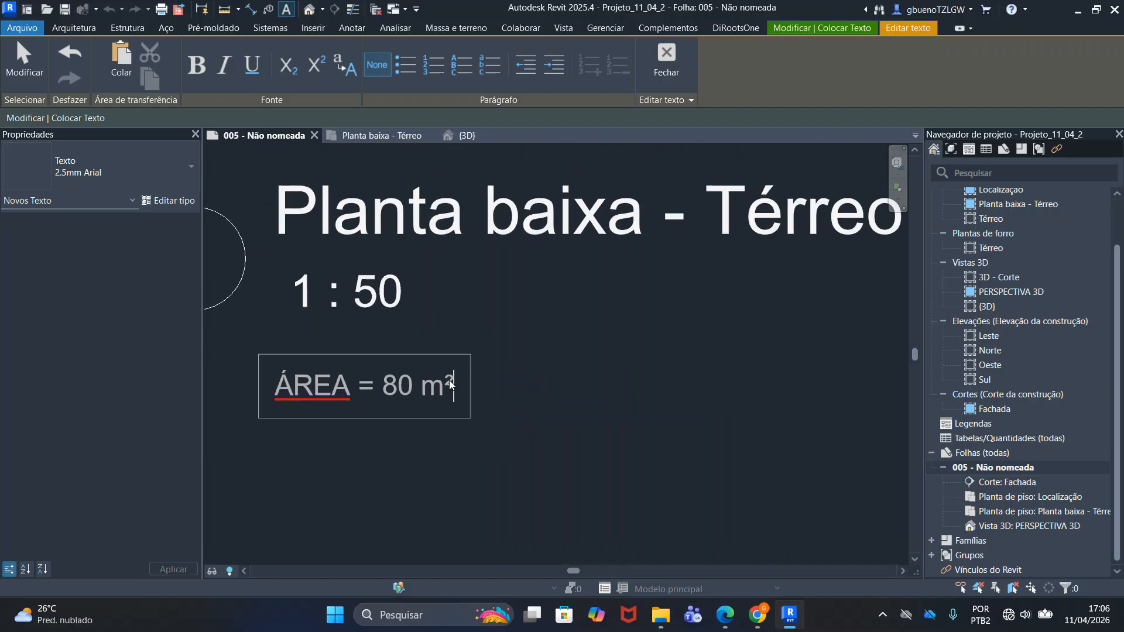
pyautogui.scroll(-3, 451, 384)
pyautogui.click(495, 391)
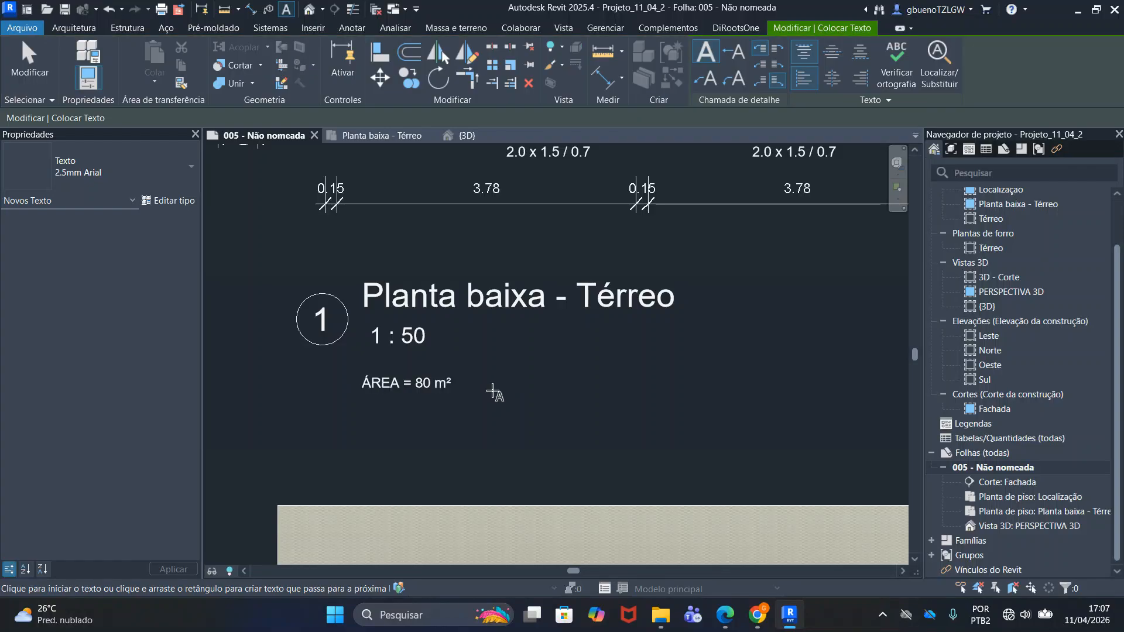
pyautogui.press('Escape')
# Select the area text note beneath the Planta baixa - Térreo title
pyautogui.scroll(-4, 472, 392)
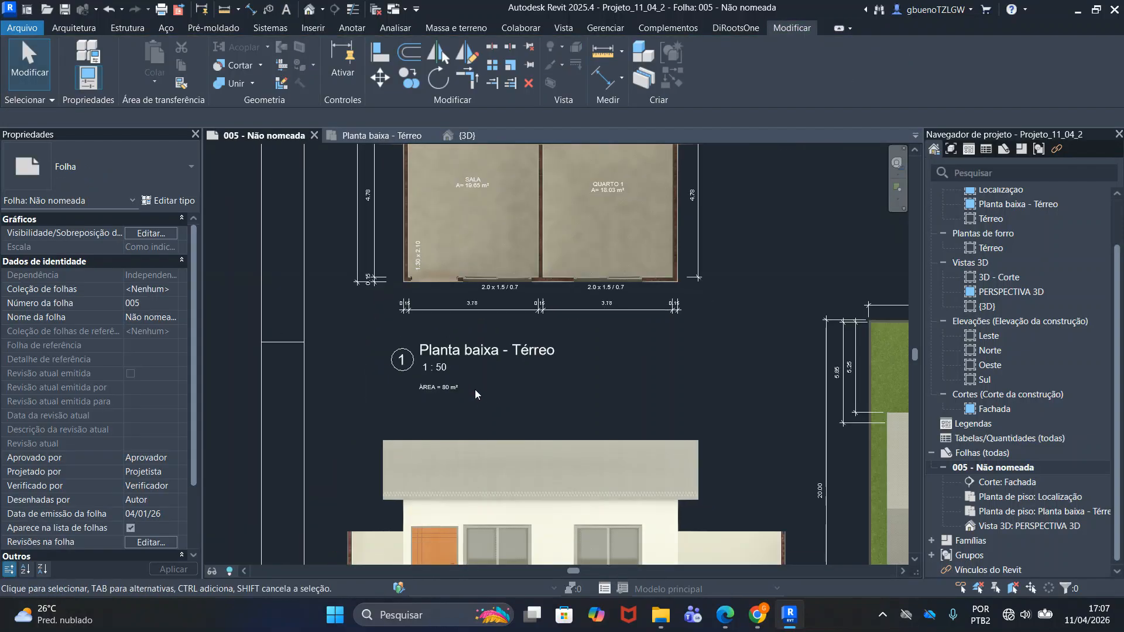
pyautogui.scroll(4, 467, 389)
pyautogui.click(431, 392)
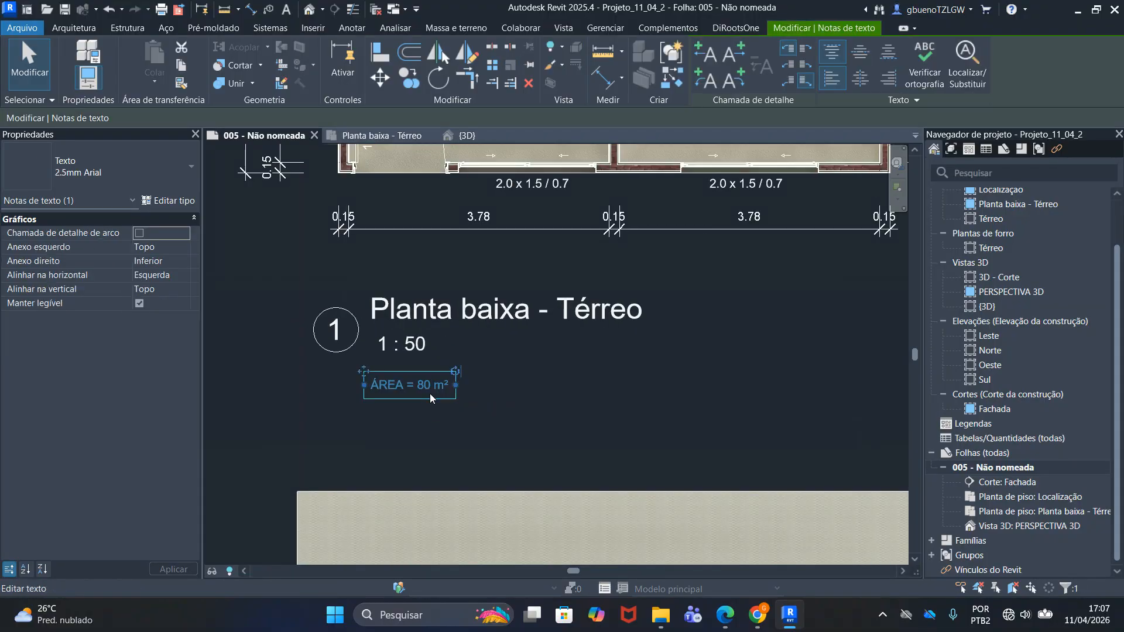
# Change the "ÁREA = 80 m²" note under the floor plan title to the 5mm Arial text type
pyautogui.click(549, 388)
pyautogui.click(450, 387)
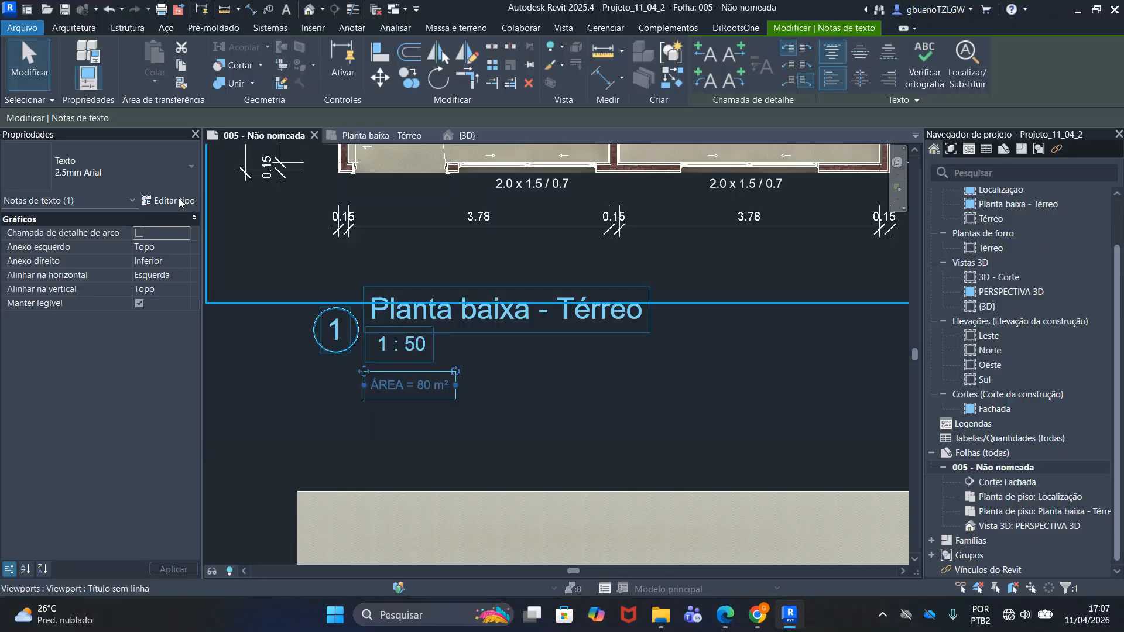
pyautogui.click(190, 170)
pyautogui.click(190, 170)
pyautogui.click(189, 170)
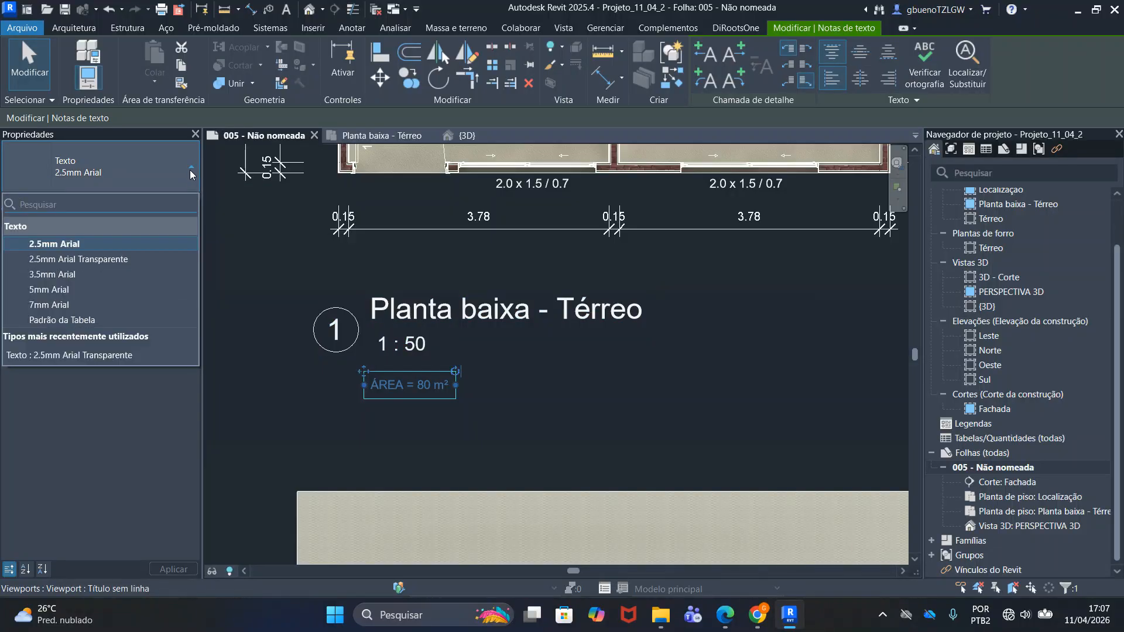
pyautogui.click(96, 288)
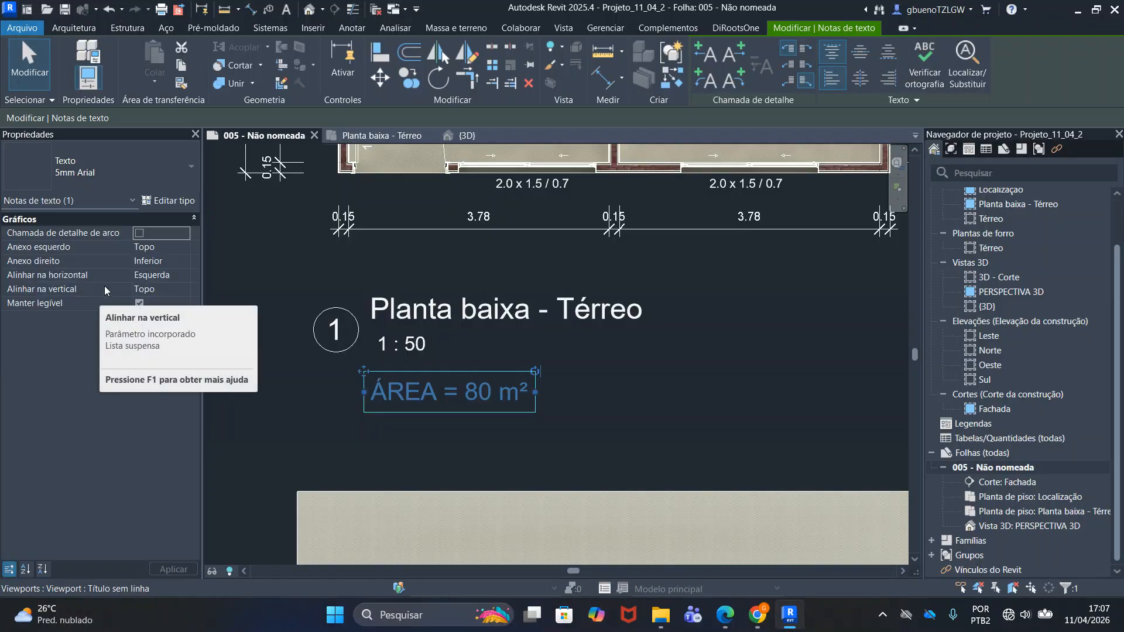
pyautogui.click(169, 168)
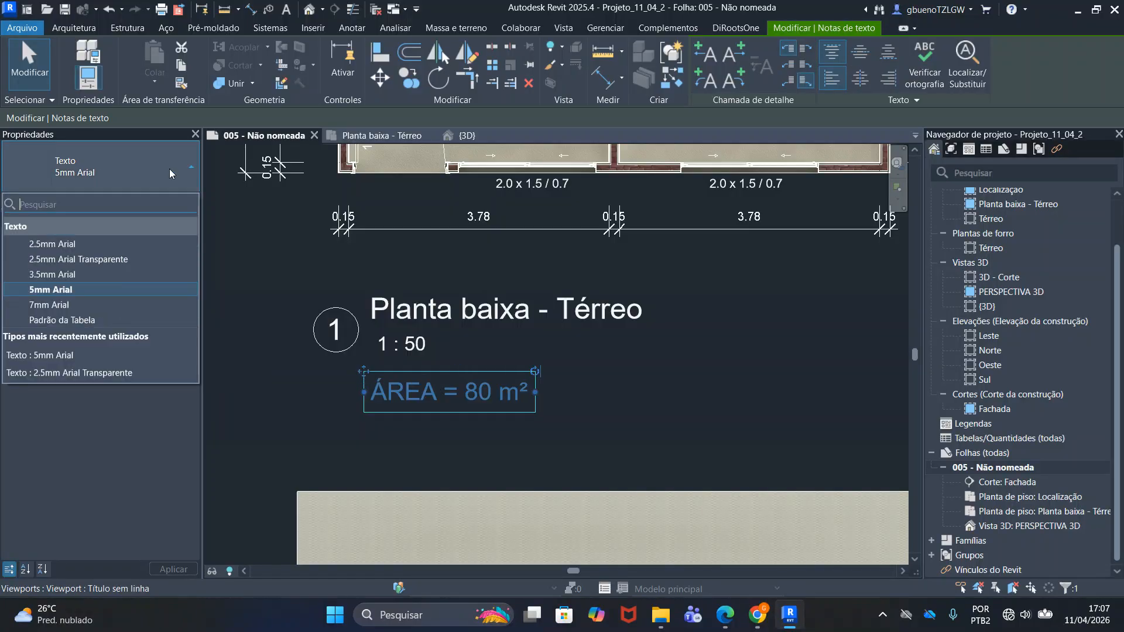
pyautogui.click(617, 390)
pyautogui.scroll(-4, 616, 389)
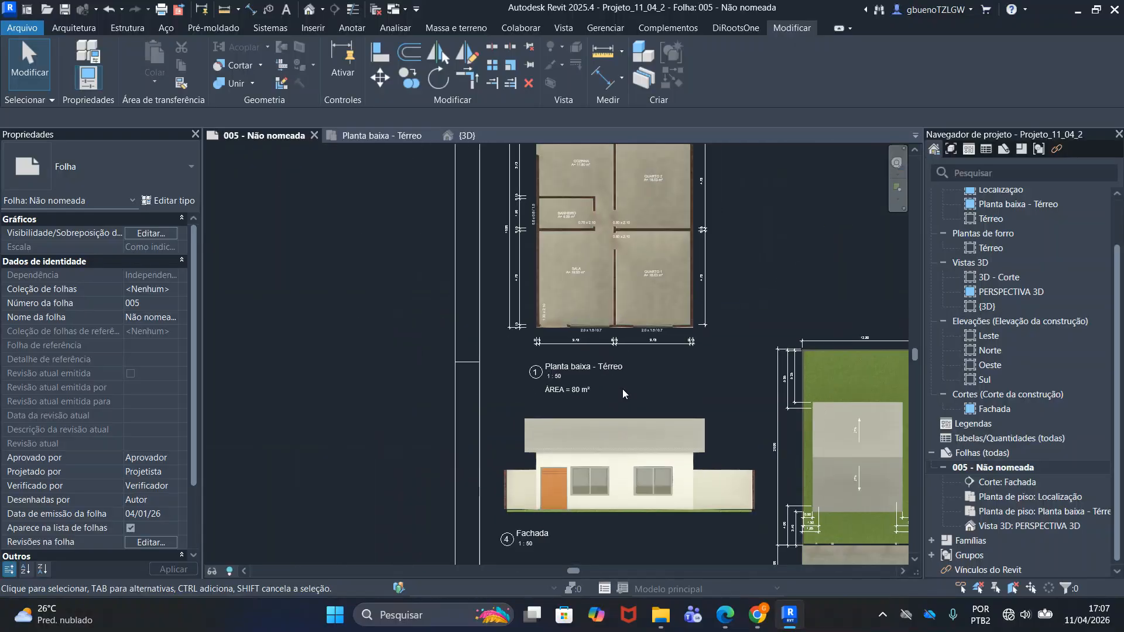
# Nudge the "ÁREA = 80 m²" note up two increments, closer to the floor plan's 1 : 50 scale label
pyautogui.scroll(4, 556, 385)
pyautogui.click(566, 400)
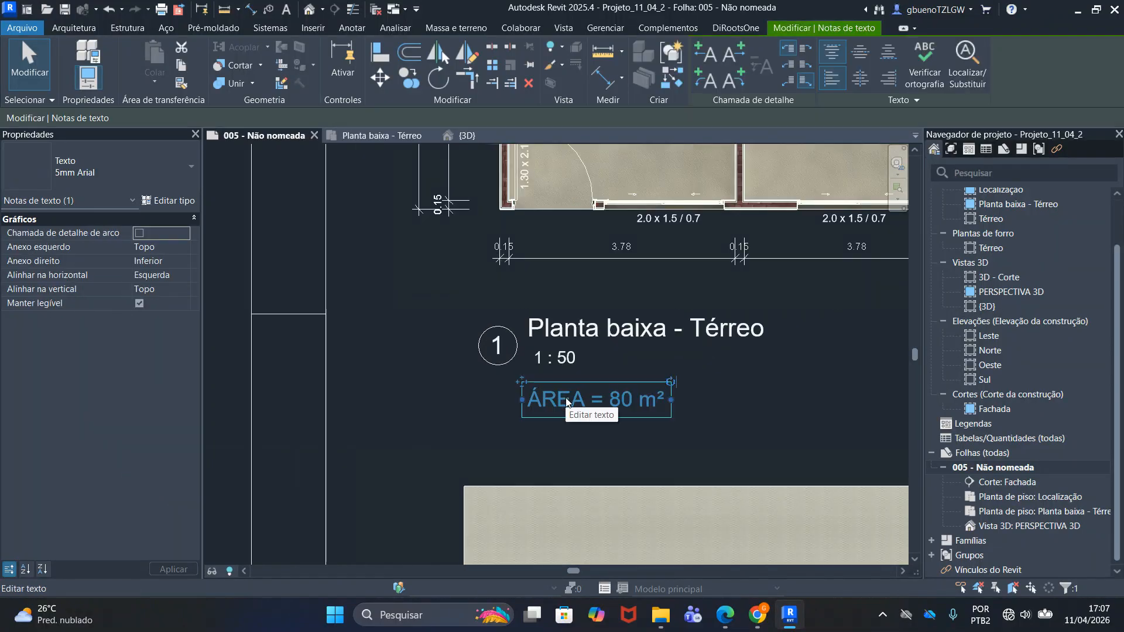
pyautogui.press('Up')
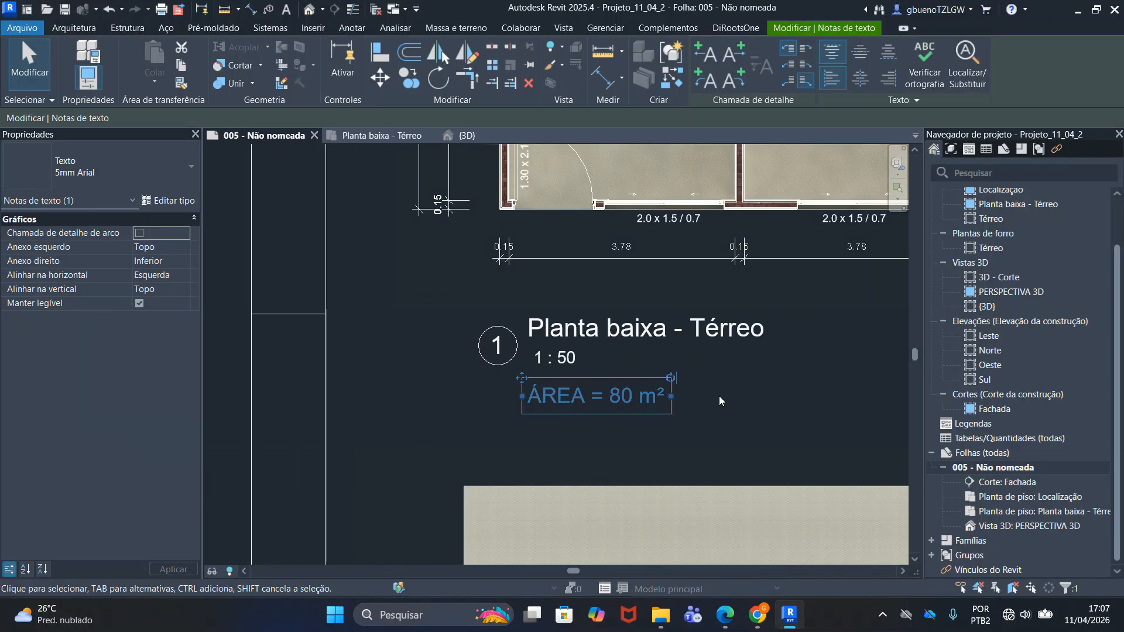
pyautogui.press('Up')
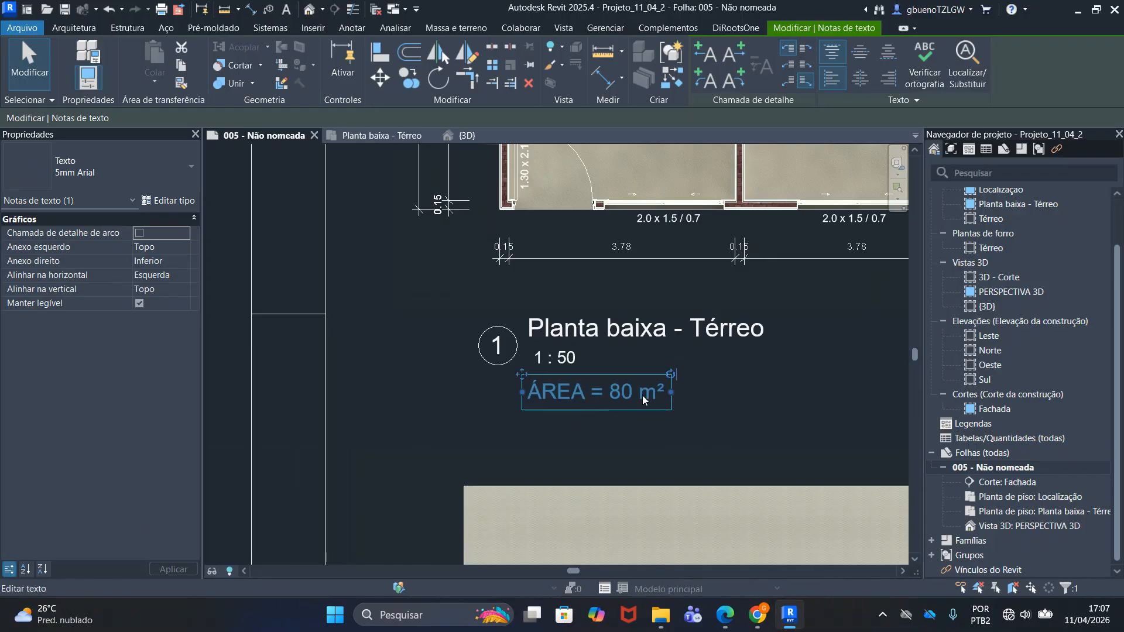
pyautogui.scroll(-4, 635, 398)
pyautogui.scroll(5, 626, 392)
pyautogui.scroll(-4, 626, 390)
pyautogui.scroll(4, 613, 380)
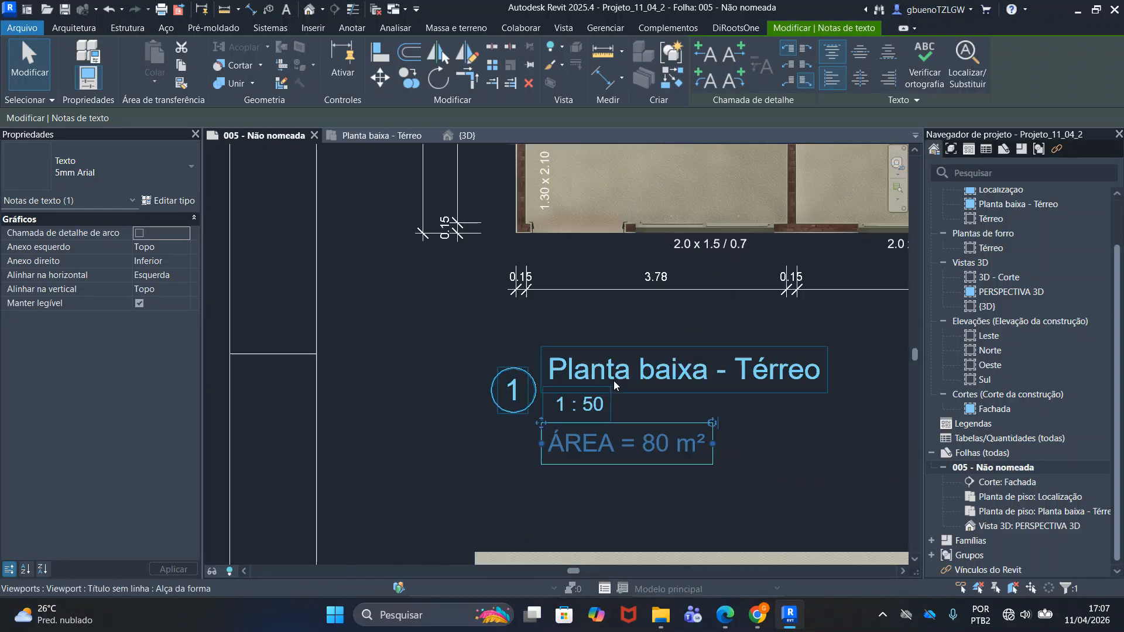
pyautogui.scroll(-4, 621, 426)
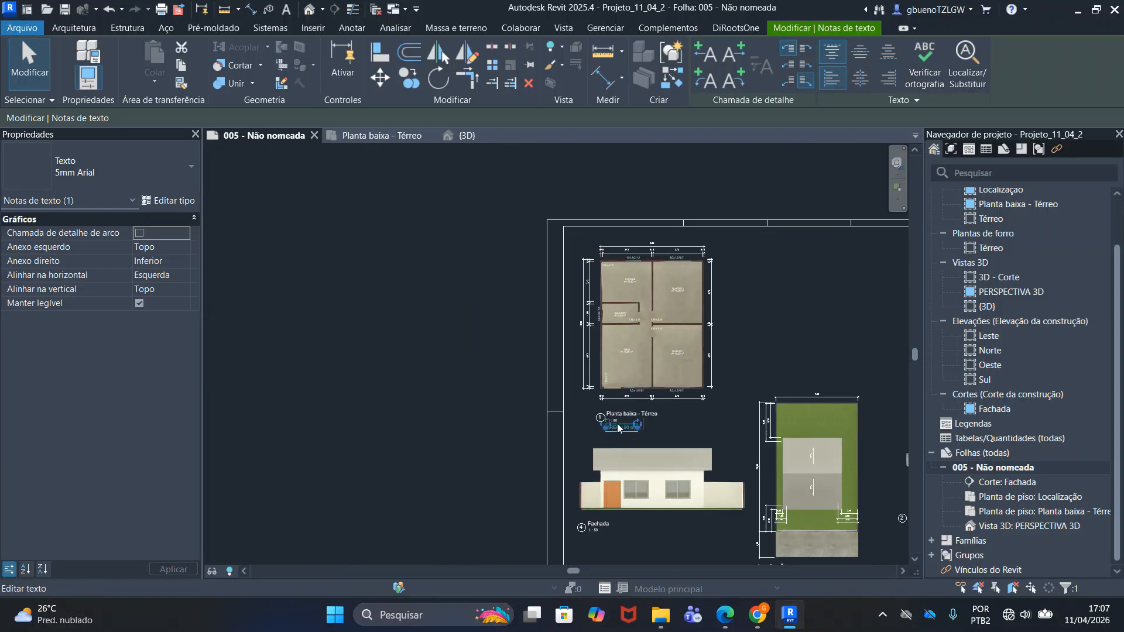
pyautogui.click(488, 405)
# Examine the sheet's floor plan, its title and area note, and the arrangement of the Fachada and Localização views
pyautogui.scroll(4, 583, 433)
pyautogui.scroll(-4, 673, 363)
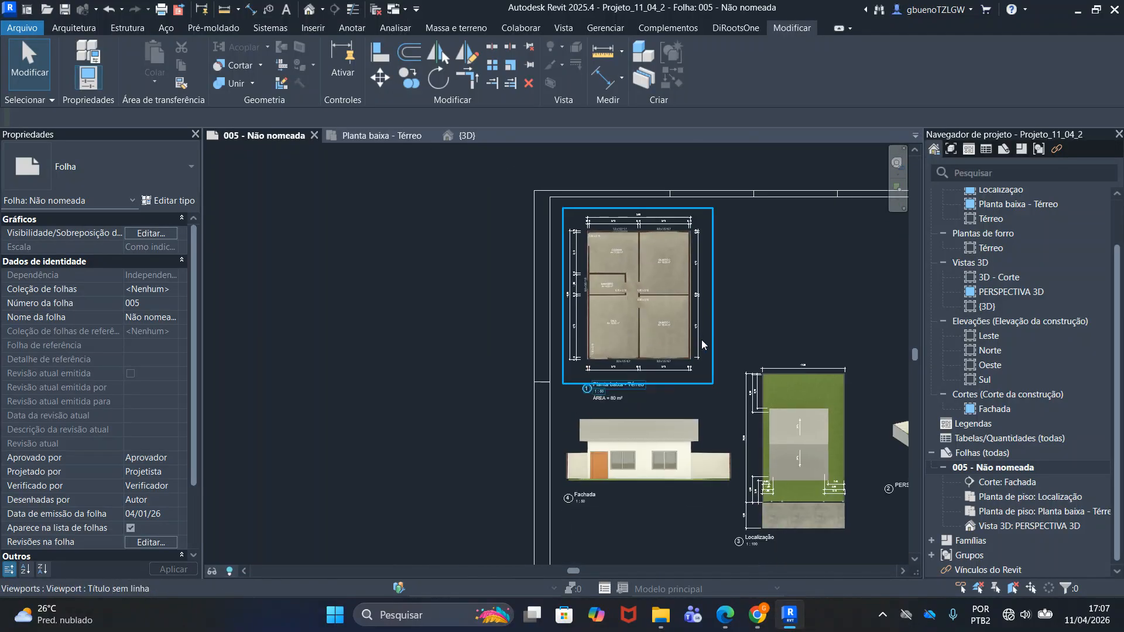
pyautogui.scroll(2, 654, 300)
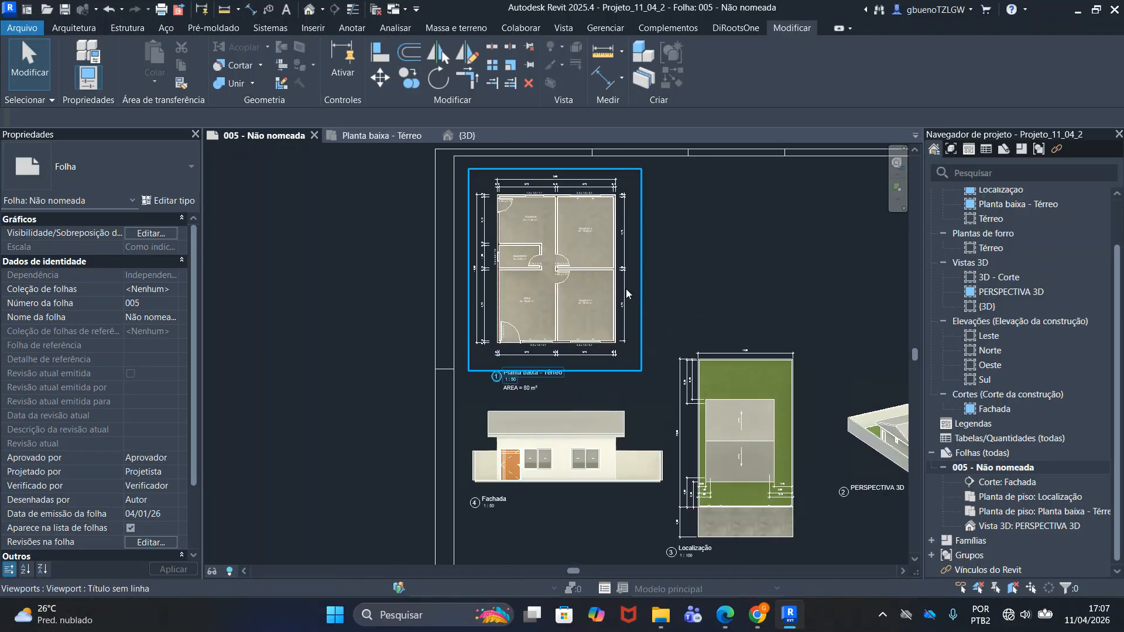
pyautogui.scroll(2, 523, 360)
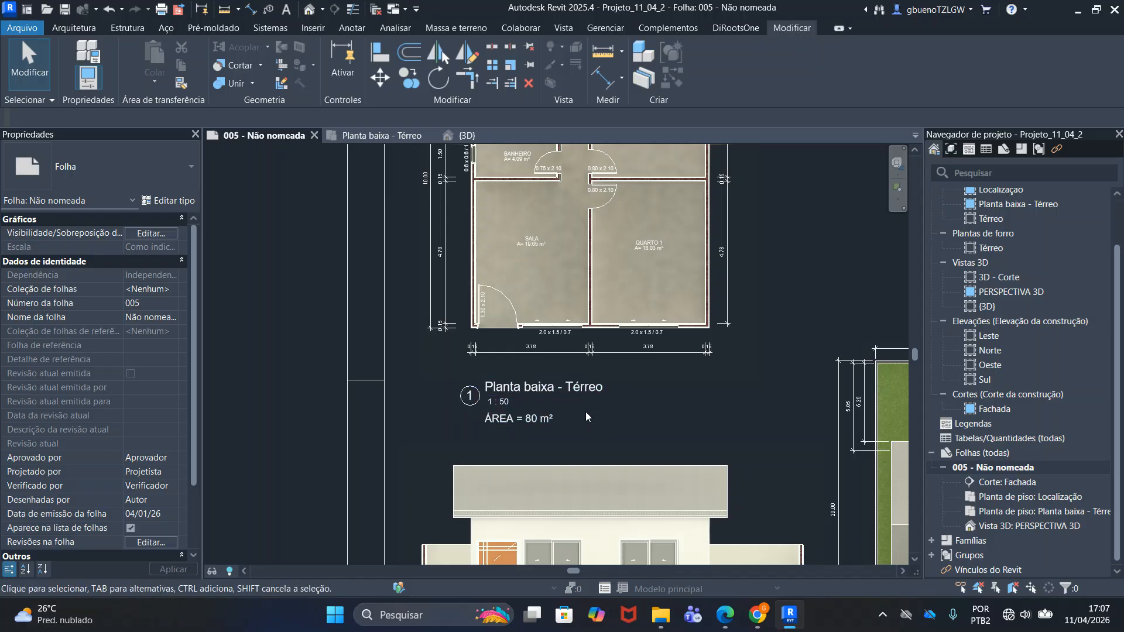
pyautogui.scroll(2, 607, 403)
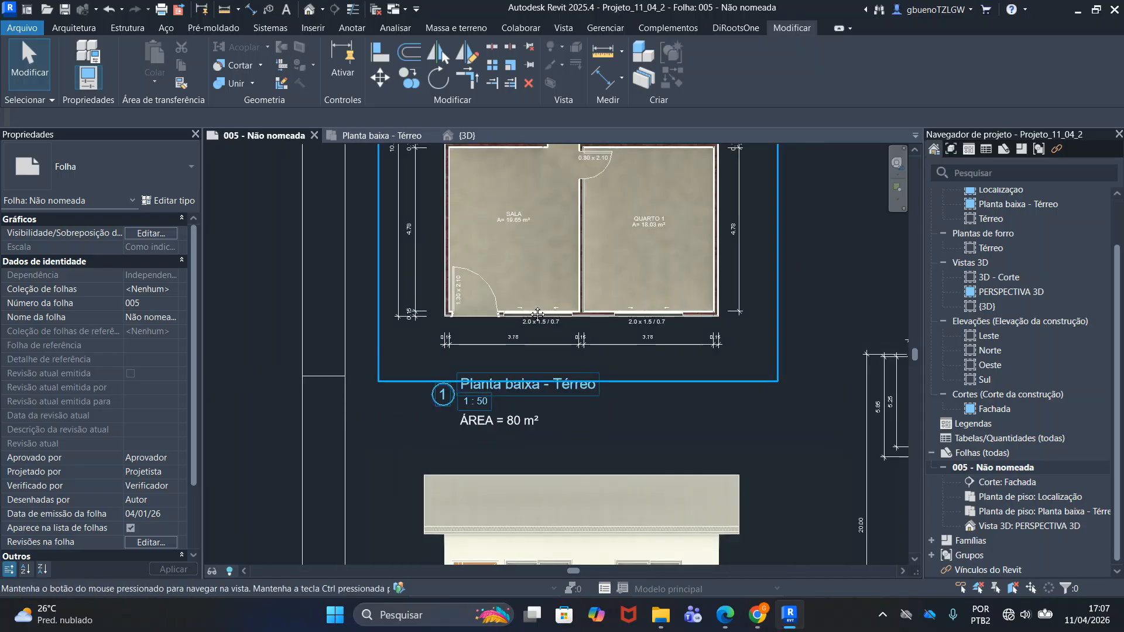
pyautogui.scroll(4, 650, 400)
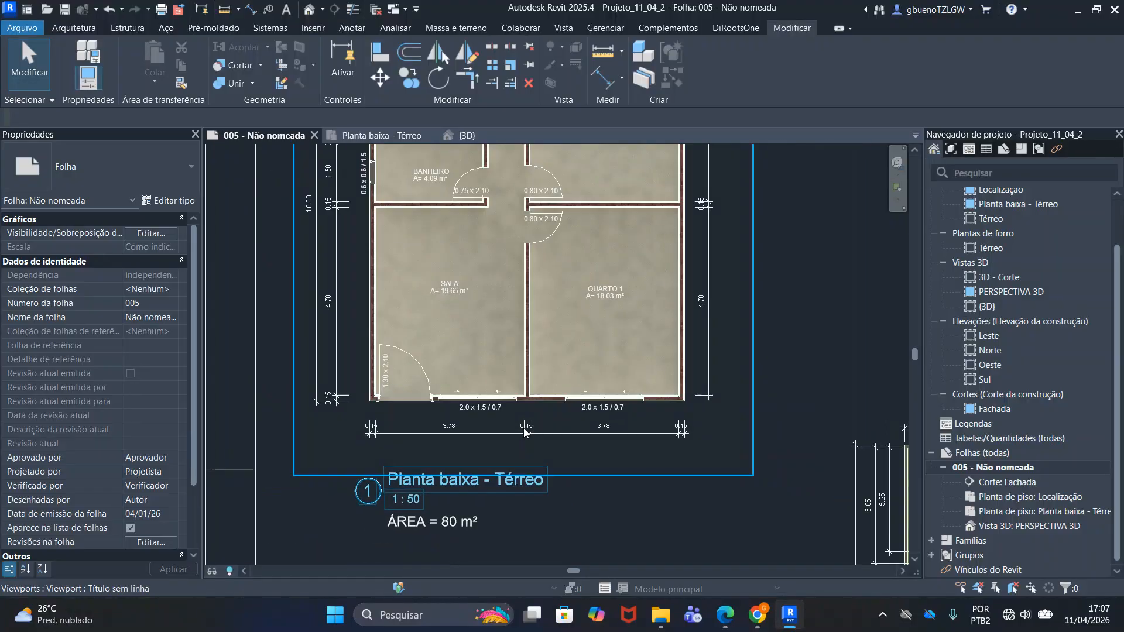
pyautogui.scroll(-5, 605, 409)
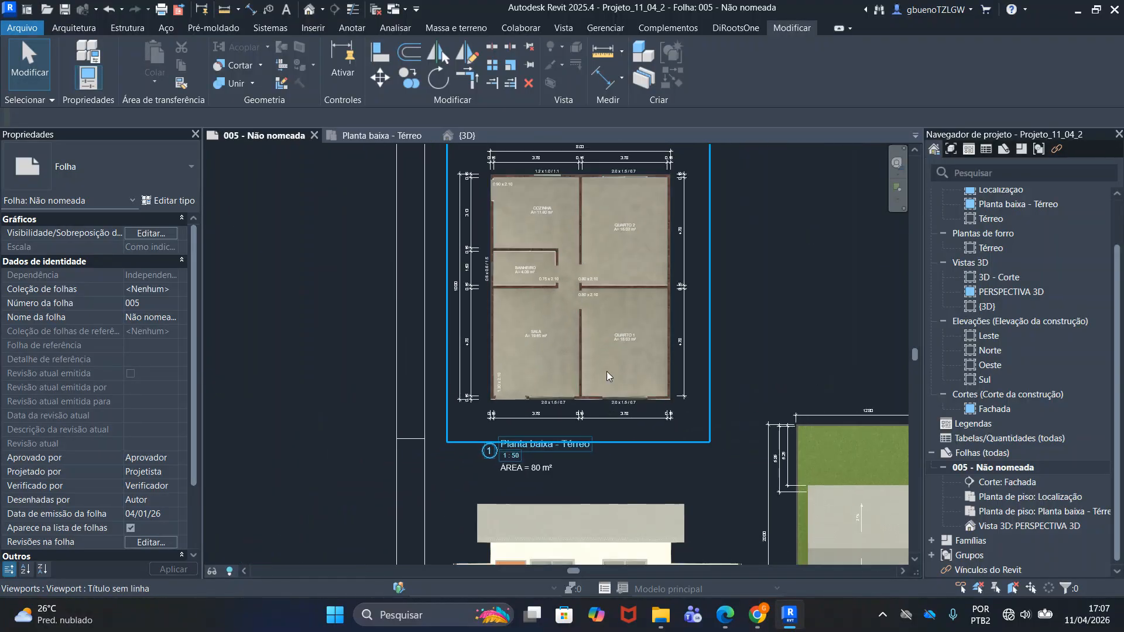
pyautogui.scroll(3, 515, 340)
pyautogui.scroll(-3, 514, 340)
pyautogui.scroll(1, 532, 352)
pyautogui.scroll(5, 578, 221)
pyautogui.scroll(-5, 616, 261)
pyautogui.scroll(2, 507, 400)
pyautogui.scroll(5, 499, 404)
pyautogui.scroll(-6, 503, 413)
pyautogui.moveTo(571, 437); pyautogui.dragTo(572, 180, button='middle')
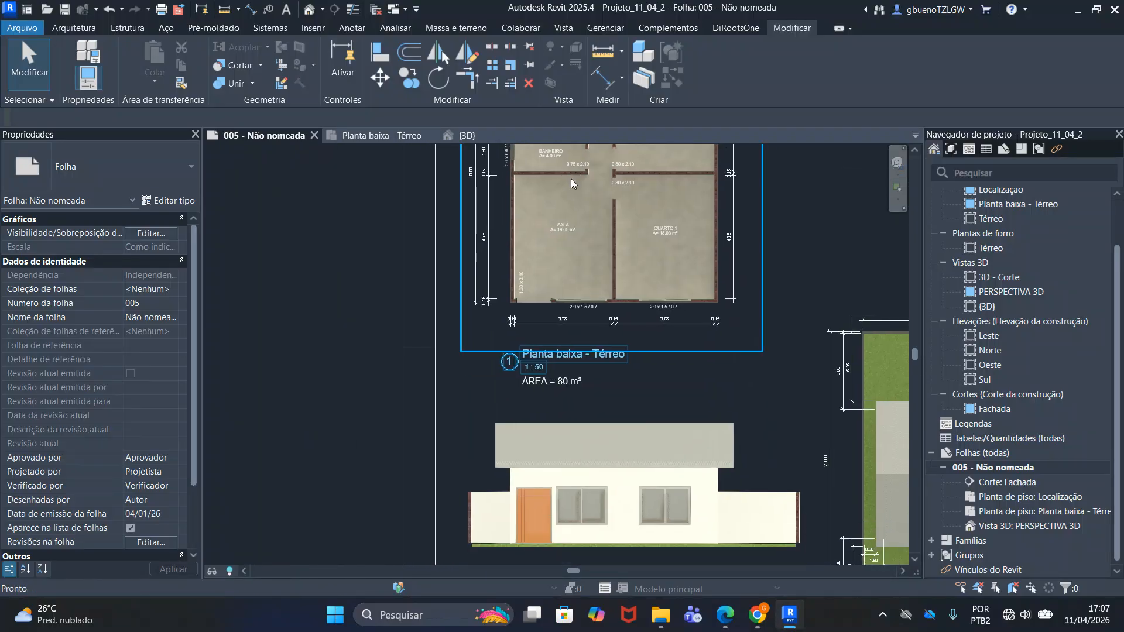
pyautogui.scroll(-3, 575, 317)
pyautogui.scroll(-1, 574, 317)
pyautogui.moveTo(605, 365); pyautogui.dragTo(480, 313, button='middle')
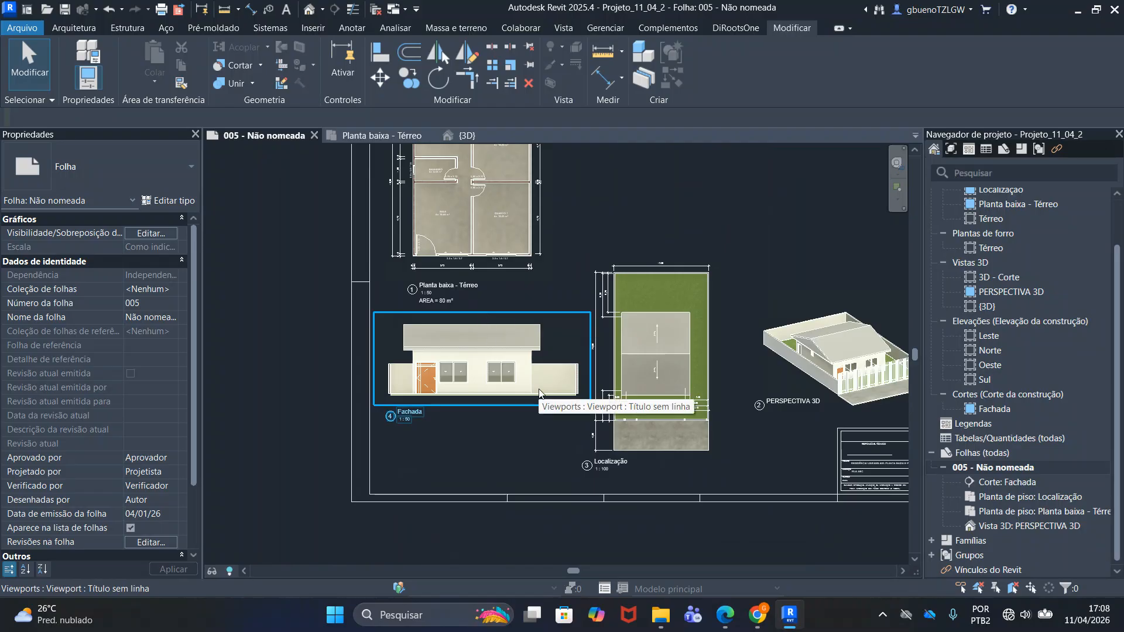
pyautogui.moveTo(592, 253); pyautogui.dragTo(620, 361, button='middle')
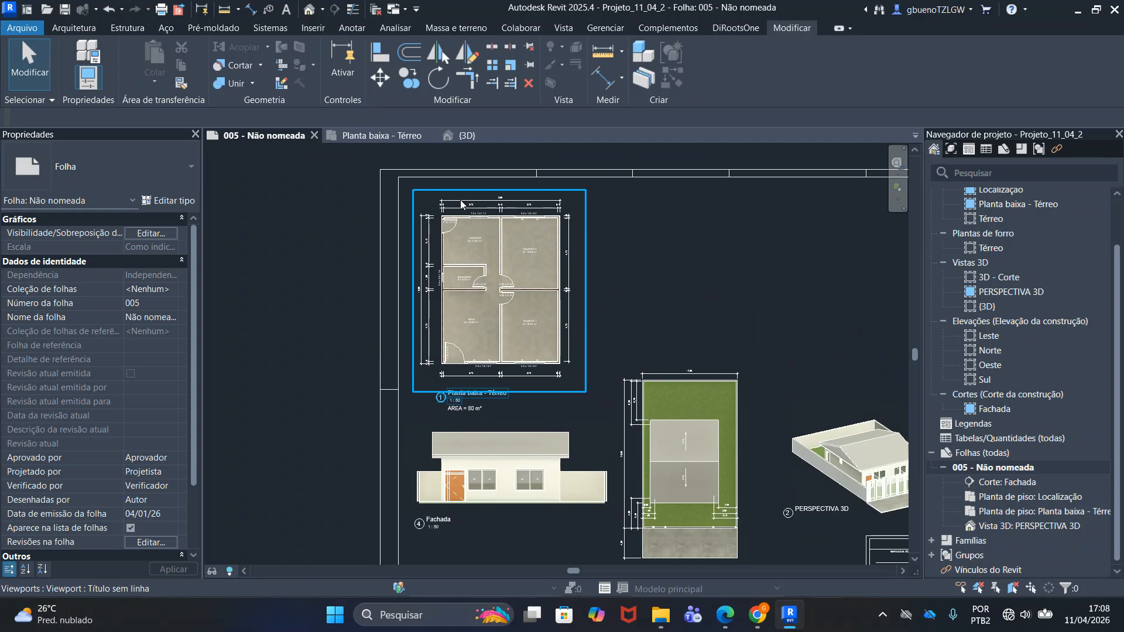
# Open the Planta baixa - Térreo floor plan view and centre the whole plan with its dimensions
pyautogui.click(376, 135)
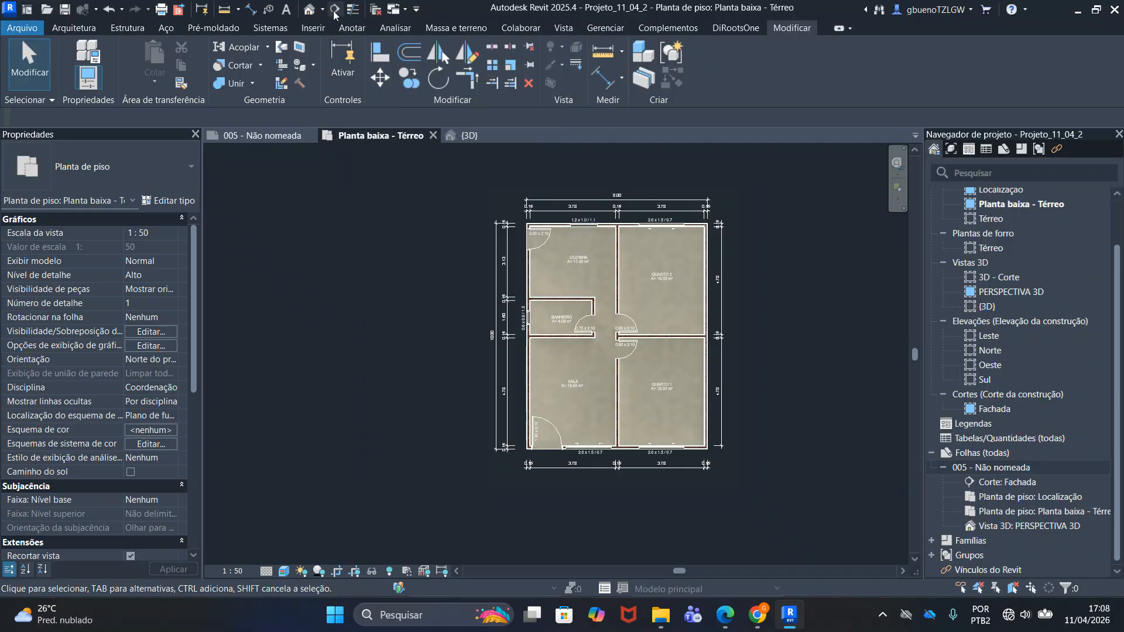
pyautogui.scroll(3, 616, 393)
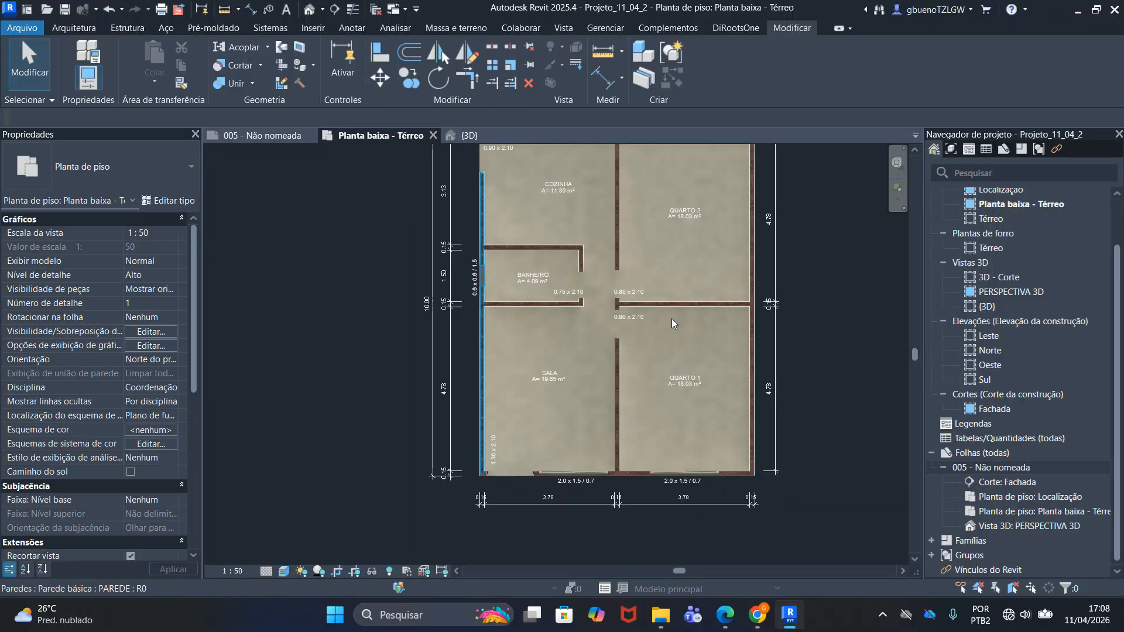
pyautogui.scroll(-2, 565, 335)
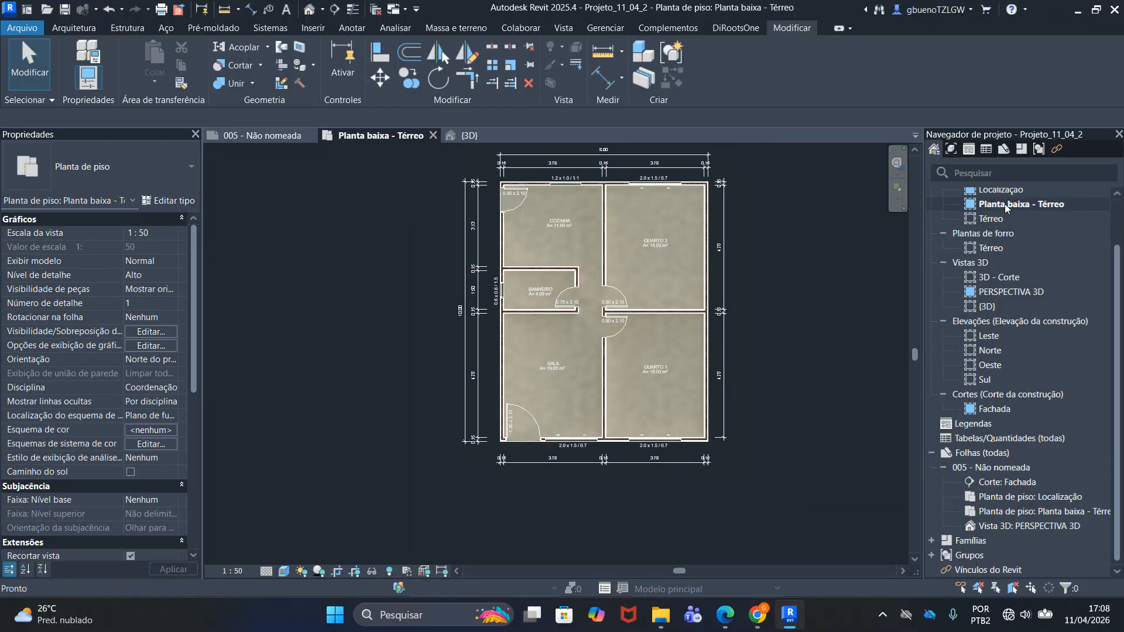
pyautogui.moveTo(356, 256); pyautogui.dragTo(328, 303, button='middle')
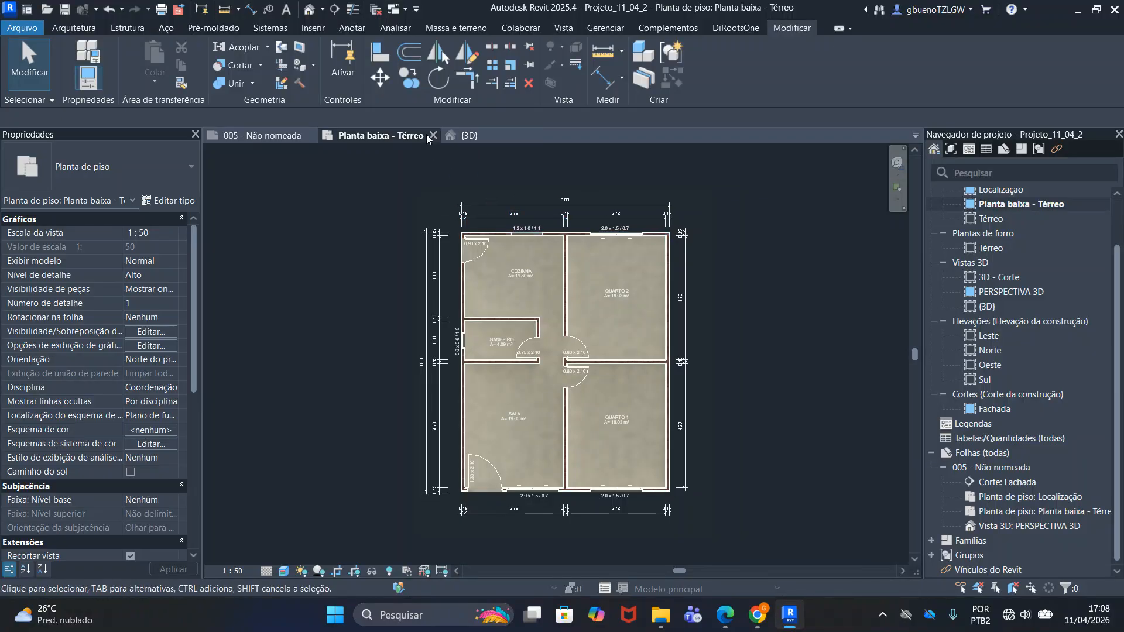
pyautogui.click(996, 205)
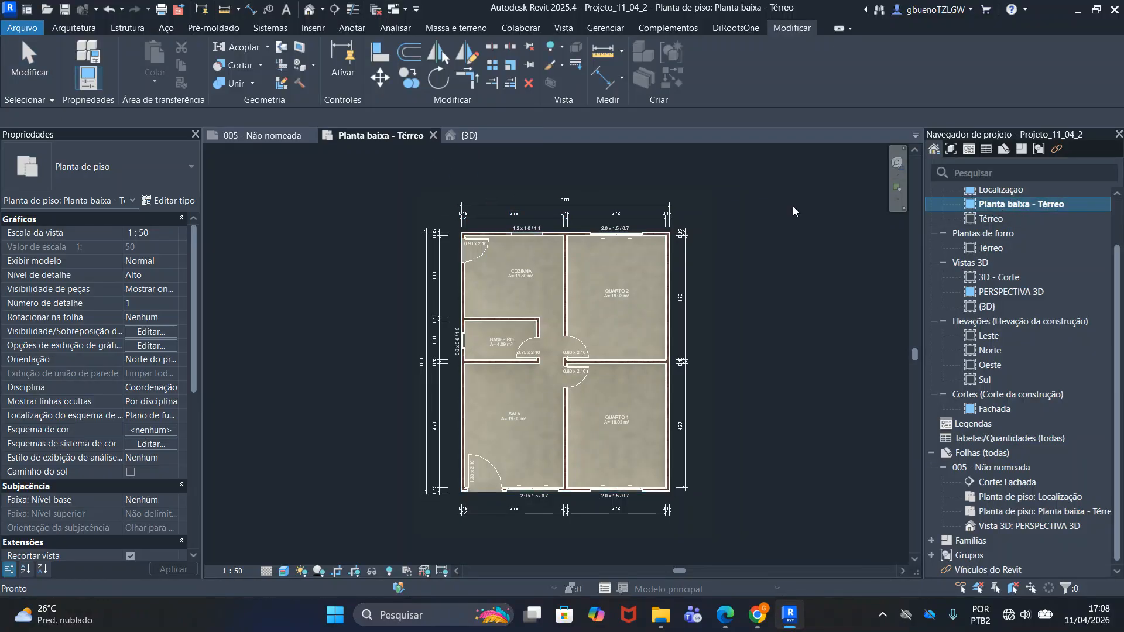
# Draw a horizontal building section across the whole house through BANHEIRO and QUARTO 2, looking toward COZINHA
pyautogui.click(335, 10)
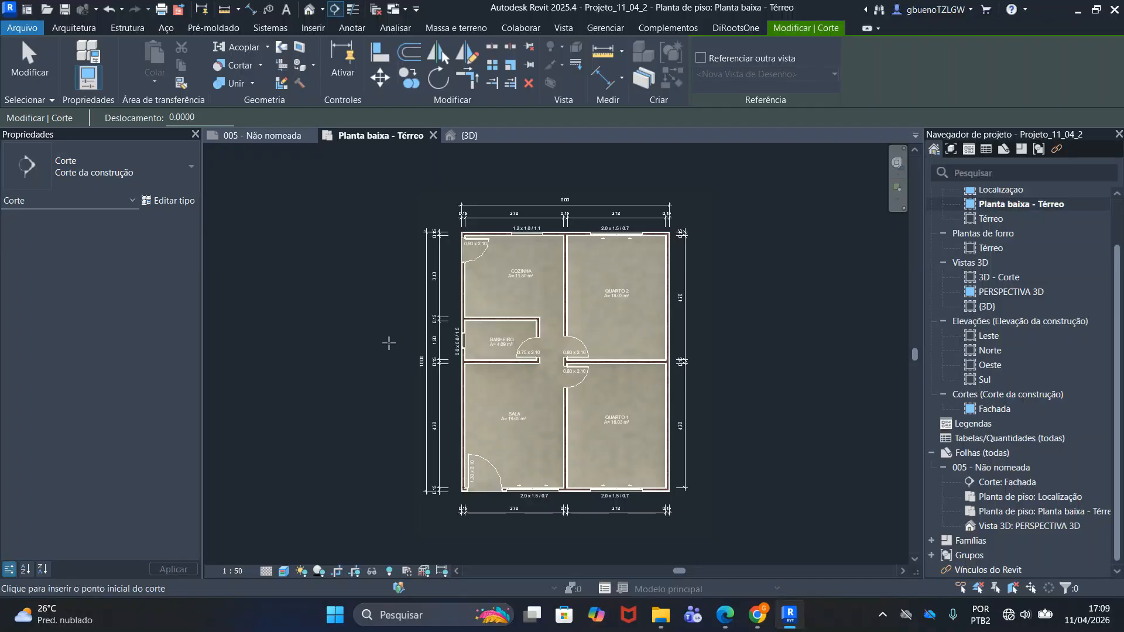
pyautogui.click(392, 340)
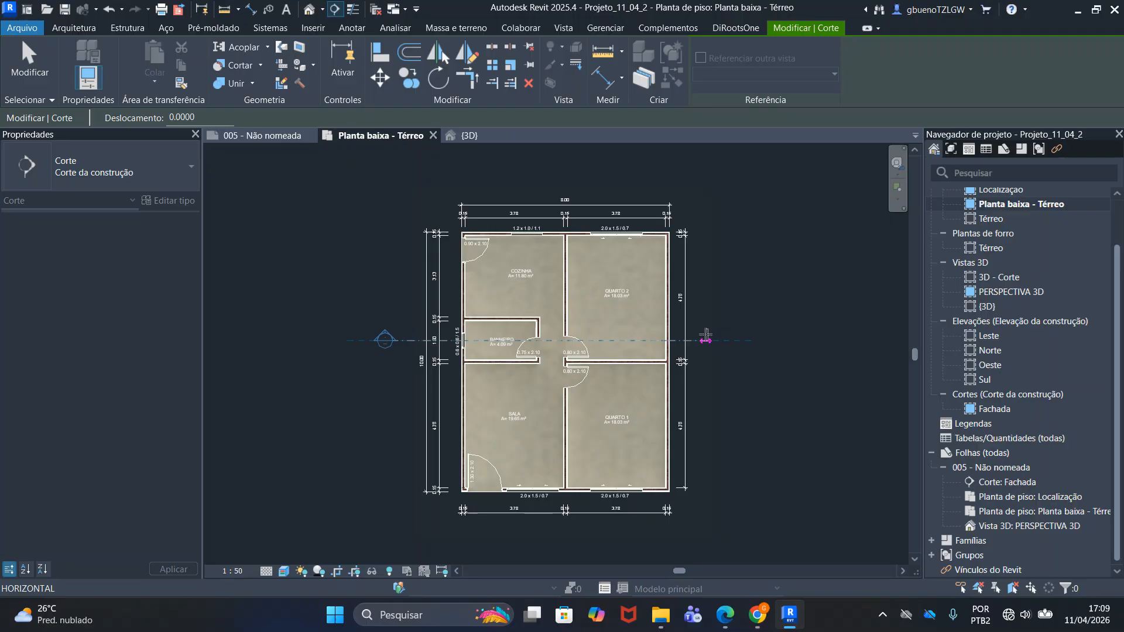
pyautogui.click(709, 339)
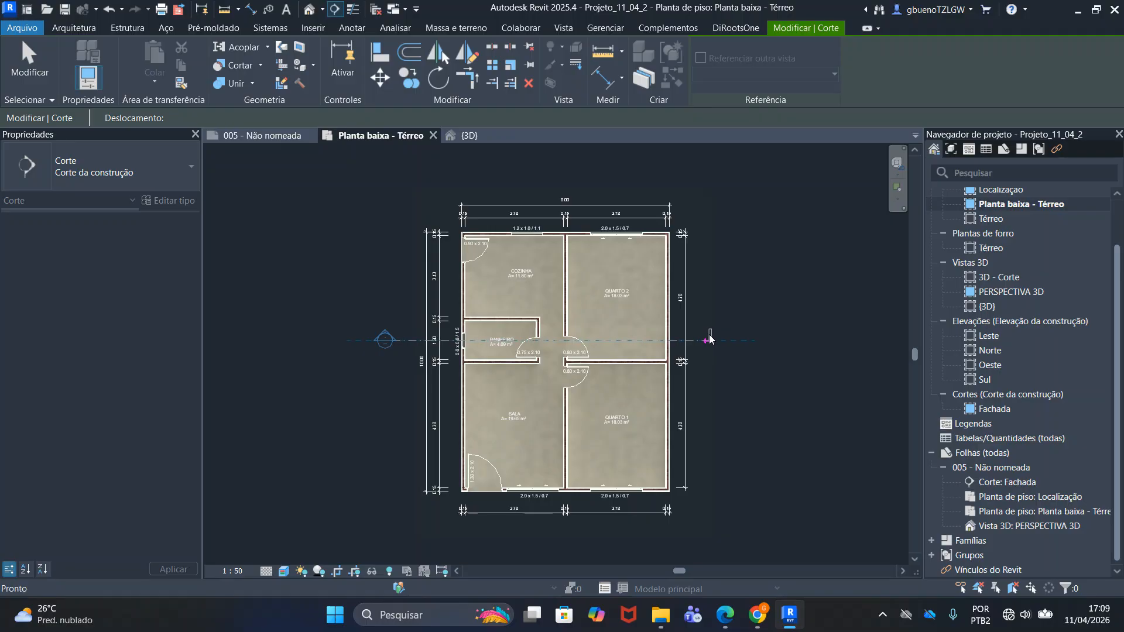
pyautogui.scroll(-2, 680, 346)
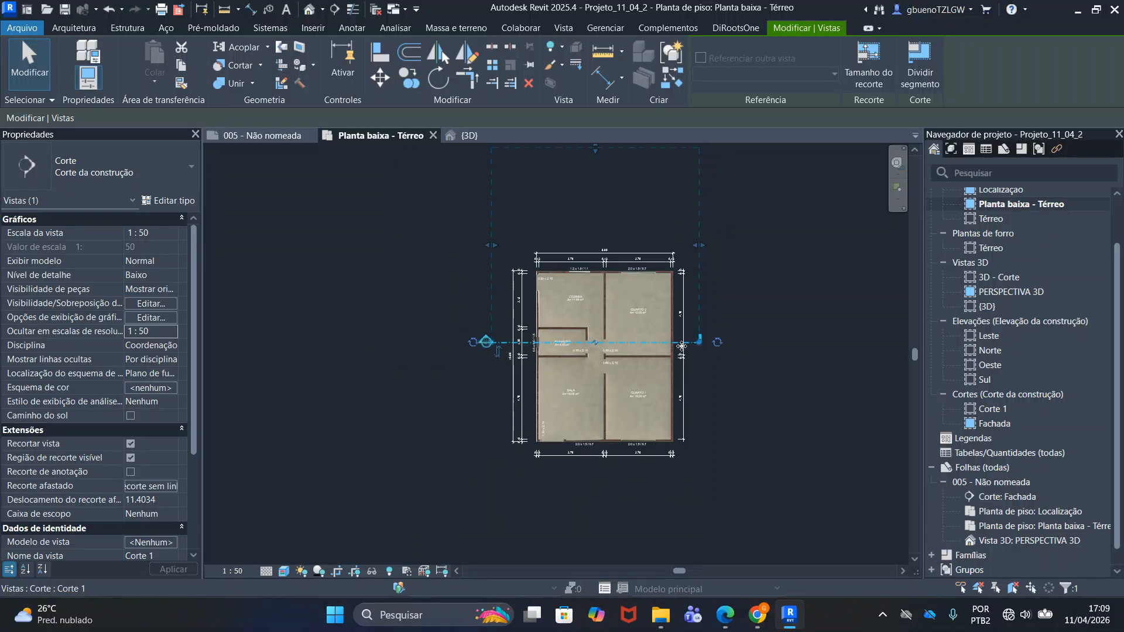
# Reduce the new section's far clip offset to about 4.58 m, just beyond the exterior wall of COZINHA and QUARTO 2
pyautogui.moveTo(745, 280); pyautogui.dragTo(747, 299, button='middle')
pyautogui.moveTo(598, 171); pyautogui.dragTo(600, 290)
pyautogui.moveTo(597, 330); pyautogui.dragTo(608, 286)
pyautogui.scroll(6, 597, 284)
pyautogui.scroll(-5, 609, 286)
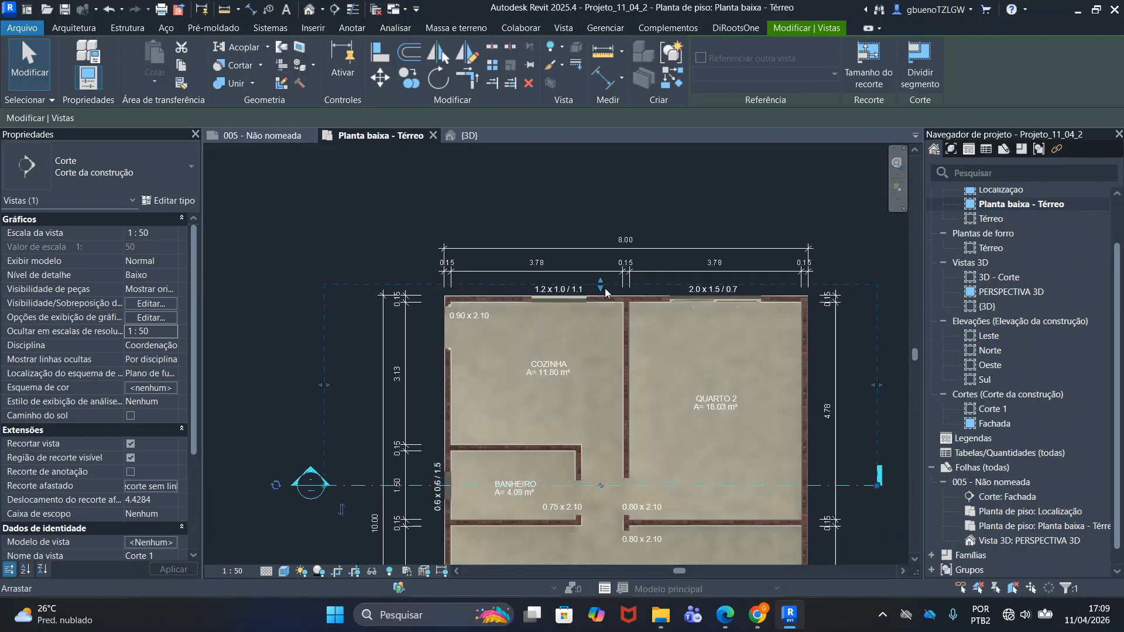
pyautogui.scroll(8, 607, 299)
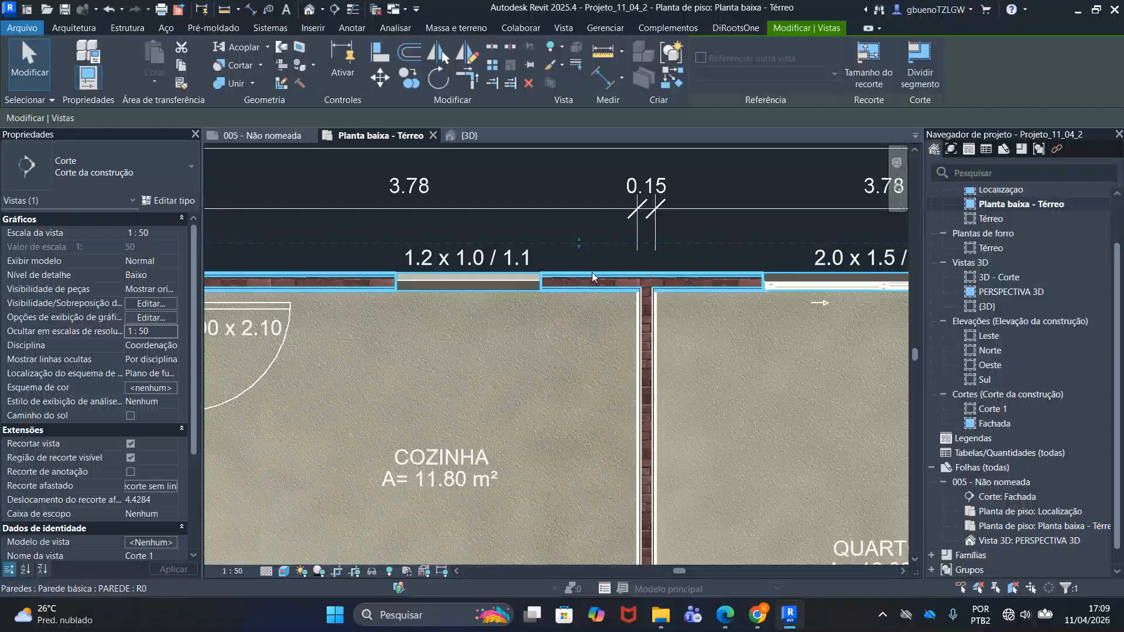
pyautogui.moveTo(578, 253); pyautogui.dragTo(594, 230)
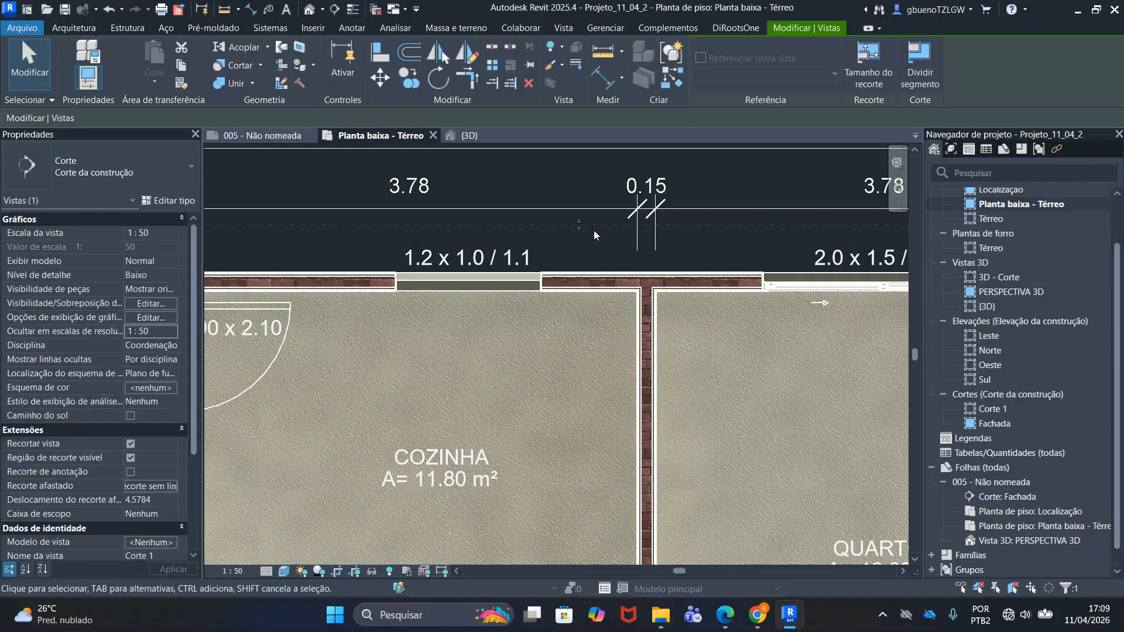
pyautogui.scroll(-3, 594, 269)
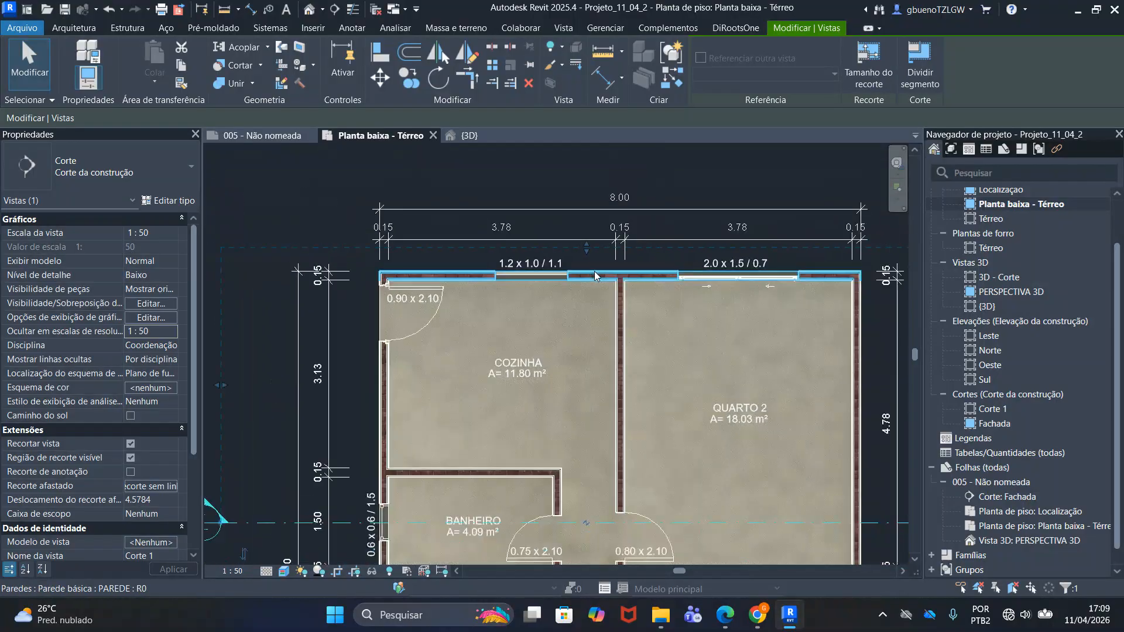
pyautogui.scroll(-1, 595, 308)
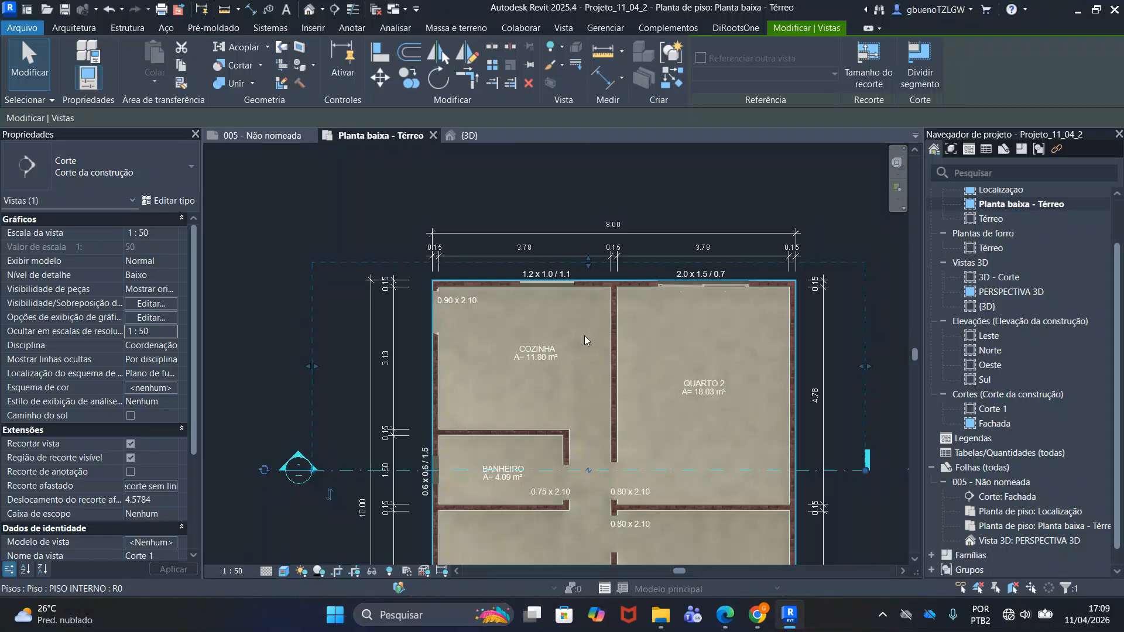
pyautogui.moveTo(757, 404); pyautogui.dragTo(788, 326, button='middle')
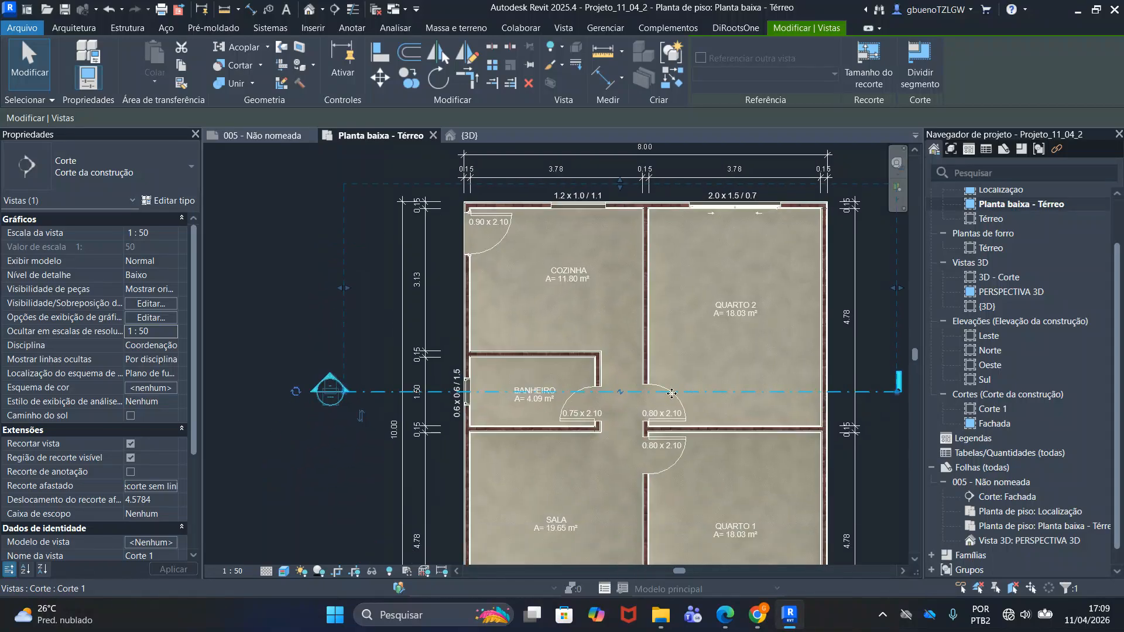
pyautogui.scroll(4, 605, 396)
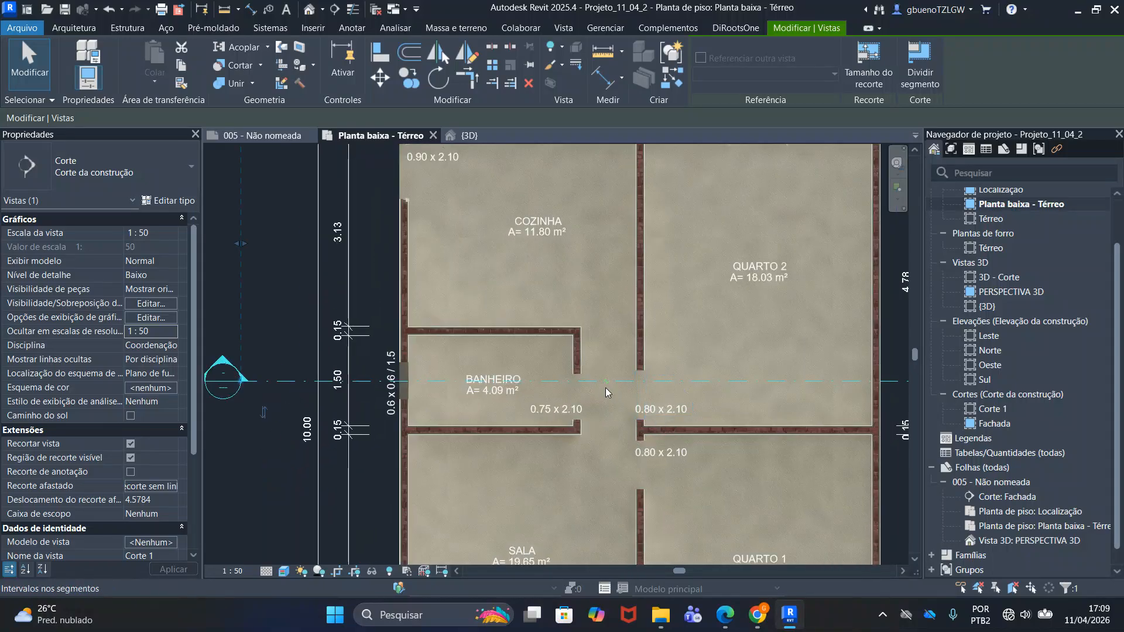
# Shorten the section line by moving its head in closer to the dimensions beside BANHEIRO
pyautogui.scroll(-2, 486, 402)
pyautogui.scroll(2, 644, 392)
pyautogui.scroll(-2, 640, 392)
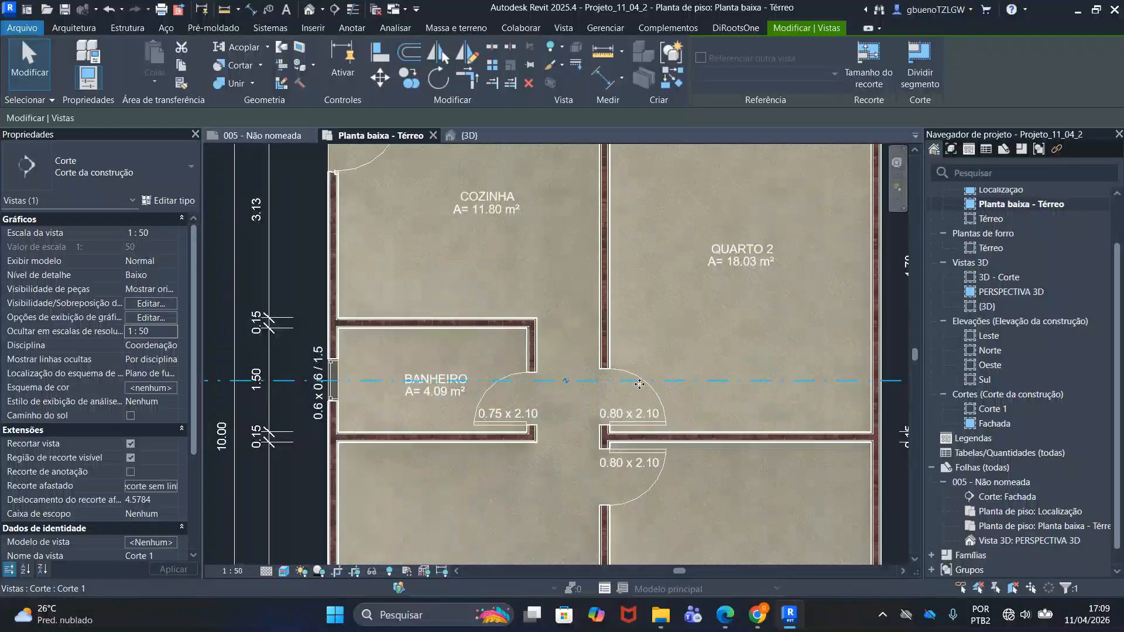
pyautogui.scroll(-2, 640, 384)
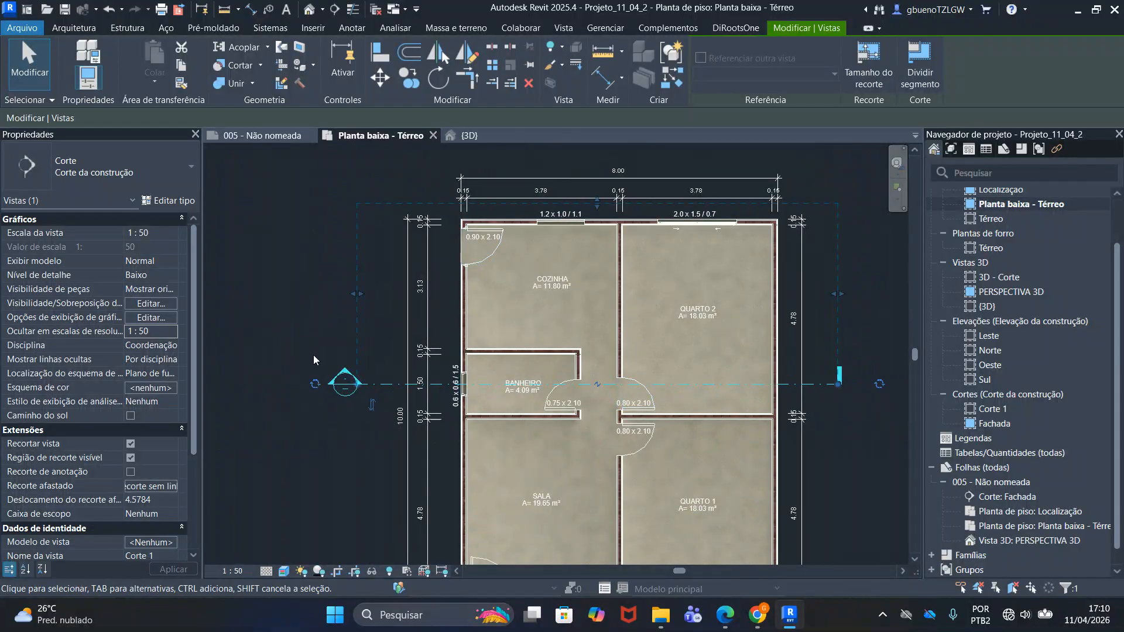
pyautogui.scroll(3, 358, 387)
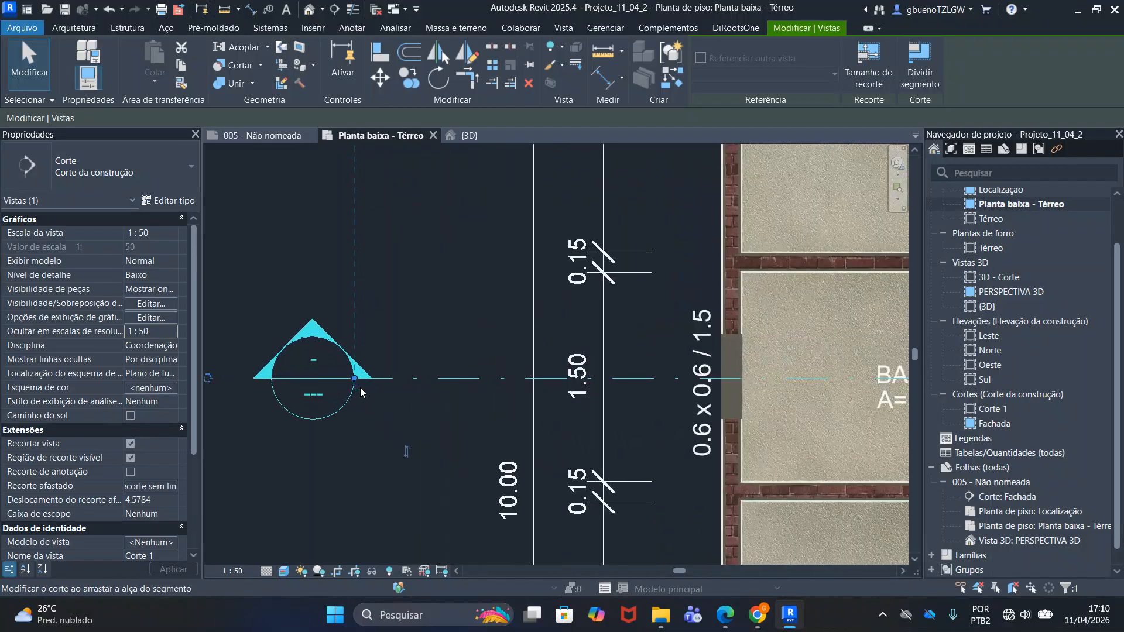
pyautogui.moveTo(355, 381); pyautogui.dragTo(471, 382)
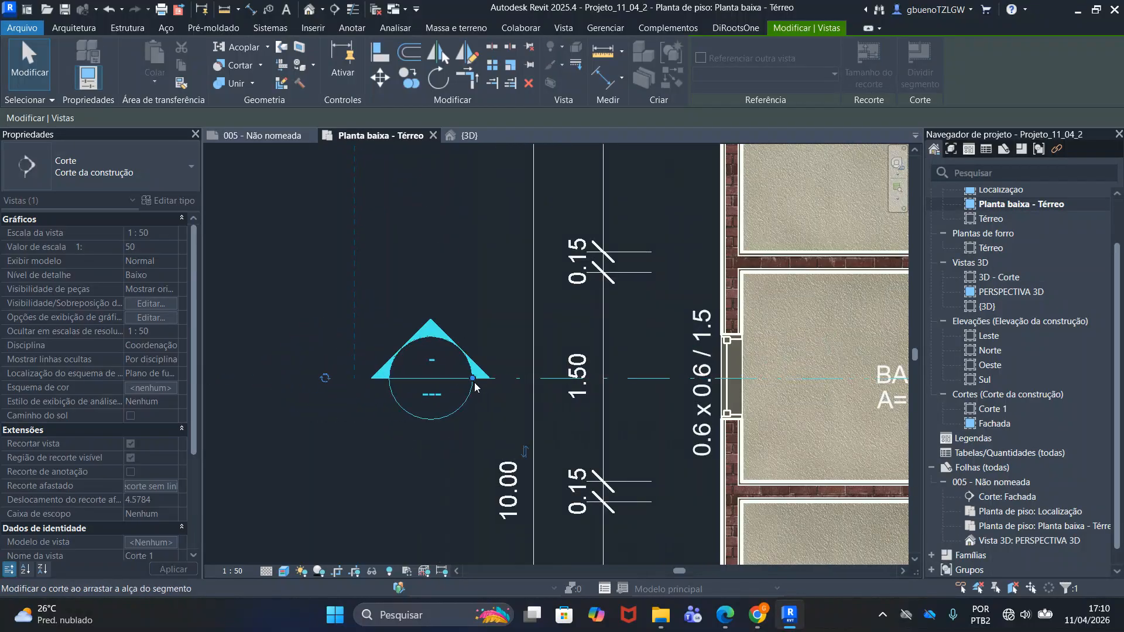
pyautogui.scroll(3, 469, 381)
pyautogui.scroll(3, 472, 378)
pyautogui.scroll(-5, 472, 378)
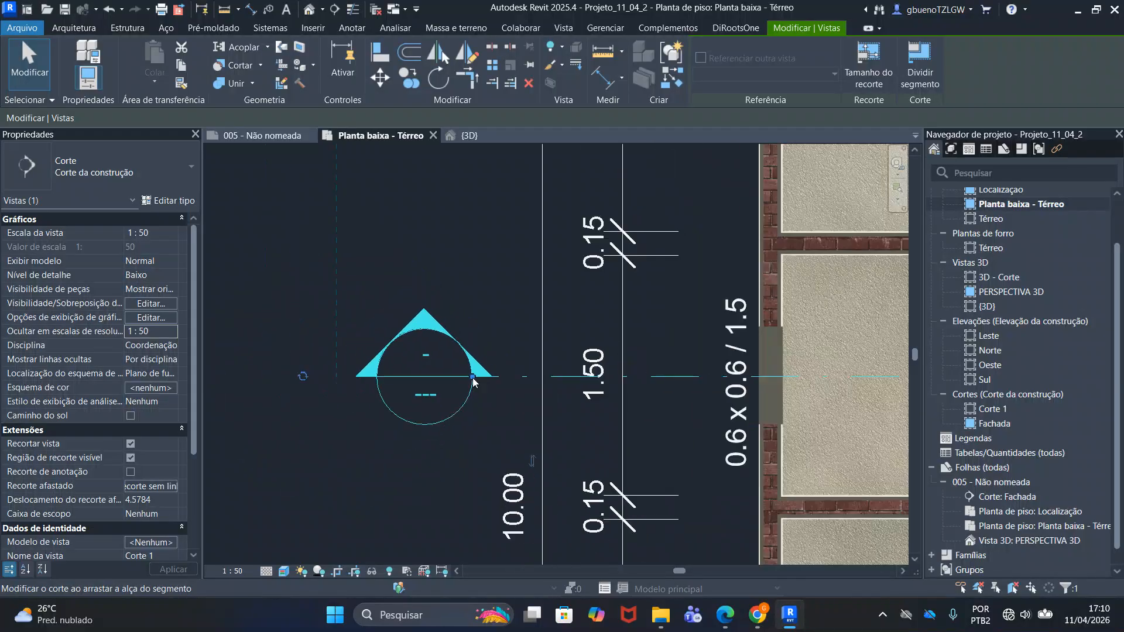
pyautogui.scroll(-4, 481, 384)
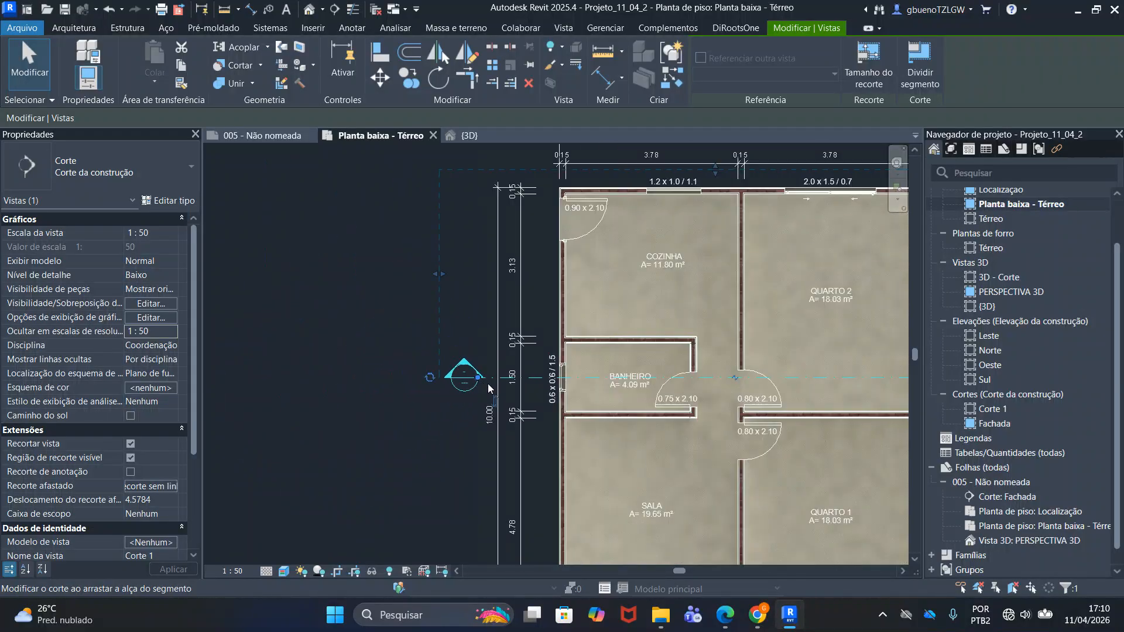
pyautogui.scroll(-6, 519, 276)
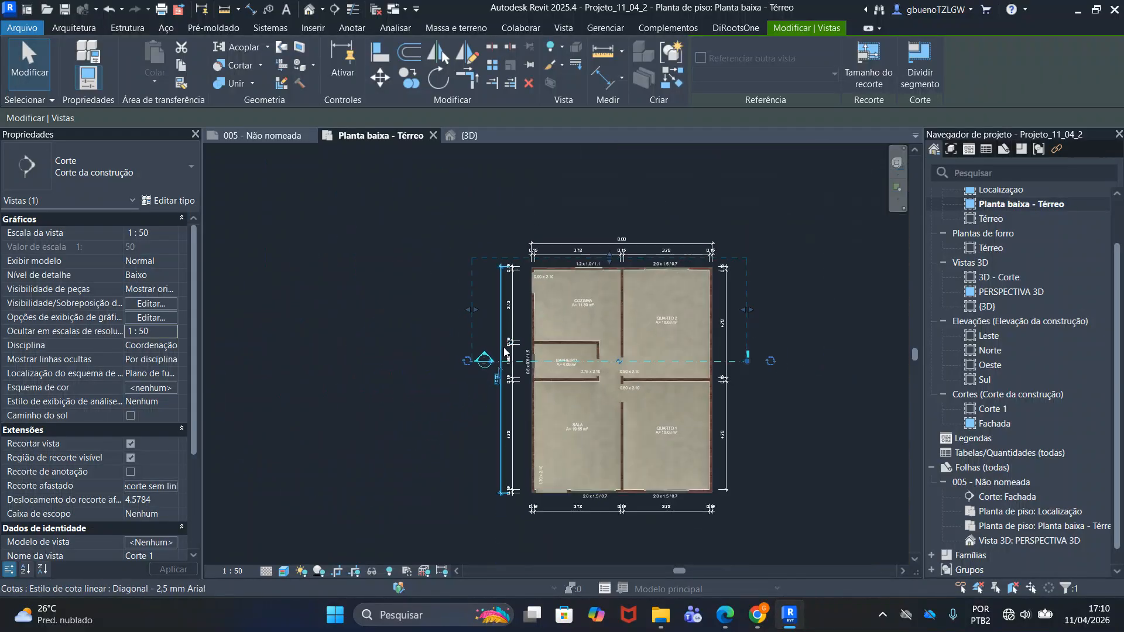
# Move the tail end of the section line in closer to the dimensions beside QUARTO 2
pyautogui.scroll(8, 718, 360)
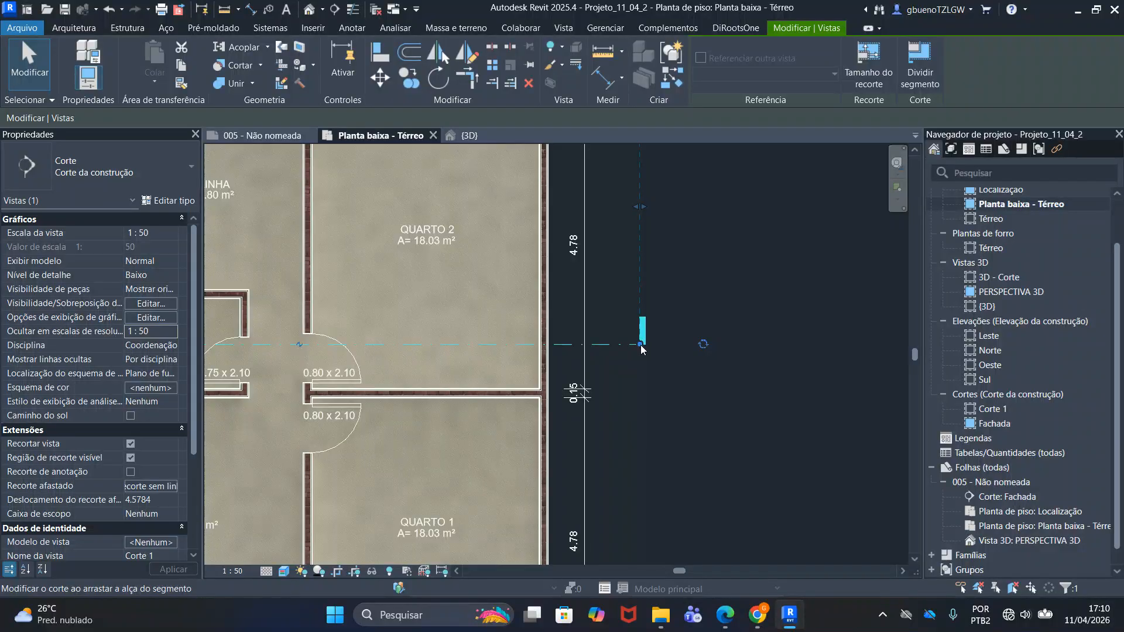
pyautogui.click(641, 346)
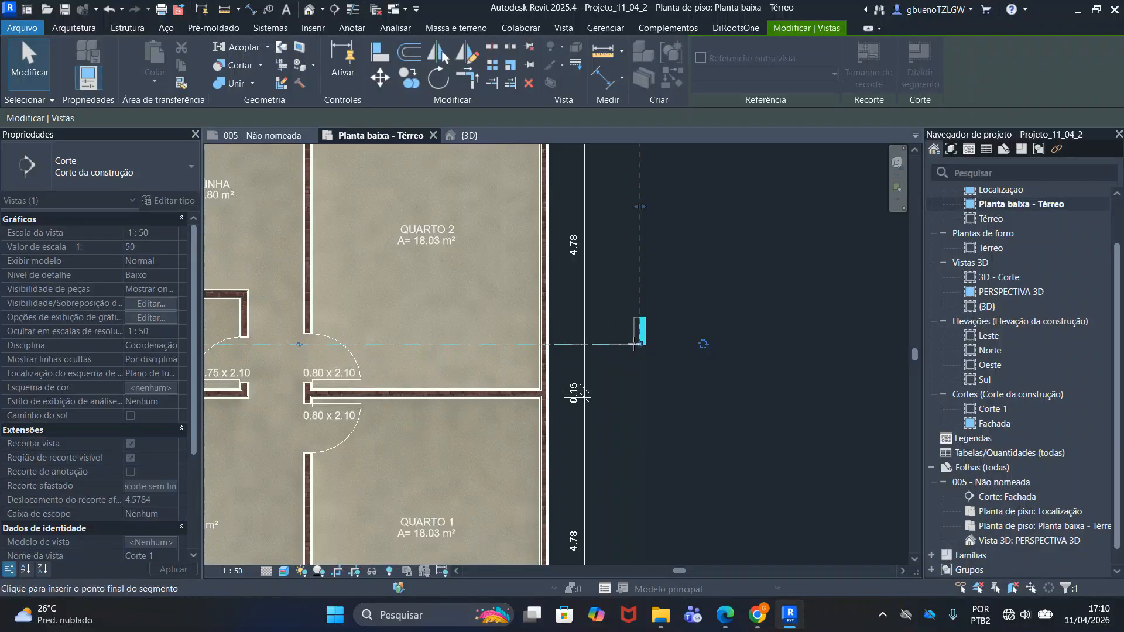
pyautogui.scroll(4, 639, 344)
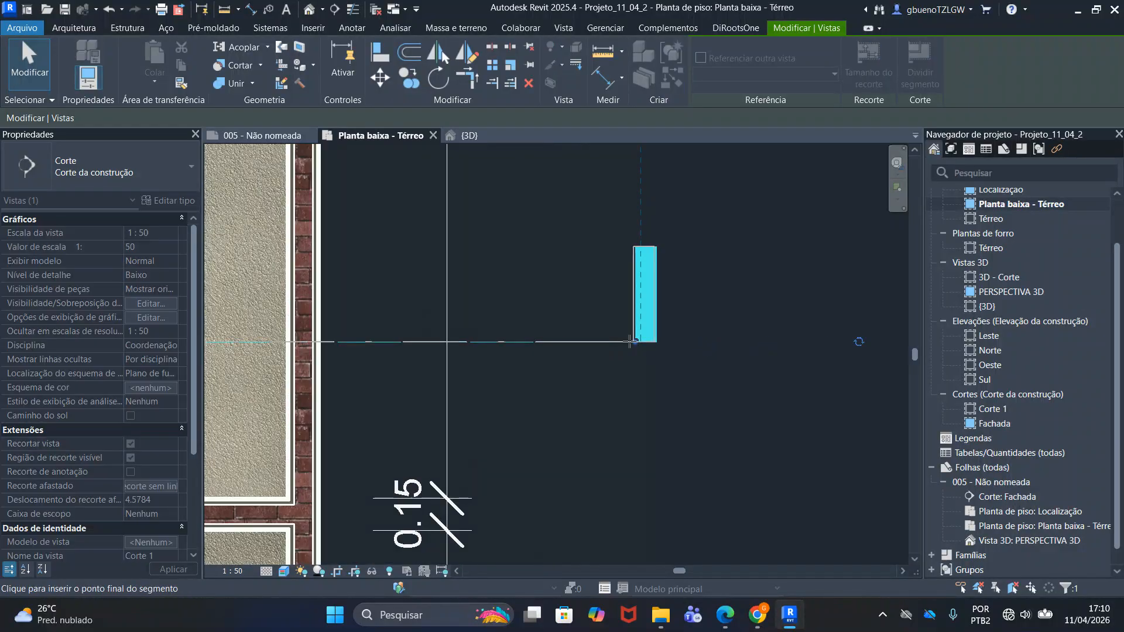
pyautogui.click(536, 342)
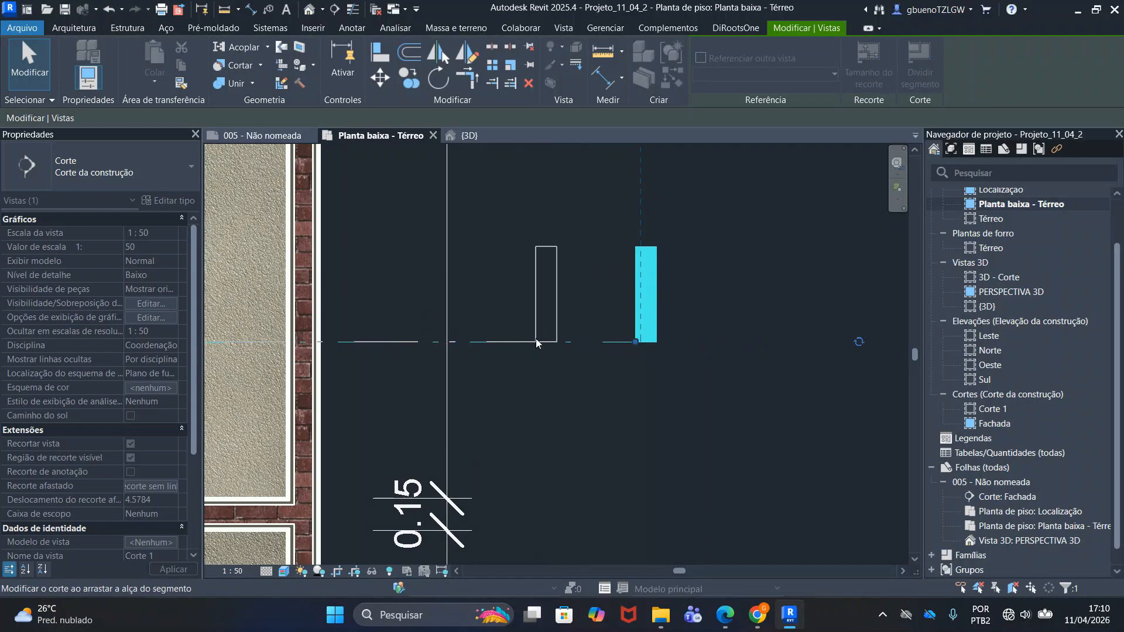
# Pull both side boundaries of the section's crop region inward to match the shortened ends of the section line
pyautogui.scroll(-5, 541, 357)
pyautogui.scroll(4, 556, 316)
pyautogui.moveTo(550, 291); pyautogui.dragTo(520, 314)
pyautogui.scroll(-4, 410, 339)
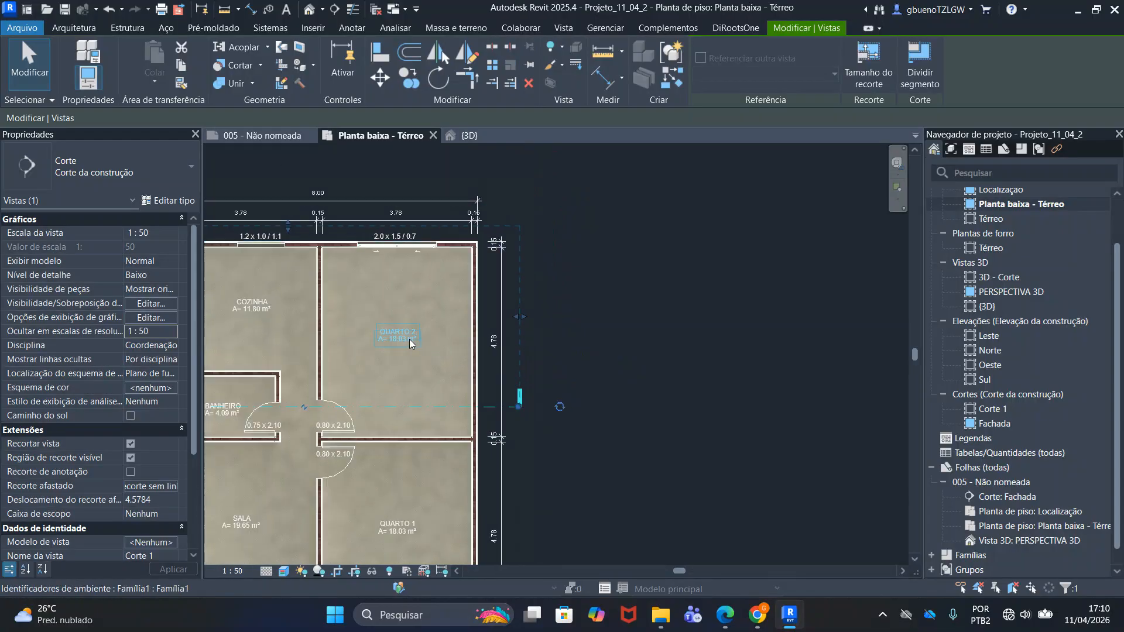
pyautogui.scroll(5, 419, 329)
pyautogui.moveTo(372, 313); pyautogui.dragTo(417, 319)
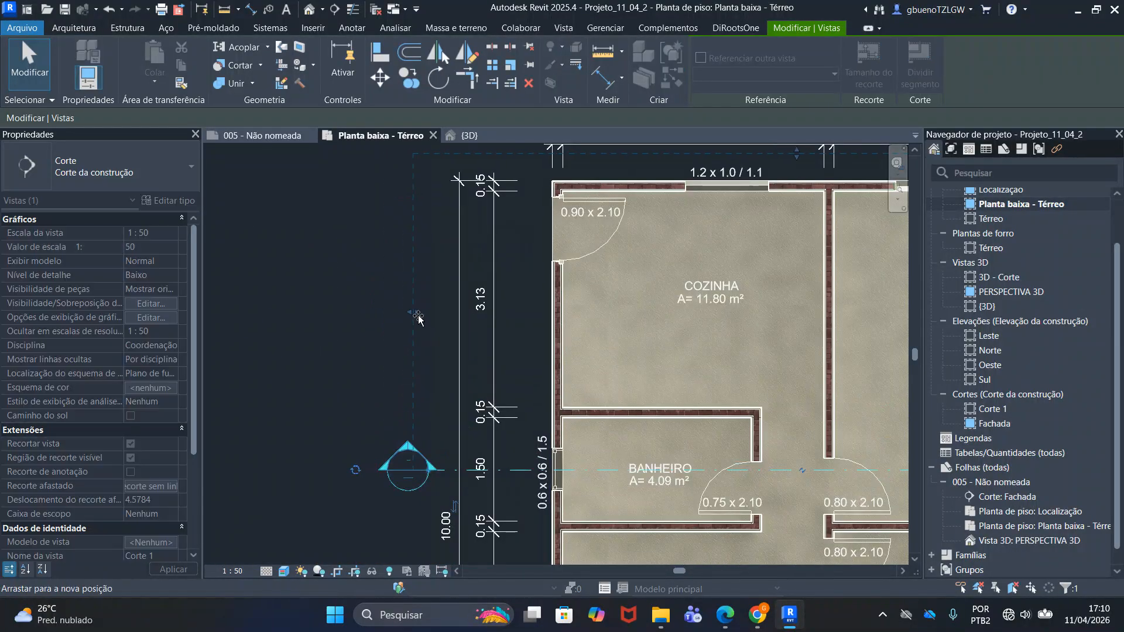
pyautogui.scroll(3, 432, 340)
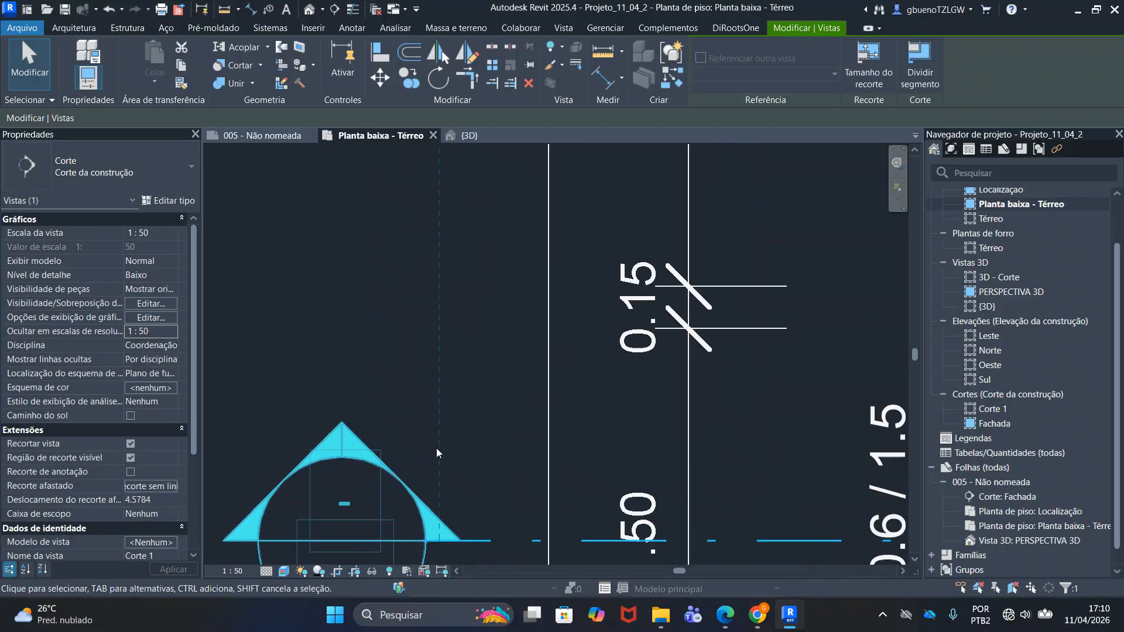
pyautogui.scroll(-2, 440, 383)
pyautogui.moveTo(443, 255)
pyautogui.mouseDown()
pyautogui.moveTo(463, 253)
pyautogui.moveTo(437, 277)
pyautogui.mouseUp()
pyautogui.scroll(4, 430, 441)
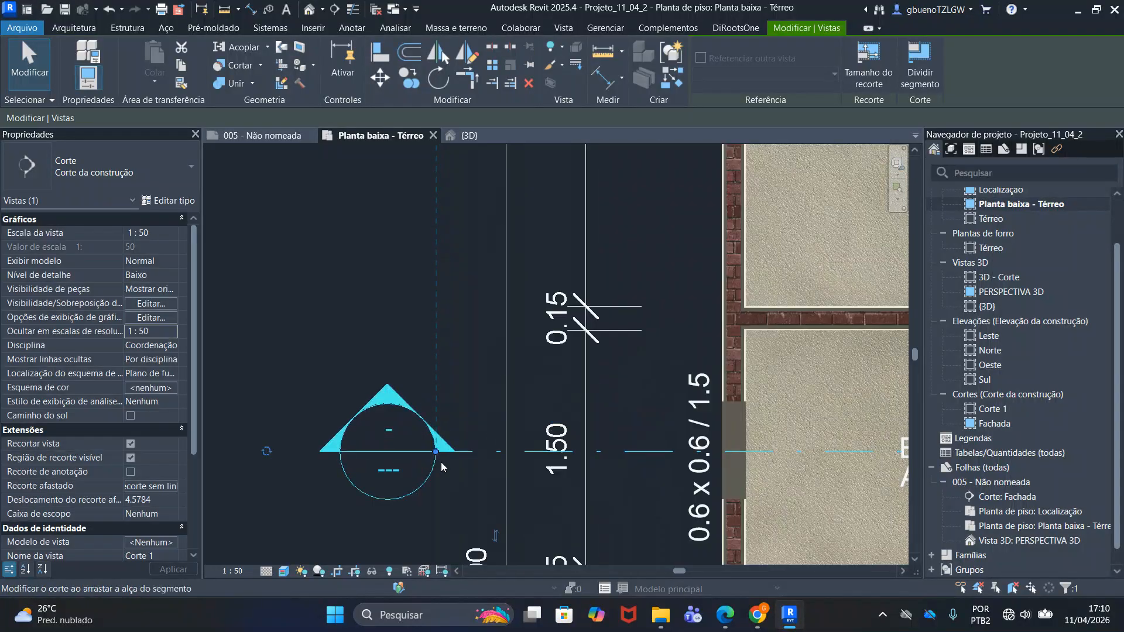
pyautogui.scroll(-6, 429, 441)
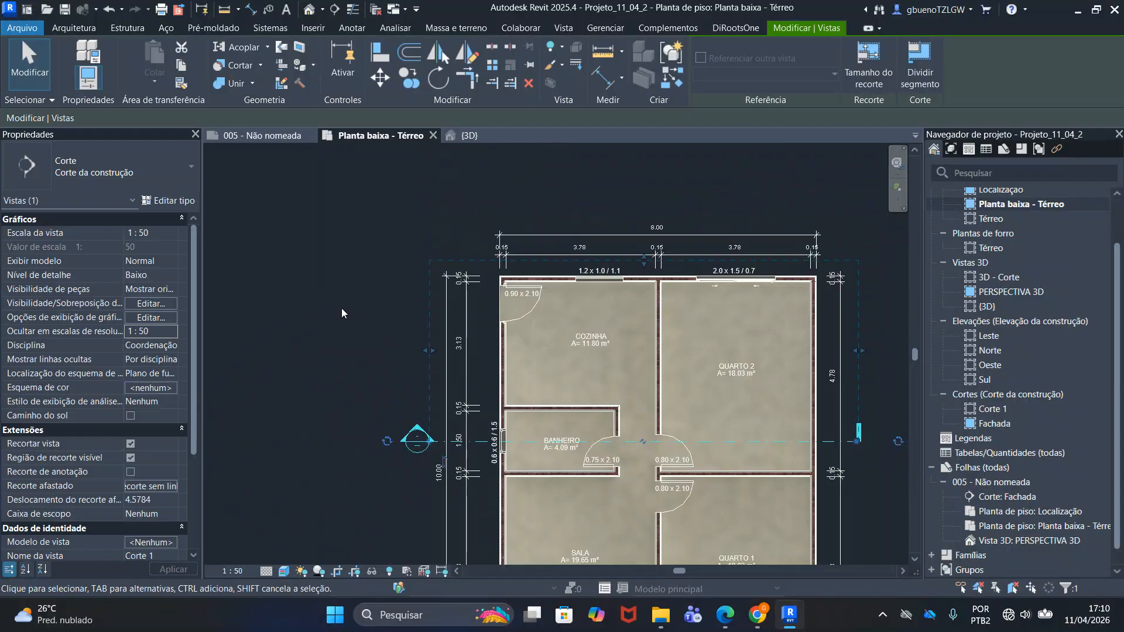
pyautogui.click(325, 275)
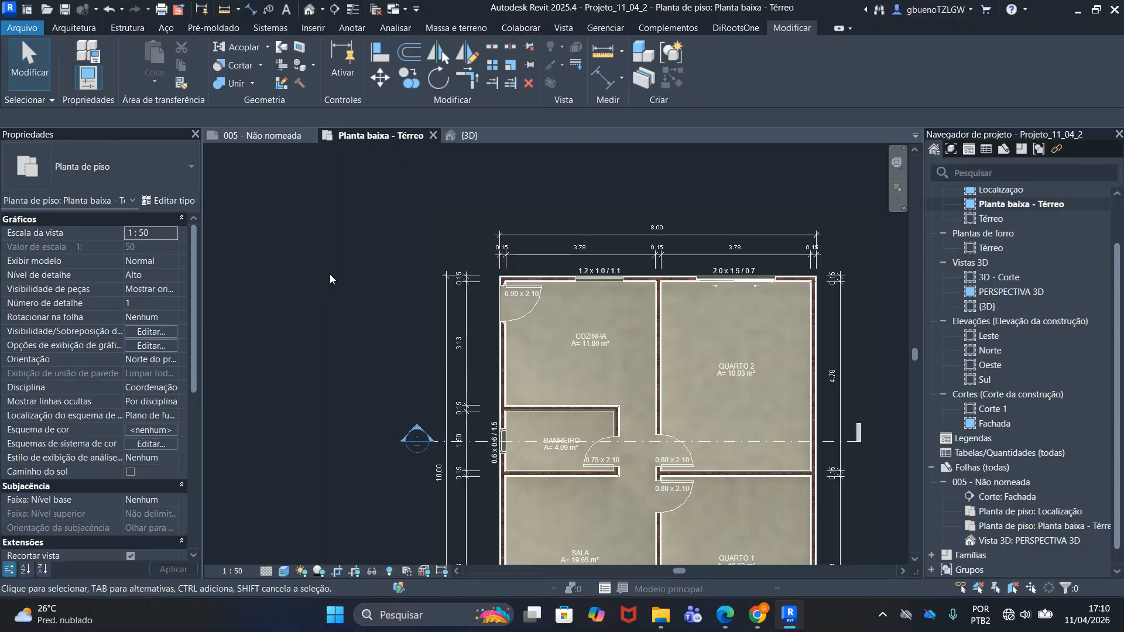
# Open the new section's view and set its detail level to Alto and its visual style to Realista
pyautogui.doubleClick(420, 427)
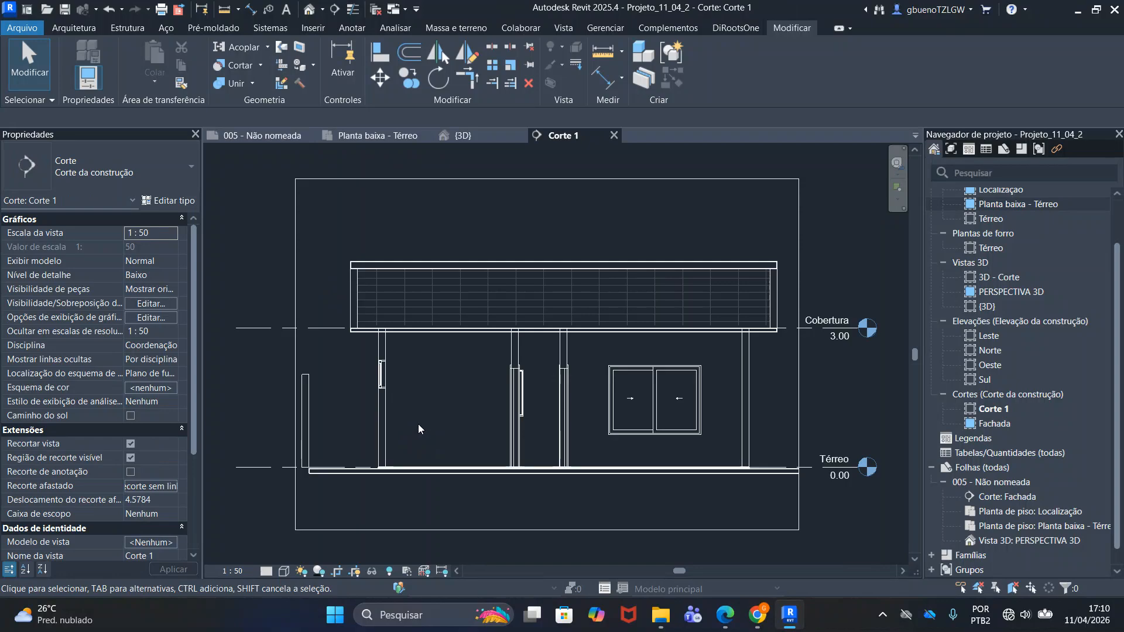
pyautogui.click(267, 572)
pyautogui.click(280, 555)
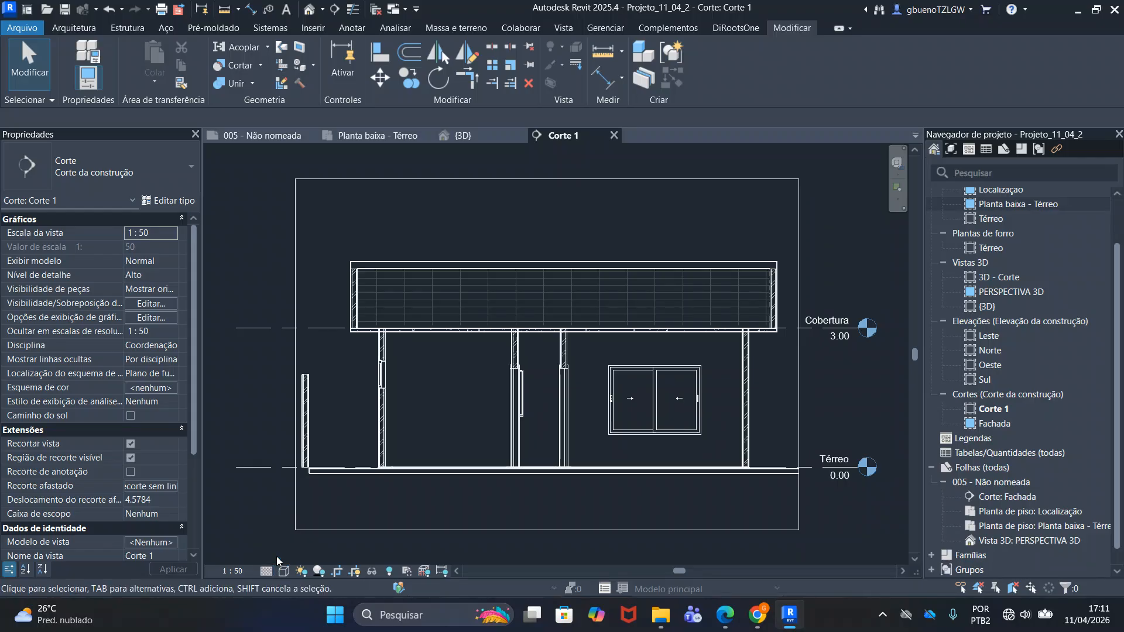
pyautogui.click(285, 572)
pyautogui.click(285, 572)
pyautogui.click(285, 573)
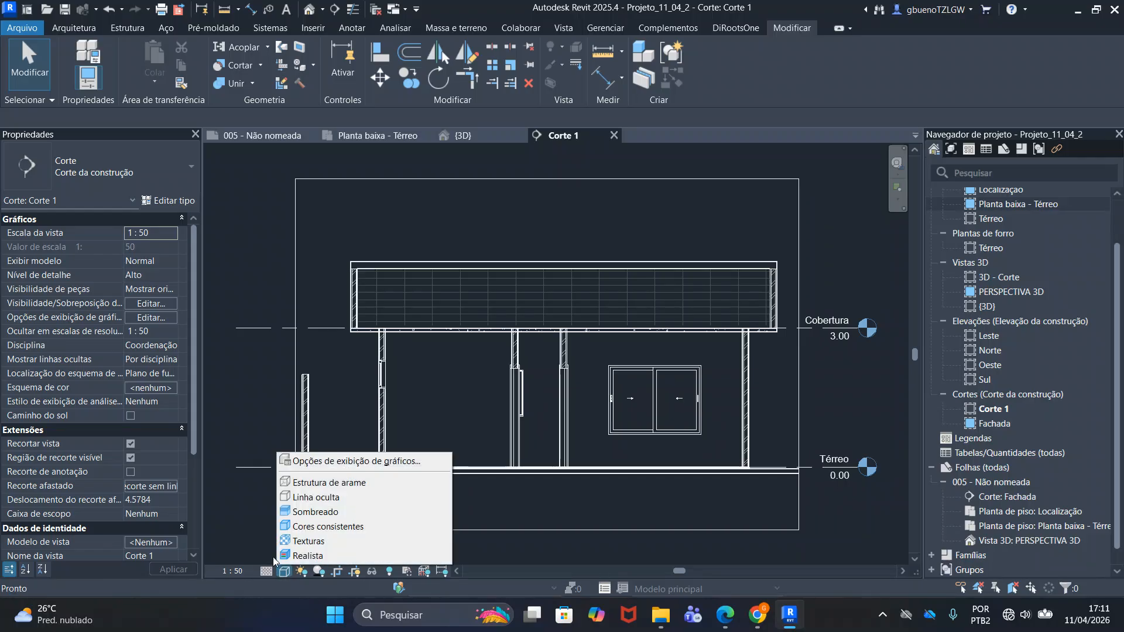
pyautogui.click(307, 556)
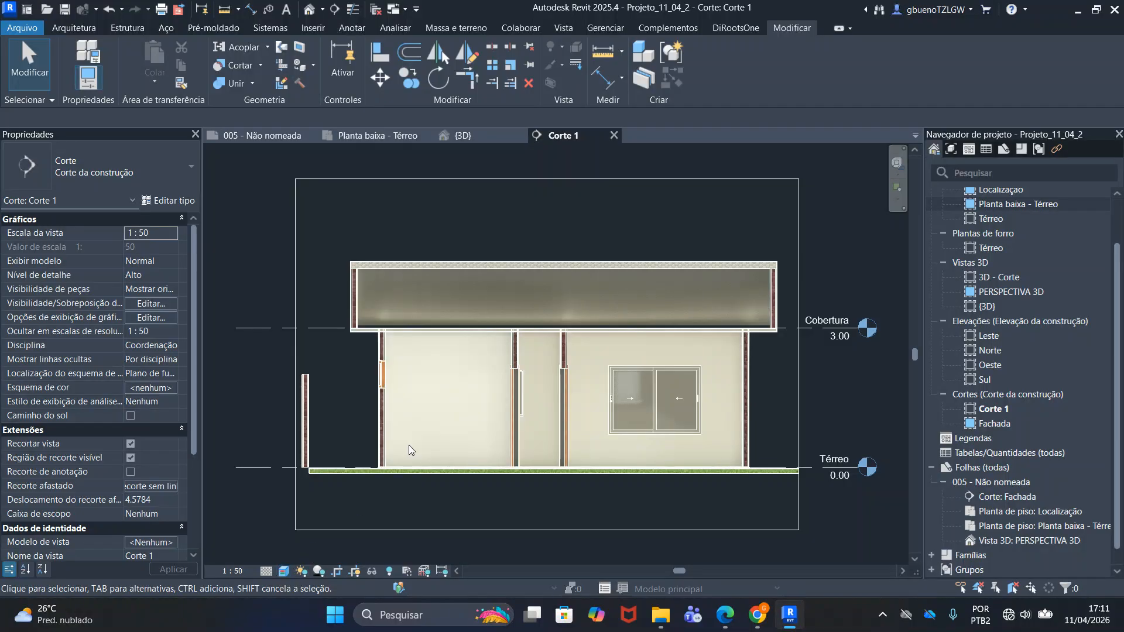
# Pull in the section view's crop edge beside BANHEIRO's exterior wall to exclude the free-standing boundary wall
pyautogui.scroll(-1, 407, 445)
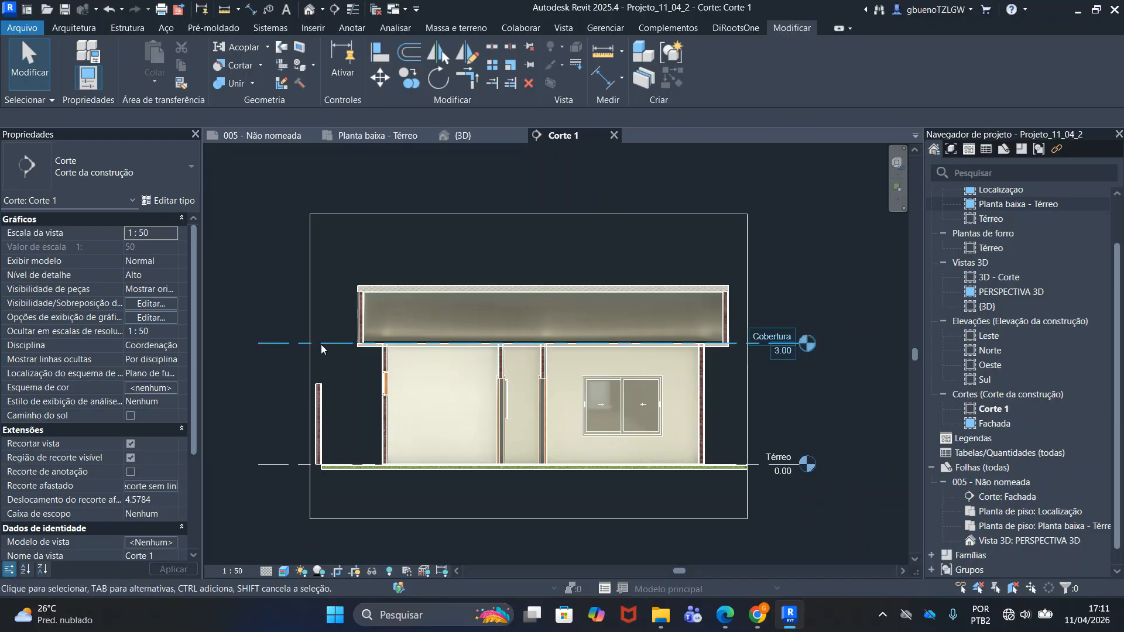
pyautogui.scroll(4, 324, 423)
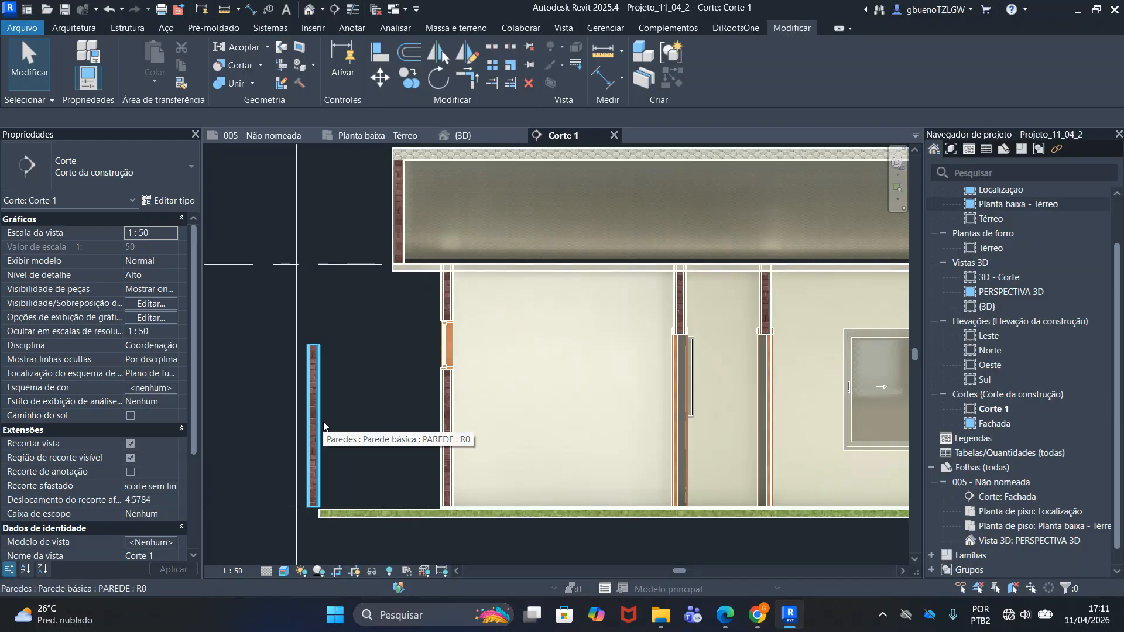
pyautogui.scroll(-3, 323, 421)
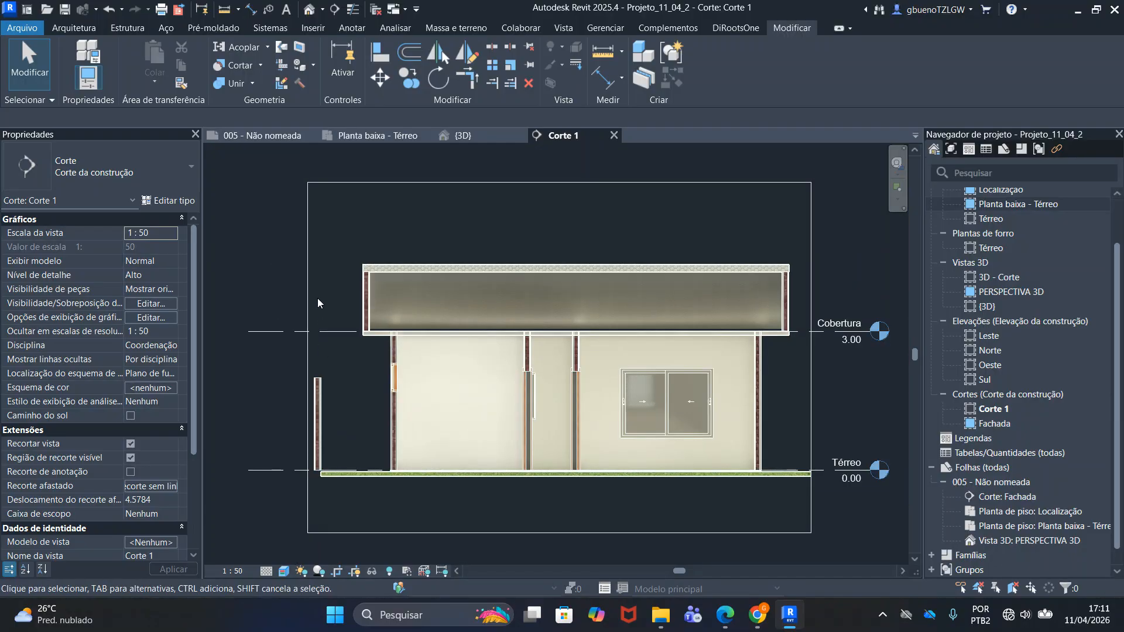
pyautogui.click(310, 273)
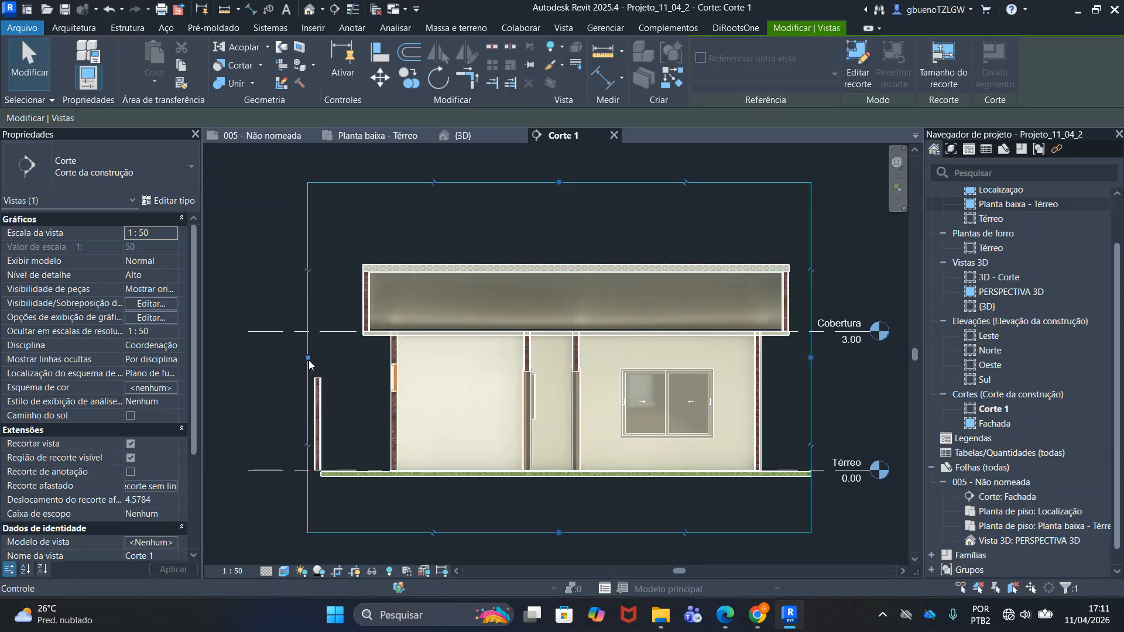
pyautogui.click(288, 223)
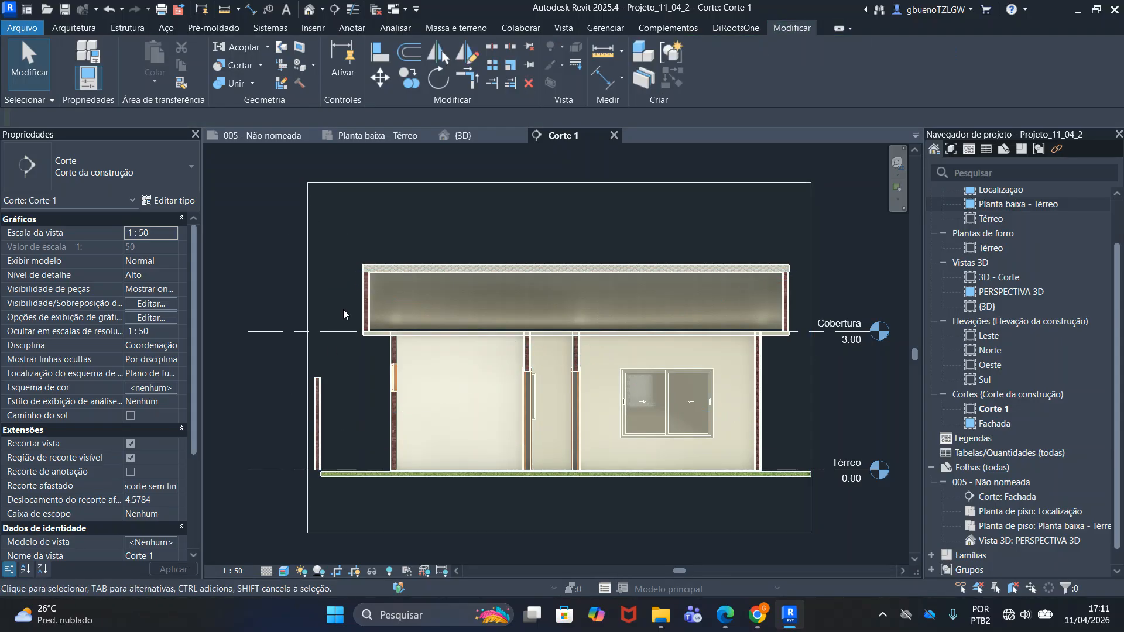
pyautogui.click(311, 251)
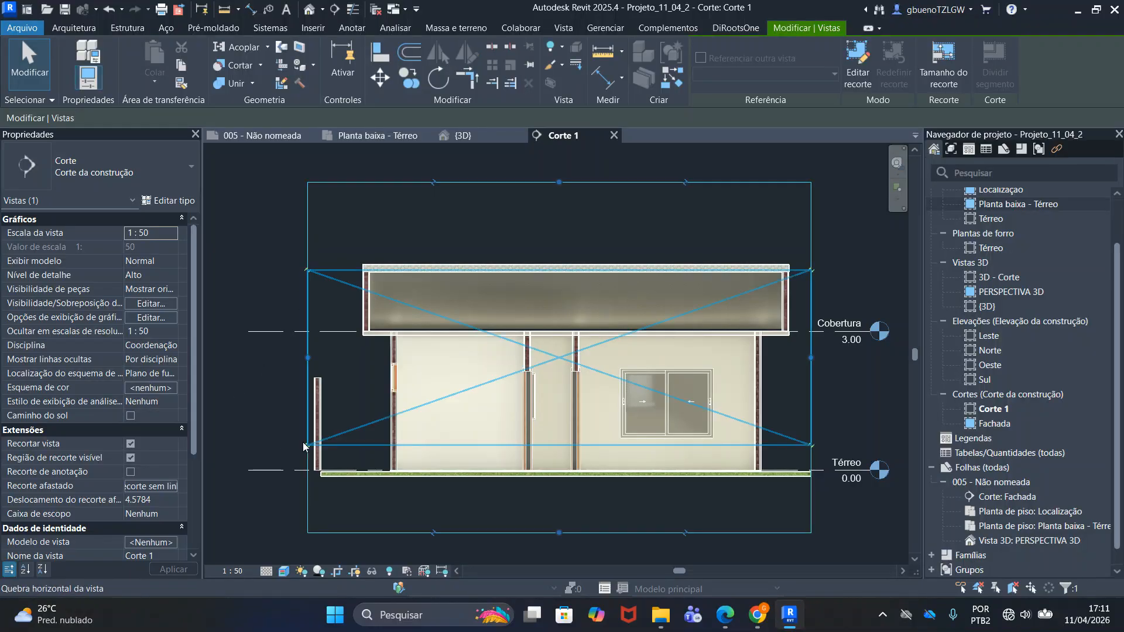
pyautogui.moveTo(308, 359); pyautogui.dragTo(345, 360)
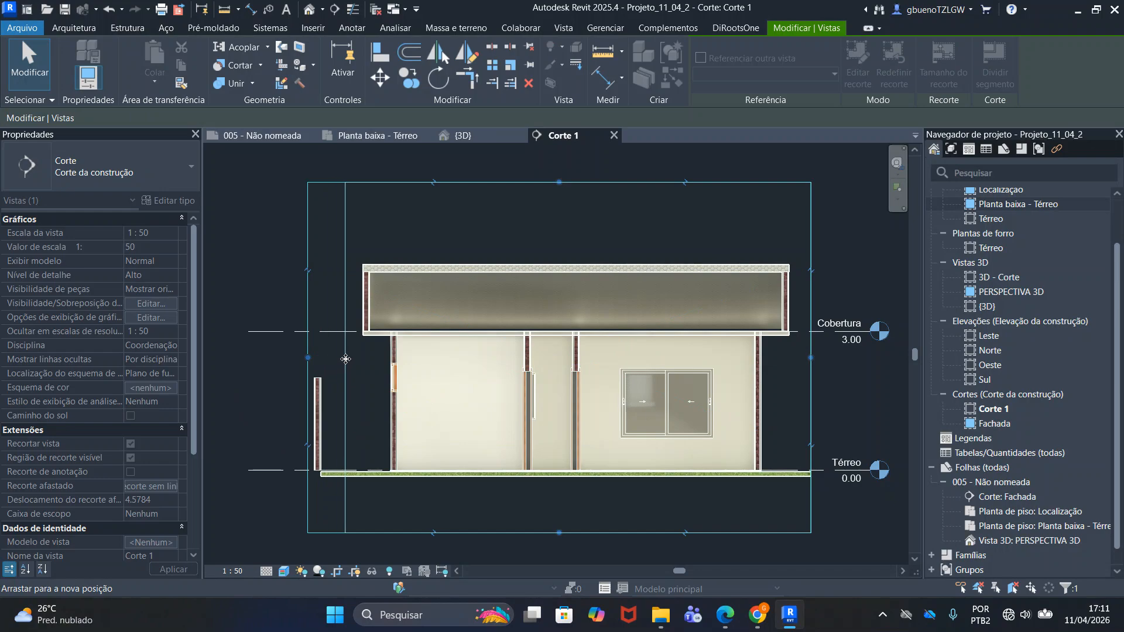
# Trim the section view's crop edge on the QUARTO 2 side to just beyond the roof overhang
pyautogui.moveTo(811, 358); pyautogui.dragTo(801, 360)
pyautogui.scroll(6, 374, 342)
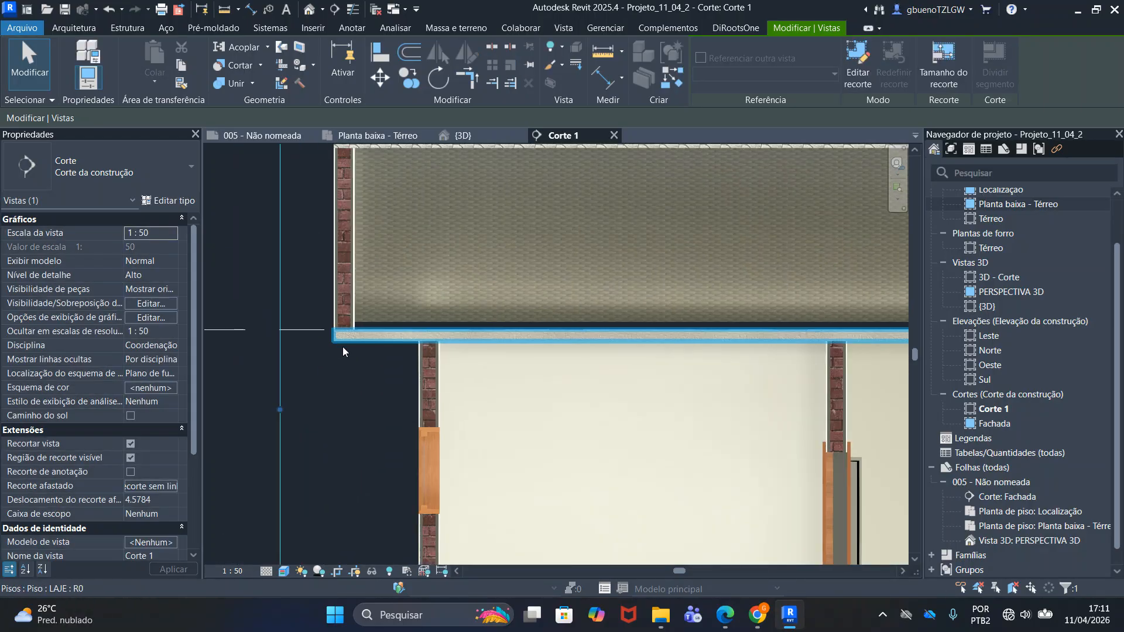
pyautogui.scroll(-4, 343, 363)
pyautogui.scroll(2, 359, 374)
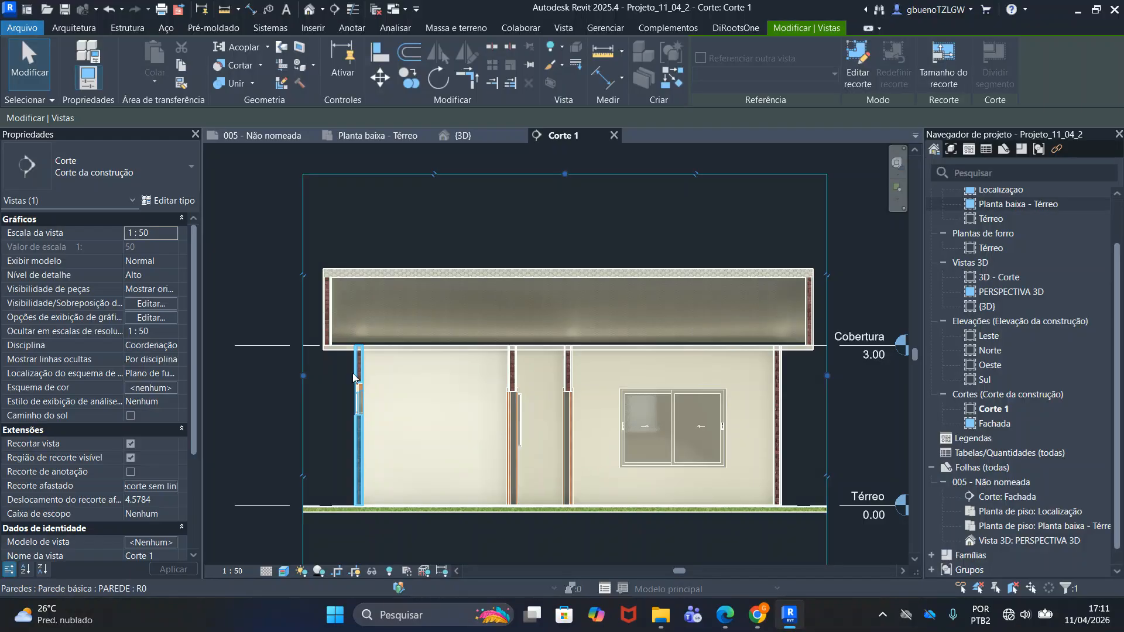
pyautogui.scroll(-2, 354, 377)
pyautogui.moveTo(294, 390); pyautogui.dragTo(316, 388)
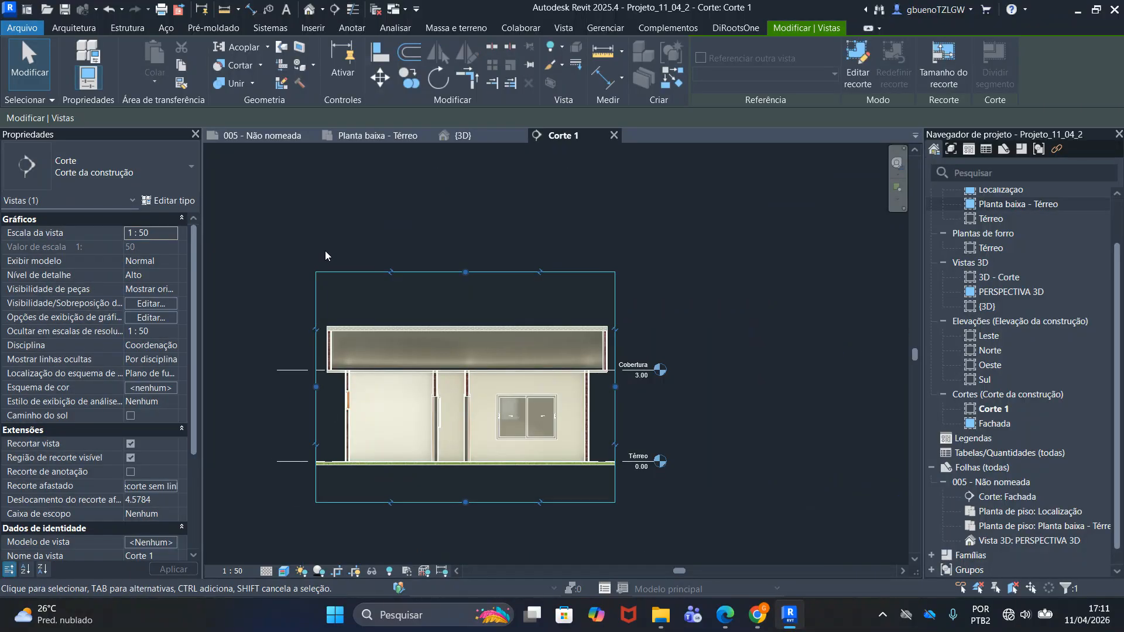
pyautogui.click(329, 204)
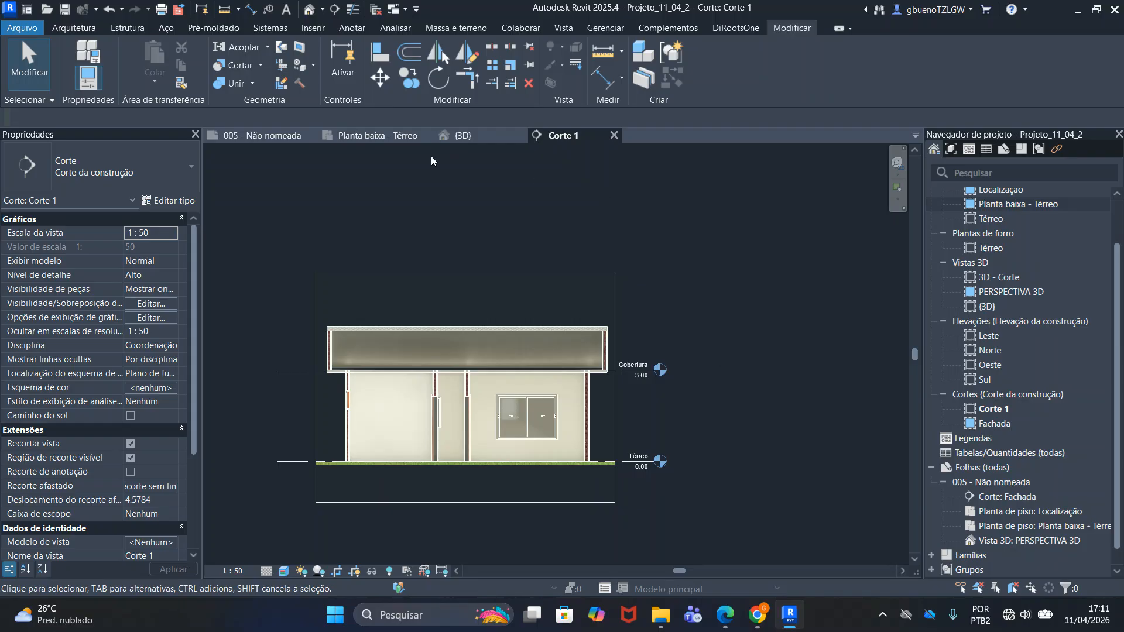
# Place the Corte 1 view on sheet 005 in the free space above the Localização plan
pyautogui.doubleClick(997, 481)
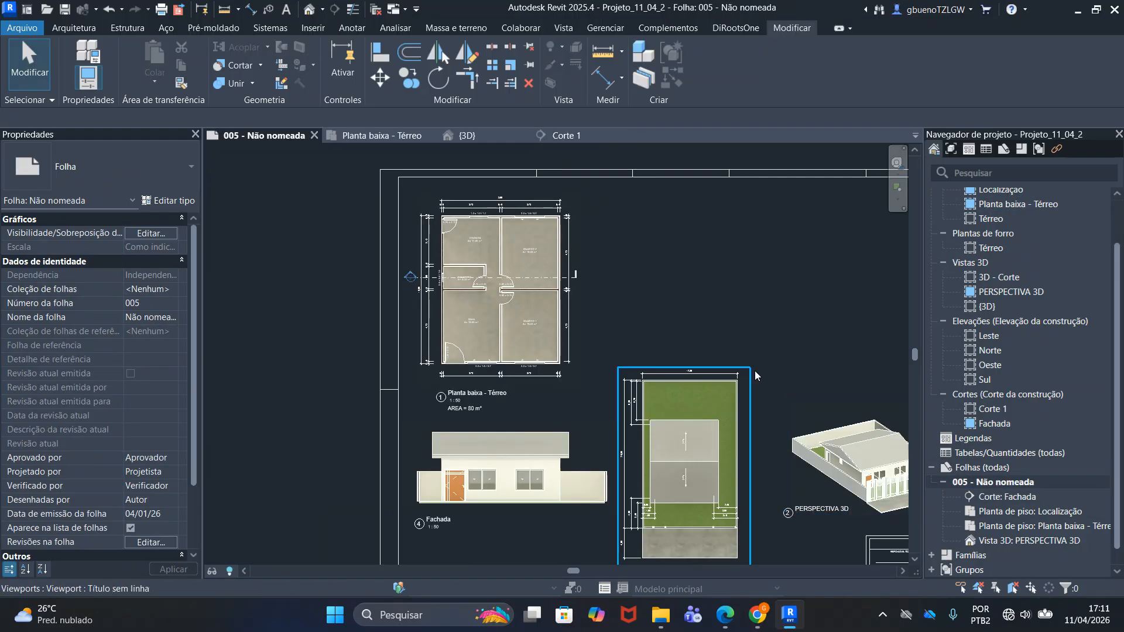
pyautogui.click(1007, 410)
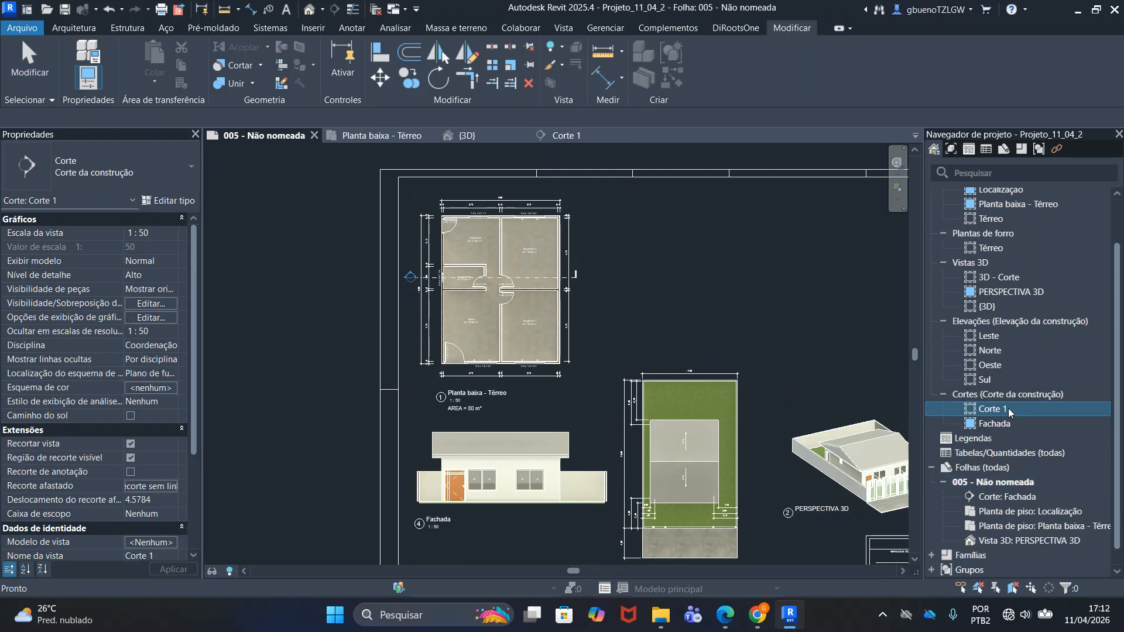
pyautogui.moveTo(761, 332); pyautogui.dragTo(718, 303)
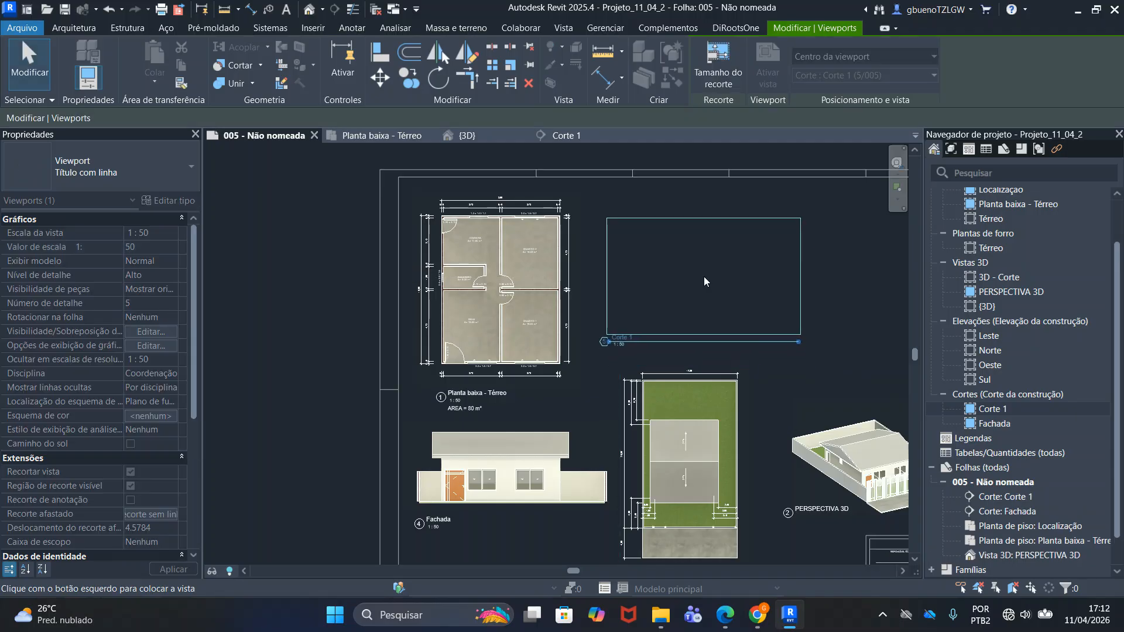
# Drop the Corte 1 viewport beside the ground floor plan and change its viewport type to Título sem linha
pyautogui.click(699, 278)
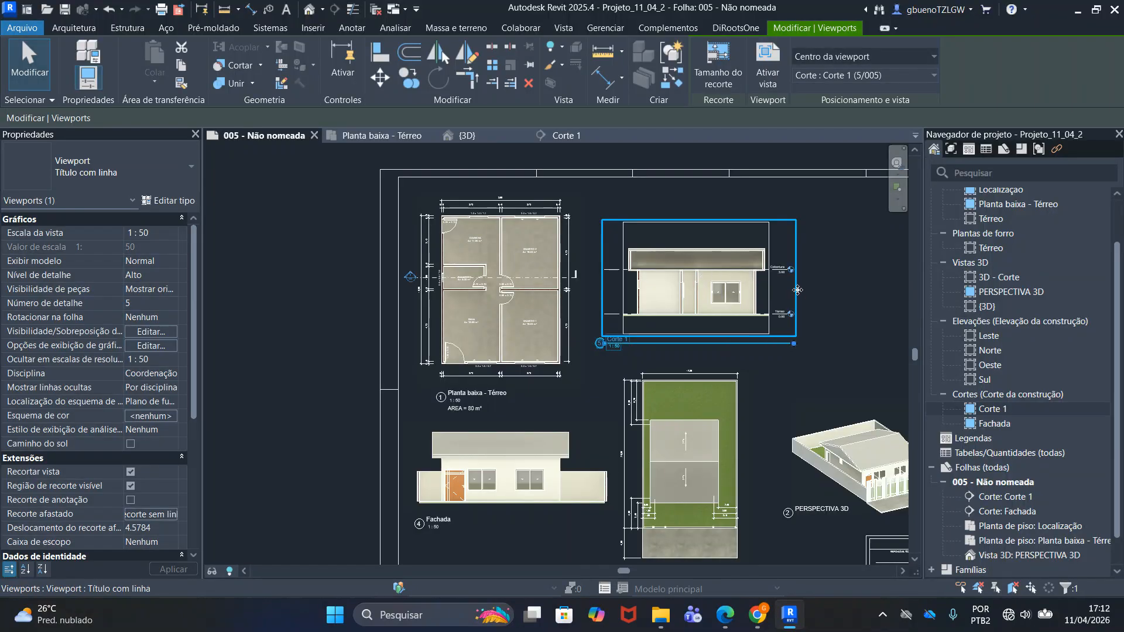
pyautogui.click(844, 280)
pyautogui.scroll(3, 773, 369)
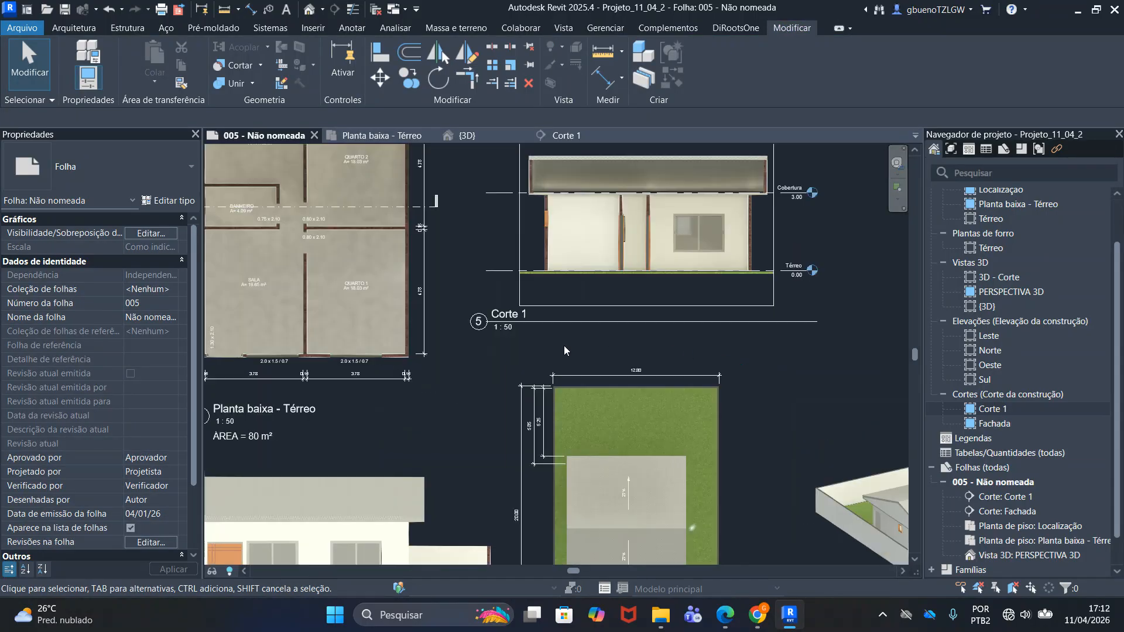
pyautogui.scroll(3, 498, 327)
pyautogui.click(529, 297)
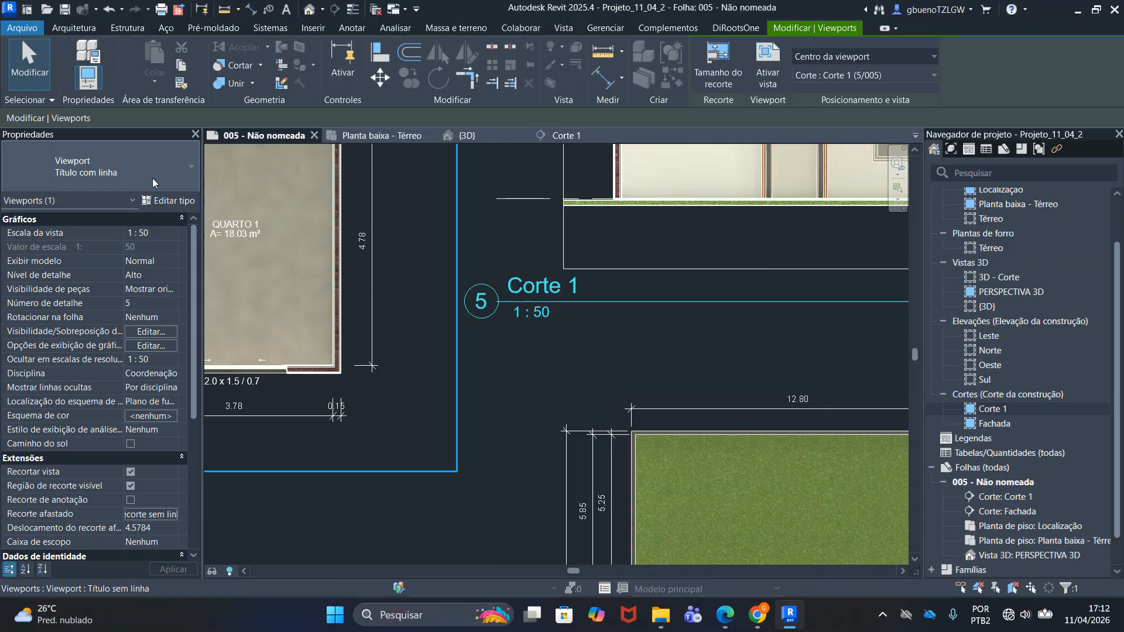
pyautogui.click(170, 170)
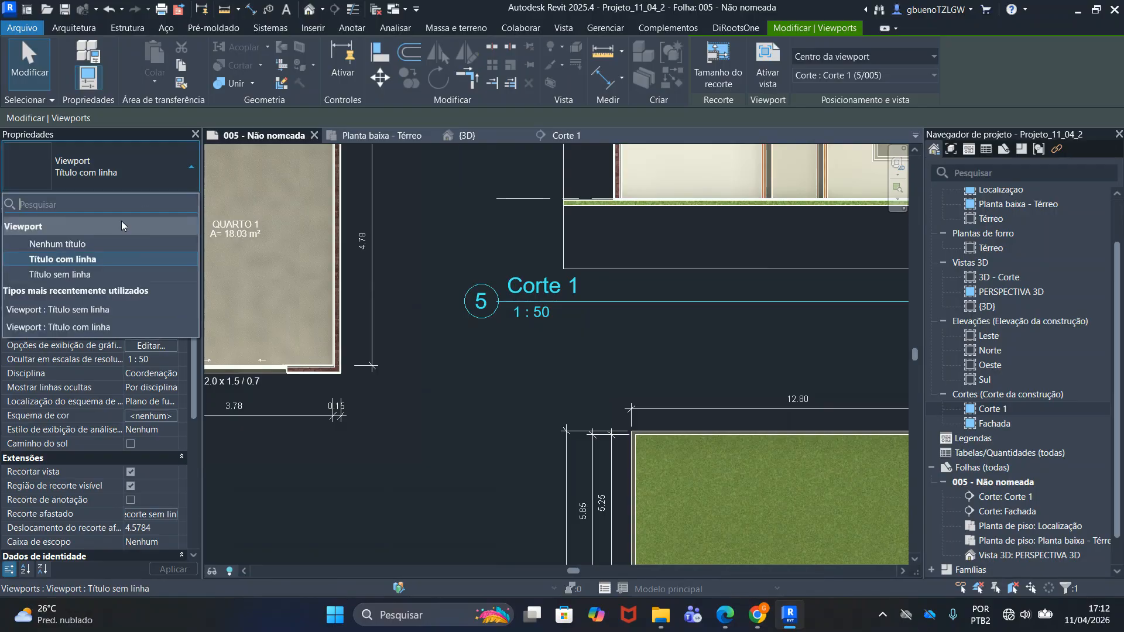
pyautogui.click(93, 275)
pyautogui.scroll(-5, 472, 380)
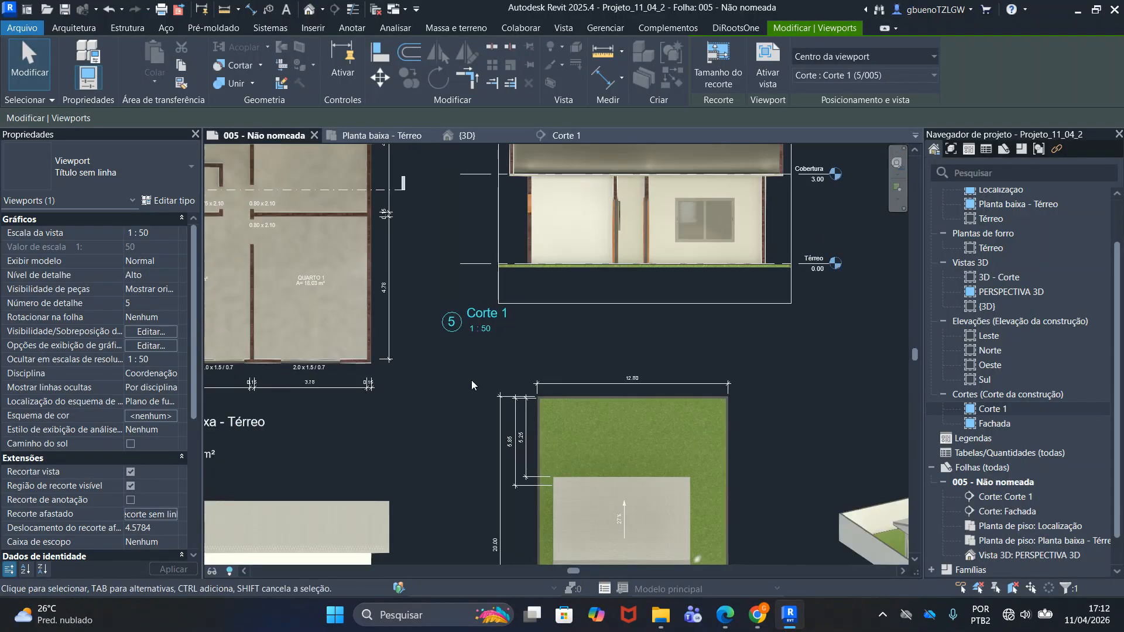
# Move the Corte 1 view title closer beneath the section drawing, near the left edge of its crop boundary
pyautogui.scroll(5, 484, 371)
pyautogui.press('Escape')
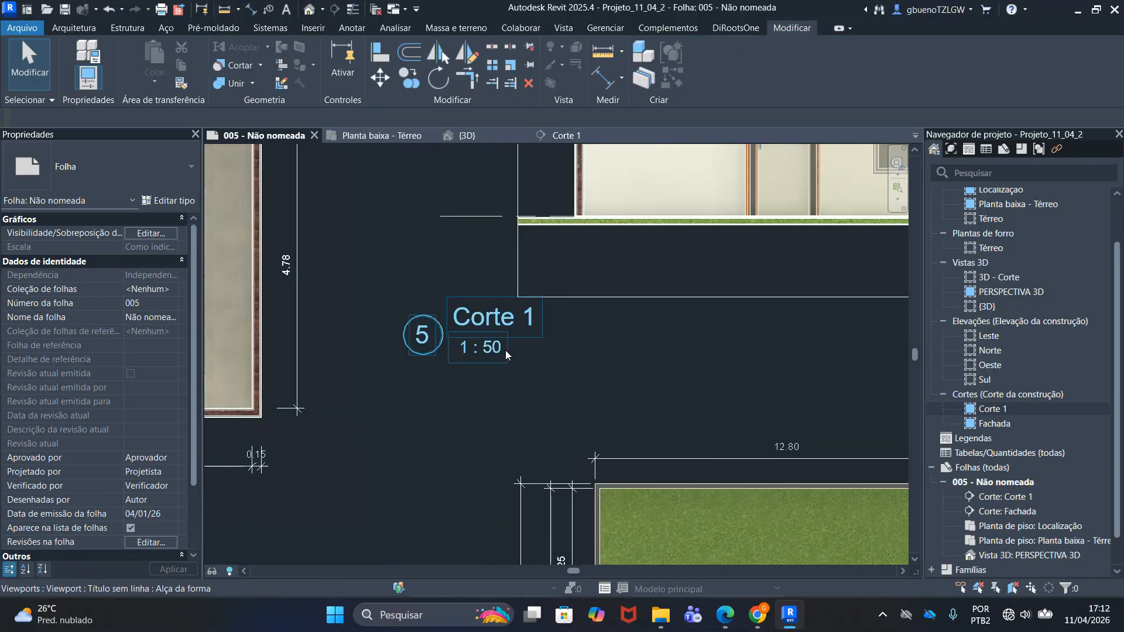
pyautogui.moveTo(485, 345); pyautogui.dragTo(606, 321)
pyautogui.press('Escape')
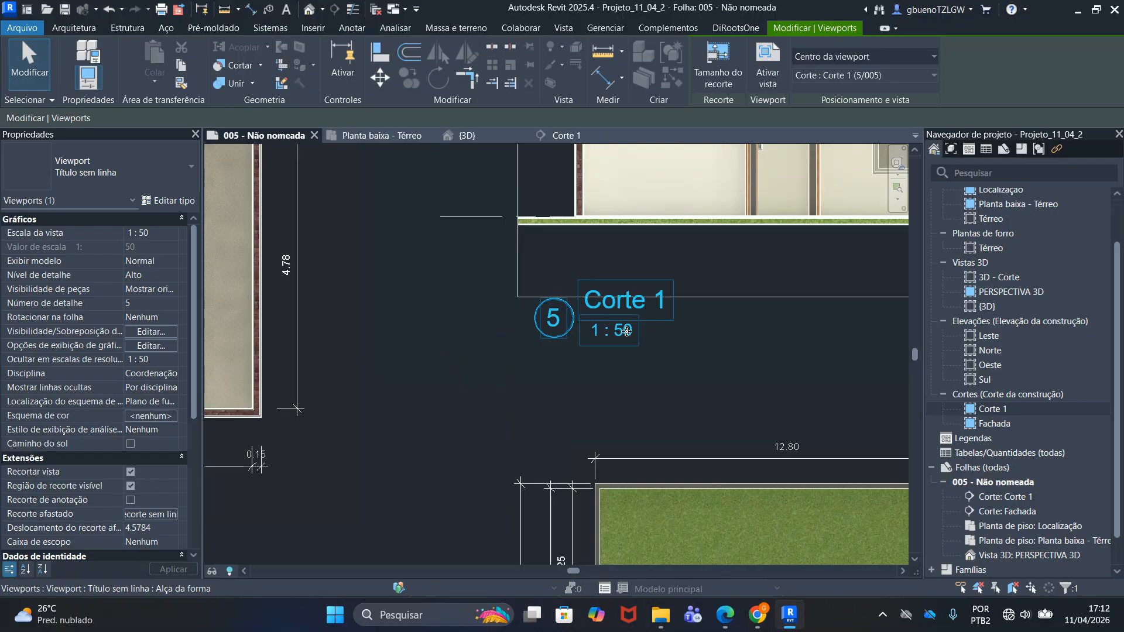
pyautogui.scroll(-3, 694, 378)
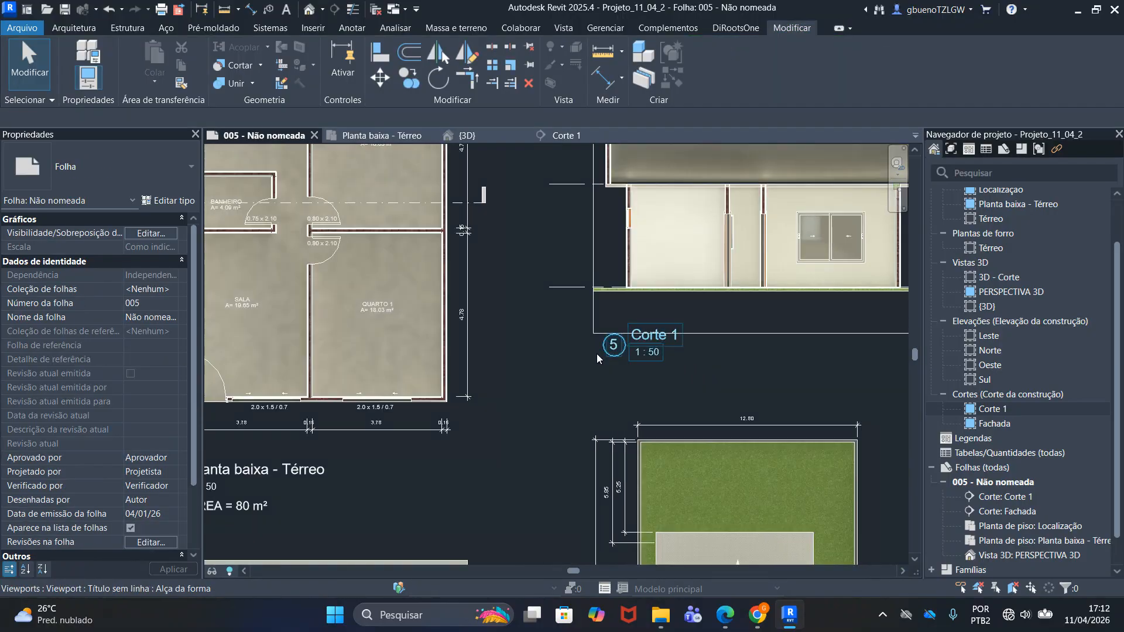
# Examine the section line across the ground floor plan and compare it with the Corte 1 drawing on the sheet
pyautogui.moveTo(596, 354); pyautogui.dragTo(712, 347, button='middle')
pyautogui.scroll(4, 509, 262)
pyautogui.scroll(-5, 462, 307)
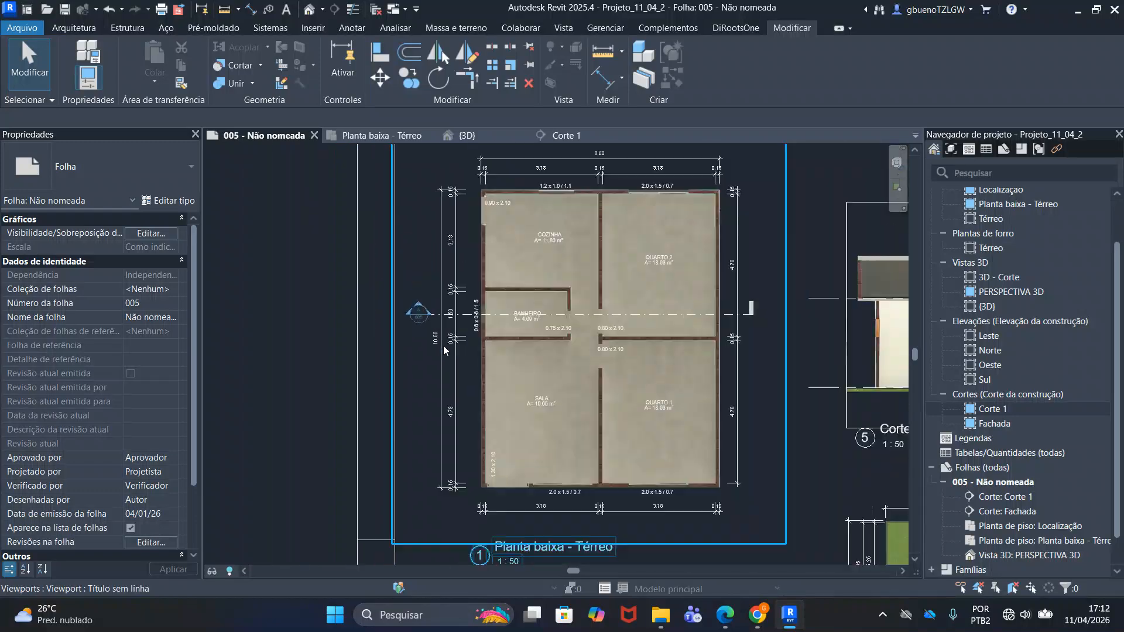
pyautogui.moveTo(814, 409); pyautogui.dragTo(657, 391, button='middle')
pyautogui.scroll(4, 659, 395)
pyautogui.scroll(-4, 672, 412)
pyautogui.scroll(1, 679, 414)
pyautogui.scroll(4, 683, 406)
pyautogui.scroll(-3, 686, 410)
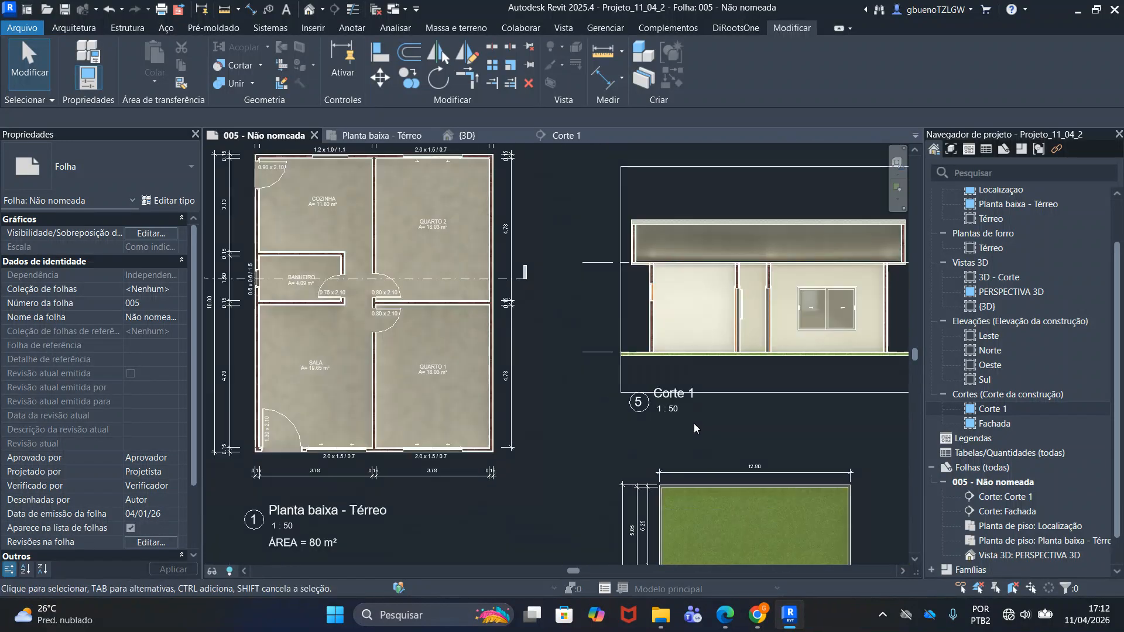
pyautogui.scroll(-5, 694, 427)
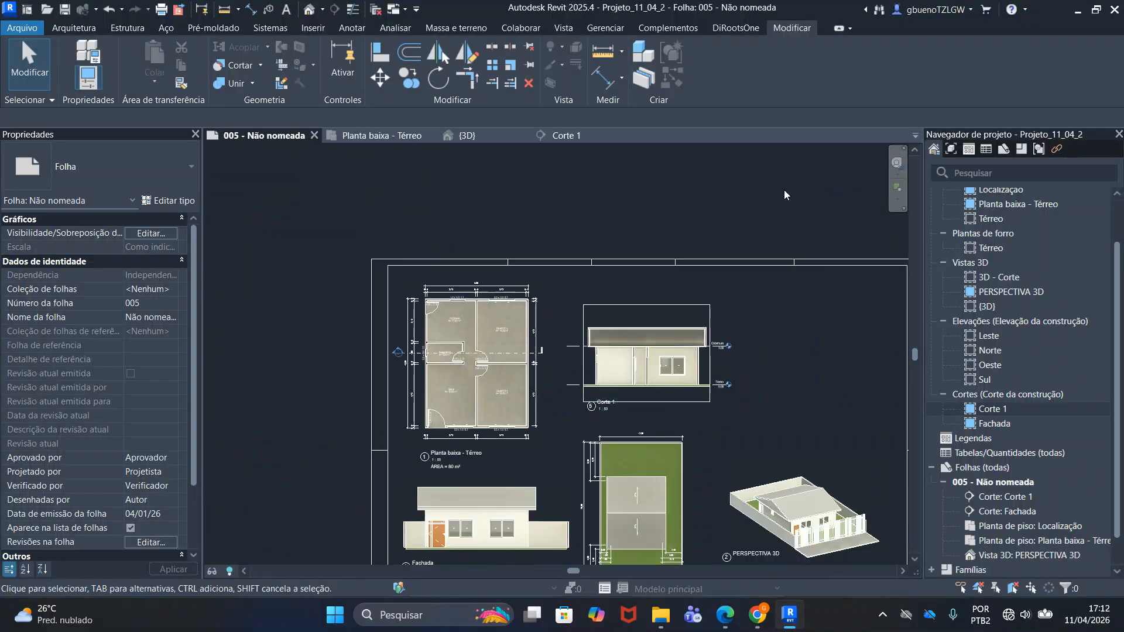
# Hide the visible crop region boundary (Região de recorte visível) of the Corte 1 viewport
pyautogui.scroll(2, 650, 322)
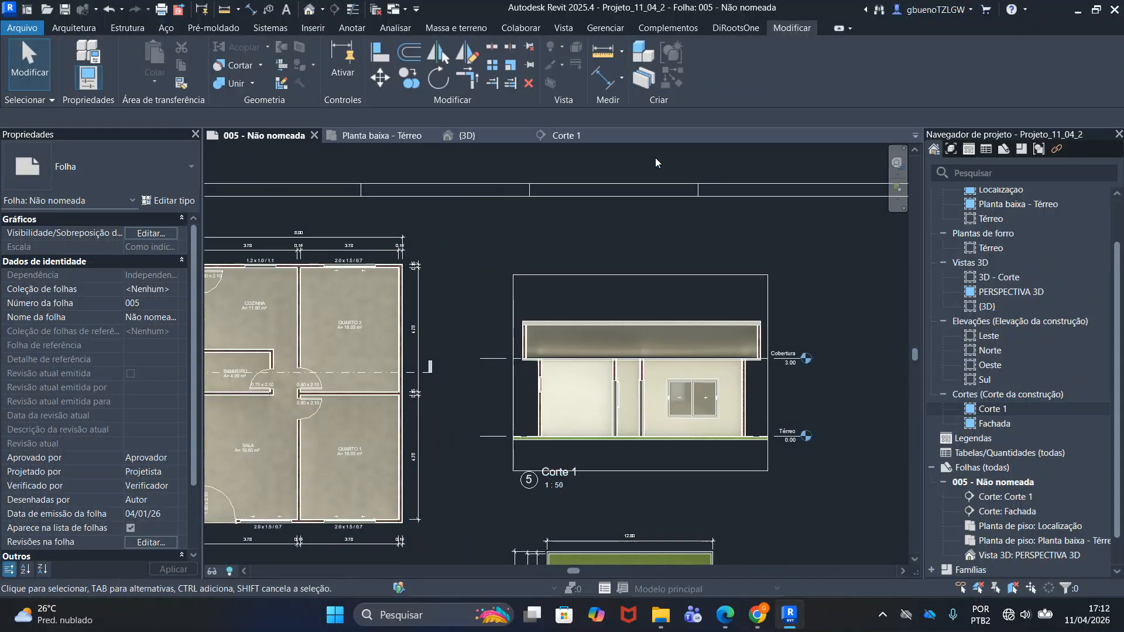
pyautogui.click(706, 291)
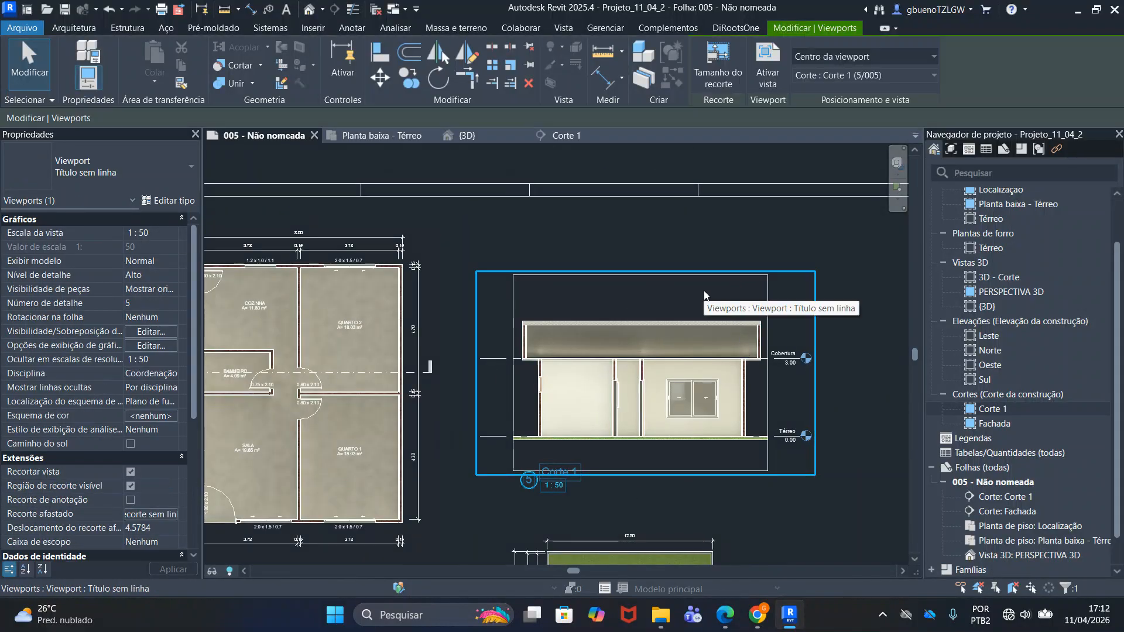
pyautogui.click(690, 166)
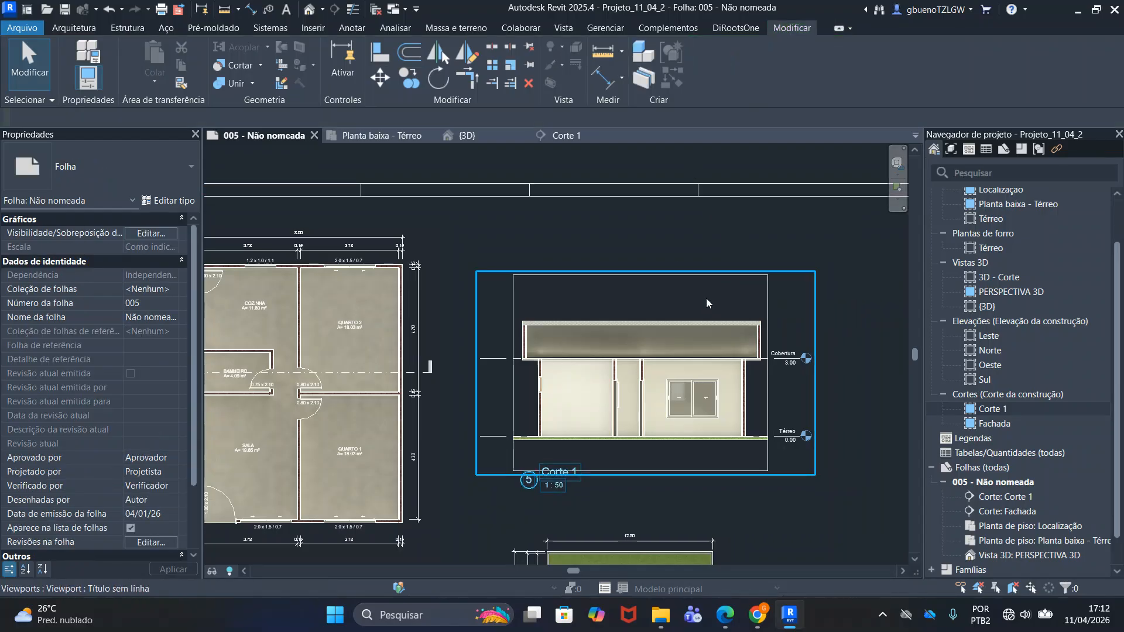
pyautogui.click(706, 299)
pyautogui.click(706, 298)
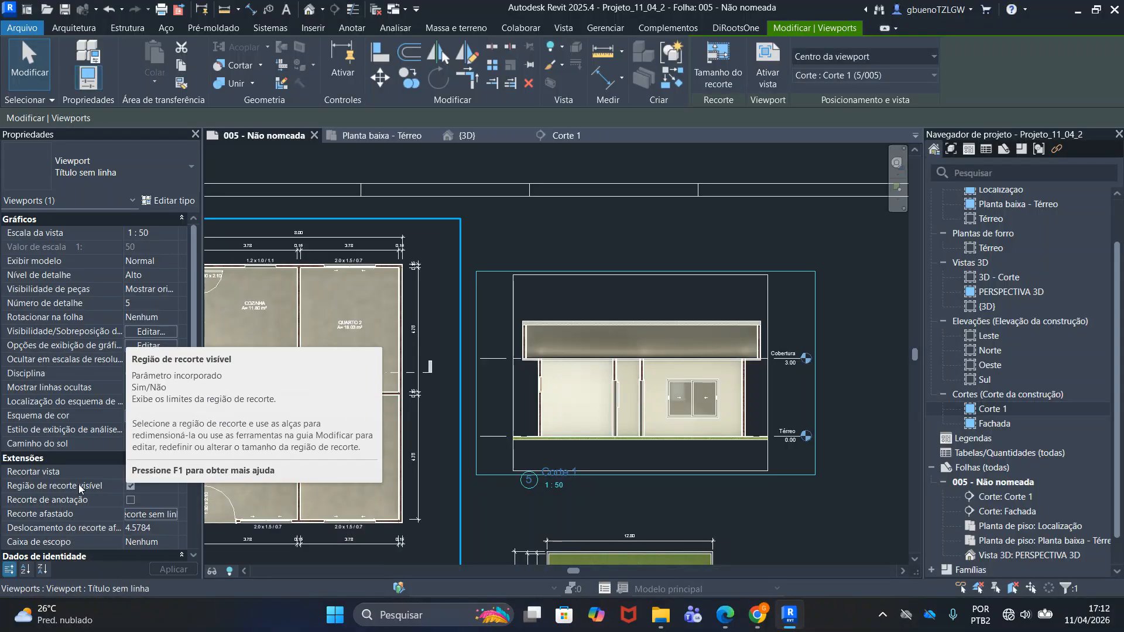
pyautogui.click(130, 487)
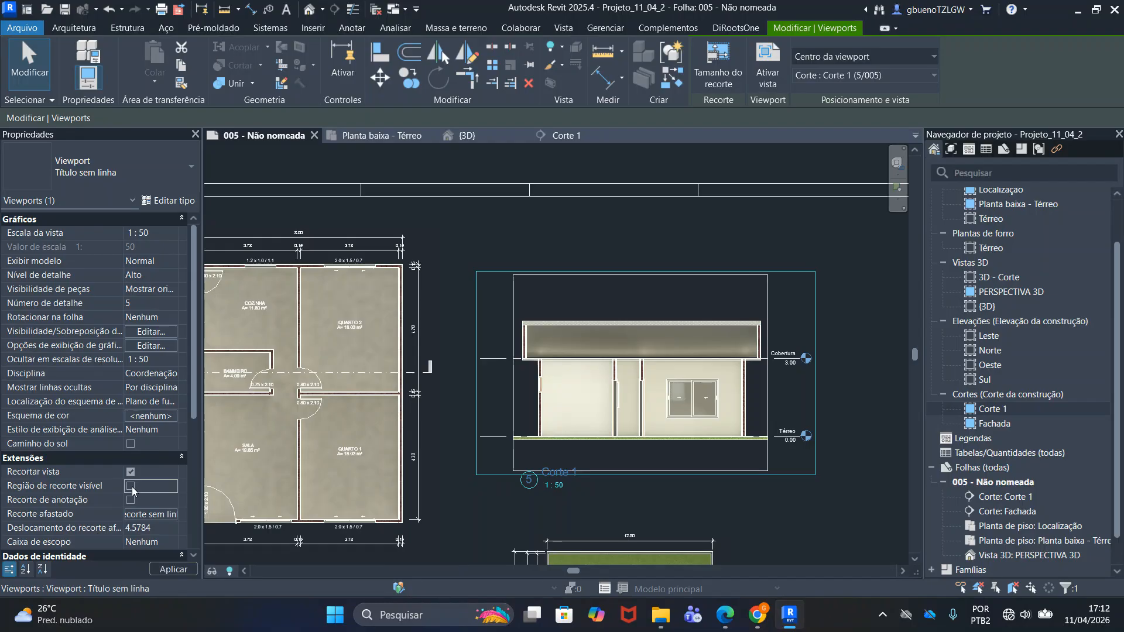
pyautogui.click(497, 234)
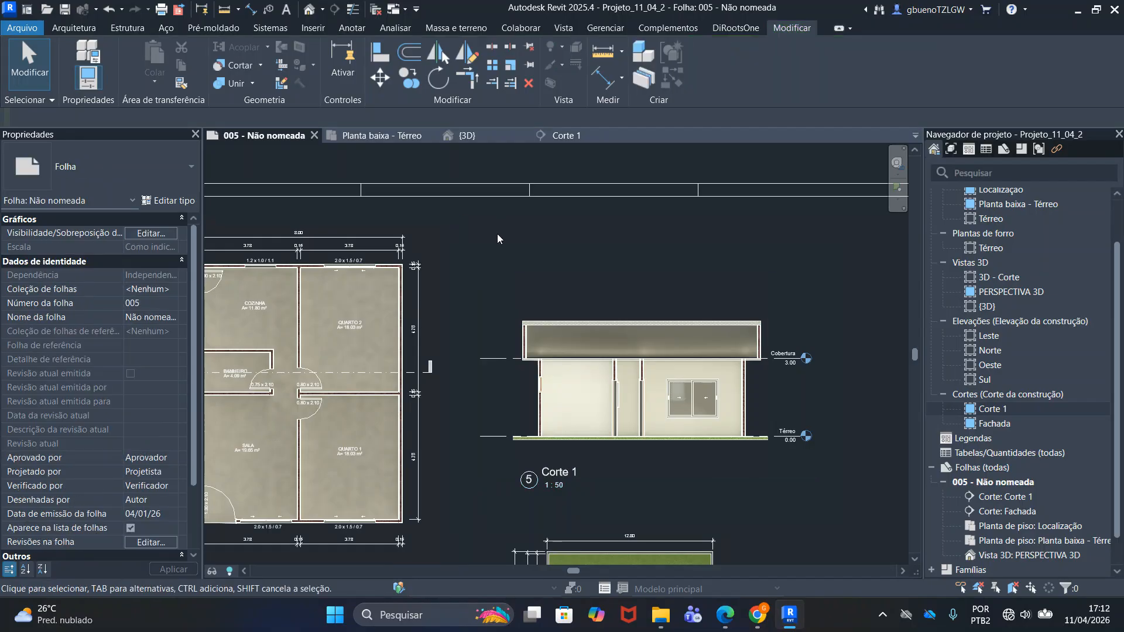
# Open the Corte 1 section view and start an aligned dimension
pyautogui.scroll(1, 703, 443)
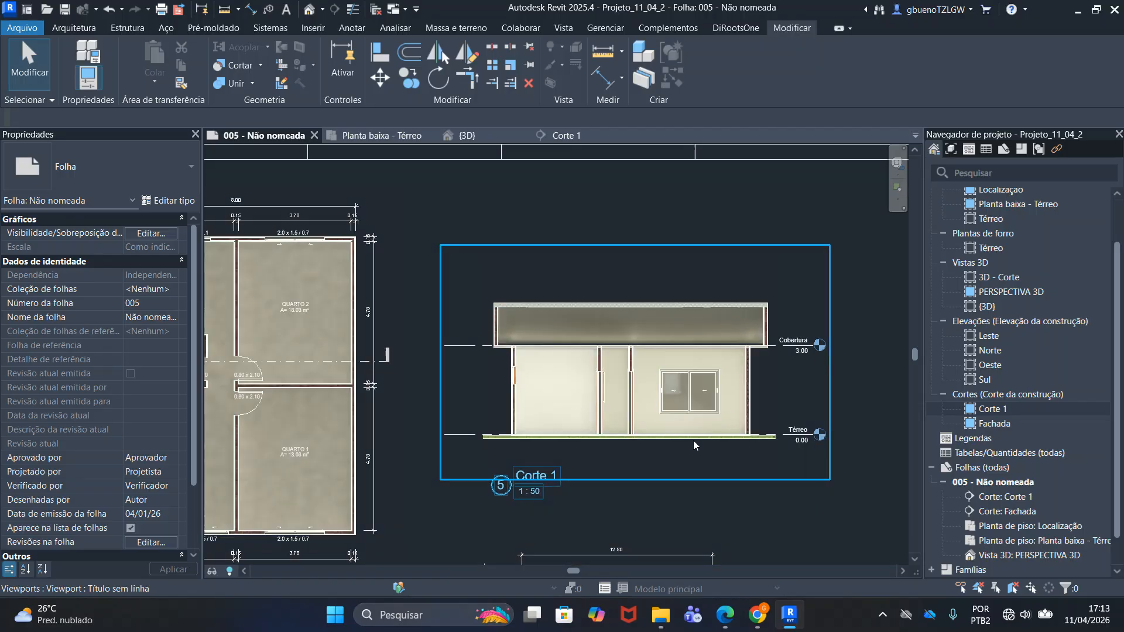
pyautogui.scroll(1, 593, 436)
pyautogui.scroll(3, 580, 418)
pyautogui.scroll(-3, 579, 417)
pyautogui.scroll(-3, 566, 350)
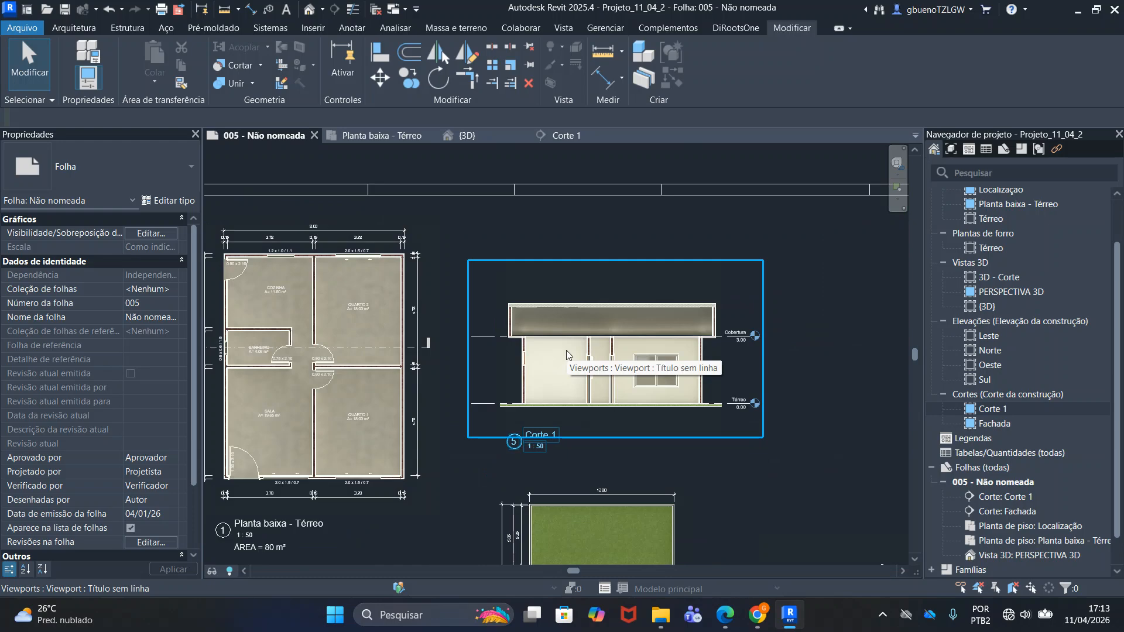
pyautogui.doubleClick(995, 410)
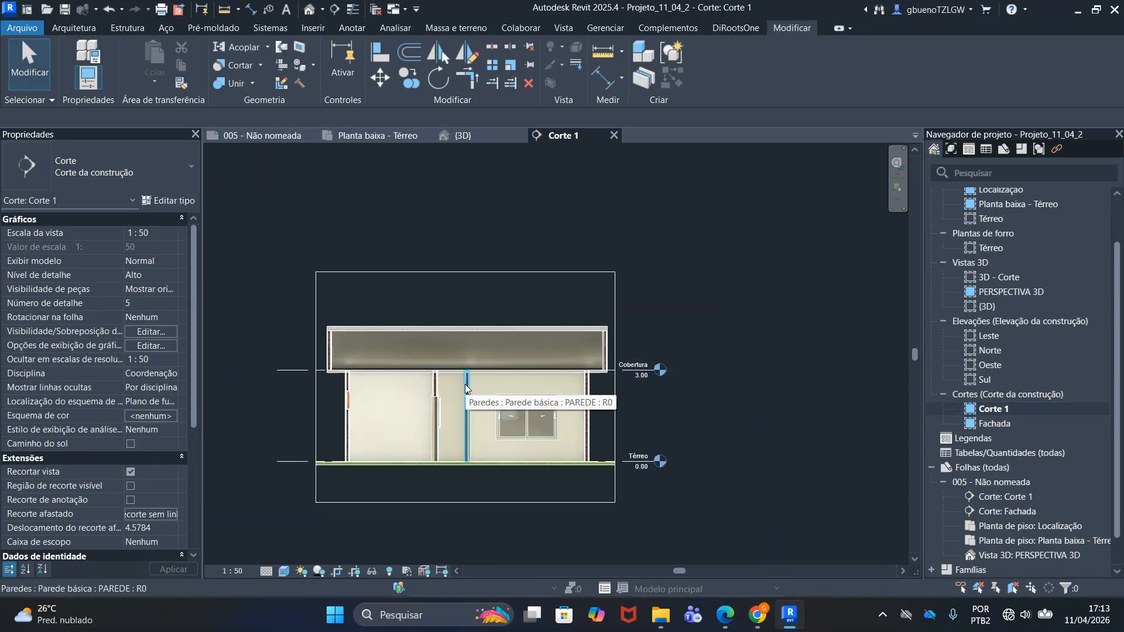
pyautogui.click(255, 13)
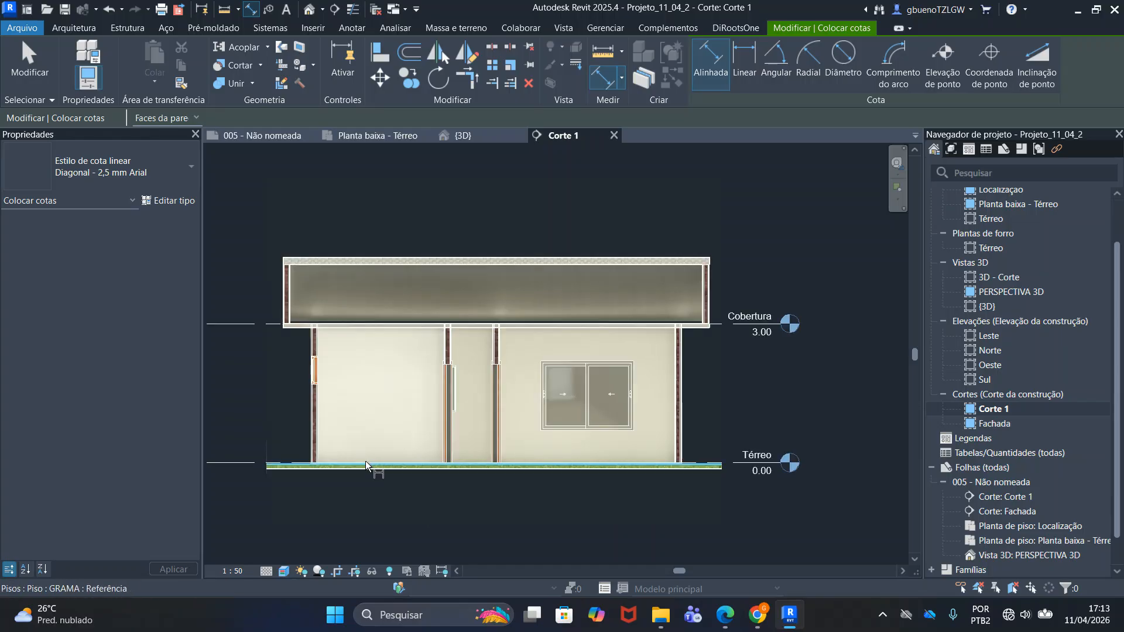
pyautogui.scroll(4, 365, 462)
pyautogui.scroll(2, 364, 462)
pyautogui.scroll(3, 542, 446)
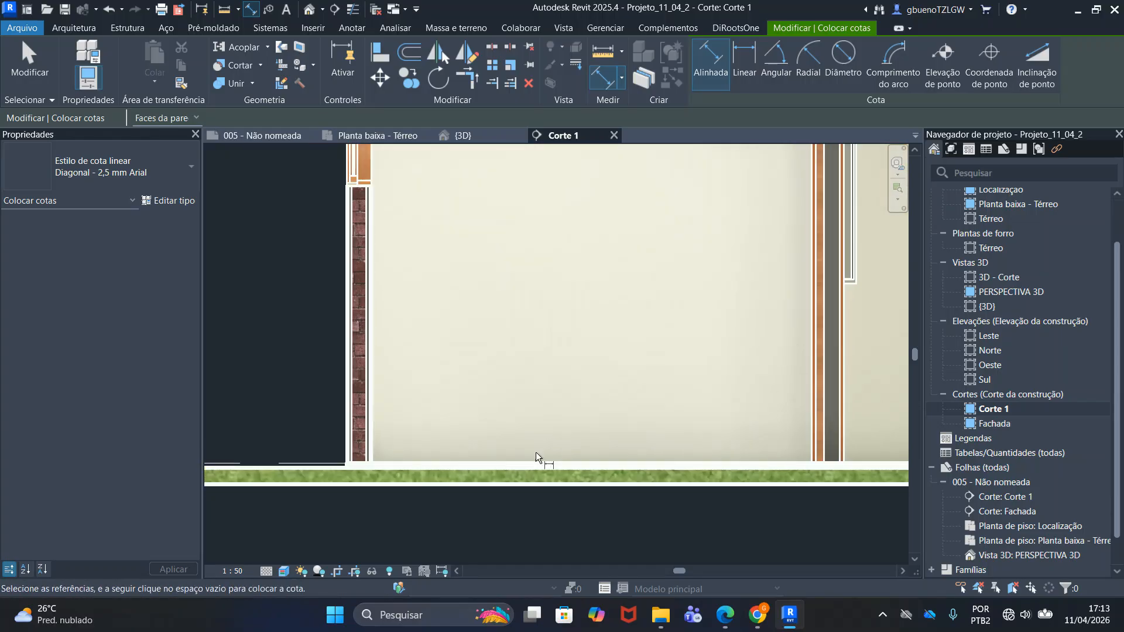
pyautogui.scroll(-2, 520, 453)
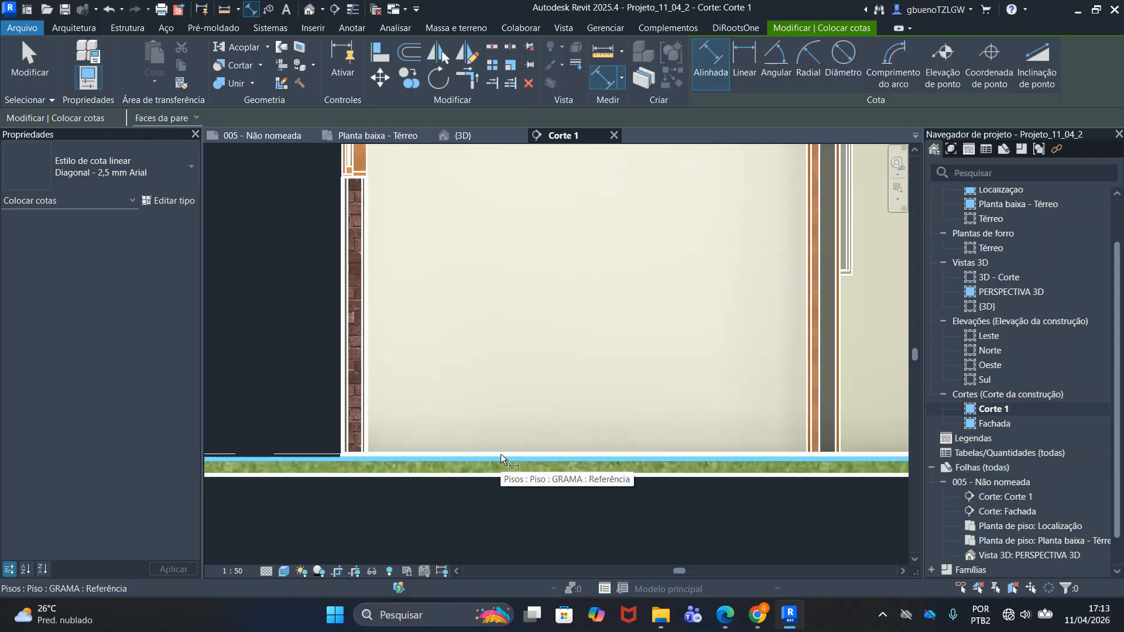
pyautogui.click(493, 449)
pyautogui.scroll(-2, 509, 372)
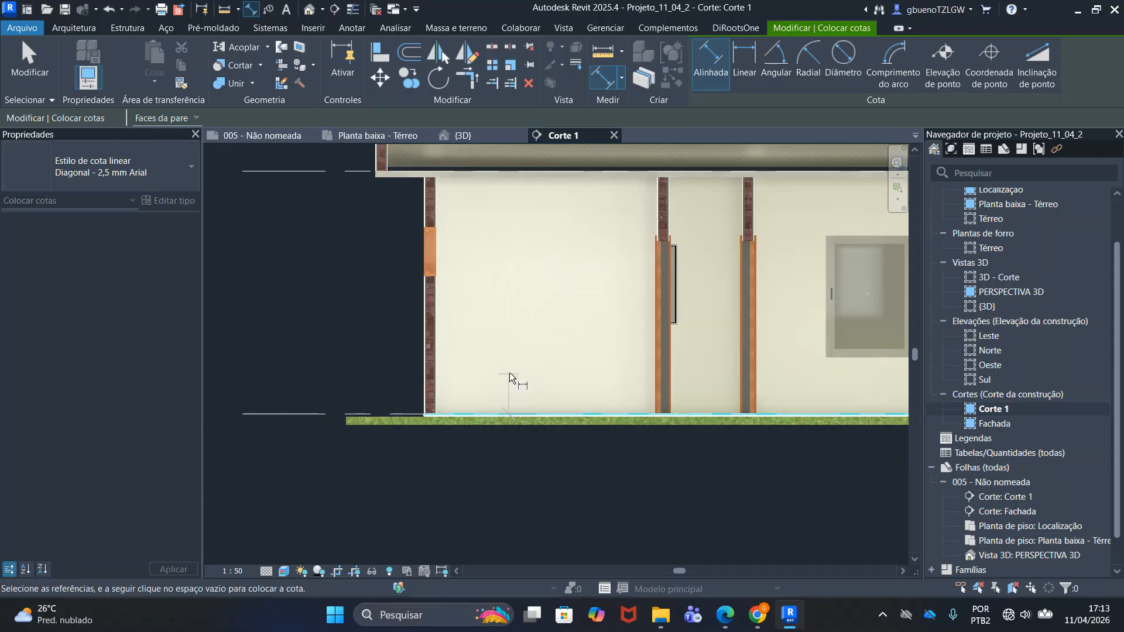
pyautogui.moveTo(542, 205); pyautogui.dragTo(538, 244, button='middle')
pyautogui.click(525, 215)
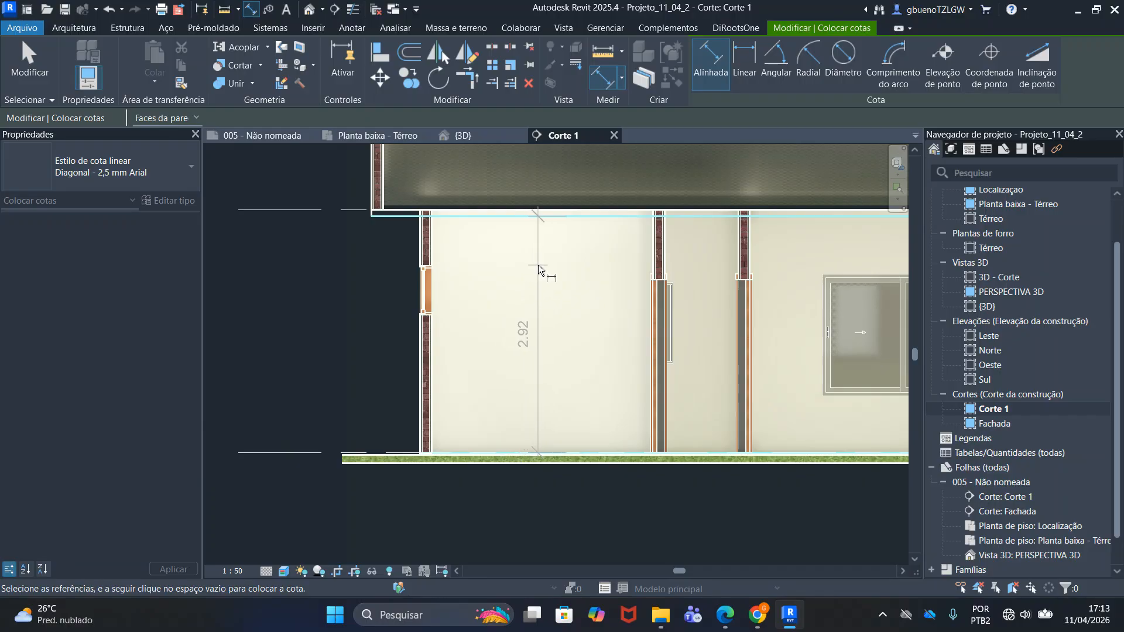
pyautogui.press('Escape')
# Dimension the BANHEIRO height vertically, from the finished floor to the top of the slab at the Cobertura level
pyautogui.scroll(5, 528, 352)
pyautogui.moveTo(528, 352); pyautogui.dragTo(557, 256, button='middle')
pyautogui.scroll(-3, 492, 369)
pyautogui.scroll(2, 381, 423)
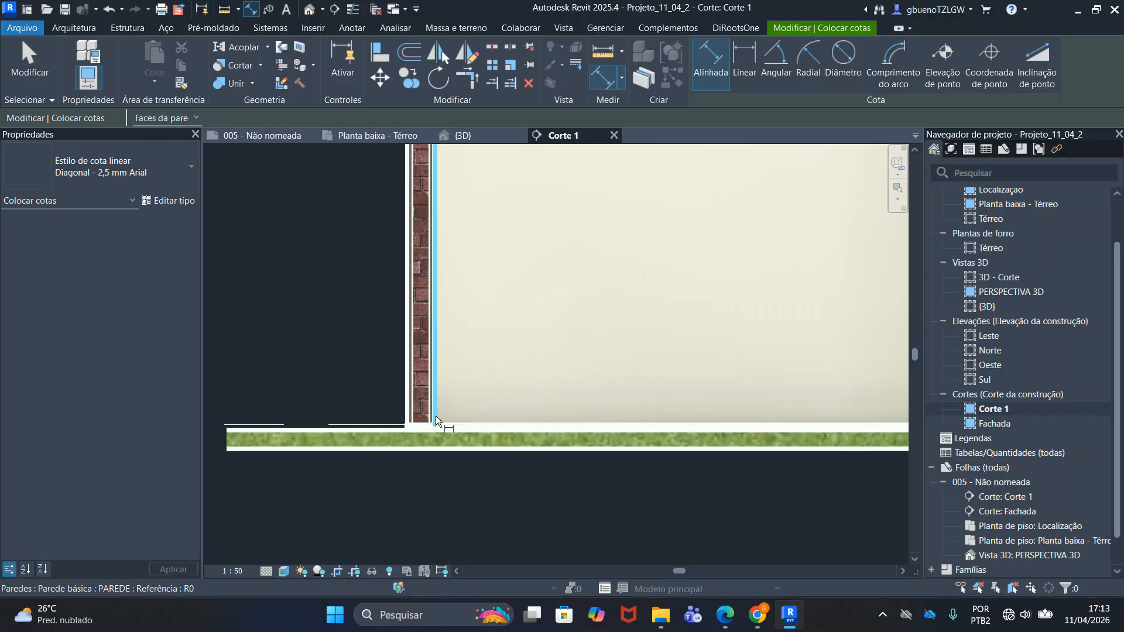
pyautogui.click(456, 421)
pyautogui.scroll(-2, 451, 243)
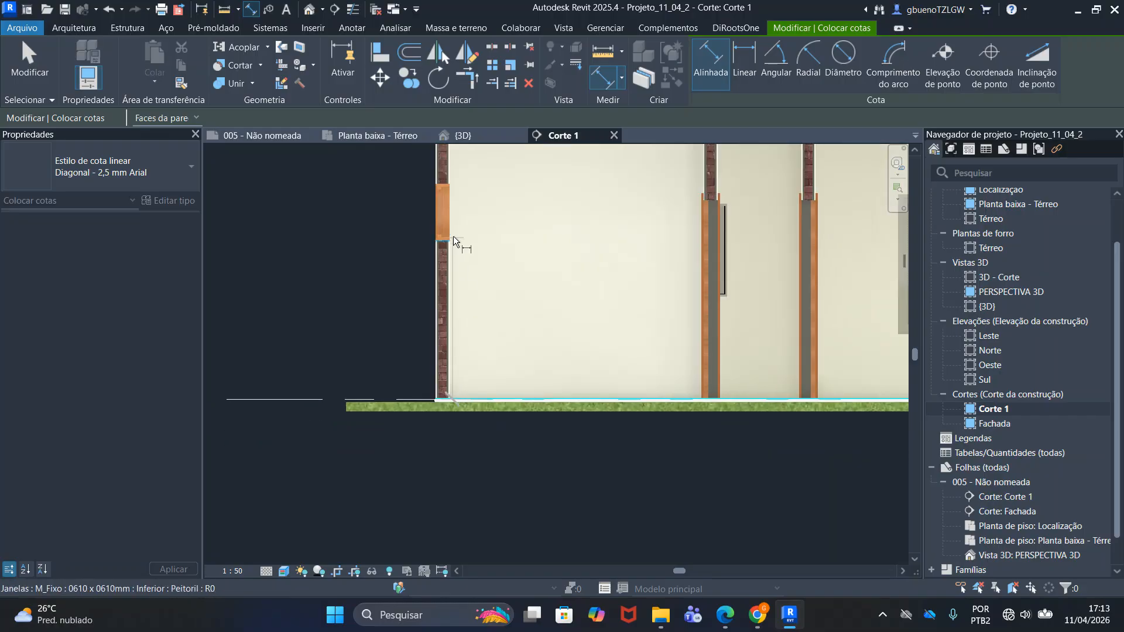
pyautogui.moveTo(452, 242); pyautogui.dragTo(458, 424, button='middle')
pyautogui.click(438, 302)
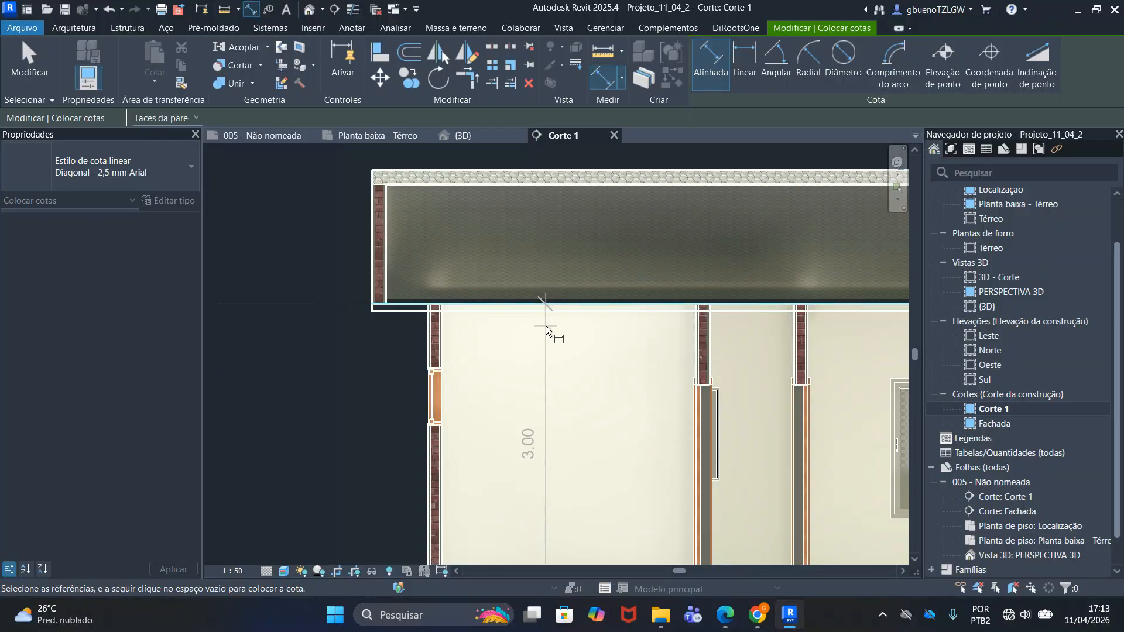
pyautogui.scroll(-2, 534, 346)
pyautogui.click(535, 413)
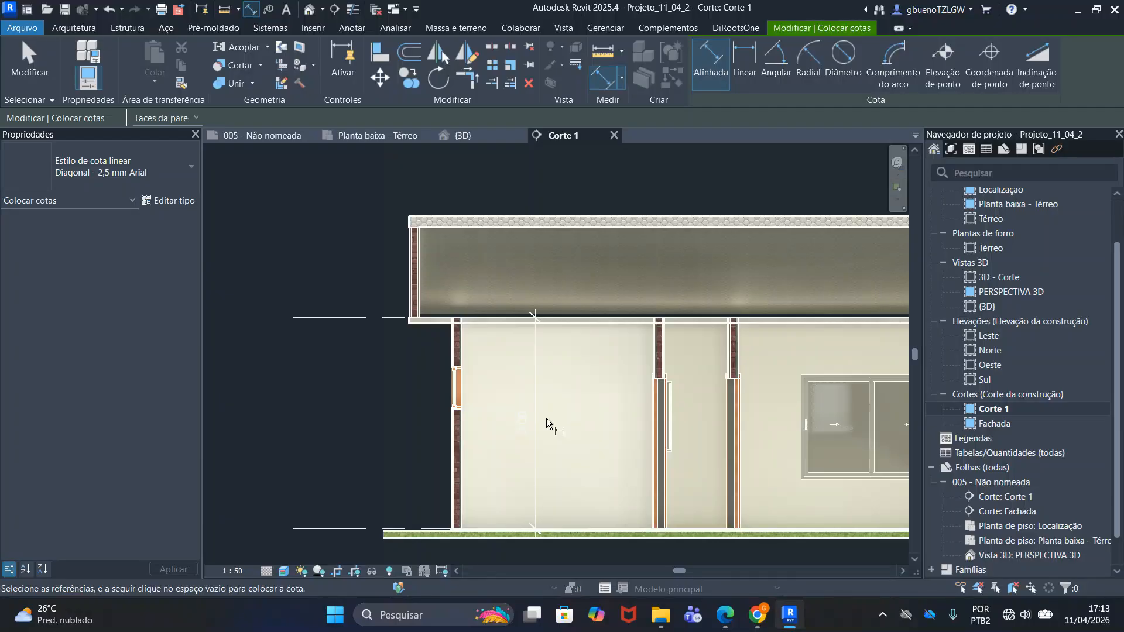
pyautogui.press('Escape')
pyautogui.press('Escape')
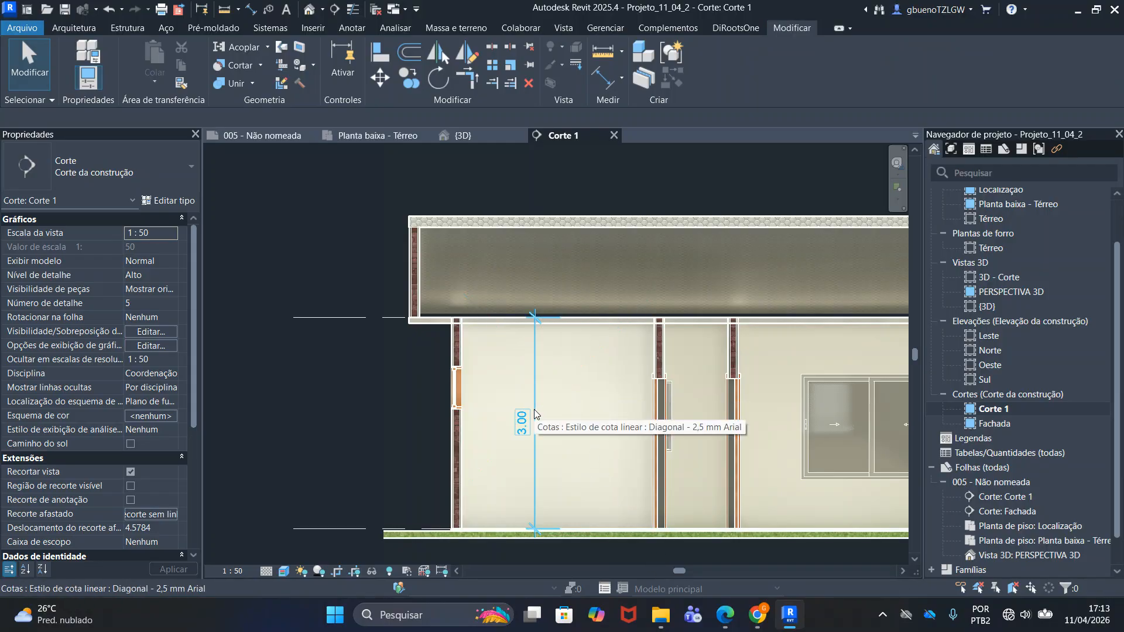
# Select the new height dimension in the section and switch to the Planta baixa - Térreo view
pyautogui.scroll(2, 534, 410)
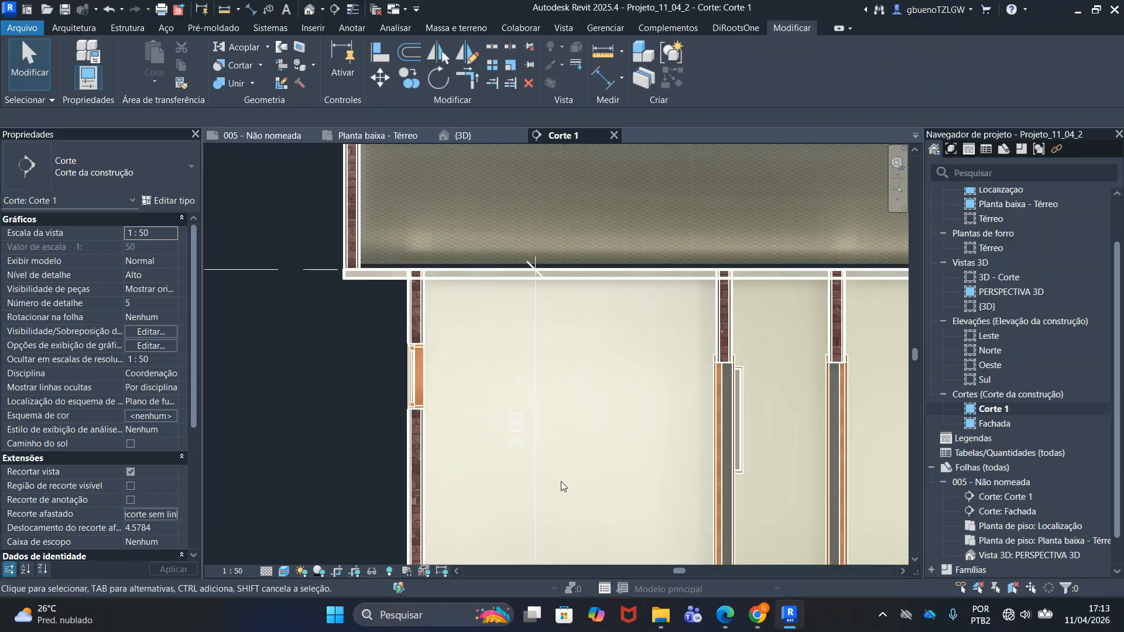
pyautogui.scroll(-2, 561, 484)
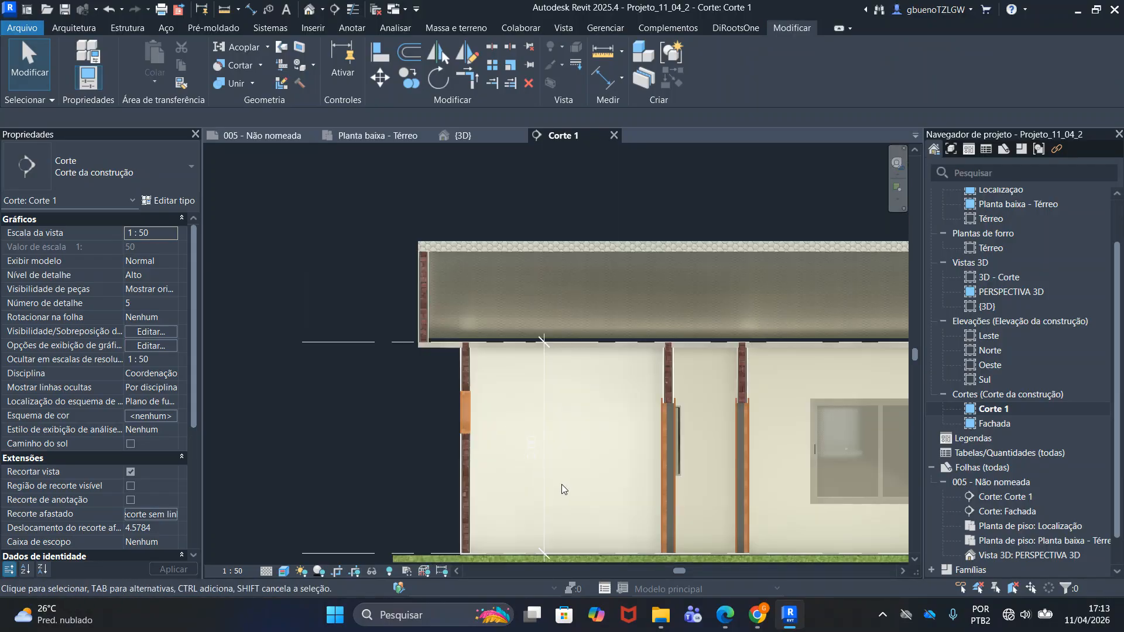
pyautogui.click(545, 420)
pyautogui.scroll(-3, 553, 433)
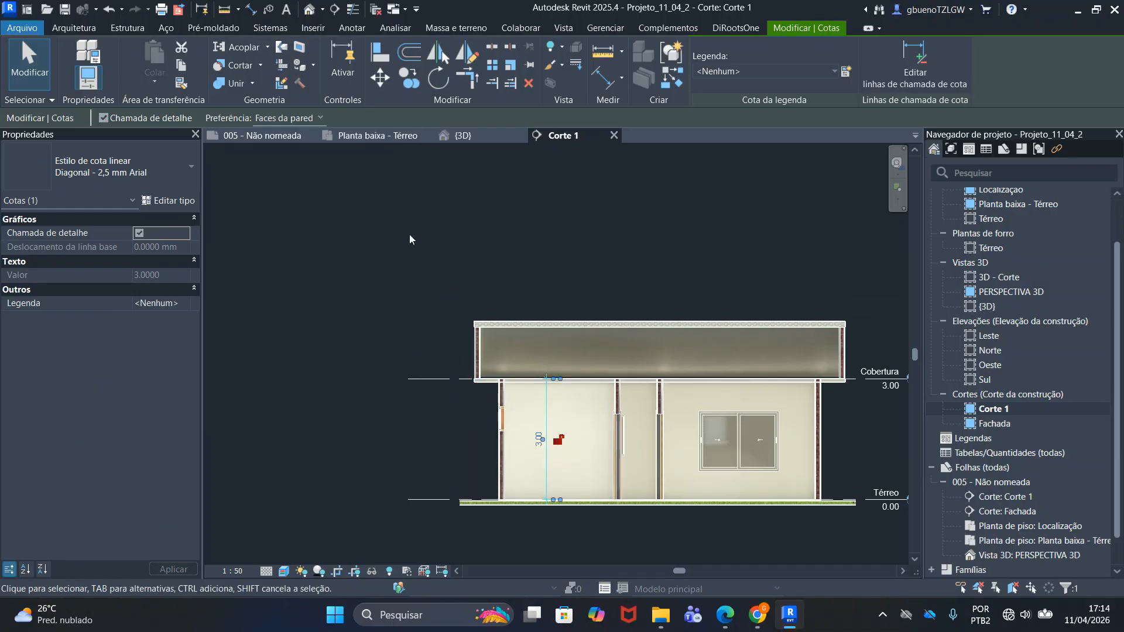
pyautogui.click(377, 136)
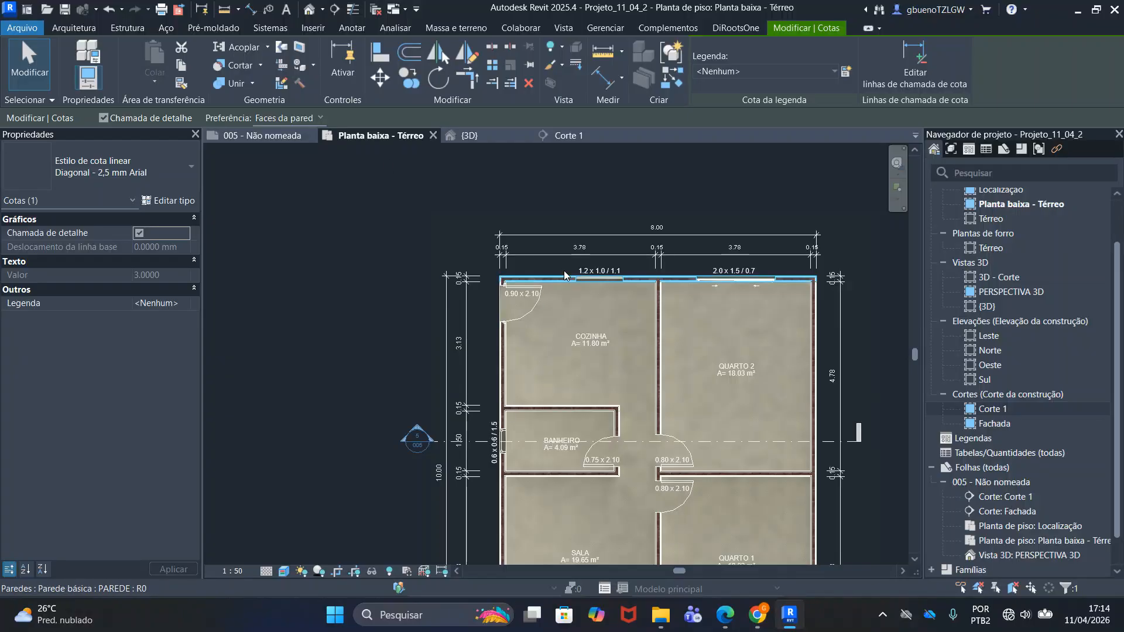
pyautogui.moveTo(622, 330); pyautogui.dragTo(607, 271, button='middle')
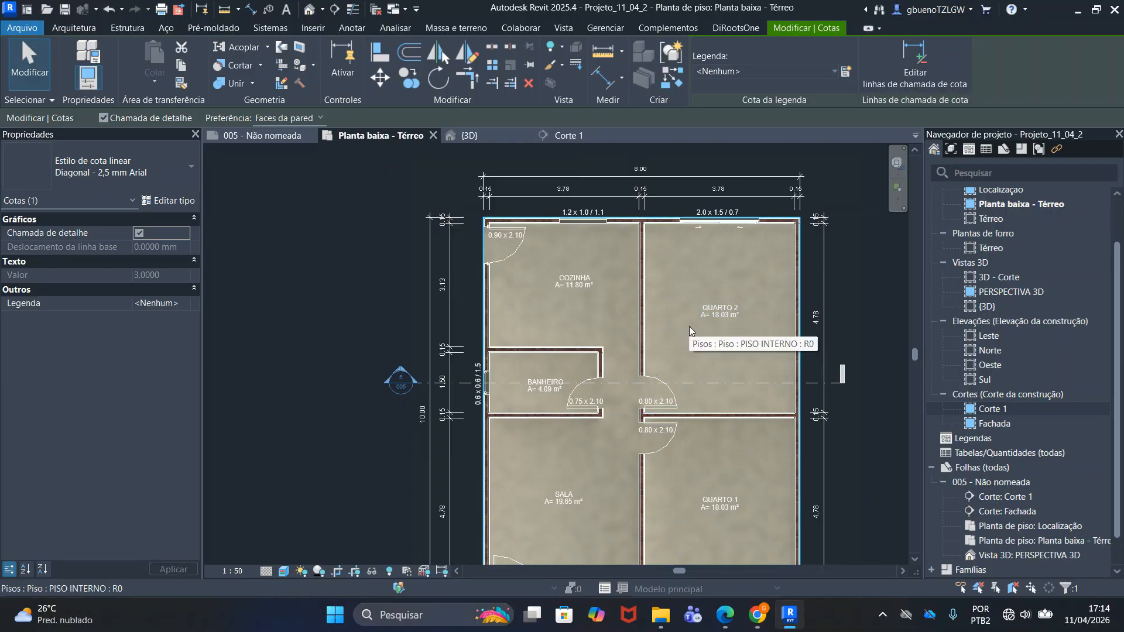
# Duplicate the BANHEIRO height dimension's type in the Corte 1 section as "Diagonal - 2,5 mm Arial - Texto Preto"
pyautogui.click(572, 138)
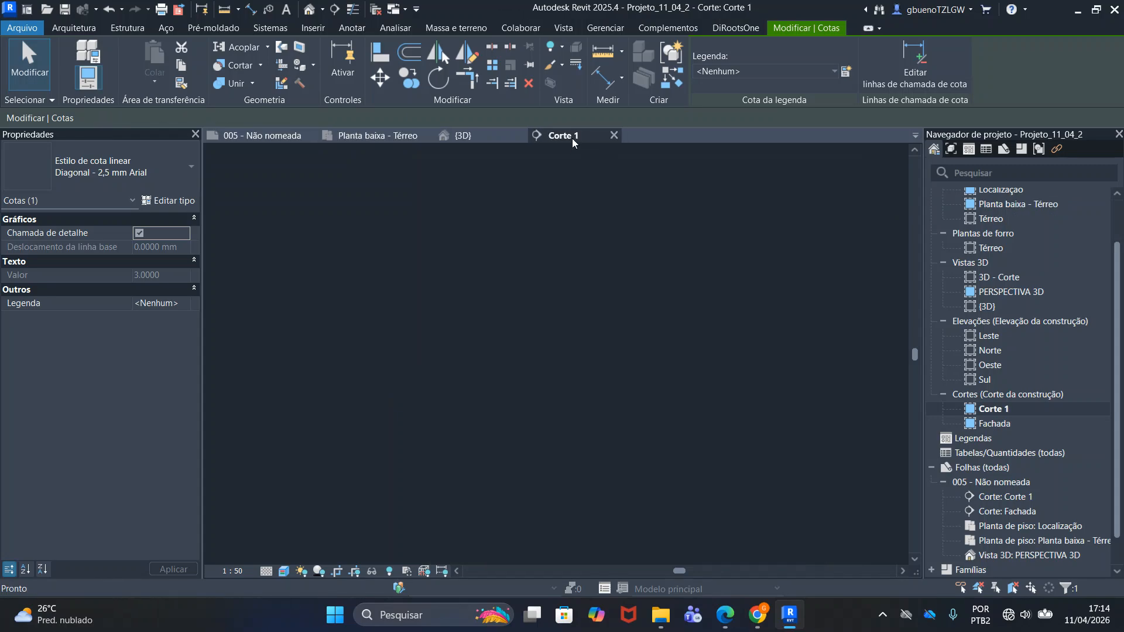
pyautogui.scroll(5, 568, 434)
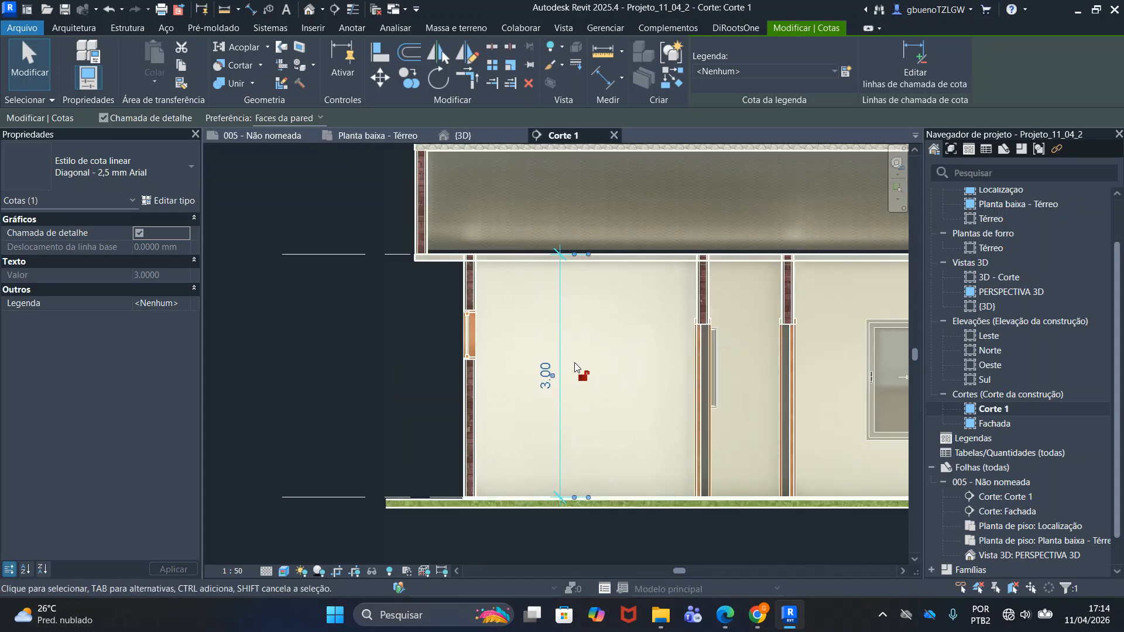
pyautogui.press('Escape')
pyautogui.click(562, 361)
pyautogui.click(170, 202)
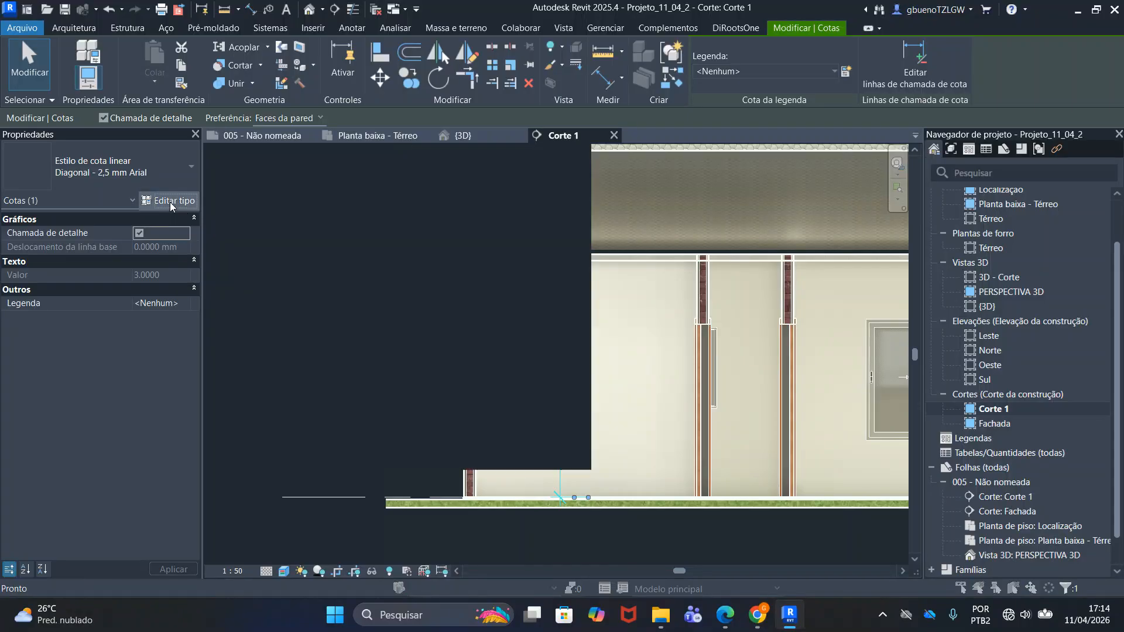
pyautogui.click(681, 94)
pyautogui.click(490, 283)
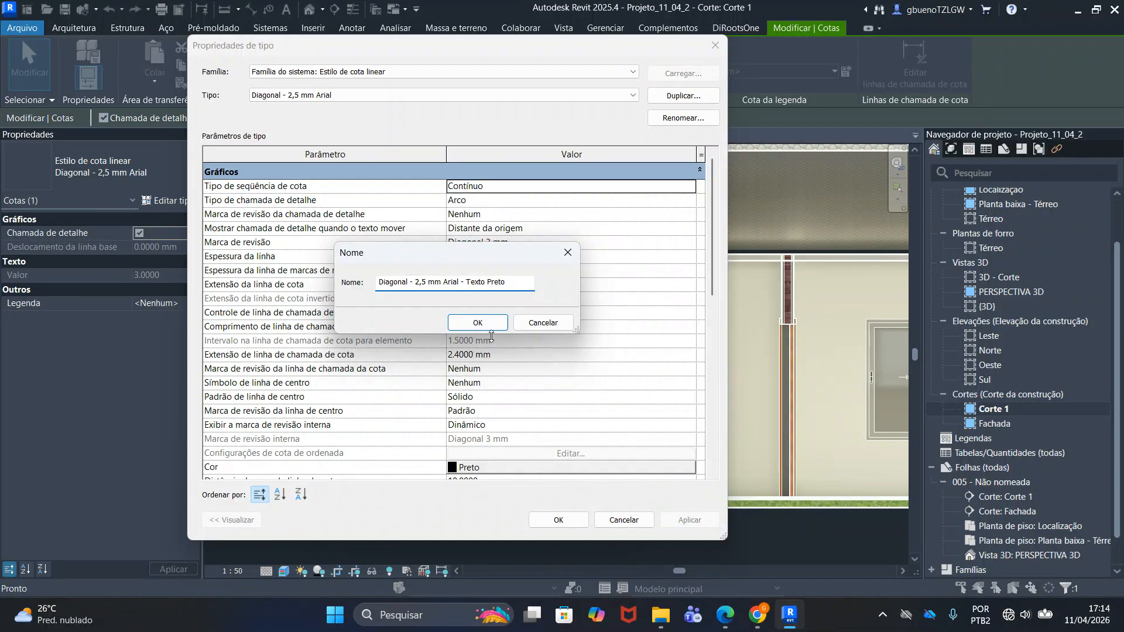
pyautogui.click(478, 323)
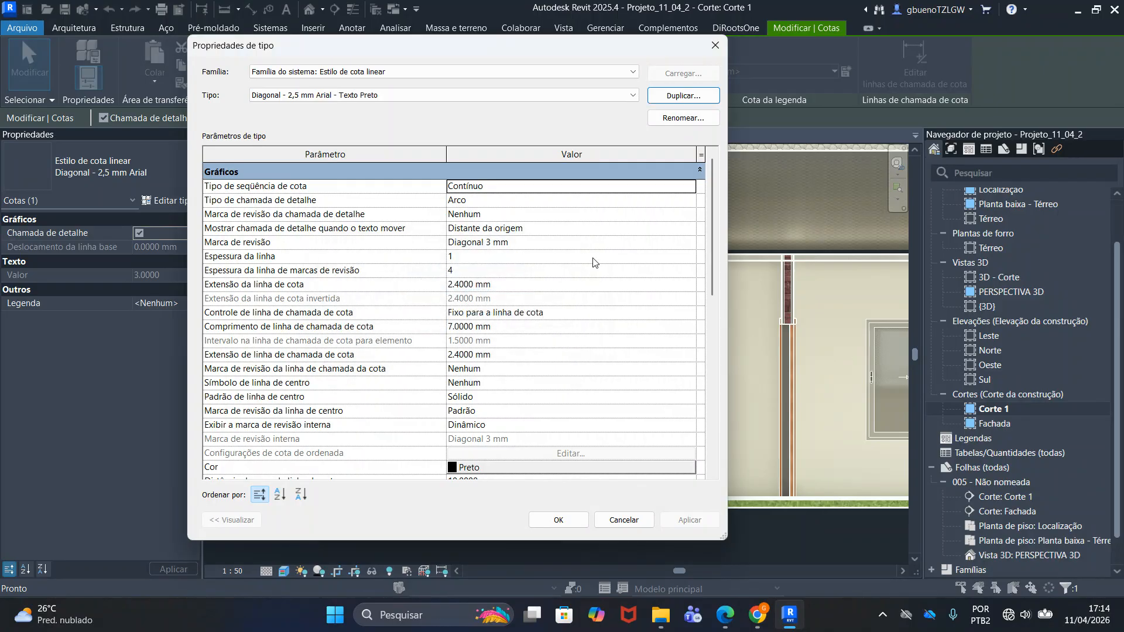
# Set the text background (Texto do plano de fundo) of the duplicated dimension type to Opaco and apply it
pyautogui.moveTo(711, 211); pyautogui.dragTo(696, 331)
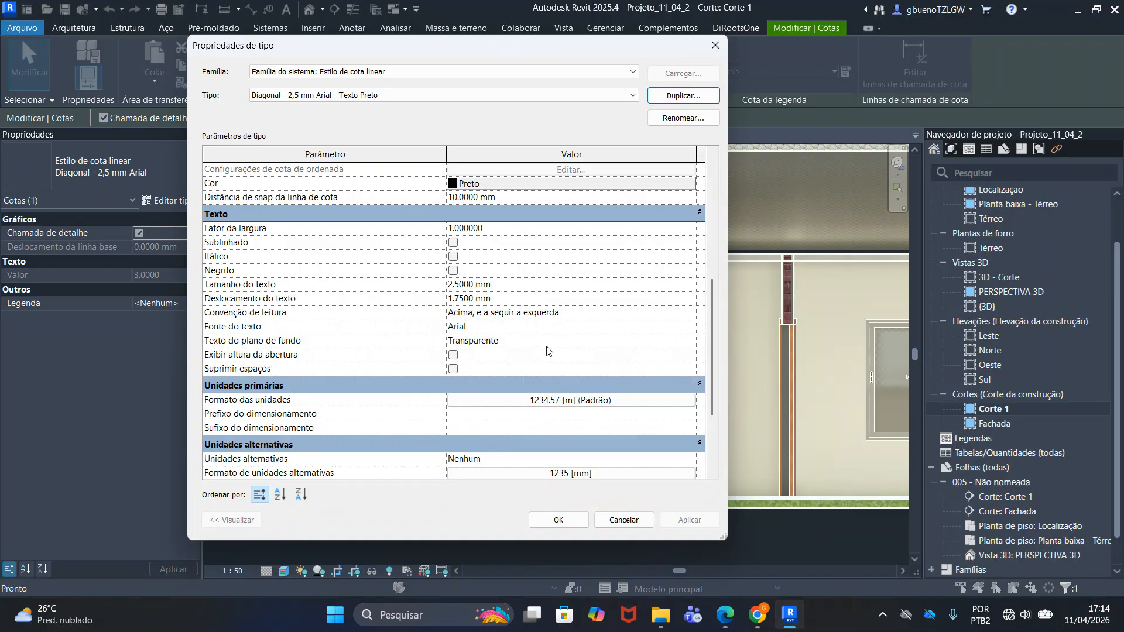
pyautogui.click(644, 344)
pyautogui.click(681, 340)
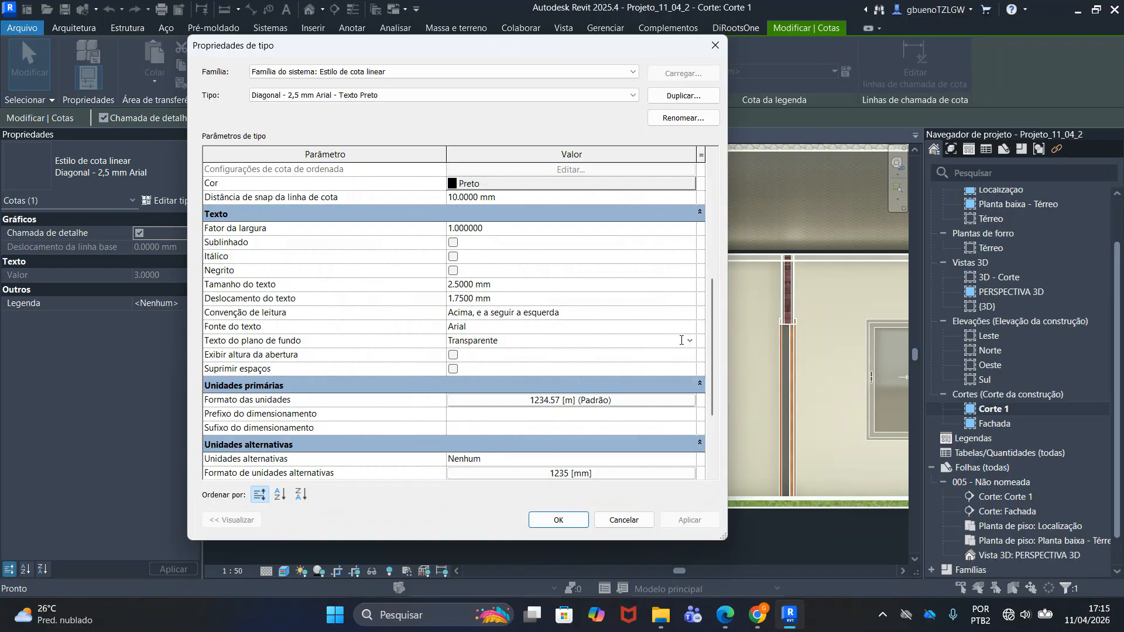
pyautogui.click(689, 341)
pyautogui.click(488, 355)
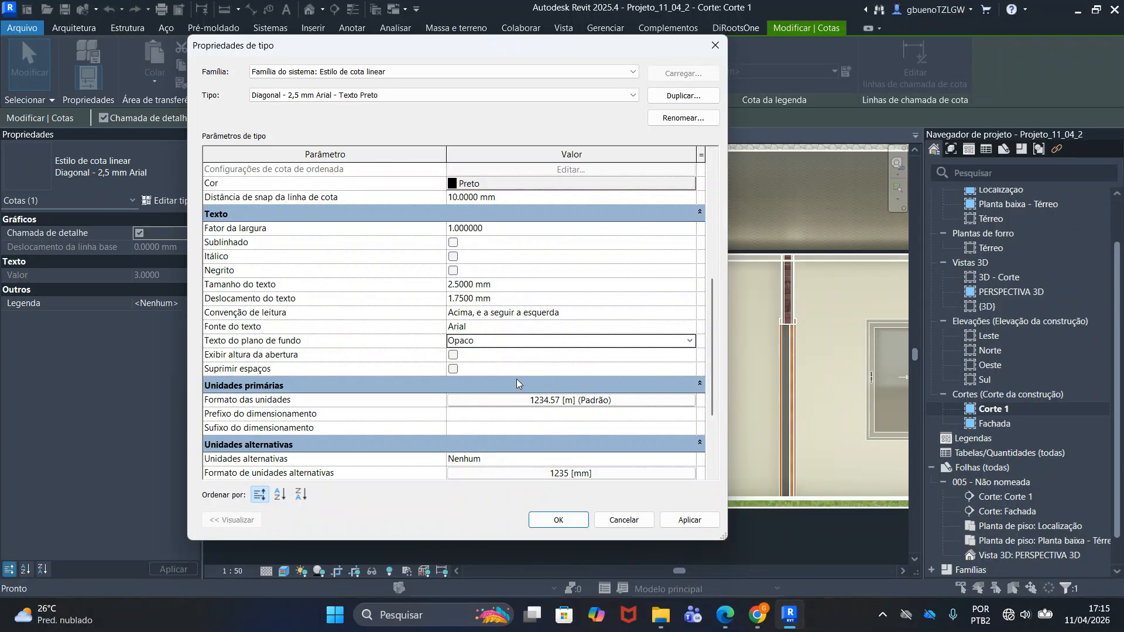
pyautogui.click(678, 521)
pyautogui.click(572, 520)
pyautogui.click(398, 343)
pyautogui.scroll(3, 527, 374)
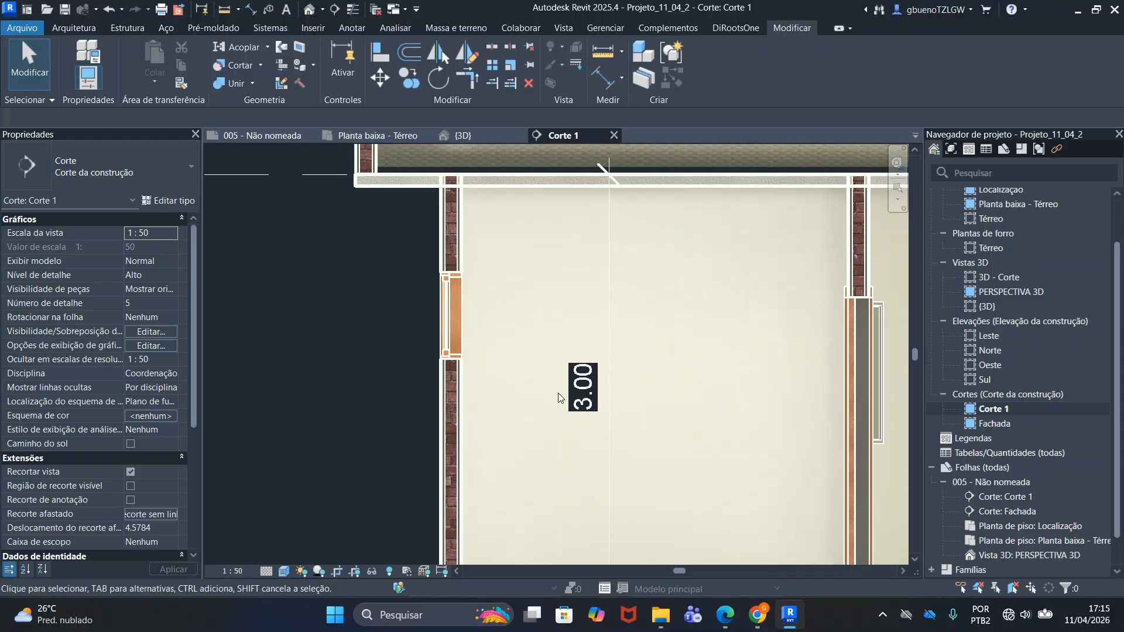
pyautogui.scroll(-3, 571, 401)
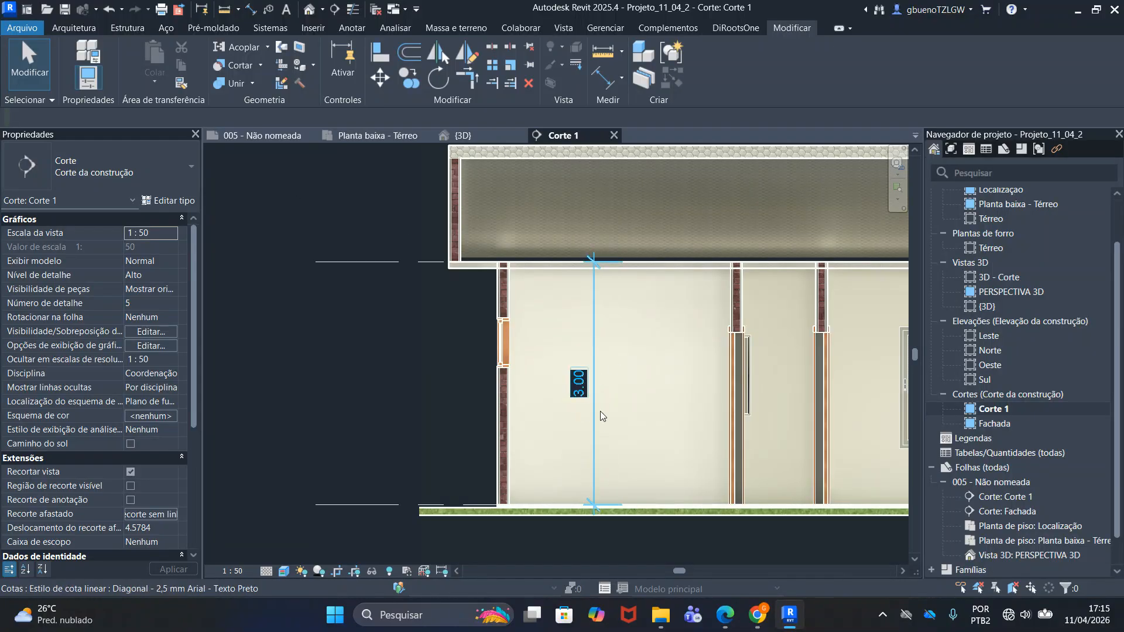
# Examine the height dimension's type parameters and colour setting, closing the dialogs without changes
pyautogui.click(590, 338)
pyautogui.click(166, 201)
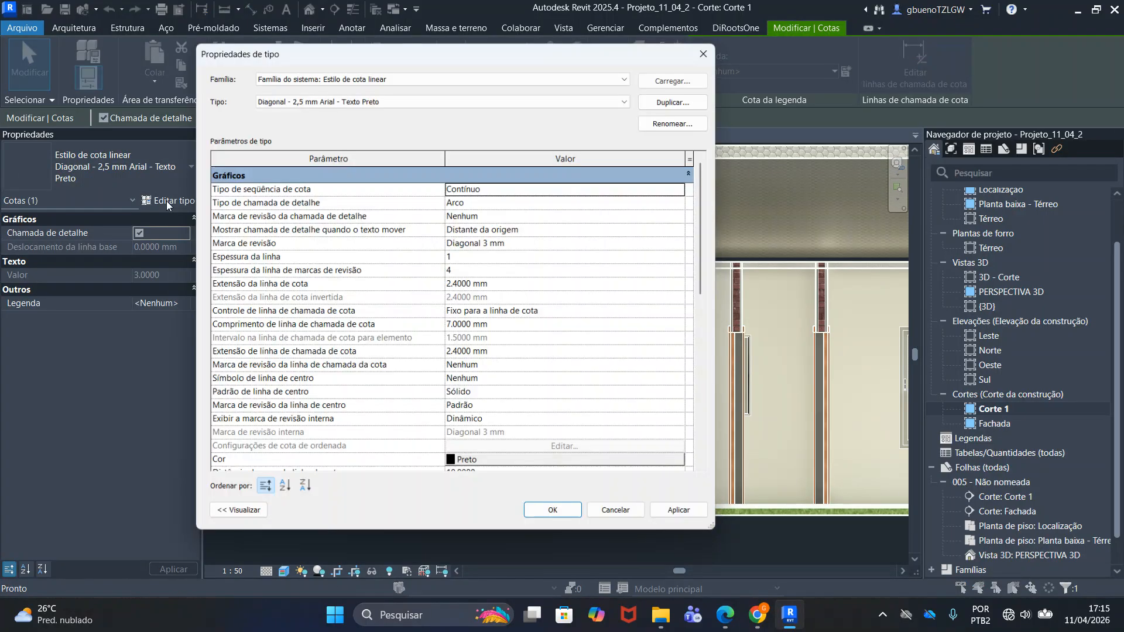
pyautogui.scroll(-1, 492, 404)
pyautogui.scroll(1, 540, 369)
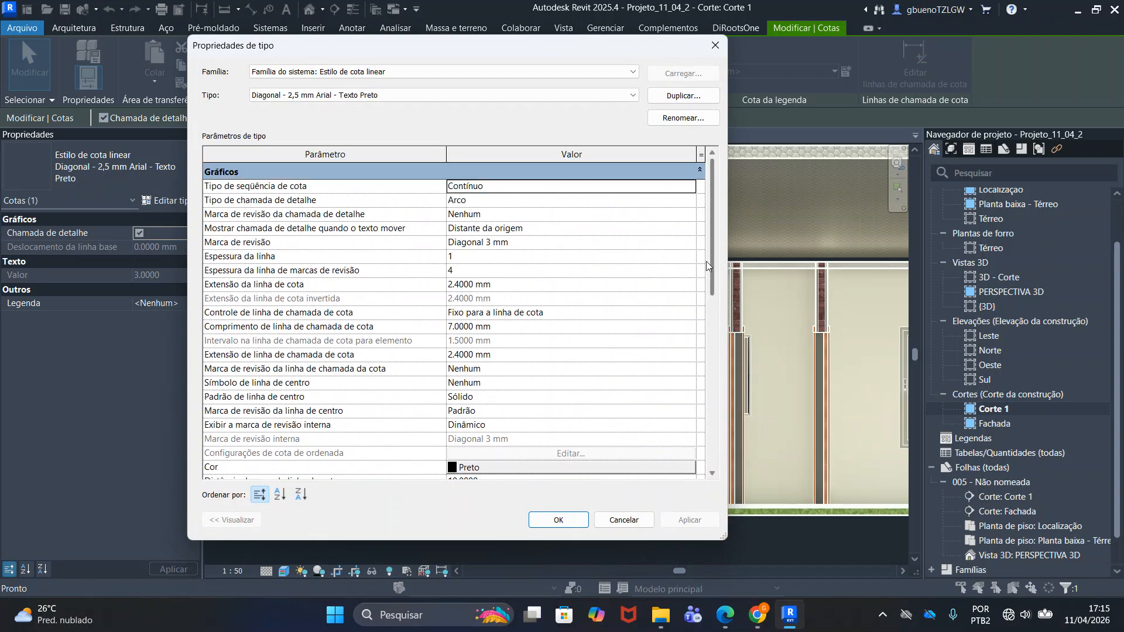
pyautogui.moveTo(711, 252); pyautogui.dragTo(721, 367)
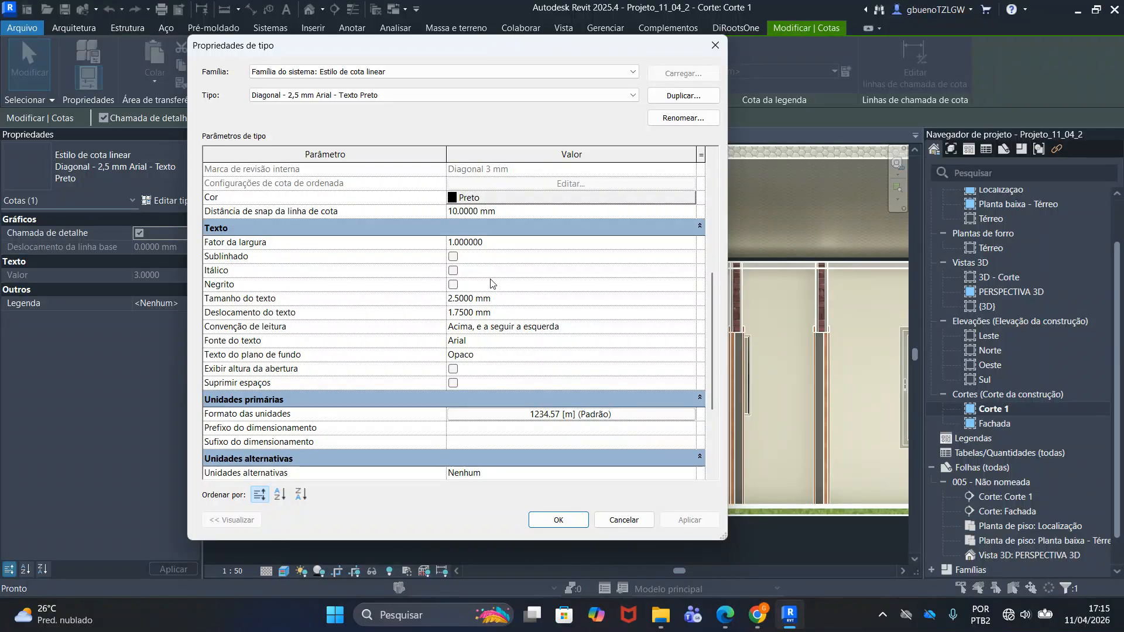
pyautogui.scroll(1, 490, 283)
pyautogui.scroll(4, 490, 283)
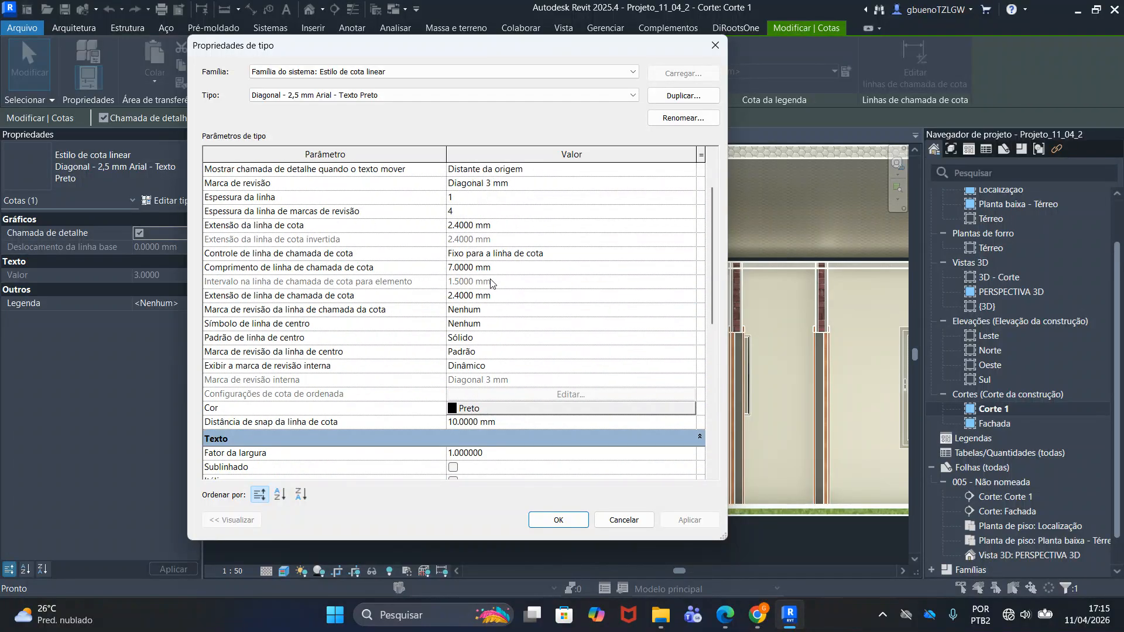
pyautogui.click(483, 413)
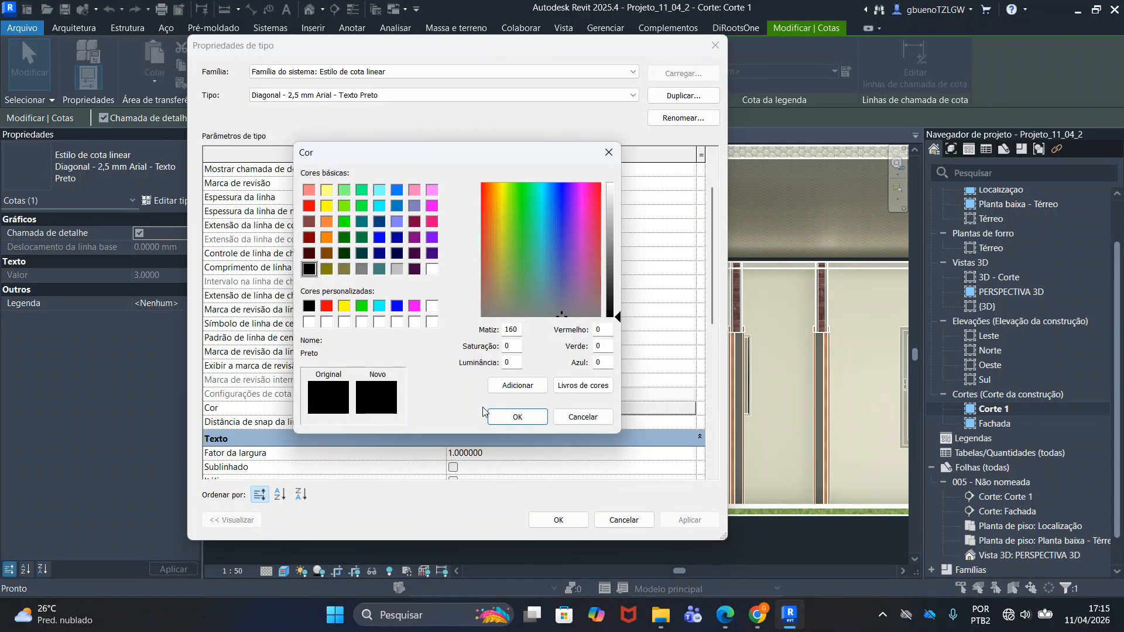
pyautogui.click(581, 417)
pyautogui.click(644, 524)
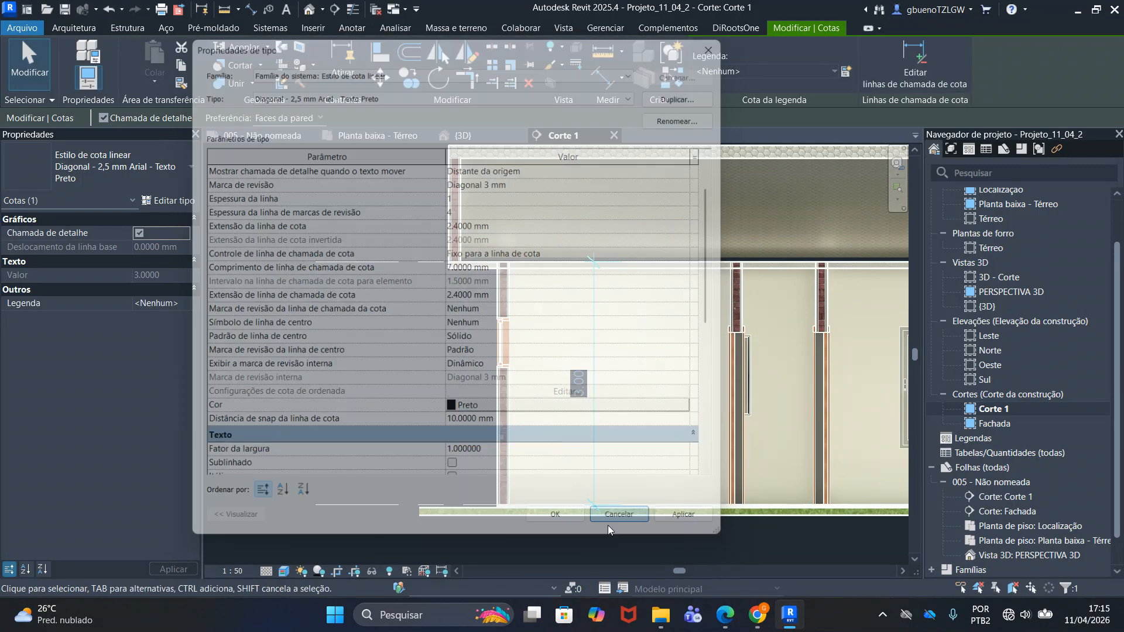
pyautogui.scroll(2, 601, 372)
pyautogui.scroll(-4, 617, 436)
pyautogui.press('Escape')
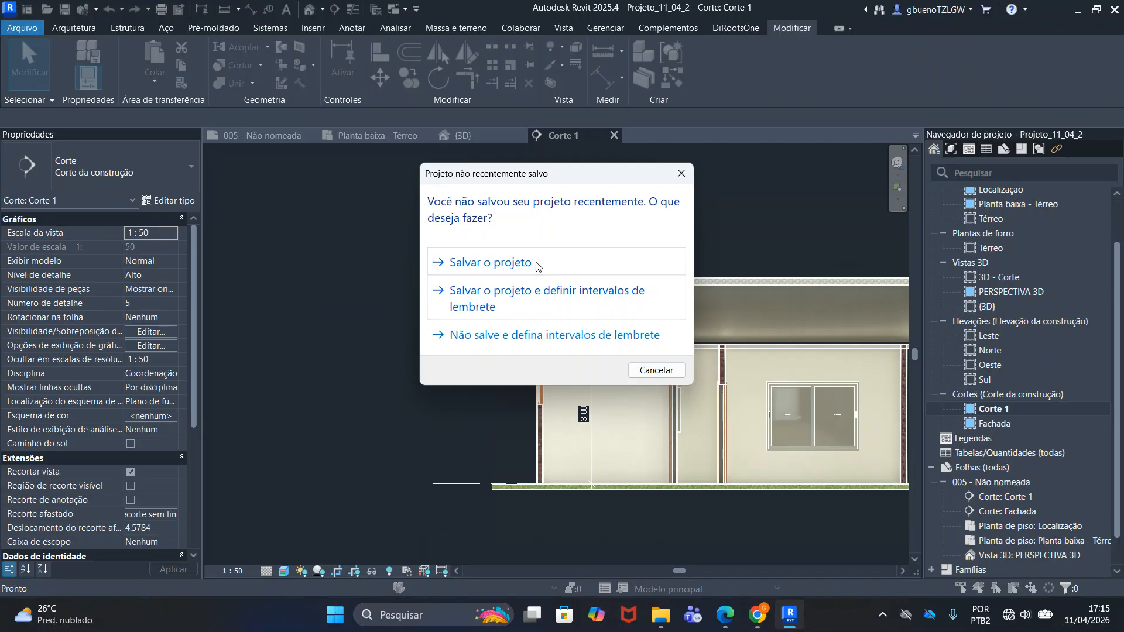
# Save the project and check the dimensioned Corte 1 section on sheet 005
pyautogui.click(536, 267)
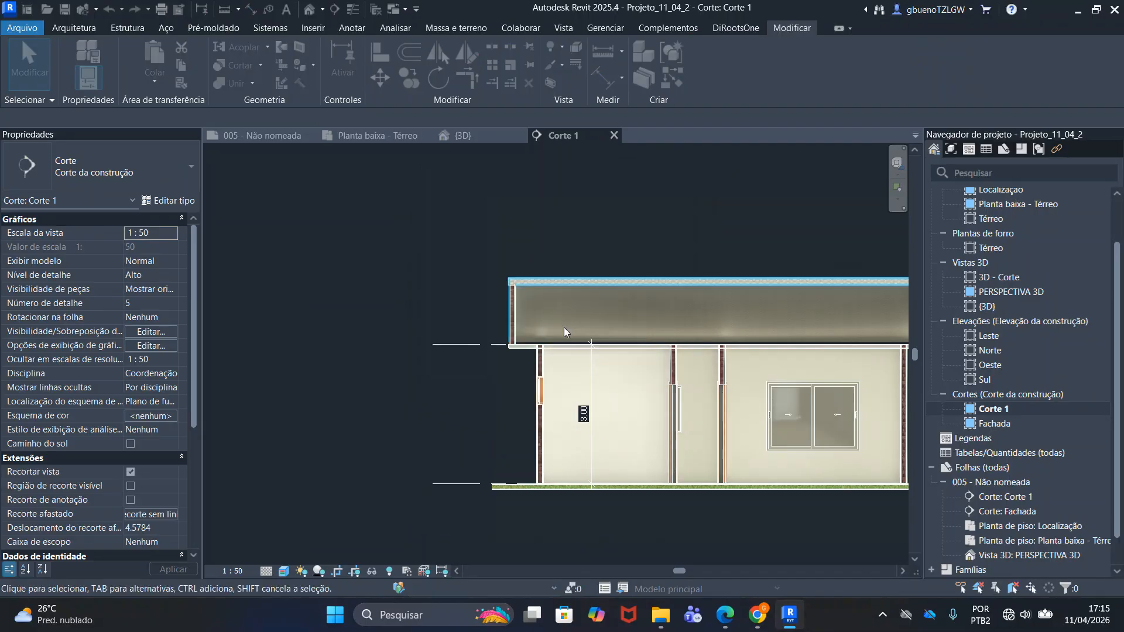
pyautogui.scroll(-2, 743, 422)
pyautogui.moveTo(817, 431); pyautogui.dragTo(663, 396, button='middle')
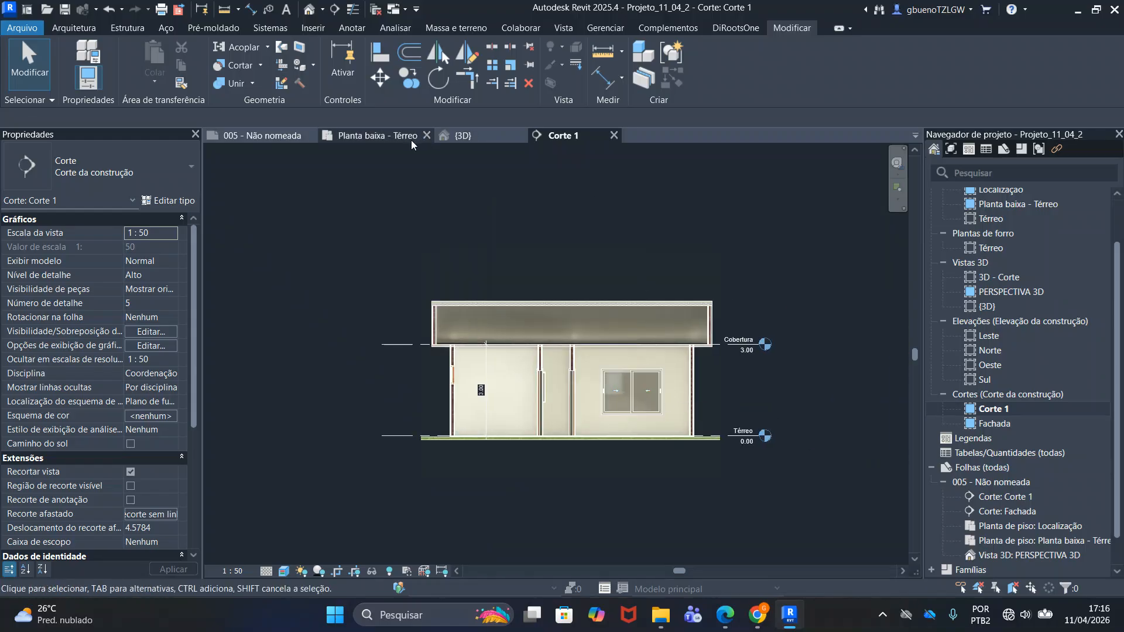
pyautogui.click(267, 135)
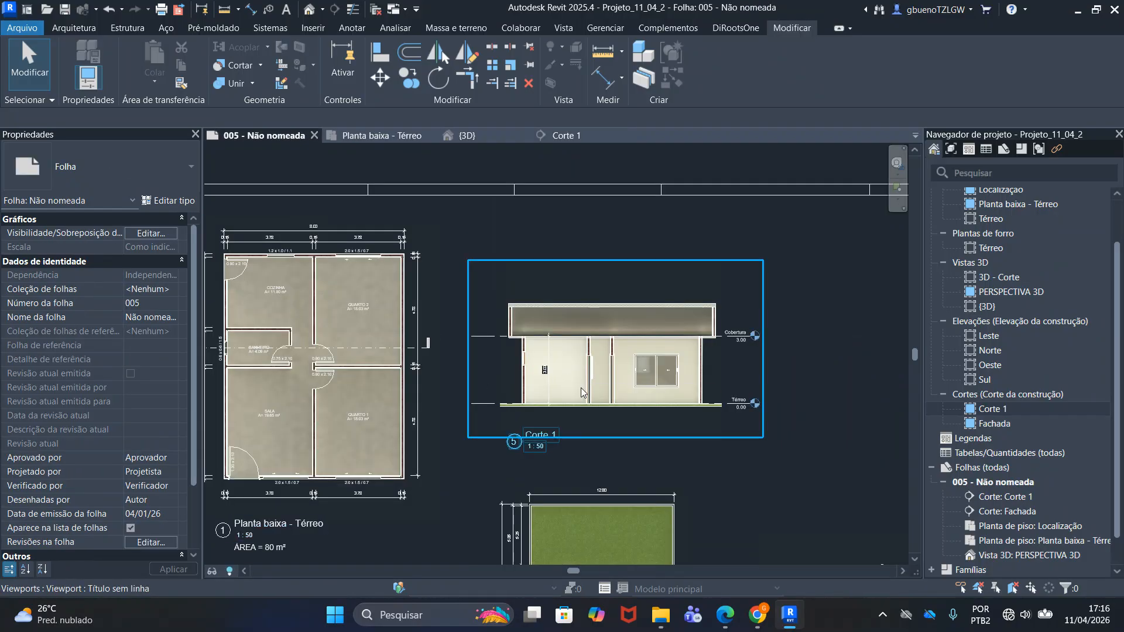
pyautogui.scroll(-5, 526, 343)
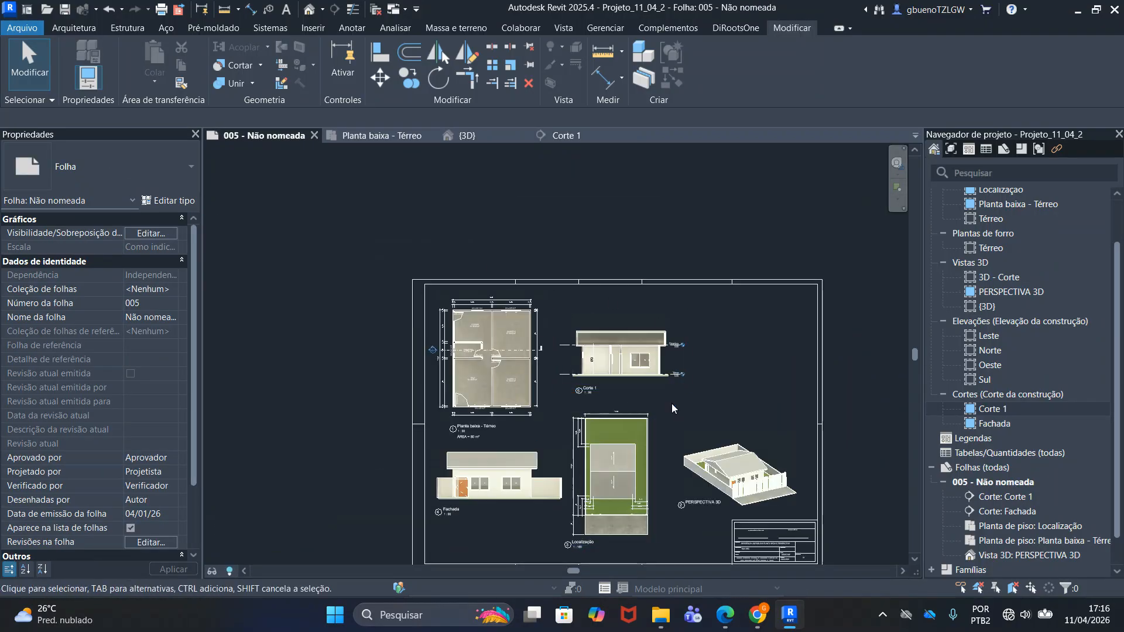
pyautogui.scroll(3, 644, 384)
pyautogui.scroll(-3, 752, 413)
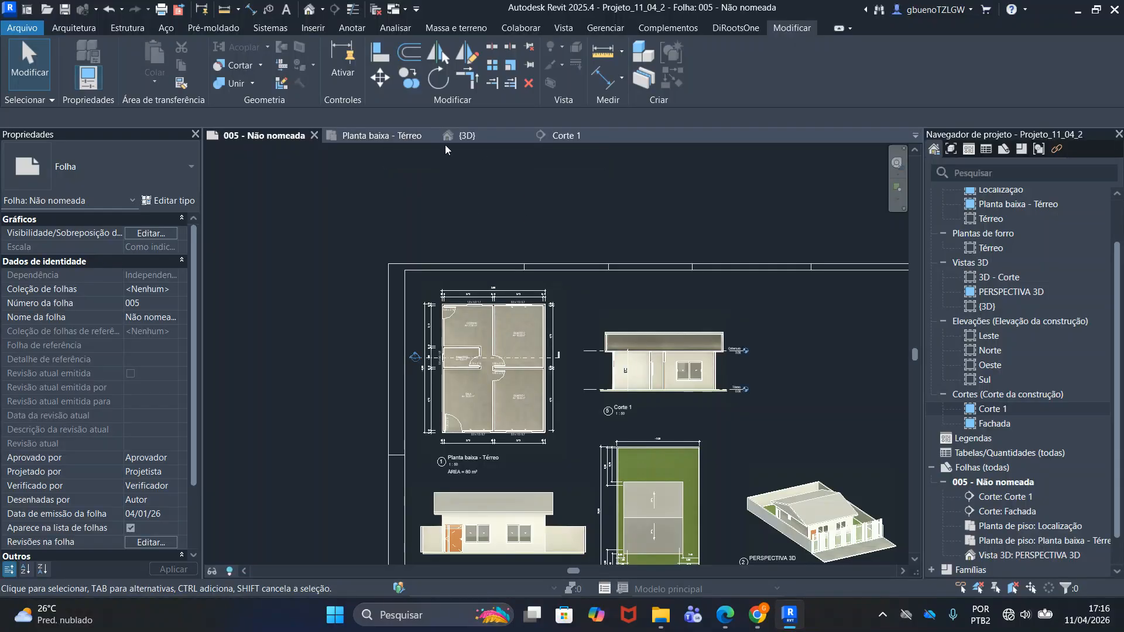
# In the Planta baixa - Térreo view, draw a vertical section line through SALA and COZINHA, from below the house to above it
pyautogui.click(384, 138)
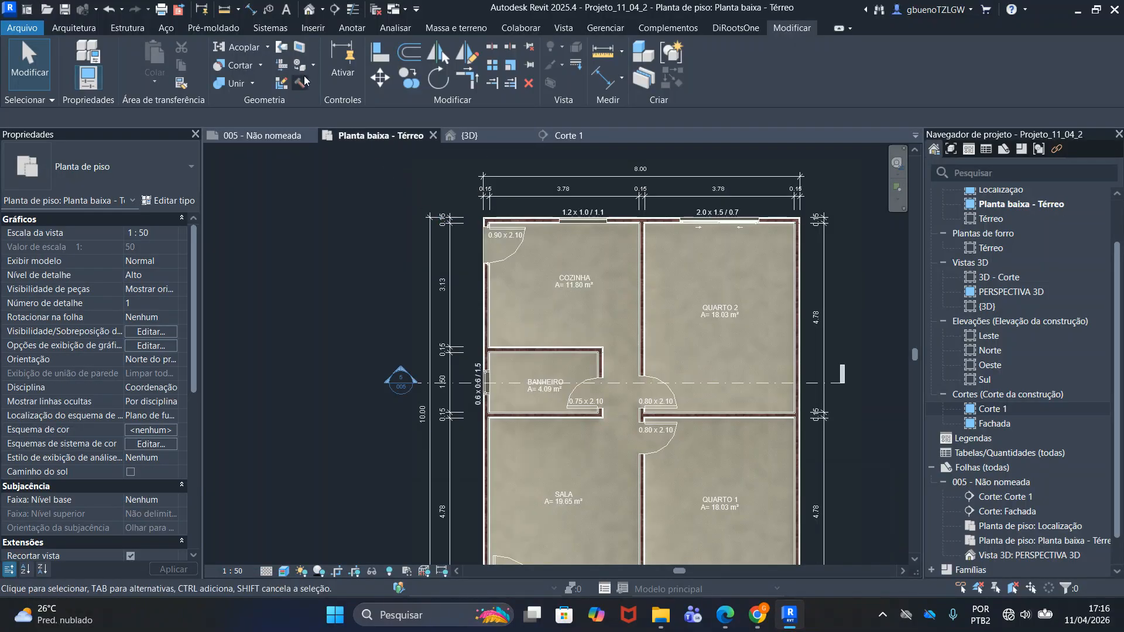
pyautogui.scroll(-1, 416, 225)
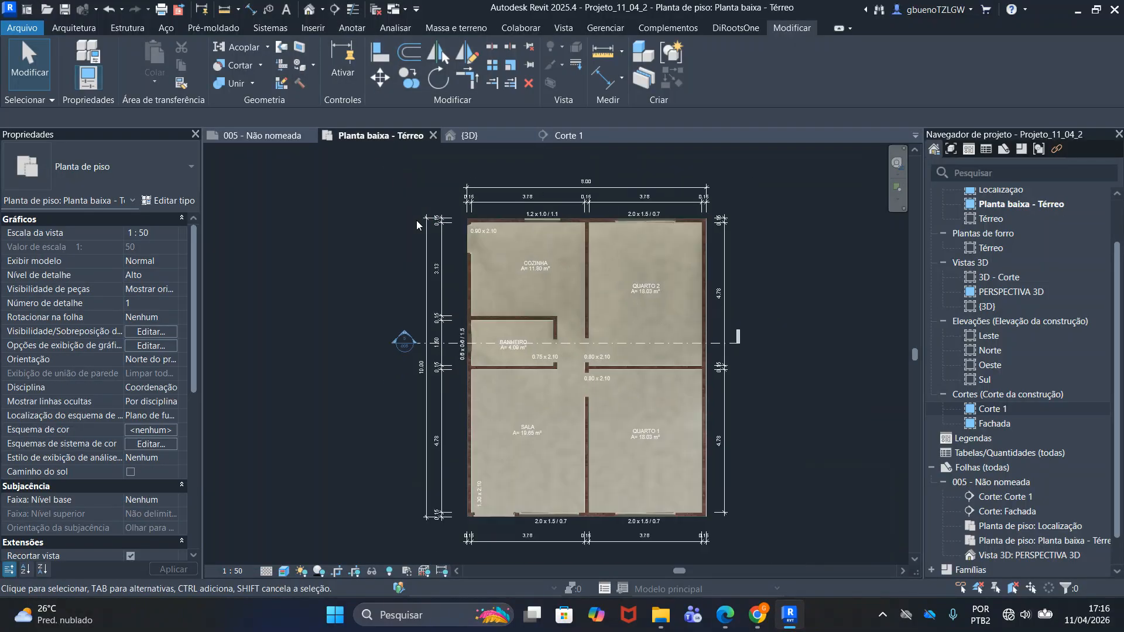
pyautogui.click(334, 10)
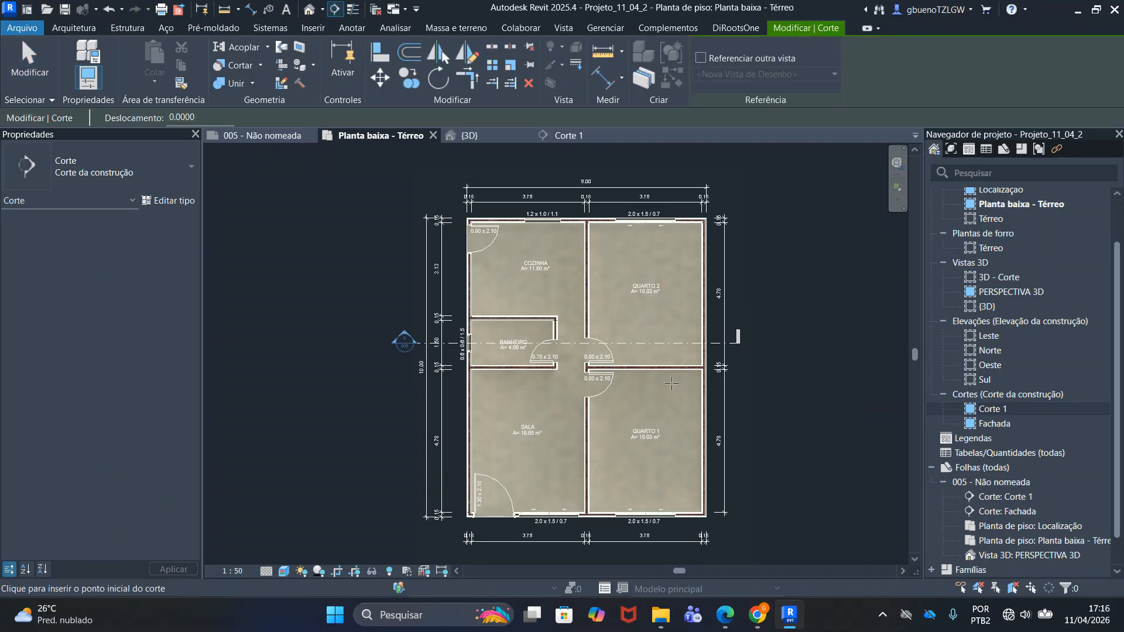
pyautogui.moveTo(667, 388); pyautogui.dragTo(657, 248, button='middle')
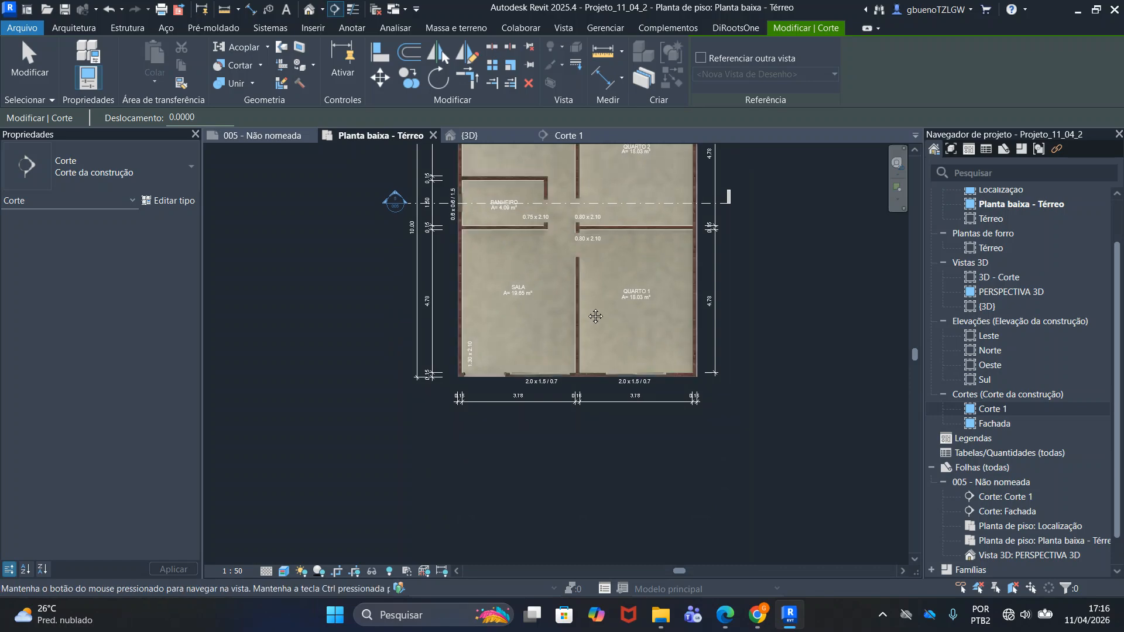
pyautogui.moveTo(576, 391); pyautogui.dragTo(582, 443, button='middle')
pyautogui.click(563, 501)
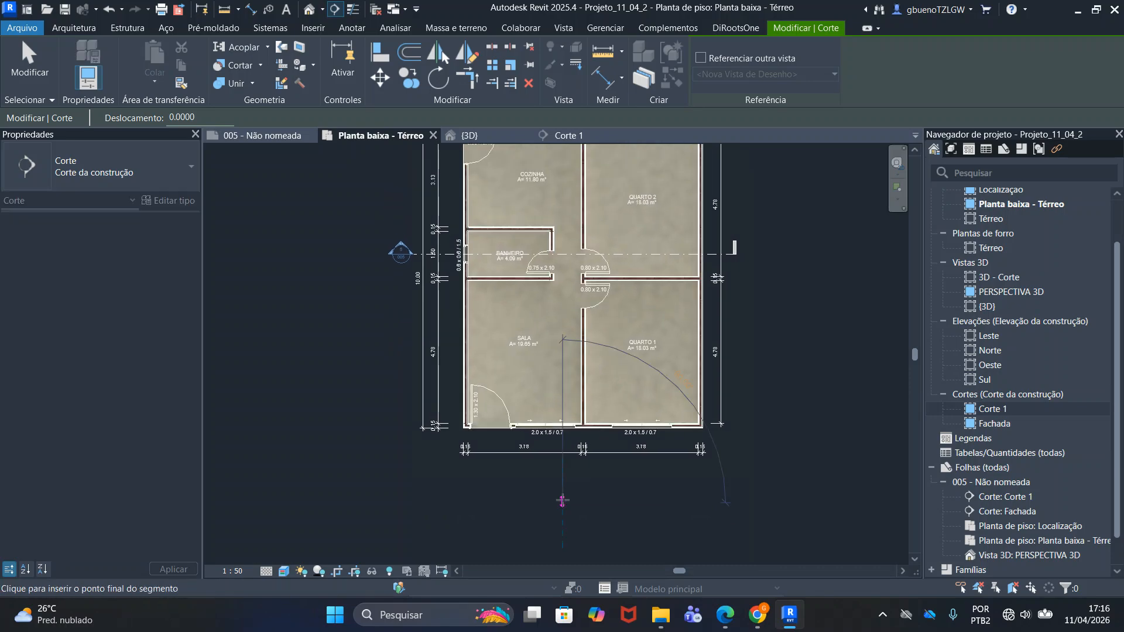
pyautogui.moveTo(566, 270); pyautogui.dragTo(560, 384, button='middle')
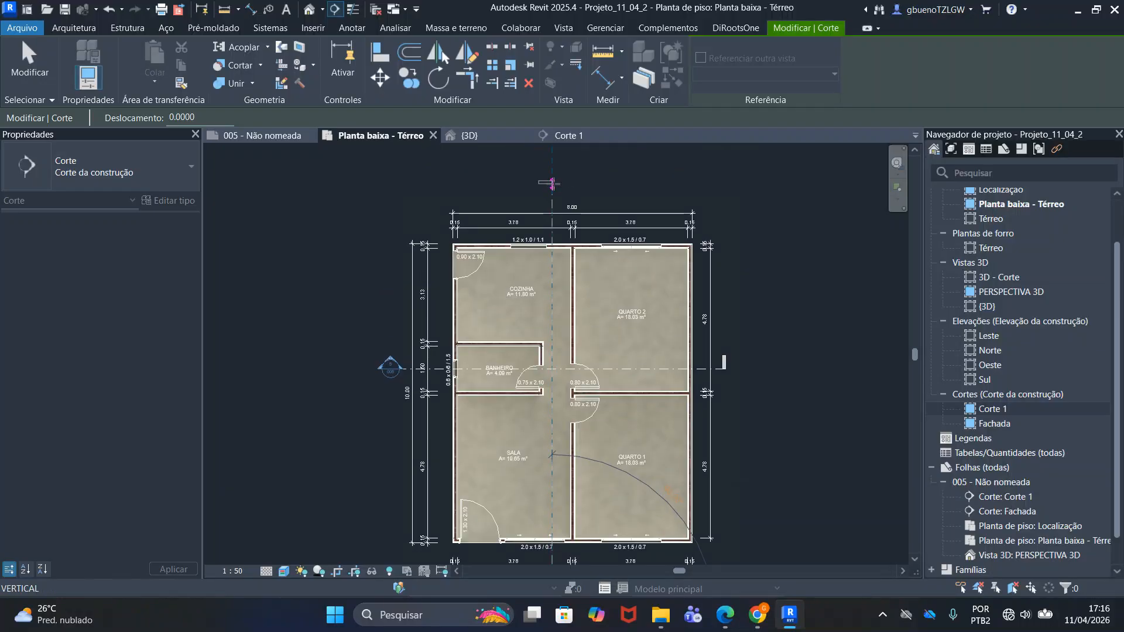
pyautogui.click(551, 203)
# Reduce the new section's view depth to about 3.69 m and move its head up close to the plan's lower dimension line
pyautogui.moveTo(369, 411); pyautogui.dragTo(446, 403)
pyautogui.moveTo(491, 432); pyautogui.dragTo(510, 243, button='middle')
pyautogui.scroll(2, 559, 426)
pyautogui.moveTo(582, 436); pyautogui.dragTo(558, 382)
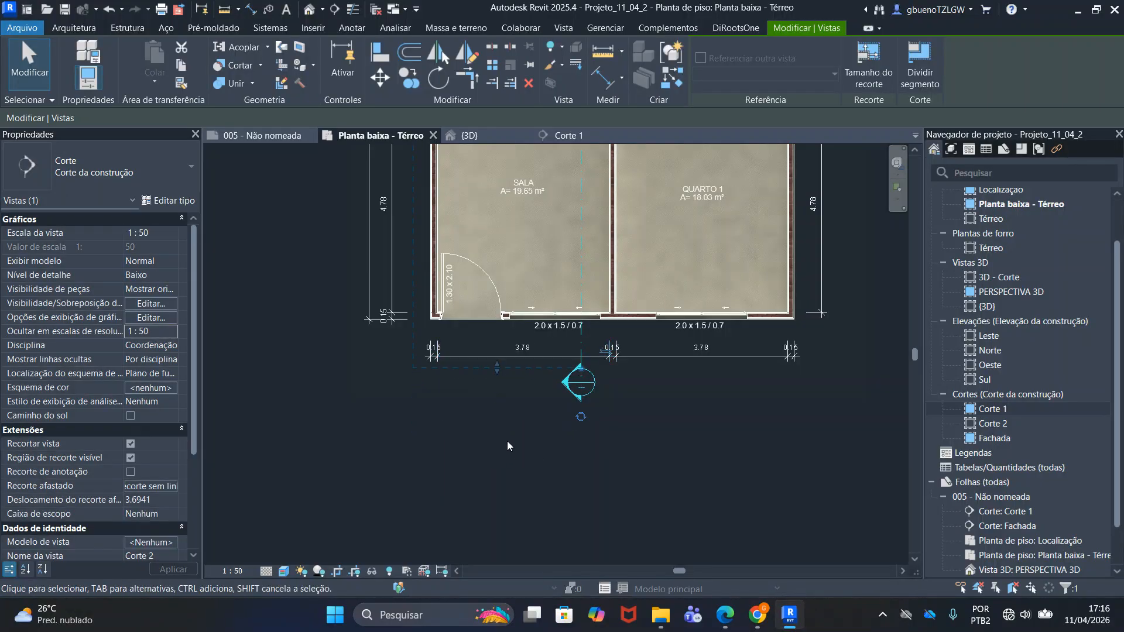
pyautogui.press('Escape')
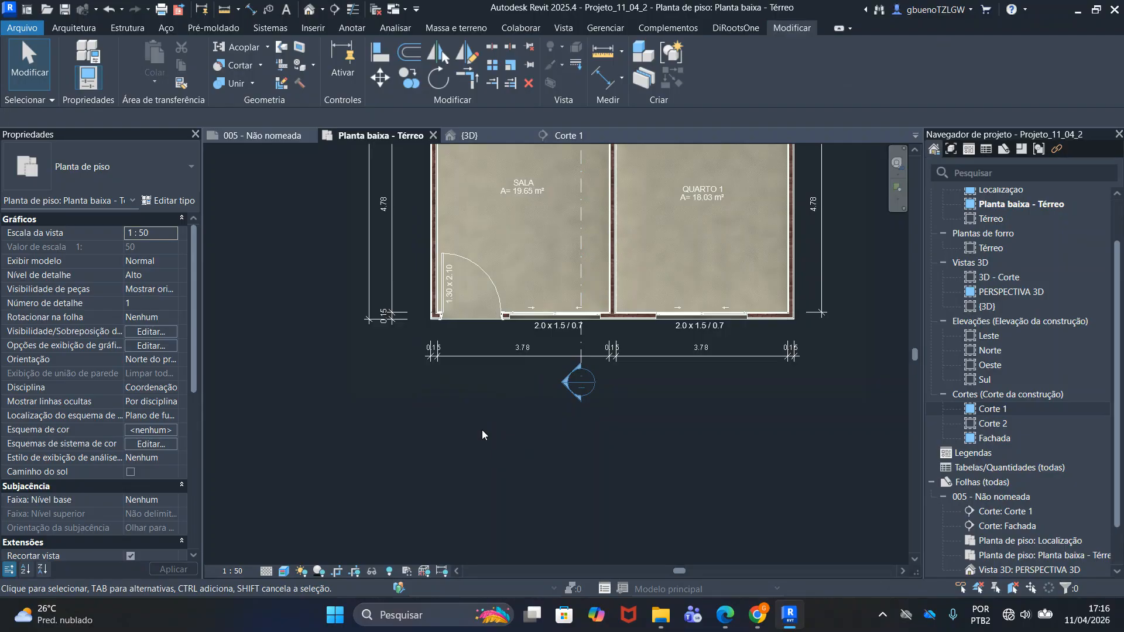
# Open the Corte 2 section view and set its detail level to Alto and visual style to Realista
pyautogui.doubleClick(564, 382)
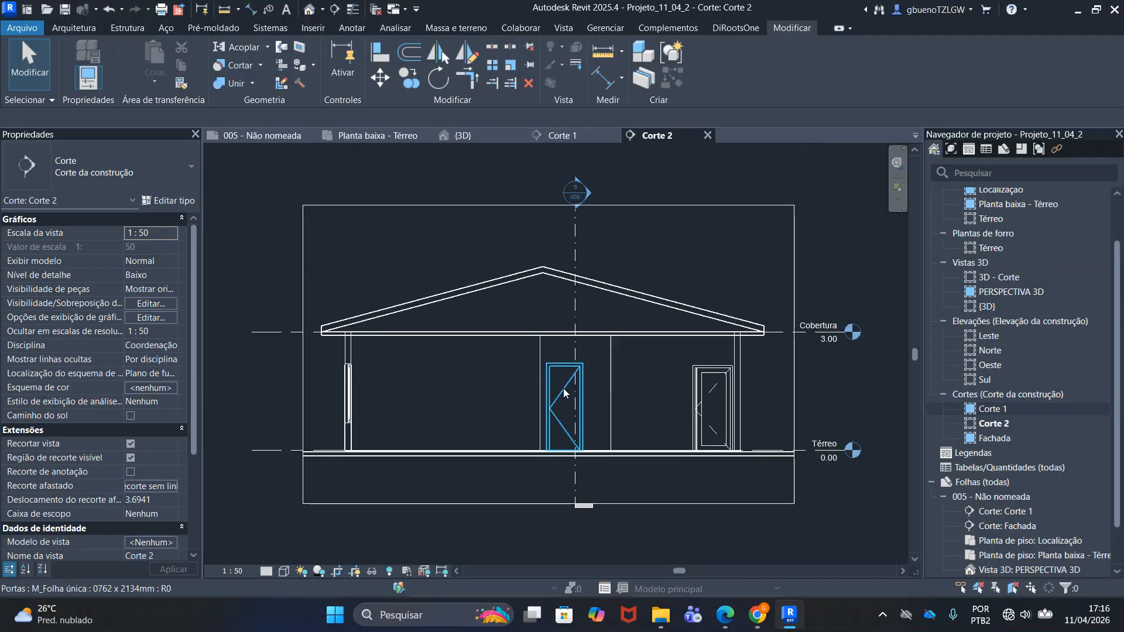
pyautogui.click(271, 574)
pyautogui.click(265, 560)
pyautogui.click(285, 573)
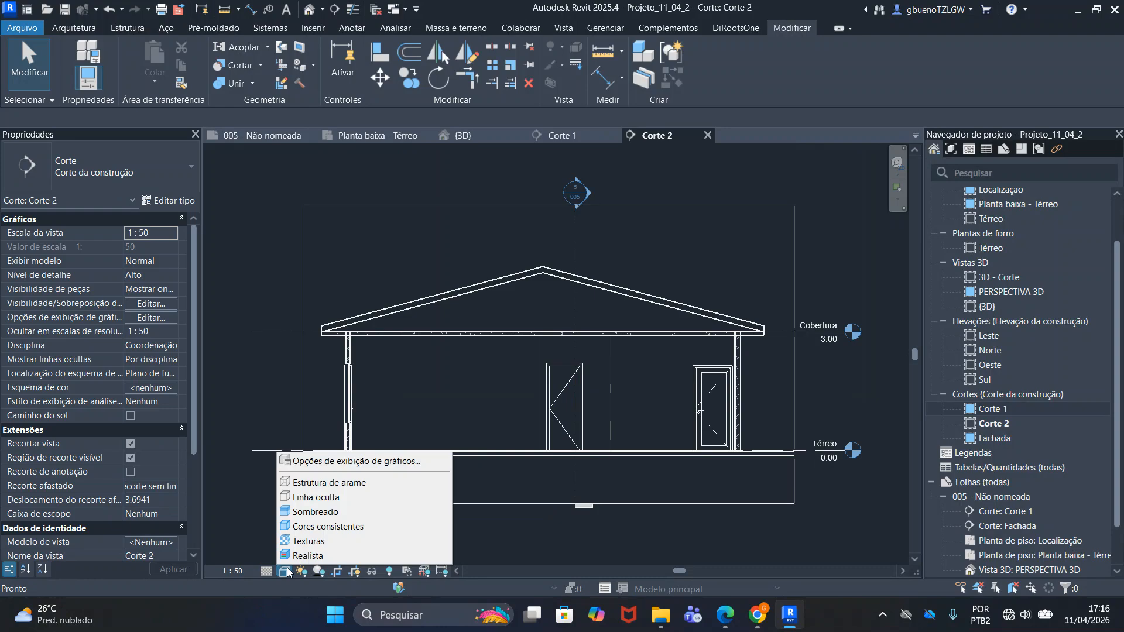
pyautogui.click(313, 557)
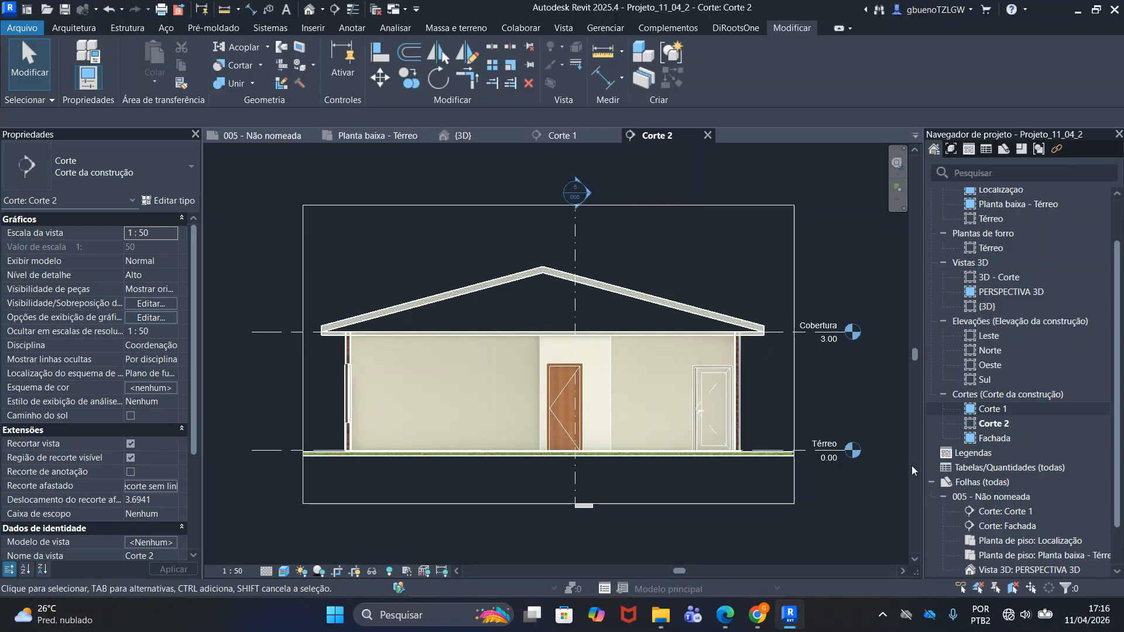
# Open sheet 005 and place the Corte 2 section view on it beside Corte 1, within the sheet border
pyautogui.doubleClick(991, 498)
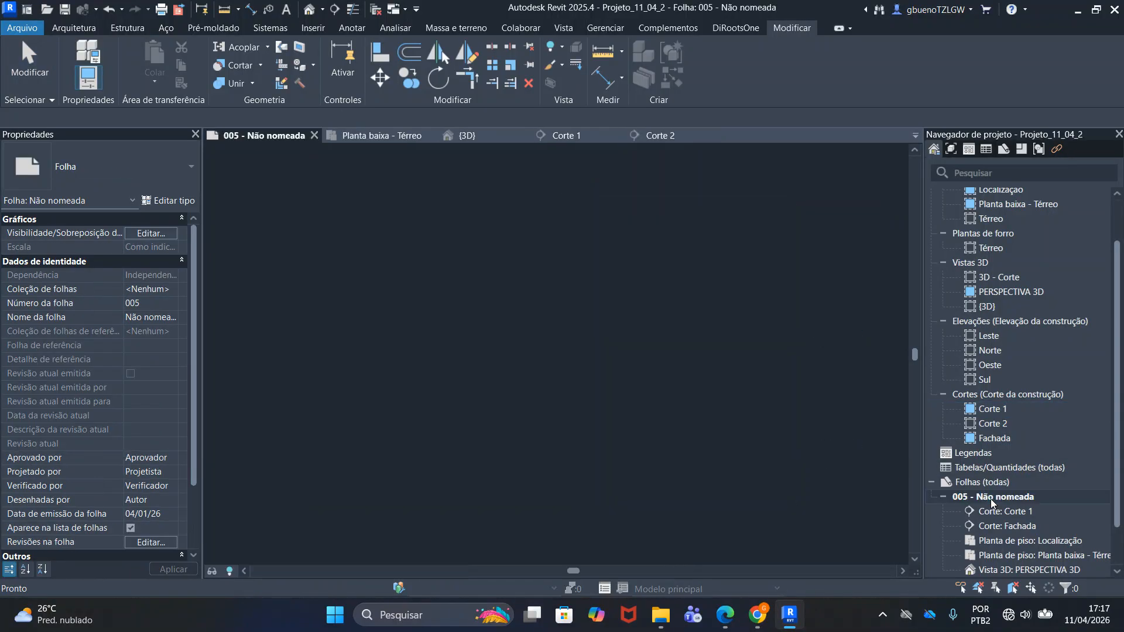
pyautogui.scroll(2, 586, 200)
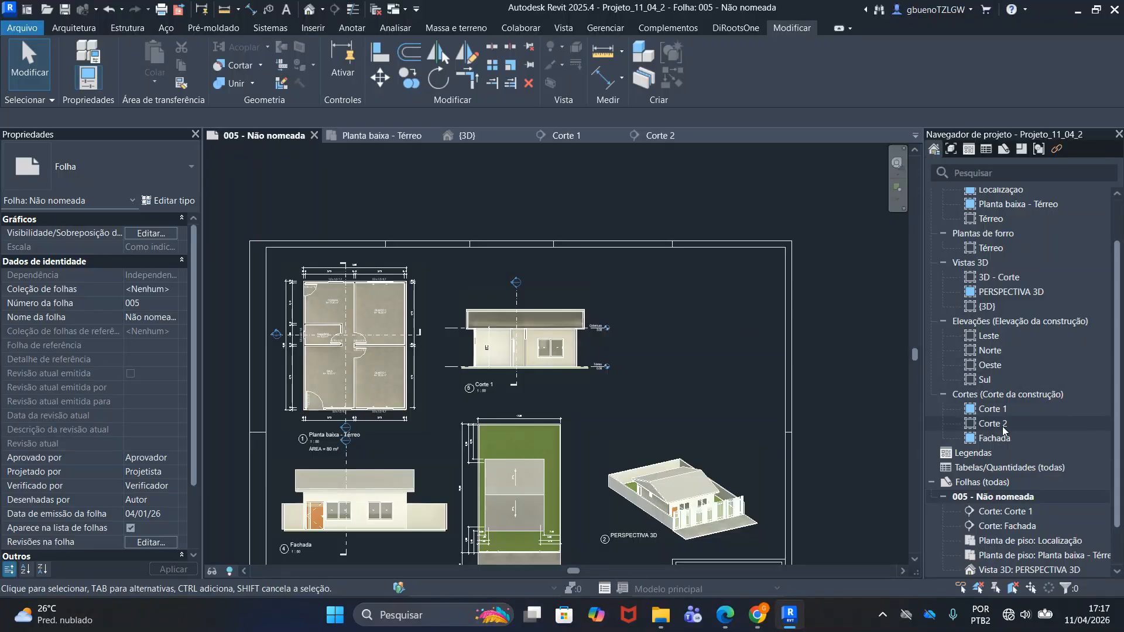
pyautogui.moveTo(1003, 430); pyautogui.dragTo(680, 350)
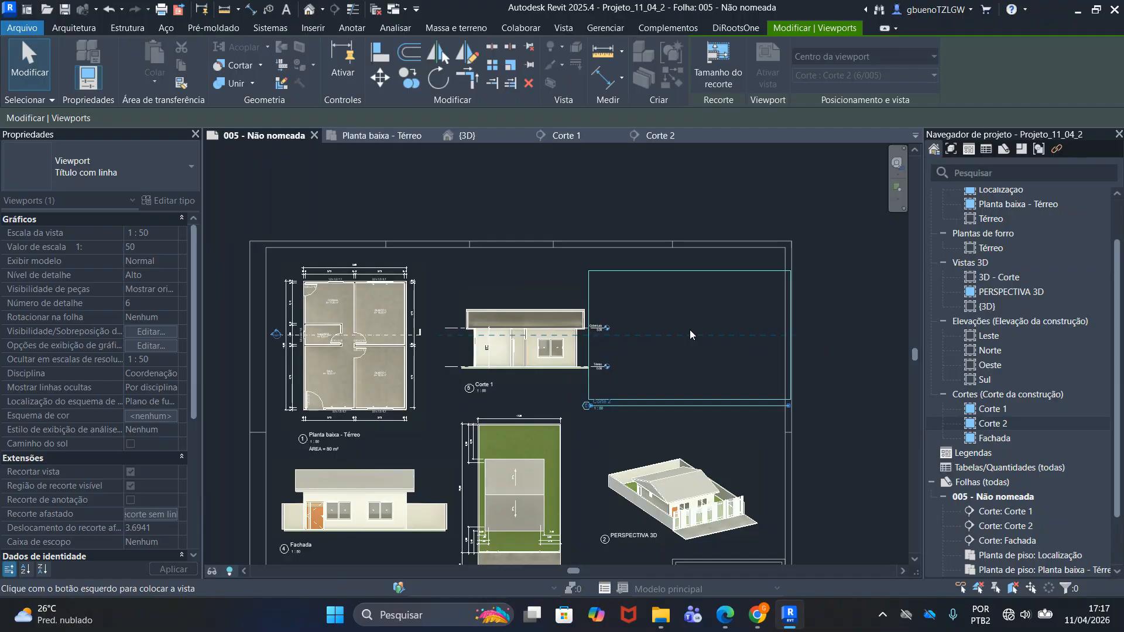
pyautogui.click(689, 330)
pyautogui.scroll(2, 683, 335)
pyautogui.scroll(1, 683, 336)
pyautogui.moveTo(667, 377); pyautogui.dragTo(753, 300, button='middle')
pyautogui.press('Escape')
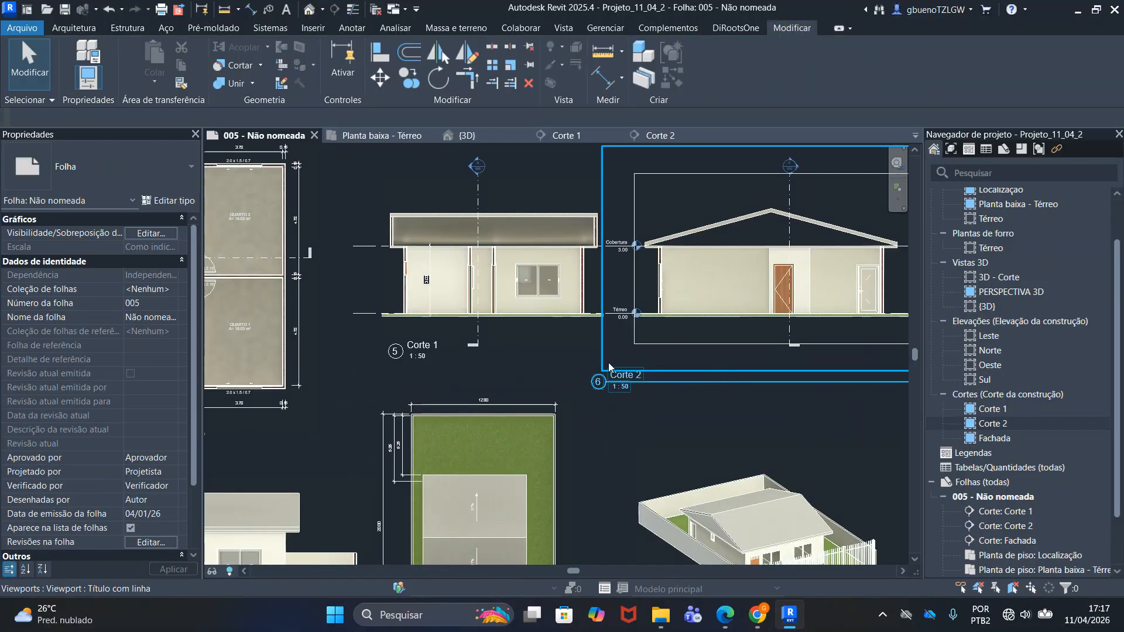
# Nudge the Corte 1 viewport to the left on the sheet, away from the Corte 2 viewport
pyautogui.scroll(-4, 608, 367)
pyautogui.click(507, 331)
pyautogui.scroll(4, 555, 346)
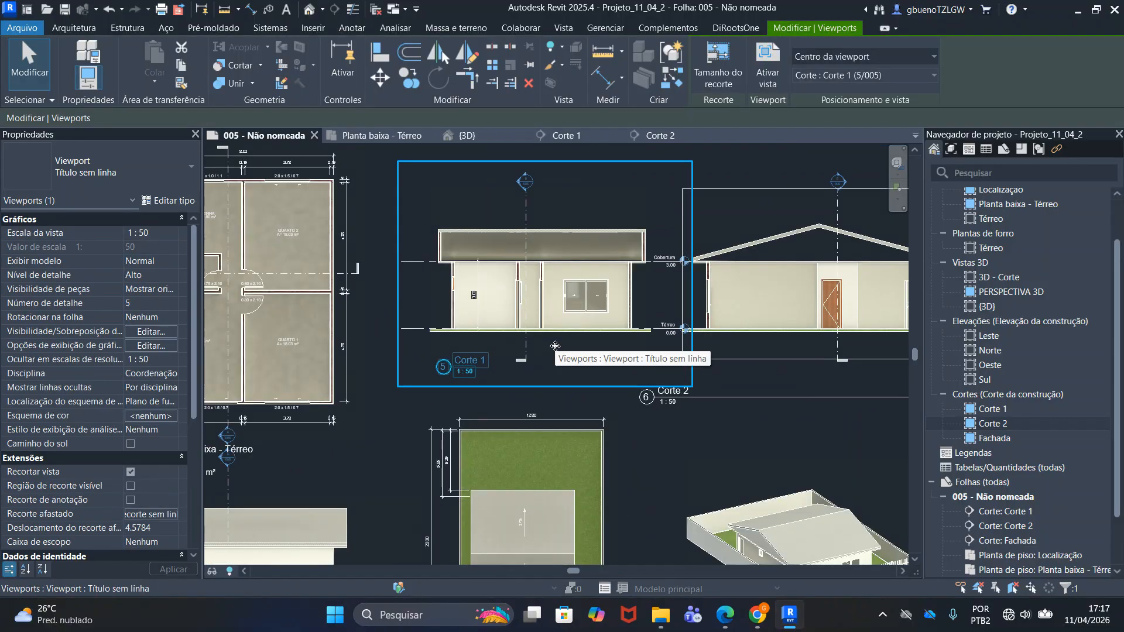
pyautogui.press('Left')
pyautogui.press('Left')
pyautogui.press('Left')
pyautogui.press('Left')
pyautogui.press('Left')
pyautogui.press('Left')
pyautogui.press('Left')
pyautogui.press('Left')
pyautogui.press('Left')
# Examine how the Corte 2 viewport and its level markers fit between Corte 1 and the sheet border
pyautogui.click(757, 320)
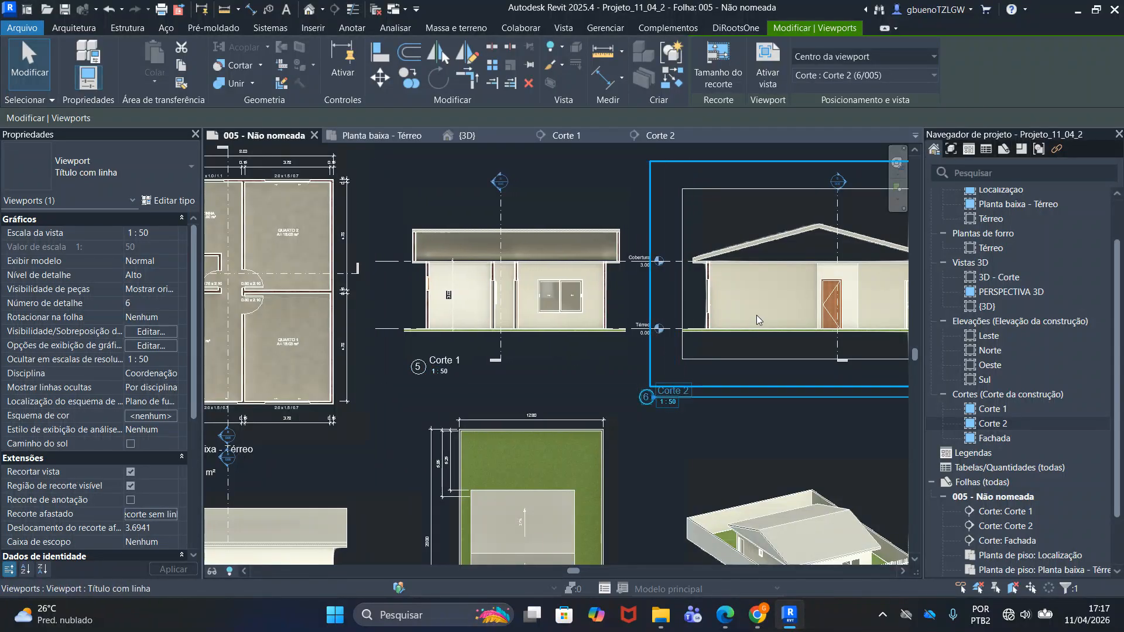
pyautogui.keyDown('shift'); pyautogui.hscroll(3, 740, 270); pyautogui.keyUp('shift')
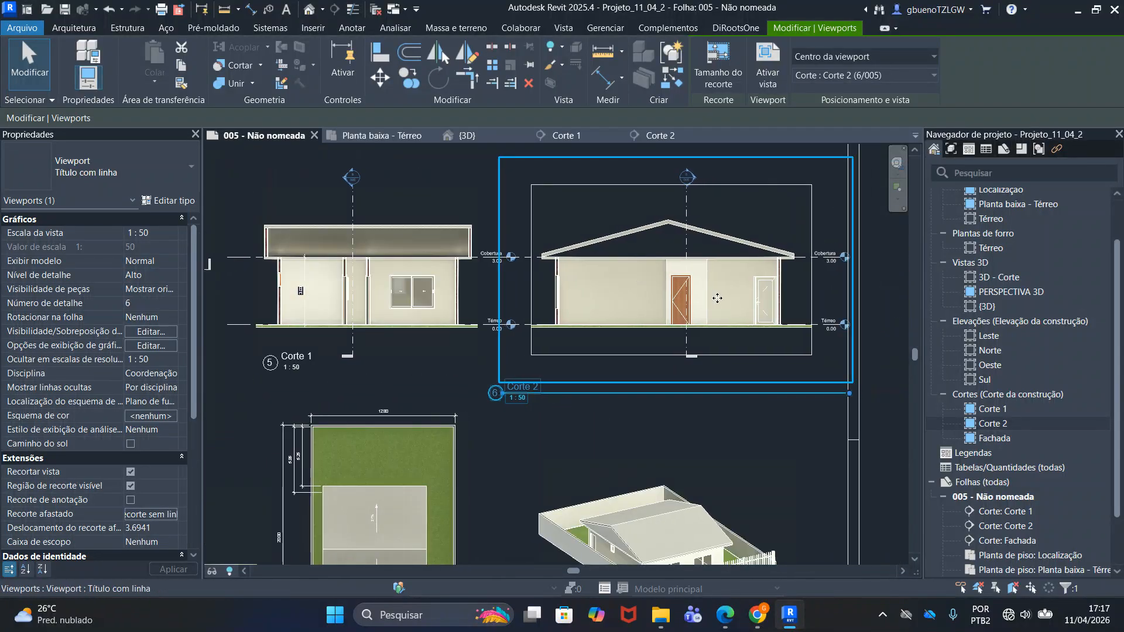
pyautogui.scroll(6, 843, 280)
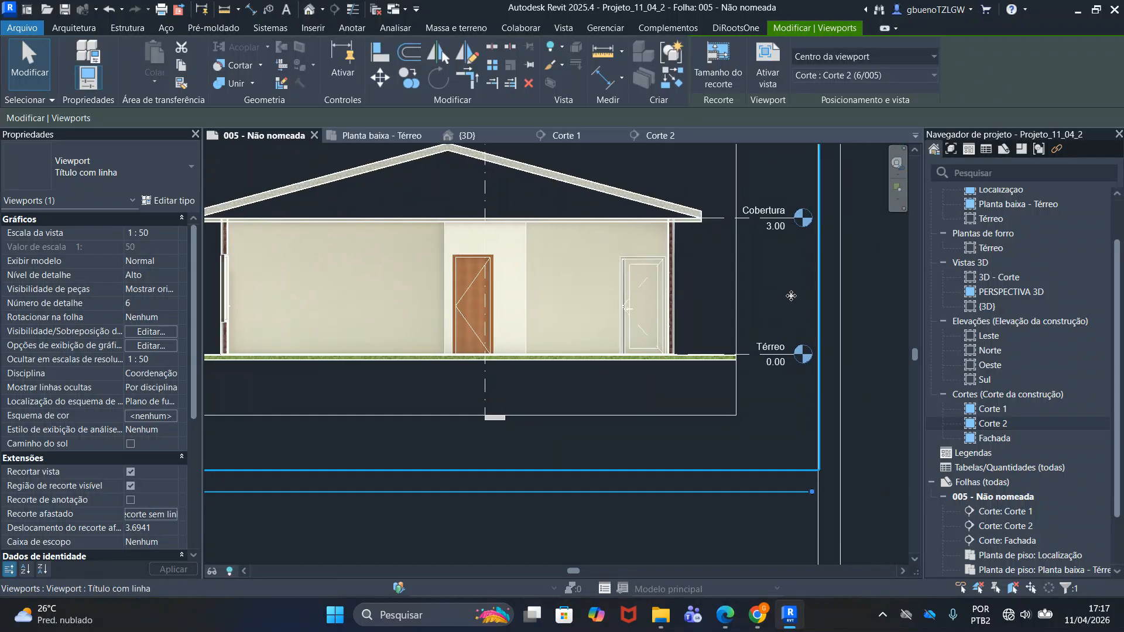
pyautogui.scroll(-4, 746, 342)
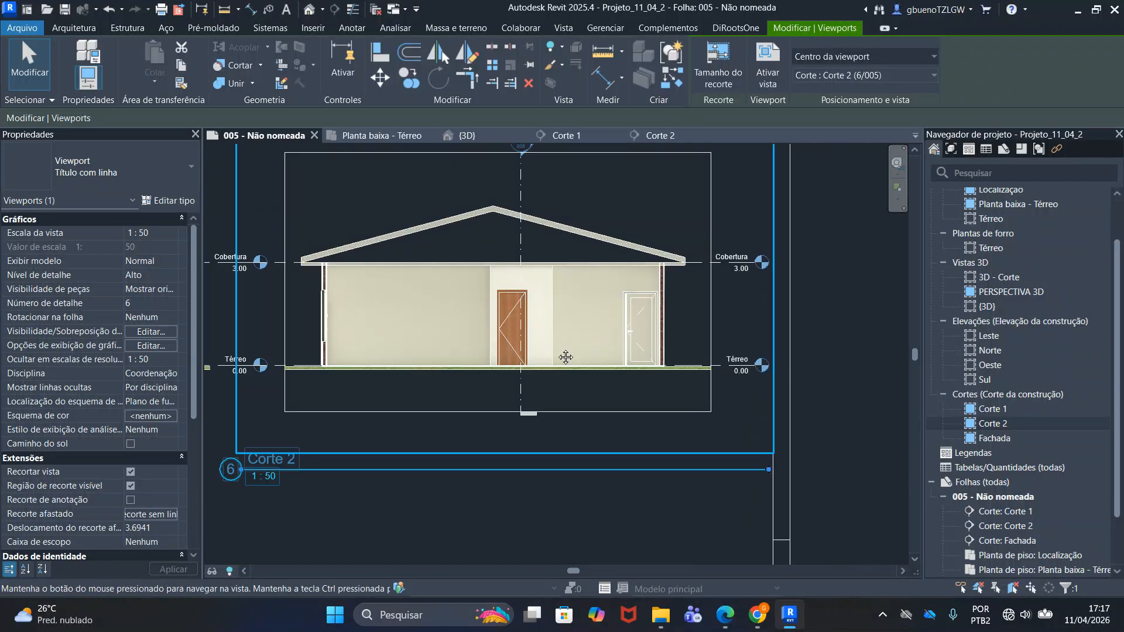
pyautogui.moveTo(546, 352); pyautogui.dragTo(653, 351, button='middle')
pyautogui.scroll(-3, 653, 351)
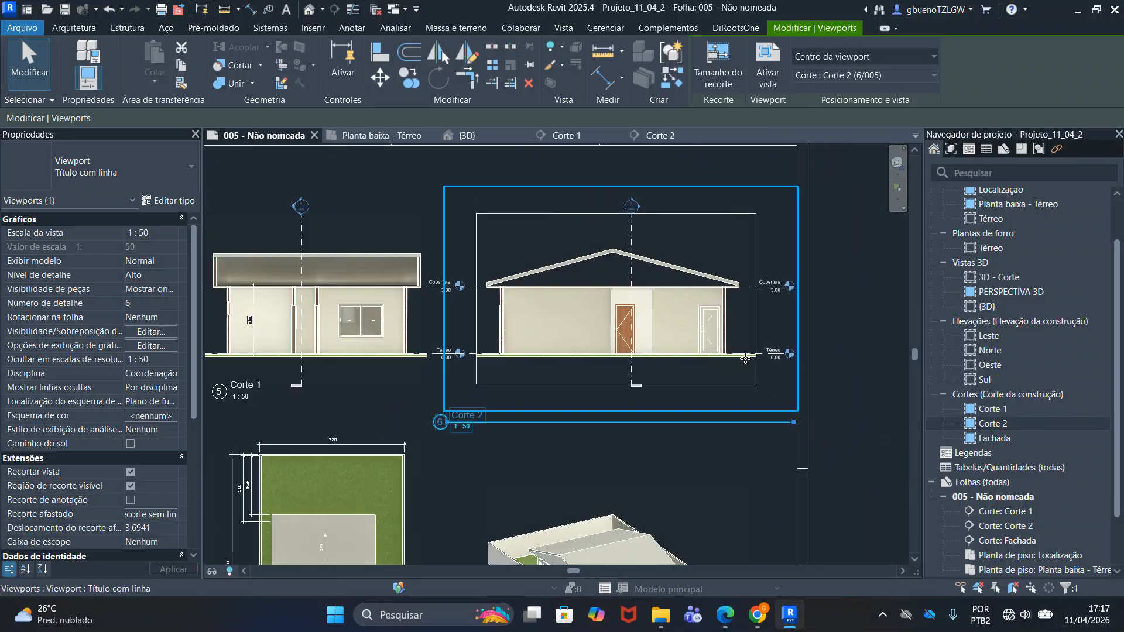
pyautogui.scroll(-3, 827, 439)
pyautogui.click(838, 427)
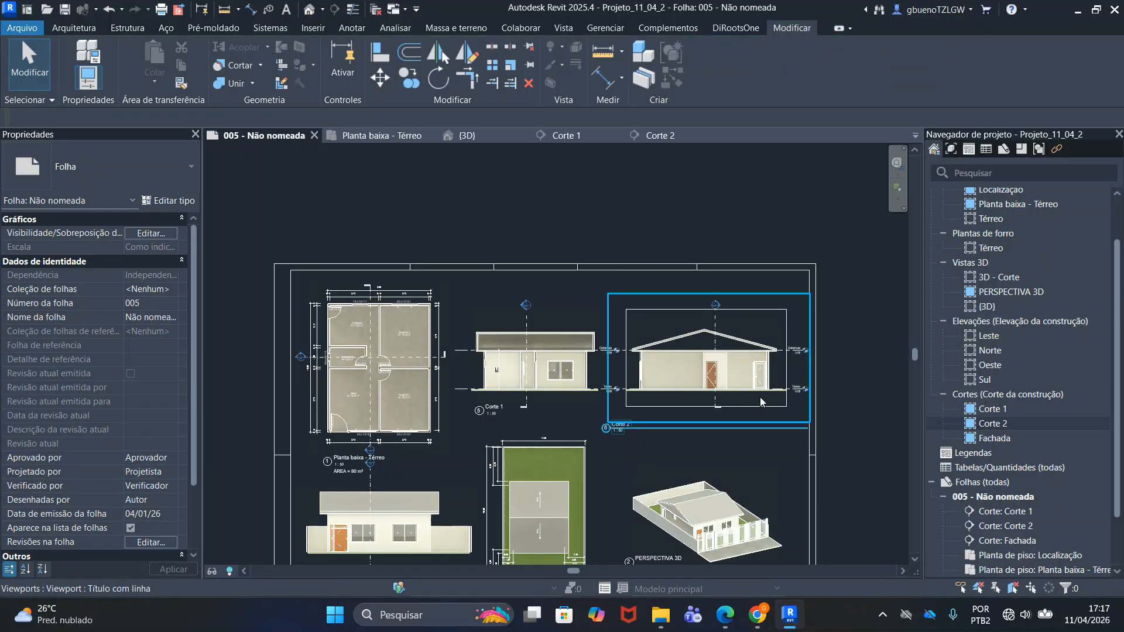
pyautogui.scroll(3, 760, 398)
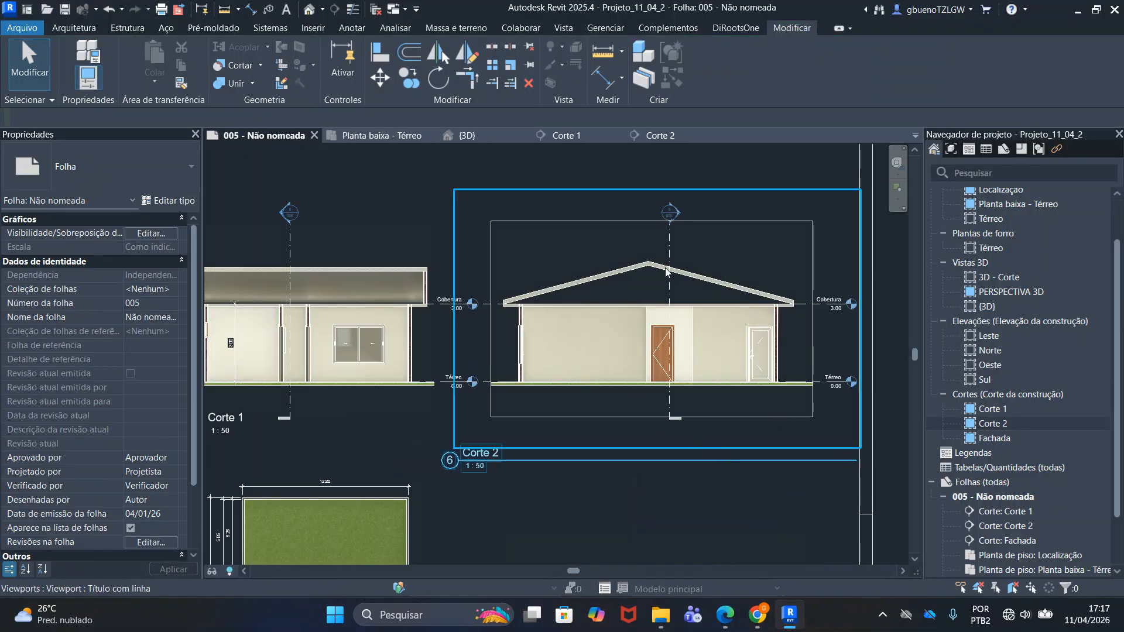
pyautogui.scroll(-3, 727, 330)
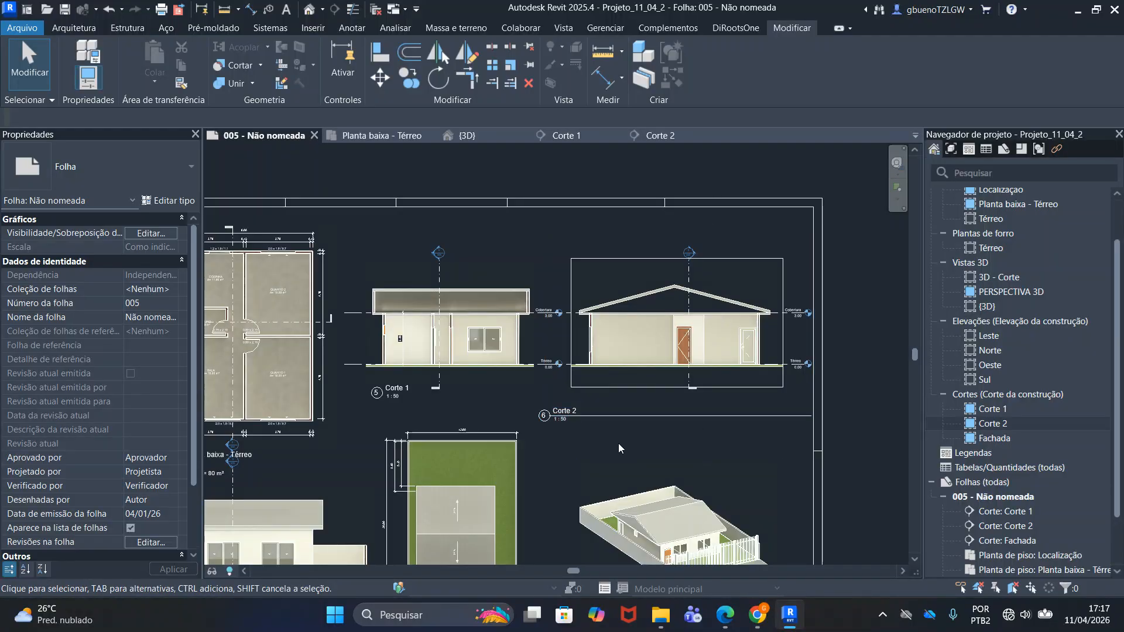
# Change the Corte 2 viewport's title type to Título sem linha
pyautogui.scroll(3, 595, 409)
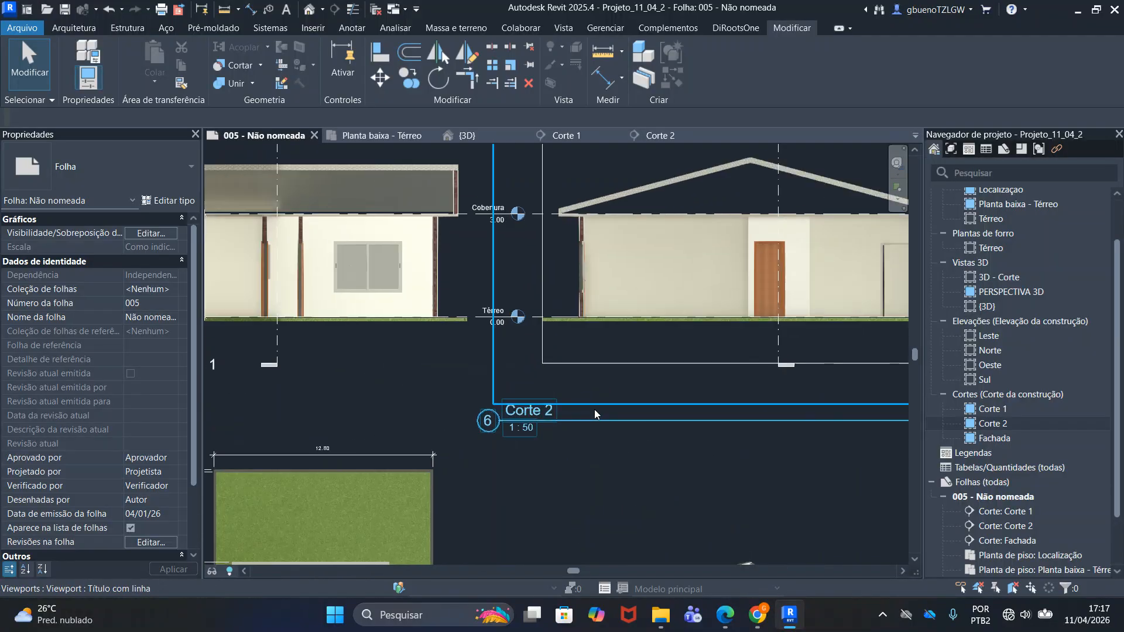
pyautogui.click(525, 425)
pyautogui.click(158, 172)
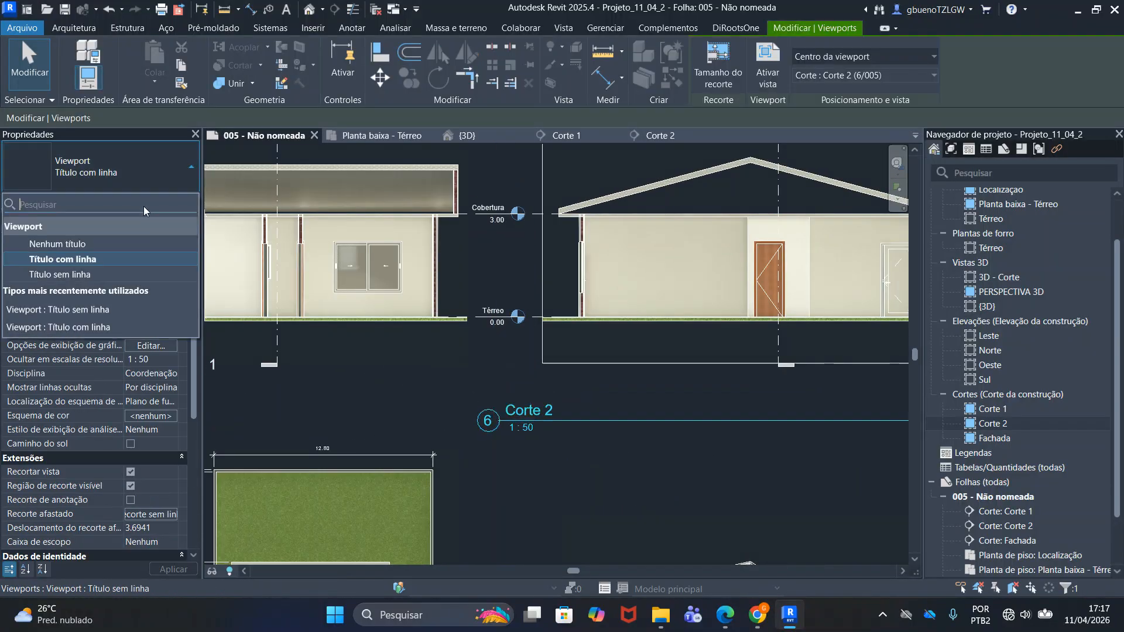
pyautogui.click(90, 275)
pyautogui.scroll(-3, 535, 426)
pyautogui.scroll(-1, 534, 425)
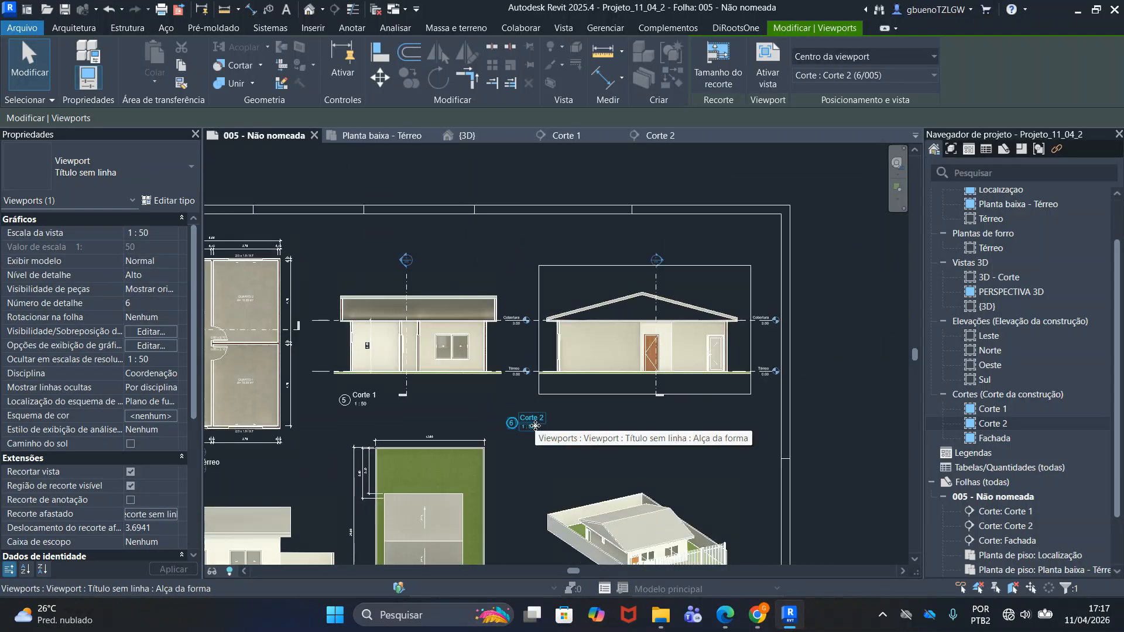
# Move the Corte 2 title up directly beneath the section drawing, in line with the Corte 1 title
pyautogui.moveTo(531, 425); pyautogui.dragTo(561, 404)
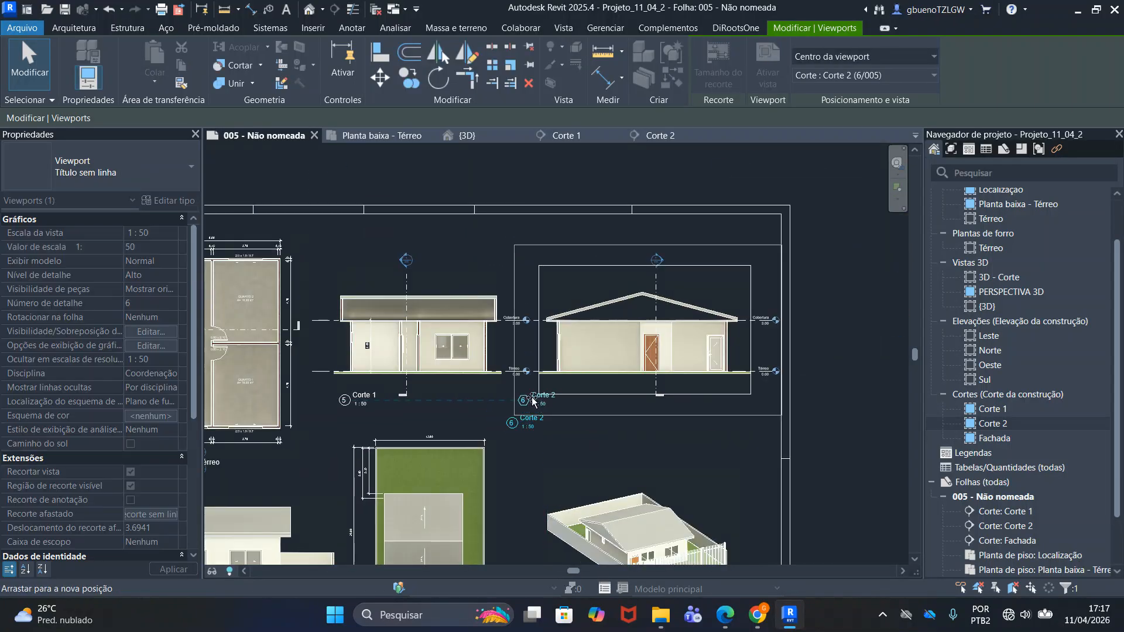
pyautogui.scroll(5, 409, 404)
pyautogui.moveTo(414, 405); pyautogui.dragTo(810, 397)
pyautogui.scroll(-2, 428, 391)
pyautogui.scroll(-5, 761, 419)
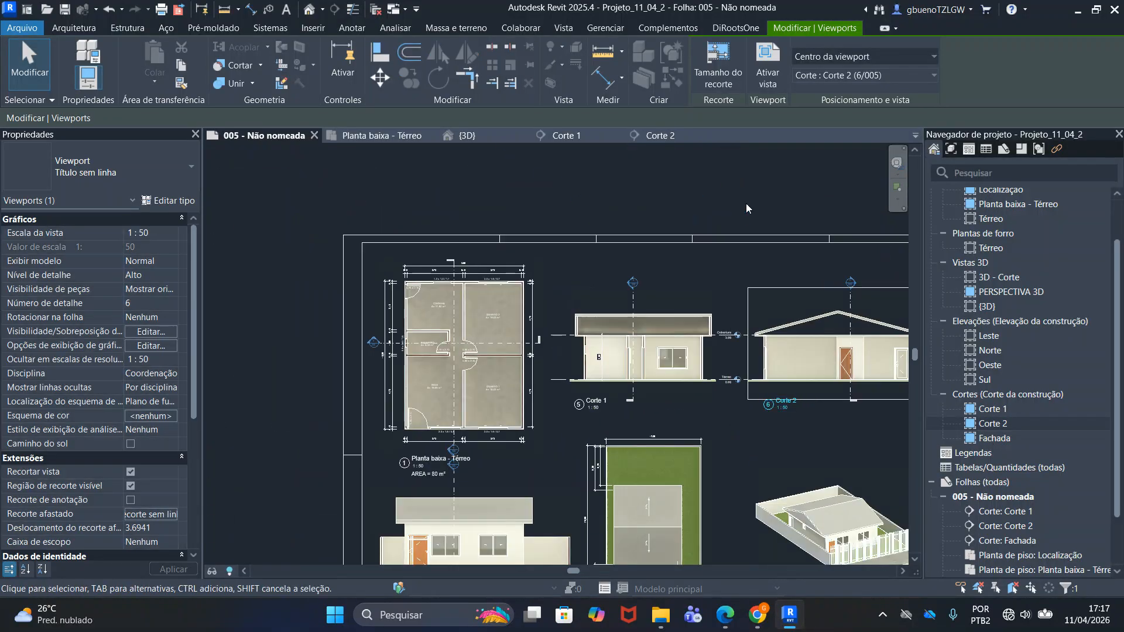
pyautogui.click(749, 197)
# Hide the crop region of the Corte 2 viewport by turning off Região de recorte visível
pyautogui.scroll(3, 800, 380)
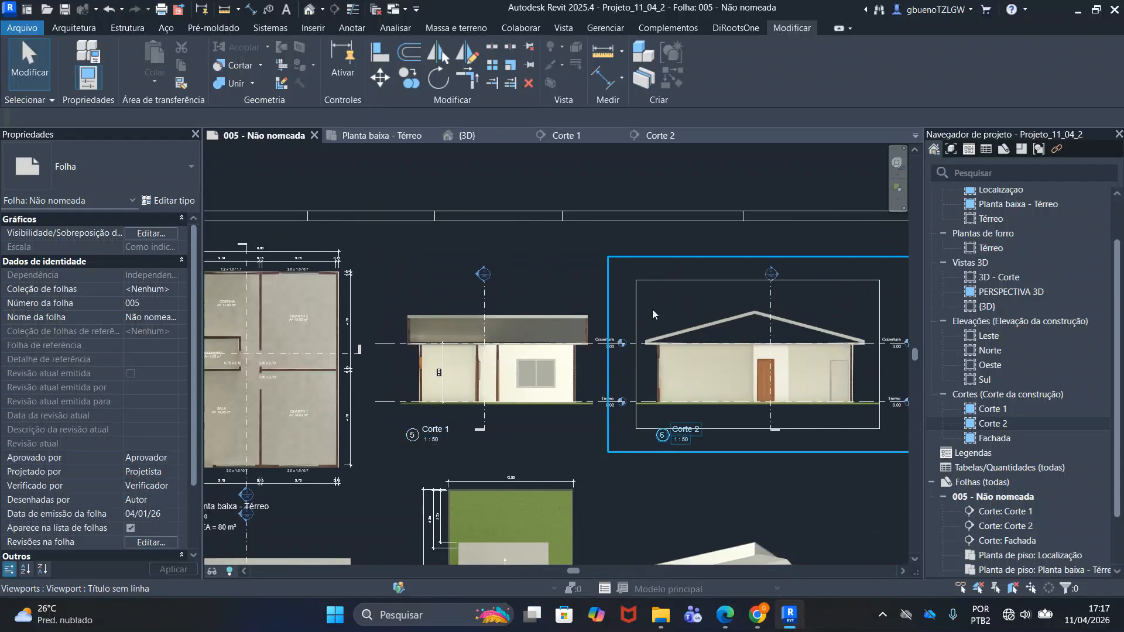
pyautogui.scroll(4, 654, 341)
pyautogui.scroll(-3, 621, 275)
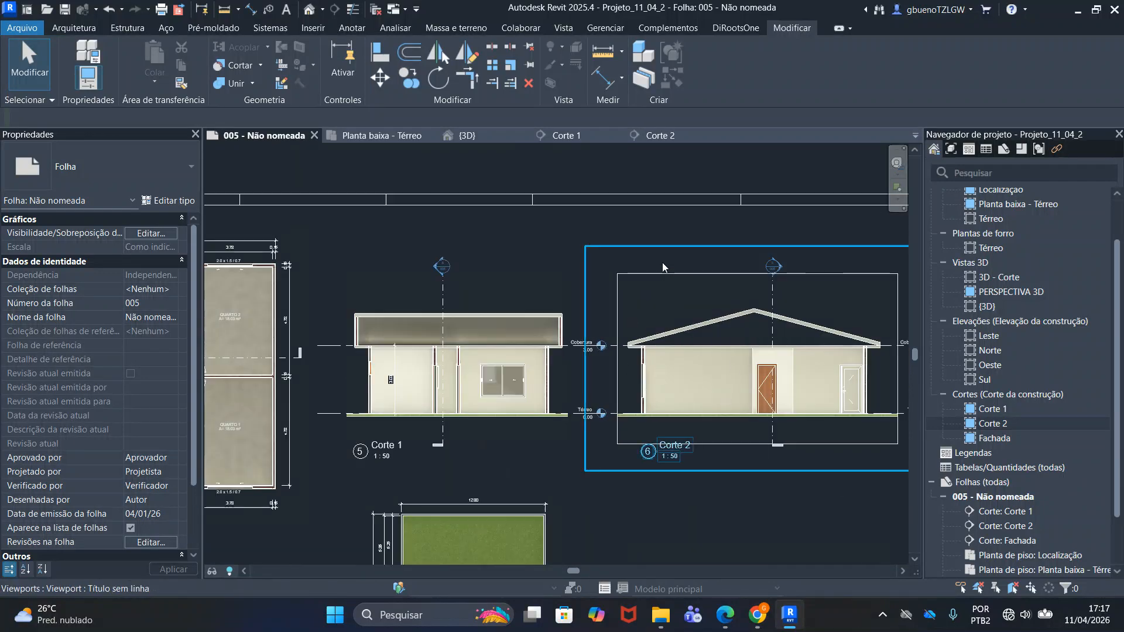
pyautogui.scroll(-2, 661, 293)
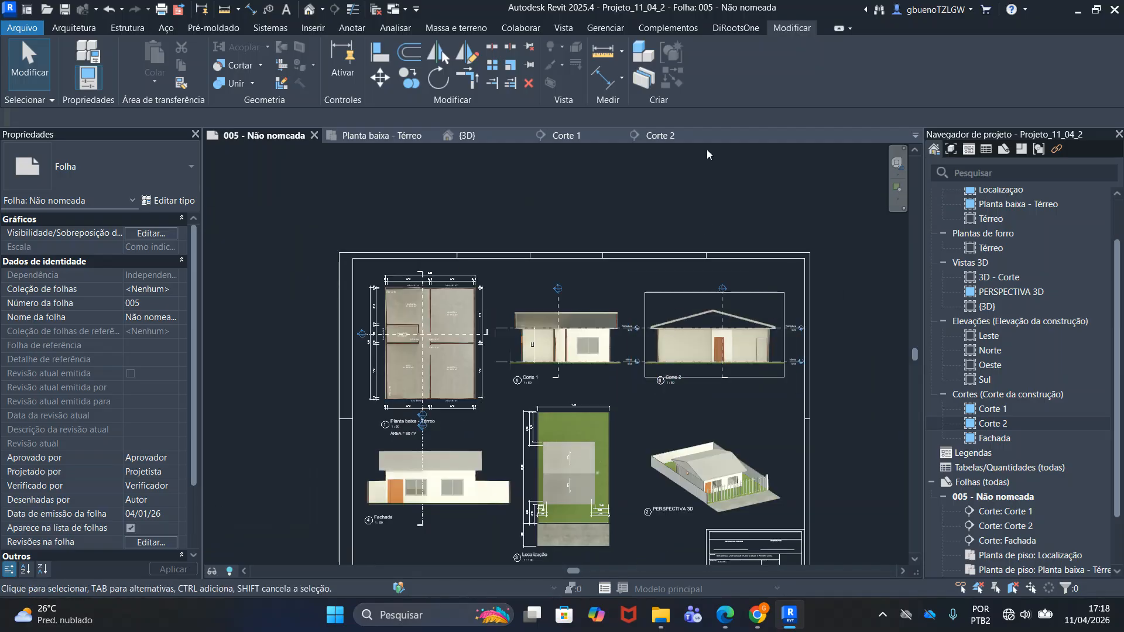
pyautogui.scroll(2, 681, 319)
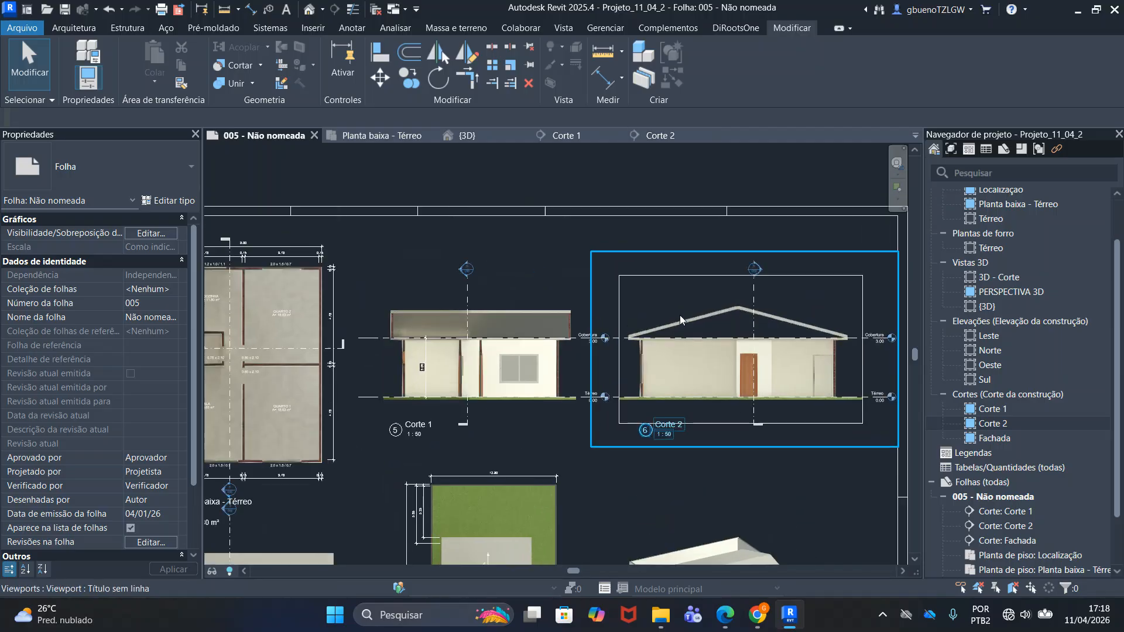
pyautogui.click(681, 319)
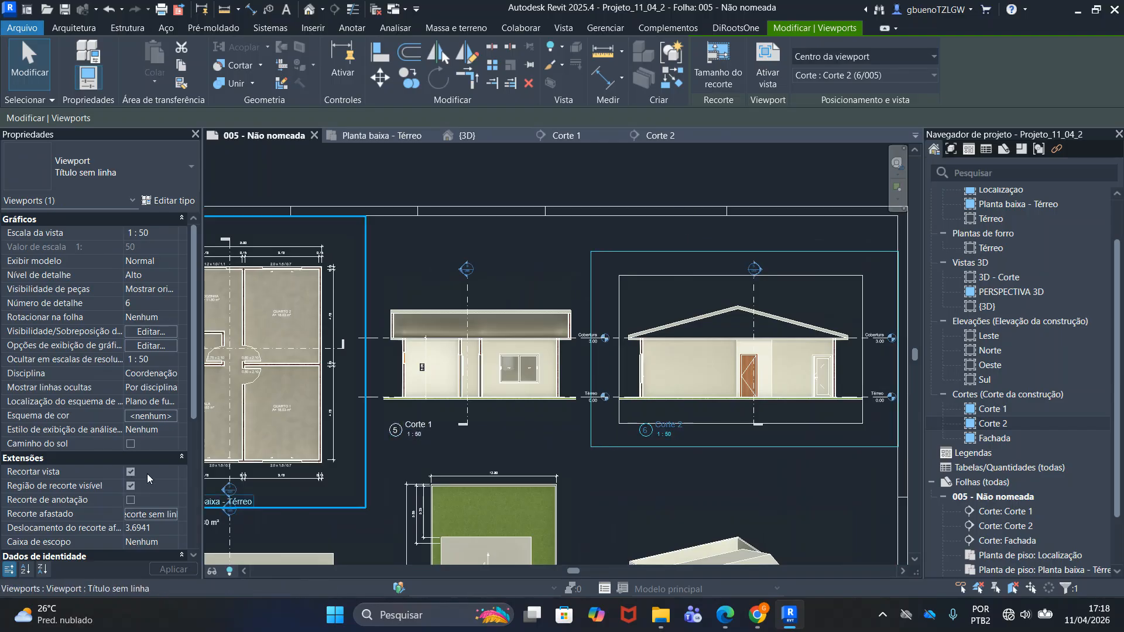
pyautogui.scroll(-5, 45, 350)
pyautogui.scroll(3, 61, 420)
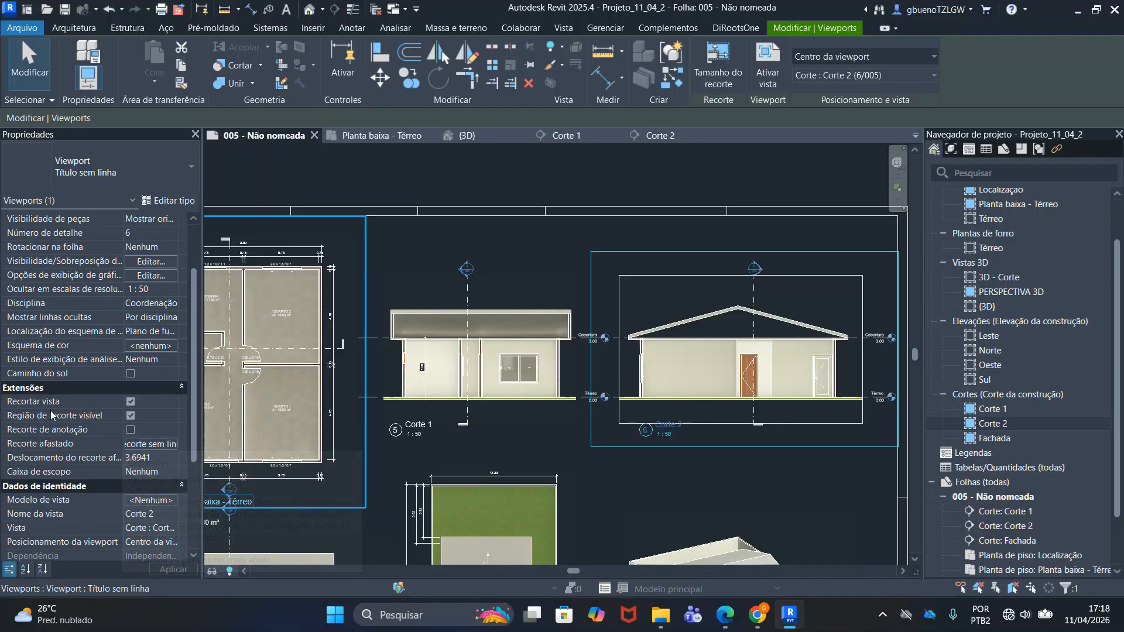
pyautogui.click(130, 418)
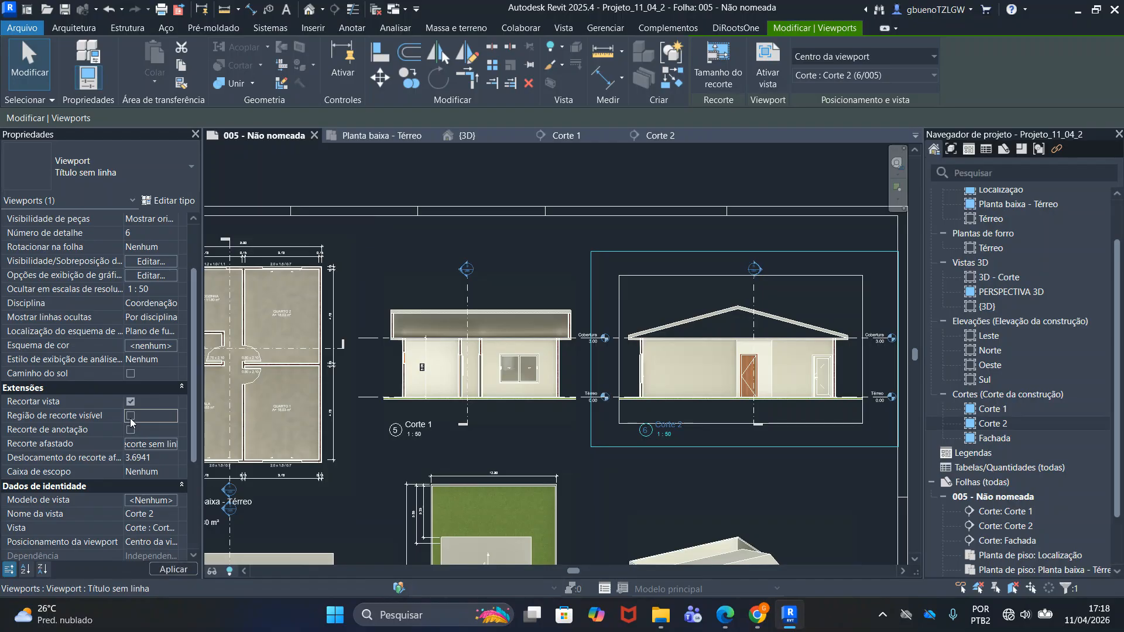
pyautogui.scroll(3, 665, 347)
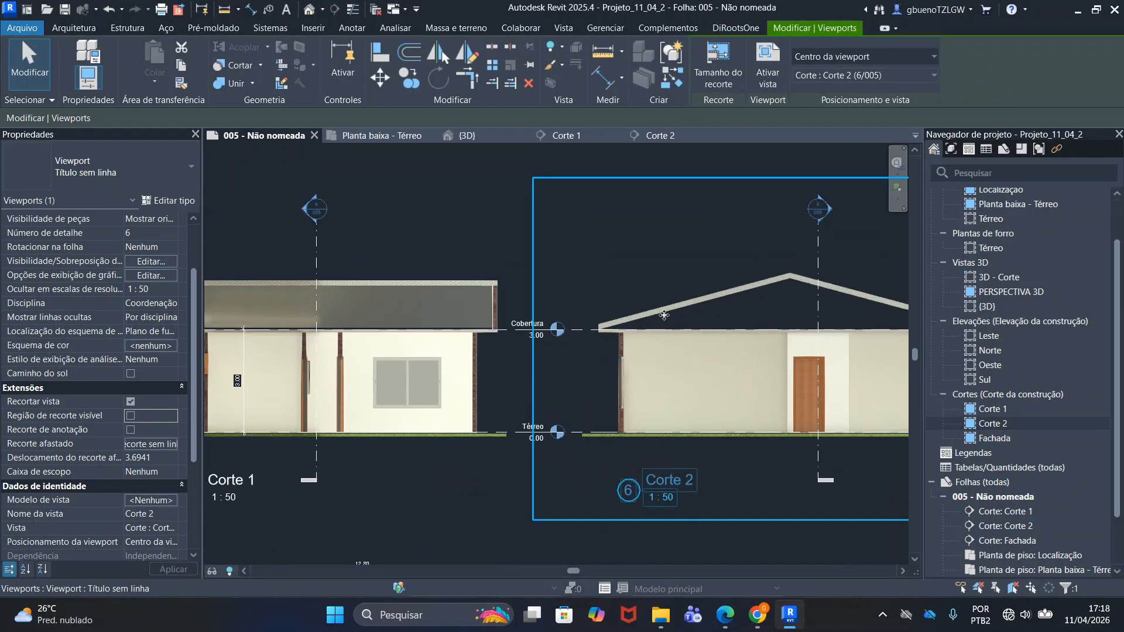
pyautogui.scroll(-8, 660, 315)
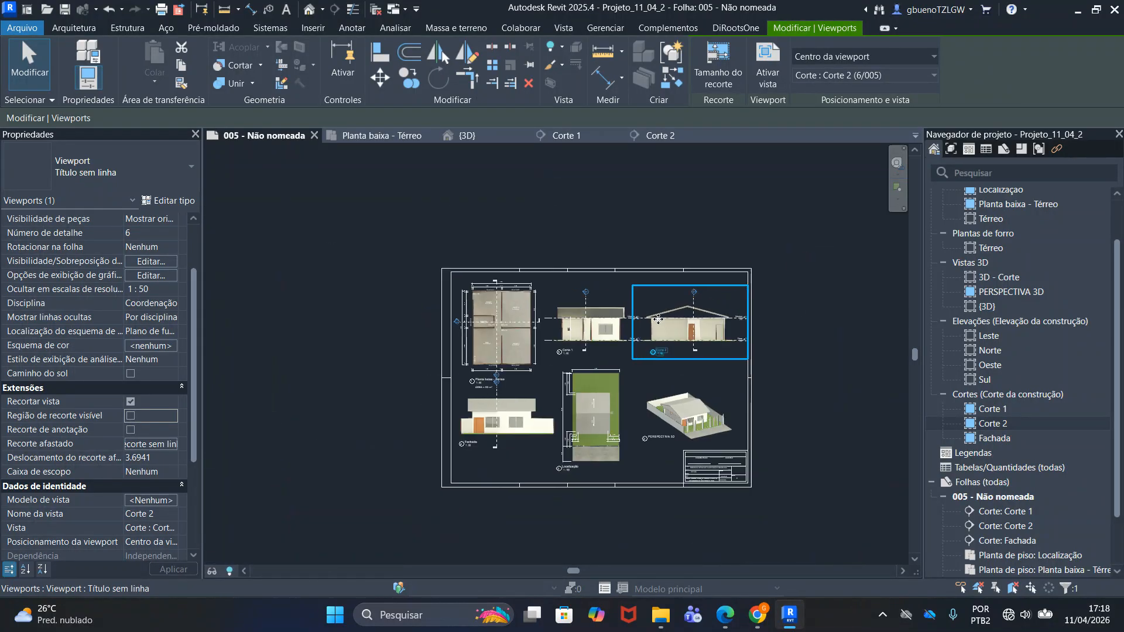
pyautogui.click(674, 221)
# Examine the sheet's overall layout and title block, and the section line overlapping the Fachada view
pyautogui.scroll(2, 708, 389)
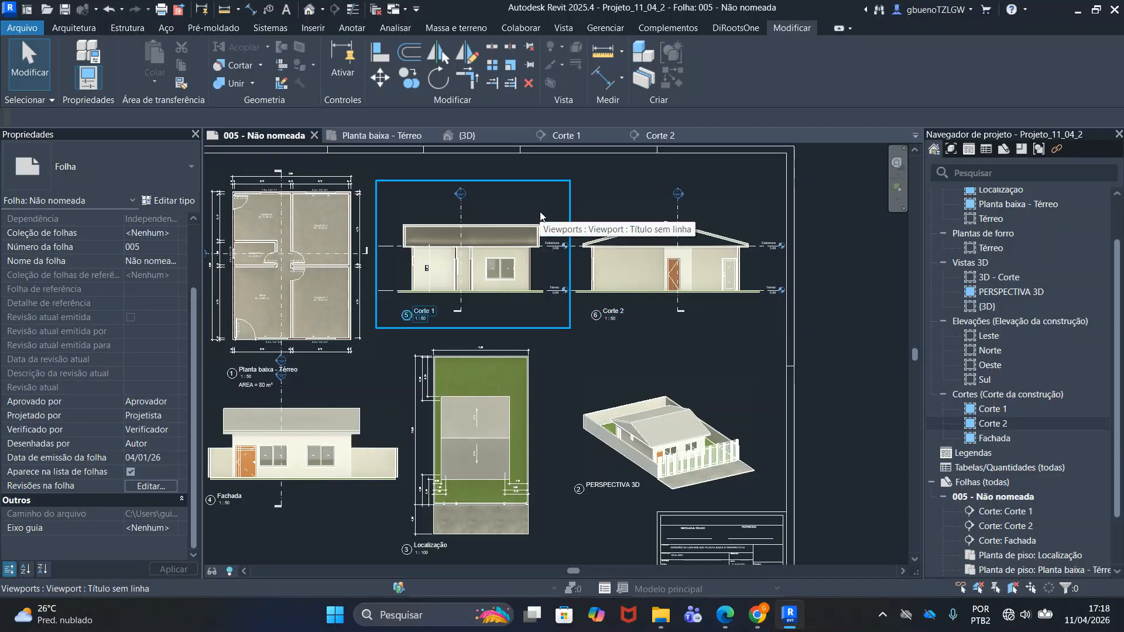
pyautogui.scroll(-1, 694, 372)
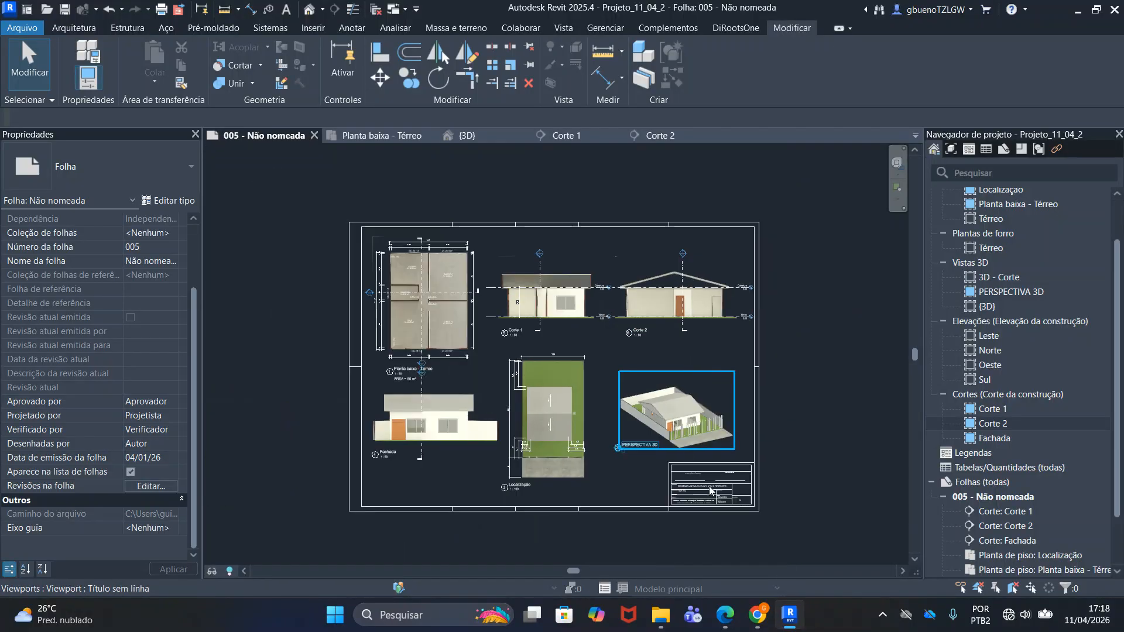
pyautogui.scroll(1, 728, 508)
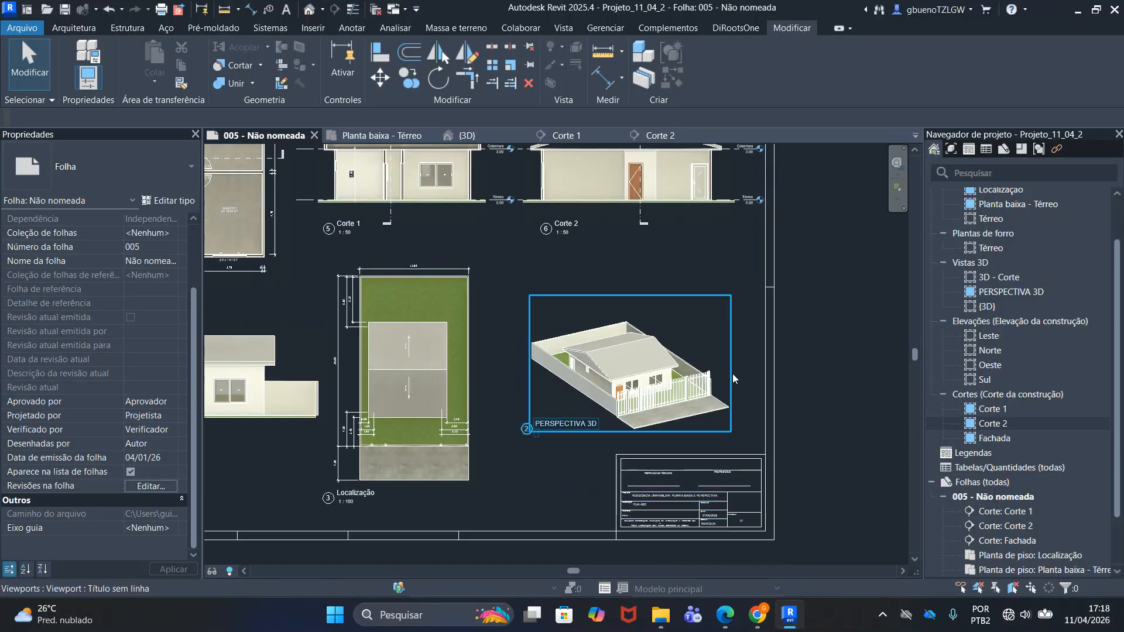
pyautogui.scroll(-1, 673, 381)
pyautogui.scroll(3, 451, 330)
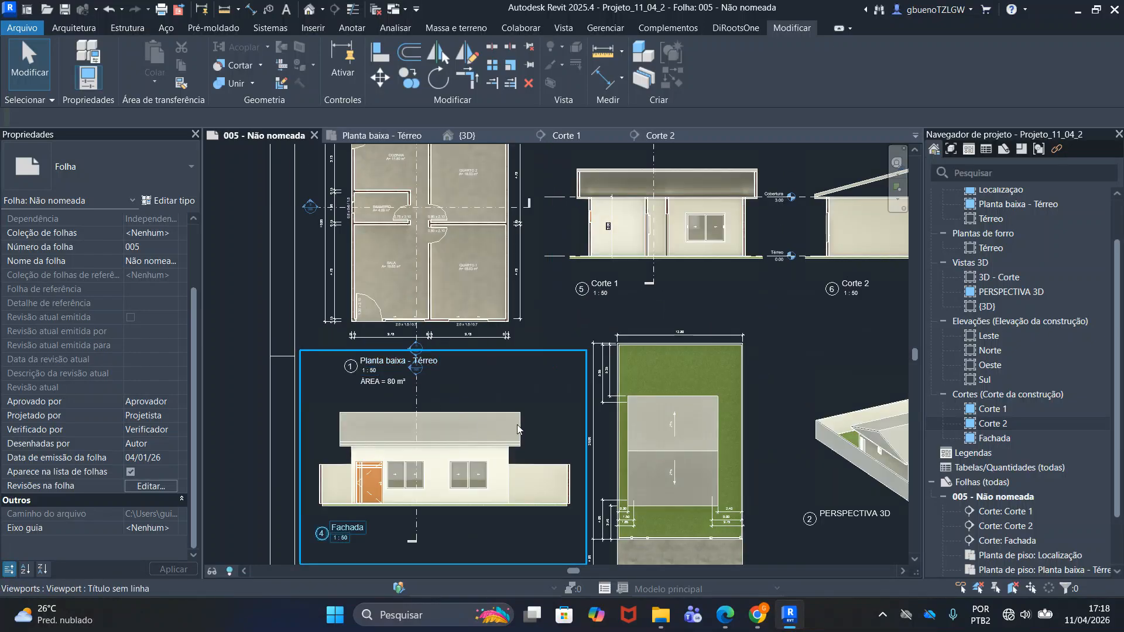
pyautogui.scroll(2, 631, 361)
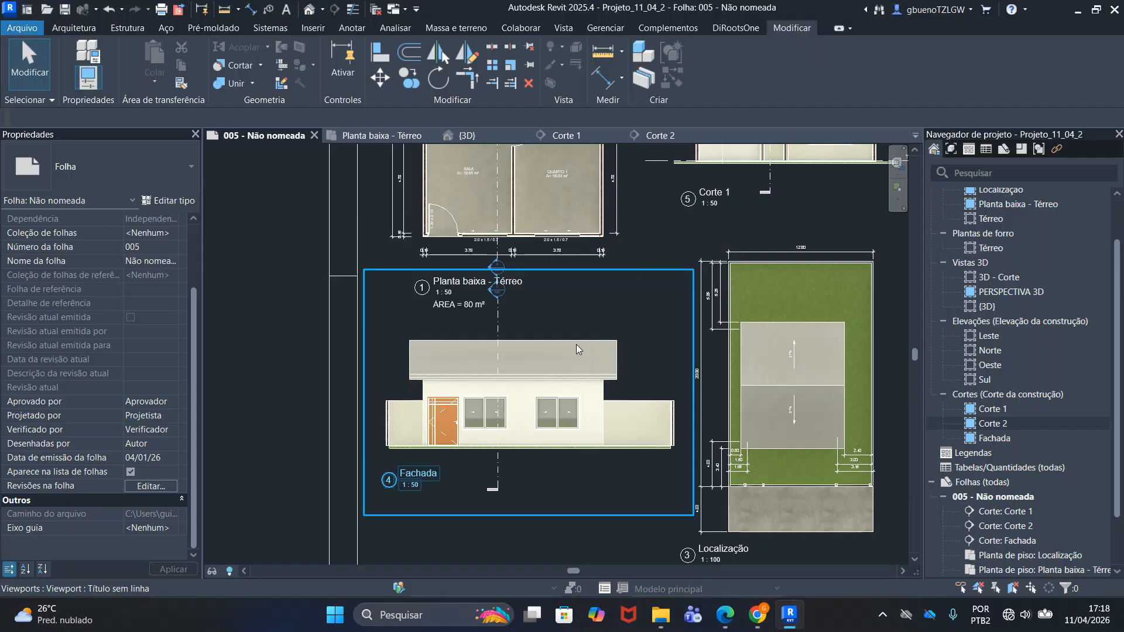
pyautogui.scroll(2, 515, 458)
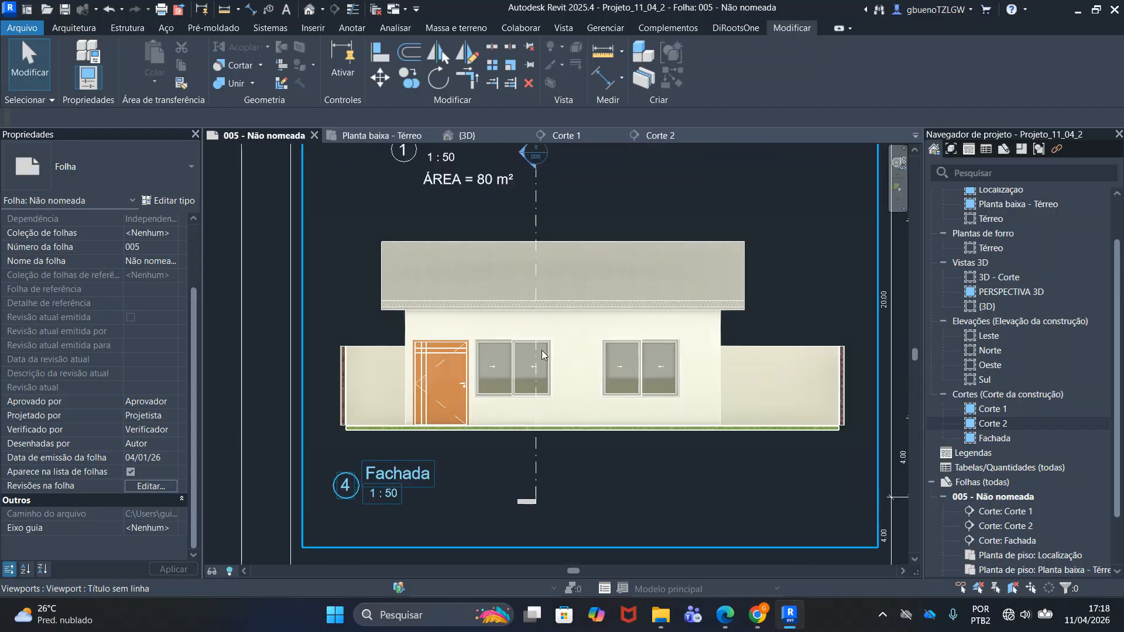
pyautogui.scroll(-1, 542, 354)
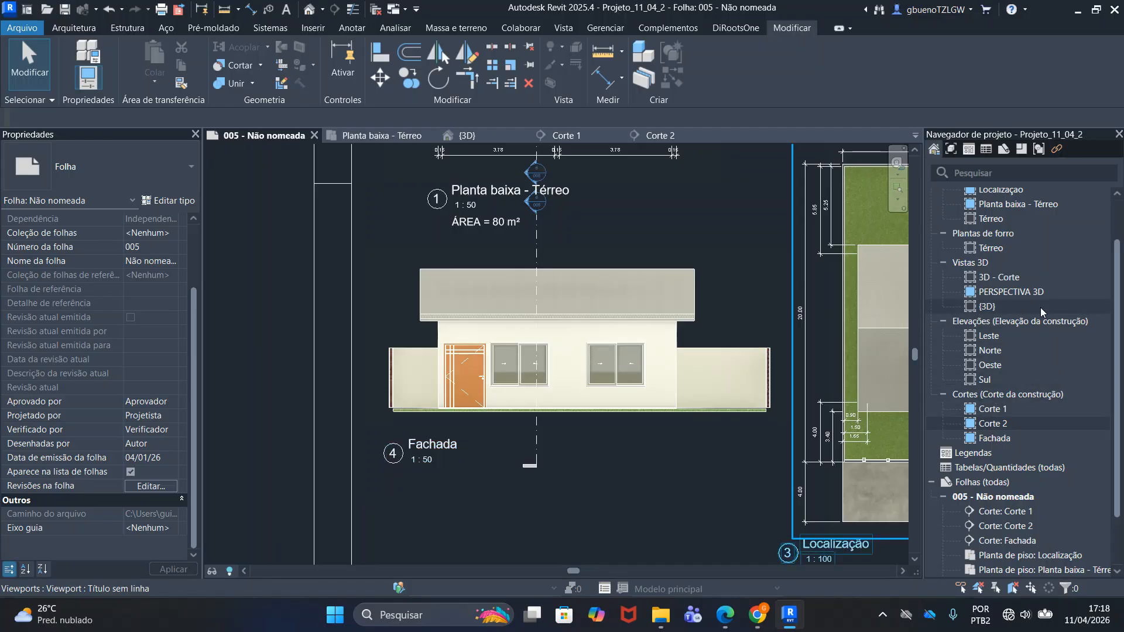
pyautogui.scroll(3, 1022, 246)
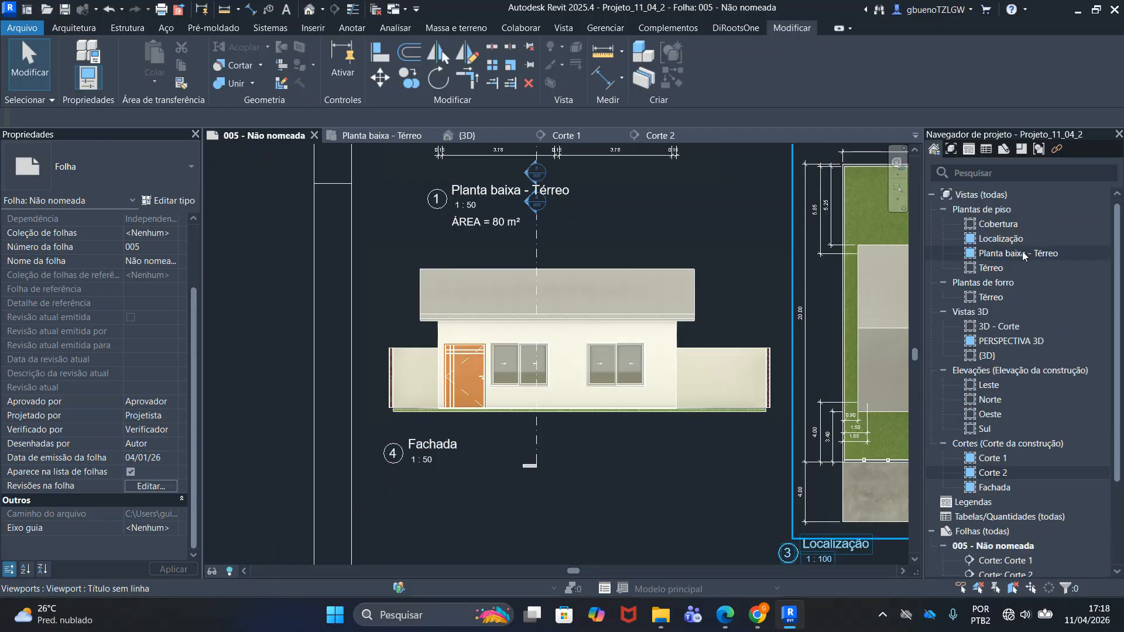
# Hide the Corte 2 section line in the Fachada view, hiding only that element
pyautogui.doubleClick(995, 488)
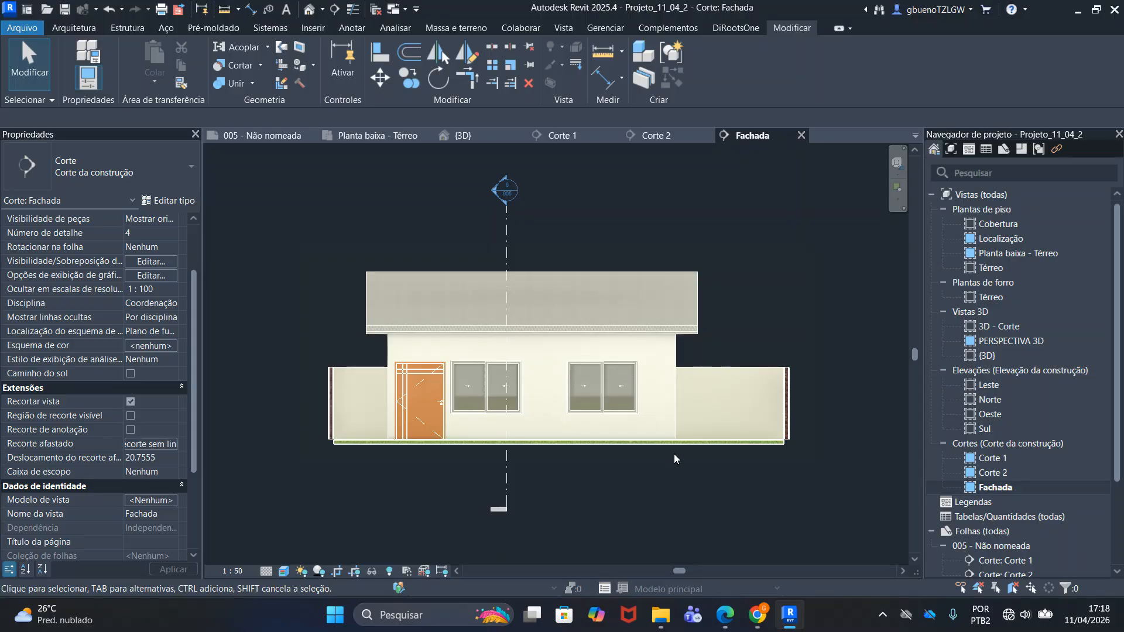
pyautogui.rightClick(508, 245)
pyautogui.moveTo(571, 311)
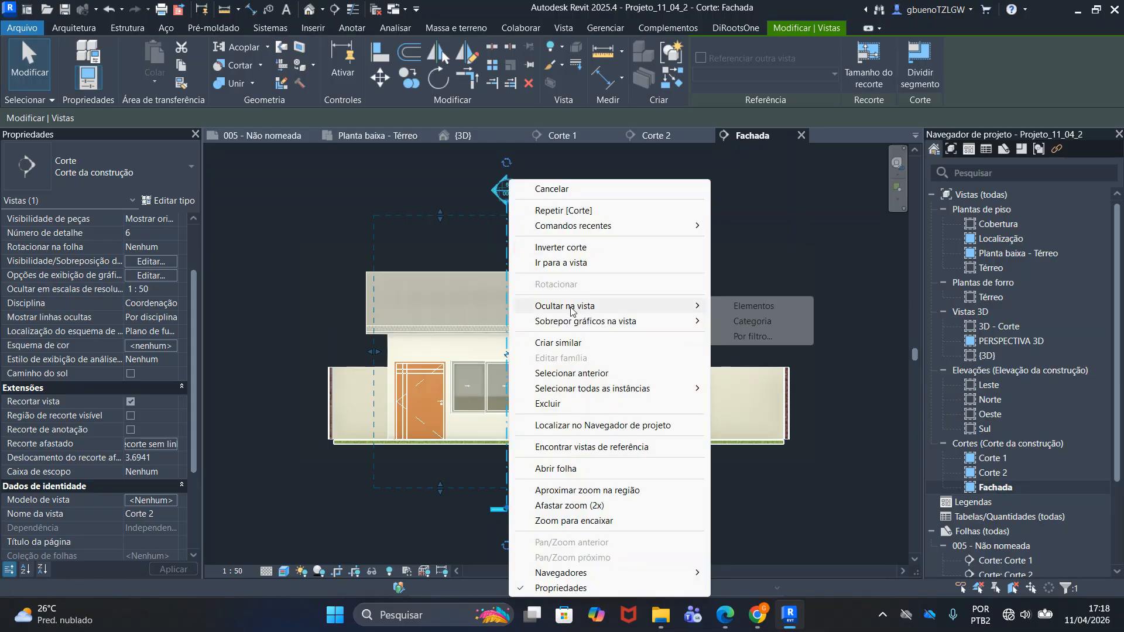
pyautogui.click(754, 306)
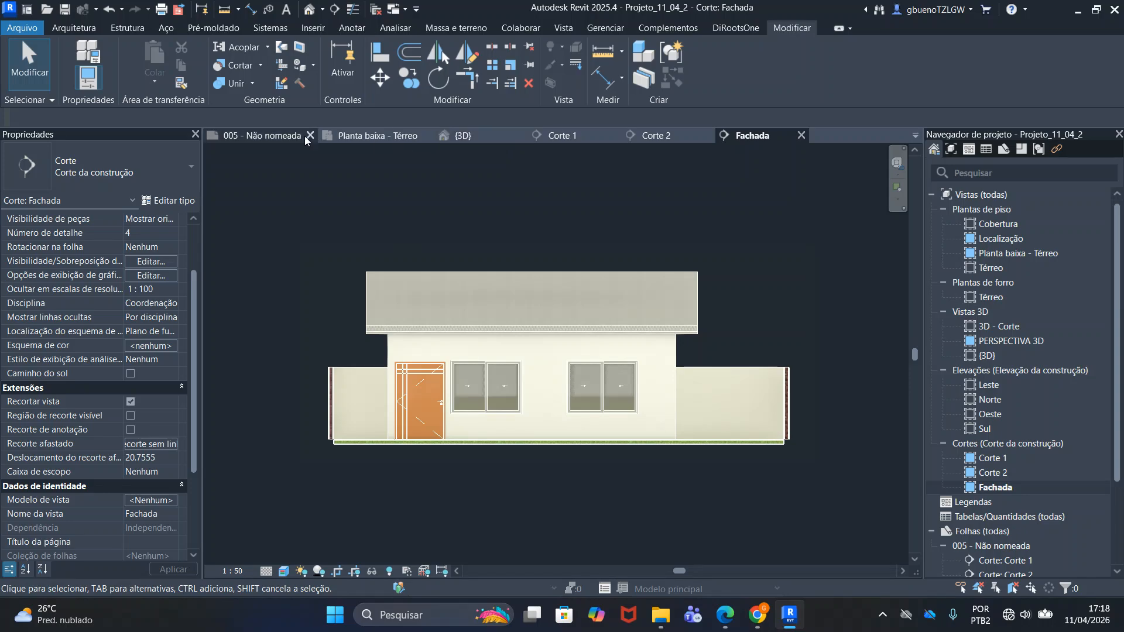
# Return to sheet 005 and examine its overall layout and the Corte 1 and Corte 2 sections
pyautogui.doubleClick(999, 545)
pyautogui.scroll(-3, 726, 513)
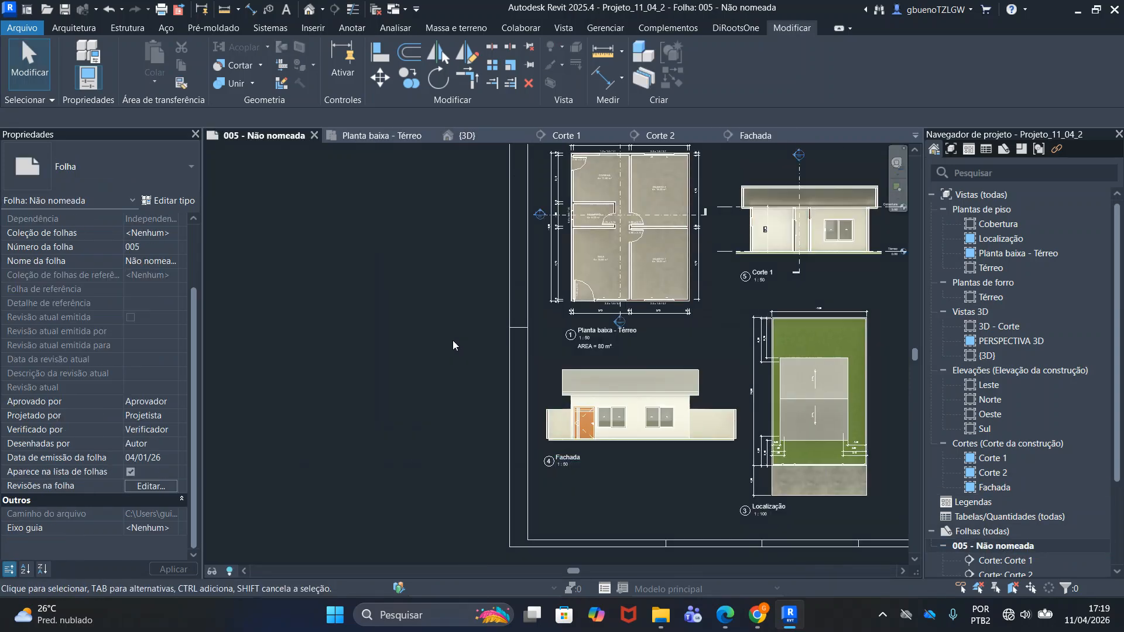
pyautogui.scroll(-3, 572, 338)
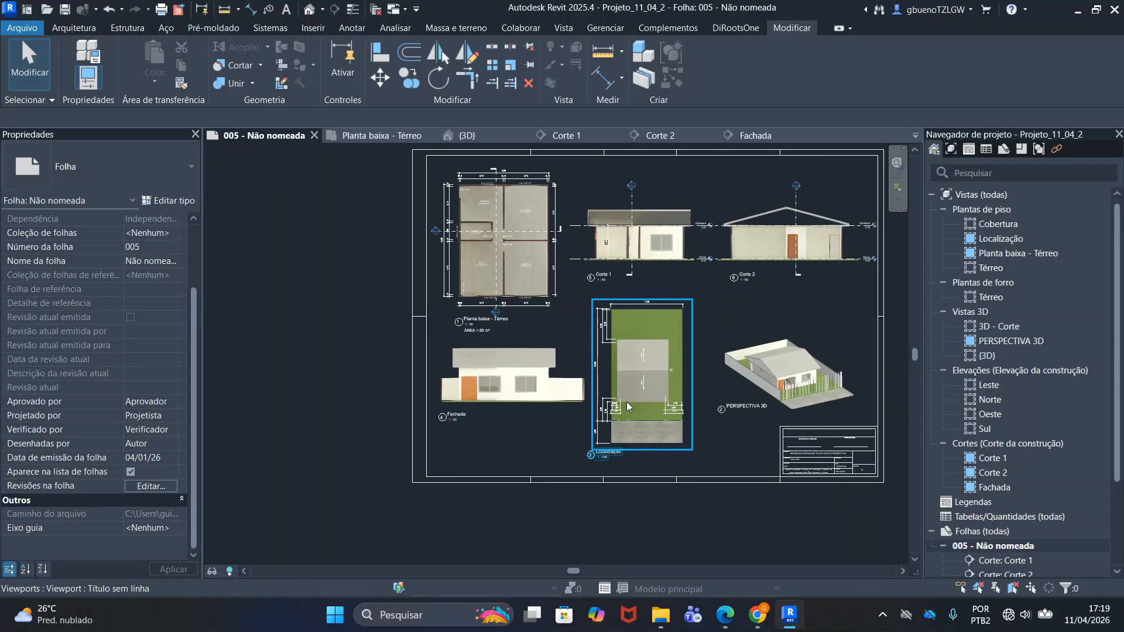
pyautogui.scroll(5, 693, 333)
pyautogui.scroll(-2, 693, 329)
pyautogui.moveTo(824, 265); pyautogui.dragTo(595, 339, button='middle')
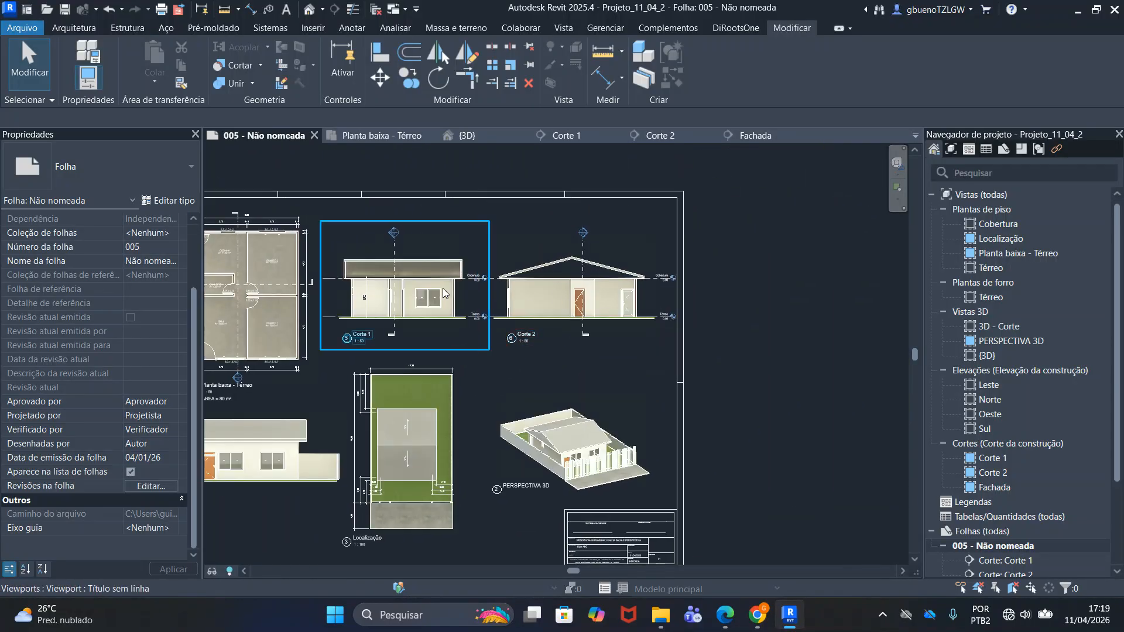
pyautogui.scroll(5, 383, 295)
pyautogui.scroll(-3, 350, 304)
pyautogui.scroll(-2, 647, 288)
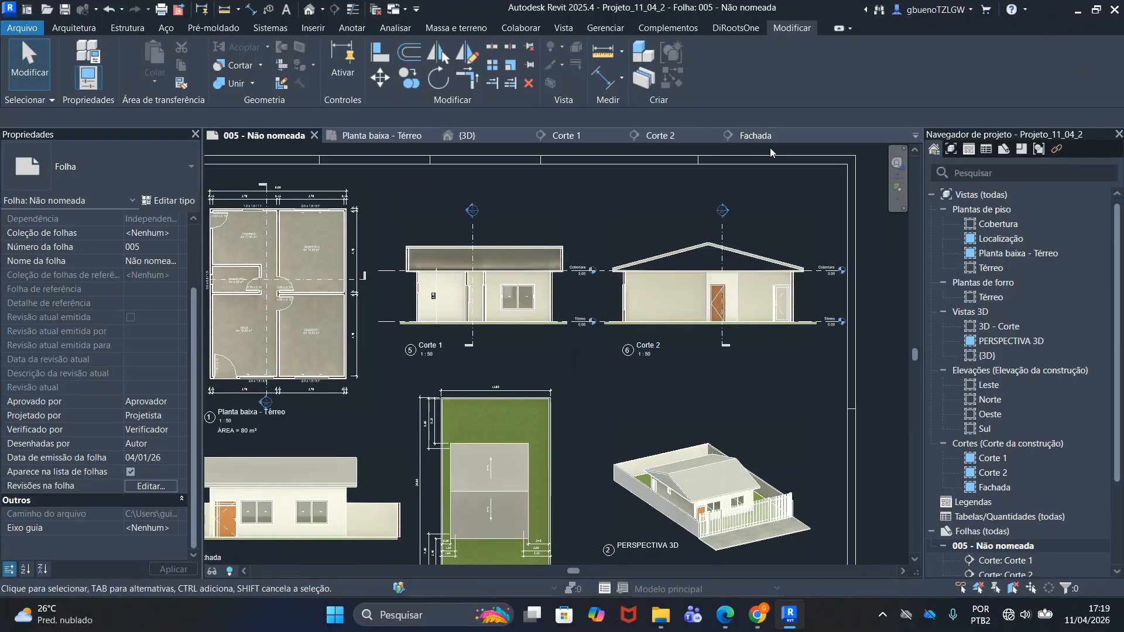
# Add an aligned vertical dimension between the Térreo and Cobertura levels in the Corte 2 view, placed beside the interior door
pyautogui.click(656, 136)
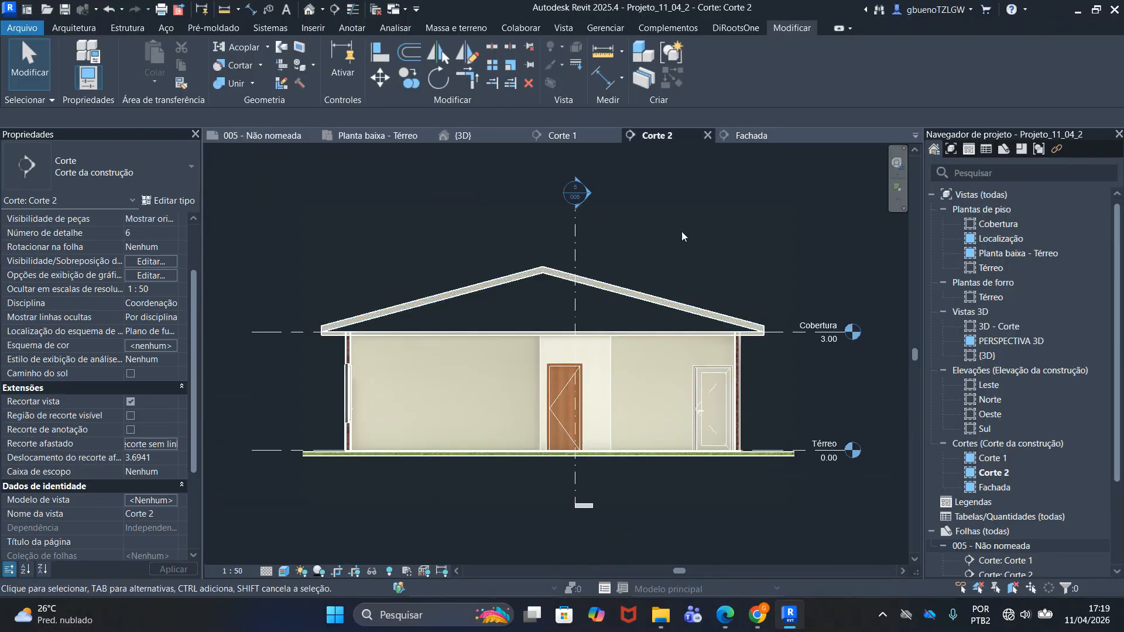
pyautogui.click(250, 9)
pyautogui.scroll(2, 405, 437)
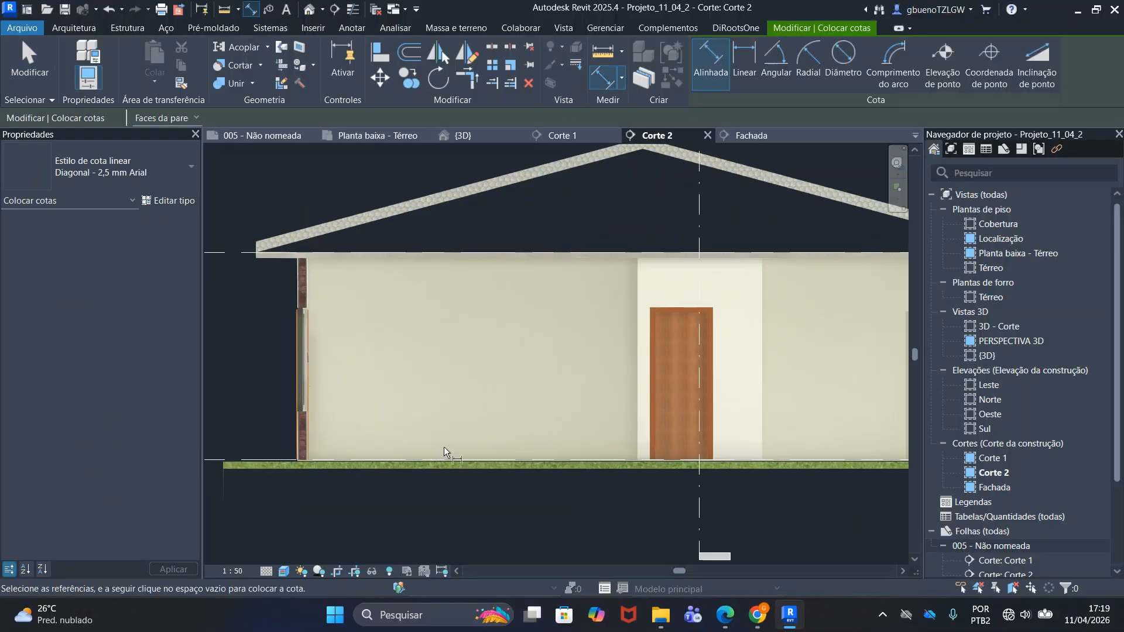
pyautogui.scroll(2, 406, 459)
pyautogui.moveTo(406, 459); pyautogui.dragTo(598, 445, button='middle')
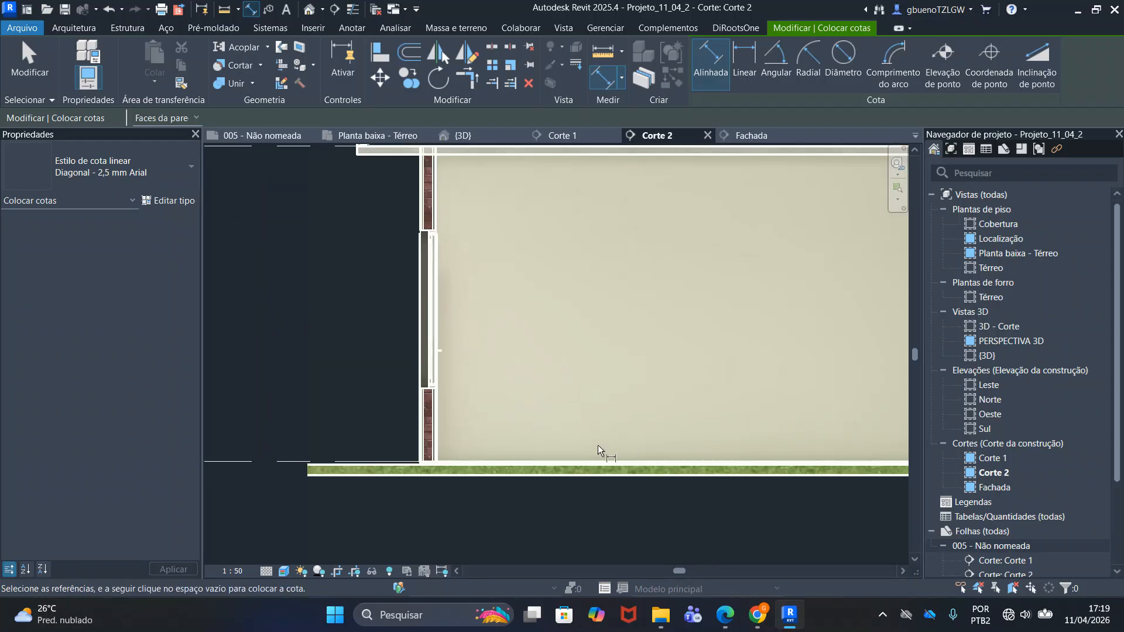
pyautogui.click(538, 459)
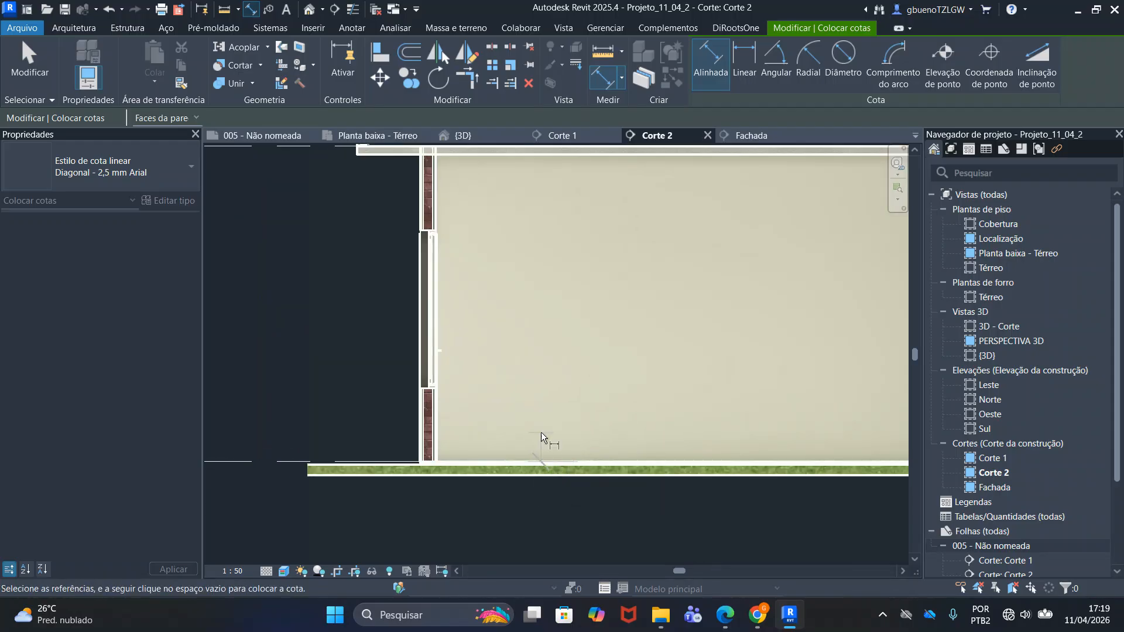
pyautogui.scroll(-3, 539, 454)
pyautogui.click(410, 225)
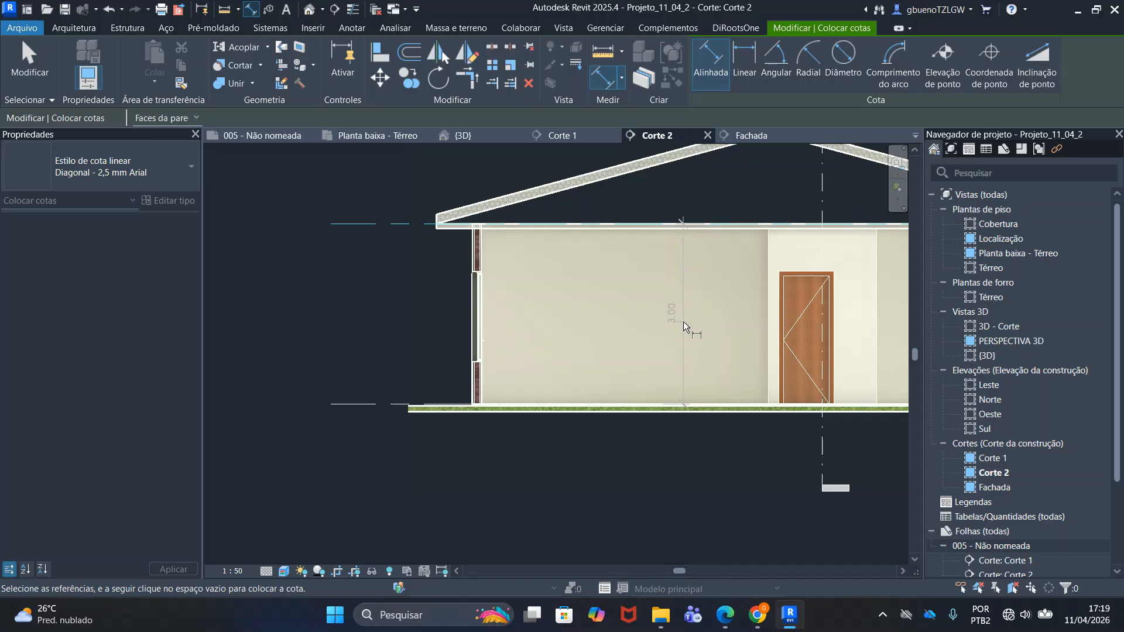
pyautogui.click(673, 325)
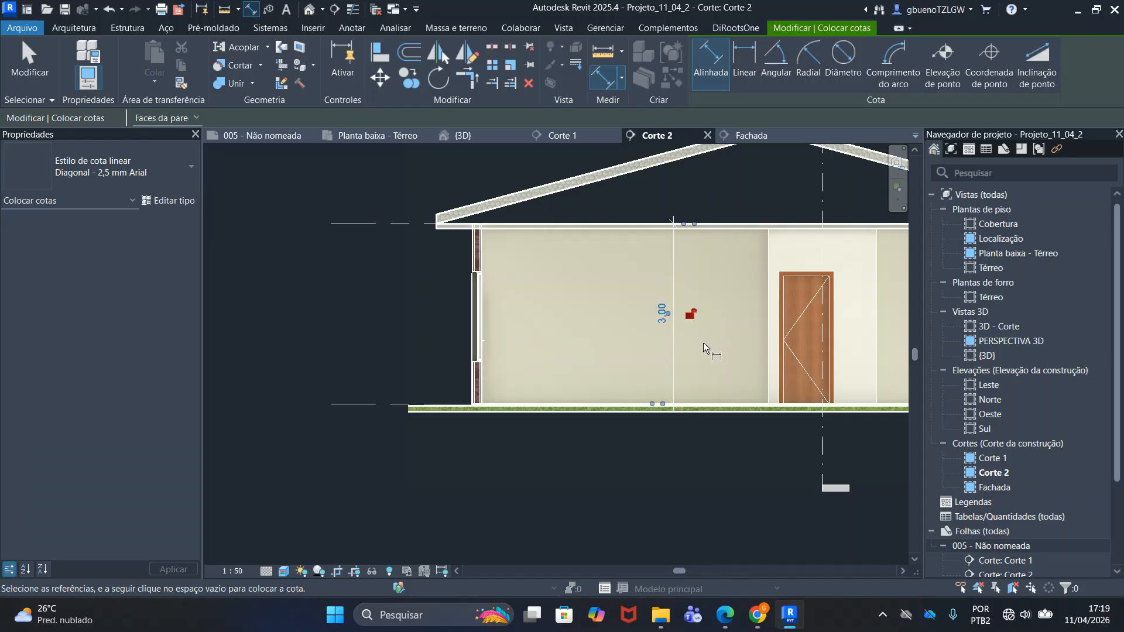
pyautogui.press('Escape')
pyautogui.press('Escape')
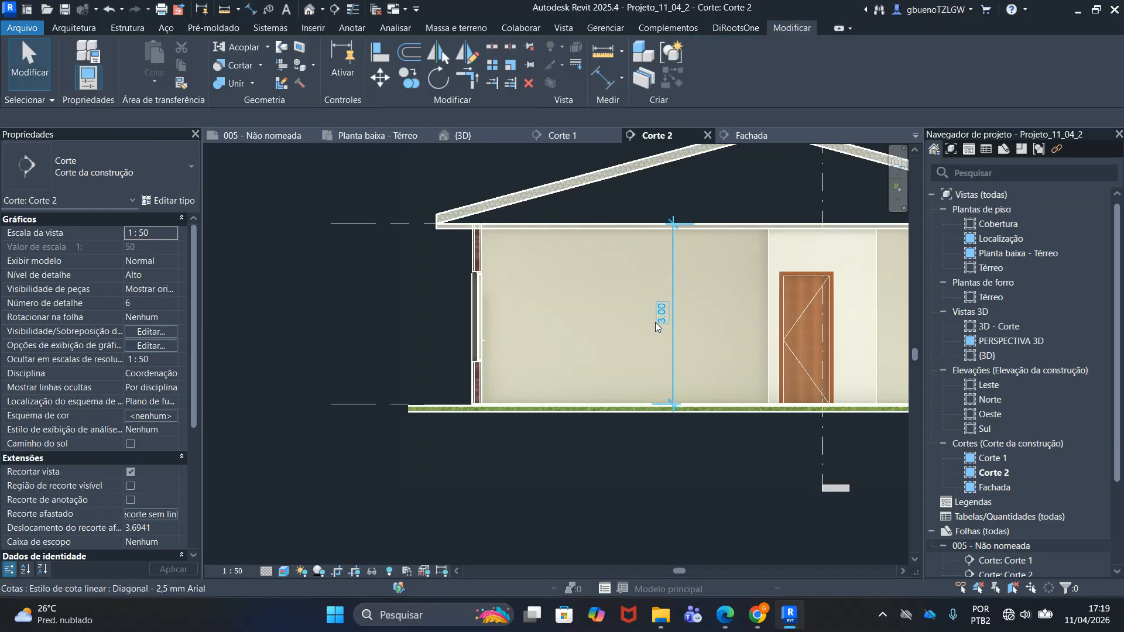
# Change the type of the floor-to-roof dimension in Corte 2 to Diagonal - 2,5 mm Arial - Texto Preto
pyautogui.click(673, 283)
pyautogui.click(147, 155)
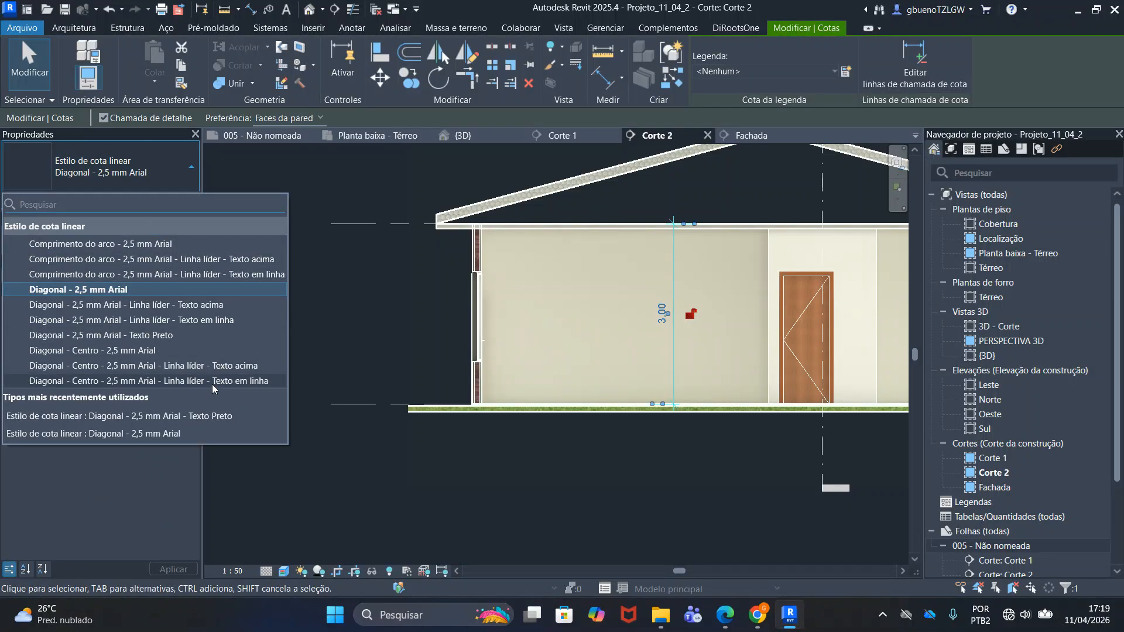
pyautogui.click(160, 339)
pyautogui.press('Escape')
pyautogui.scroll(-3, 591, 371)
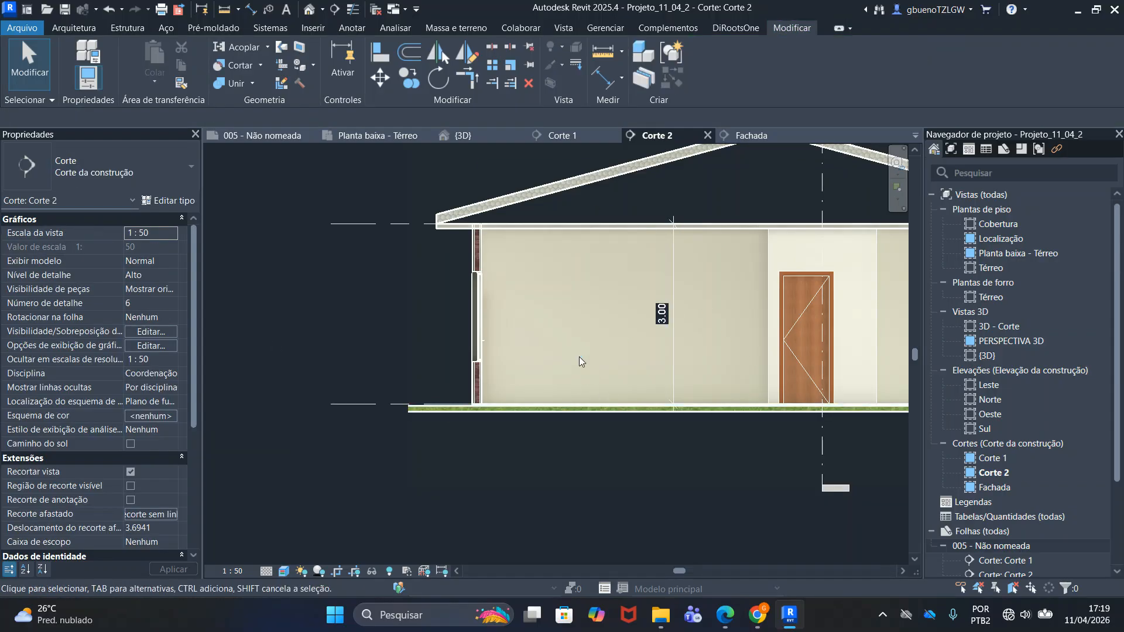
pyautogui.scroll(2, 697, 409)
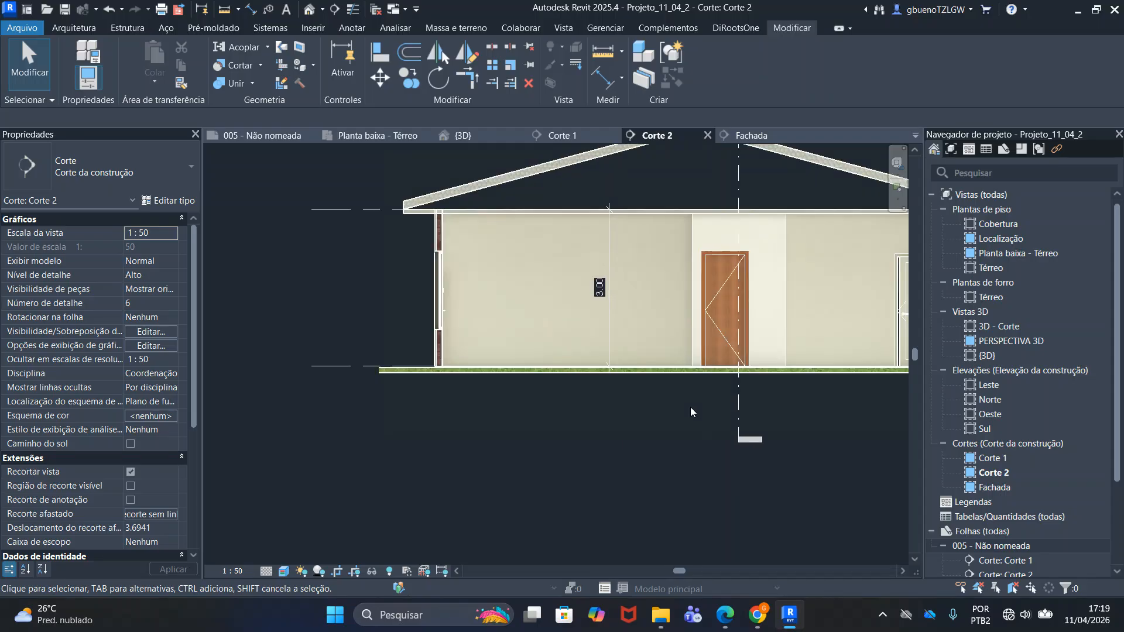
pyautogui.scroll(-3, 644, 453)
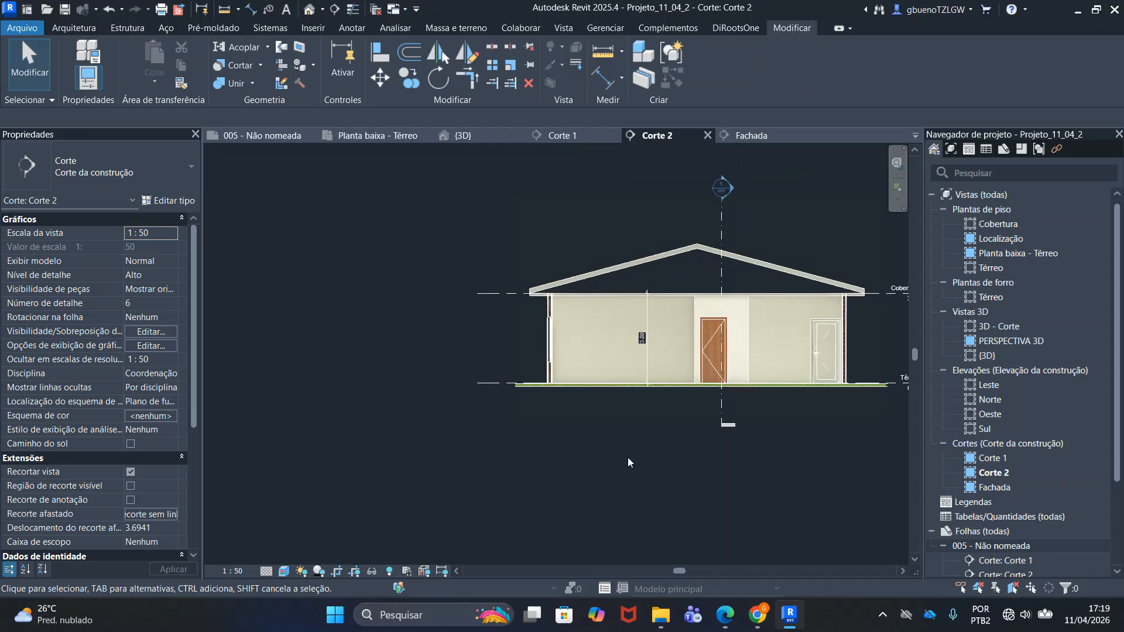
pyautogui.scroll(-2, 628, 458)
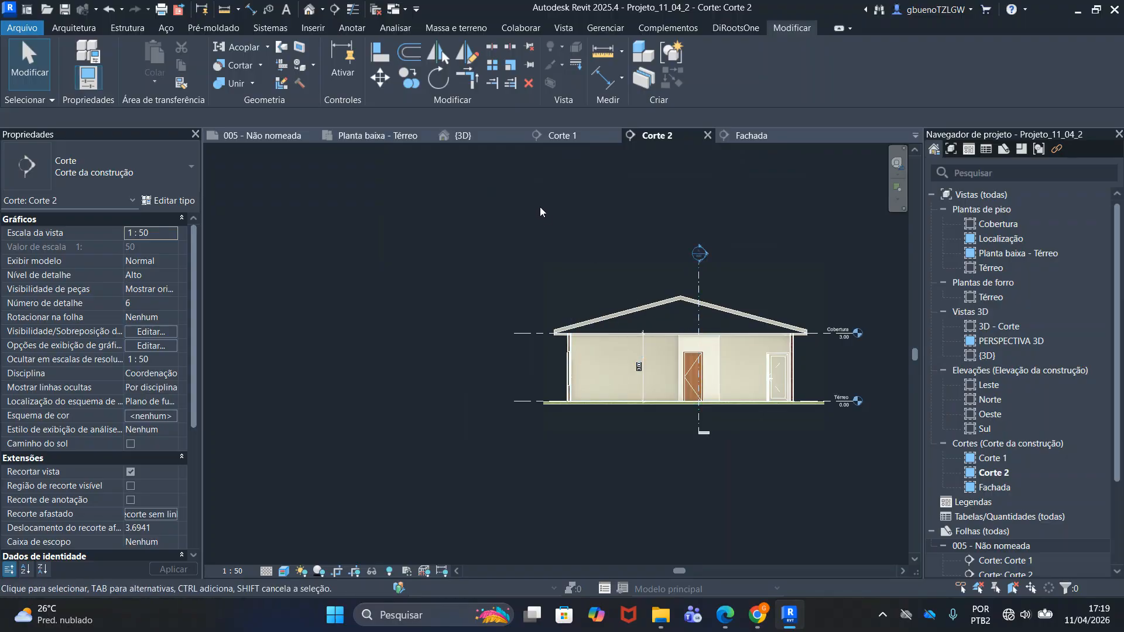
# On sheet 005, add the text NOME DO PROJETISTA in the title block's empty row above RESPONSÁVEL TÉCNICO
pyautogui.click(262, 137)
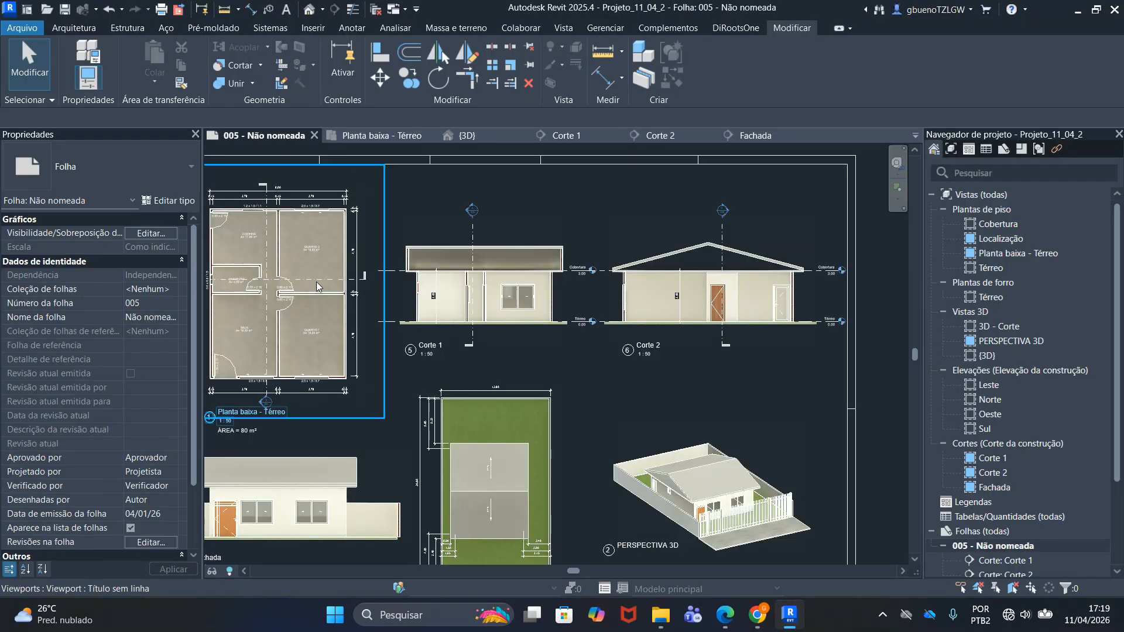
pyautogui.moveTo(495, 357); pyautogui.dragTo(637, 352, button='middle')
pyautogui.moveTo(709, 358); pyautogui.dragTo(648, 350, button='middle')
pyautogui.moveTo(727, 422); pyautogui.dragTo(670, 269, button='middle')
pyautogui.scroll(5, 670, 269)
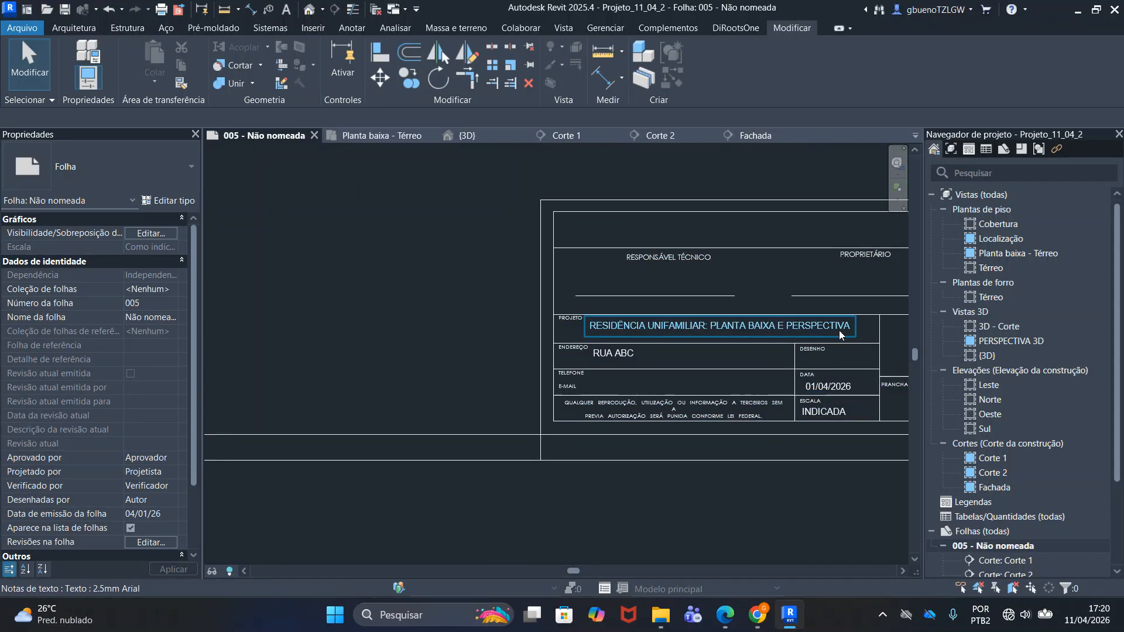
pyautogui.moveTo(787, 302); pyautogui.dragTo(722, 352, button='middle')
pyautogui.scroll(1, 721, 350)
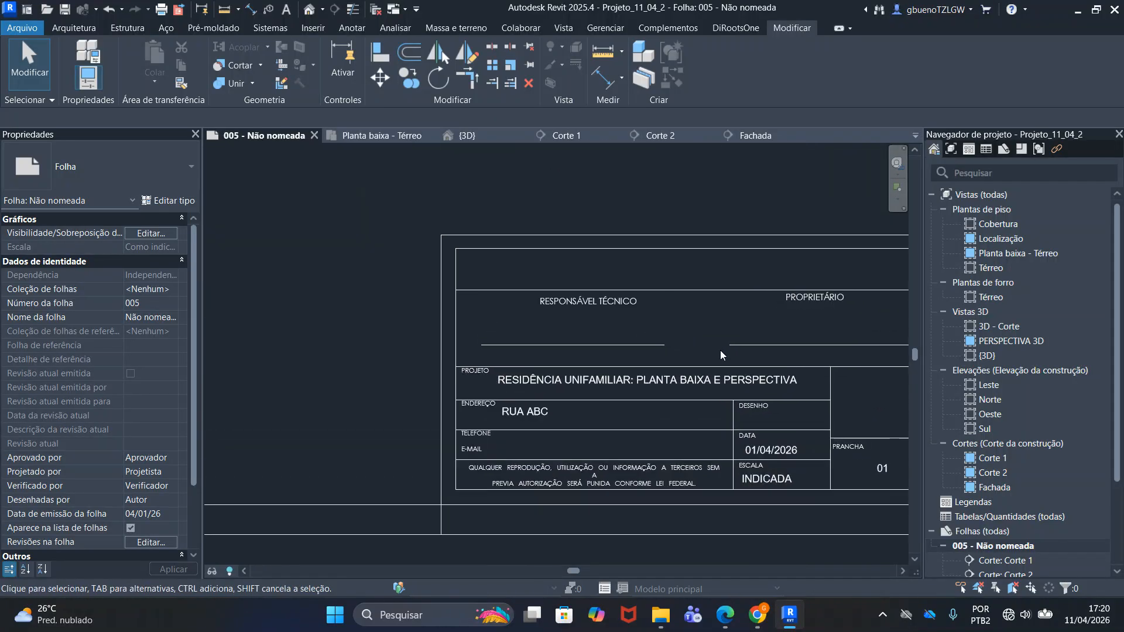
pyautogui.click(287, 9)
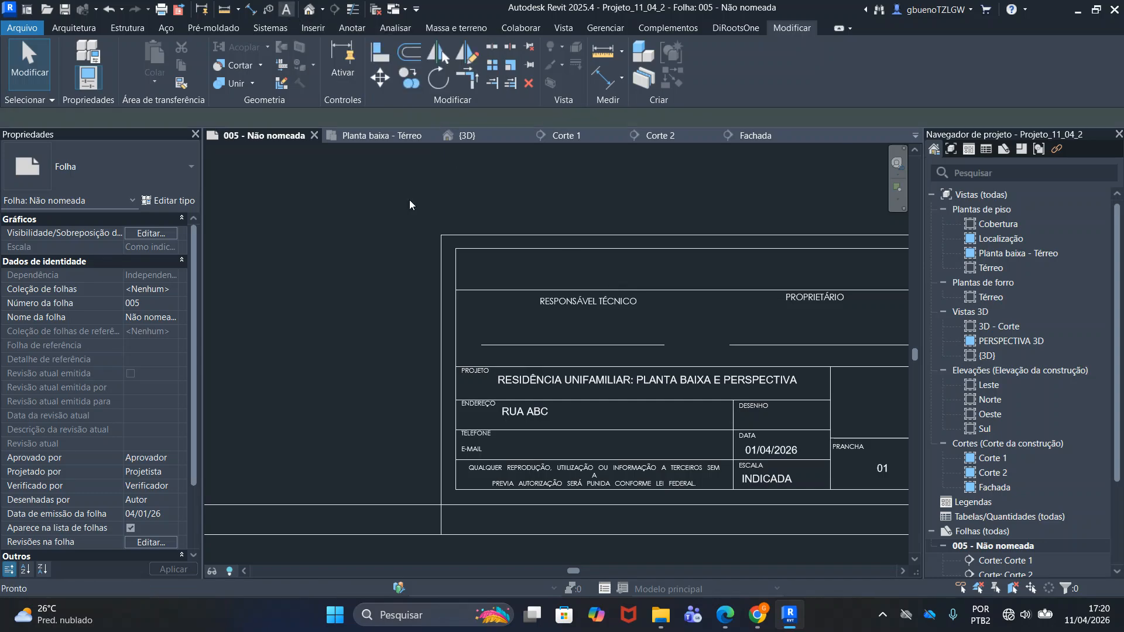
pyautogui.click(526, 278)
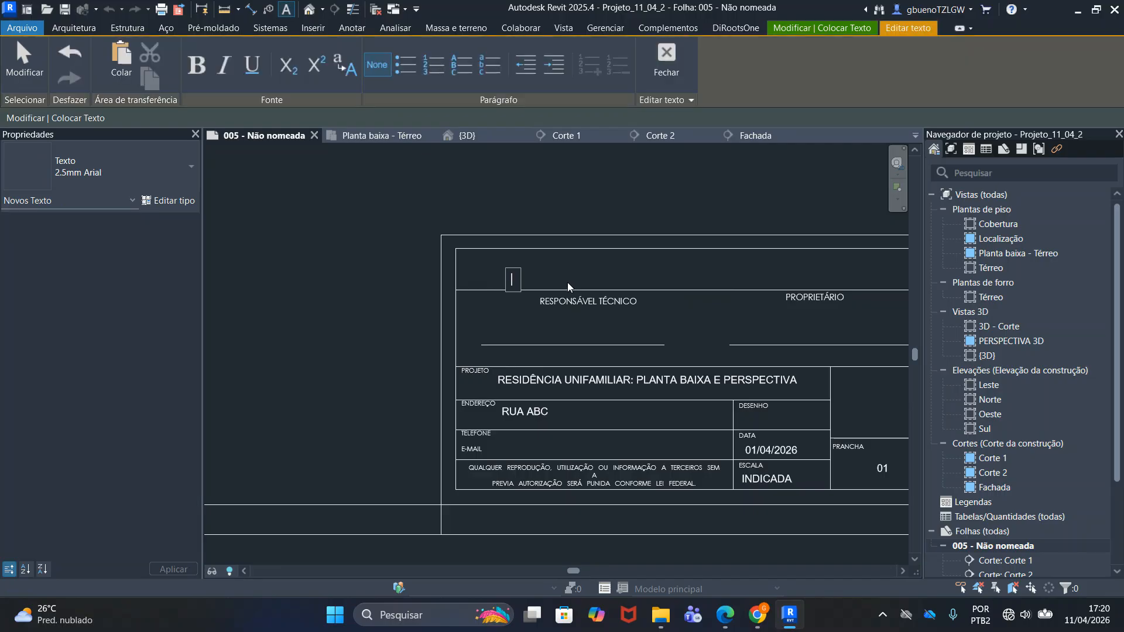
pyautogui.write('NOME DO PRO')
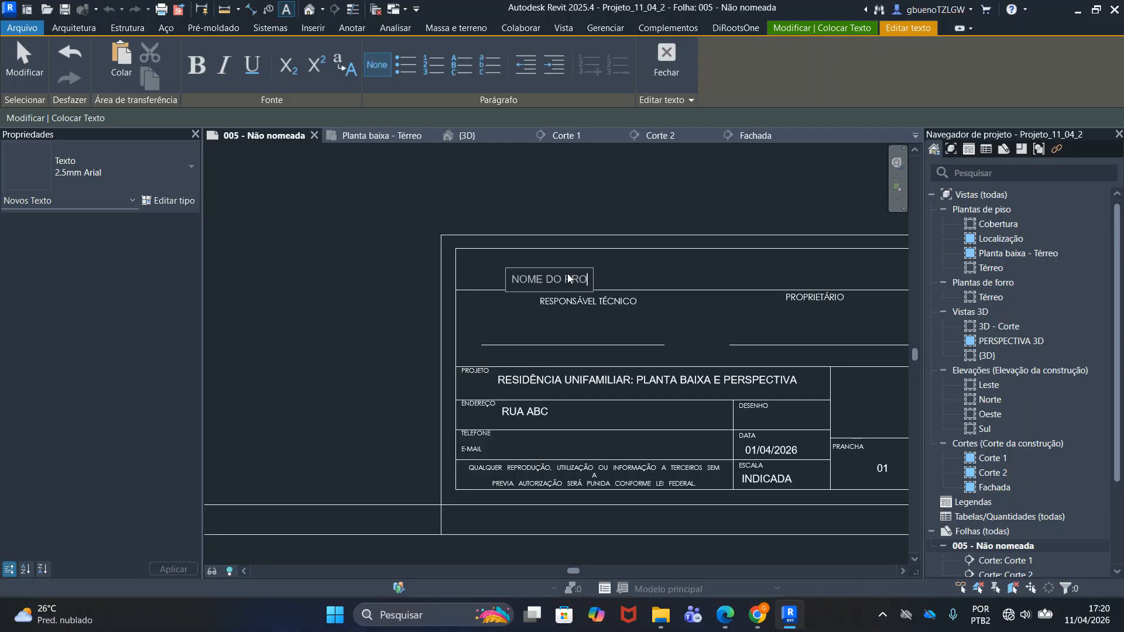
pyautogui.write('JETISTA')
pyautogui.click(859, 332)
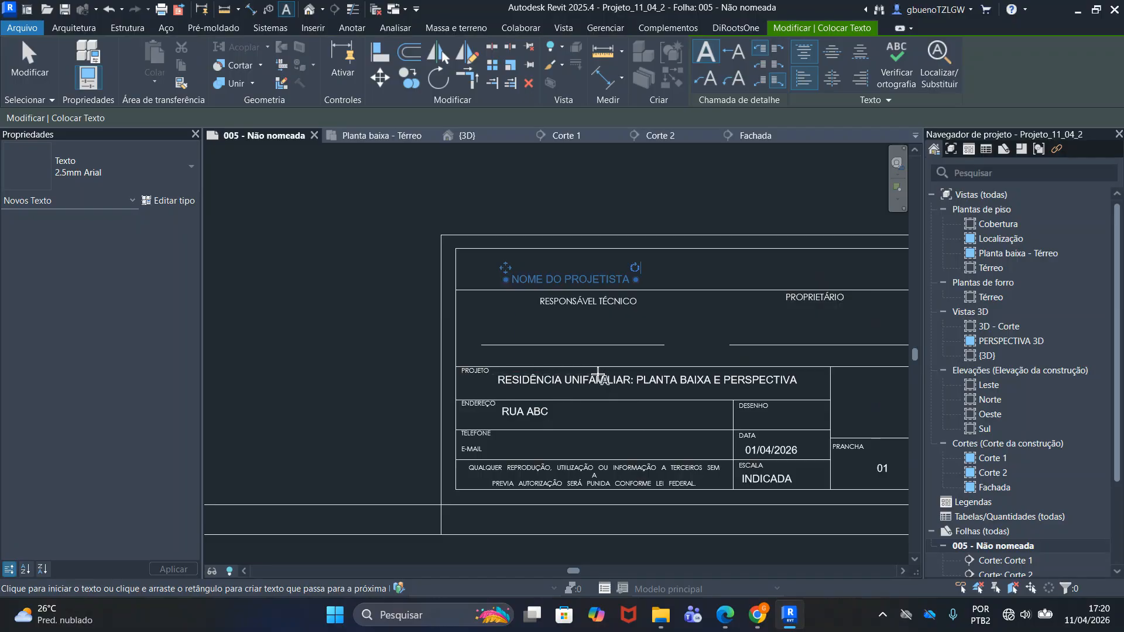
pyautogui.press('Escape')
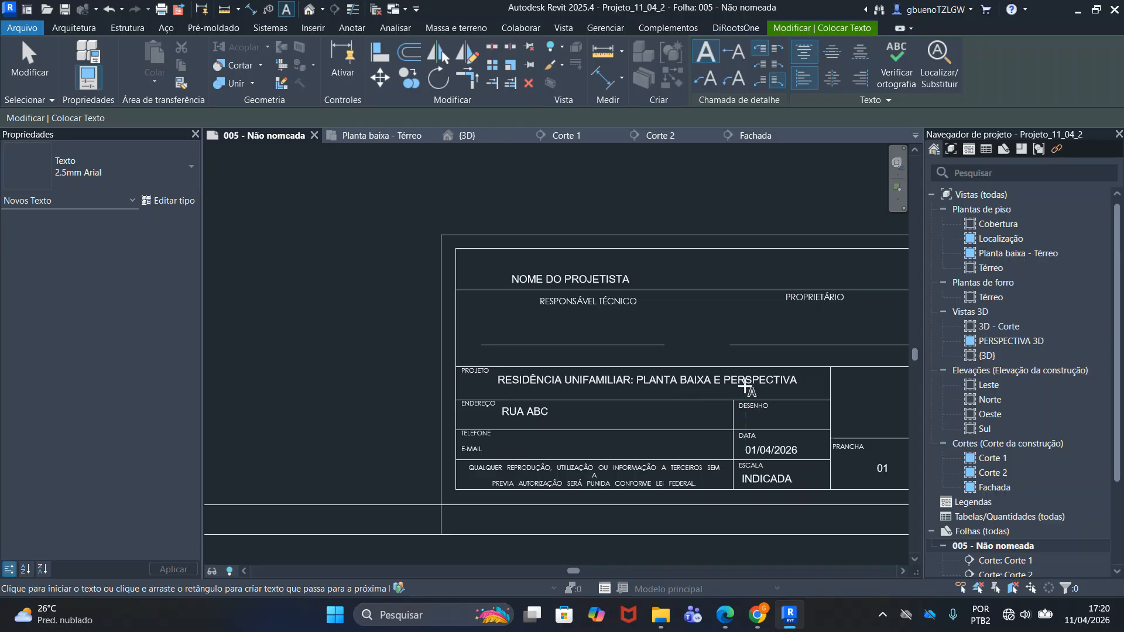
pyautogui.press('Escape')
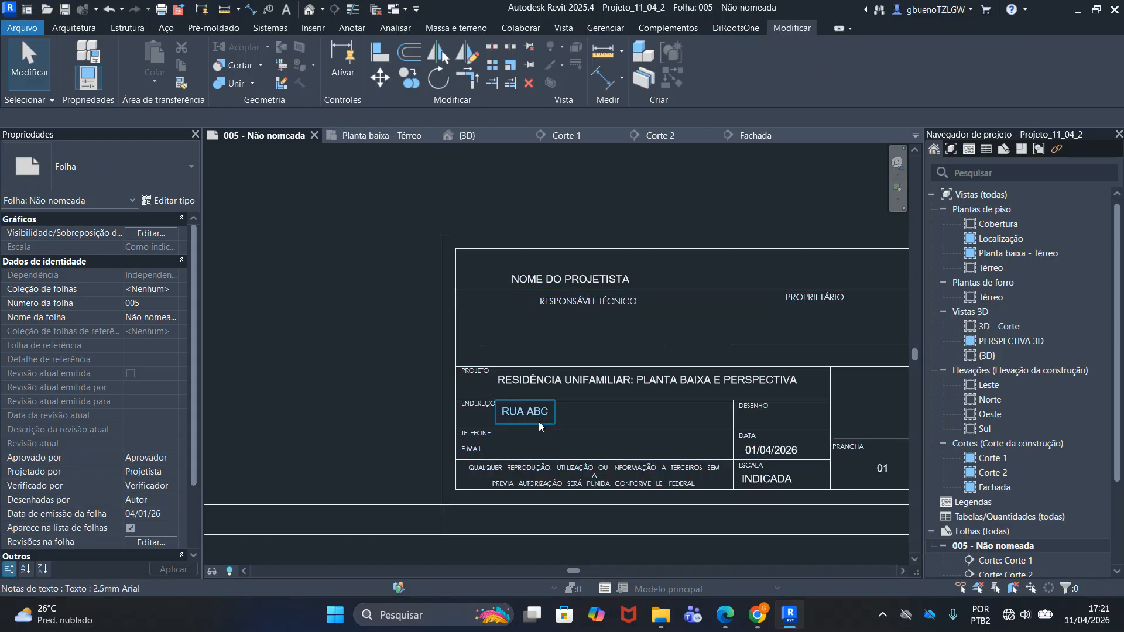
# Examine the title block's fields, including RESPONSÁVEL TÉCNICO, PROJETO, ENDEREÇO, TELEFONE and E-MAIL
pyautogui.scroll(5, 539, 424)
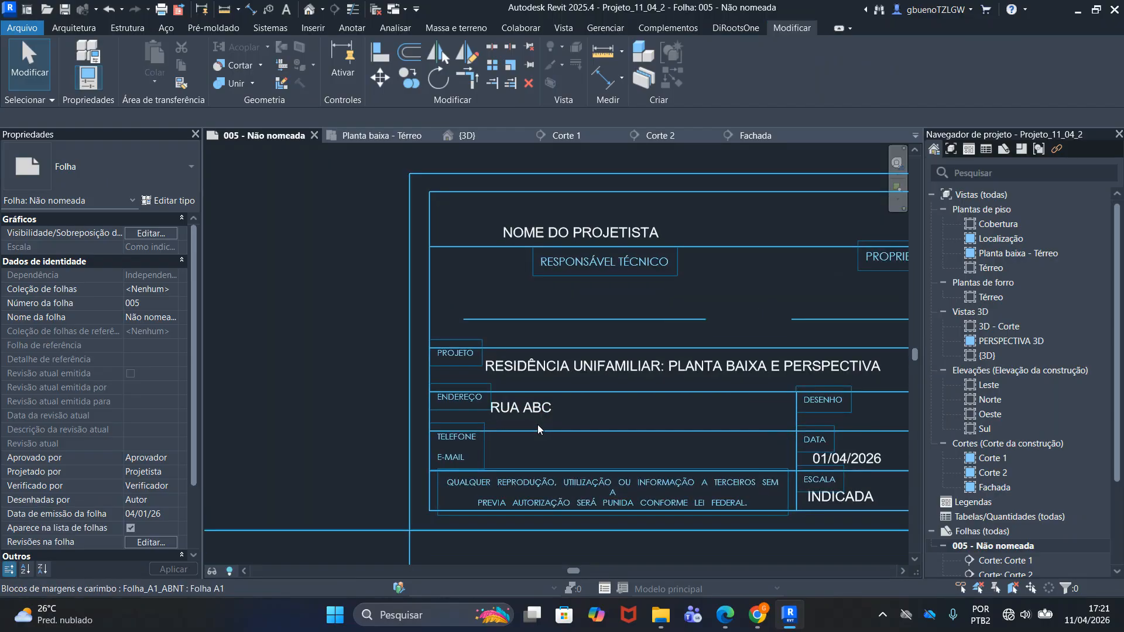
pyautogui.scroll(1, 567, 461)
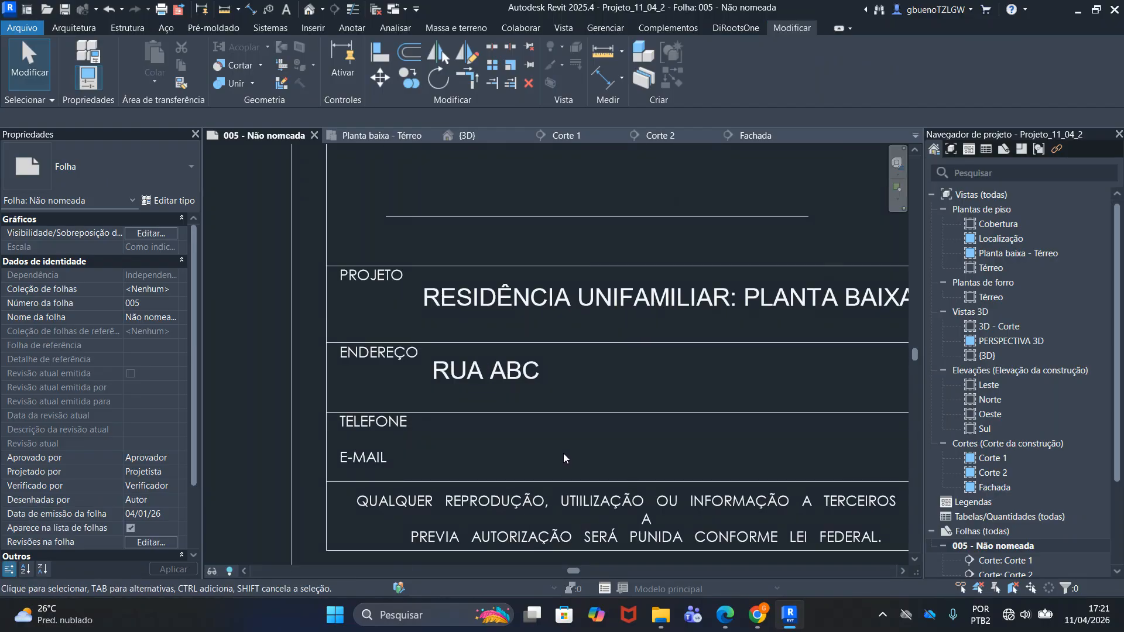
pyautogui.scroll(3, 401, 452)
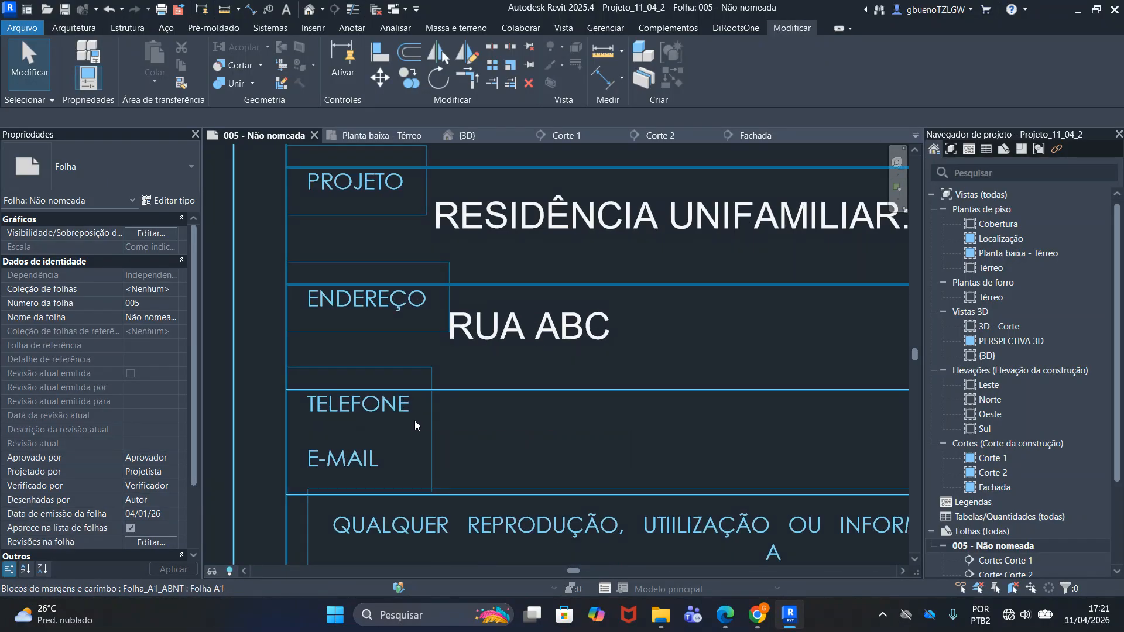
pyautogui.scroll(1, 413, 420)
pyautogui.scroll(-1, 414, 420)
pyautogui.scroll(-5, 437, 464)
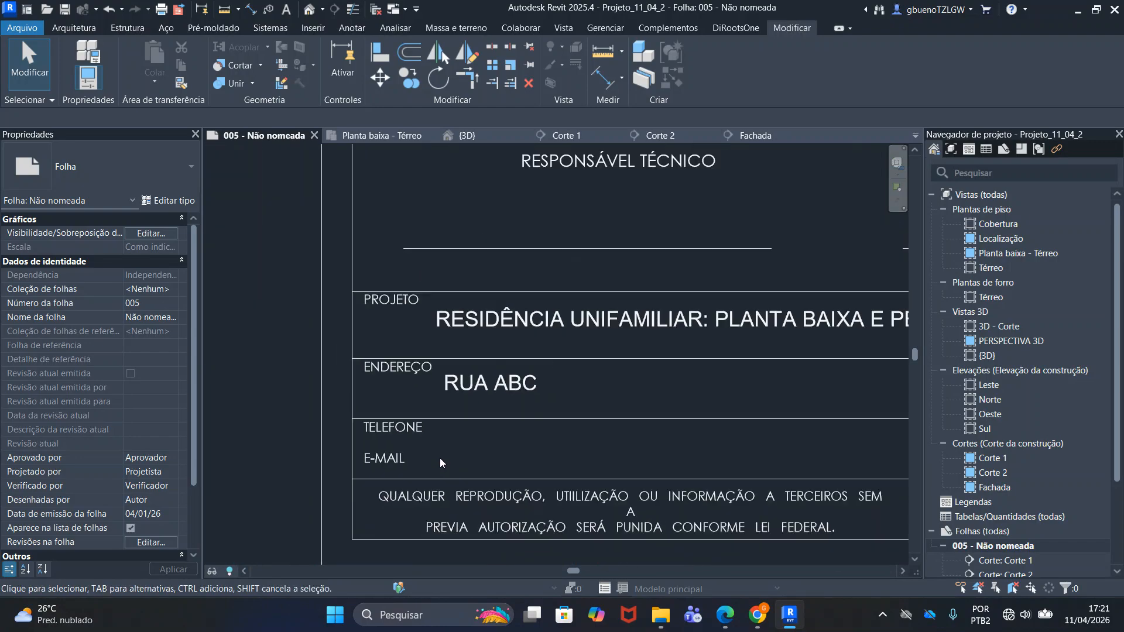
pyautogui.moveTo(515, 326); pyautogui.dragTo(514, 350, button='middle')
pyautogui.scroll(4, 522, 284)
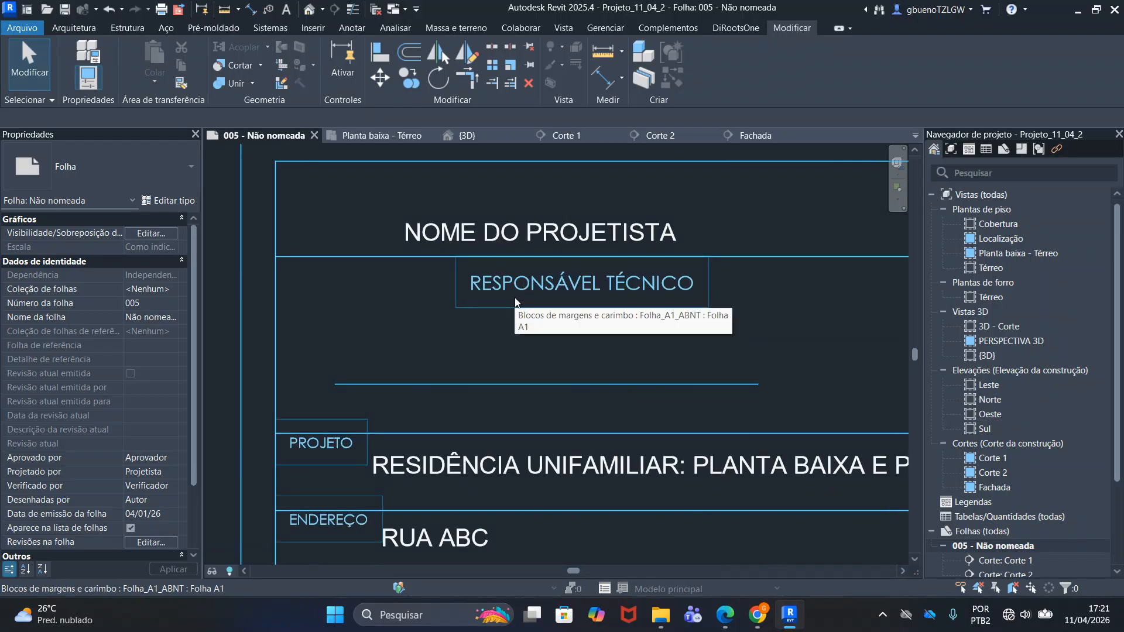
pyautogui.scroll(-3, 514, 300)
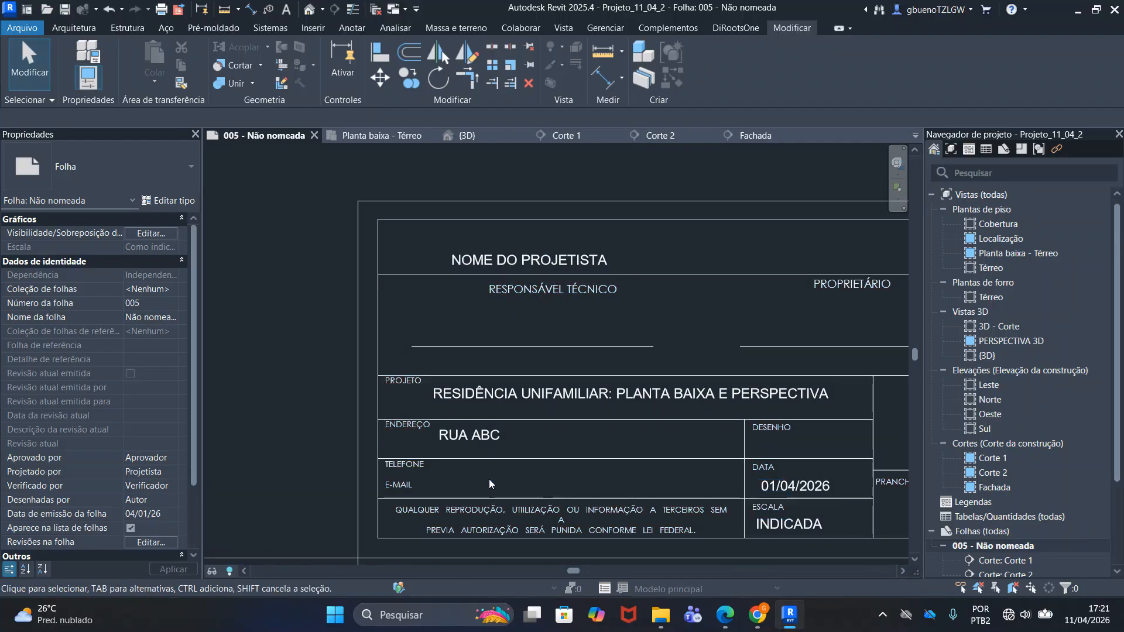
pyautogui.scroll(4, 463, 402)
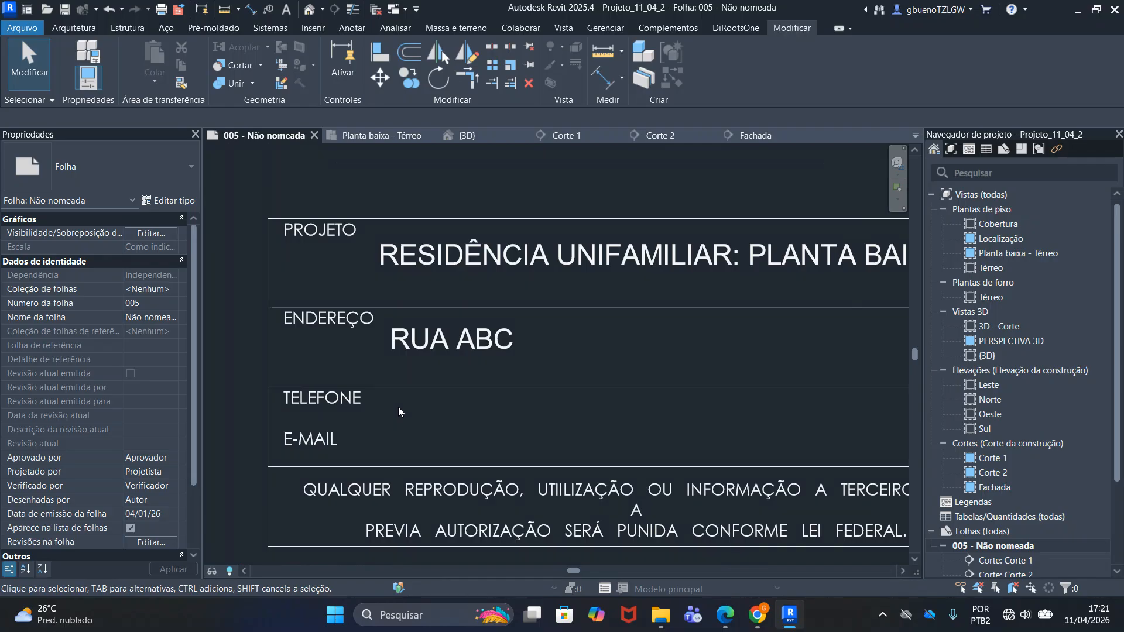
# Change the title block's DATA field to 11/04/2026
pyautogui.scroll(-2, 399, 409)
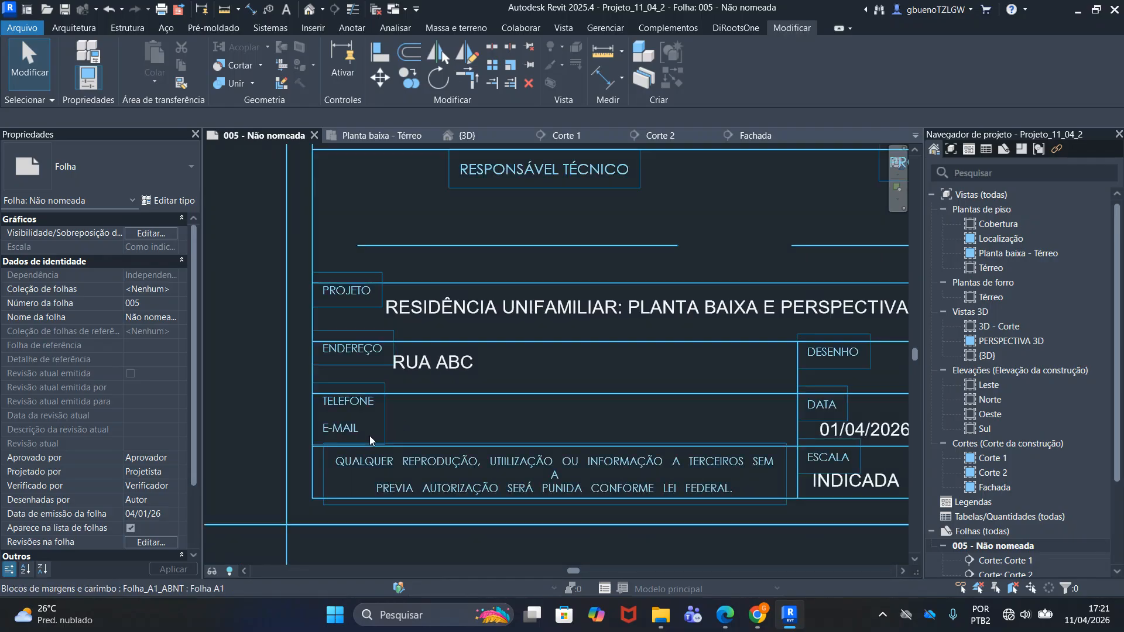
pyautogui.scroll(2, 381, 437)
pyautogui.scroll(-4, 382, 437)
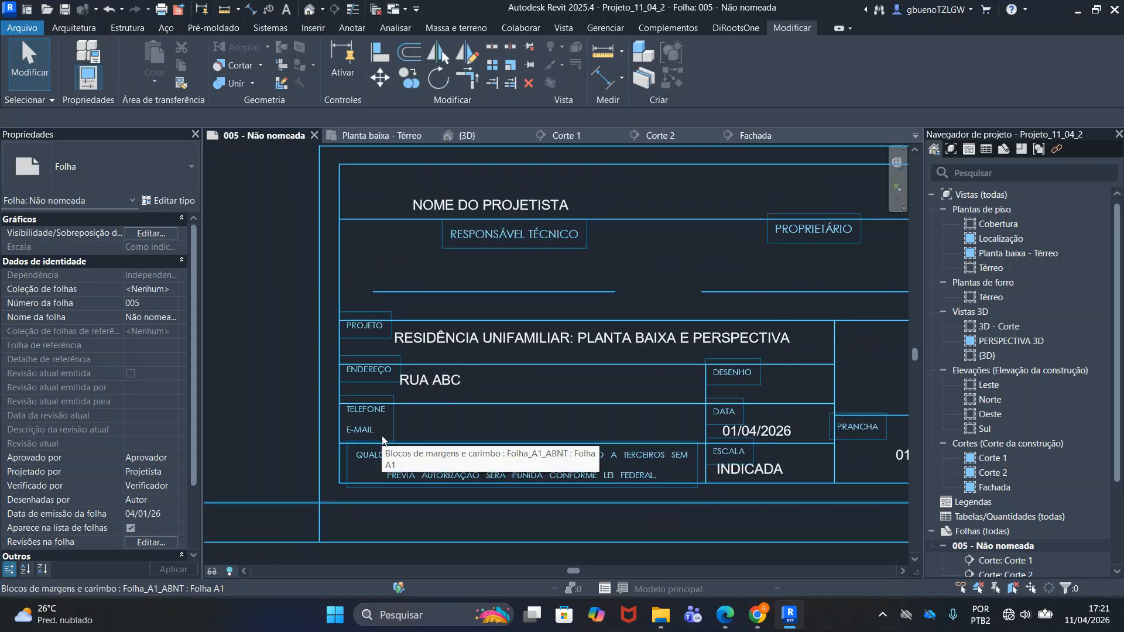
pyautogui.scroll(2, 753, 432)
pyautogui.click(738, 434)
pyautogui.click(737, 434)
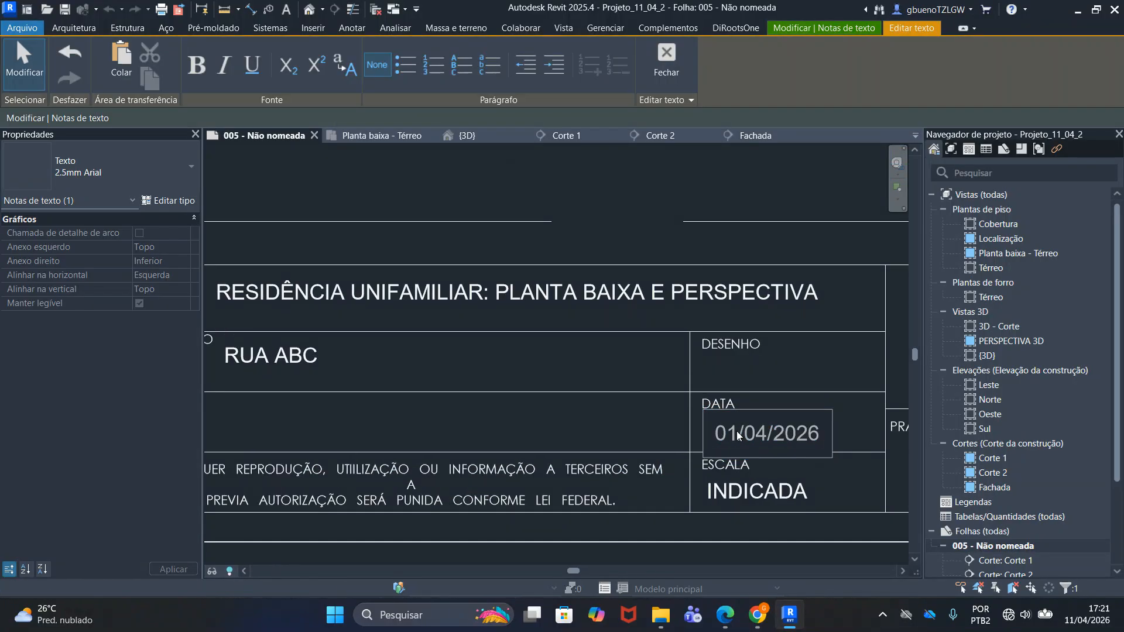
pyautogui.press('BackSpace')
pyautogui.press('BackSpace')
pyautogui.write('11')
pyautogui.click(610, 389)
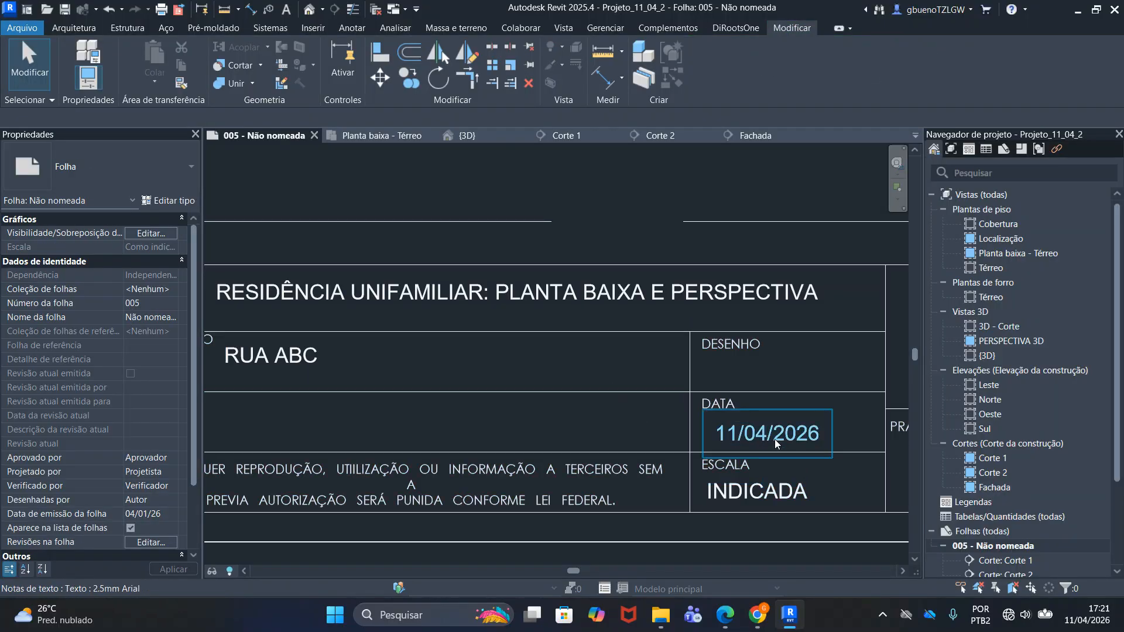
# Examine the title block's DESENHO, ESCALA, PRANCHA and PROPRIETÁRIO fields
pyautogui.moveTo(791, 490); pyautogui.dragTo(615, 490, button='middle')
pyautogui.scroll(-4, 730, 492)
pyautogui.scroll(3, 784, 478)
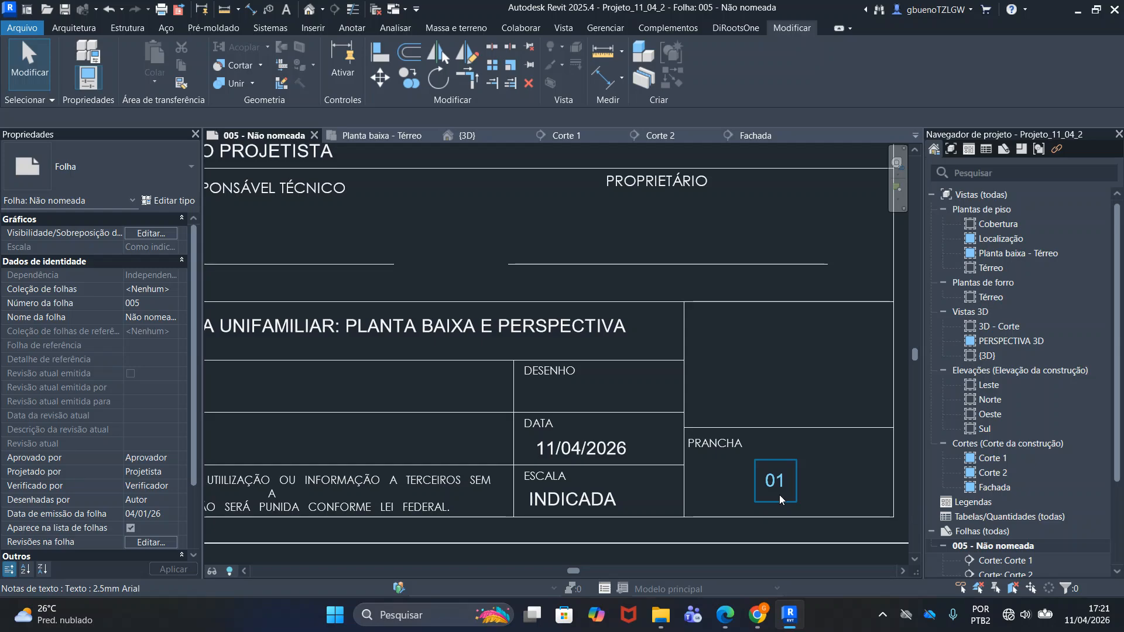
pyautogui.scroll(-2, 779, 494)
pyautogui.scroll(5, 771, 410)
pyautogui.scroll(-2, 778, 445)
pyautogui.moveTo(788, 393); pyautogui.dragTo(701, 403, button='middle')
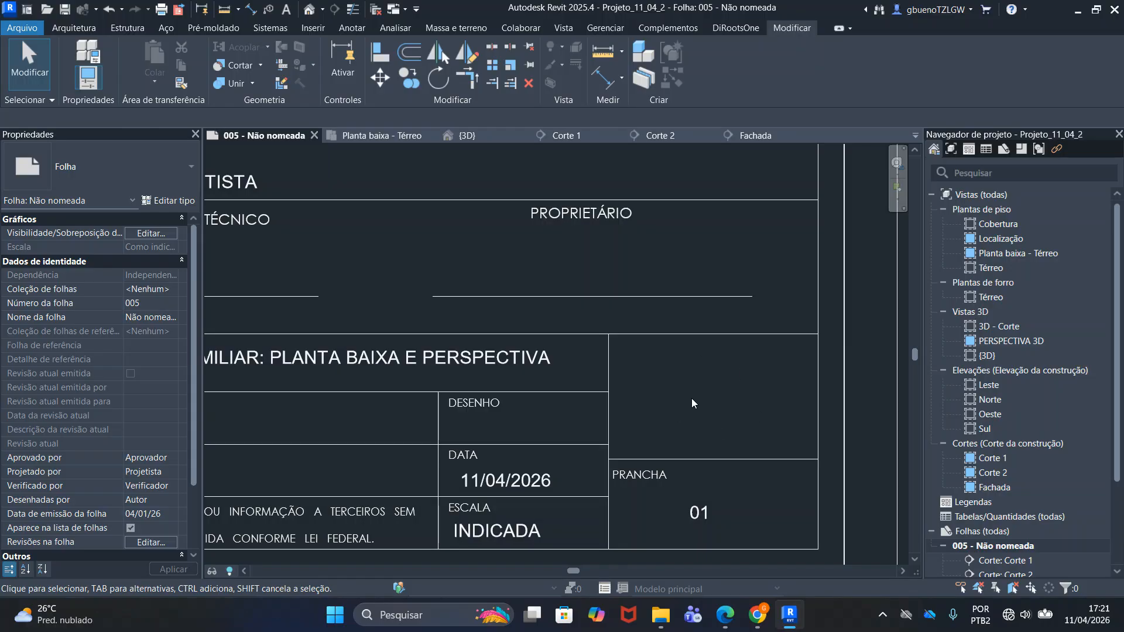
pyautogui.scroll(-2, 698, 406)
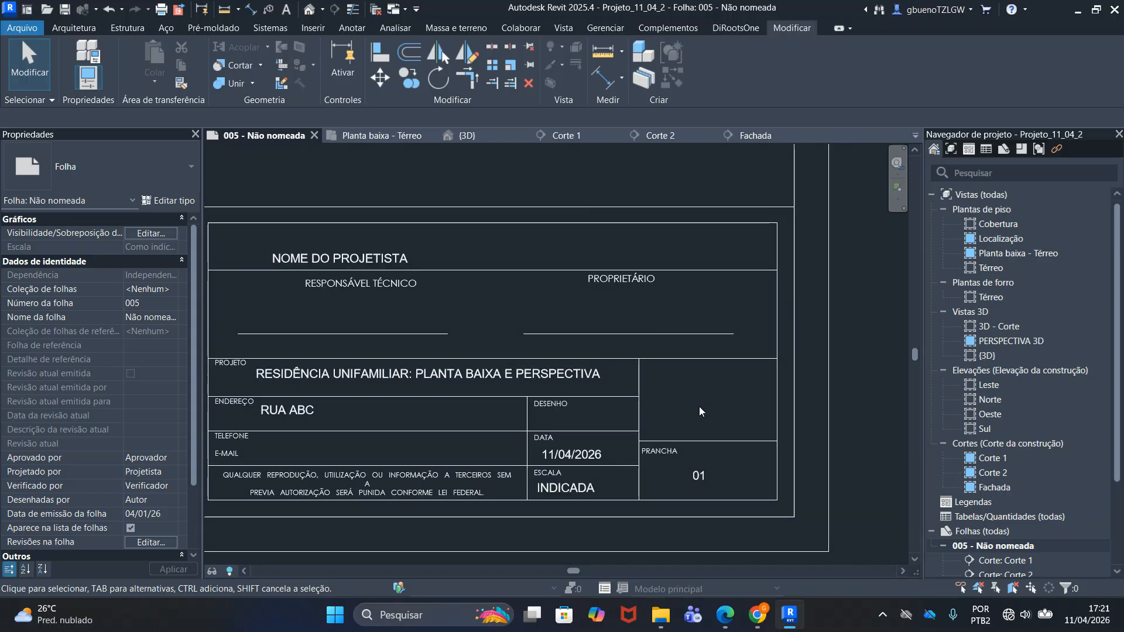
pyautogui.scroll(-3, 667, 406)
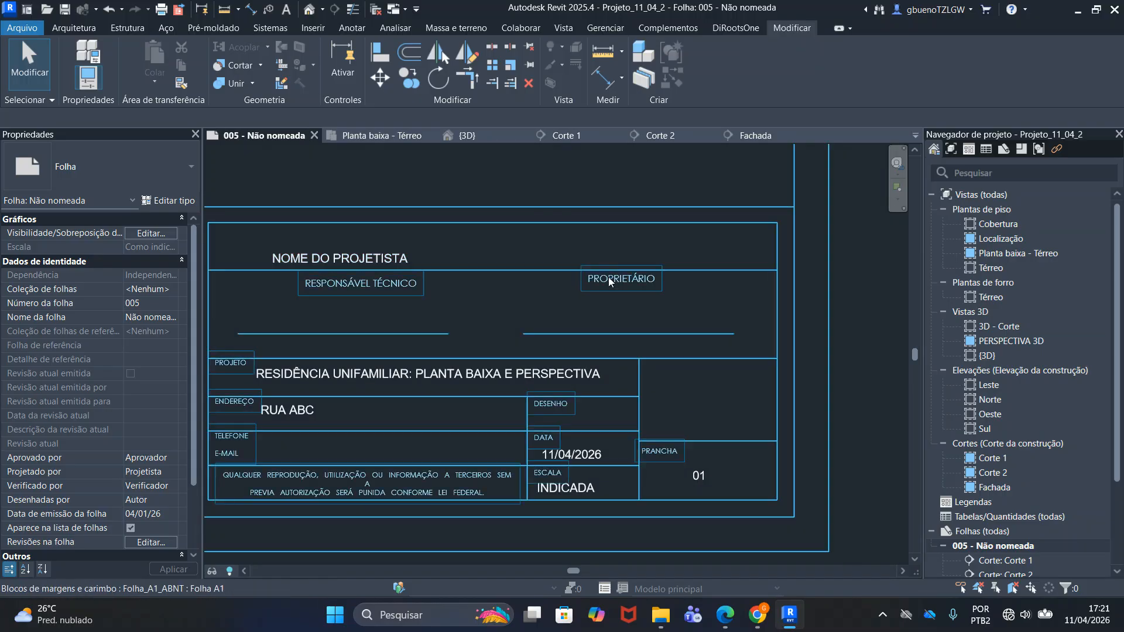
# Review the layout of sheet 005, focusing on the Corte 1 and Corte 2 section views
pyautogui.scroll(-4, 791, 467)
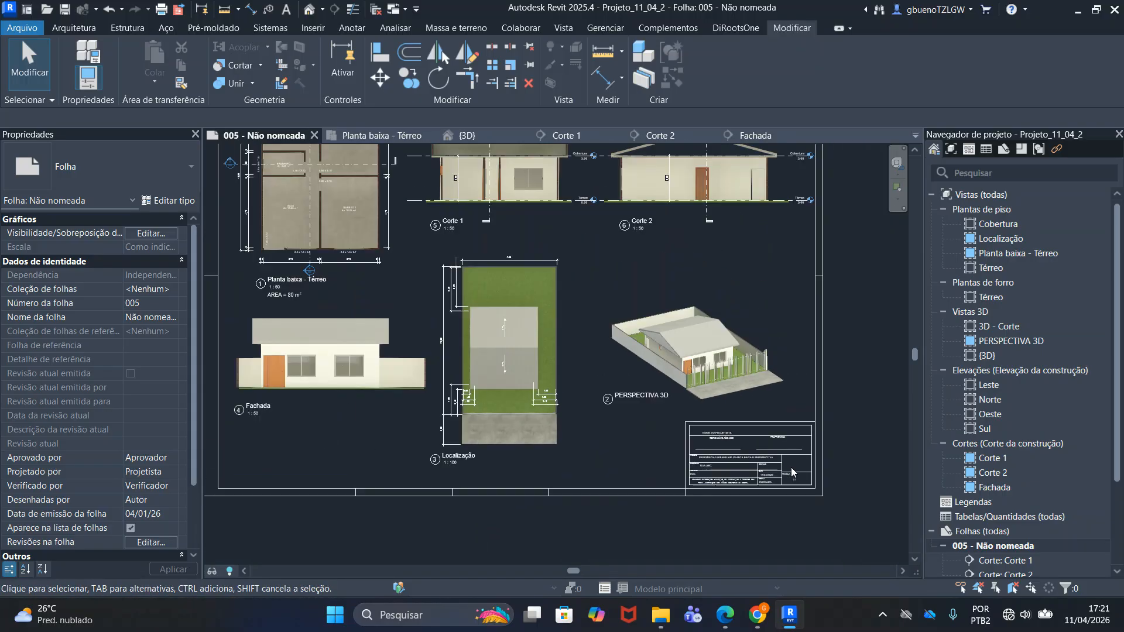
pyautogui.moveTo(672, 345); pyautogui.dragTo(772, 435, button='middle')
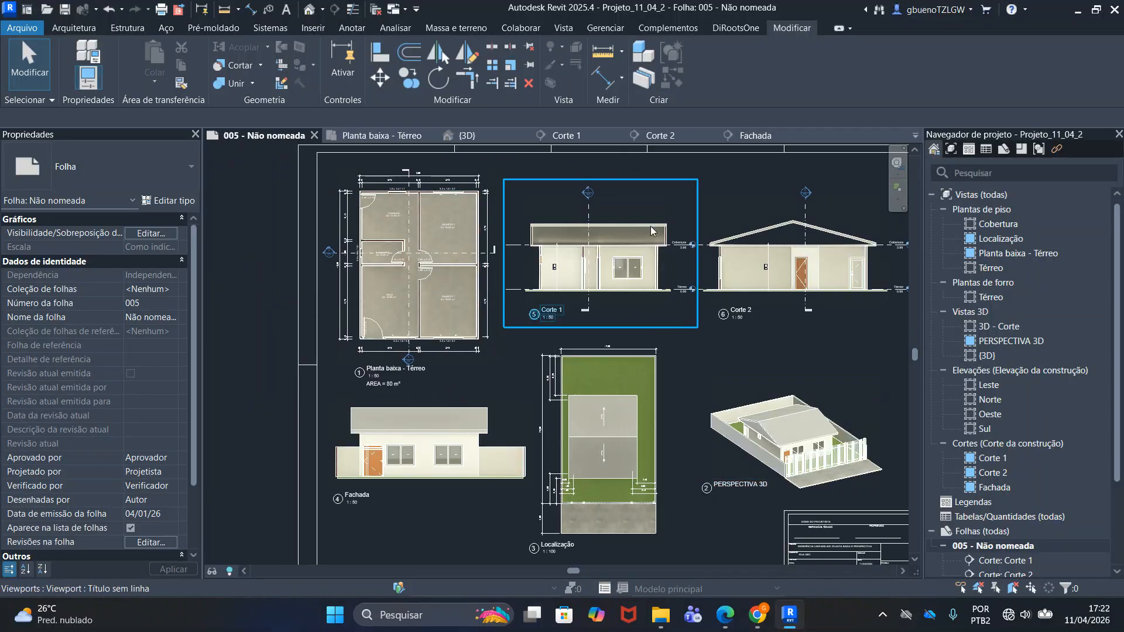
pyautogui.scroll(3, 651, 227)
pyautogui.scroll(-3, 690, 343)
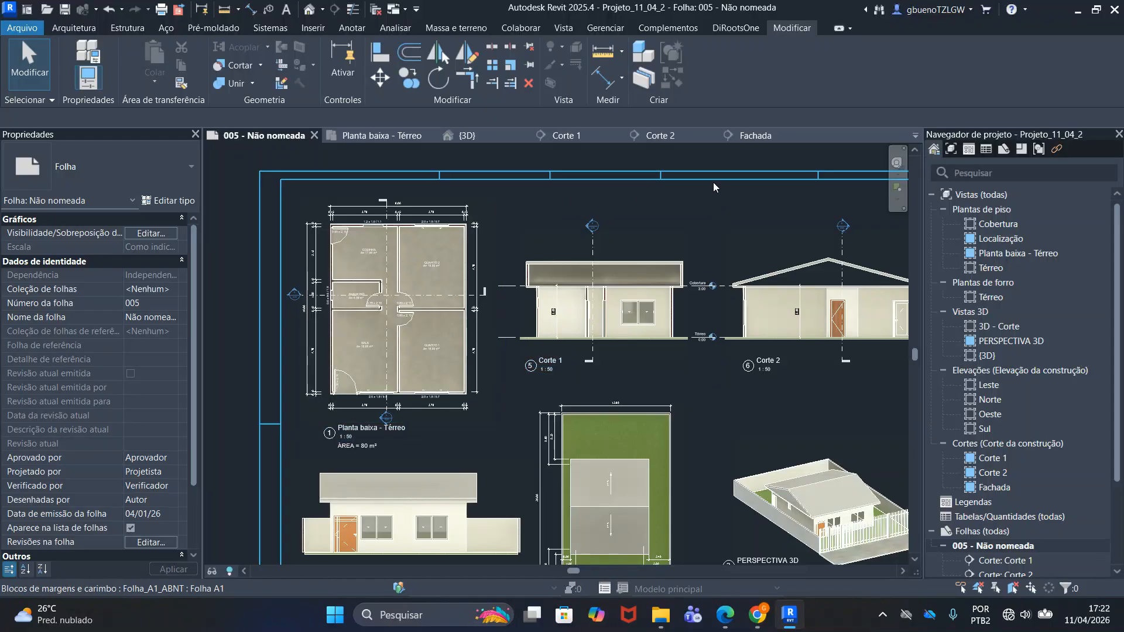
pyautogui.scroll(3, 445, 351)
pyautogui.scroll(-3, 401, 328)
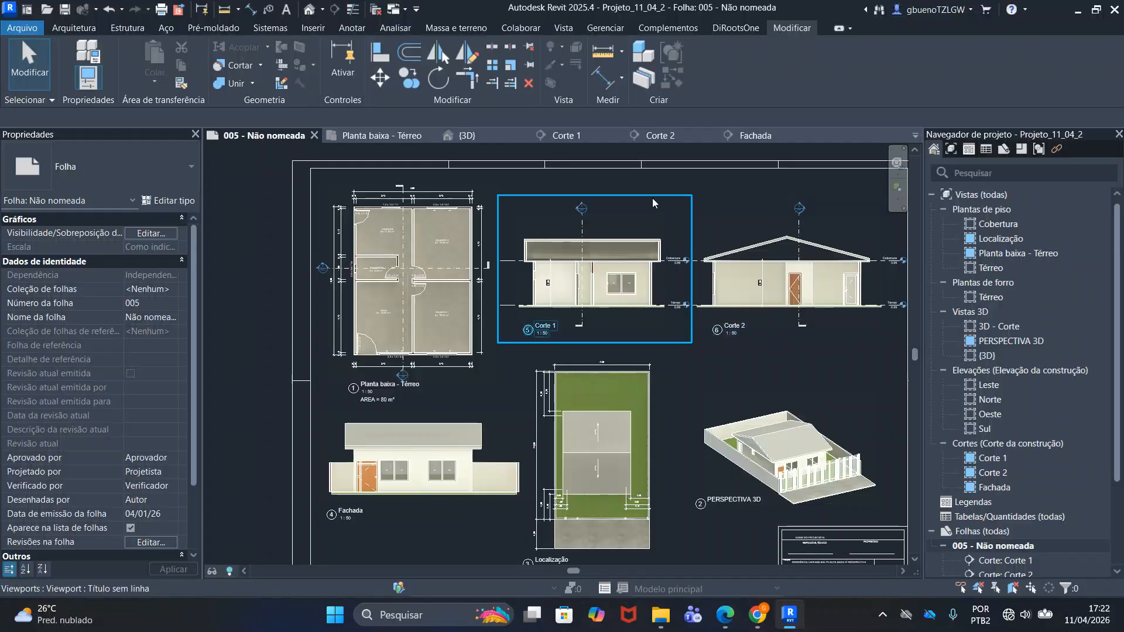
# Compare the Planta baixa - Térreo floor plan with the Corte 1 section view, ending on the floor plan
pyautogui.click(375, 136)
pyautogui.moveTo(703, 279); pyautogui.dragTo(668, 413, button='middle')
pyautogui.scroll(2, 623, 296)
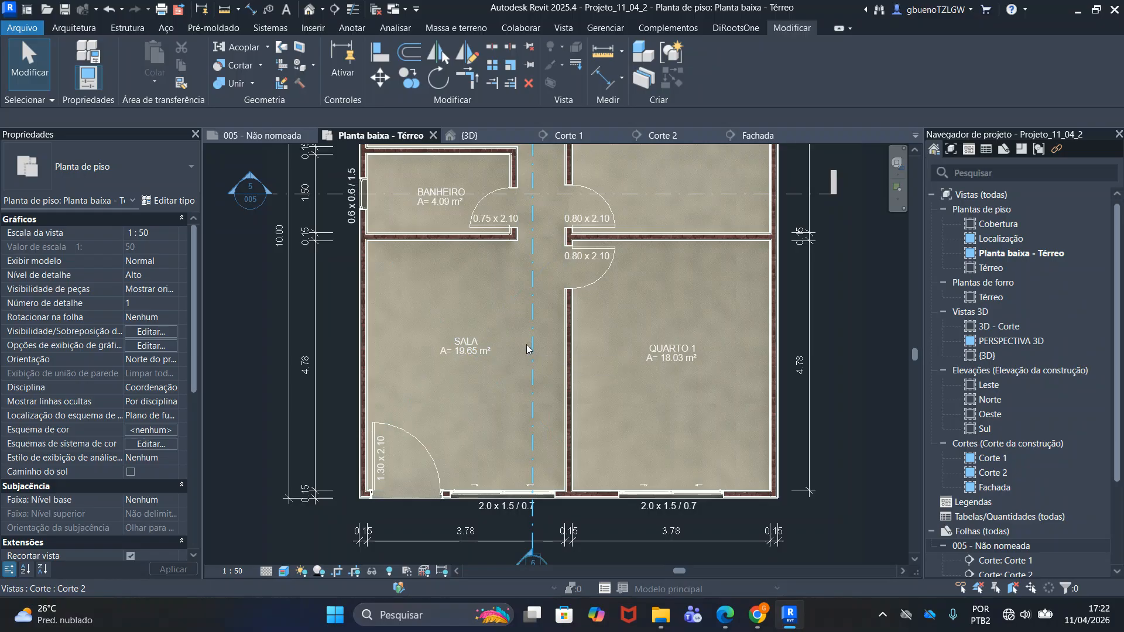
pyautogui.click(578, 135)
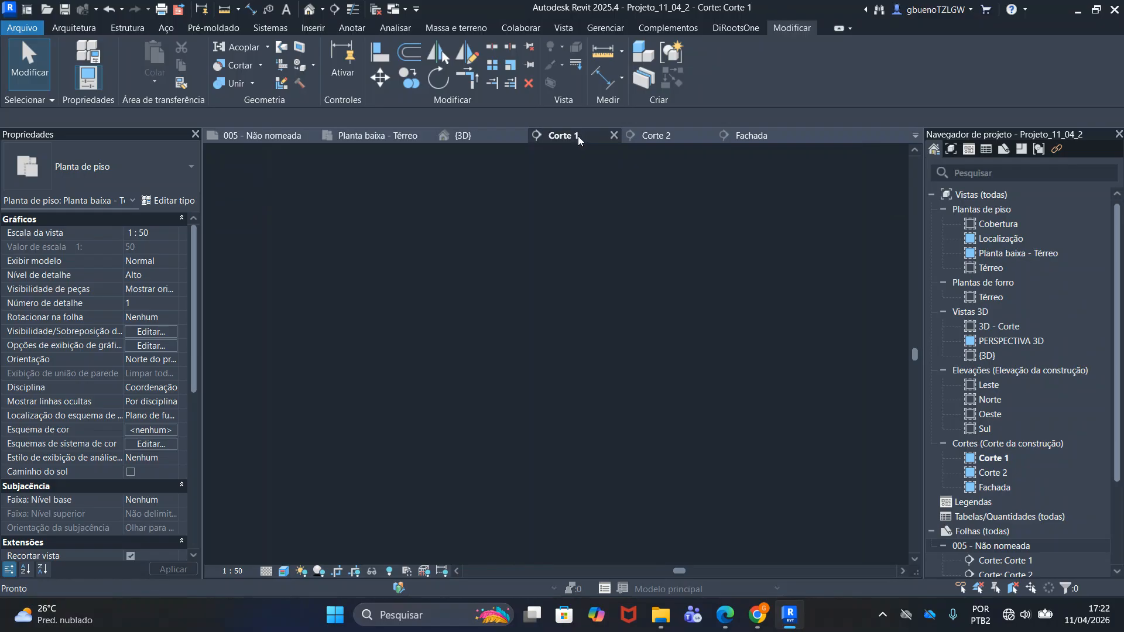
pyautogui.scroll(3, 480, 403)
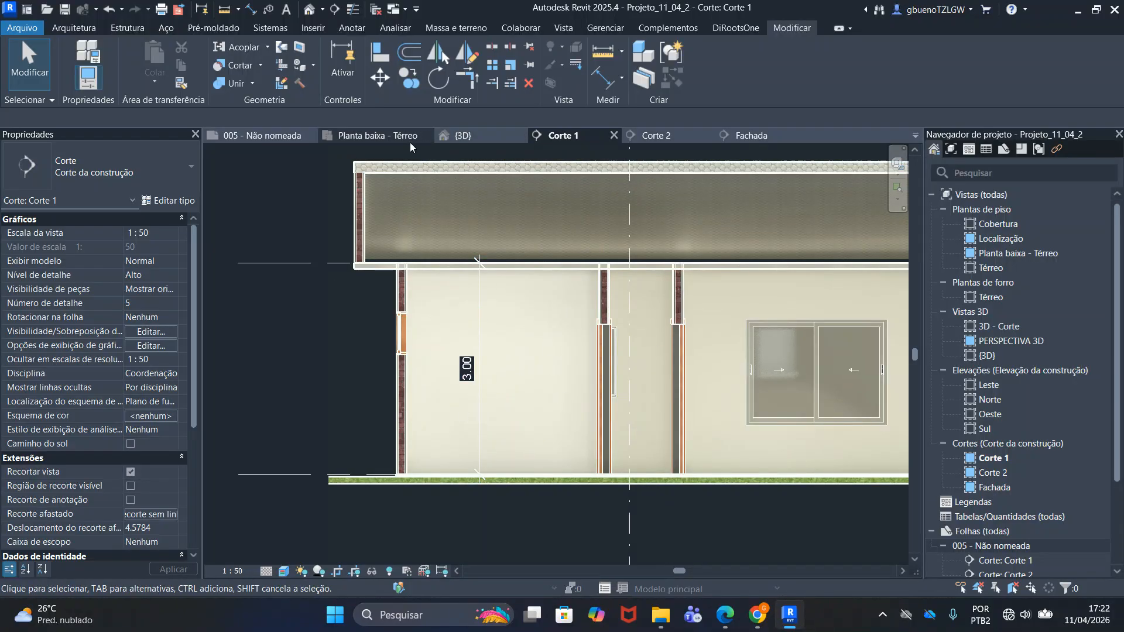
pyautogui.click(370, 140)
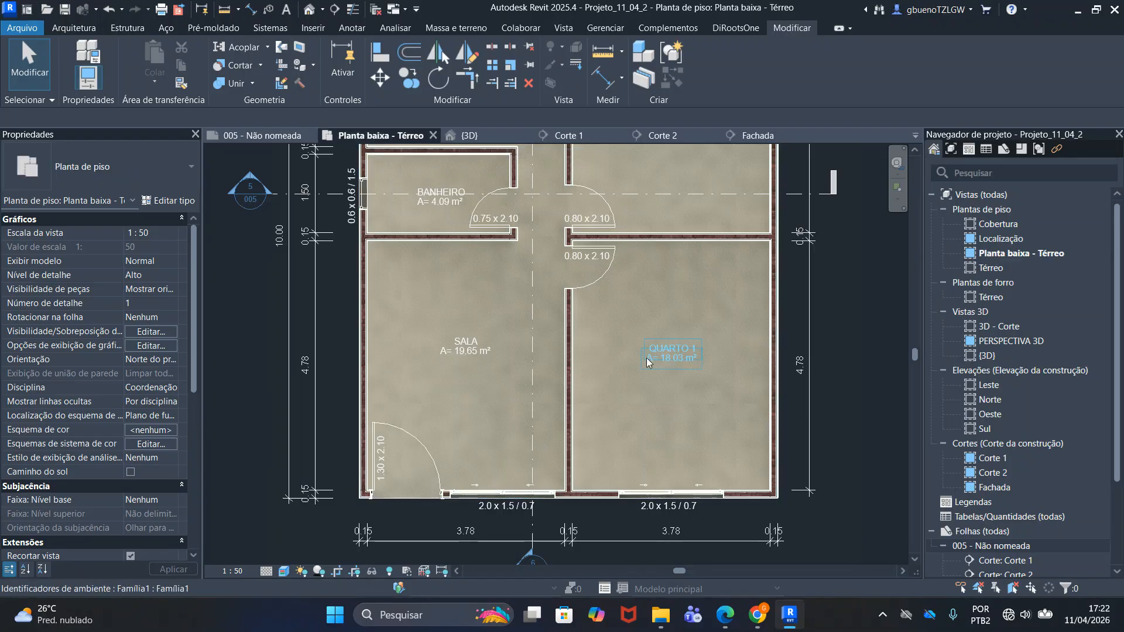
# Try splitting the Corte 2 section line near the QUARTO 1 door, moving its lower segment into QUARTO 1
pyautogui.click(530, 338)
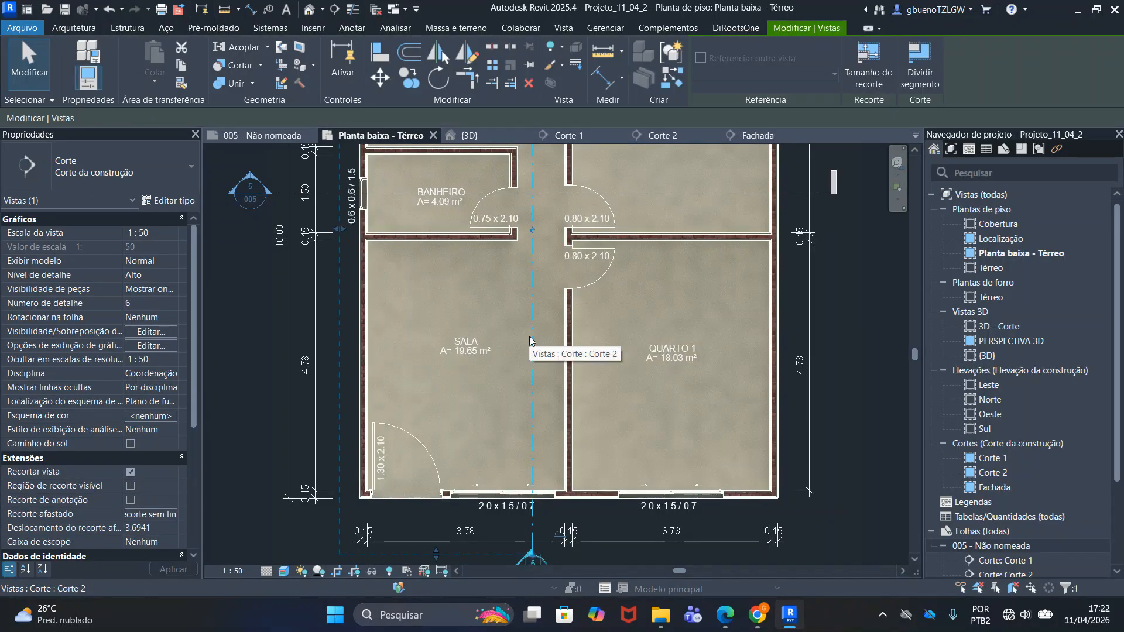
pyautogui.click(927, 72)
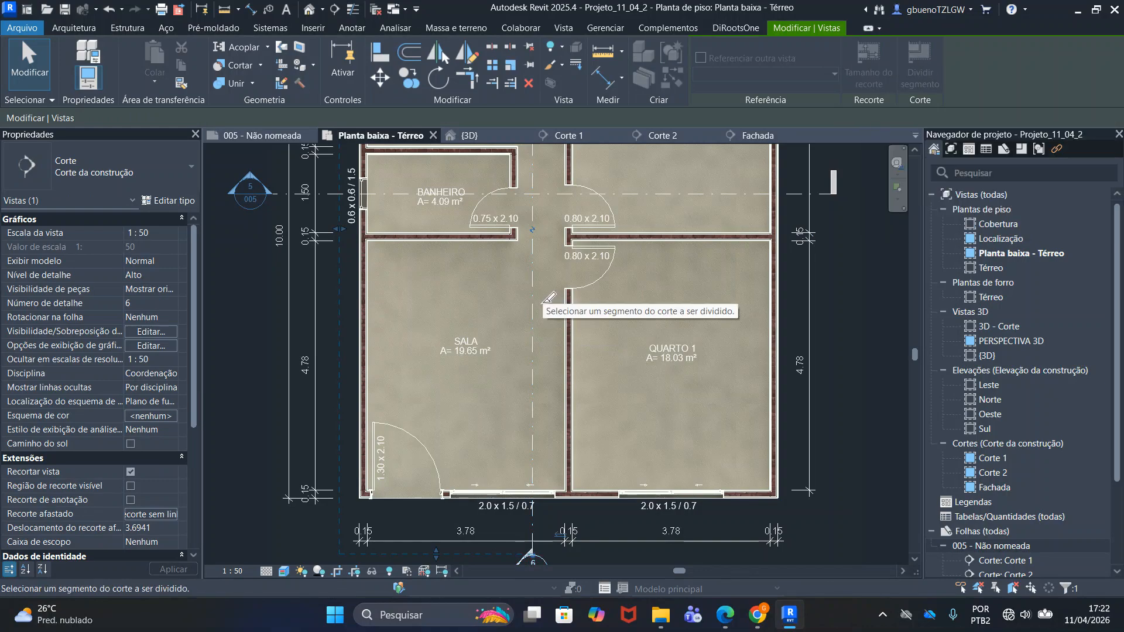
pyautogui.scroll(3, 536, 263)
pyautogui.click(519, 268)
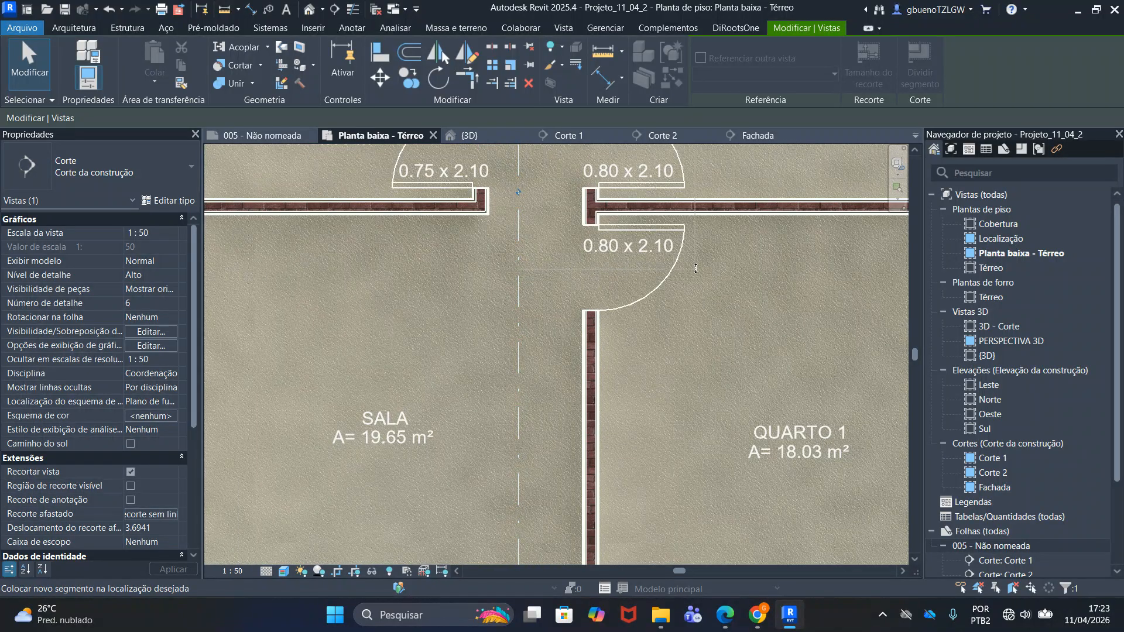
pyautogui.scroll(-5, 761, 268)
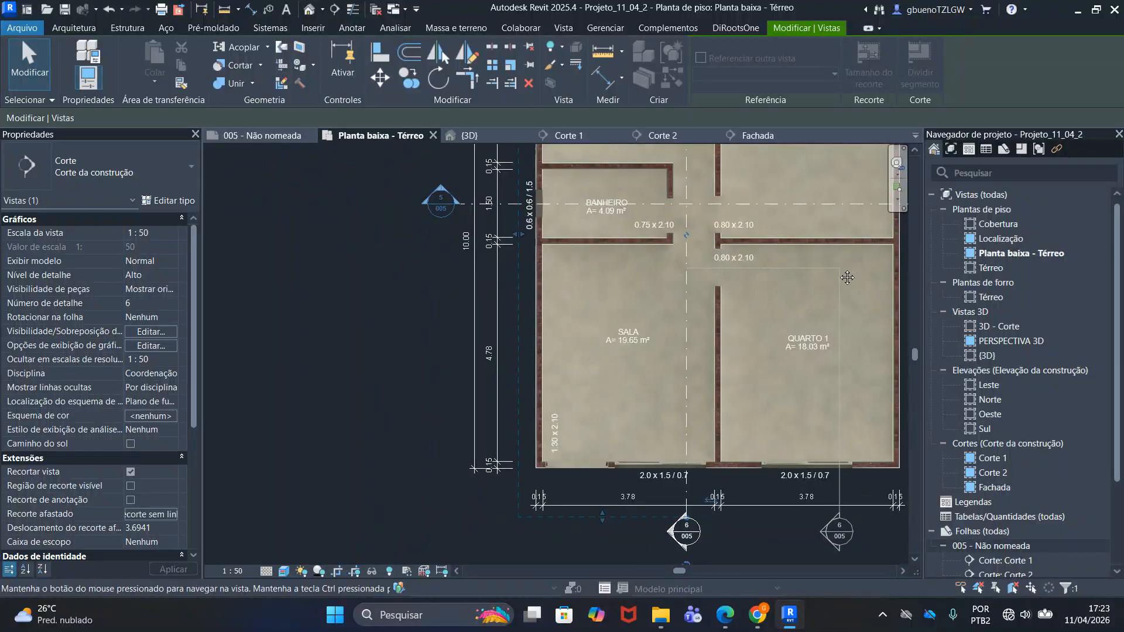
pyautogui.scroll(1, 716, 272)
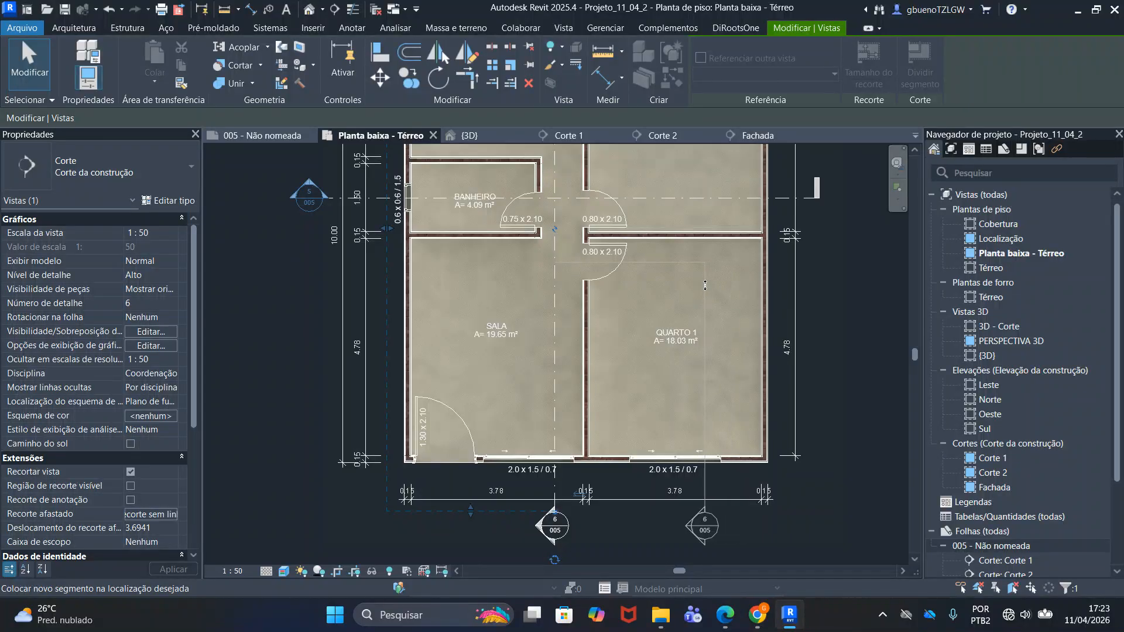
pyautogui.scroll(2, 707, 286)
pyautogui.scroll(-3, 705, 308)
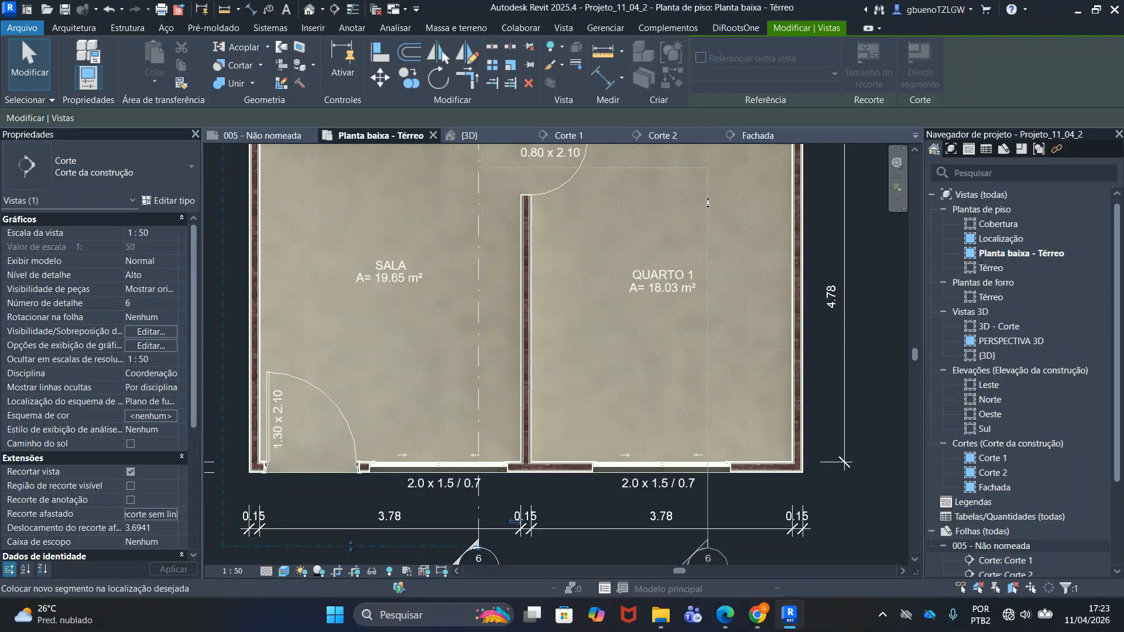
pyautogui.click(708, 336)
pyautogui.scroll(-3, 715, 264)
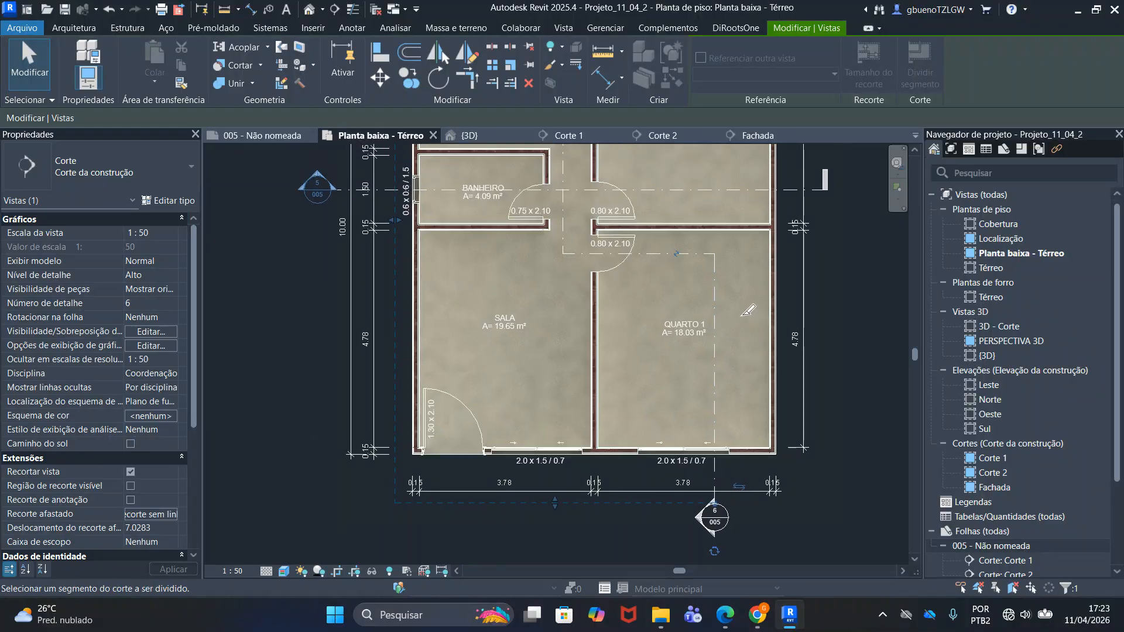
pyautogui.press('Escape')
pyautogui.press('Escape')
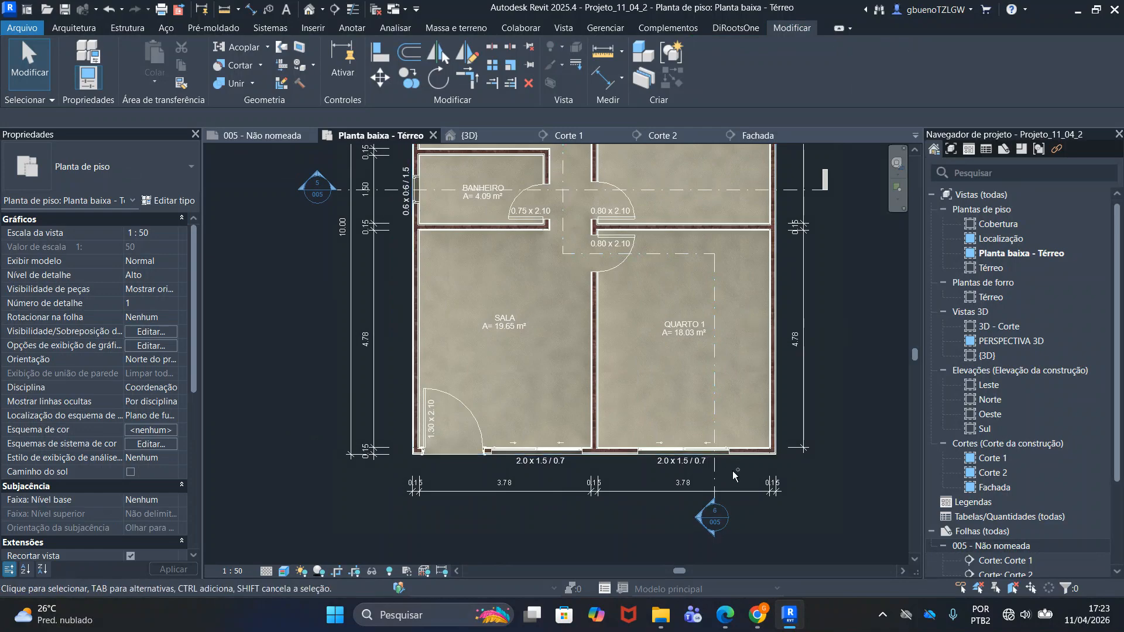
# Inspect the stepped Corte 2 section line and its marker below QUARTO 1, and undo the split
pyautogui.scroll(1, 736, 498)
pyautogui.scroll(3, 720, 503)
pyautogui.scroll(-5, 704, 507)
pyautogui.scroll(2, 695, 416)
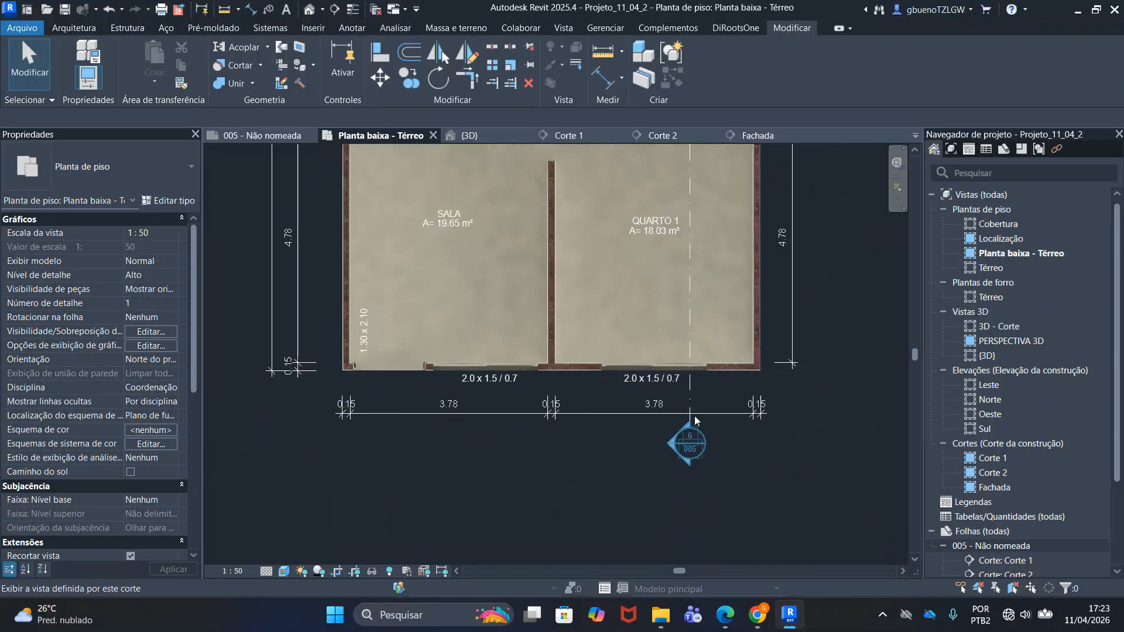
pyautogui.scroll(-2, 687, 420)
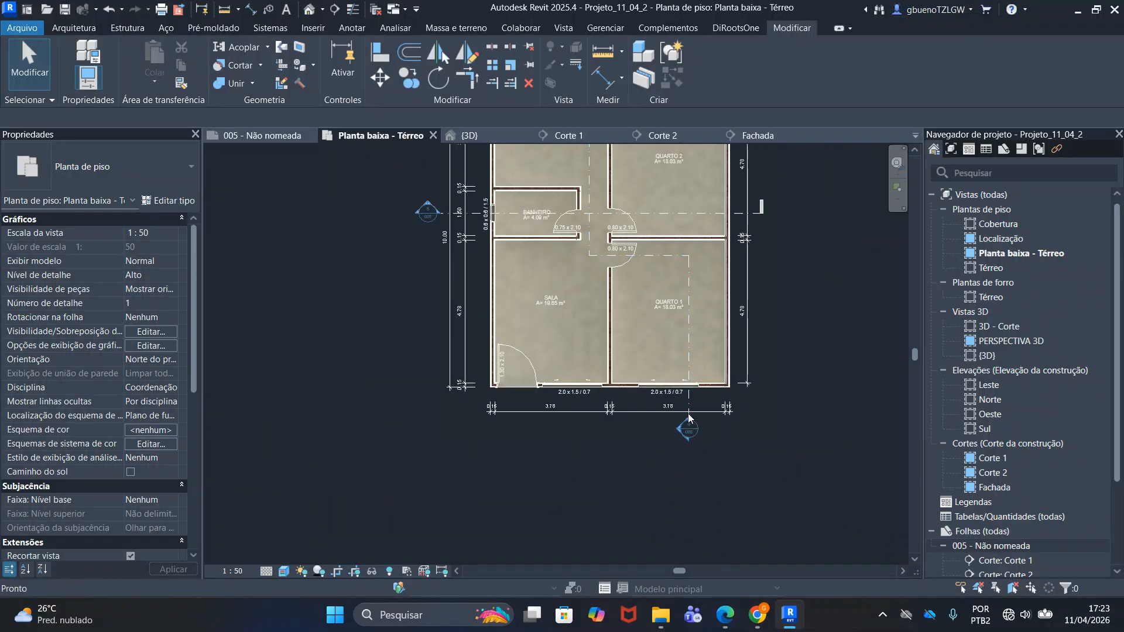
pyautogui.scroll(3, 673, 375)
pyautogui.scroll(-2, 585, 325)
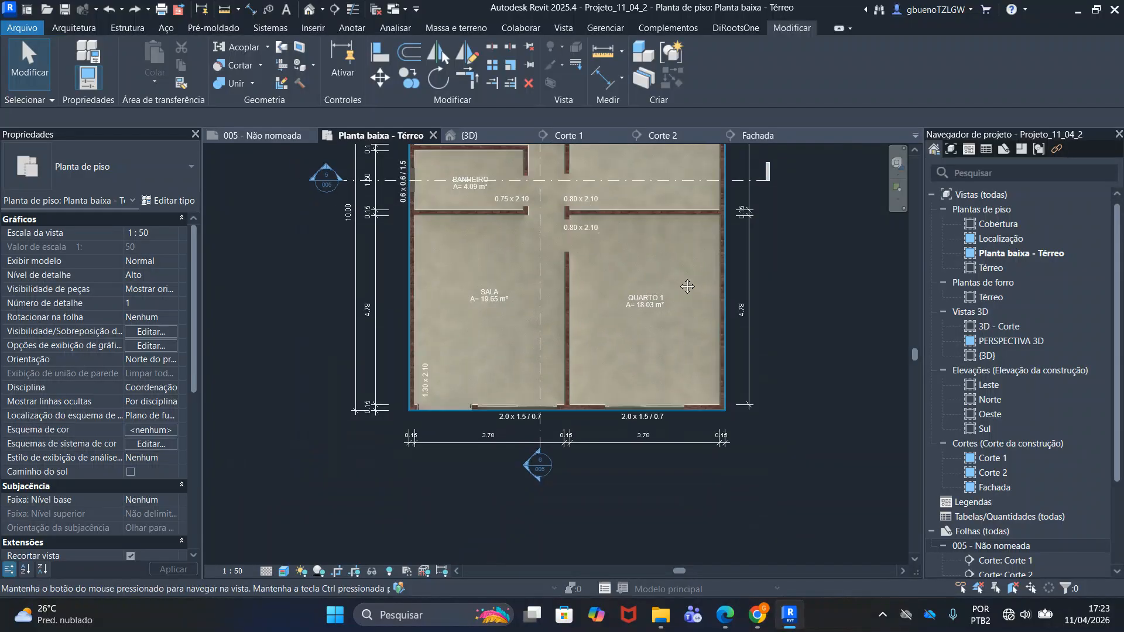
# Split the Corte 2 section line at the QUARTO 1 door, offset its lower segment through that room's window, and open the Corte 2 view
pyautogui.moveTo(688, 287); pyautogui.dragTo(698, 294, button='middle')
pyautogui.click(674, 291)
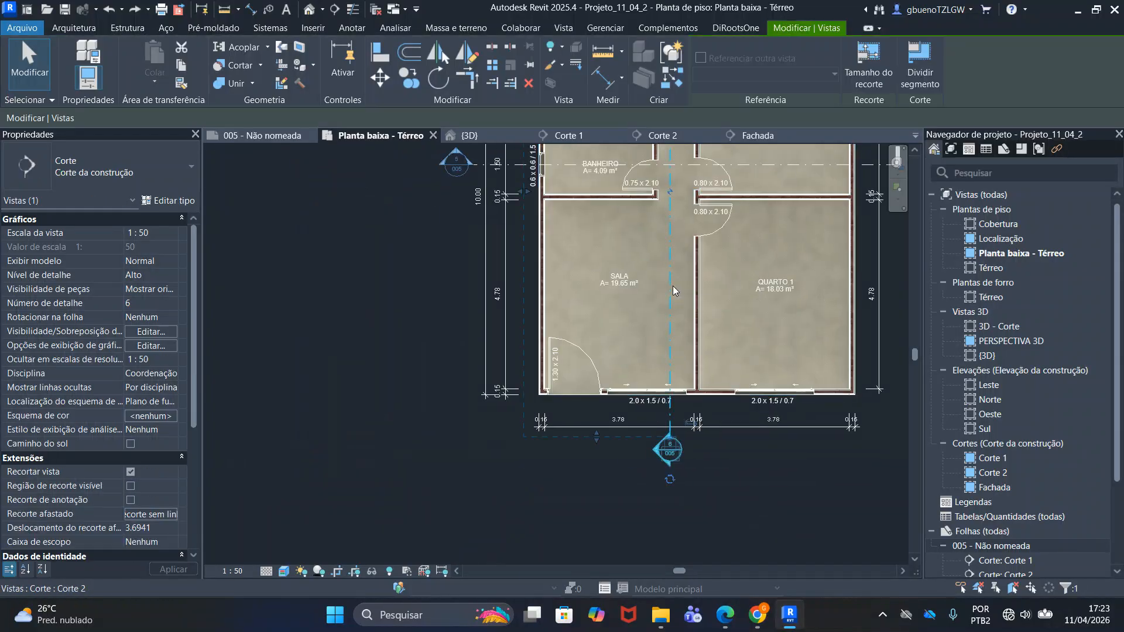
pyautogui.click(917, 71)
pyautogui.scroll(3, 669, 220)
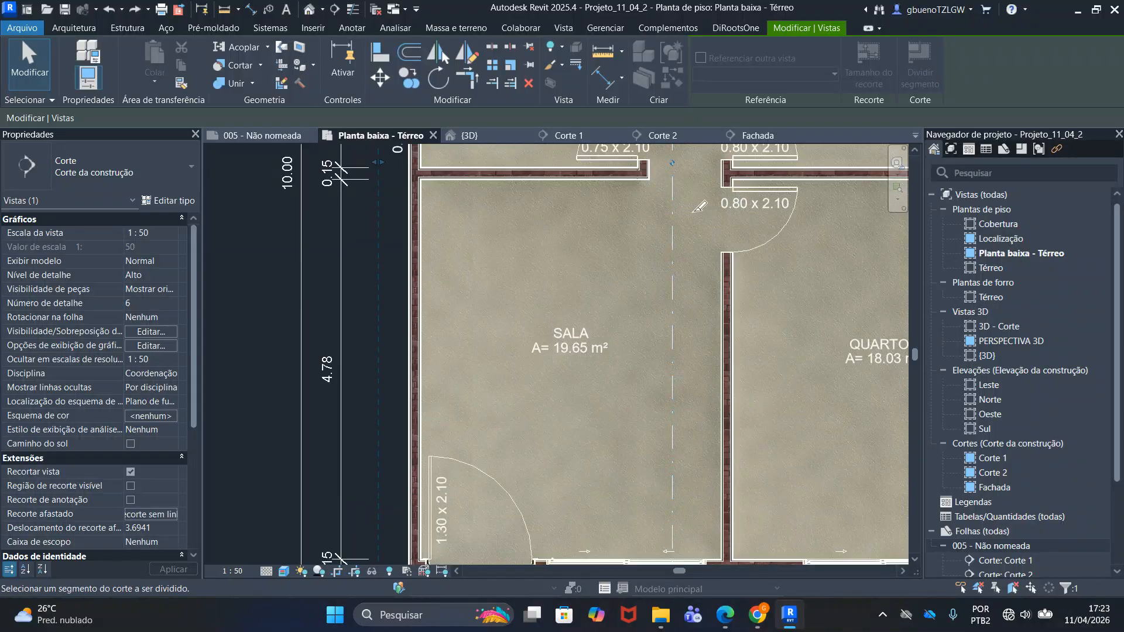
pyautogui.click(673, 217)
pyautogui.scroll(-4, 703, 218)
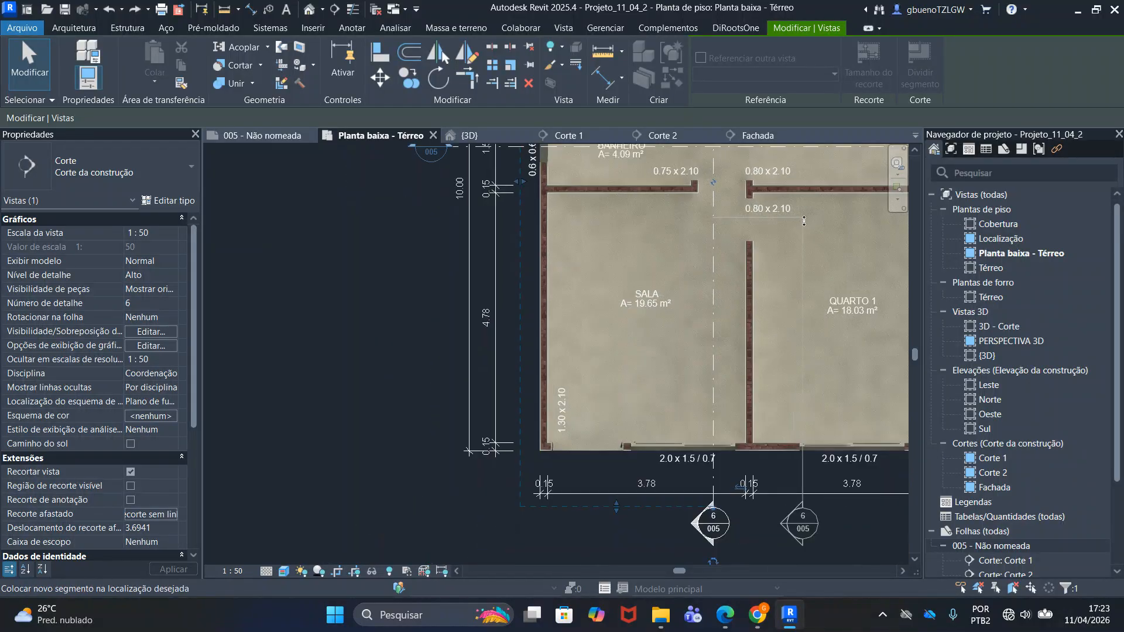
pyautogui.scroll(3, 803, 224)
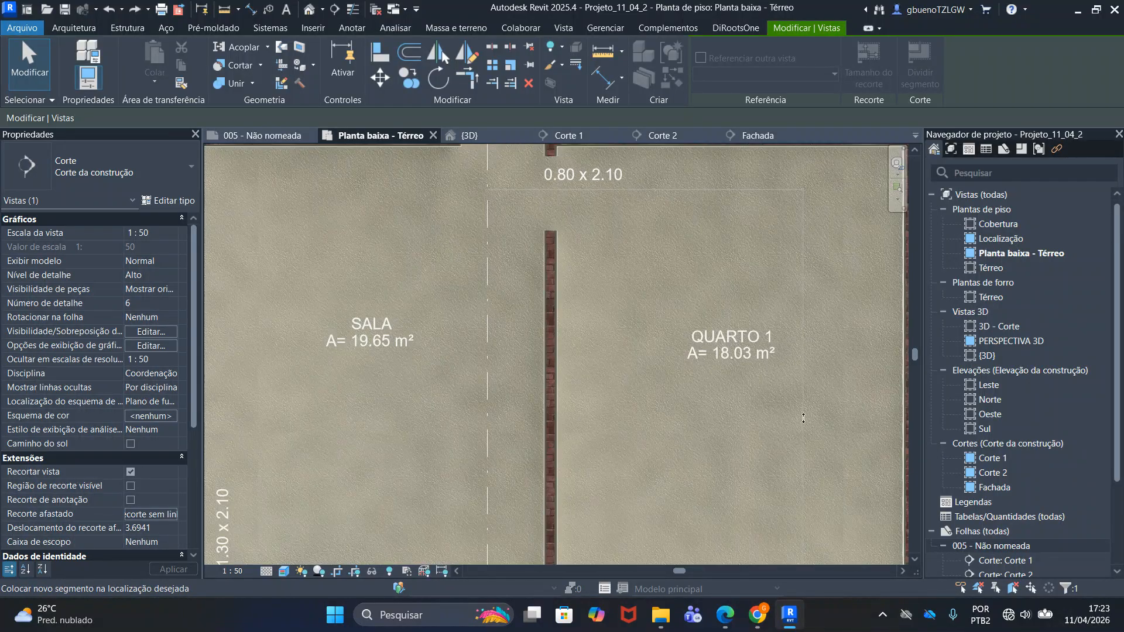
pyautogui.scroll(-1, 796, 328)
pyautogui.scroll(-2, 787, 428)
pyautogui.scroll(-2, 787, 428)
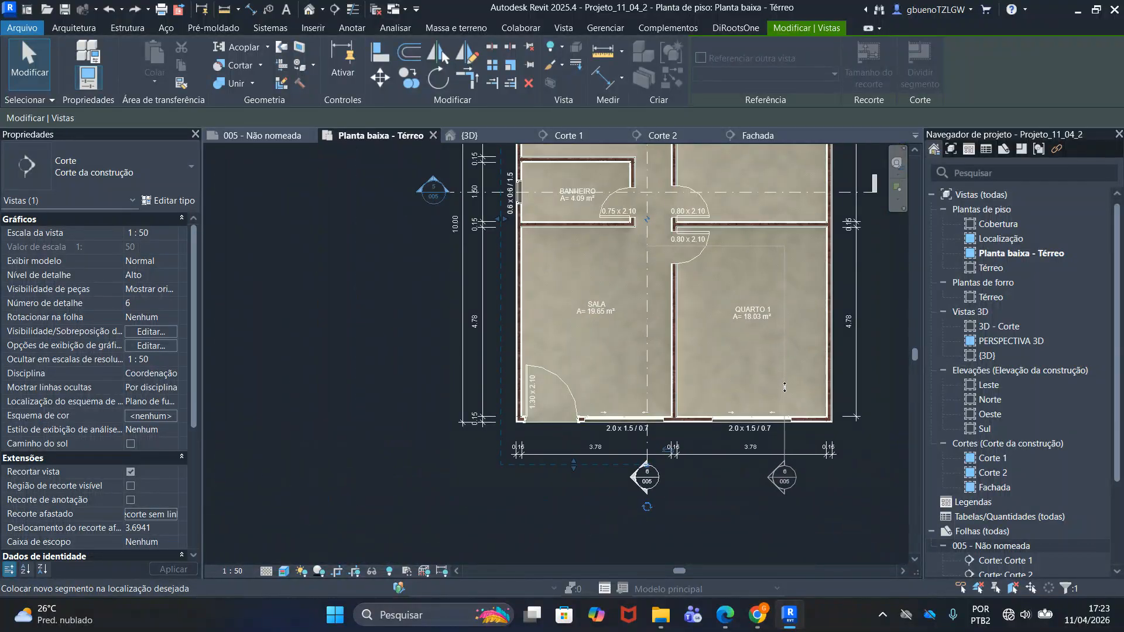
pyautogui.click(781, 387)
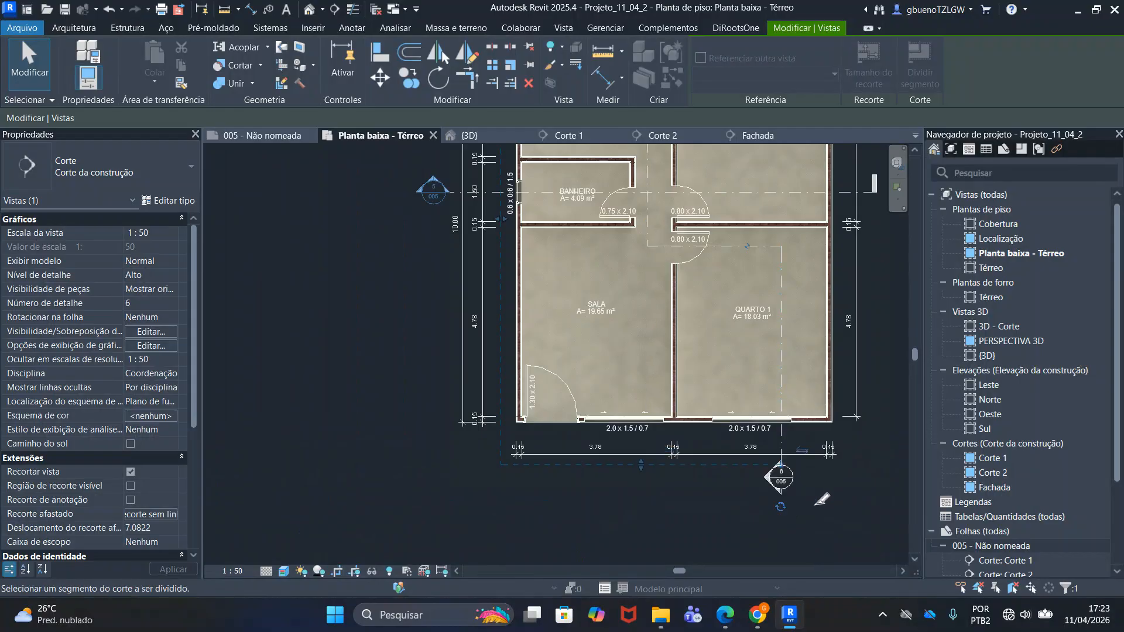
pyautogui.press('Escape')
pyautogui.press('Escape')
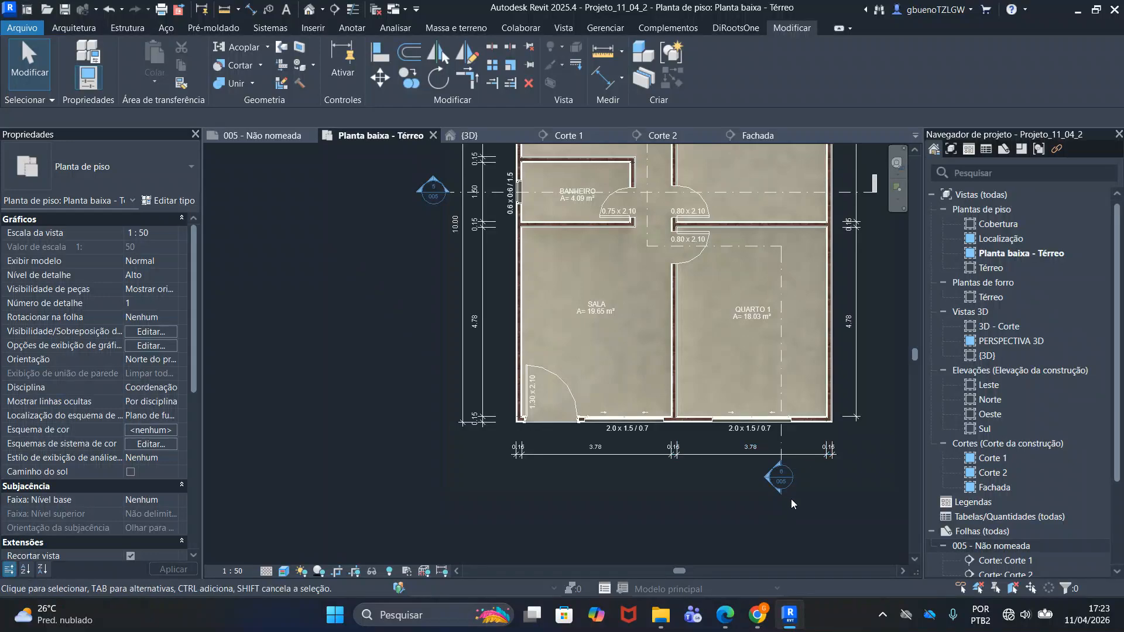
pyautogui.doubleClick(765, 480)
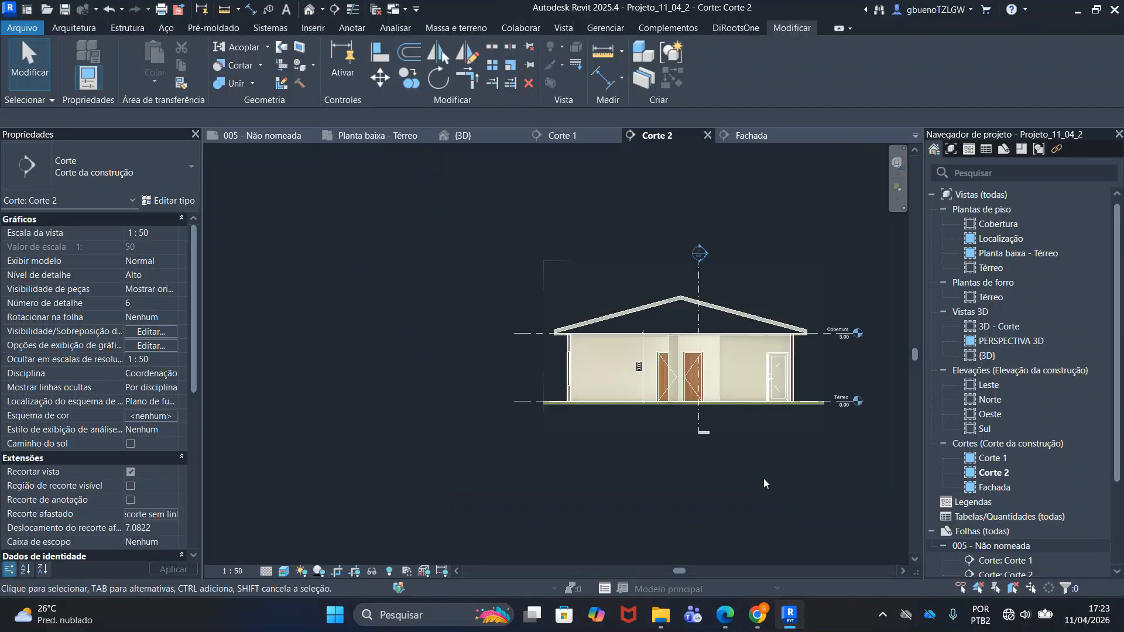
# Inspect the stepped Corte 2 section view and check how it appears on sheet 005
pyautogui.scroll(4, 616, 404)
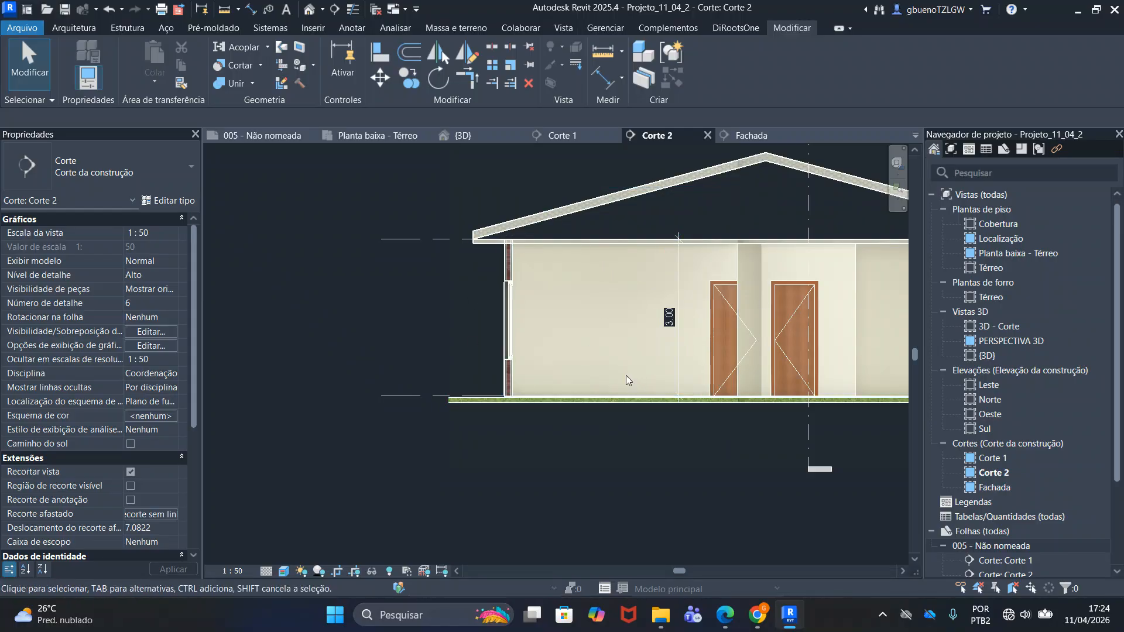
pyautogui.scroll(-3, 673, 375)
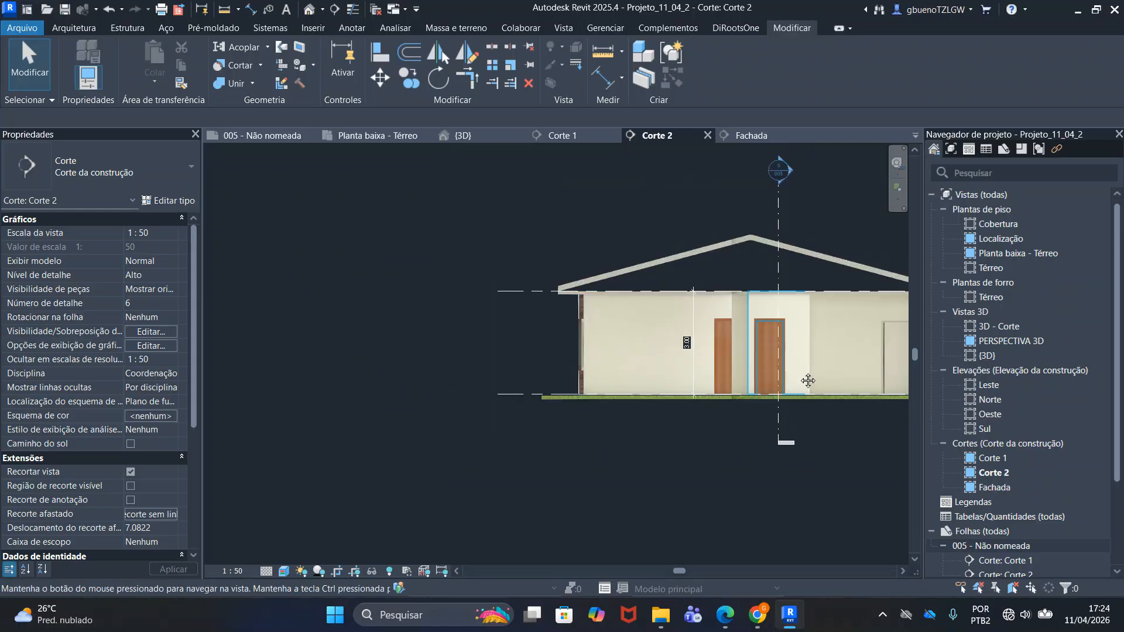
pyautogui.moveTo(808, 380); pyautogui.dragTo(719, 395, button='middle')
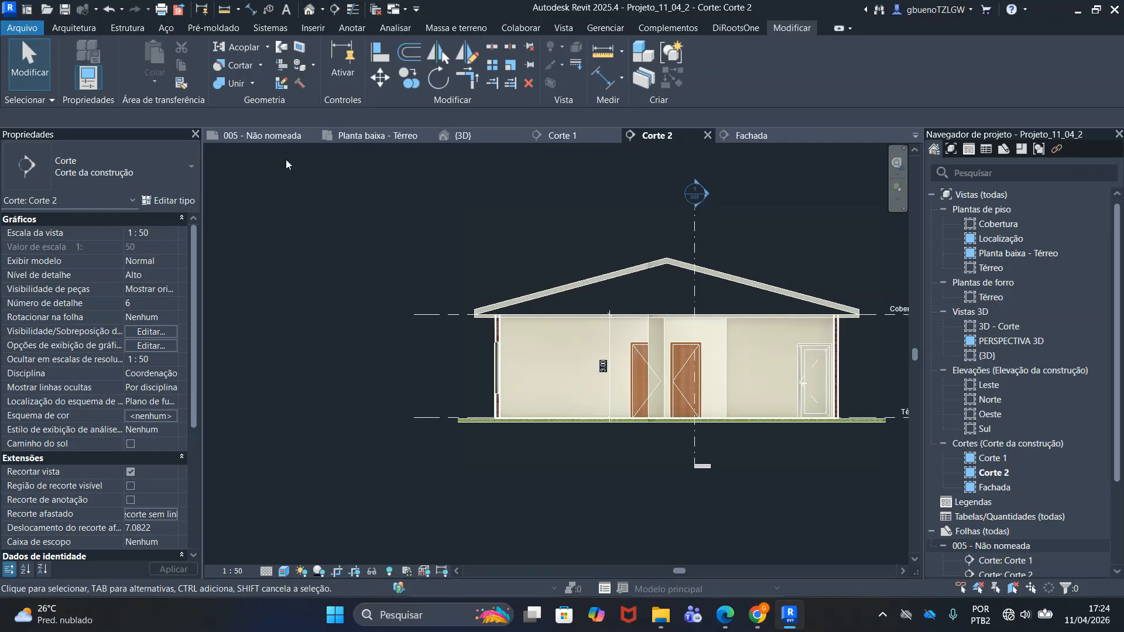
pyautogui.click(246, 137)
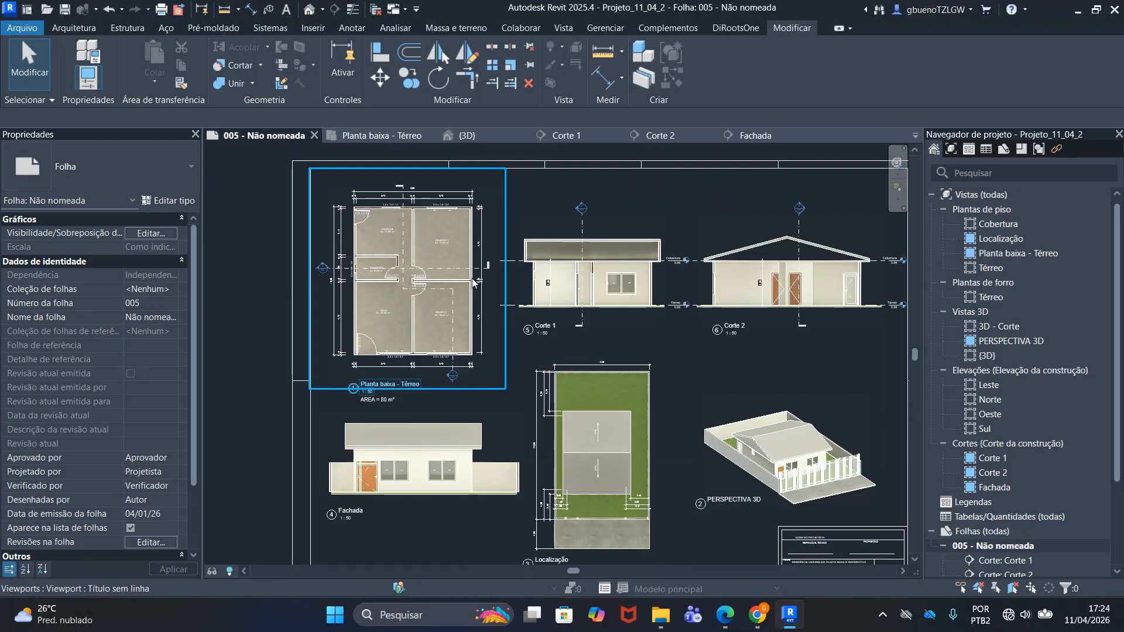
pyautogui.scroll(3, 454, 348)
pyautogui.scroll(-2, 454, 348)
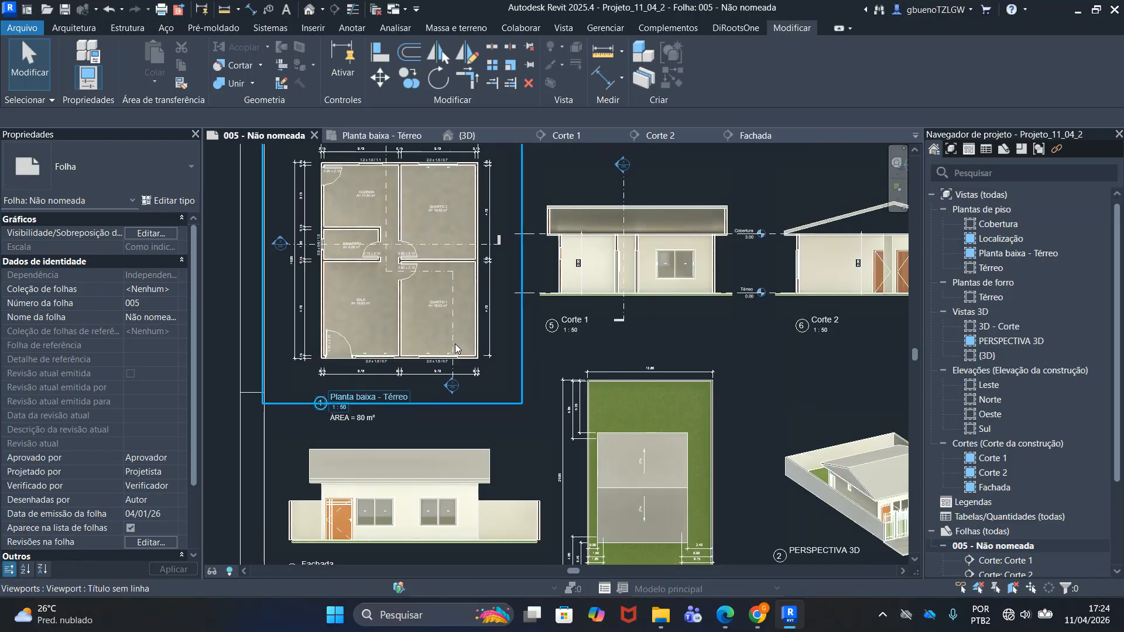
pyautogui.scroll(-3, 740, 407)
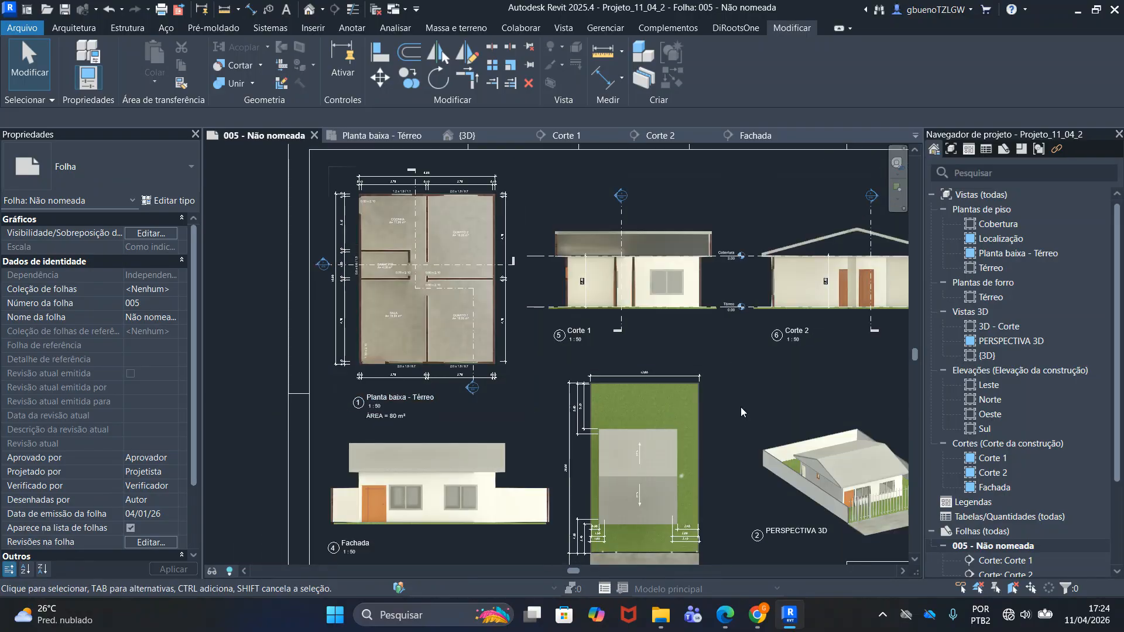
pyautogui.scroll(5, 760, 403)
pyautogui.moveTo(781, 396); pyautogui.dragTo(612, 204, button='middle')
pyautogui.scroll(-4, 642, 261)
pyautogui.moveTo(642, 261); pyautogui.dragTo(724, 403, button='middle')
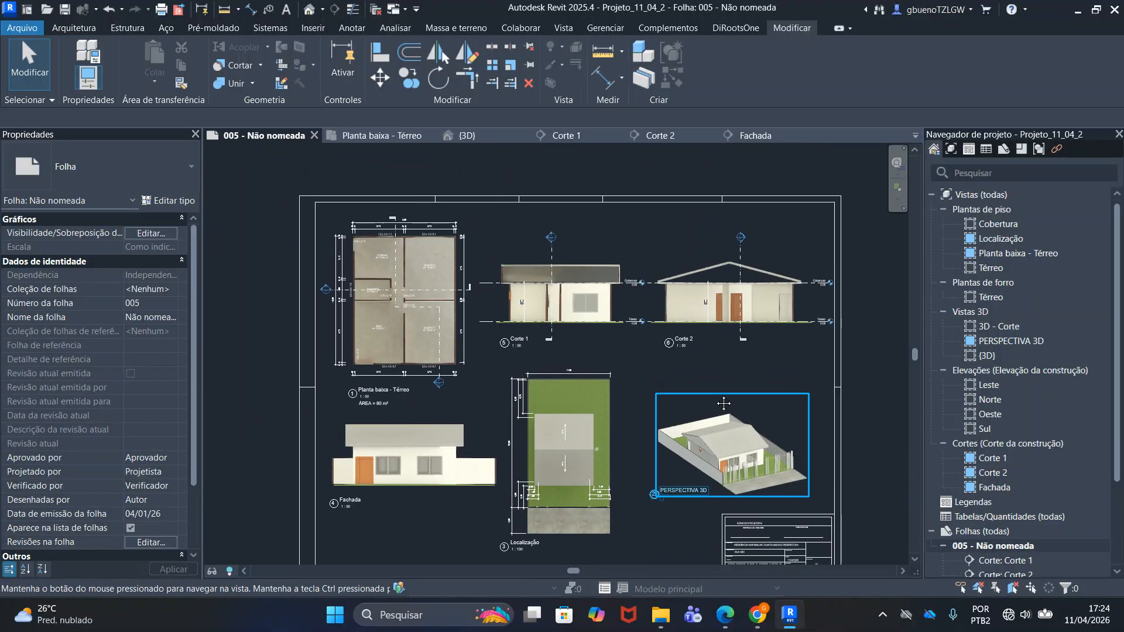
# Review the layout of sheet 005 across the floor plan, Localização and PERSPECTIVA 3D viewports
pyautogui.scroll(2, 725, 375)
pyautogui.scroll(1, 792, 284)
pyautogui.scroll(-2, 615, 315)
pyautogui.scroll(3, 482, 303)
pyautogui.scroll(-3, 479, 314)
pyautogui.moveTo(490, 401); pyautogui.dragTo(670, 371, button='middle')
pyautogui.scroll(2, 500, 263)
pyautogui.scroll(-2, 499, 266)
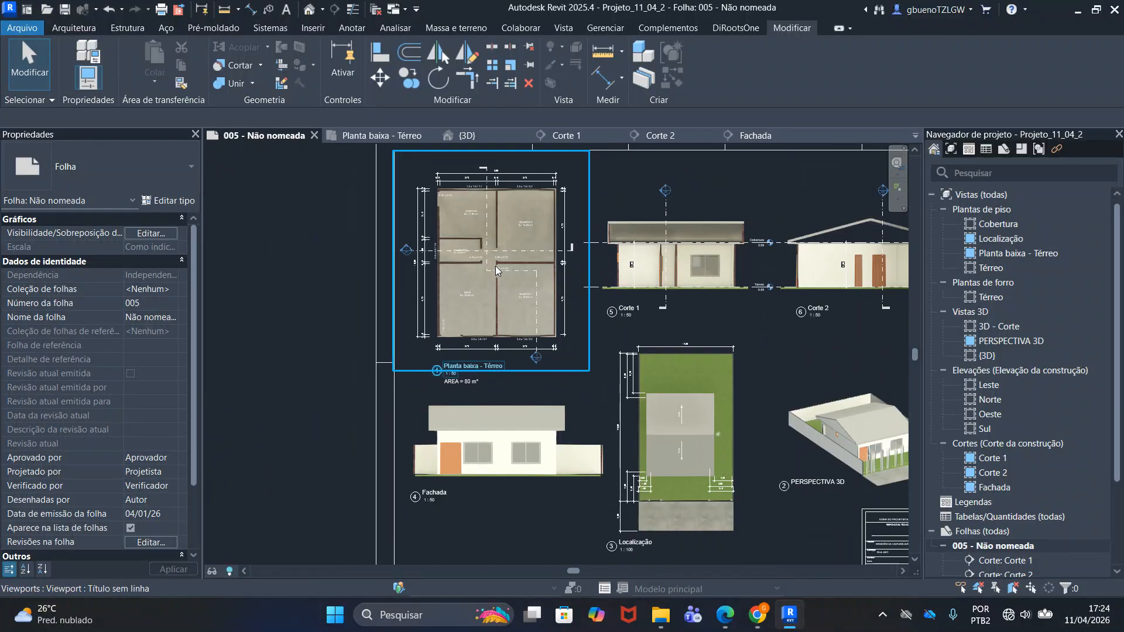
pyautogui.moveTo(767, 350); pyautogui.dragTo(735, 234, button='middle')
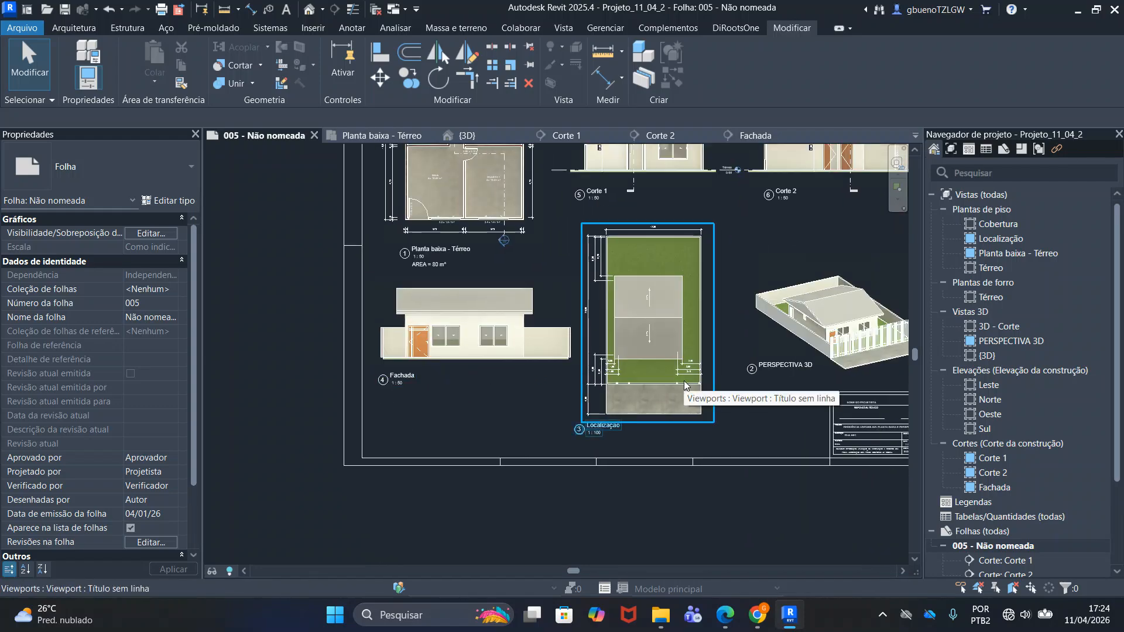
pyautogui.moveTo(851, 311); pyautogui.dragTo(748, 298, button='middle')
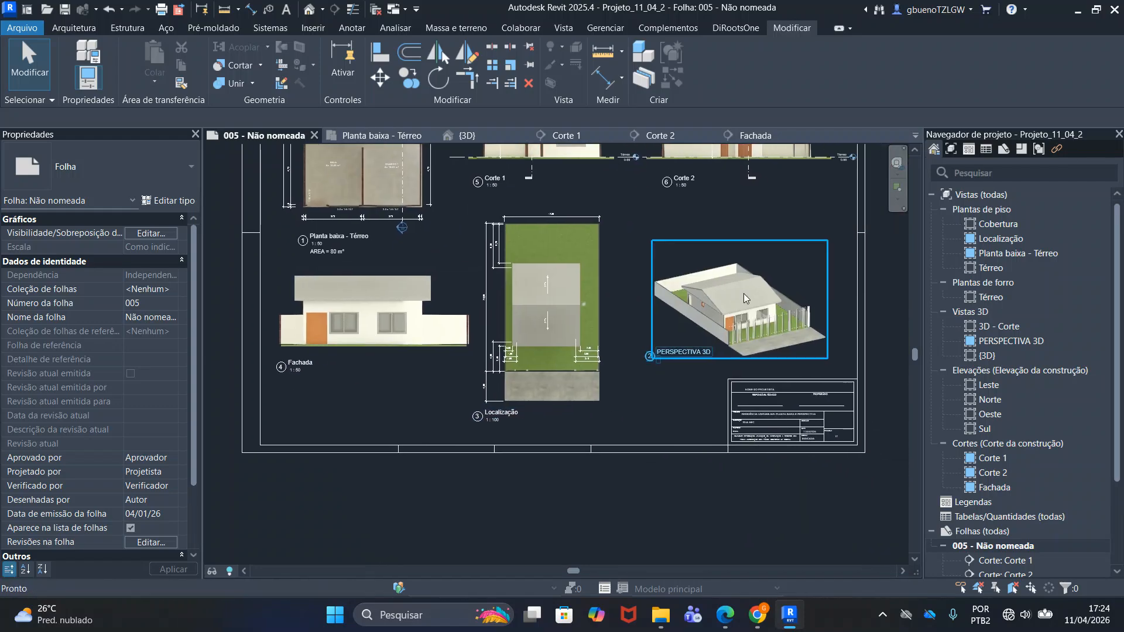
# Examine the sheet's title block texts and the dimensions in the Localização viewport
pyautogui.scroll(6, 818, 410)
pyautogui.click(736, 339)
pyautogui.moveTo(642, 338); pyautogui.dragTo(653, 327)
pyautogui.click(666, 269)
pyautogui.scroll(-3, 671, 337)
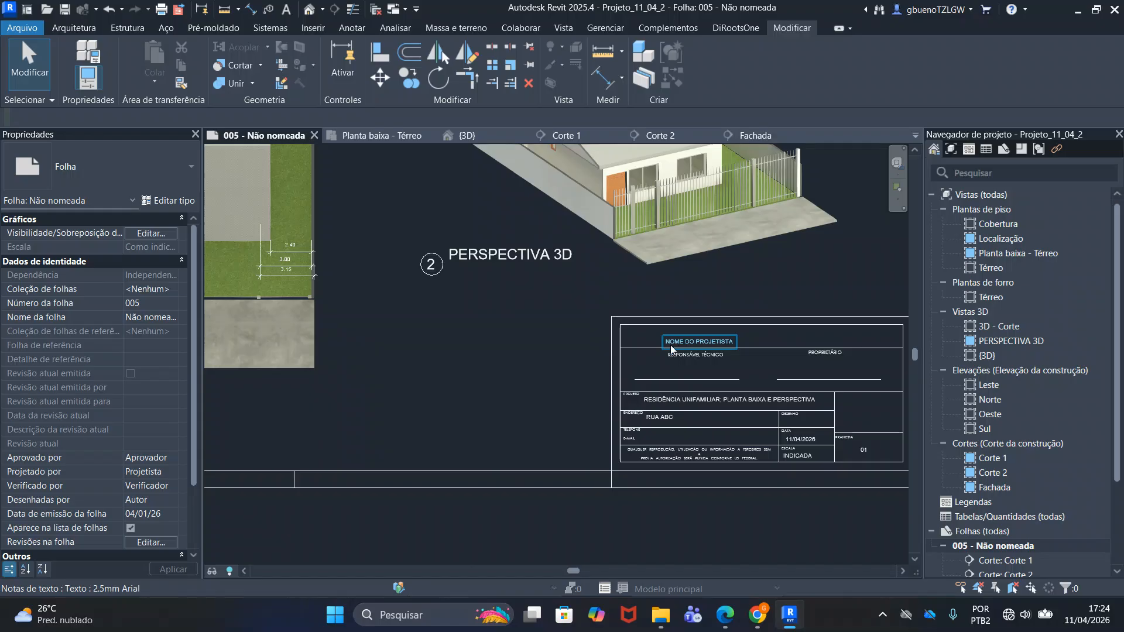
pyautogui.scroll(-3, 806, 431)
pyautogui.moveTo(482, 282); pyautogui.dragTo(589, 402, button='middle')
pyautogui.scroll(5, 559, 388)
pyautogui.scroll(-4, 557, 384)
pyautogui.scroll(5, 561, 376)
pyautogui.scroll(-4, 577, 343)
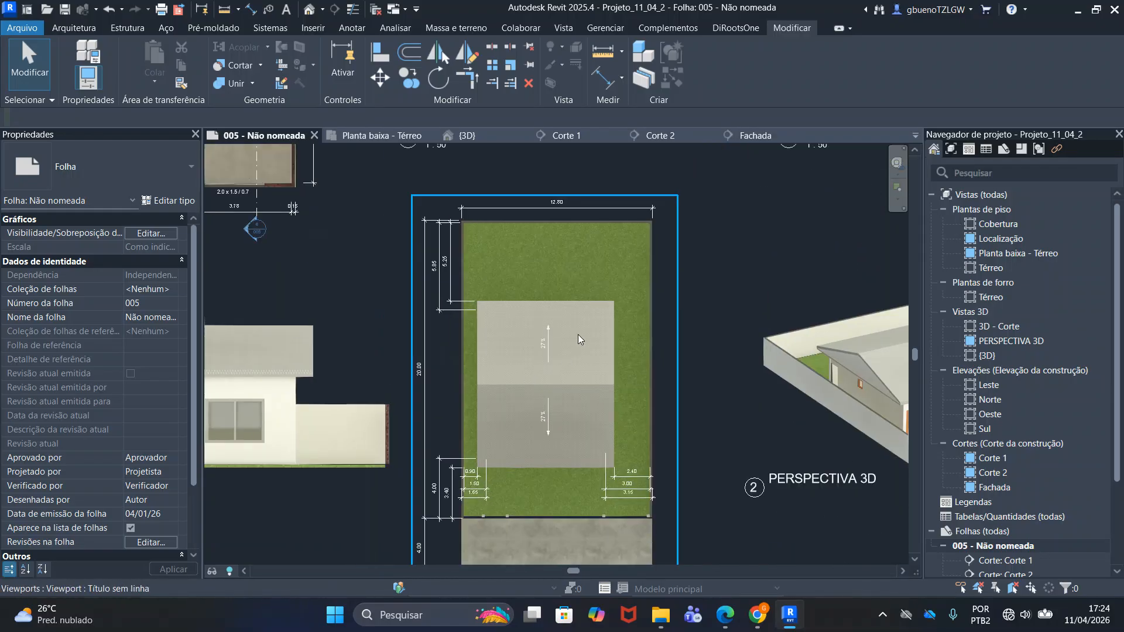
pyautogui.scroll(-3, 546, 290)
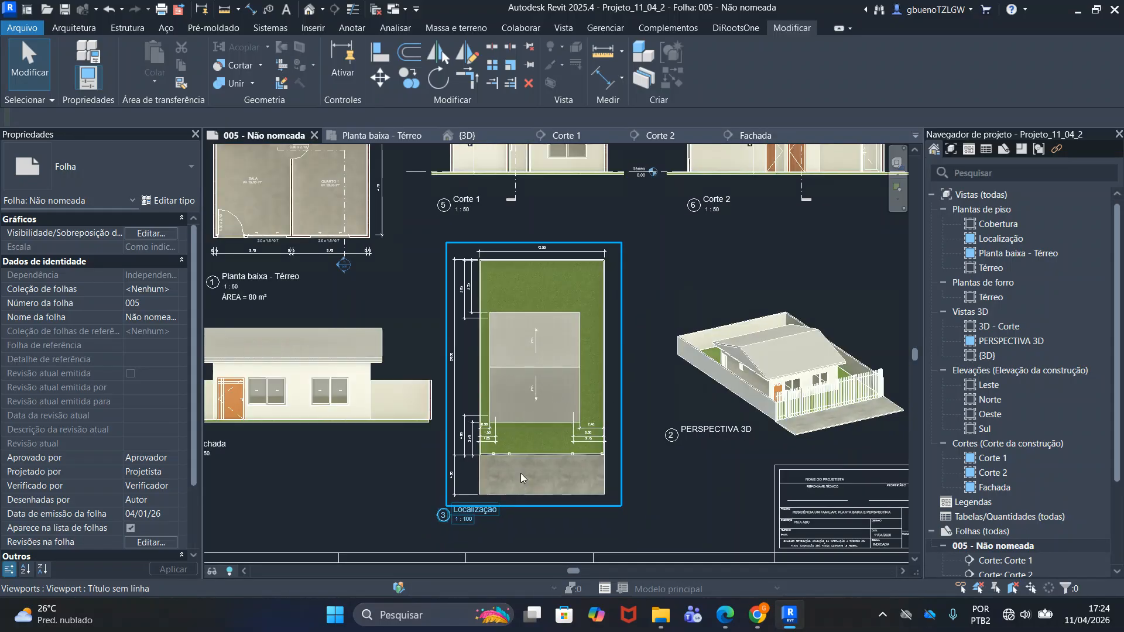
# Examine the Planta baixa - Térreo viewport on the sheet, including its room labels, dimensions and section lines
pyautogui.moveTo(358, 303); pyautogui.dragTo(633, 448, button='middle')
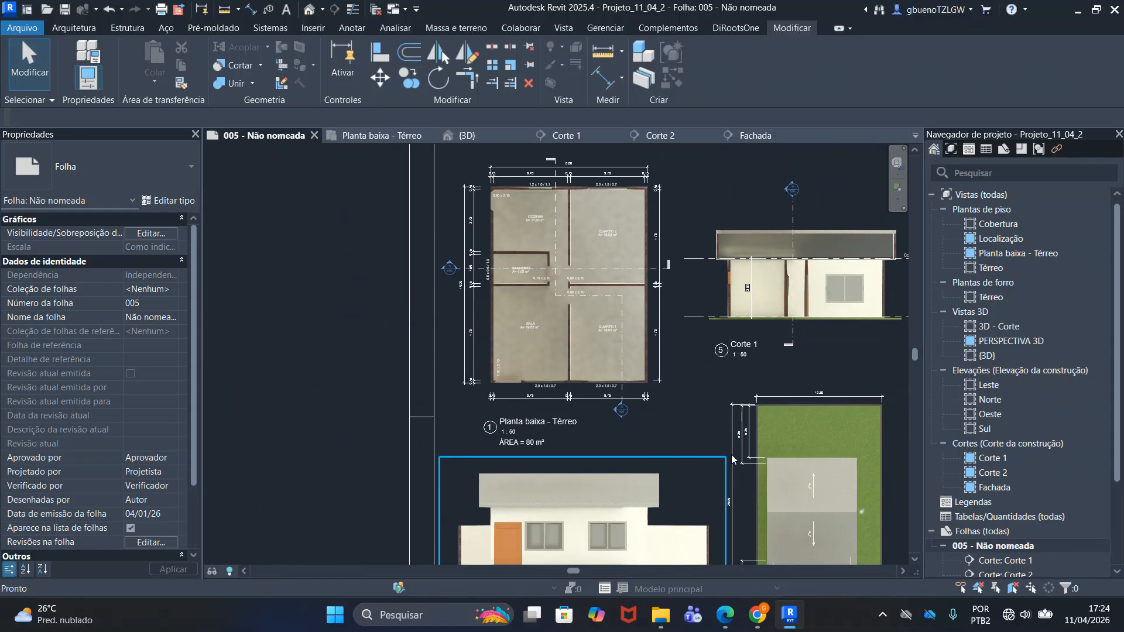
pyautogui.scroll(4, 592, 436)
pyautogui.scroll(-2, 515, 433)
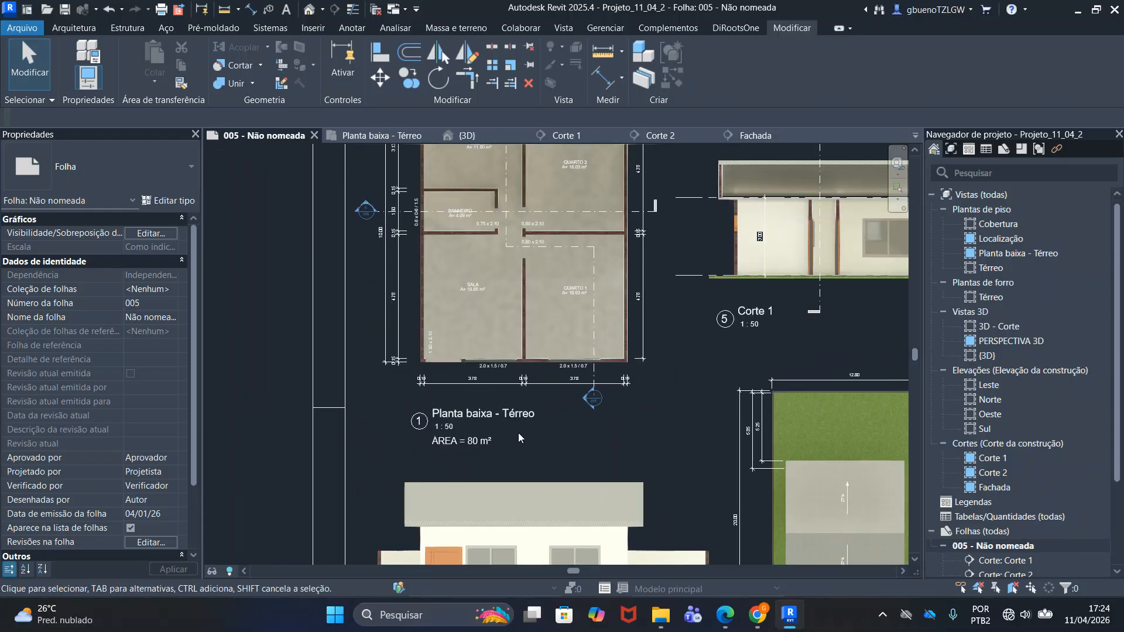
pyautogui.scroll(2, 509, 441)
pyautogui.scroll(-4, 470, 443)
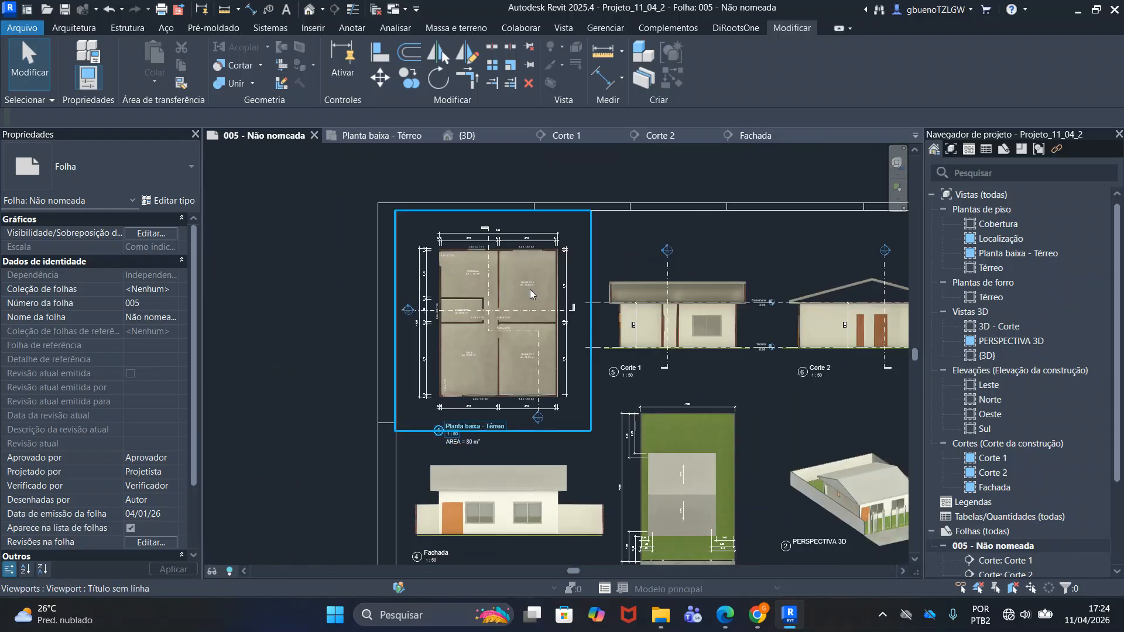
pyautogui.scroll(2, 454, 380)
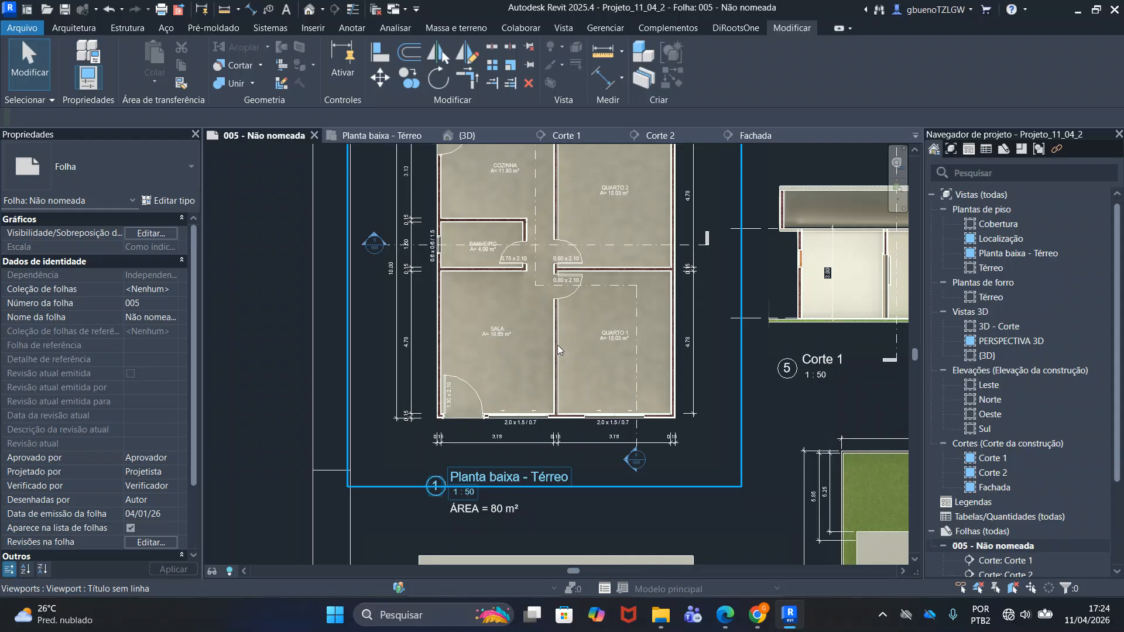
pyautogui.moveTo(524, 333); pyautogui.dragTo(520, 427, button='middle')
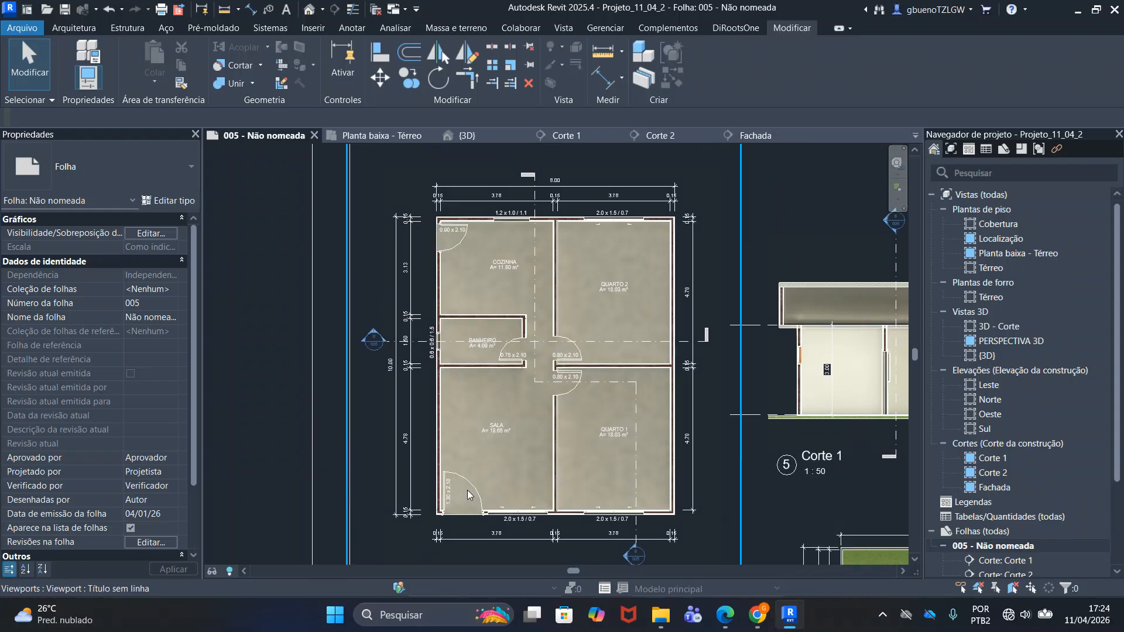
pyautogui.moveTo(589, 360); pyautogui.dragTo(452, 298, button='middle')
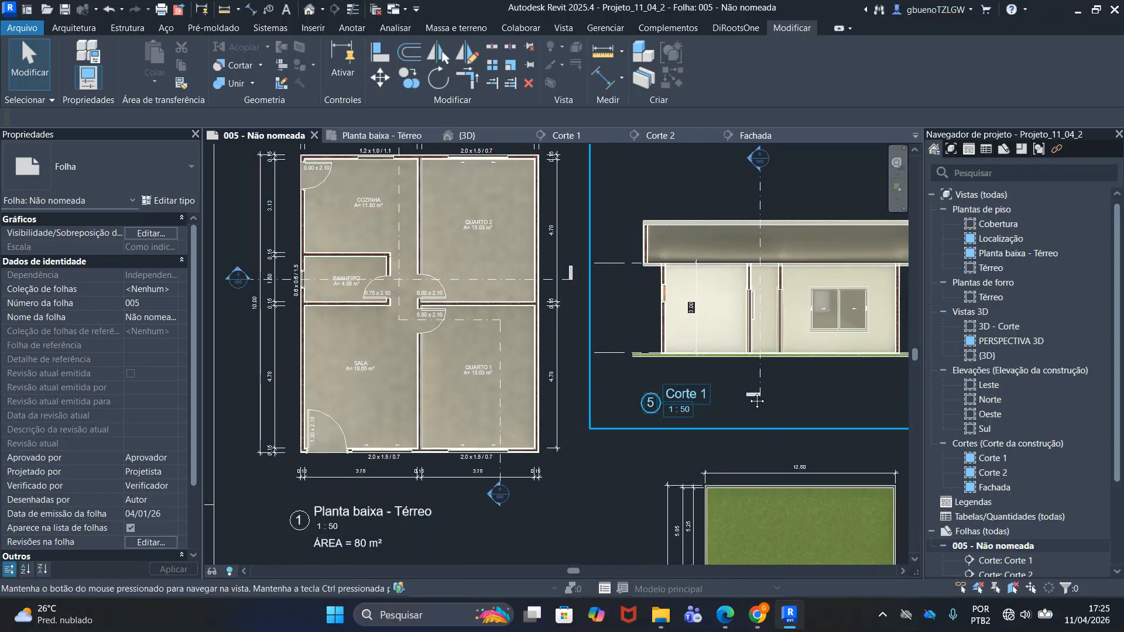
# Compare the level markers and dimensions of Corte 1 and Corte 2 with the floor plan on the sheet
pyautogui.moveTo(757, 400); pyautogui.dragTo(575, 336, button='middle')
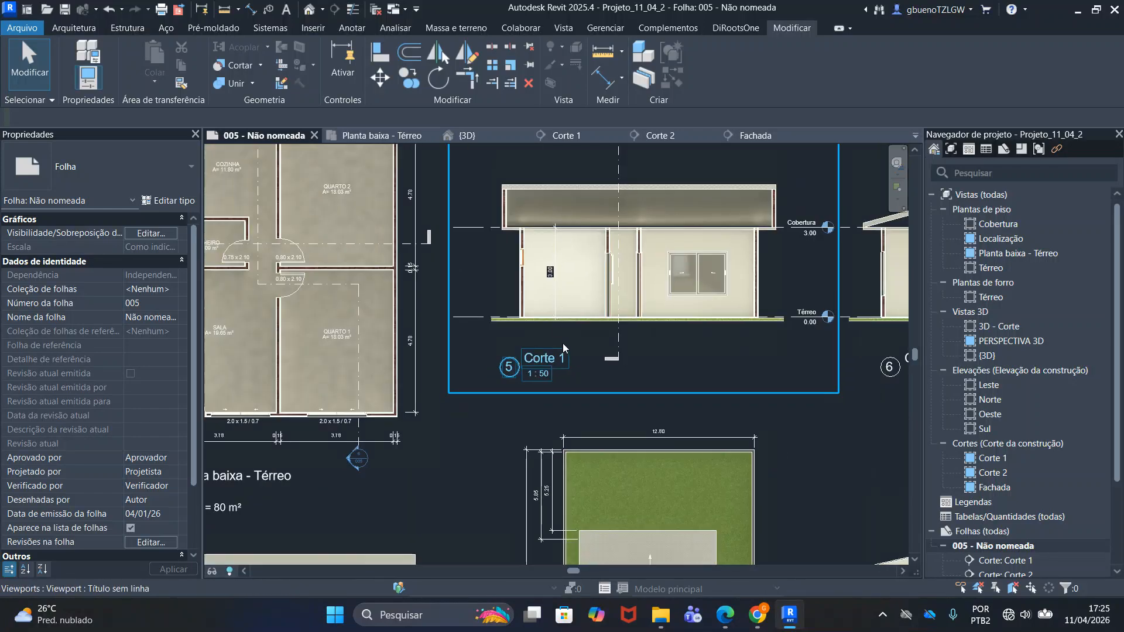
pyautogui.moveTo(574, 331); pyautogui.dragTo(339, 343, button='middle')
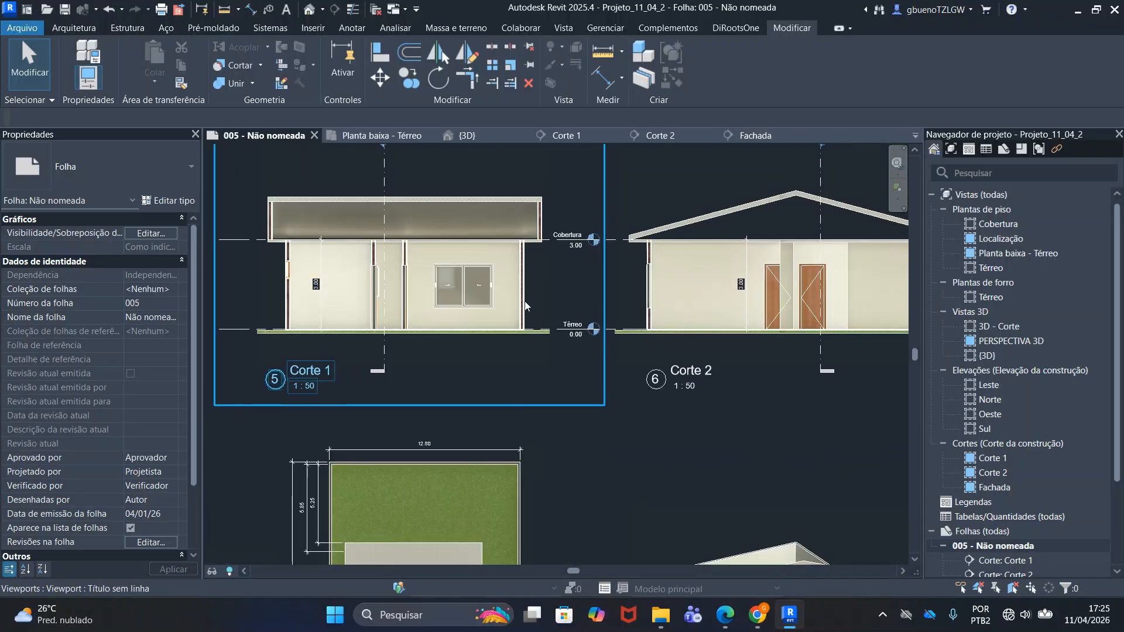
pyautogui.scroll(5, 310, 305)
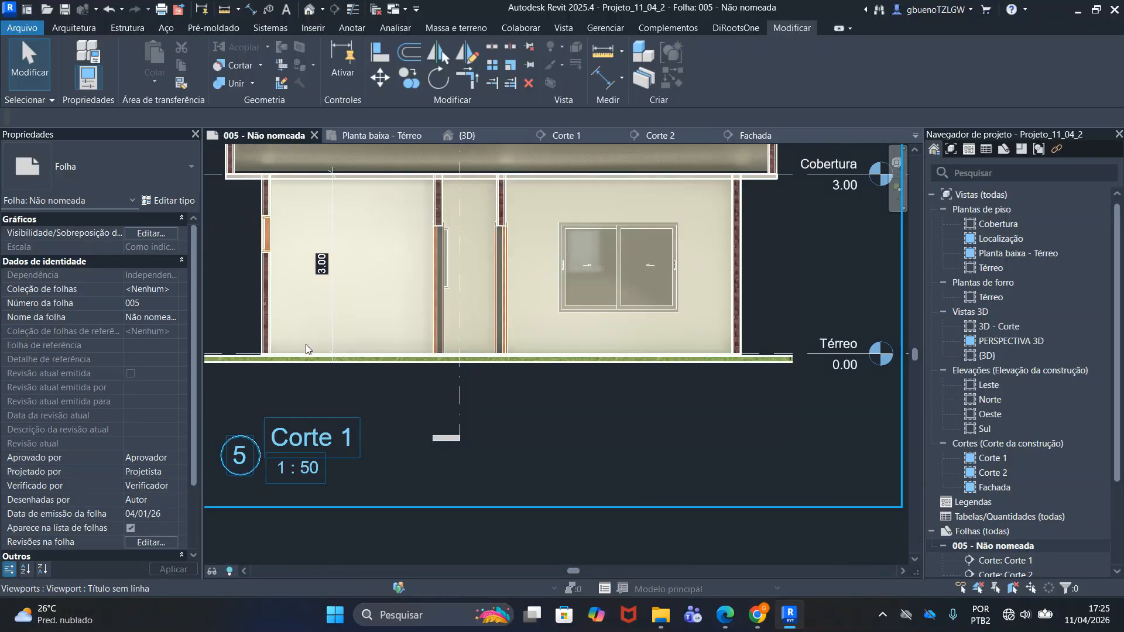
pyautogui.scroll(-4, 465, 345)
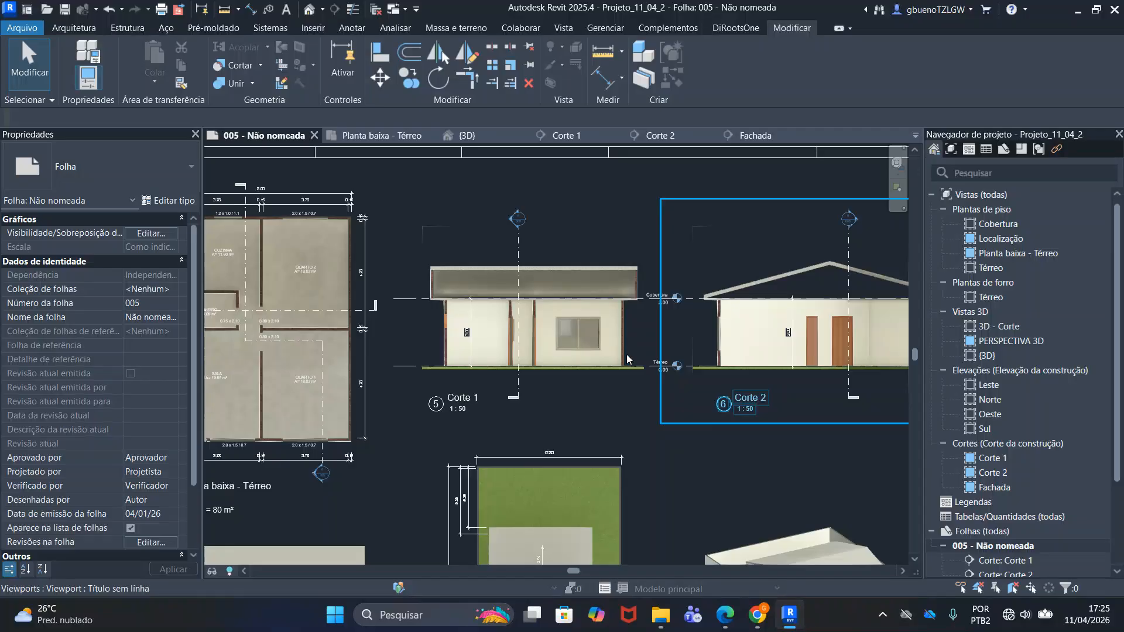
pyautogui.moveTo(799, 332); pyautogui.dragTo(629, 307, button='middle')
pyautogui.scroll(2, 628, 306)
pyautogui.scroll(-4, 653, 281)
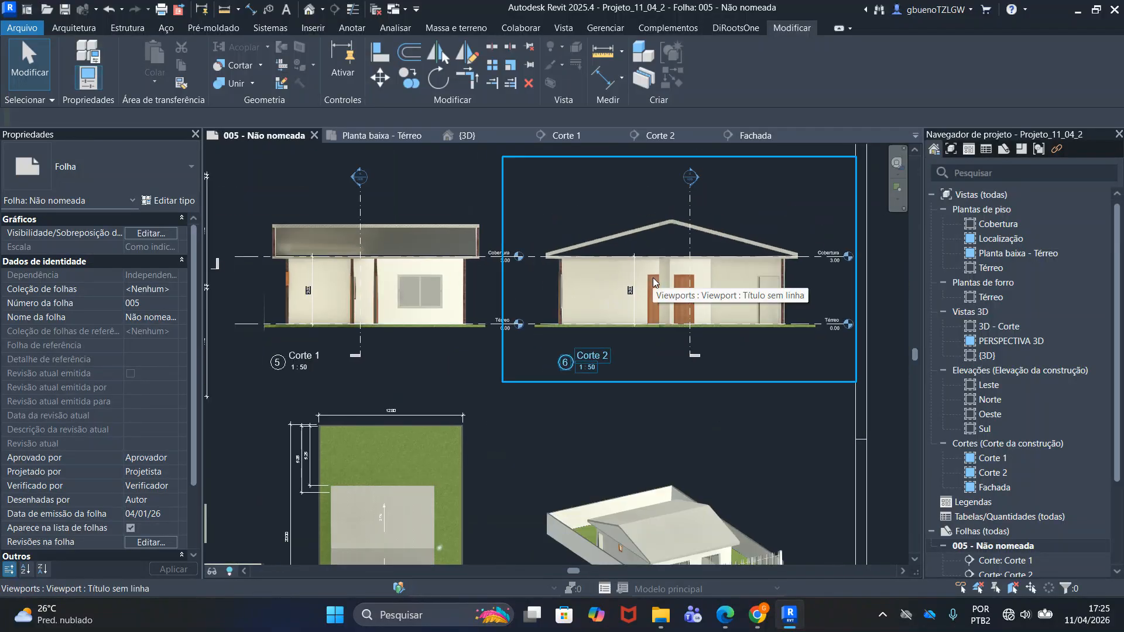
pyautogui.scroll(2, 773, 318)
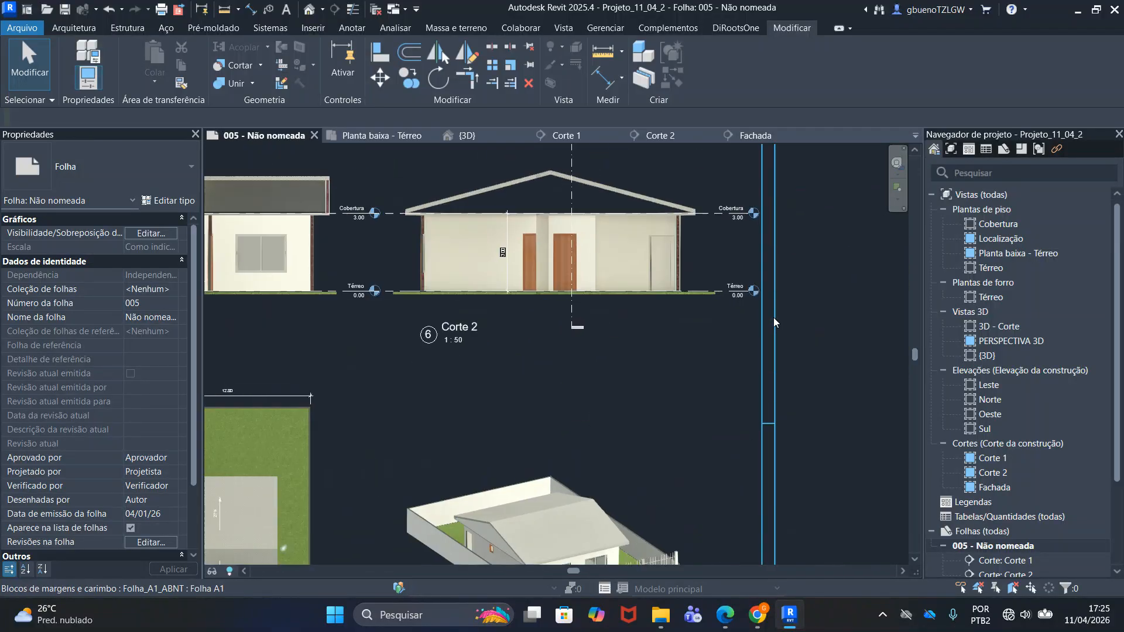
pyautogui.scroll(-2, 764, 325)
pyautogui.scroll(-2, 760, 338)
pyautogui.scroll(2, 761, 346)
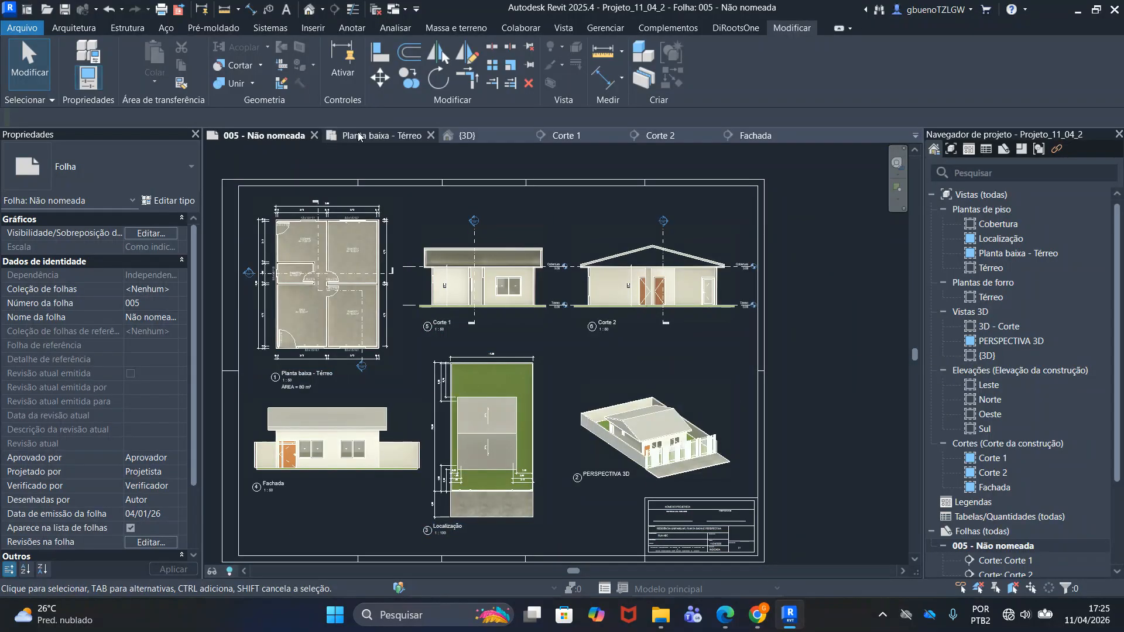
pyautogui.scroll(4, 299, 328)
pyautogui.scroll(1, 328, 352)
pyautogui.scroll(-5, 355, 347)
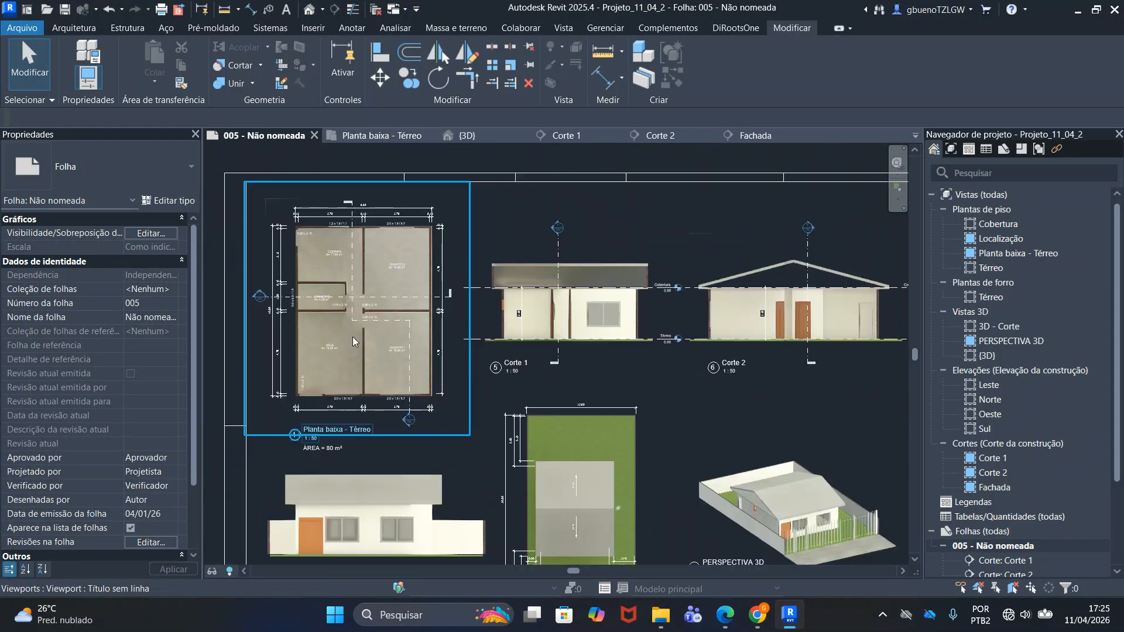
# In the Planta baixa - Térreo view, place an Alvo (Projeto) spot elevation without a leader below the SALA area label
pyautogui.click(384, 134)
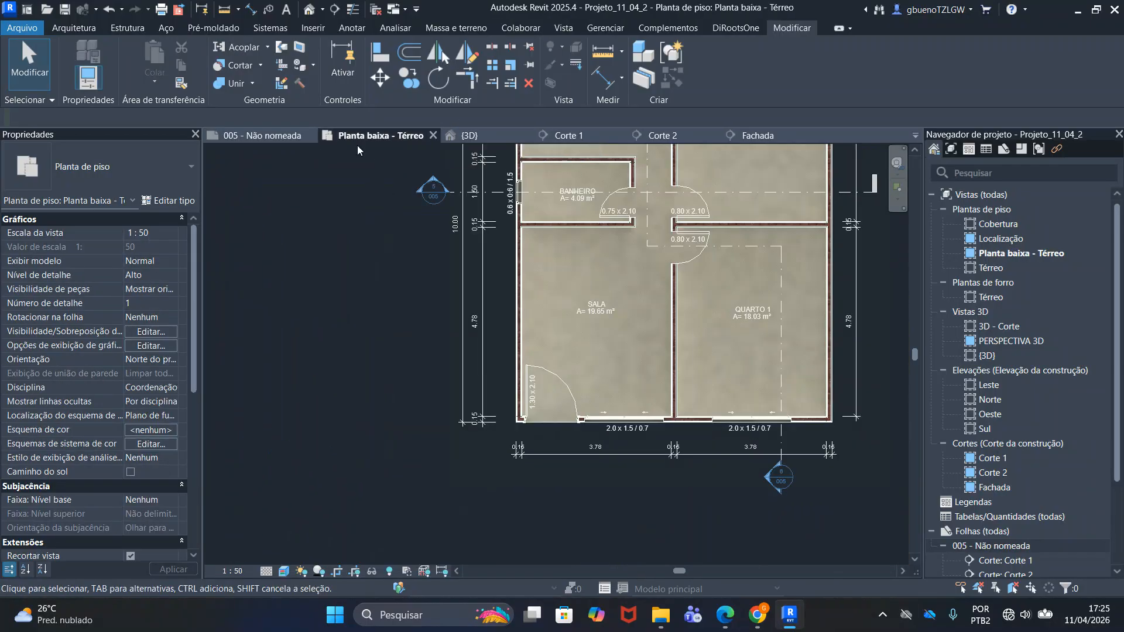
pyautogui.click(352, 28)
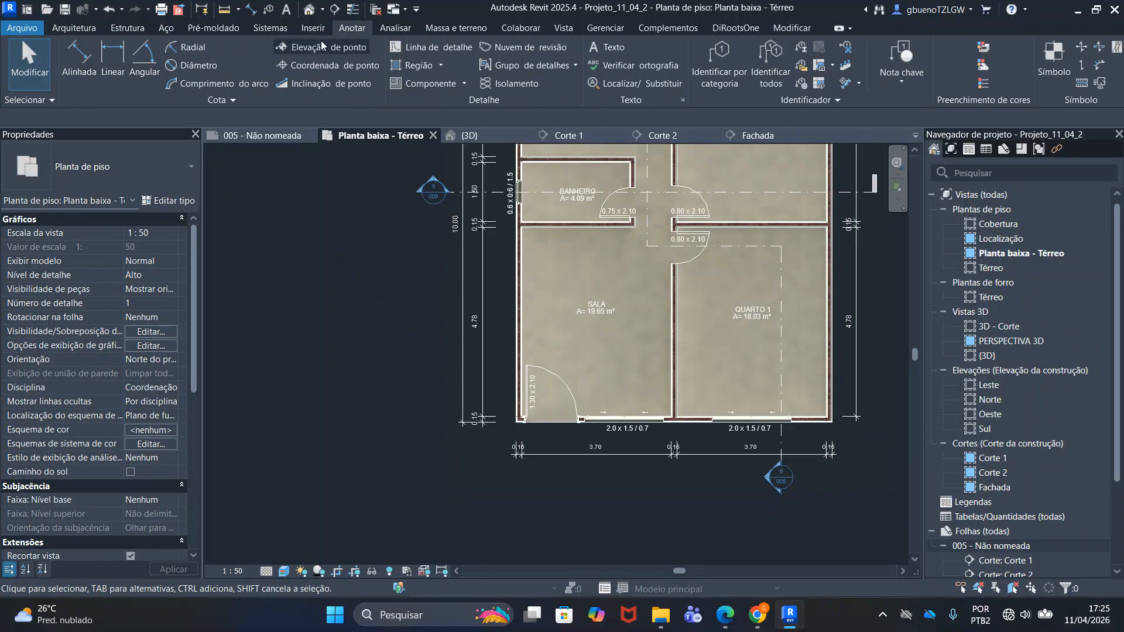
pyautogui.click(323, 47)
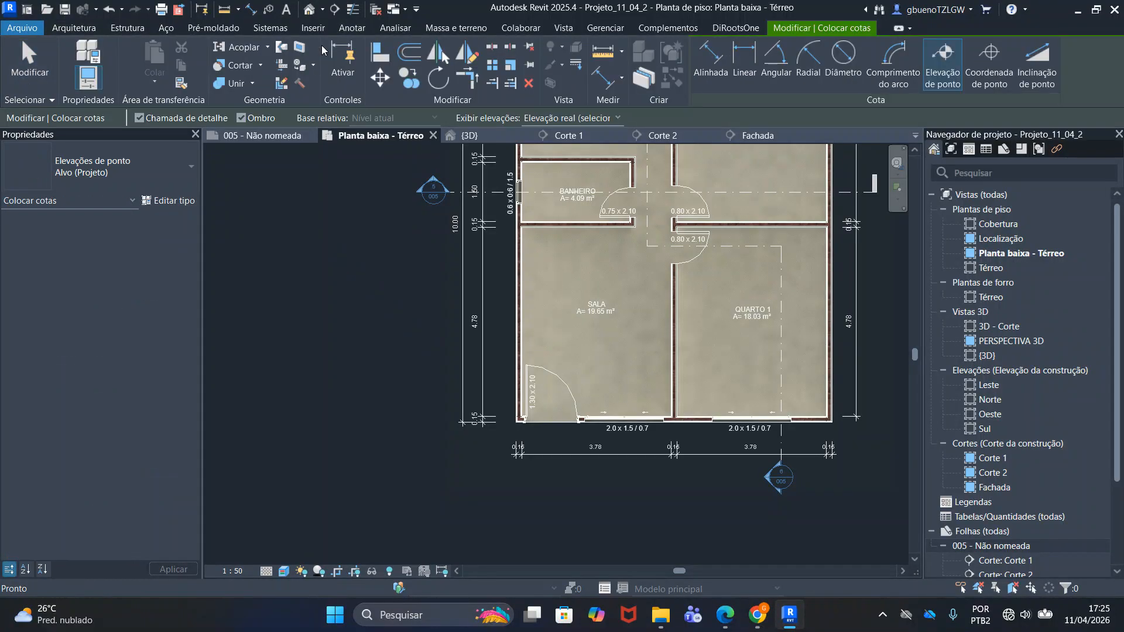
pyautogui.click(141, 119)
pyautogui.click(176, 168)
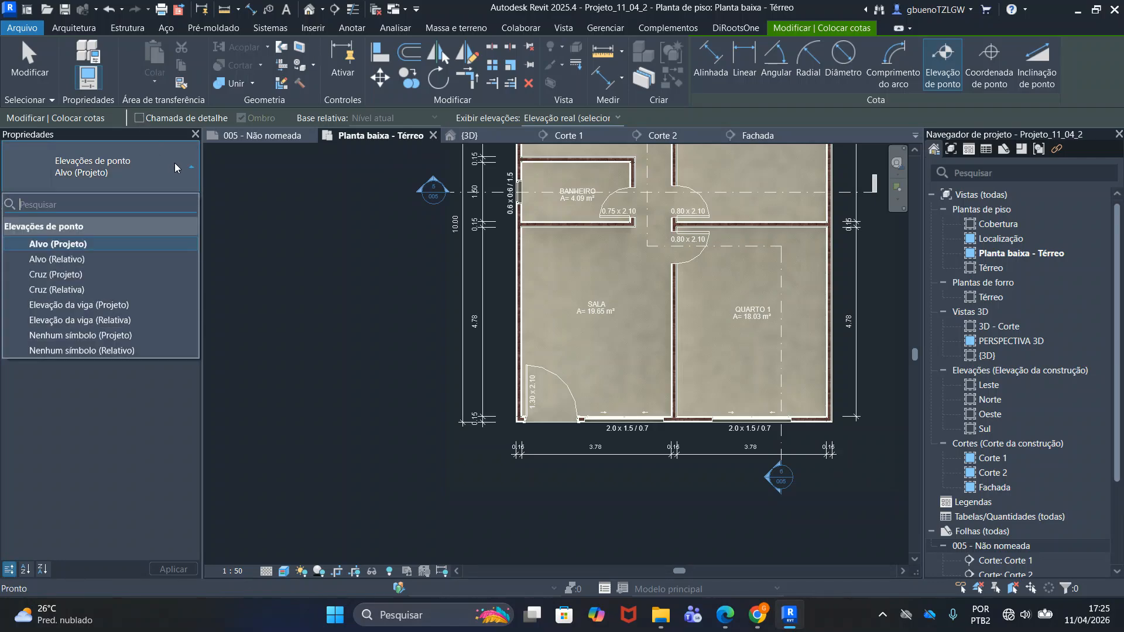
pyautogui.click(65, 248)
pyautogui.scroll(5, 572, 305)
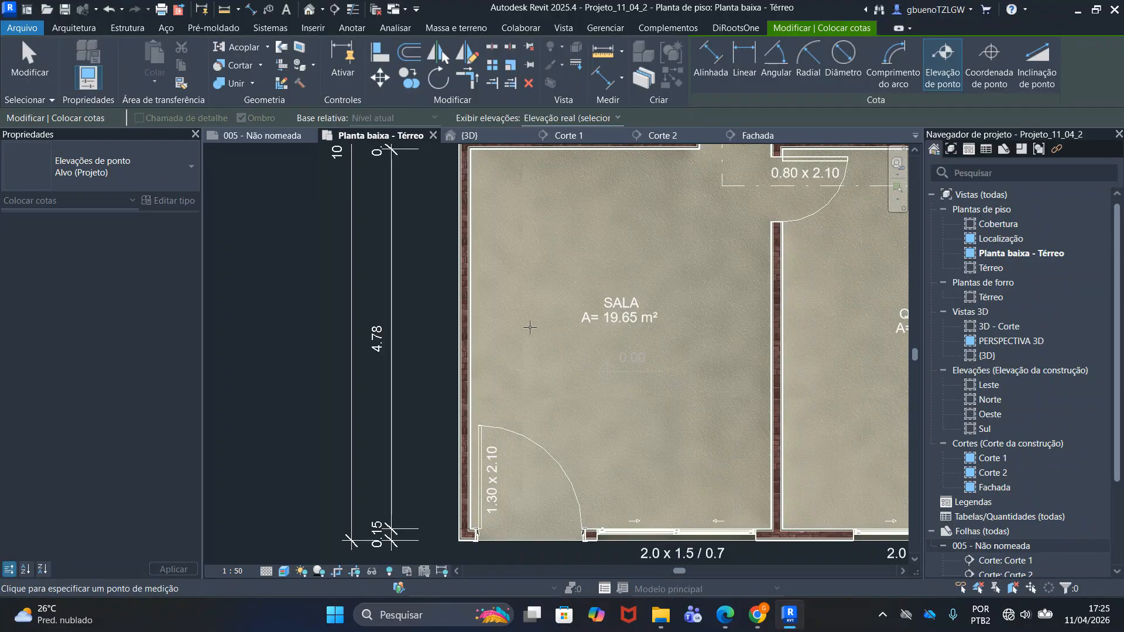
pyautogui.scroll(3, 609, 368)
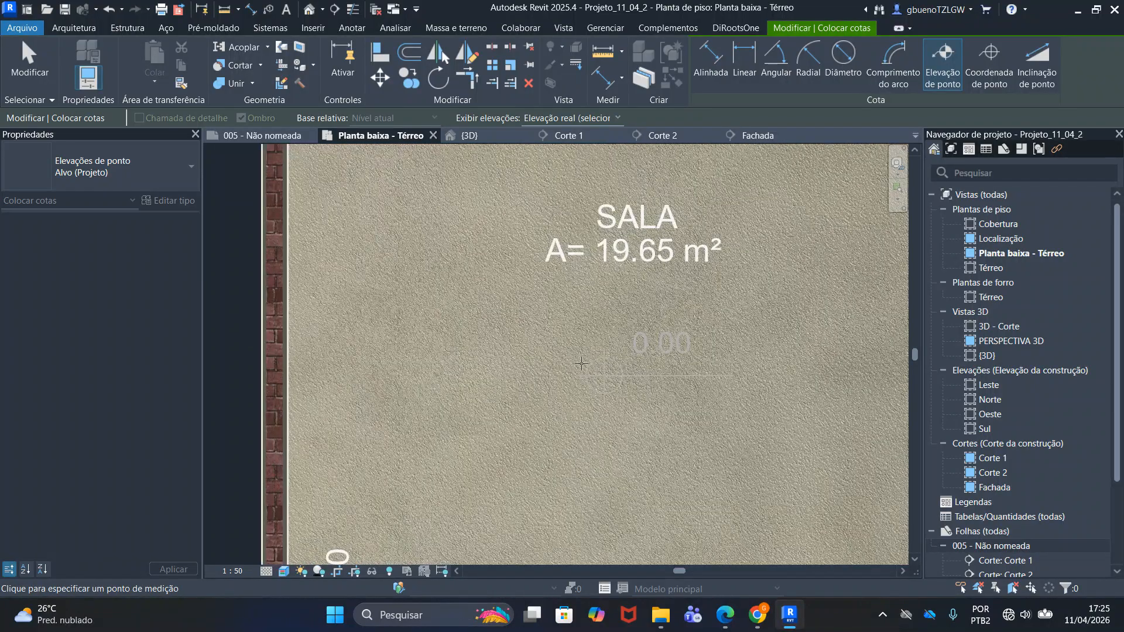
pyautogui.click(497, 358)
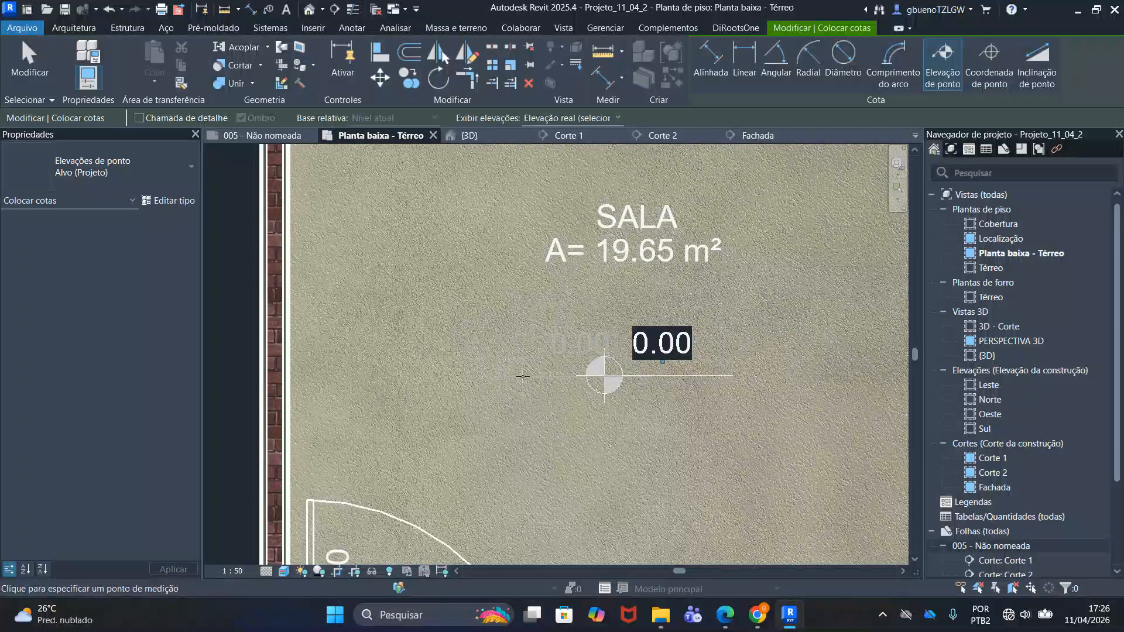
pyautogui.press('Escape')
pyautogui.press('Escape')
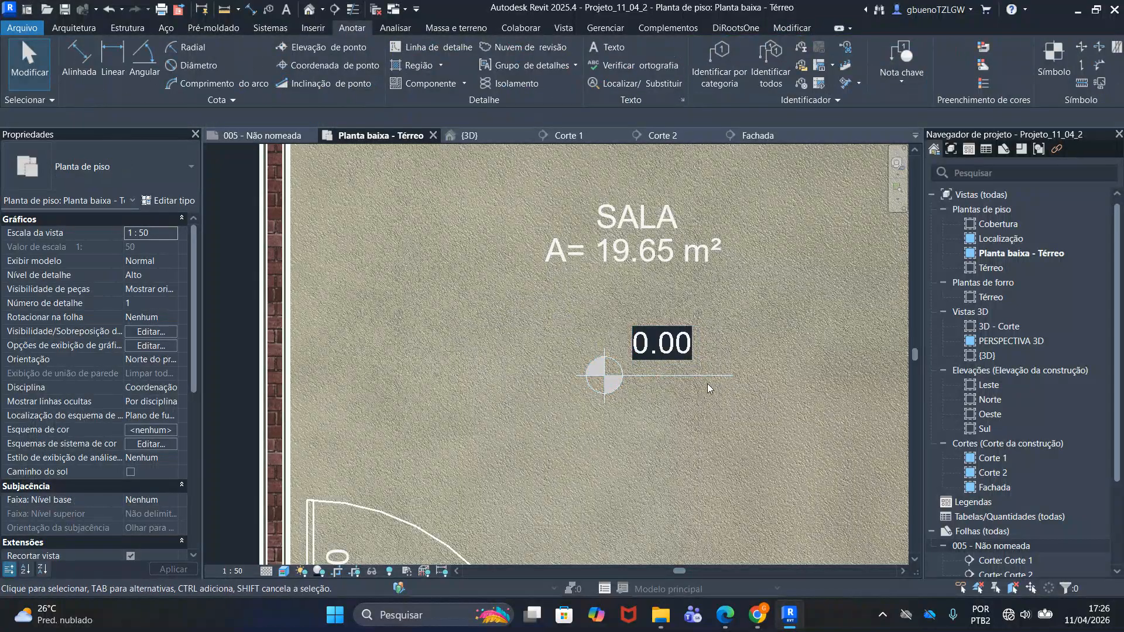
# Compare the SALA spot elevation in the floor plan with its appearance in the sheet's Planta baixa - Térreo viewport
pyautogui.scroll(-1, 708, 389)
pyautogui.scroll(2, 702, 378)
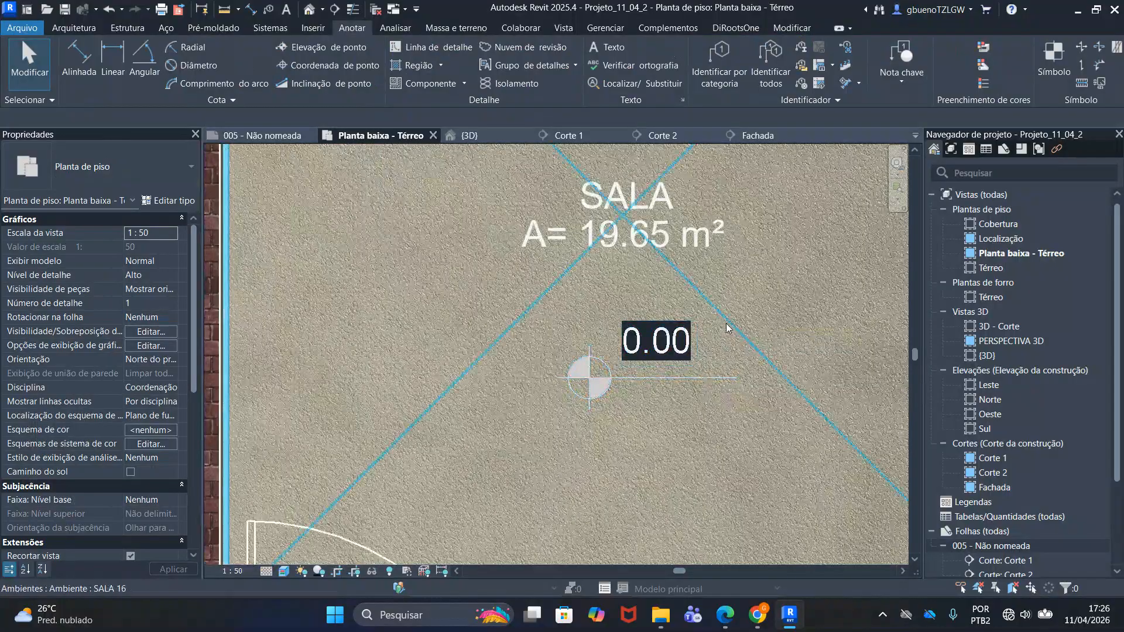
pyautogui.scroll(-5, 724, 328)
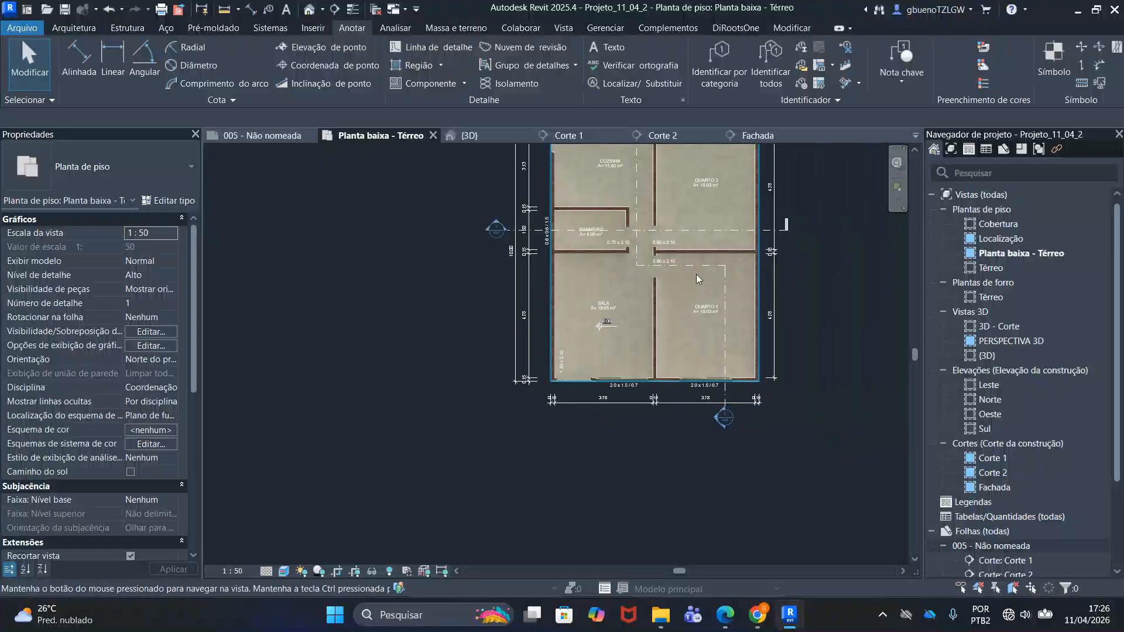
pyautogui.click(268, 136)
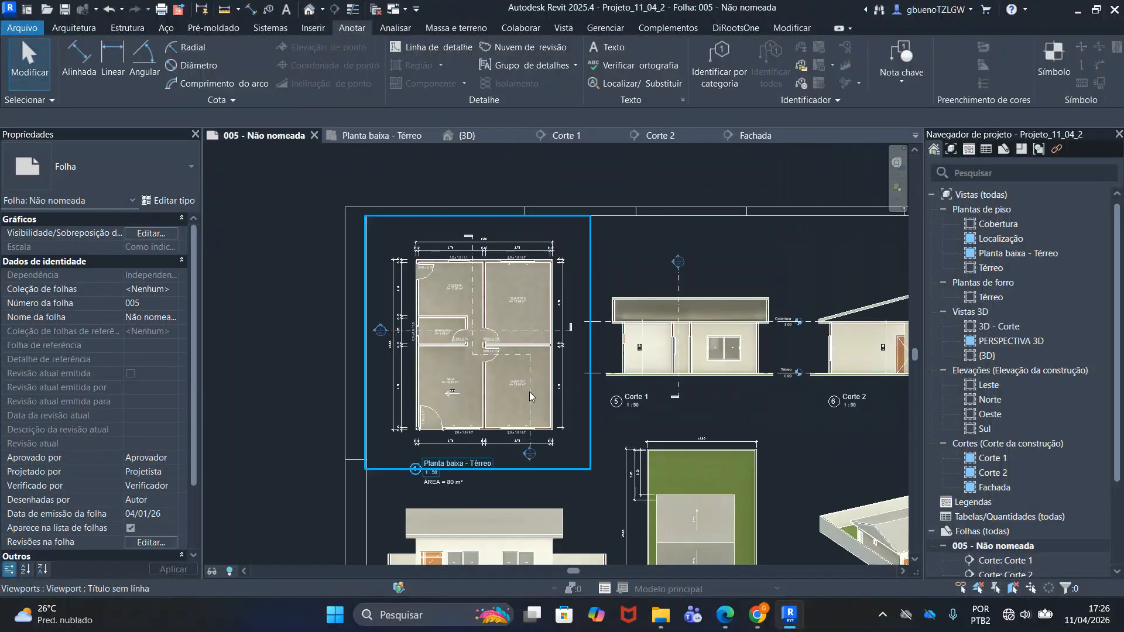
pyautogui.scroll(3, 558, 333)
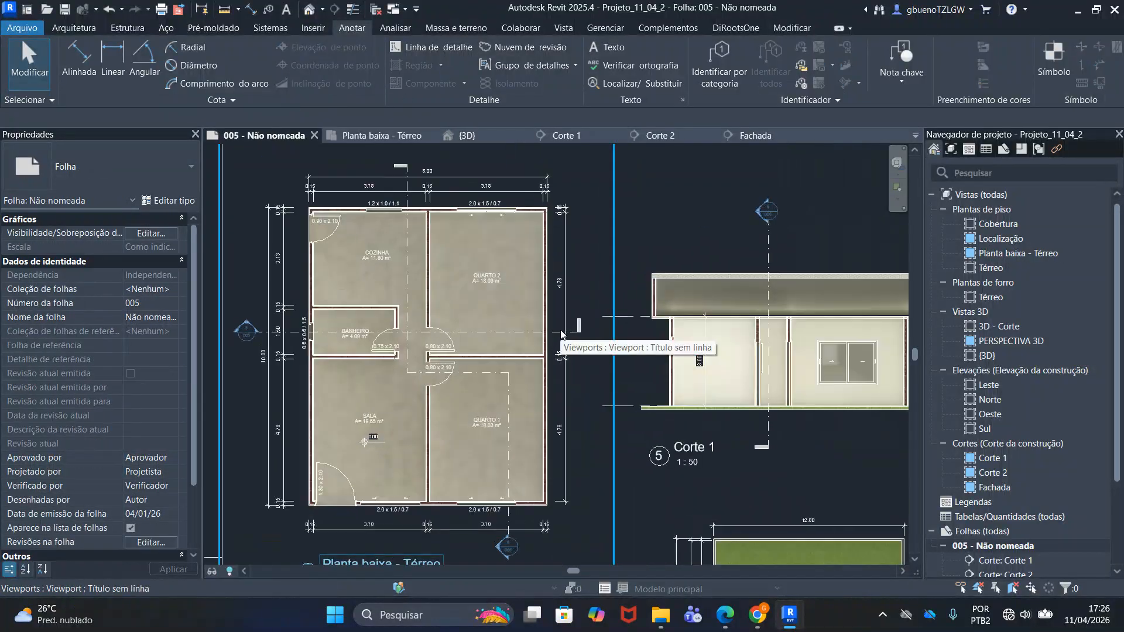
pyautogui.scroll(-3, 561, 335)
pyautogui.scroll(-3, 562, 335)
pyautogui.scroll(5, 700, 295)
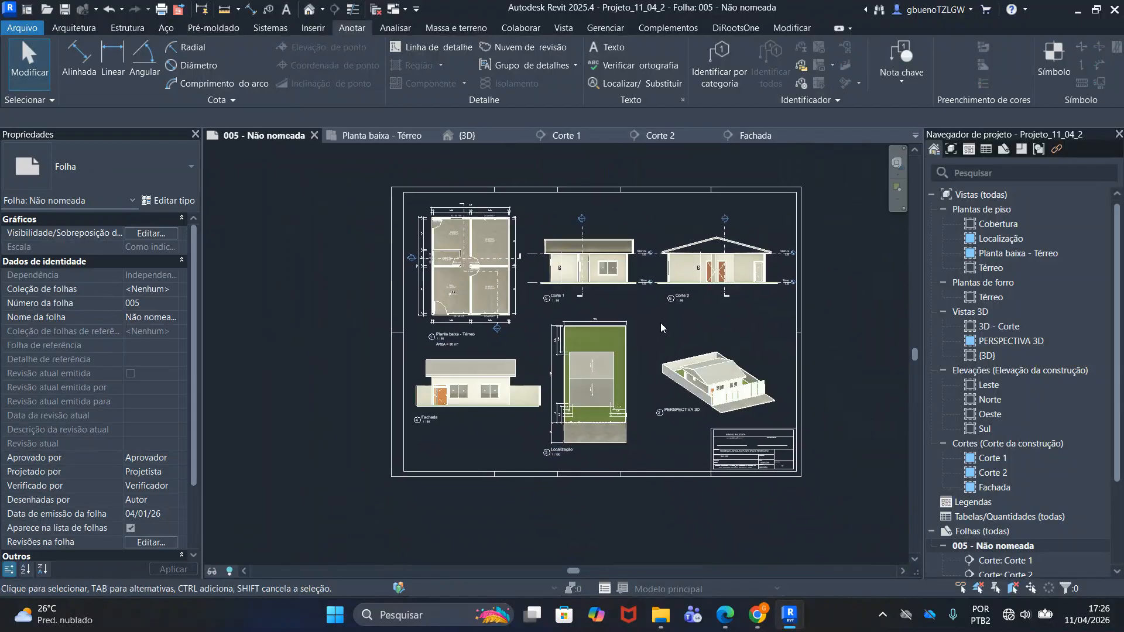
pyautogui.scroll(-3, 700, 294)
pyautogui.scroll(6, 507, 384)
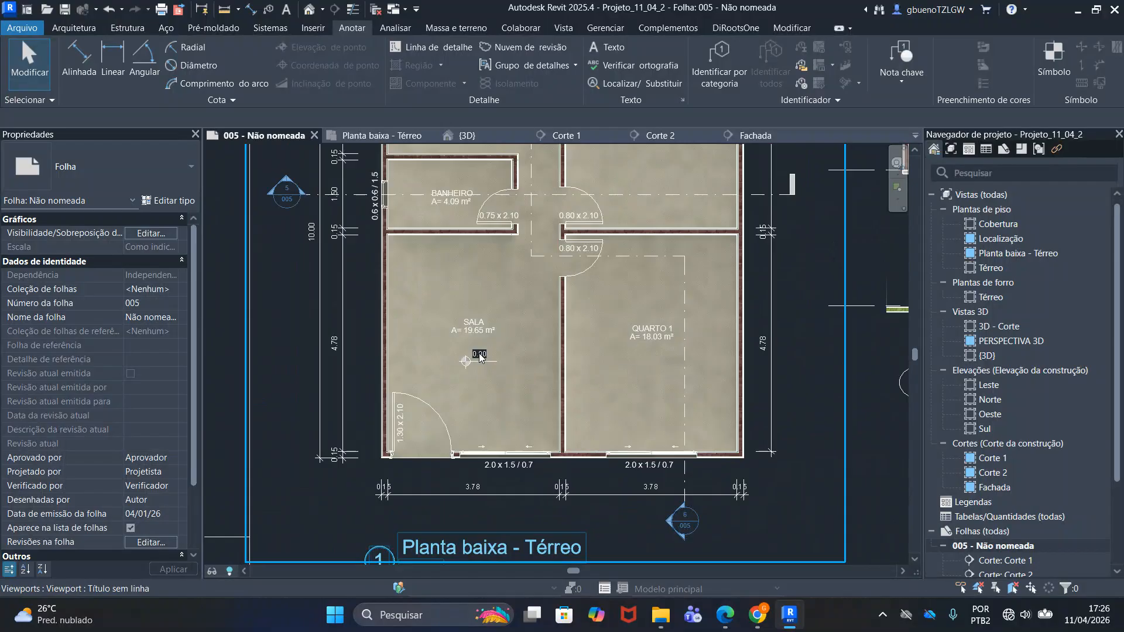
pyautogui.moveTo(480, 354); pyautogui.dragTo(243, 342, button='middle')
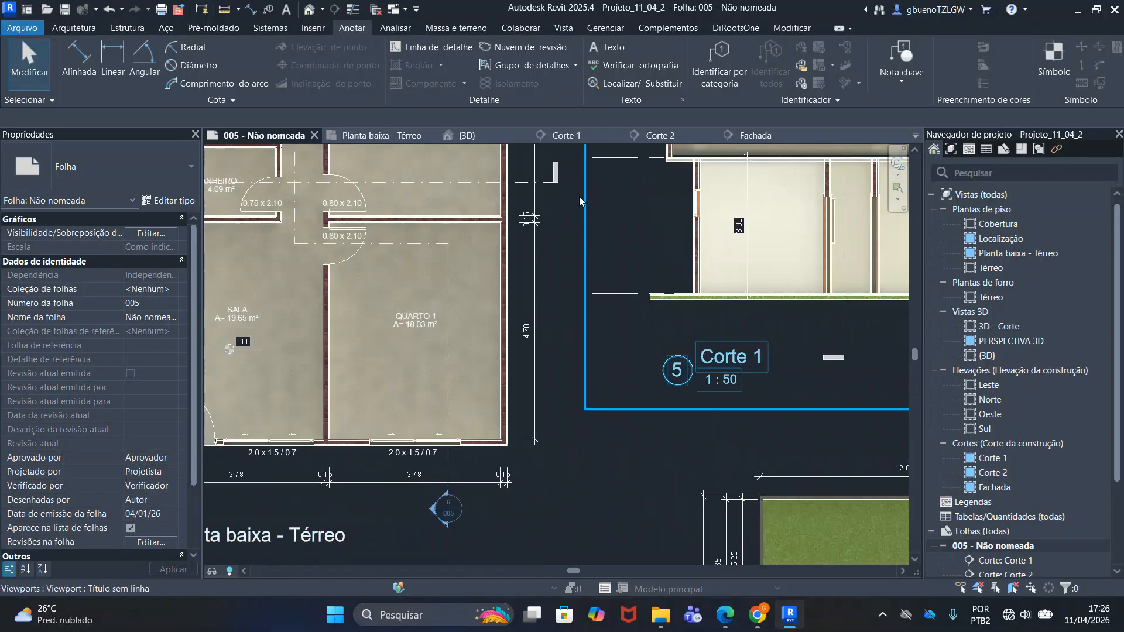
# Review the type properties of the Alvo (Projeto) spot elevation in SALA without changing them
pyautogui.click(357, 136)
pyautogui.scroll(5, 638, 347)
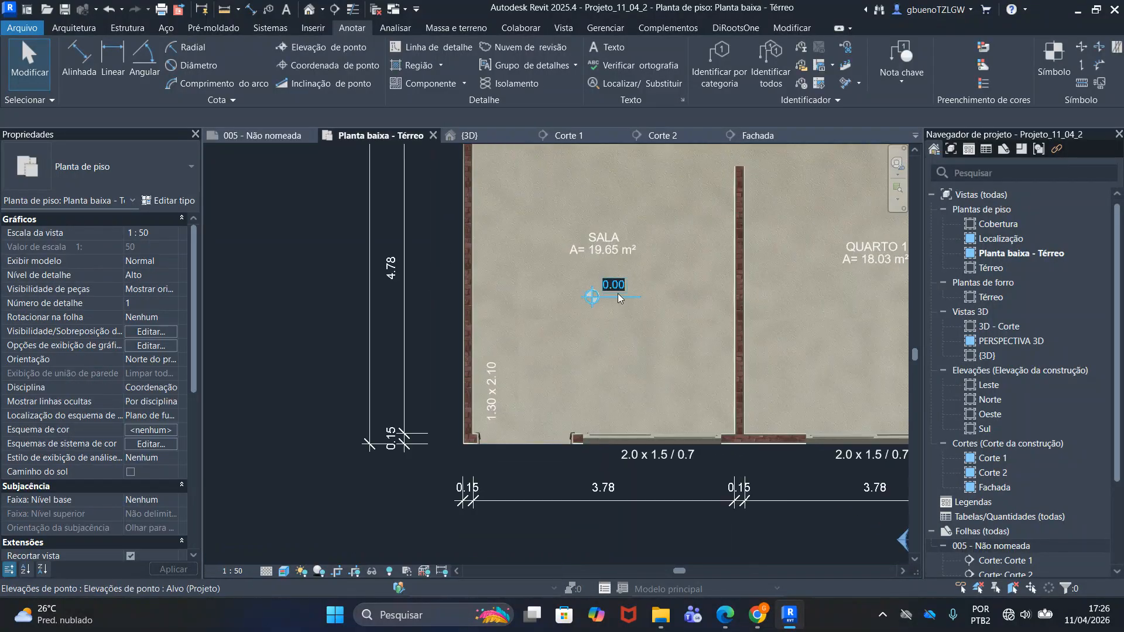
pyautogui.click(617, 293)
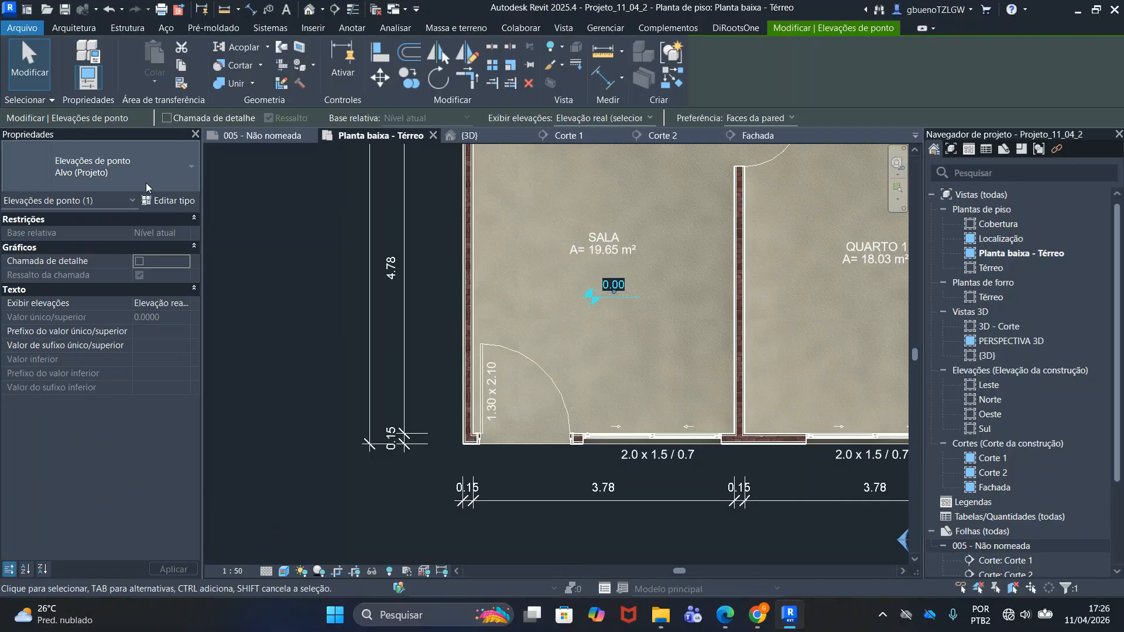
pyautogui.click(173, 201)
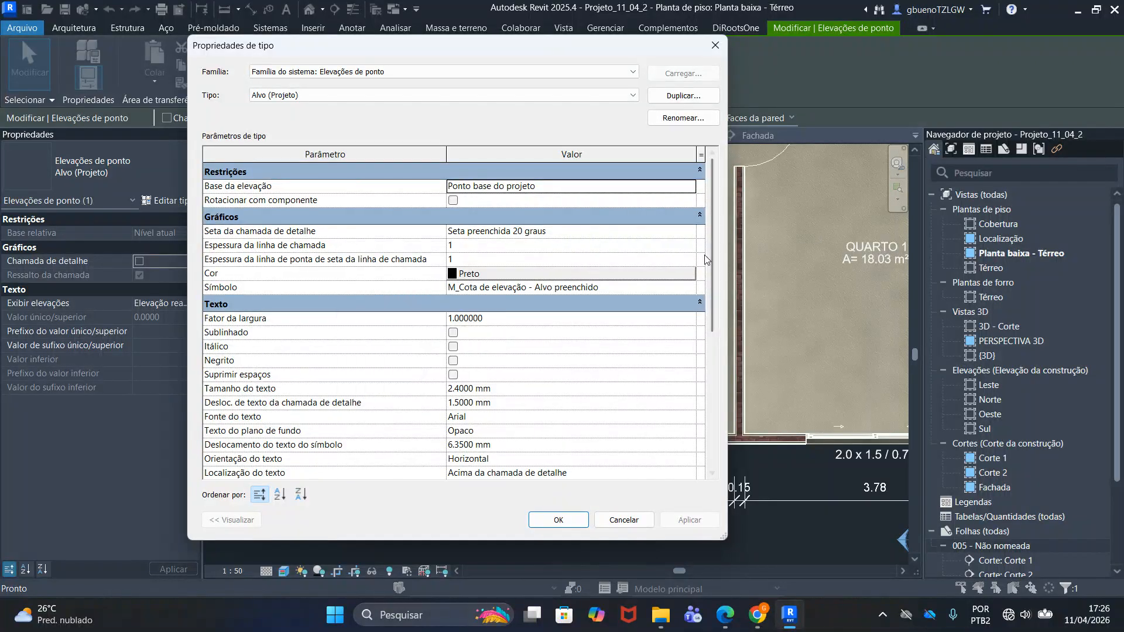
pyautogui.moveTo(710, 233); pyautogui.dragTo(724, 192)
pyautogui.click(624, 520)
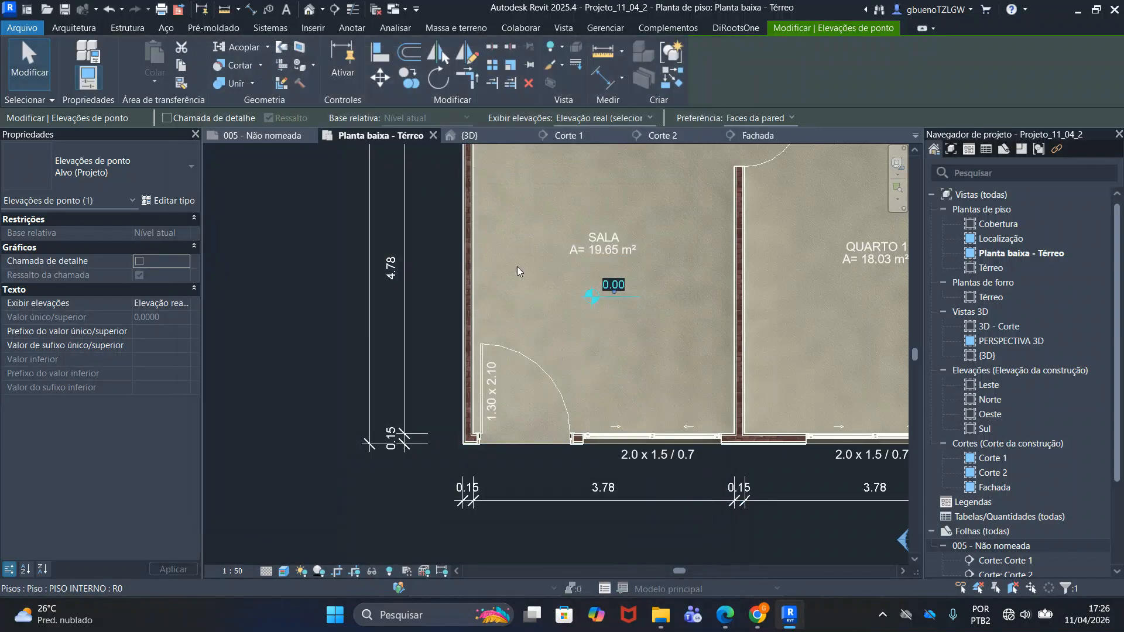
pyautogui.scroll(-2, 508, 299)
pyautogui.press('Escape')
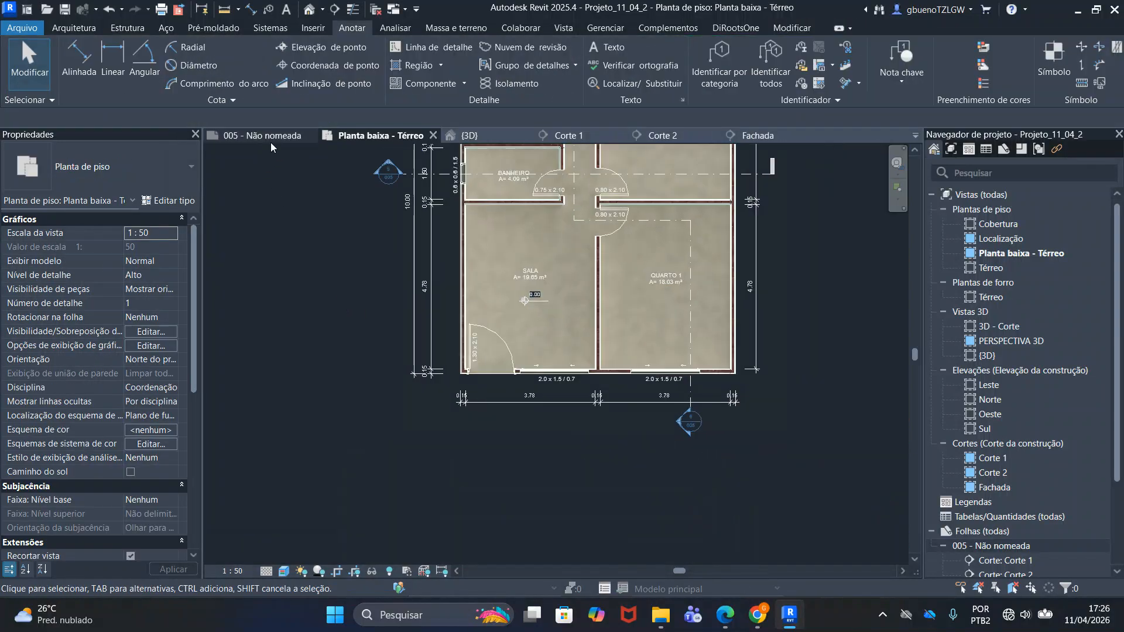
# Return to sheet 005 and set the print range to selected views/sheets, including only Folha 005
pyautogui.click(268, 138)
pyautogui.scroll(-5, 547, 378)
pyautogui.moveTo(614, 414); pyautogui.dragTo(565, 255, button='middle')
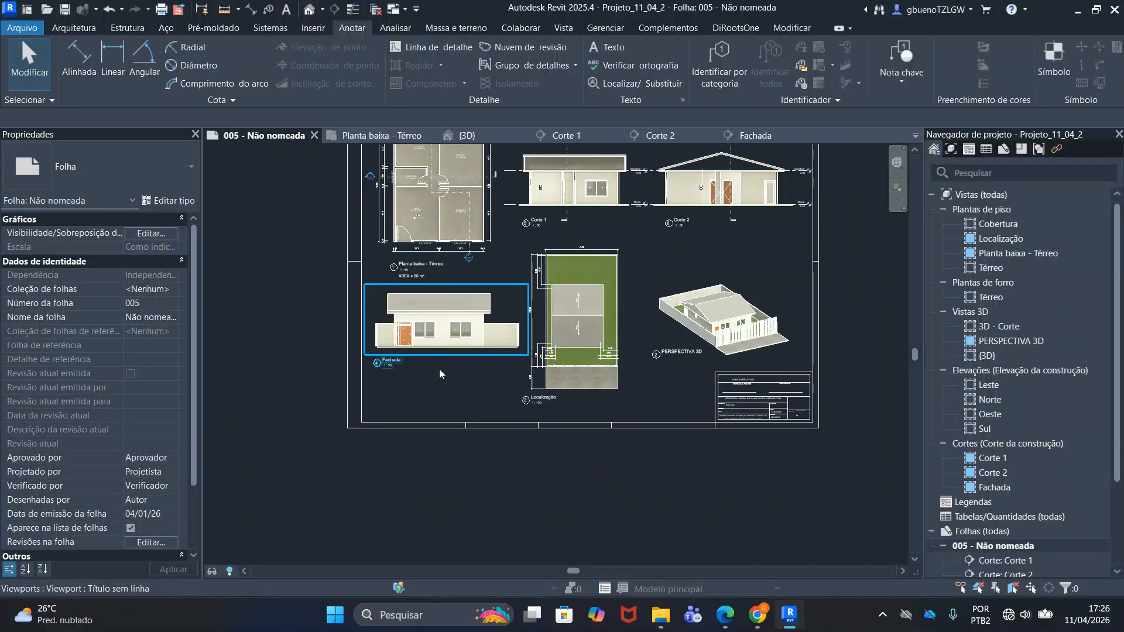
pyautogui.moveTo(526, 353); pyautogui.dragTo(530, 436, button='middle')
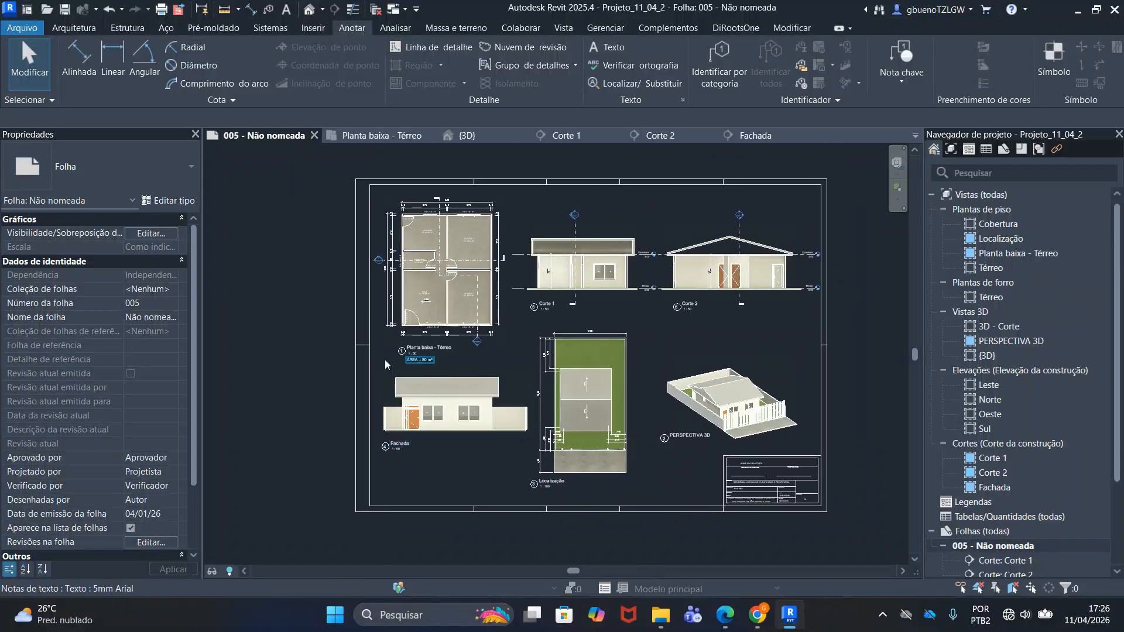
pyautogui.moveTo(279, 303); pyautogui.dragTo(265, 304, button='middle')
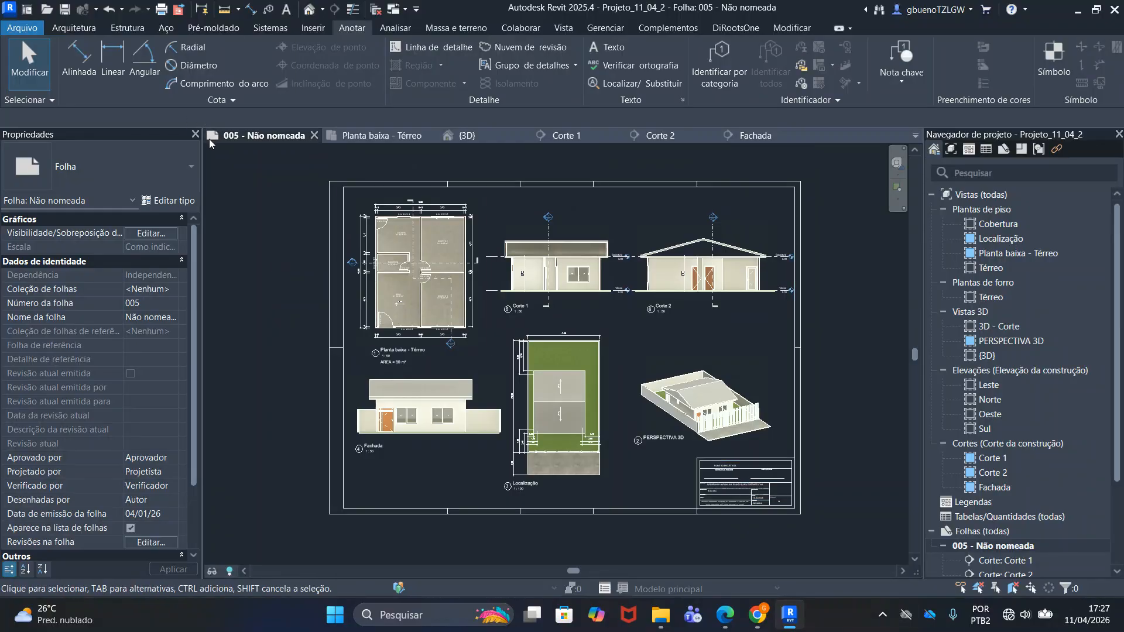
pyautogui.click(161, 10)
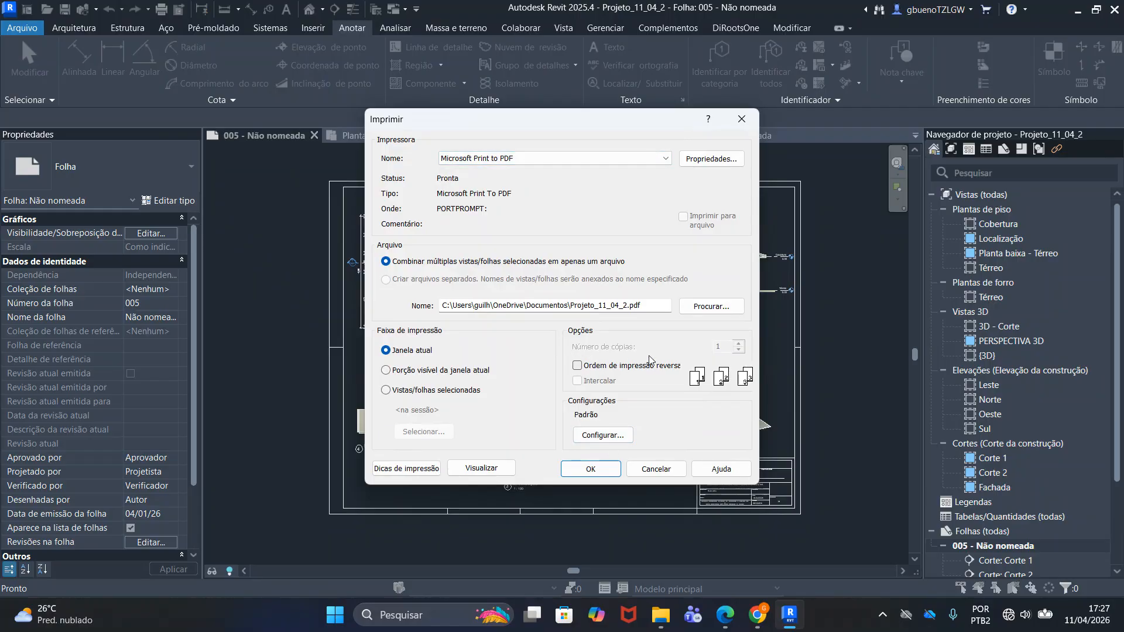
pyautogui.click(417, 390)
pyautogui.click(427, 433)
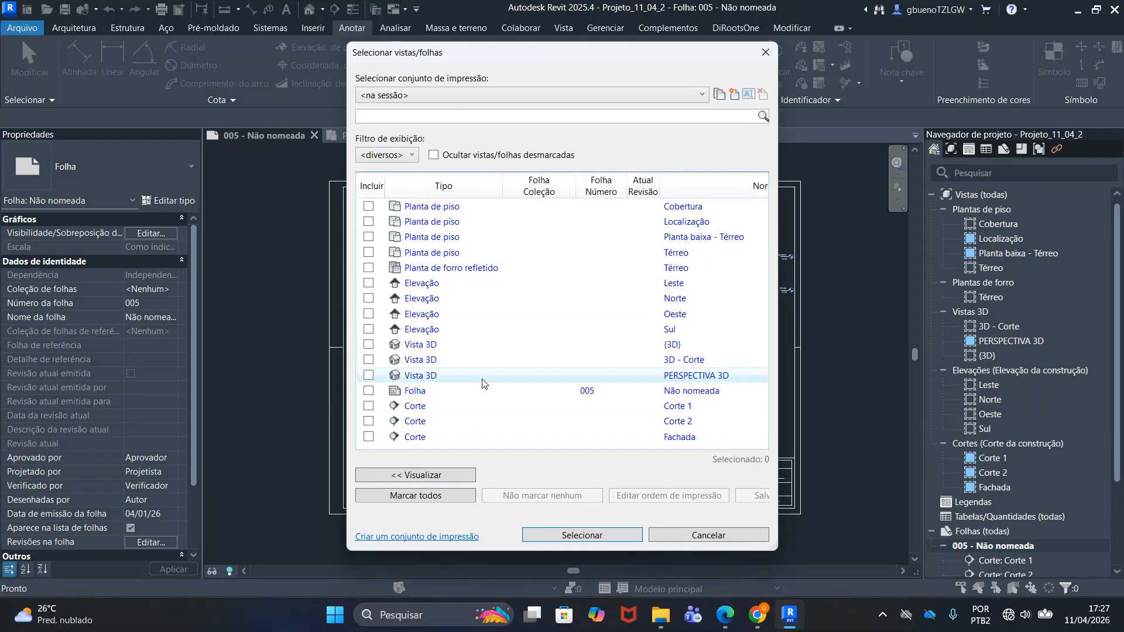
pyautogui.click(497, 394)
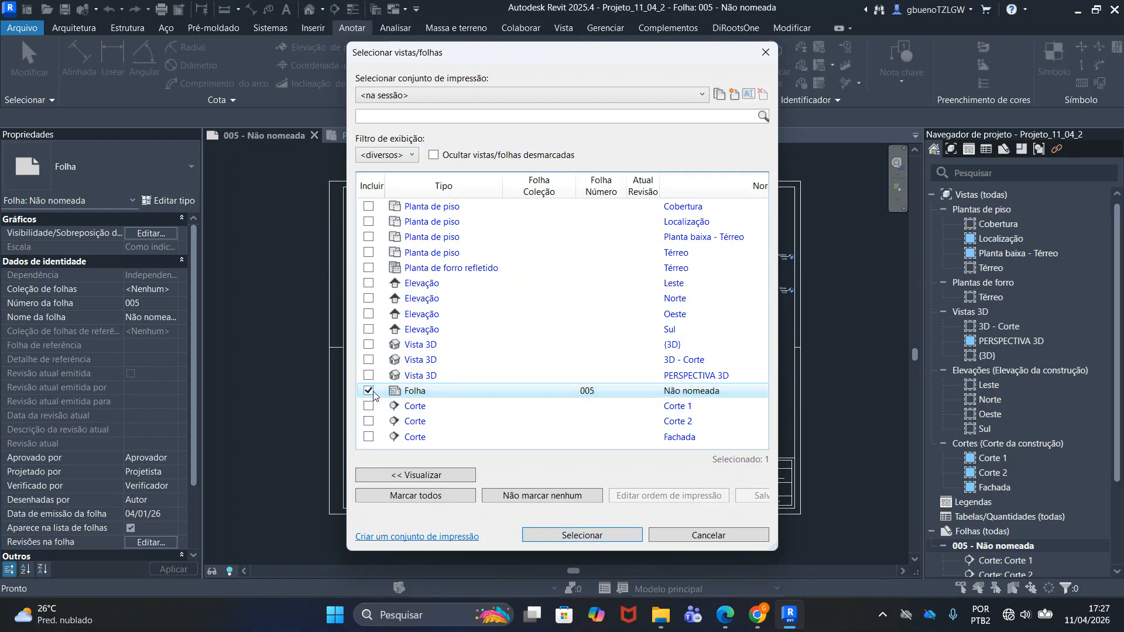
pyautogui.click(588, 533)
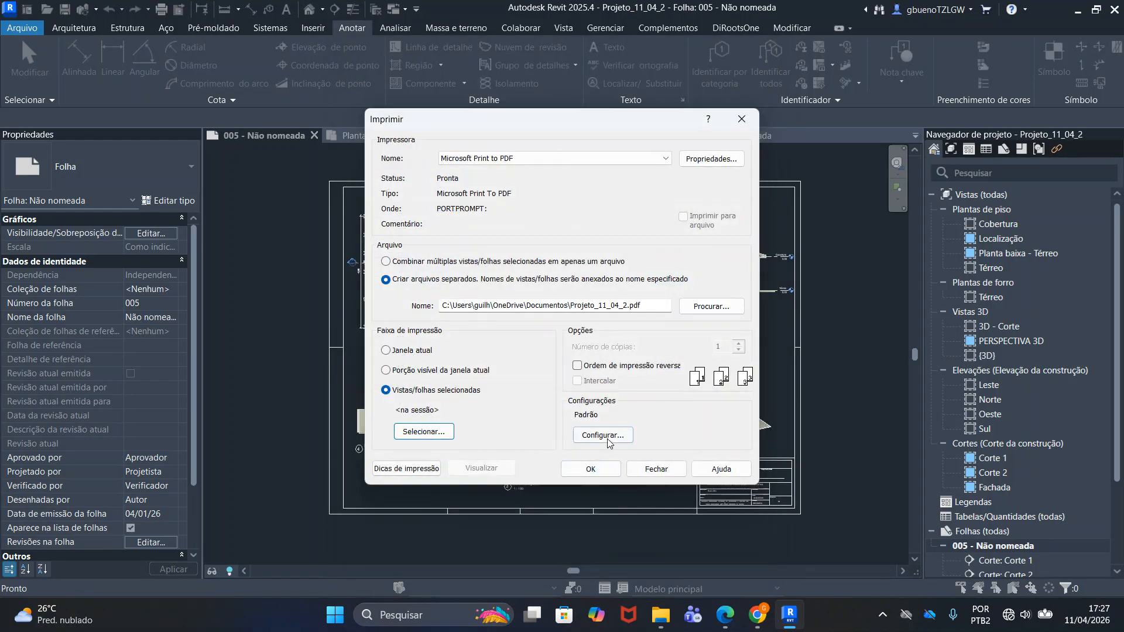
# Configure the print setup with ISOA1 paper size and zoom at 100% of size
pyautogui.click(608, 437)
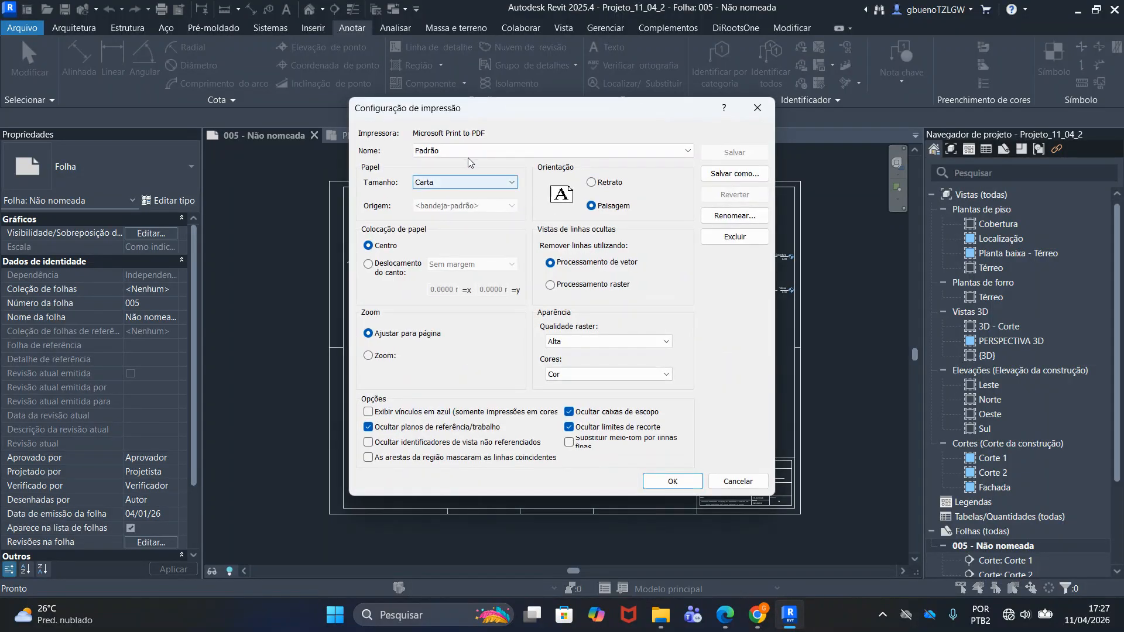
pyautogui.click(474, 183)
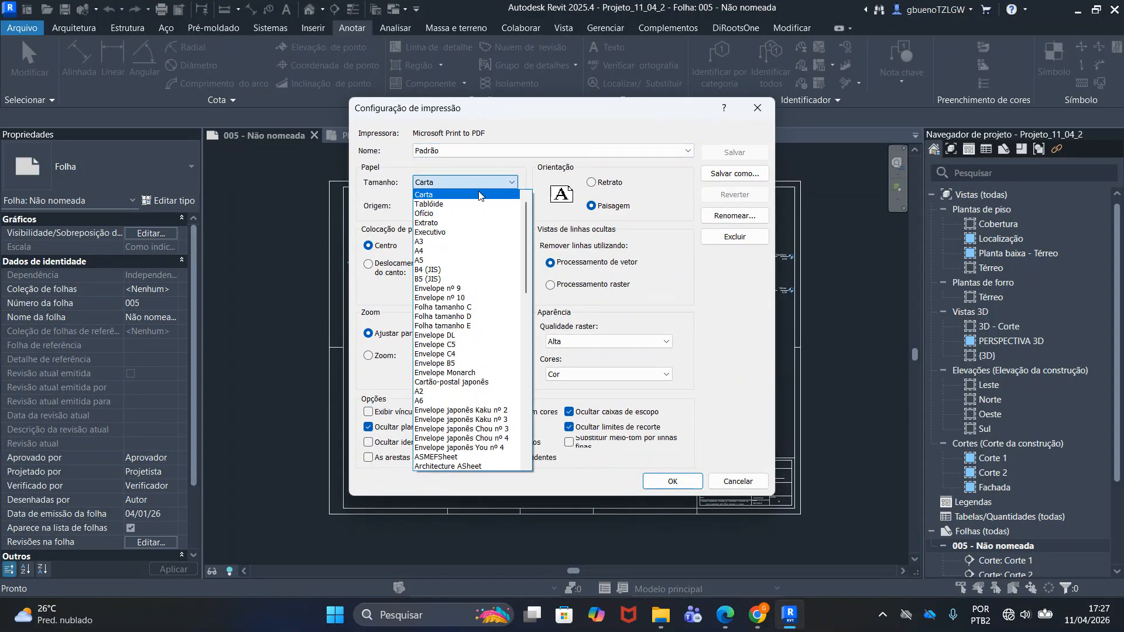
pyautogui.moveTo(525, 272); pyautogui.dragTo(539, 408)
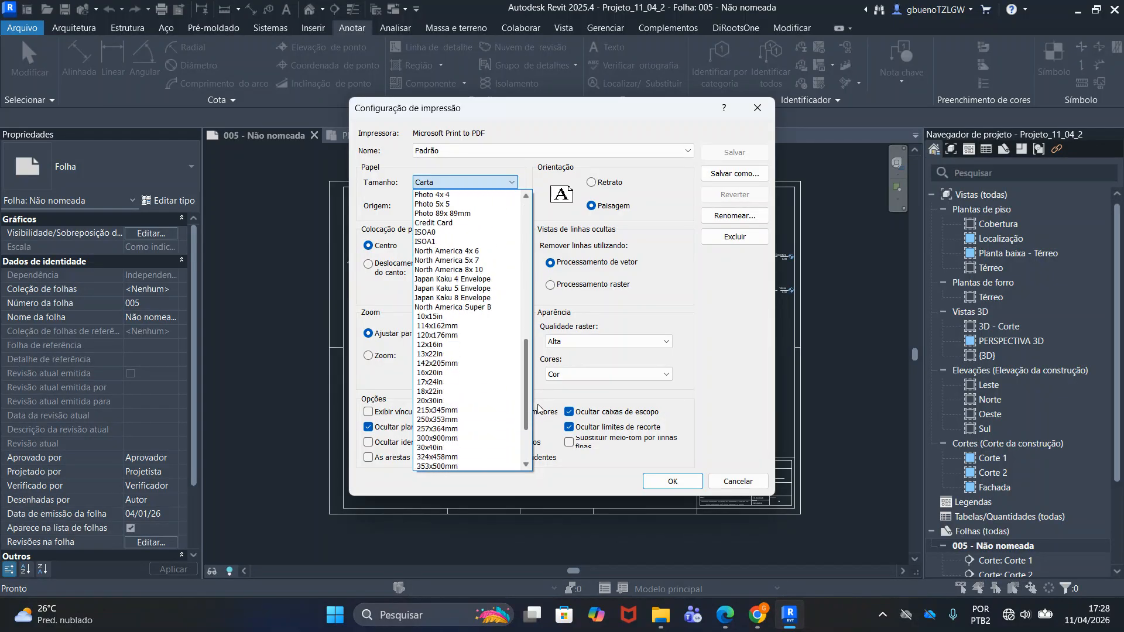
pyautogui.click(450, 241)
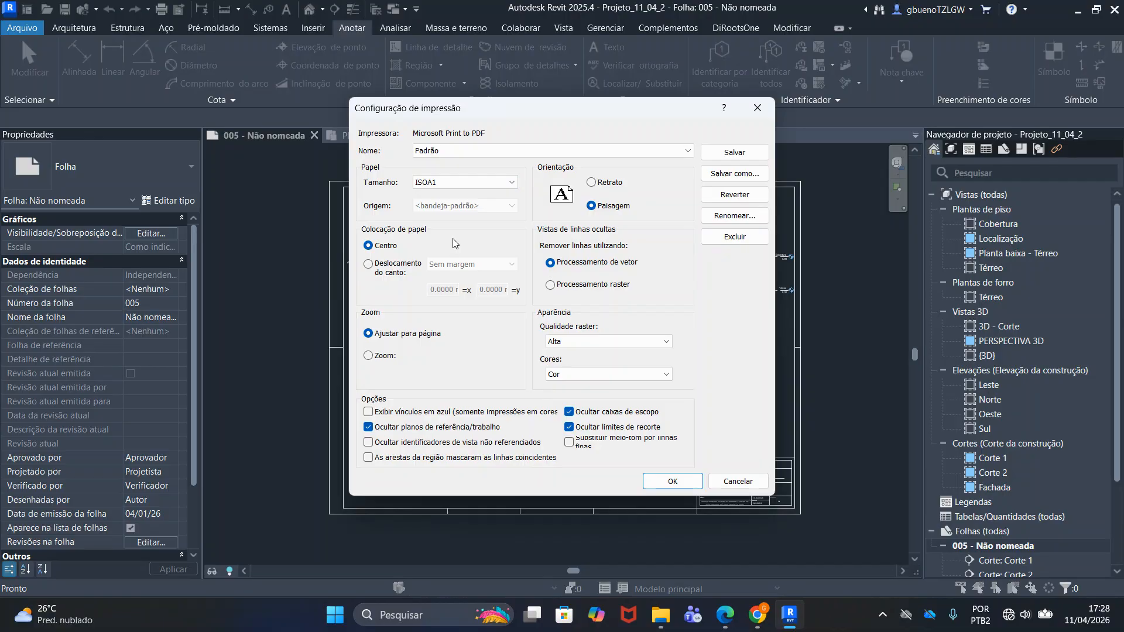
pyautogui.click(368, 355)
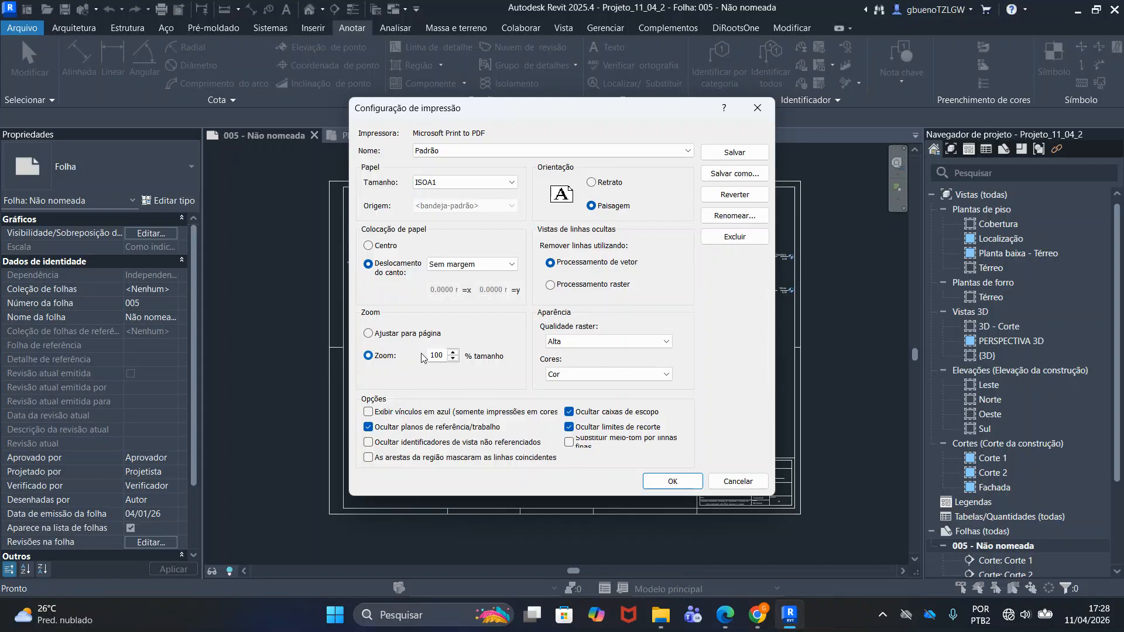
pyautogui.click(512, 182)
pyautogui.click(511, 180)
pyautogui.click(511, 184)
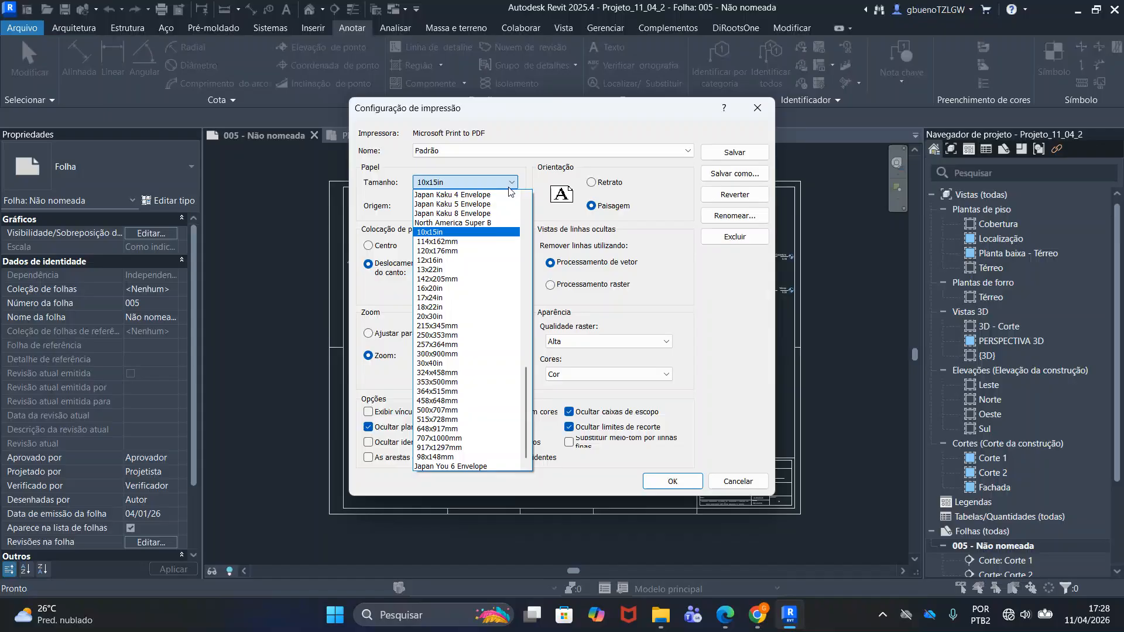
pyautogui.scroll(10, 486, 375)
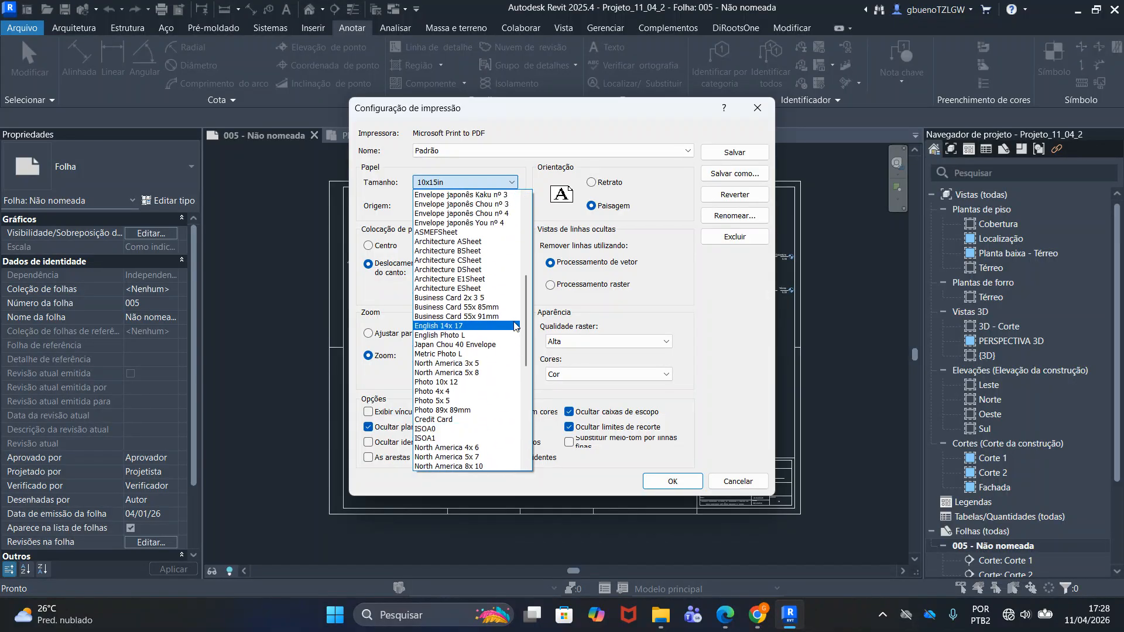
pyautogui.click(471, 437)
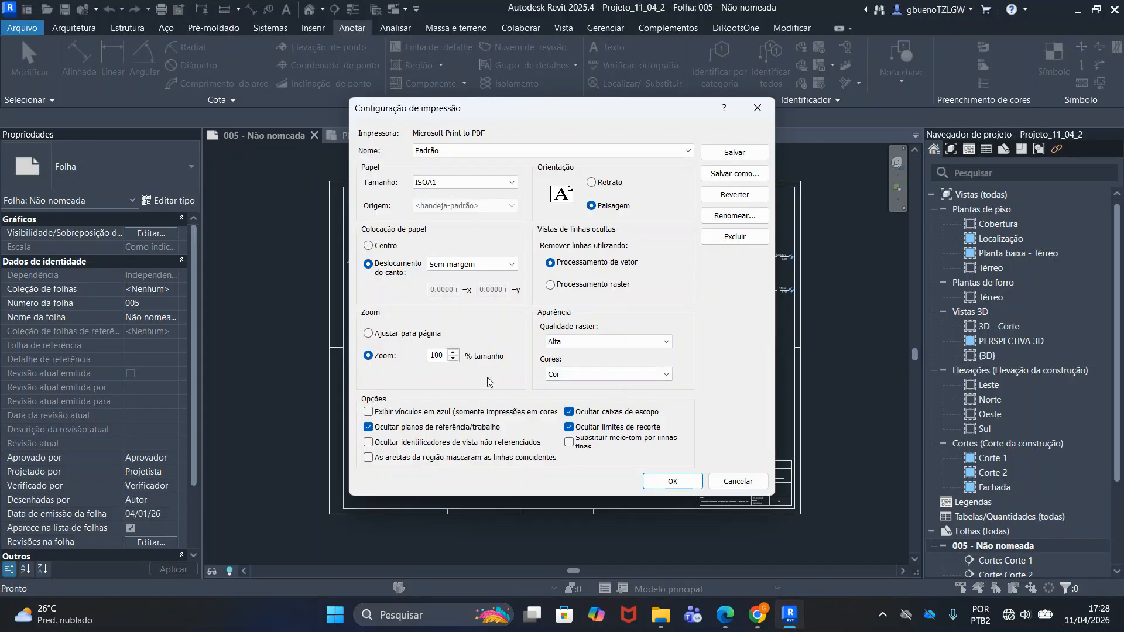
pyautogui.click(675, 482)
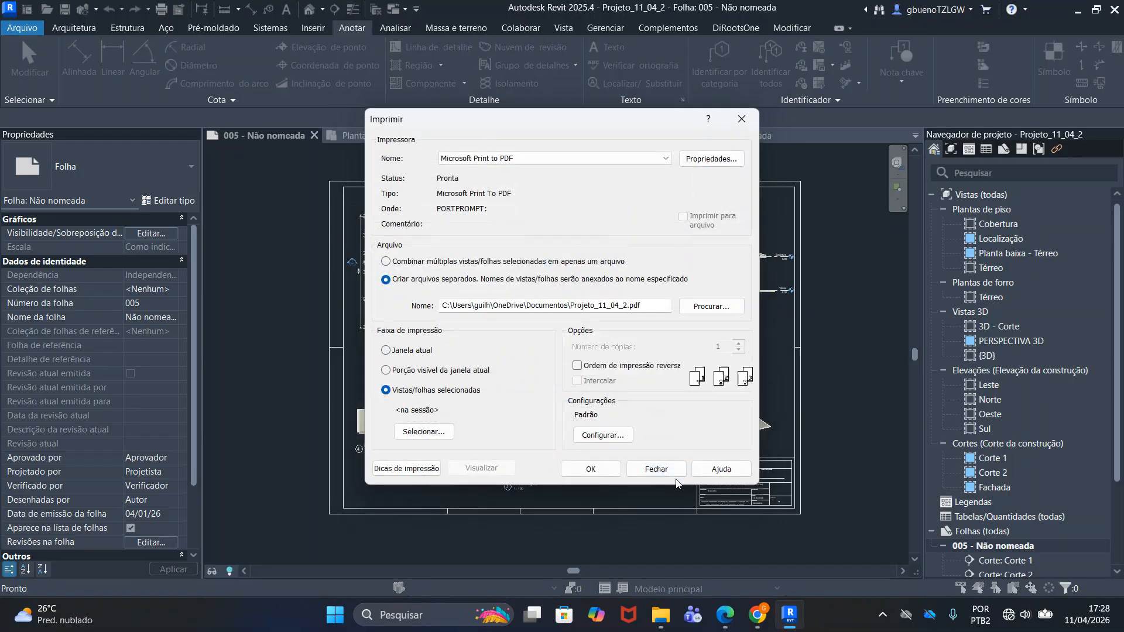
# Print sheet 005 to a separate PDF named Projeto_residencial in Documentos, replacing the existing file
pyautogui.click(599, 472)
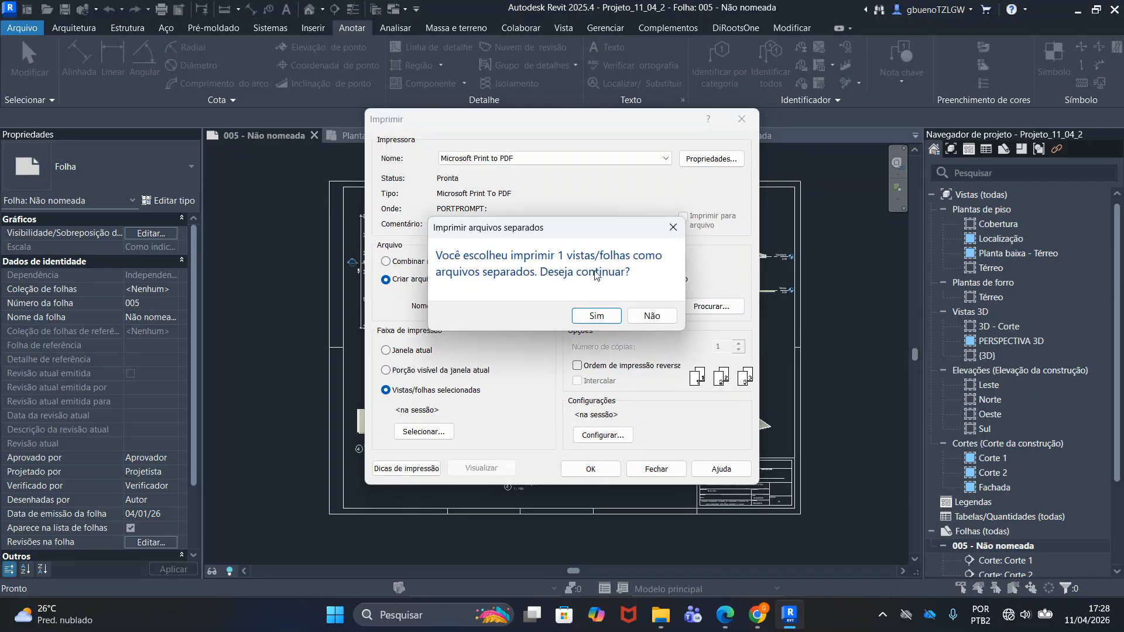
pyautogui.click(597, 316)
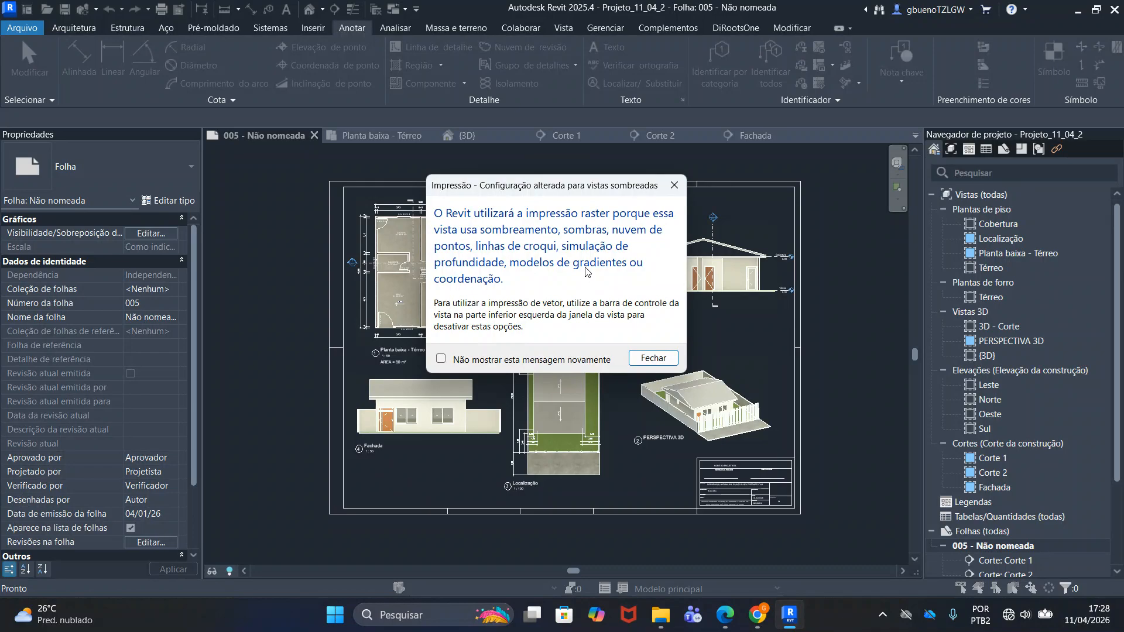
pyautogui.click(665, 367)
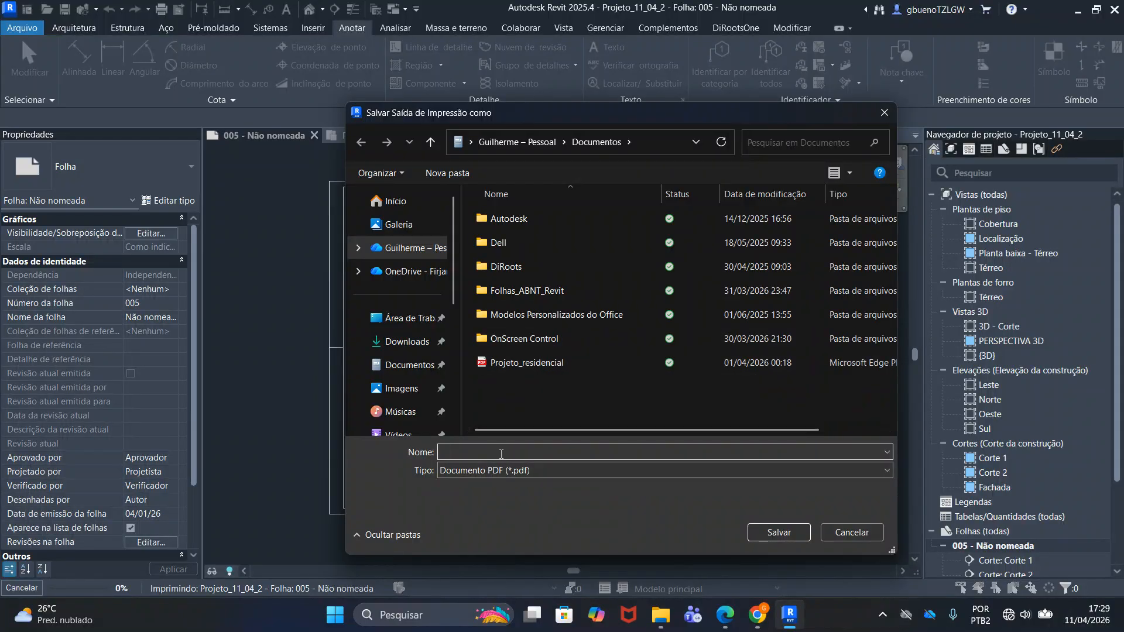
pyautogui.write('p')
pyautogui.press('BackSpace')
pyautogui.write('O')
pyautogui.press('BackSpace')
pyautogui.write('Projeto')
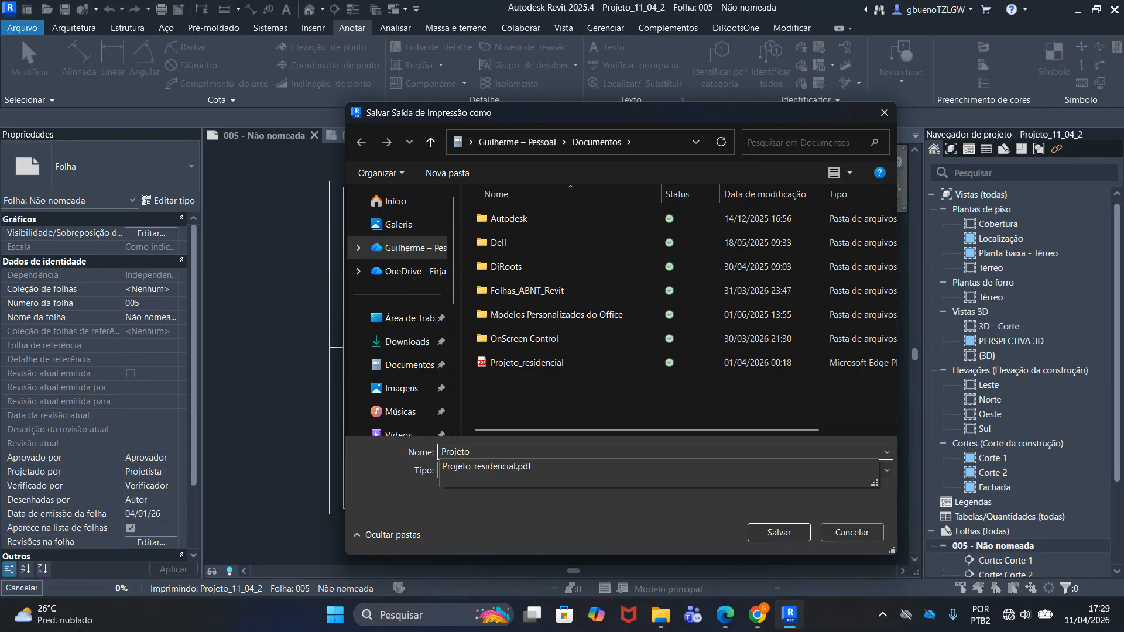
pyautogui.write('_residencial')
pyautogui.click(757, 529)
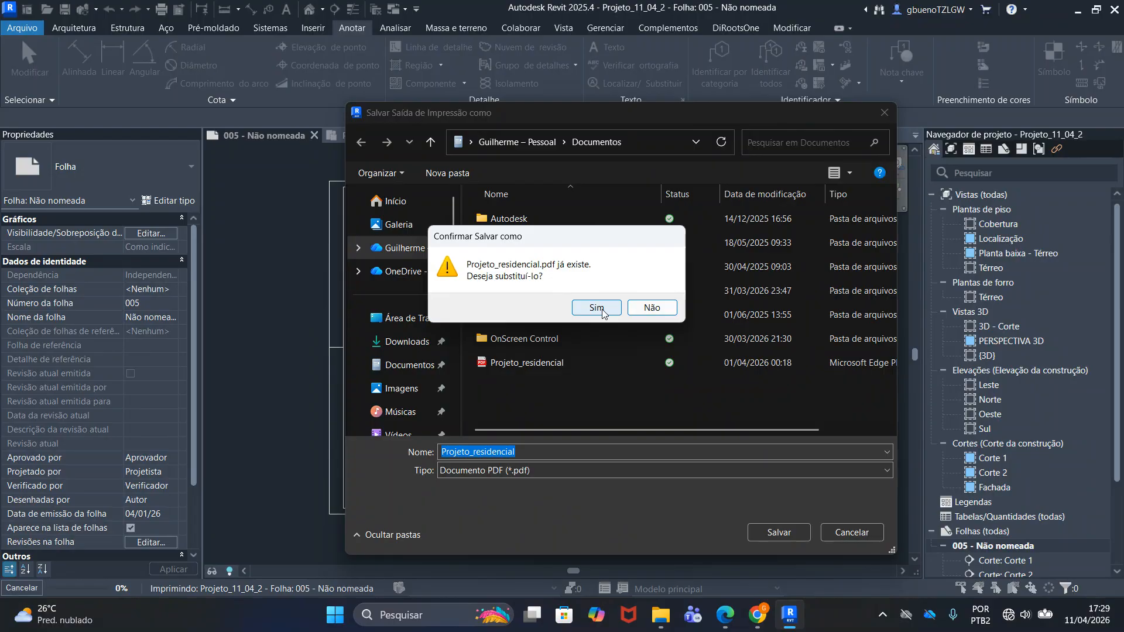
pyautogui.click(597, 308)
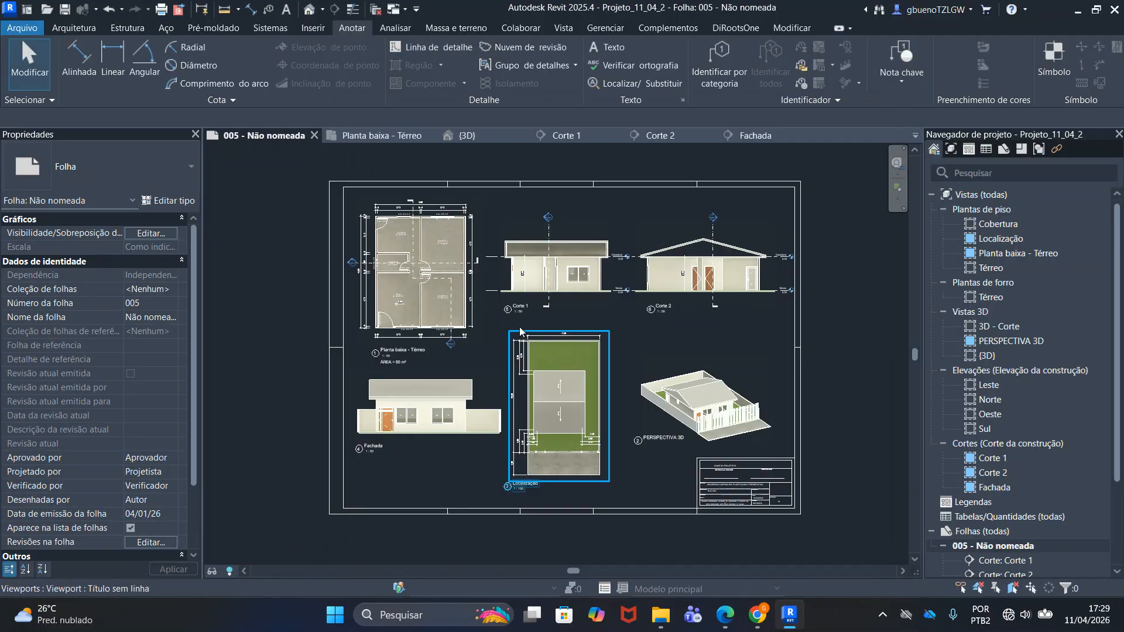
# Switch to File Explorer and open the Projeto_residencial PDF from the Documentos folder
pyautogui.moveTo(661, 615)
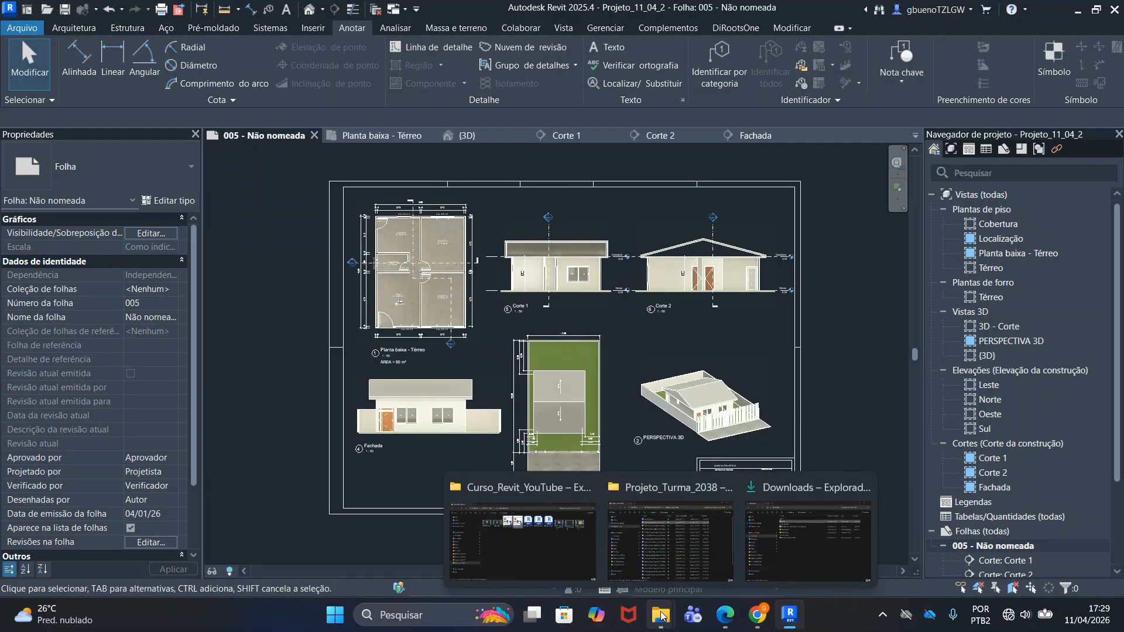
pyautogui.click(512, 563)
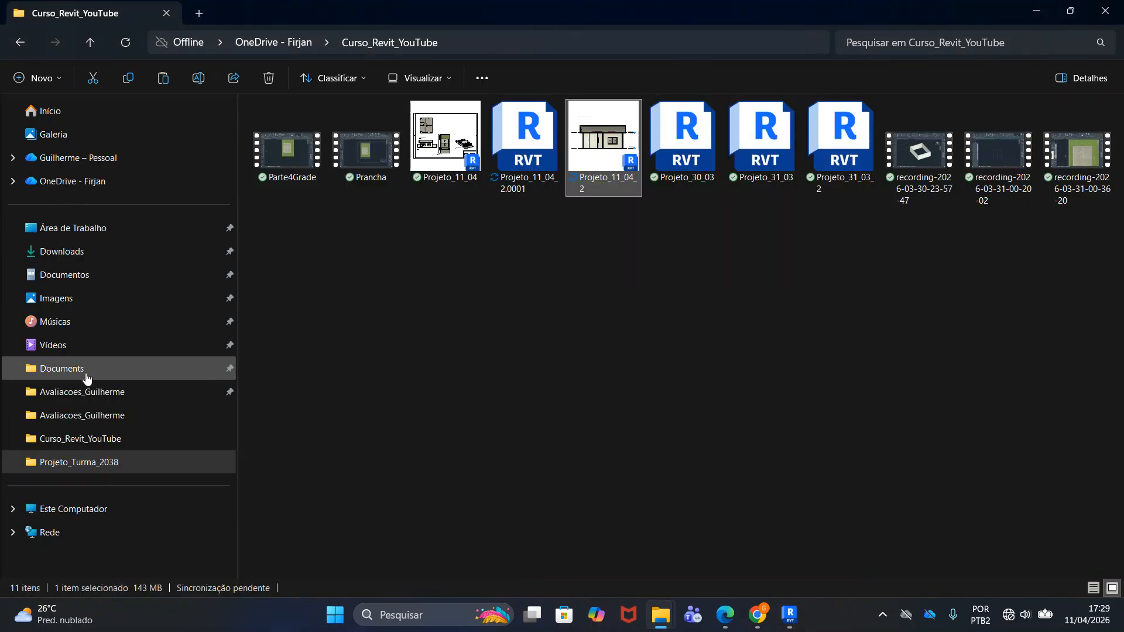
pyautogui.click(90, 281)
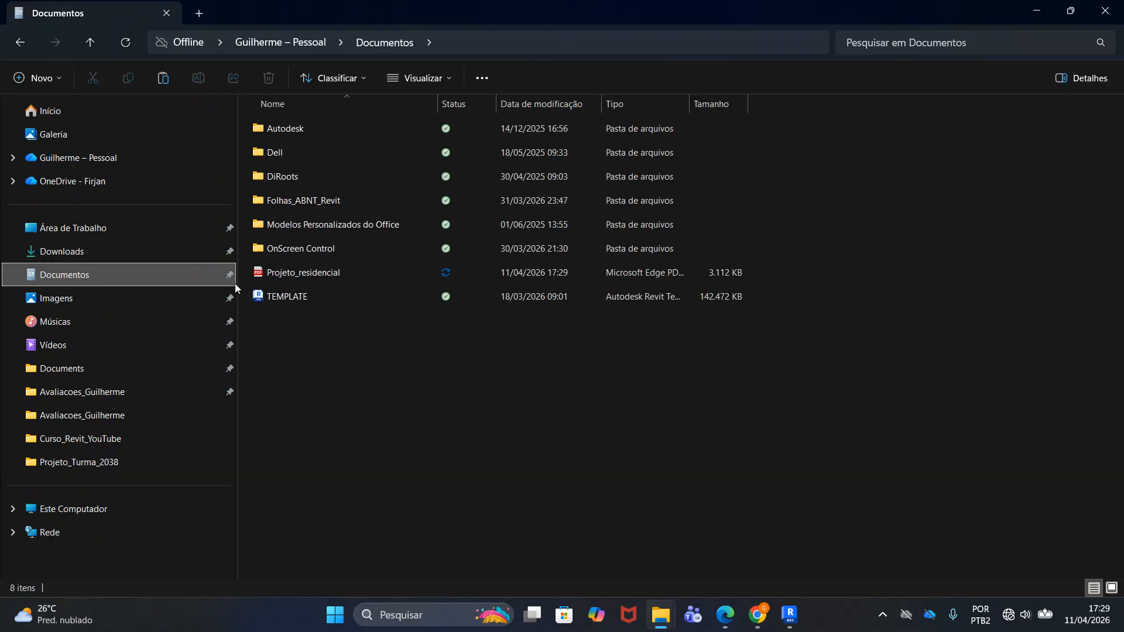
pyautogui.click(321, 275)
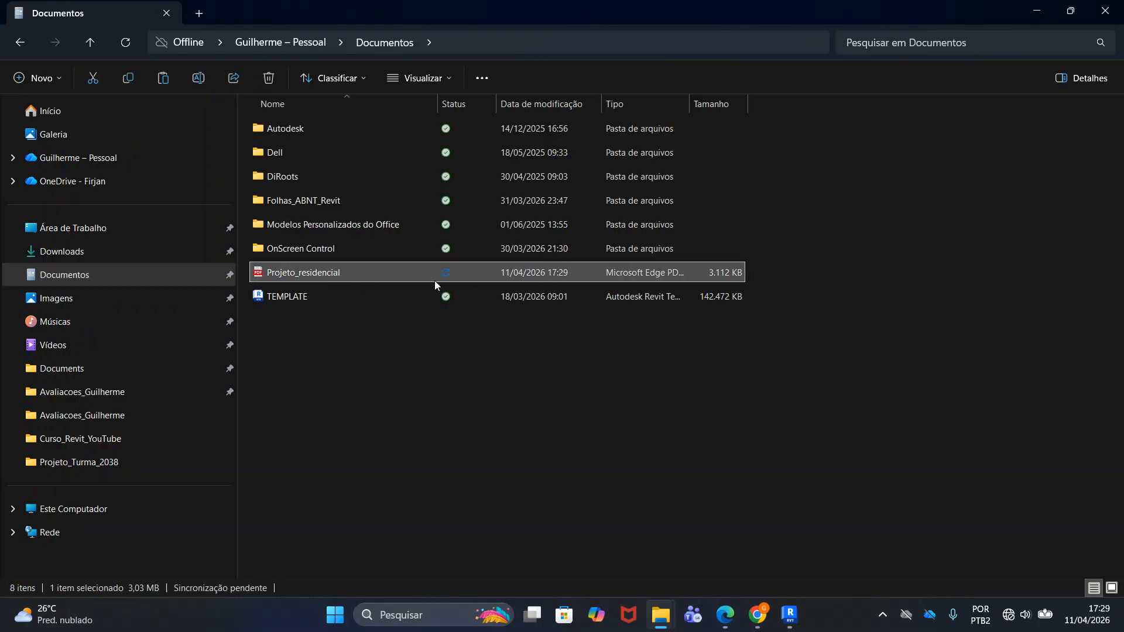
pyautogui.doubleClick(318, 275)
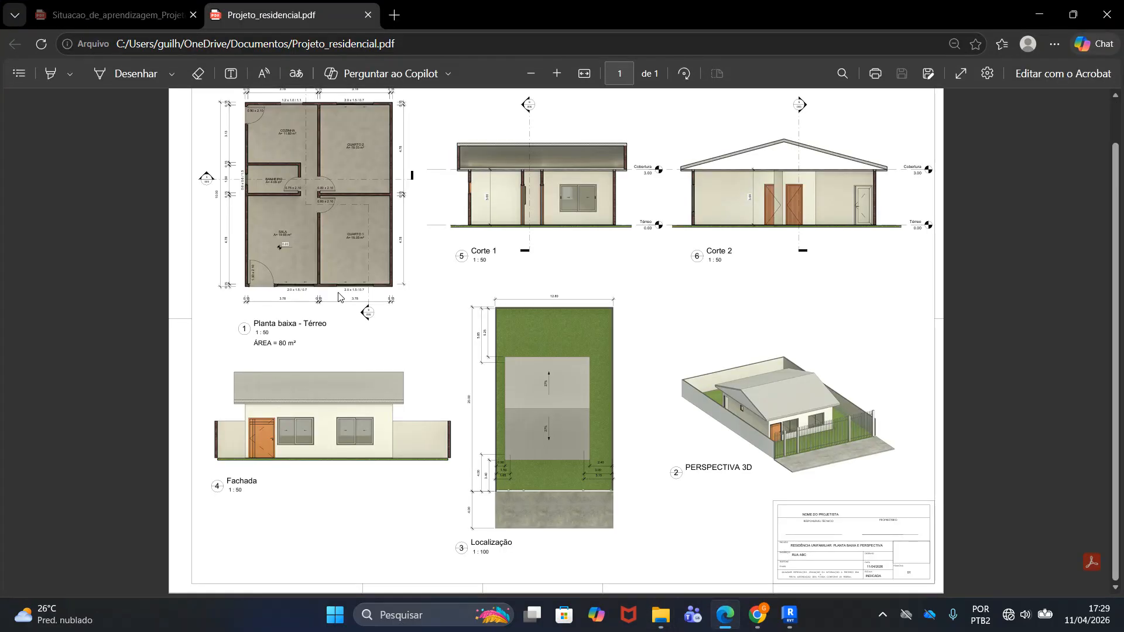
# Examine the printed sheet in the PDF, covering the floor plan, façade, site plan, sections and 3D perspective
pyautogui.click(557, 75)
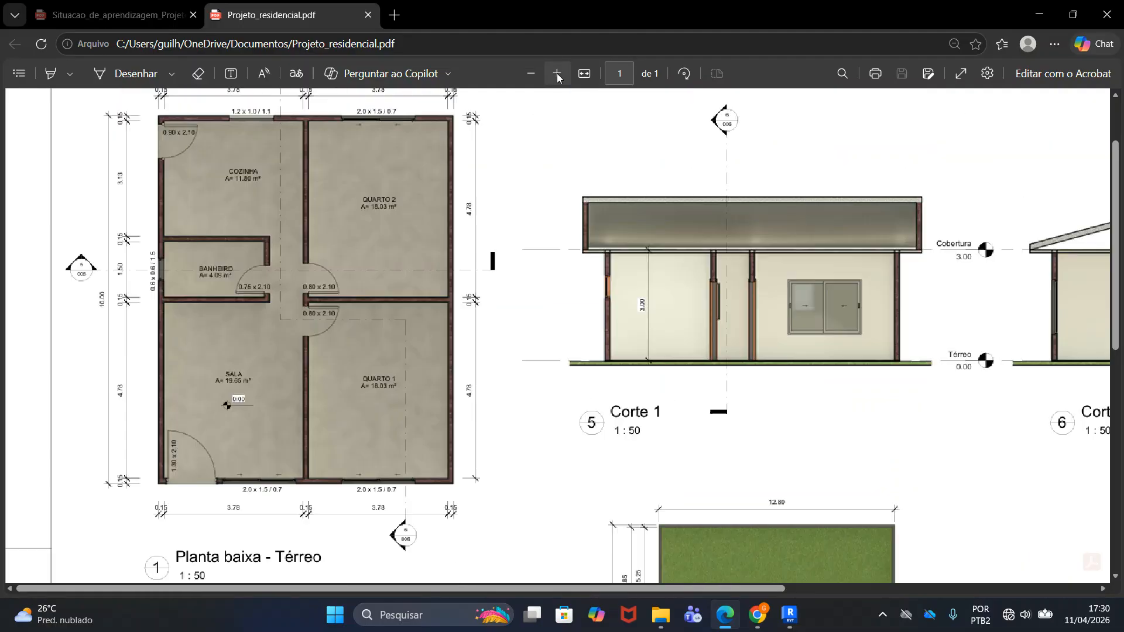
pyautogui.click(558, 74)
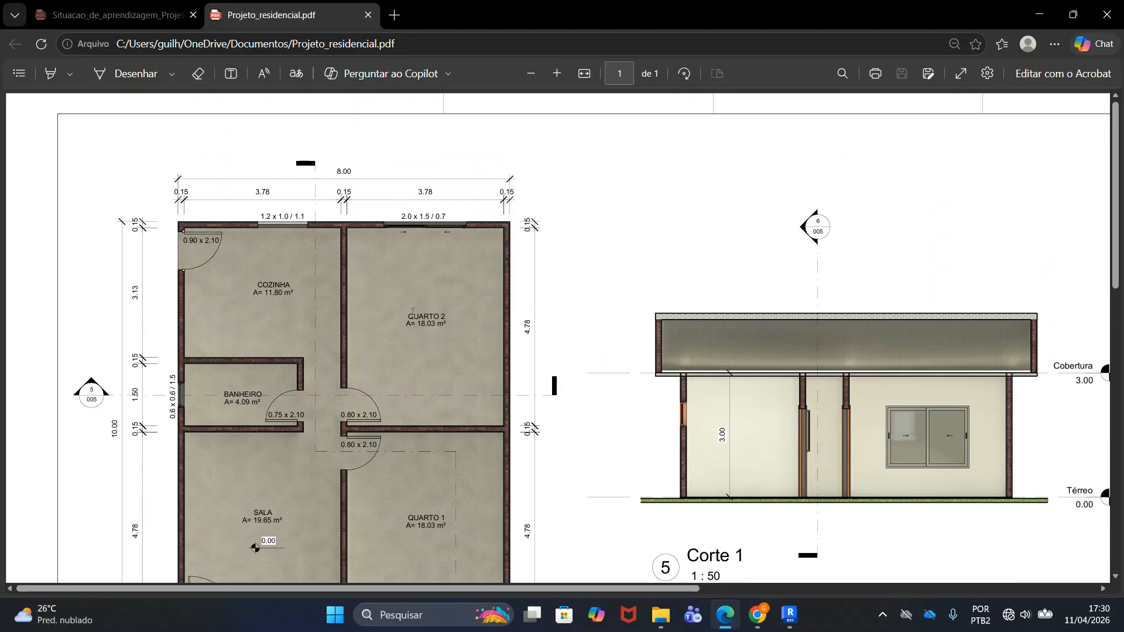
pyautogui.scroll(-10, 387, 392)
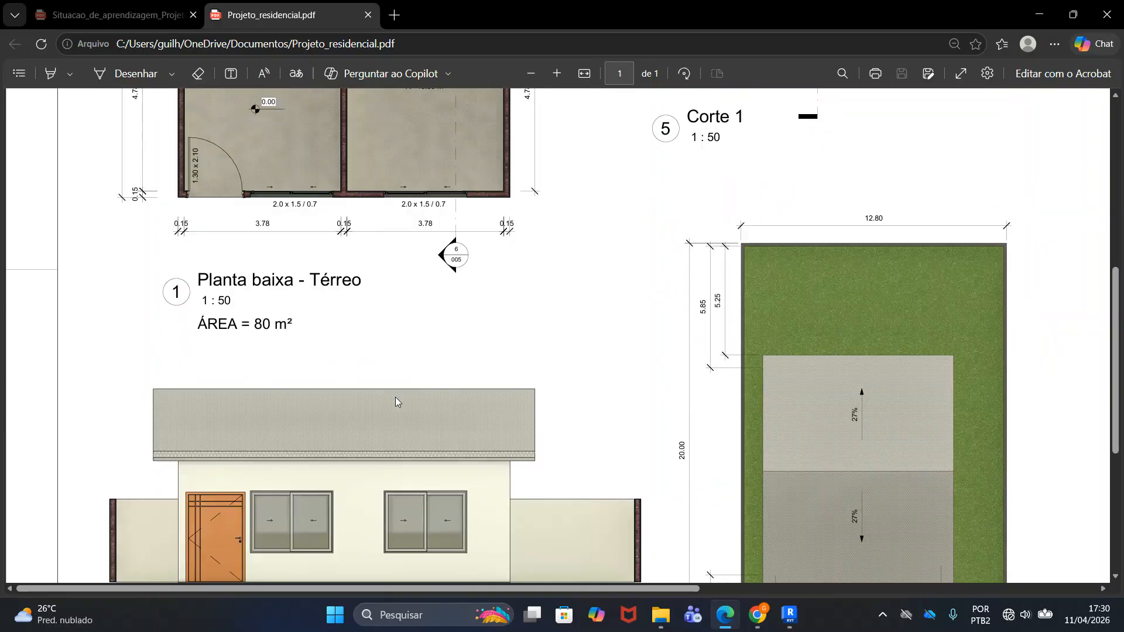
pyautogui.scroll(8, 469, 421)
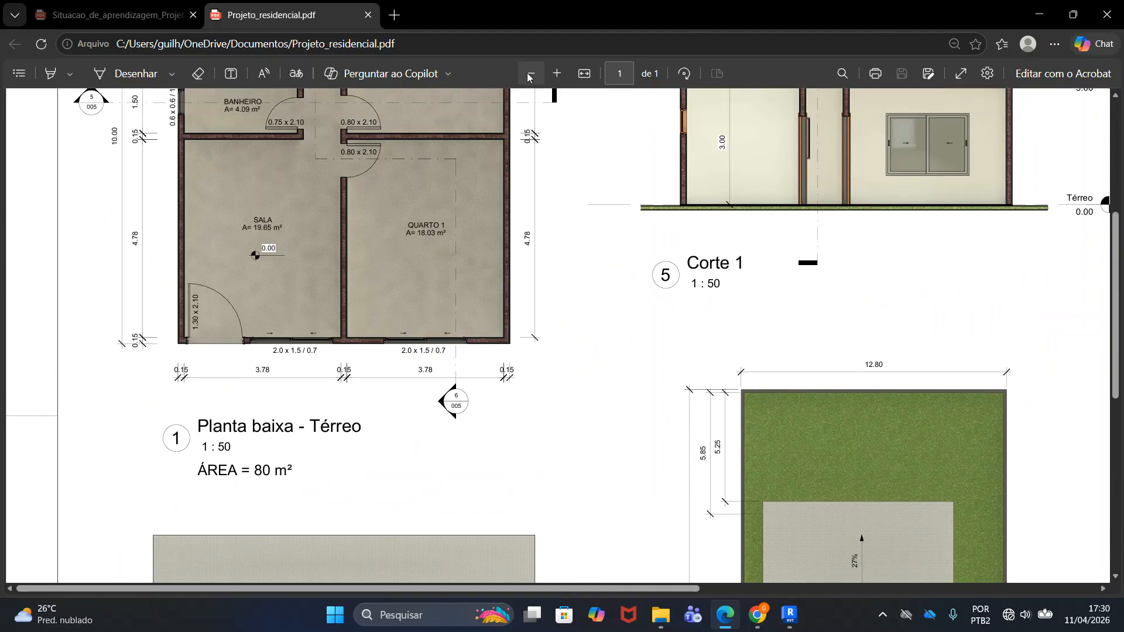
pyautogui.click(530, 75)
pyautogui.click(530, 74)
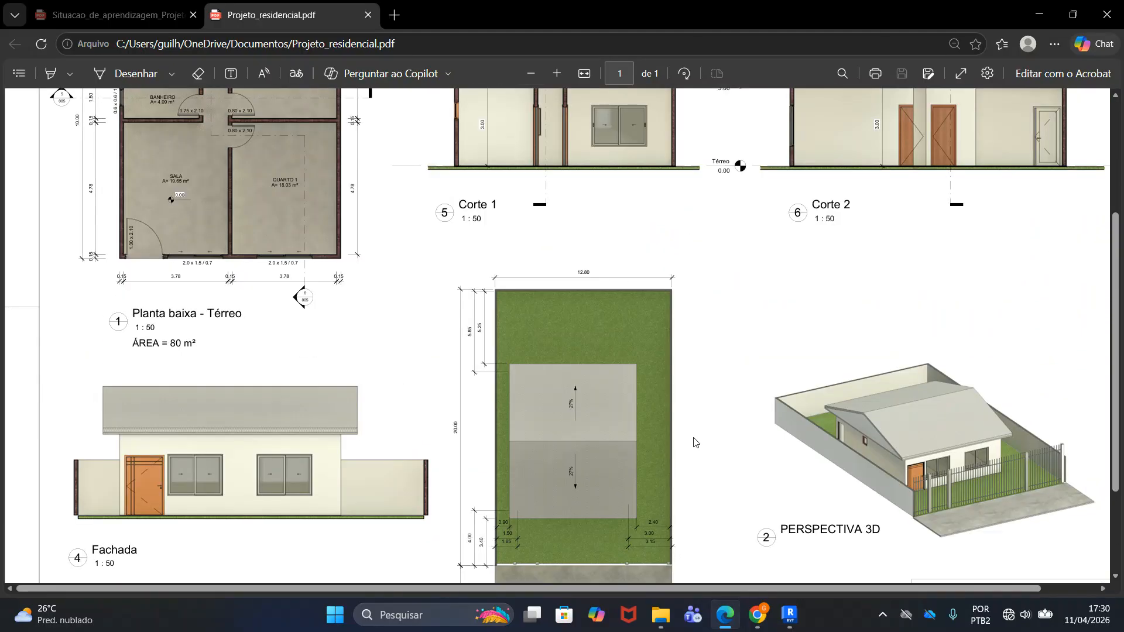
pyautogui.moveTo(592, 590); pyautogui.dragTo(648, 590)
pyautogui.scroll(-2, 874, 404)
pyautogui.scroll(5, 1016, 525)
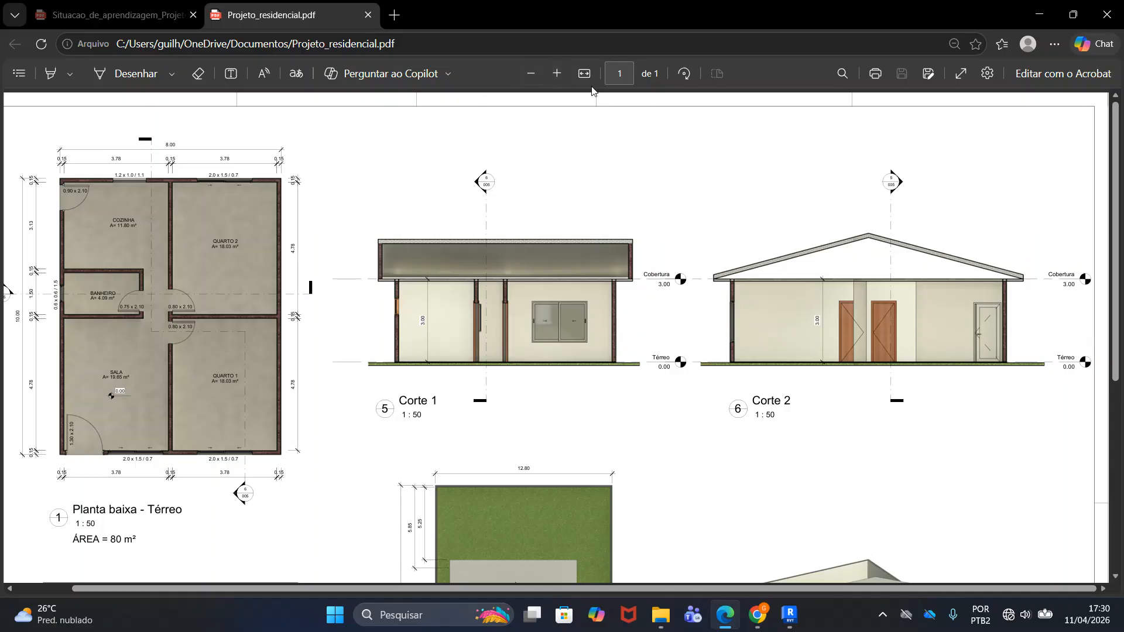
# Inspect the text backgrounds of the height dimension in Corte 1 and the spot elevation in SALA up close
pyautogui.click(558, 73)
pyautogui.scroll(-2, 702, 439)
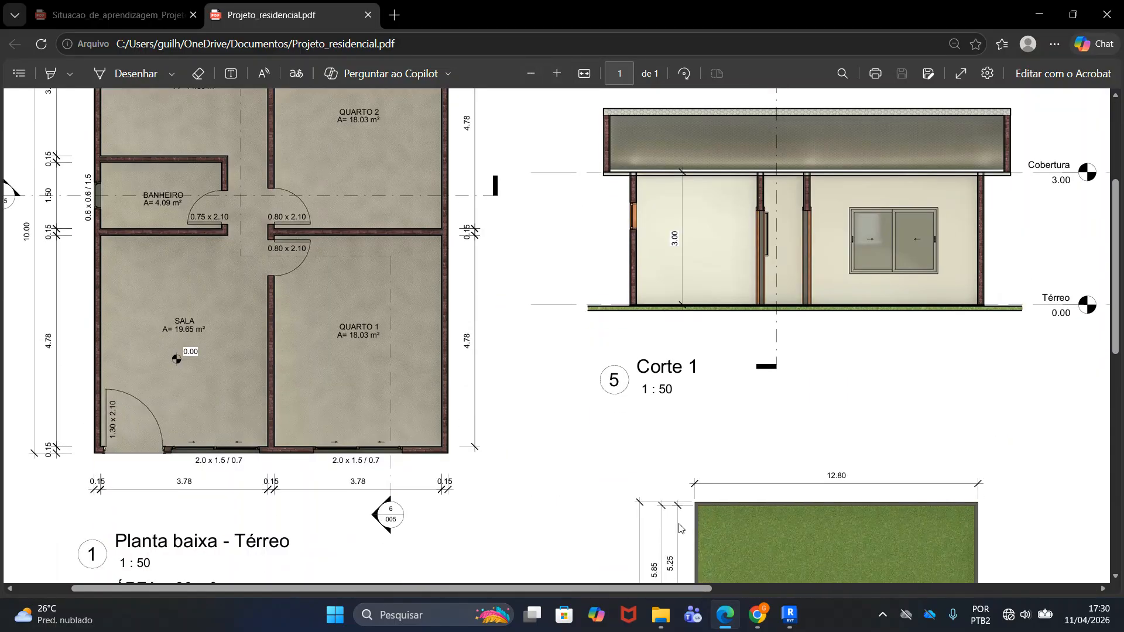
pyautogui.hscroll(1, 694, 329)
pyautogui.click(557, 73)
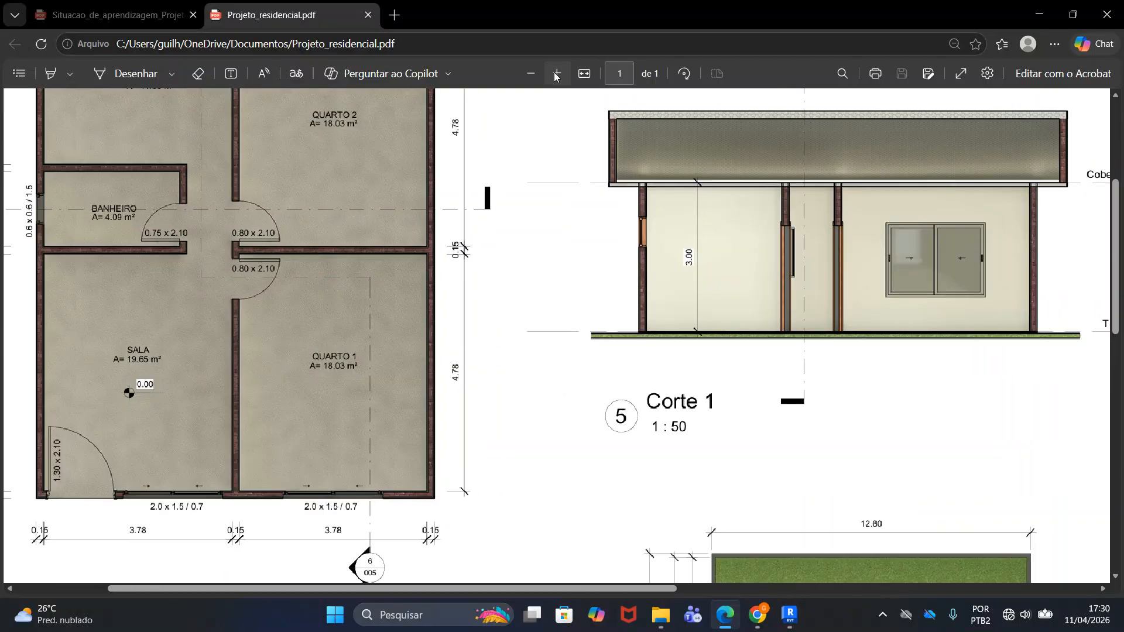
pyautogui.click(556, 73)
pyautogui.hscroll(4, 669, 583)
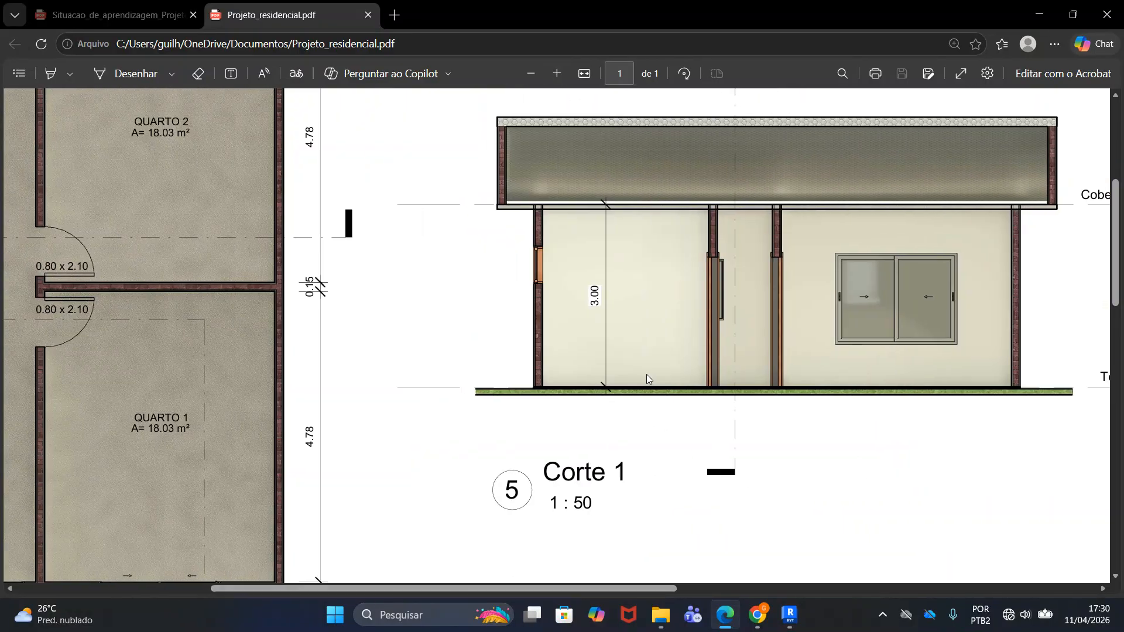
pyautogui.scroll(5, 649, 379)
pyautogui.scroll(-4, 608, 346)
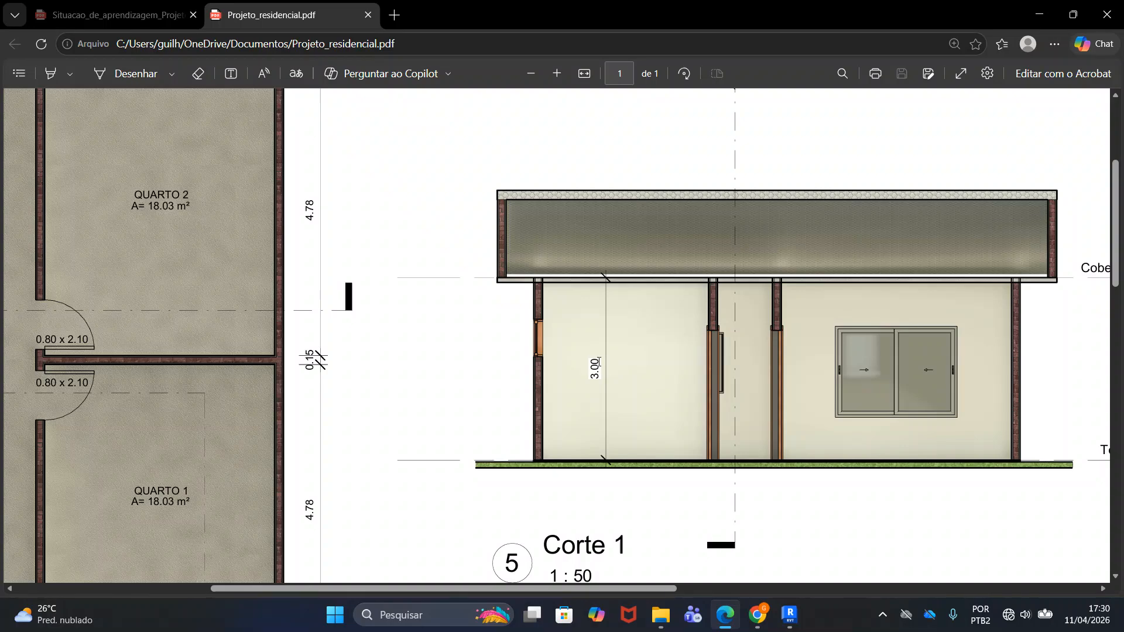
pyautogui.moveTo(625, 588); pyautogui.dragTo(418, 591)
pyautogui.scroll(-2, 383, 375)
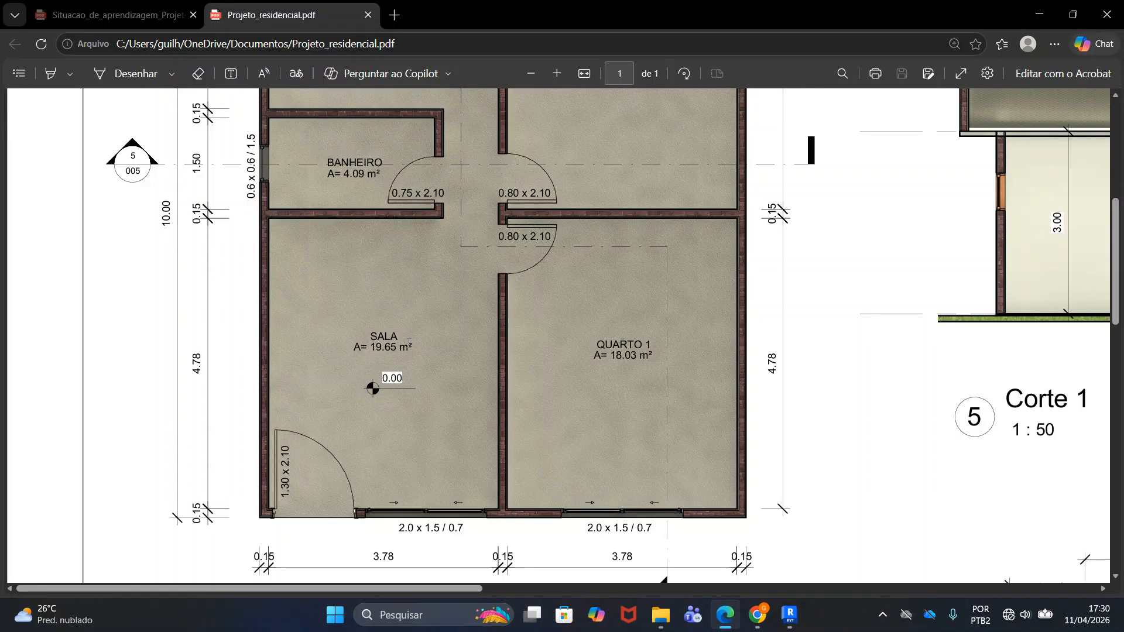
# Switch back to Revit, open Corte 1 and change the wall height dimension's type to Diagonal - 2,5 mm Arial
pyautogui.click(1039, 15)
pyautogui.click(790, 615)
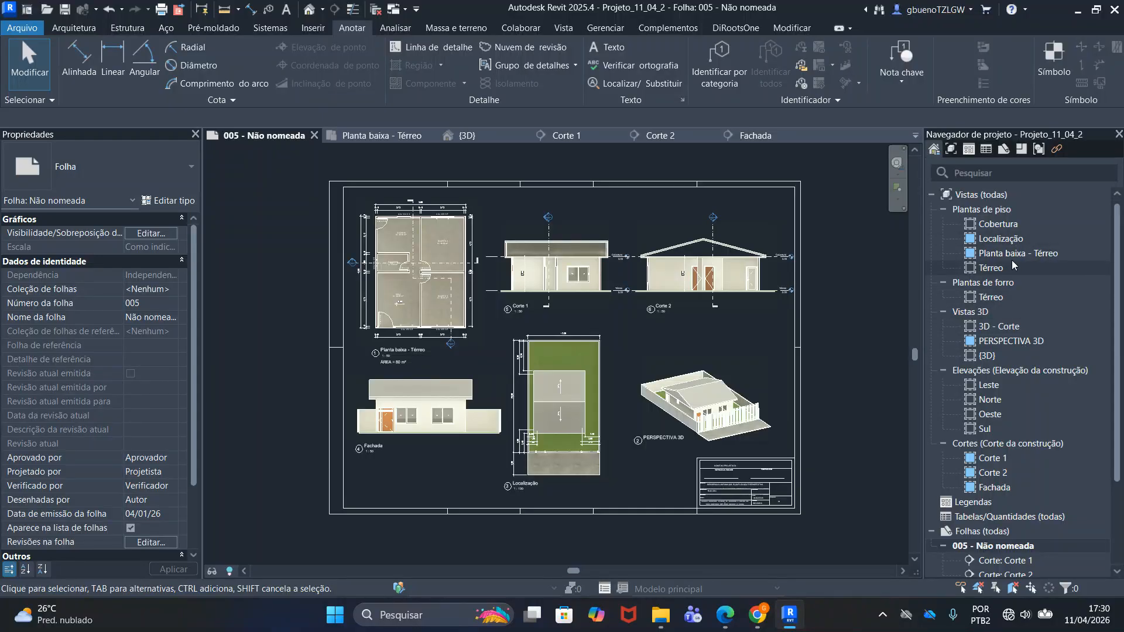
pyautogui.doubleClick(993, 457)
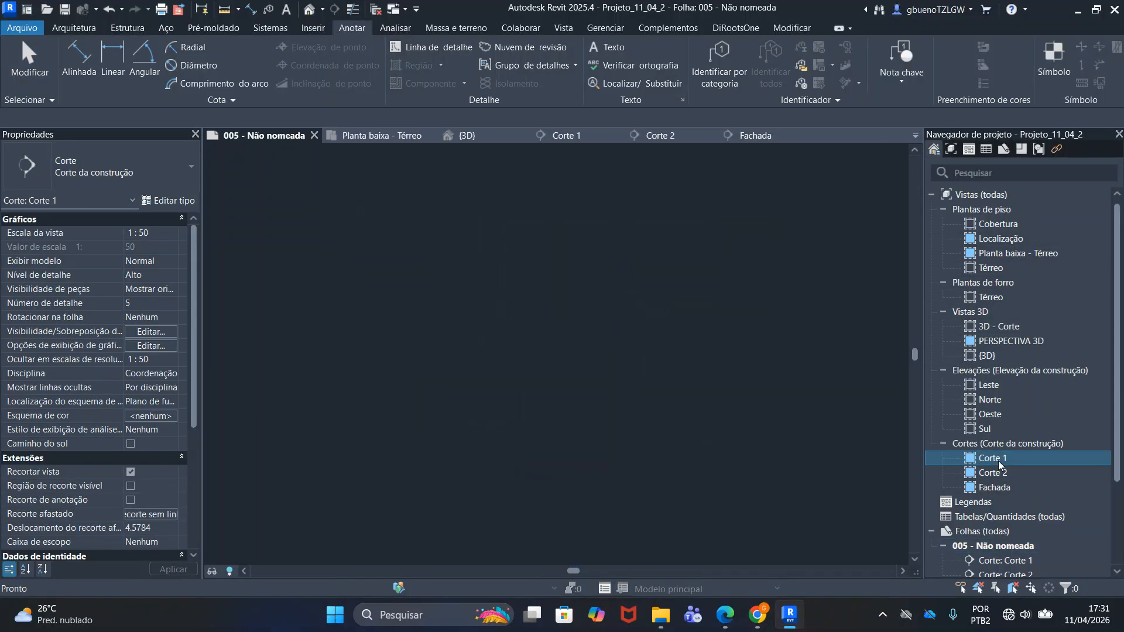
pyautogui.click(476, 326)
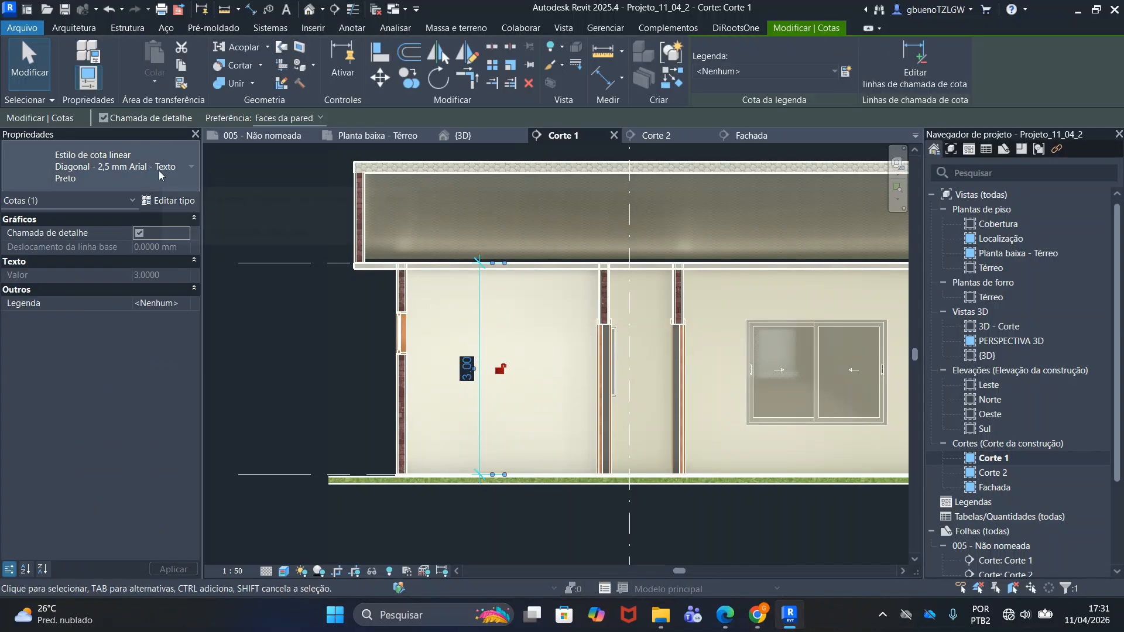
pyautogui.click(183, 171)
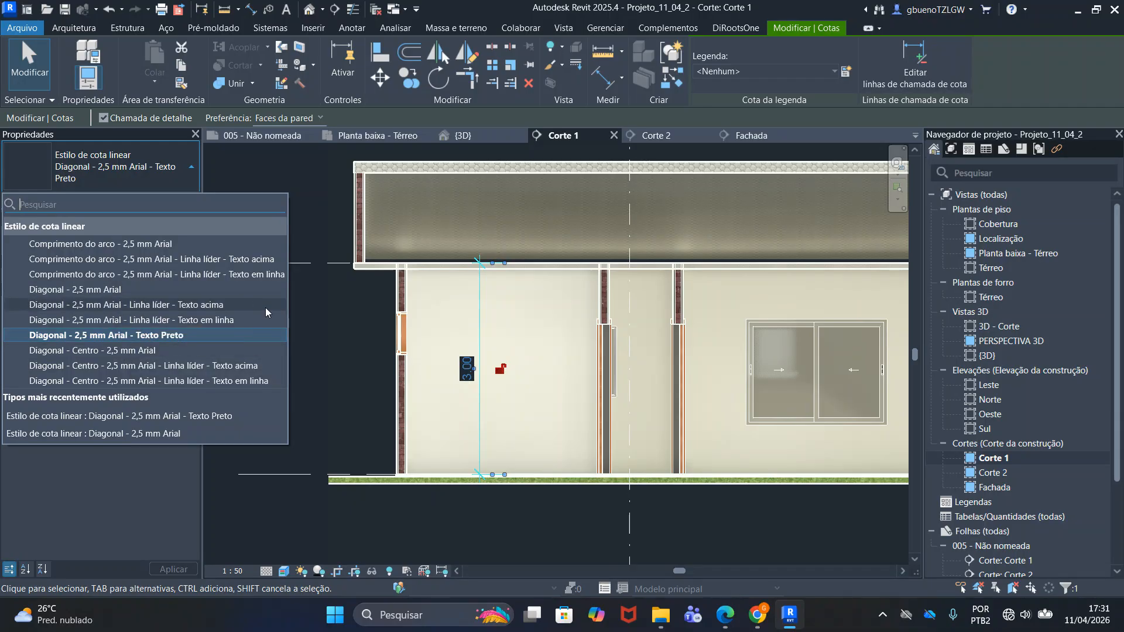
pyautogui.click(130, 290)
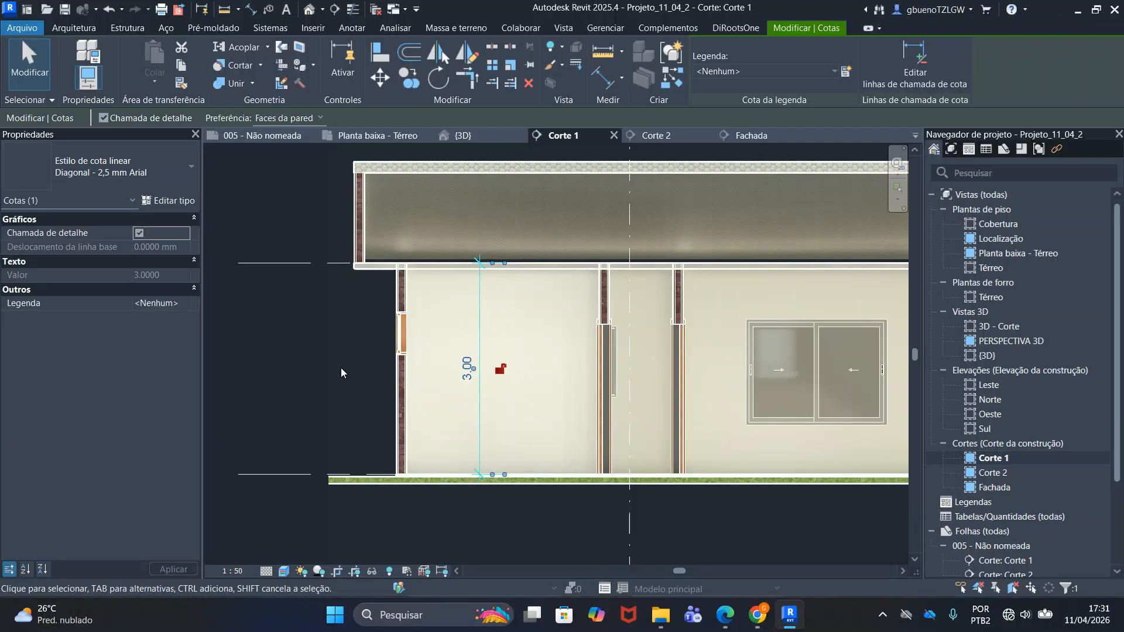
pyautogui.click(311, 363)
pyautogui.scroll(4, 494, 365)
pyautogui.scroll(-4, 451, 390)
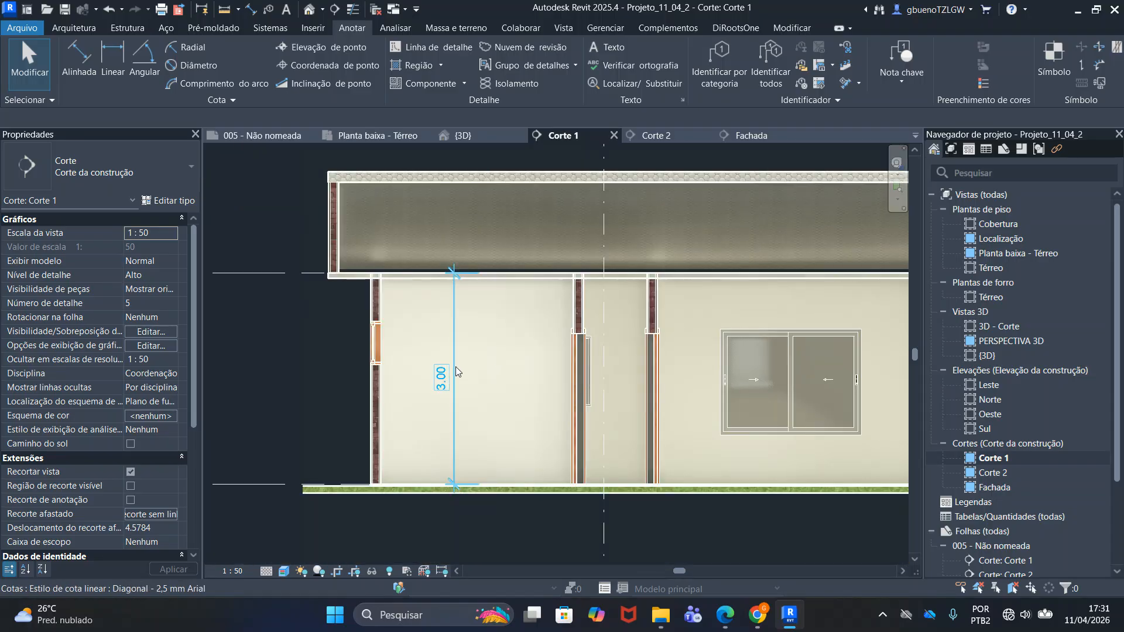
pyautogui.scroll(-3, 457, 371)
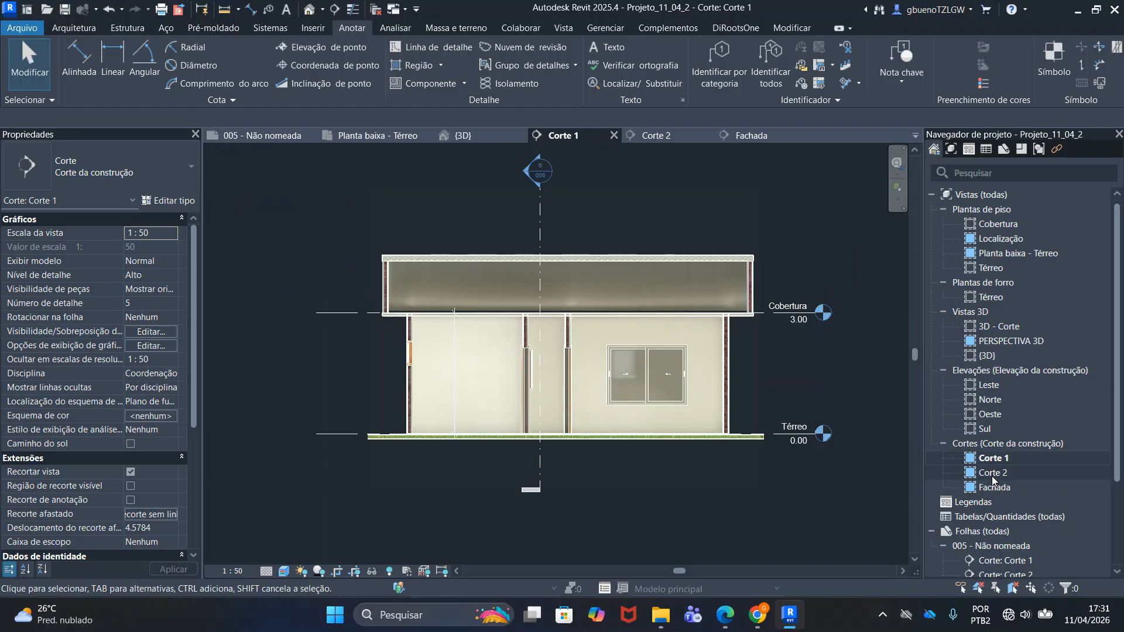
# Open Corte 2 and change its height dimension to the Diagonal - 2,5 mm Arial type
pyautogui.doubleClick(993, 477)
pyautogui.scroll(4, 590, 358)
pyautogui.scroll(2, 556, 351)
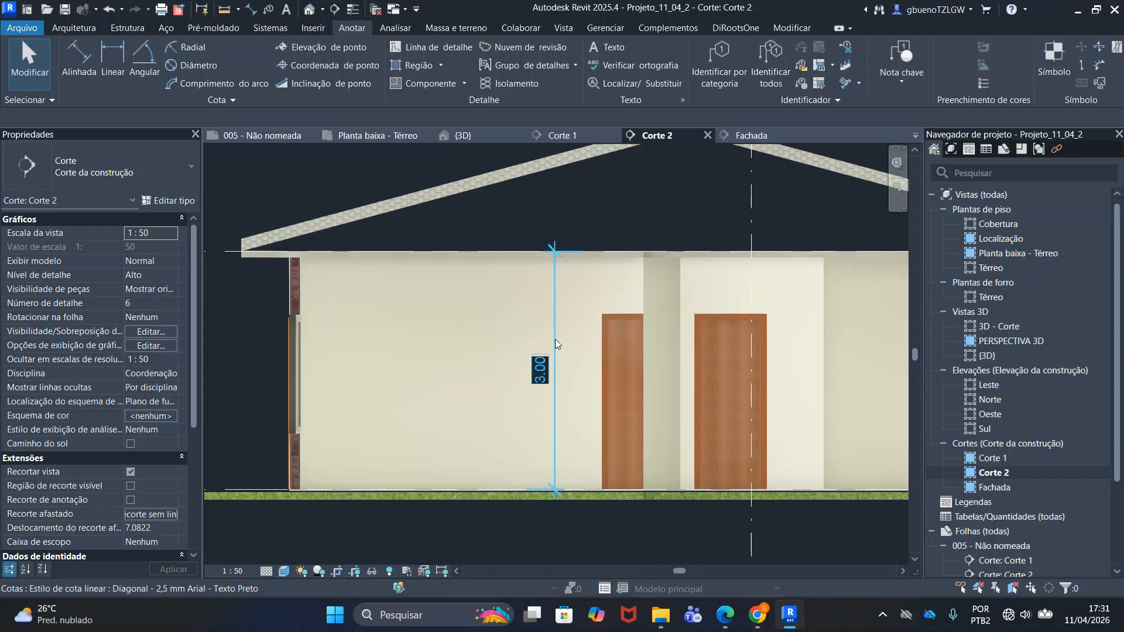
pyautogui.click(557, 295)
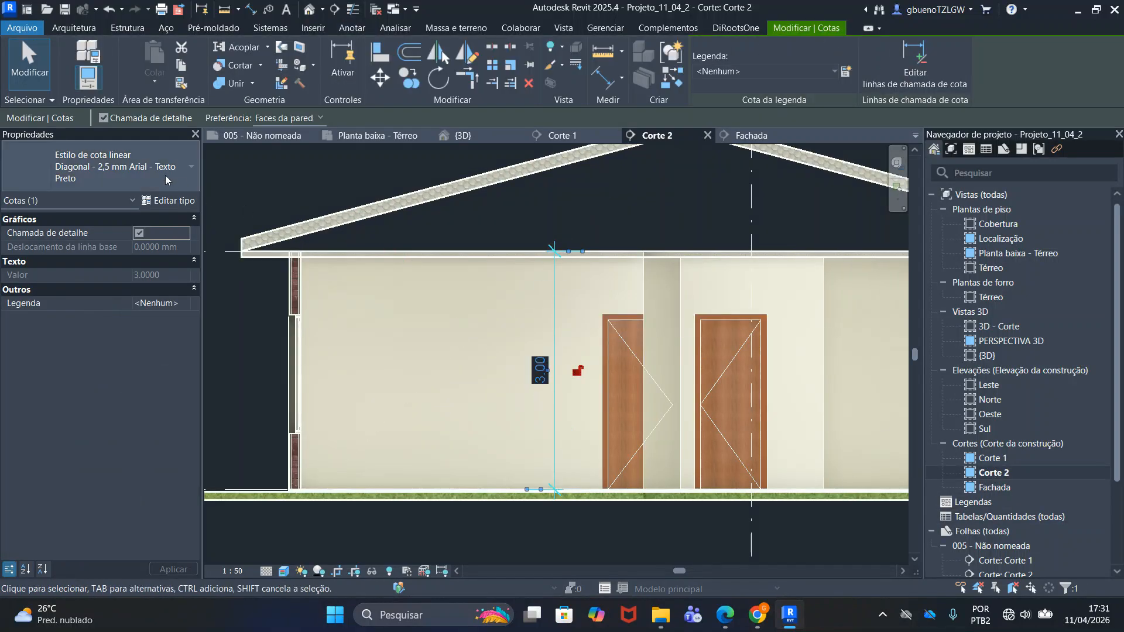
pyautogui.click(117, 166)
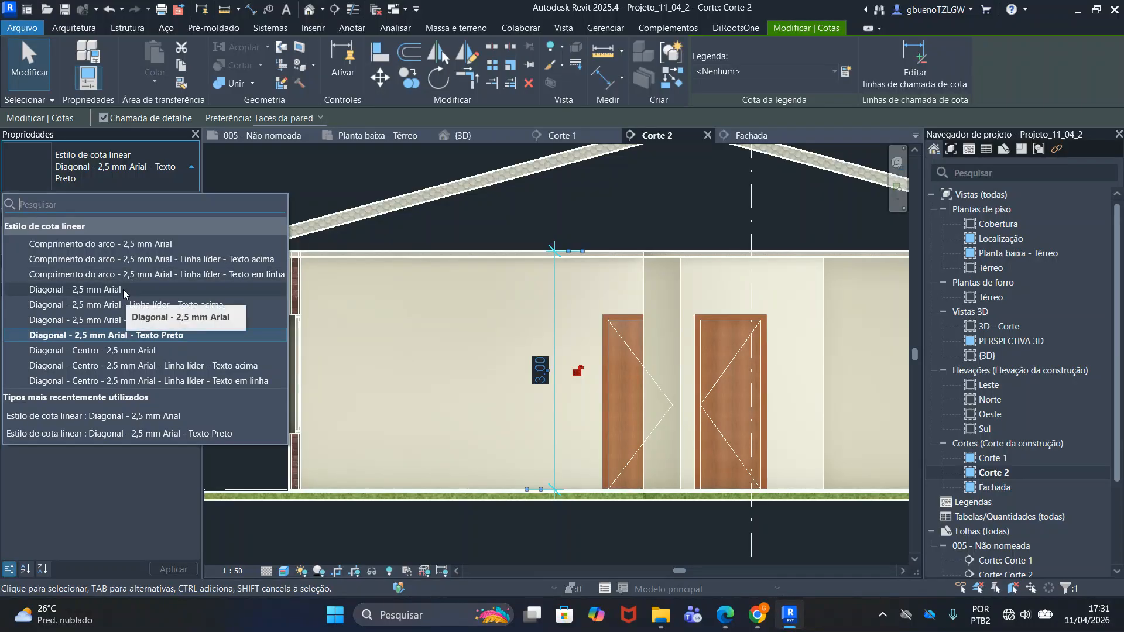
pyautogui.click(123, 289)
pyautogui.scroll(-4, 369, 351)
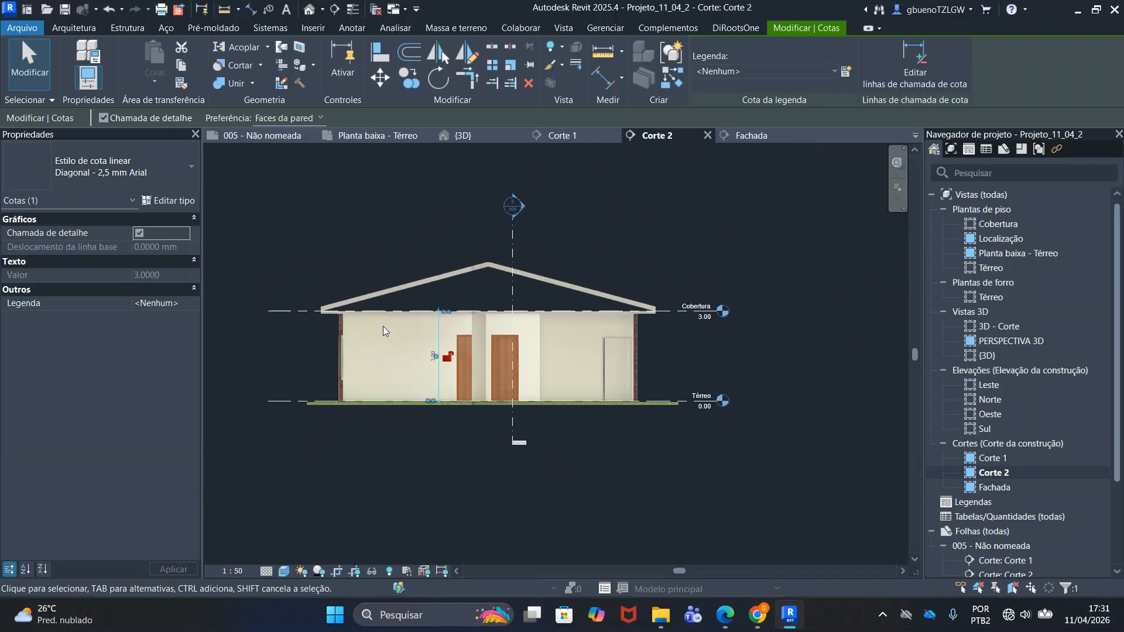
pyautogui.press('Escape')
pyautogui.scroll(5, 436, 357)
pyautogui.scroll(-3, 454, 359)
pyautogui.scroll(-4, 454, 358)
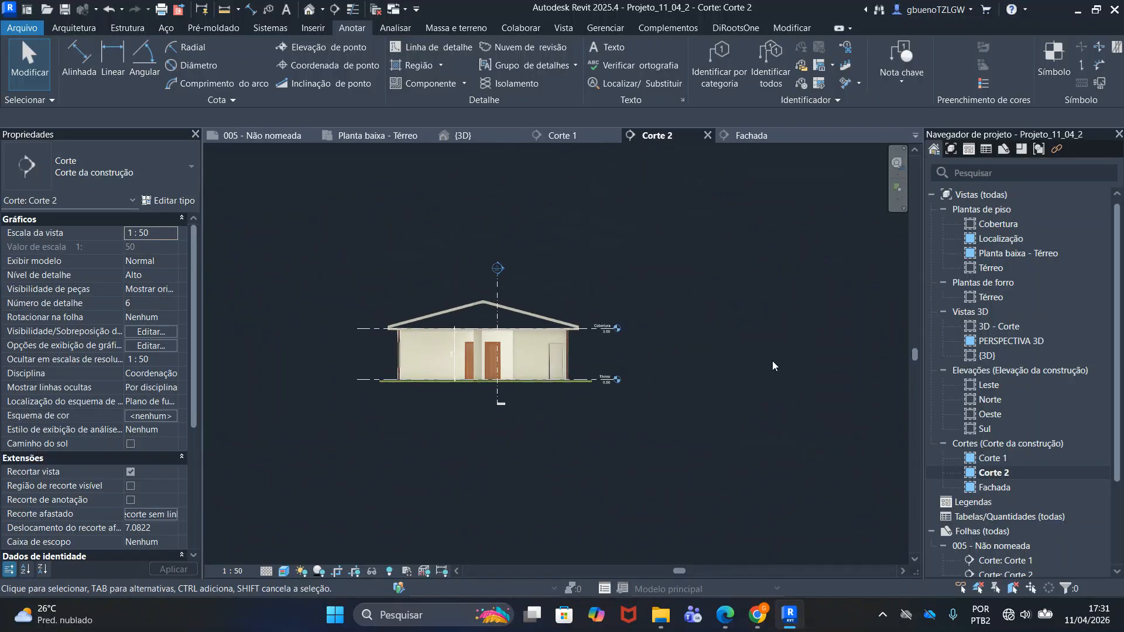
# In Planta baixa - Térreo, set the text background of SALA's Alvo (Projeto) spot elevation type to Transparente
pyautogui.doubleClick(1028, 261)
pyautogui.scroll(4, 491, 291)
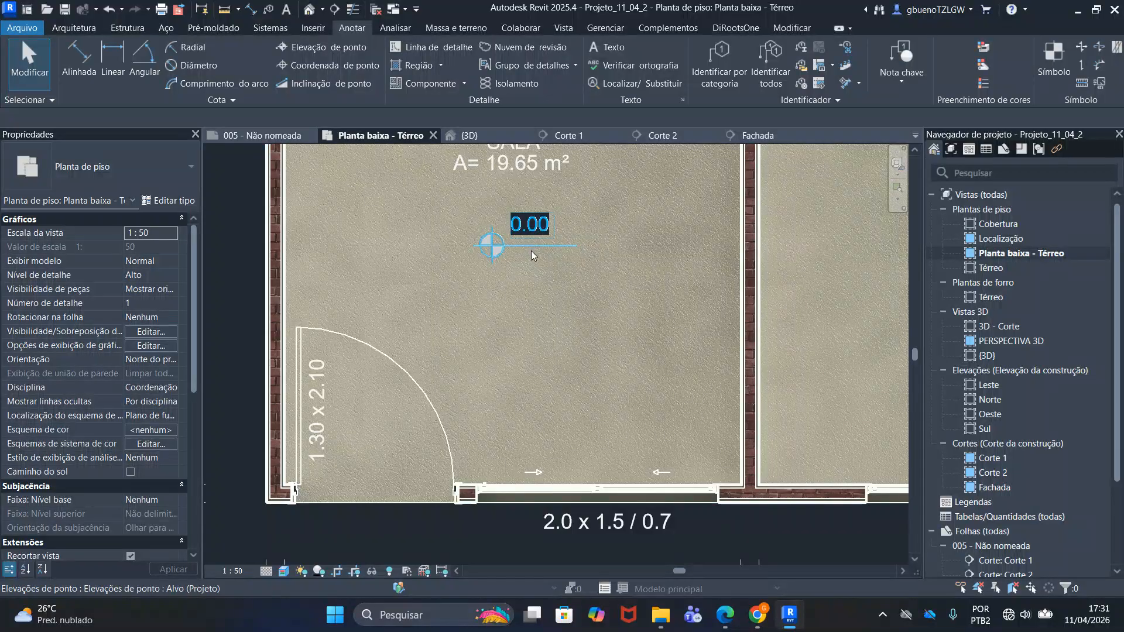
pyautogui.click(490, 244)
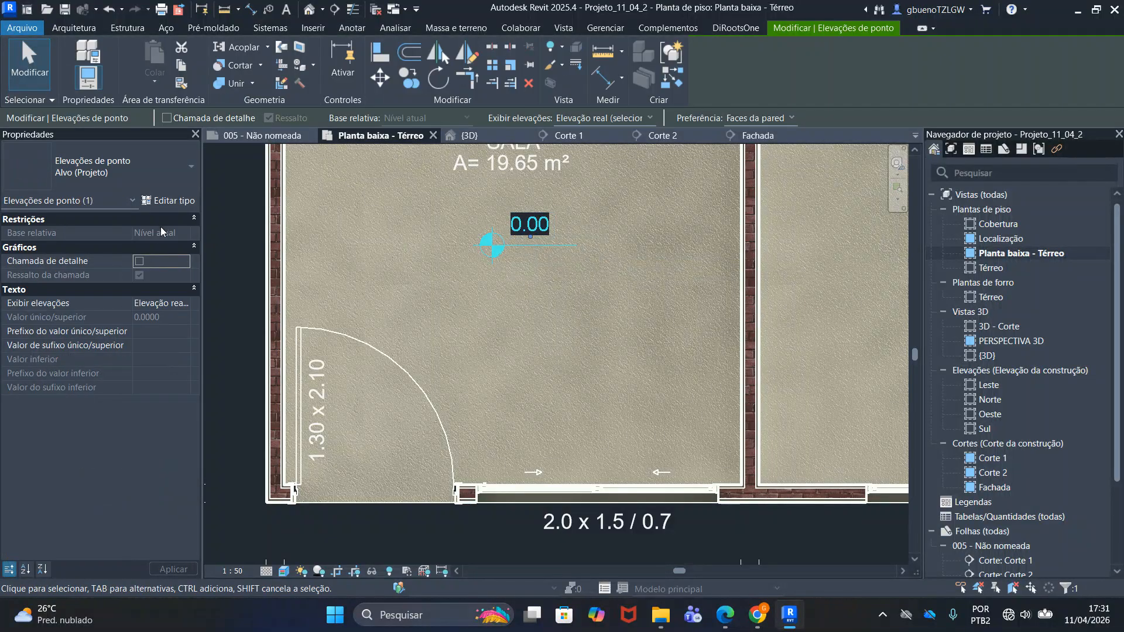
pyautogui.click(183, 204)
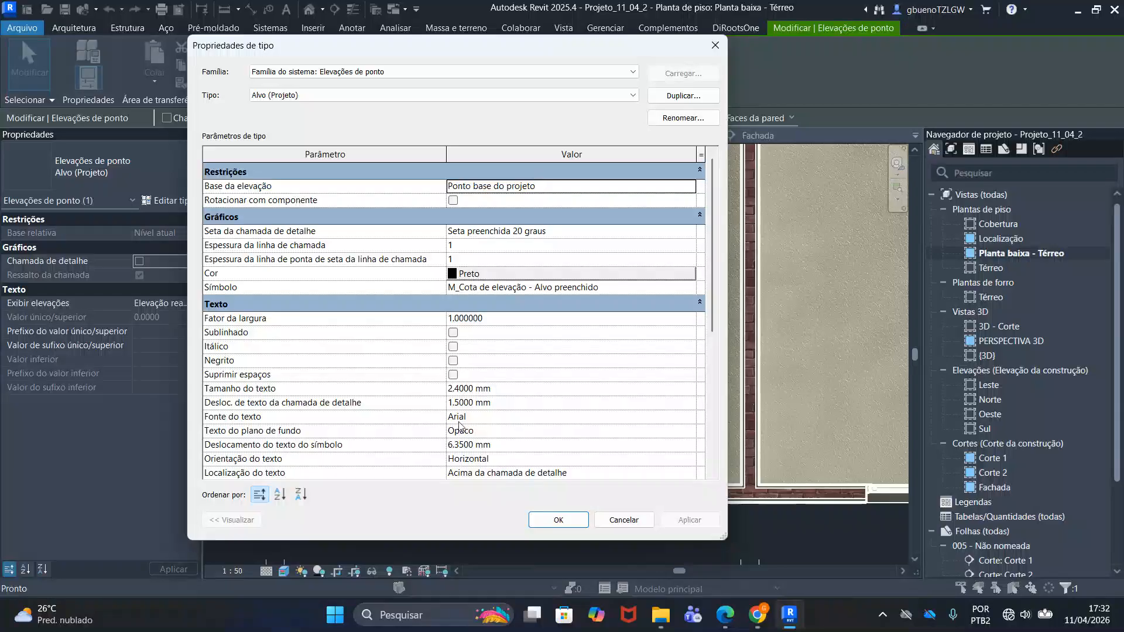
pyautogui.scroll(-2, 548, 424)
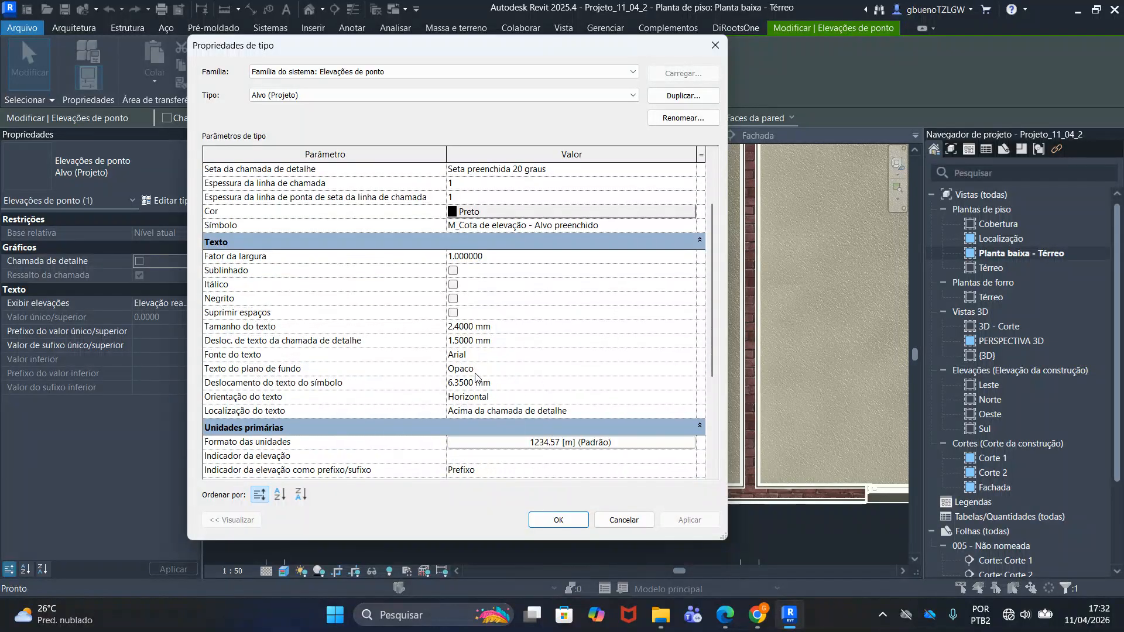
pyautogui.click(690, 368)
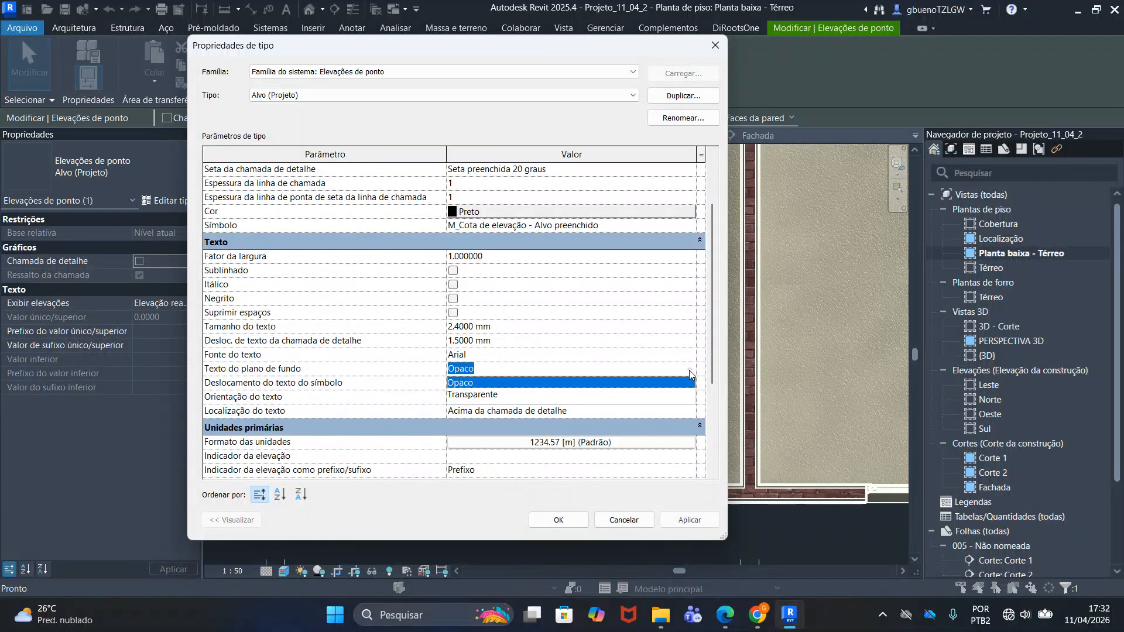
pyautogui.click(507, 398)
pyautogui.click(690, 520)
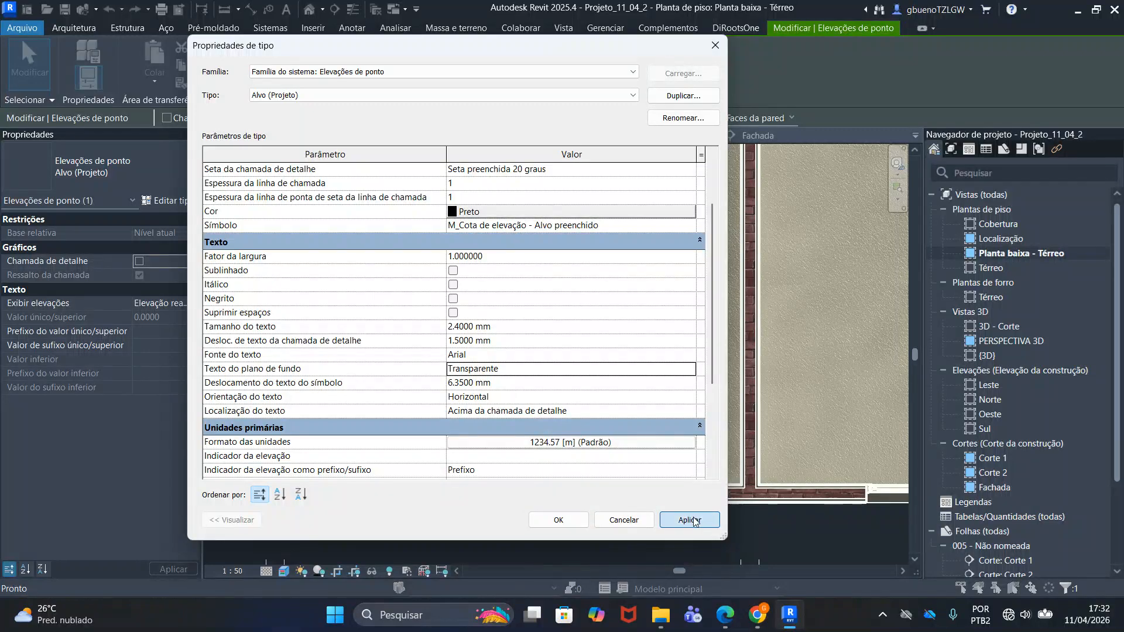
pyautogui.click(578, 521)
pyautogui.scroll(-3, 402, 325)
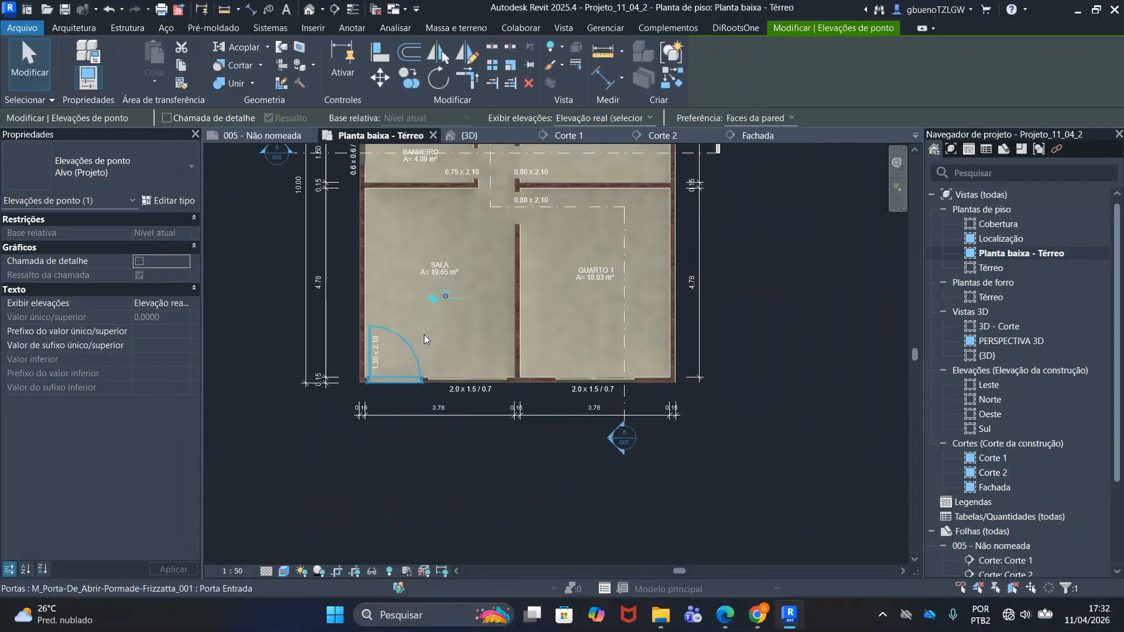
# Return to sheet 005 and review the floor plan, Corte 1 and Corte 2 viewports for the corrected annotations
pyautogui.click(496, 460)
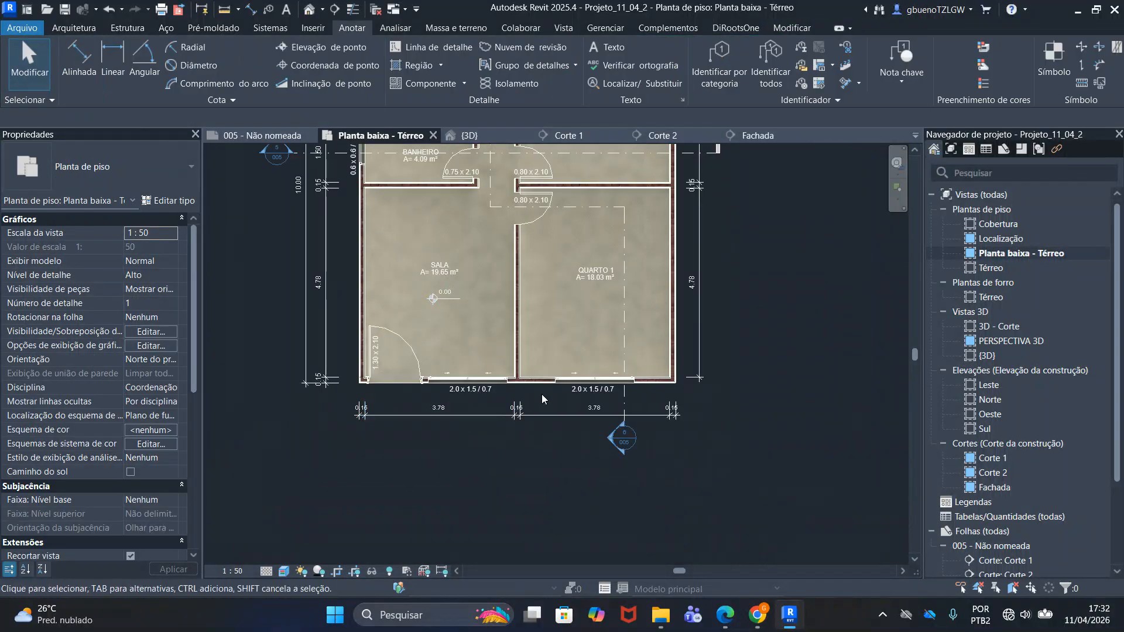
pyautogui.click(283, 140)
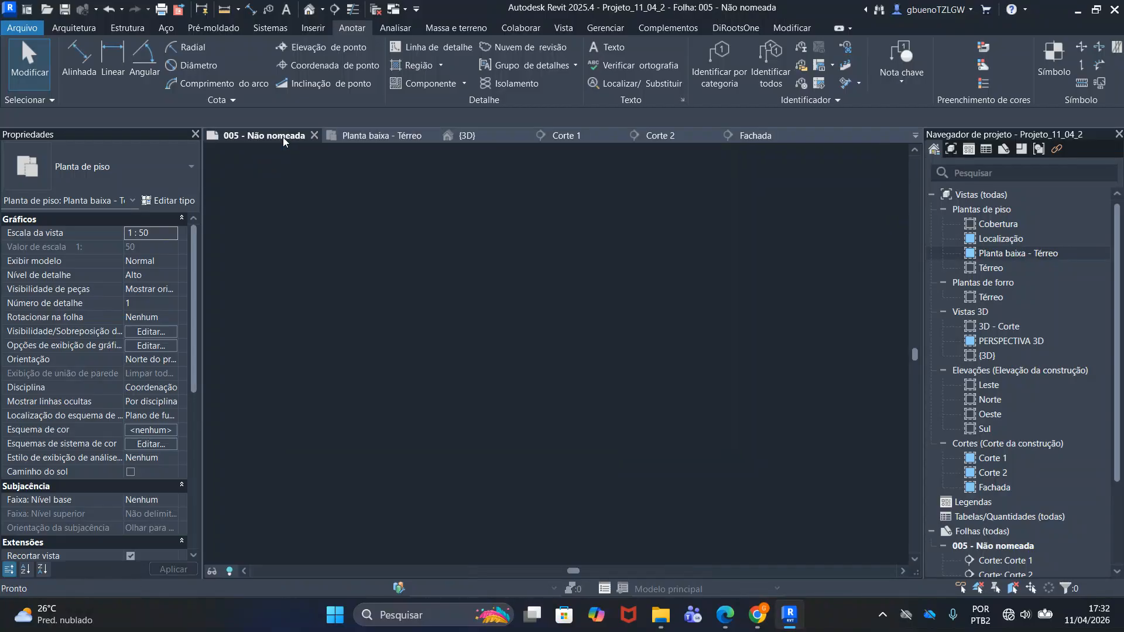
pyautogui.scroll(4, 435, 321)
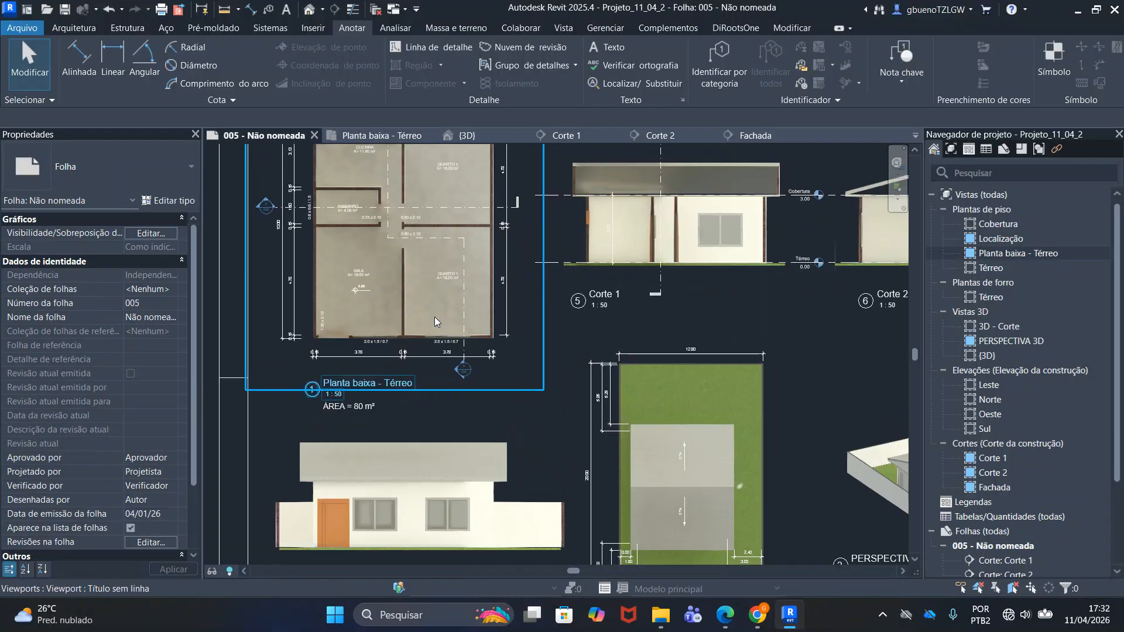
pyautogui.scroll(3, 437, 323)
pyautogui.scroll(-7, 444, 329)
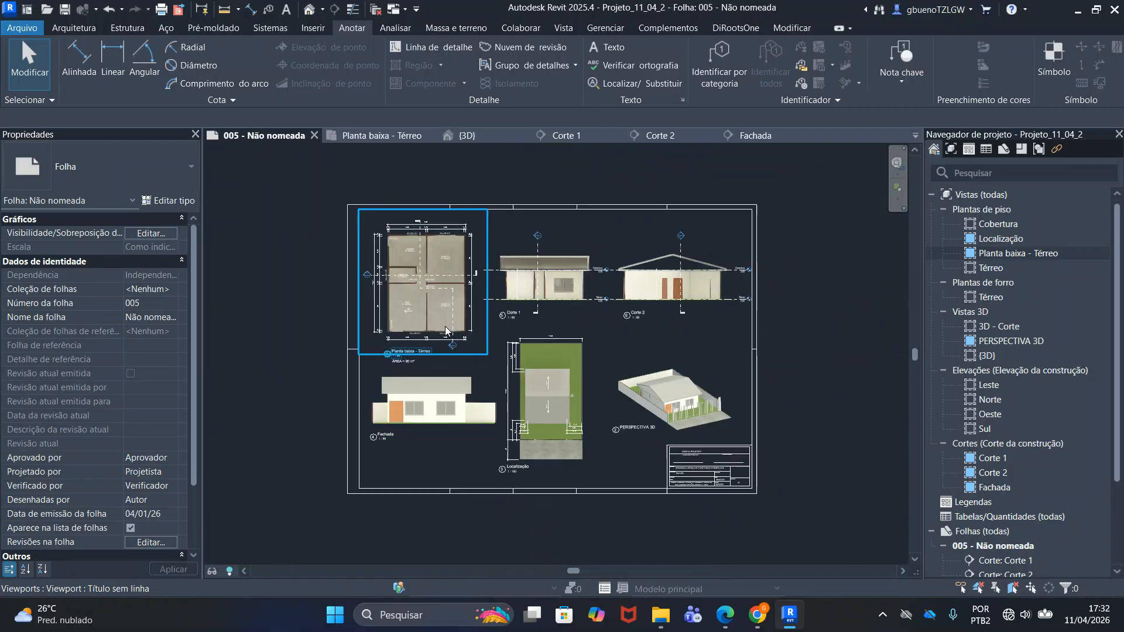
pyautogui.scroll(5, 516, 288)
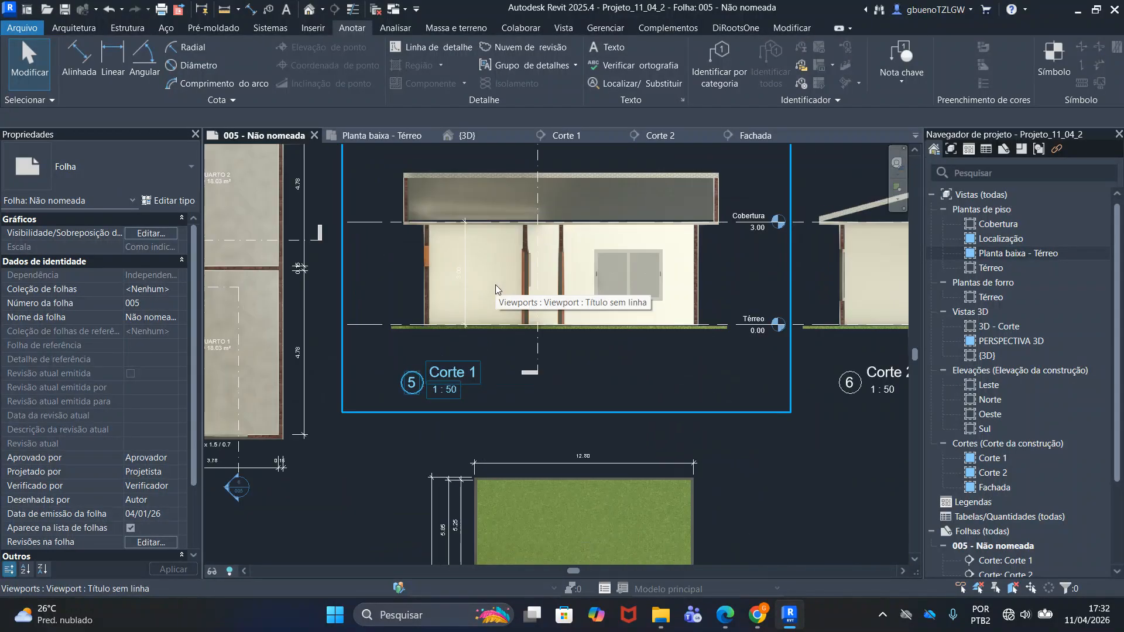
pyautogui.scroll(-2, 498, 293)
pyautogui.scroll(-4, 517, 310)
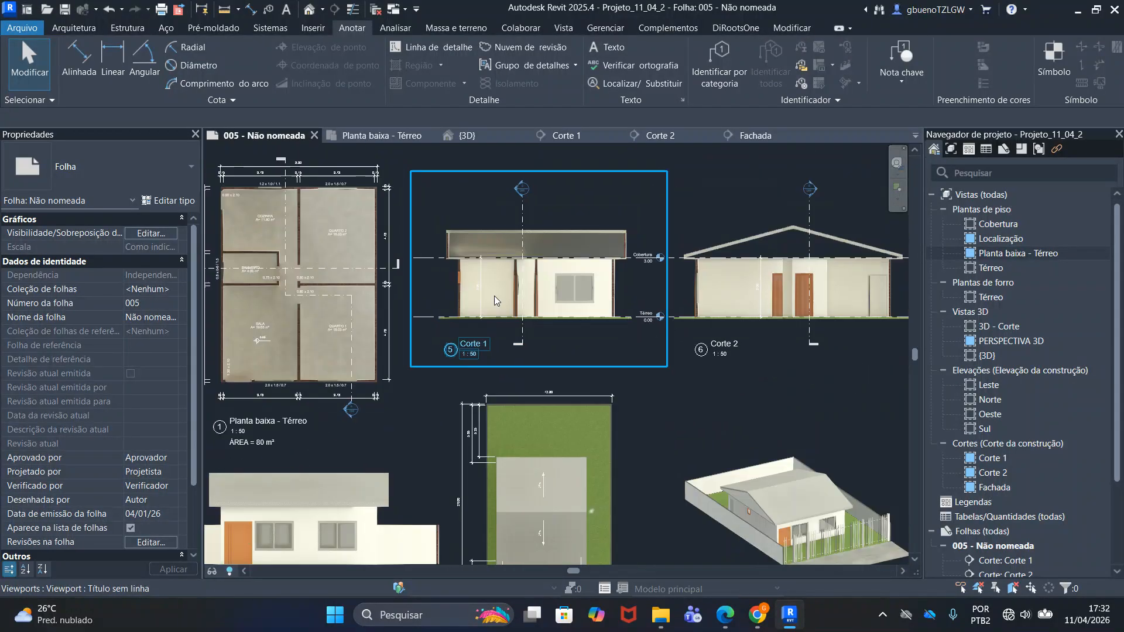
pyautogui.scroll(2, 719, 317)
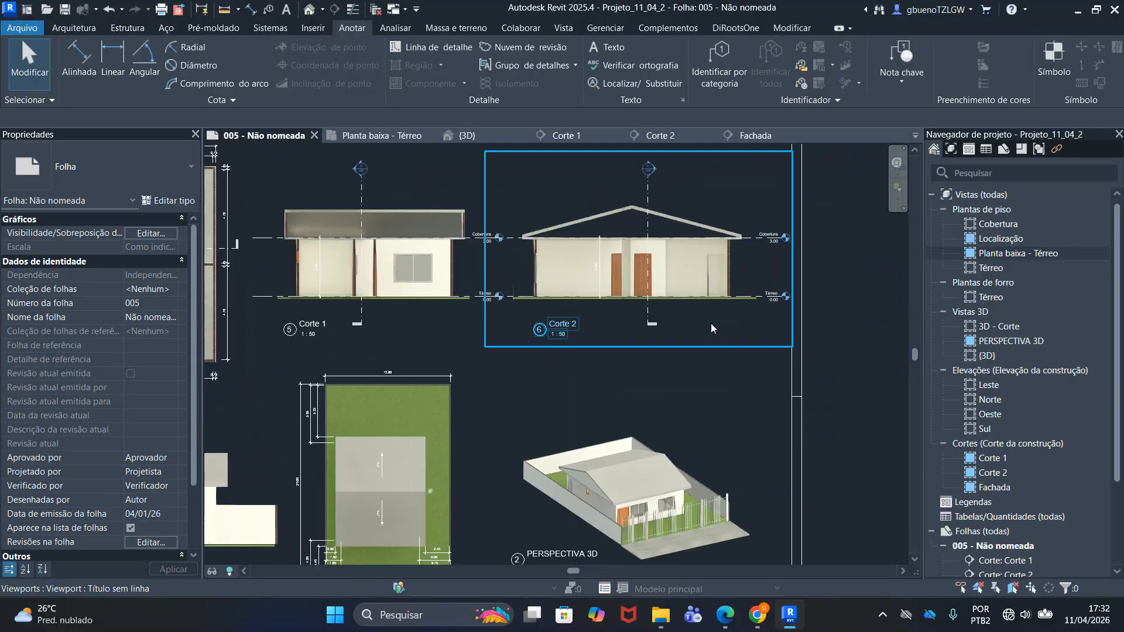
pyautogui.scroll(-3, 731, 319)
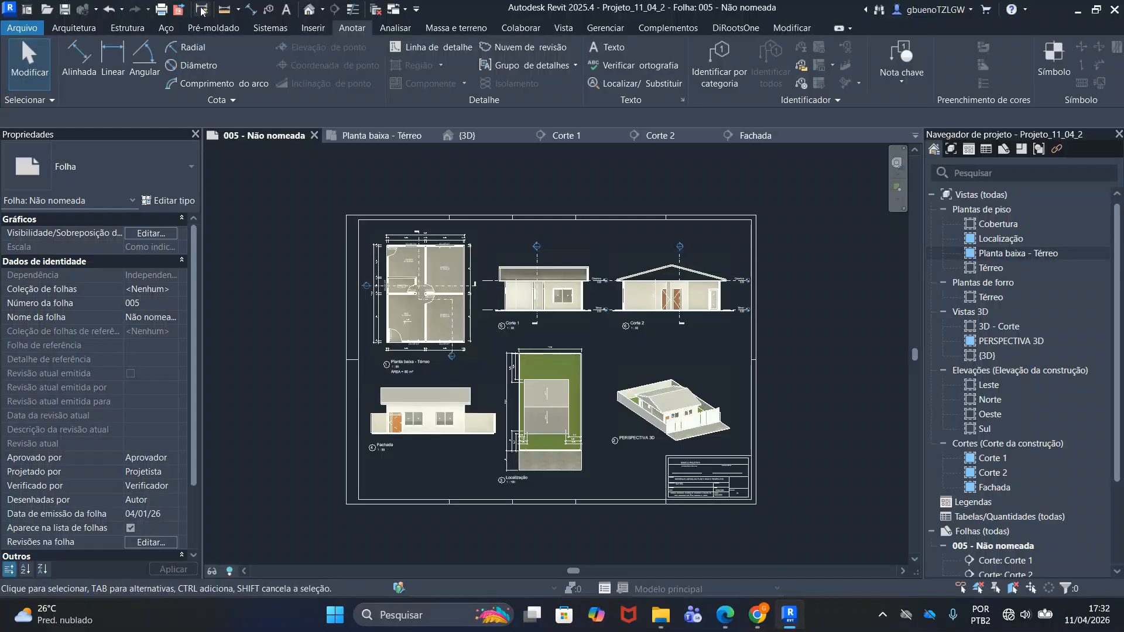
# Print sheet 005 with Microsoft Print to PDF, replacing the existing Projeto_residencial file in the Documentos folder
pyautogui.click(161, 10)
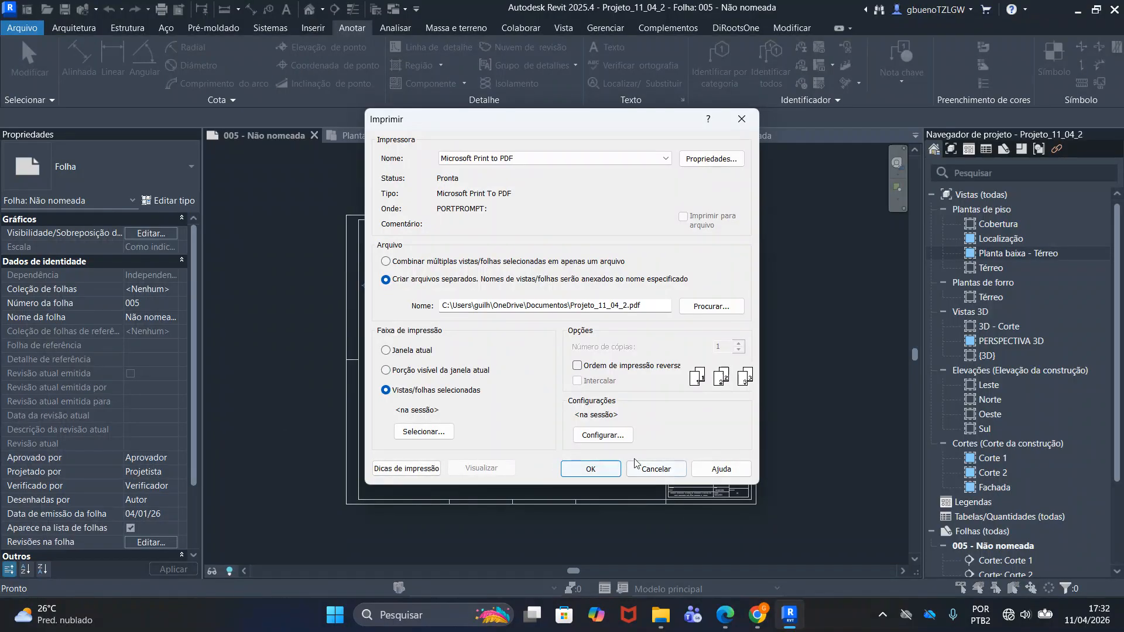
pyautogui.click(591, 470)
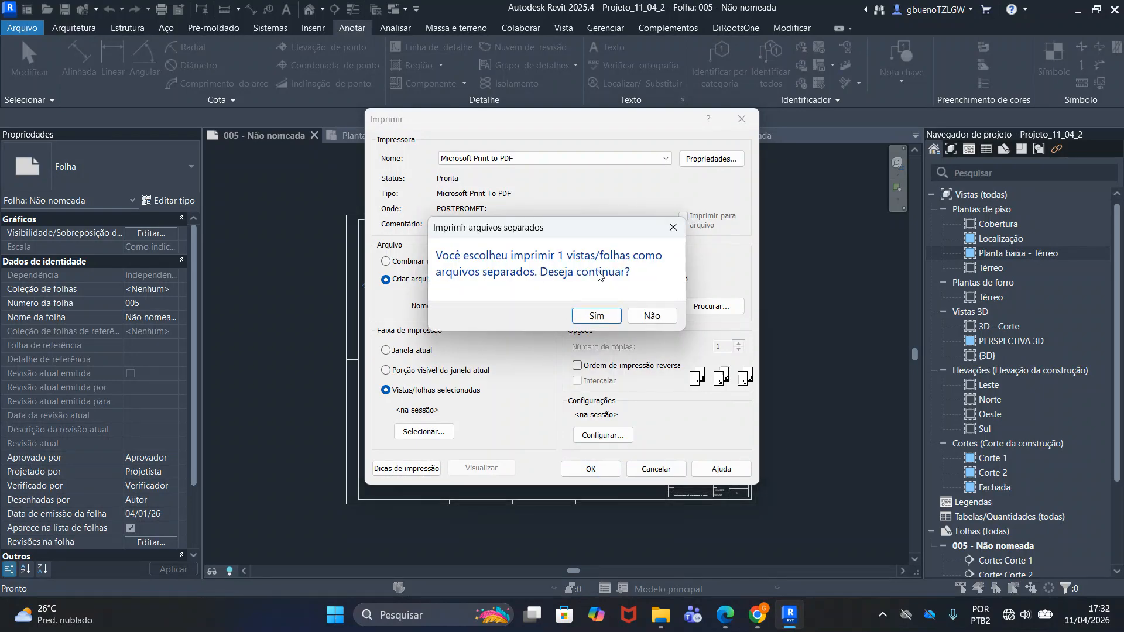
pyautogui.click(597, 316)
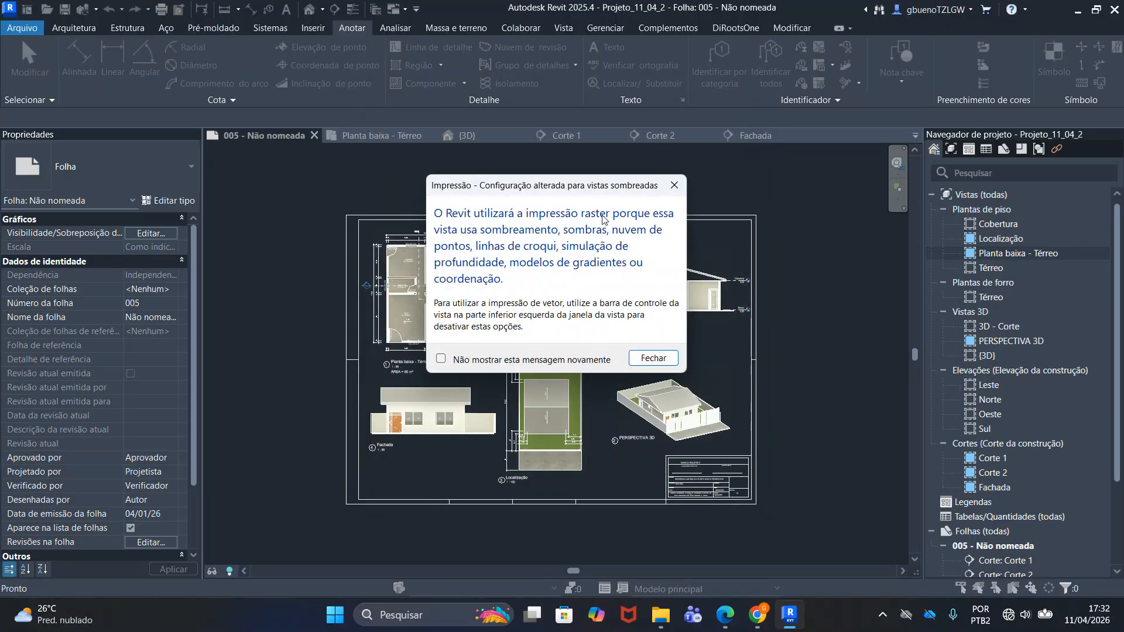
pyautogui.click(661, 359)
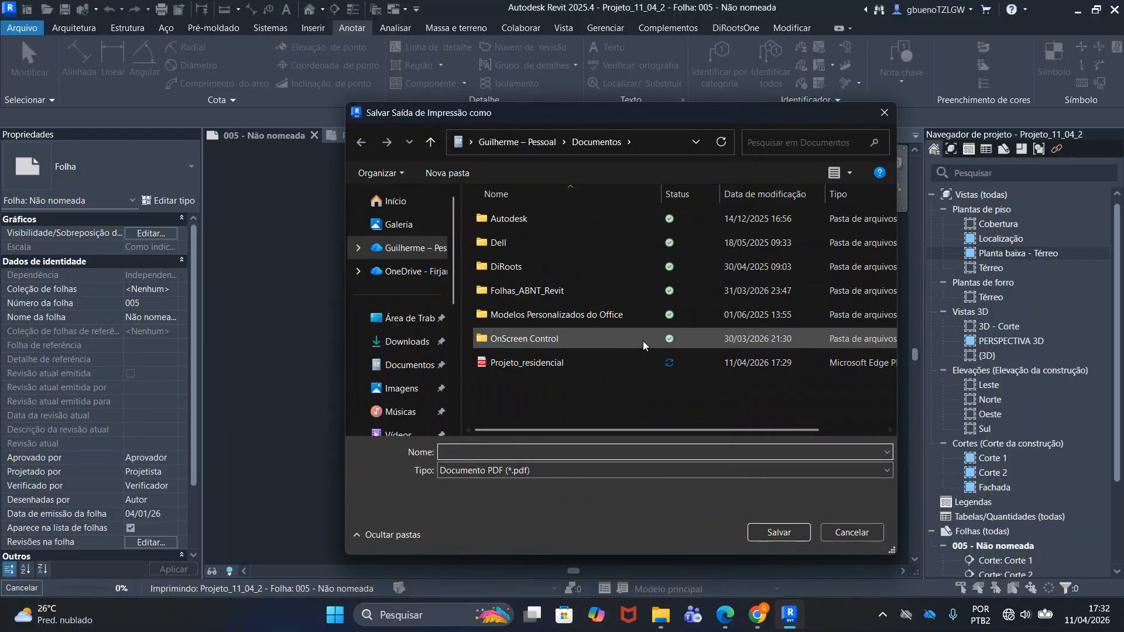
pyautogui.click(550, 369)
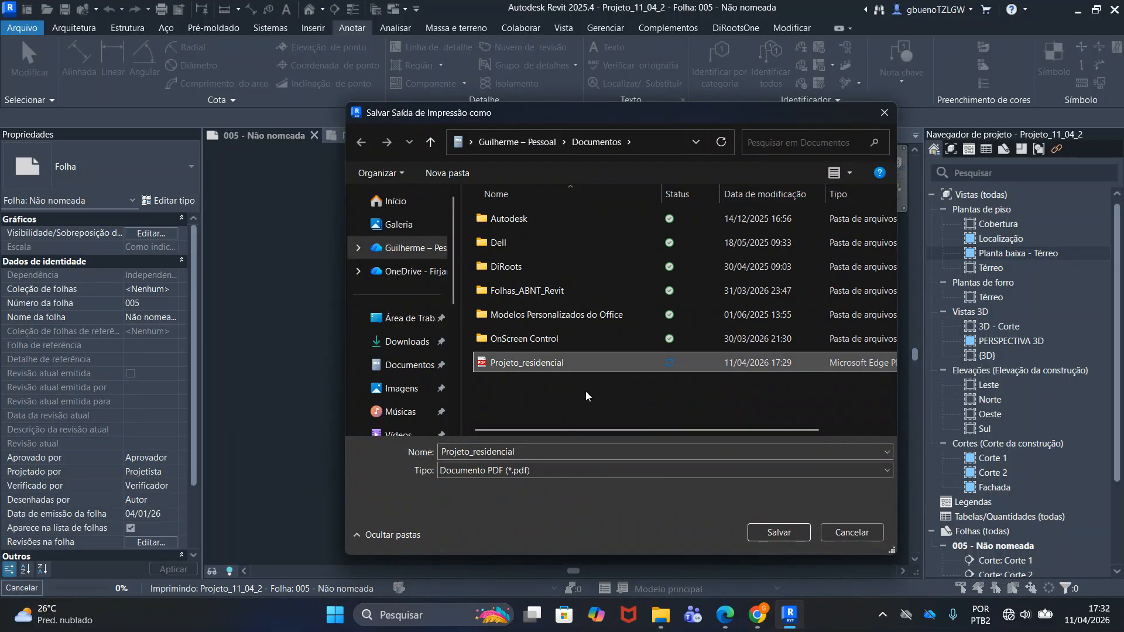
pyautogui.click(768, 533)
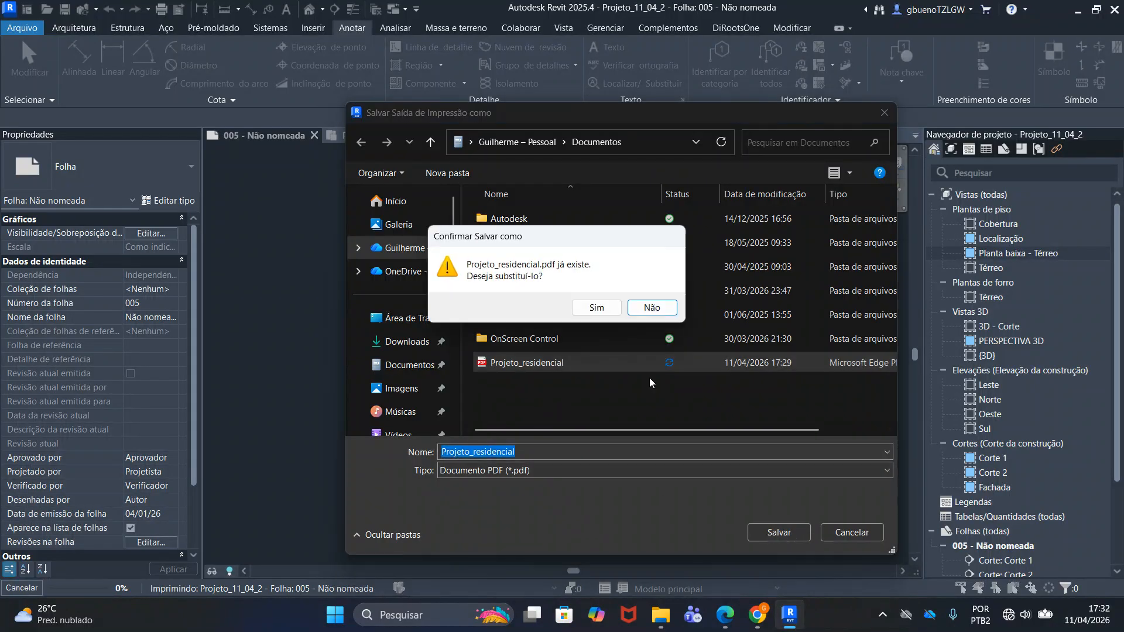
pyautogui.click(596, 308)
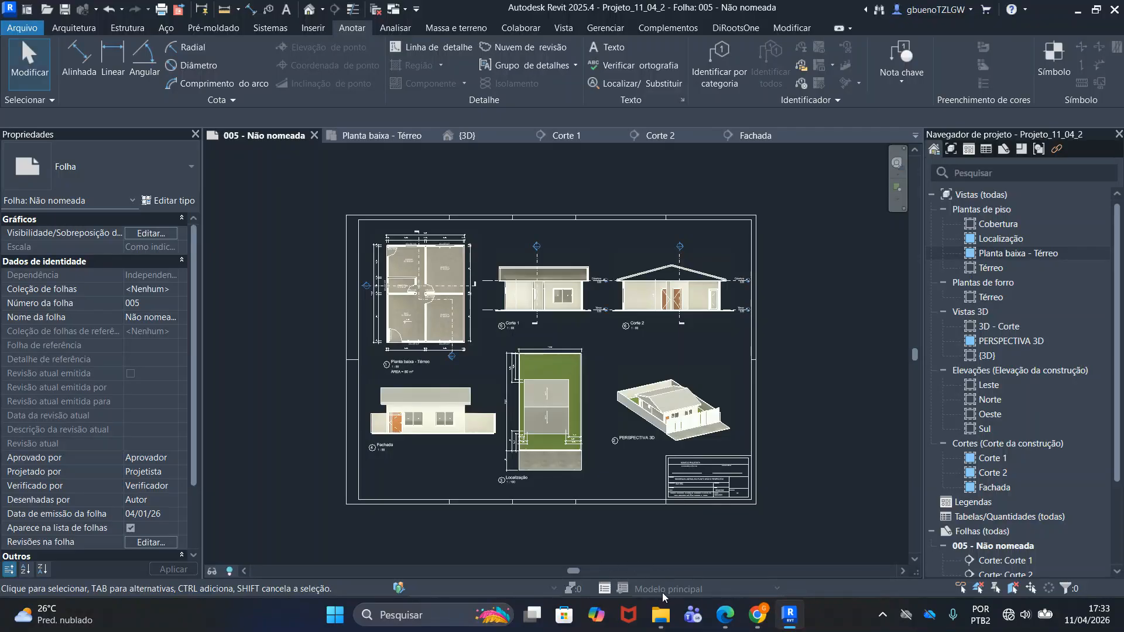
# Switch to File Explorer's Documentos window and open the newly printed Projeto_residencial PDF
pyautogui.moveTo(666, 614)
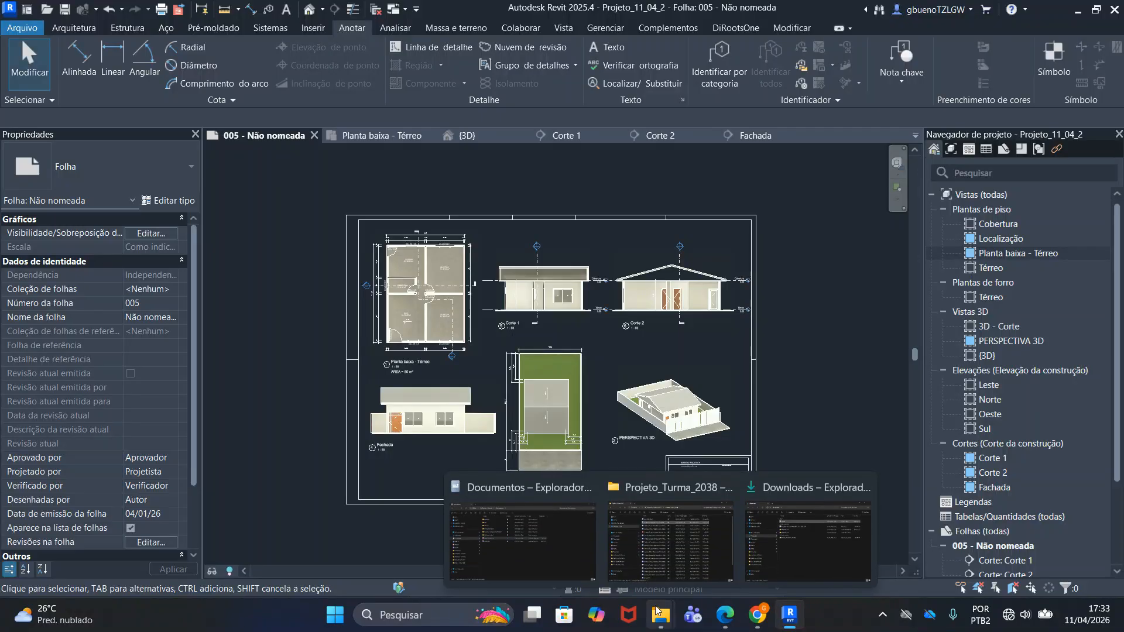
pyautogui.click(527, 538)
pyautogui.click(522, 362)
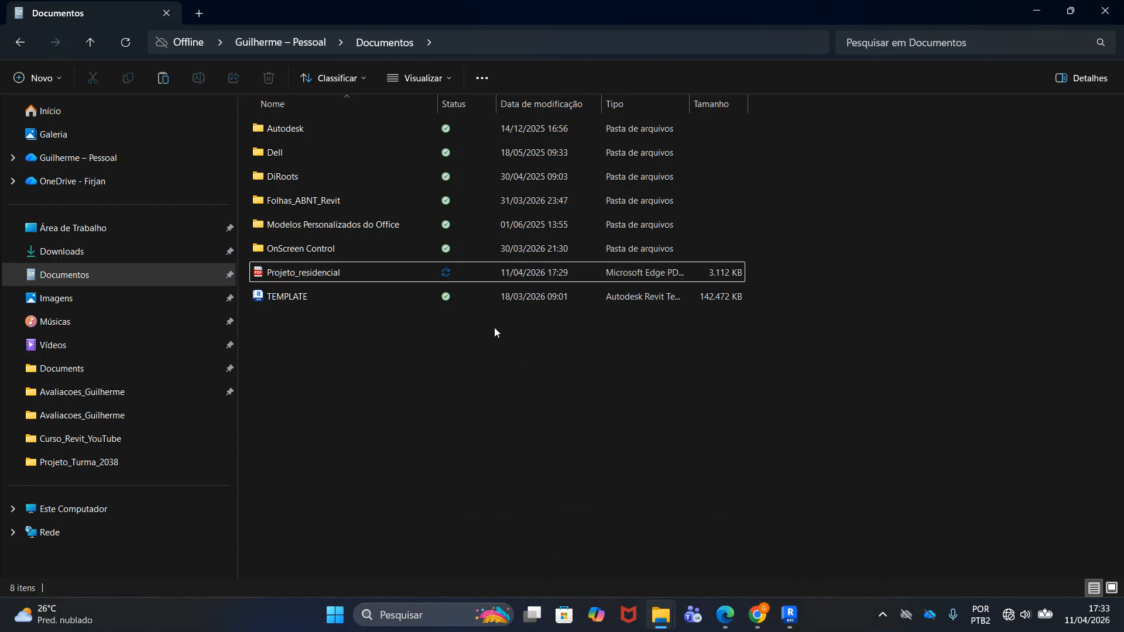
pyautogui.doubleClick(564, 275)
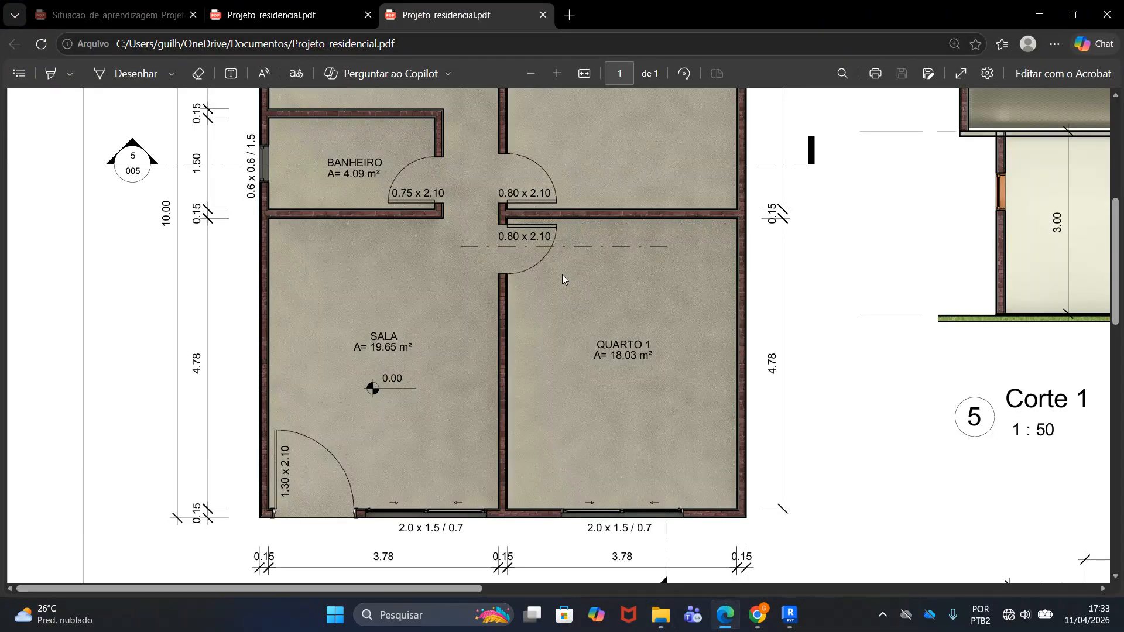
# Examine the printed sheet's drawings in the PDF, from Planta baixa and the sections down to Fachada, Localização and PERSPECTIVA 3D
pyautogui.click(532, 75)
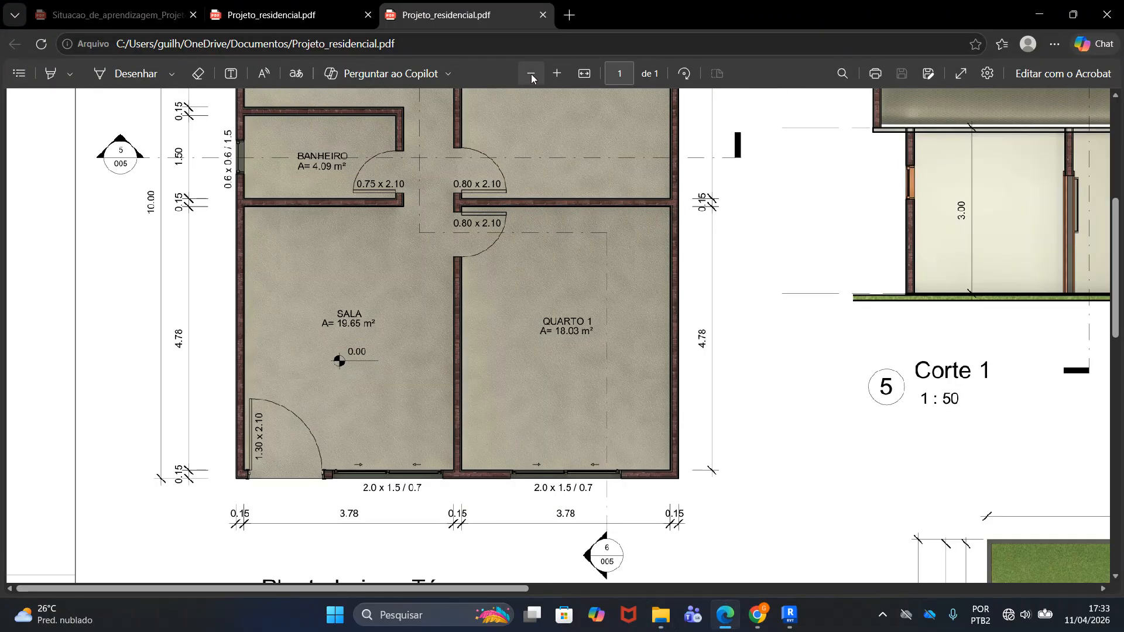
pyautogui.click(532, 74)
pyautogui.click(531, 74)
pyautogui.click(531, 74)
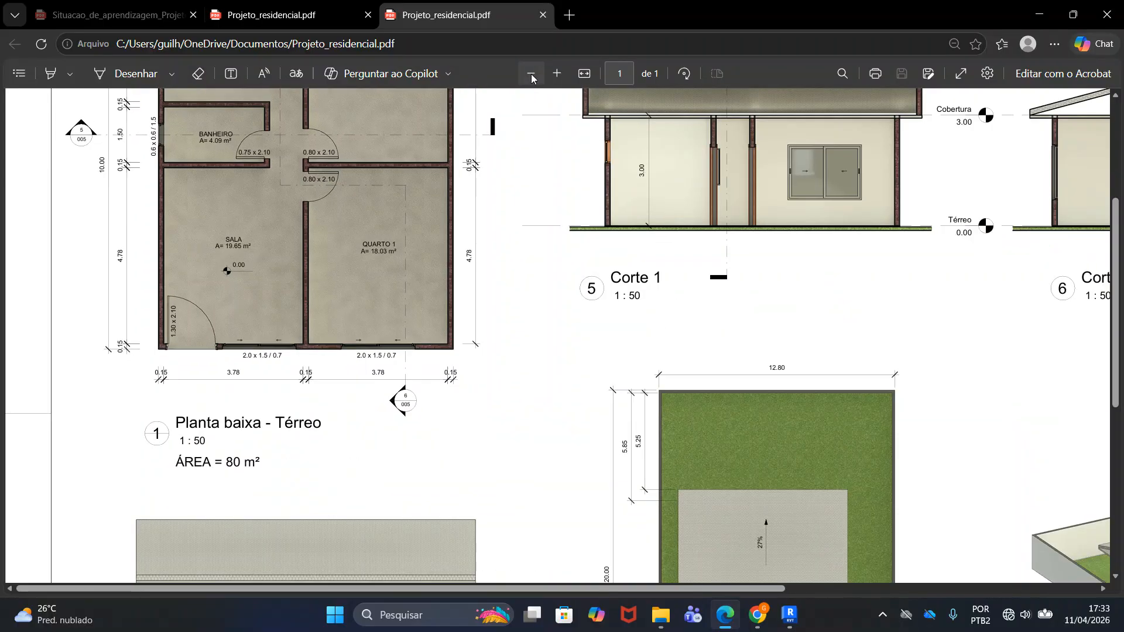
pyautogui.click(531, 73)
pyautogui.scroll(3, 194, 377)
pyautogui.scroll(-5, 251, 438)
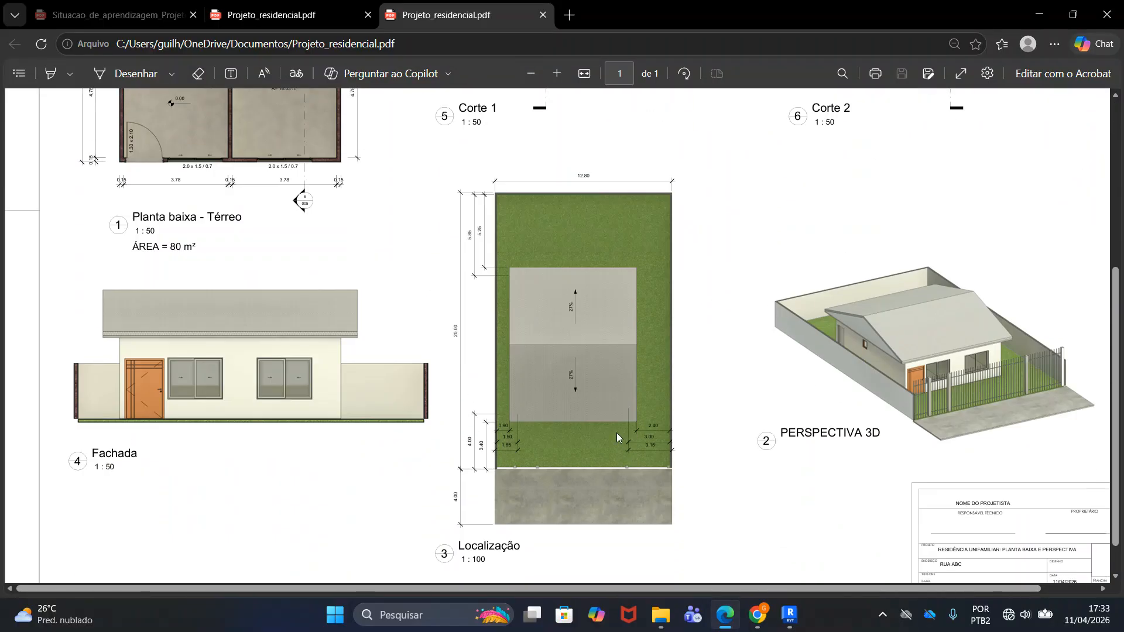
pyautogui.scroll(5, 522, 335)
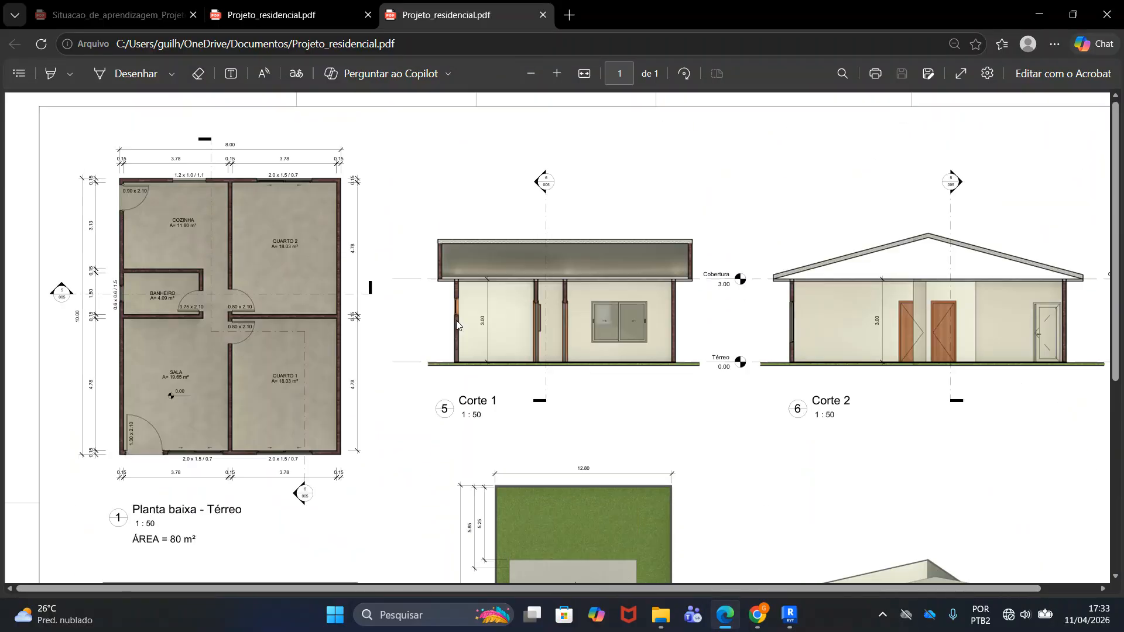
# Inspect SALA's spot elevation and the height dimensions in Corte 1 and Corte 2 up close in the PDF
pyautogui.click(557, 74)
pyautogui.click(557, 74)
pyautogui.scroll(-3, 309, 367)
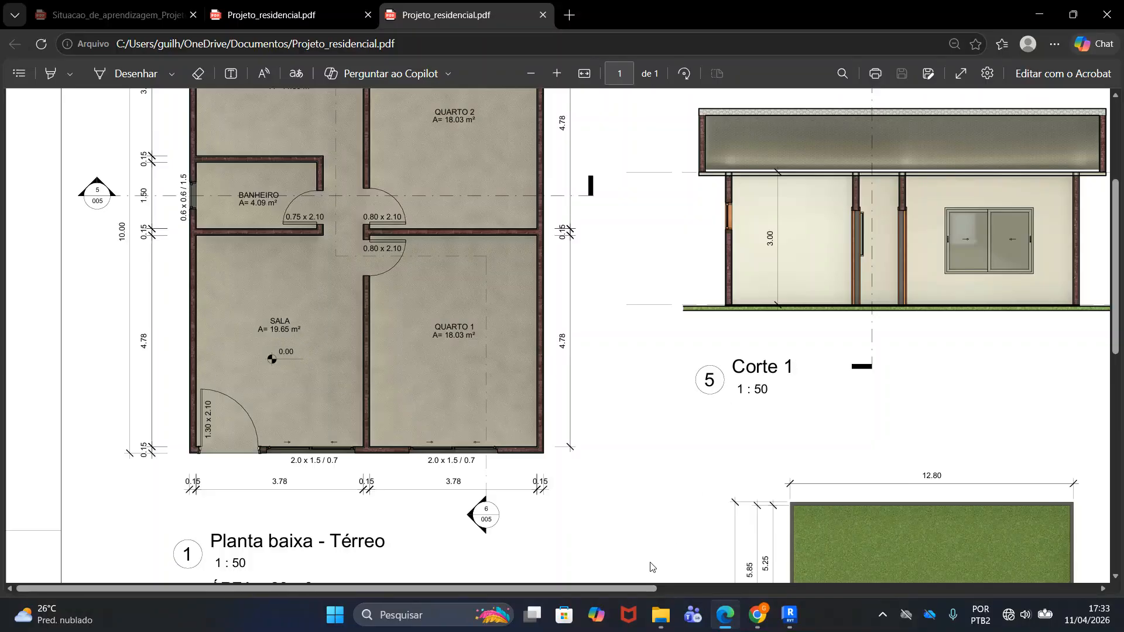
pyautogui.moveTo(641, 590); pyautogui.dragTo(971, 583)
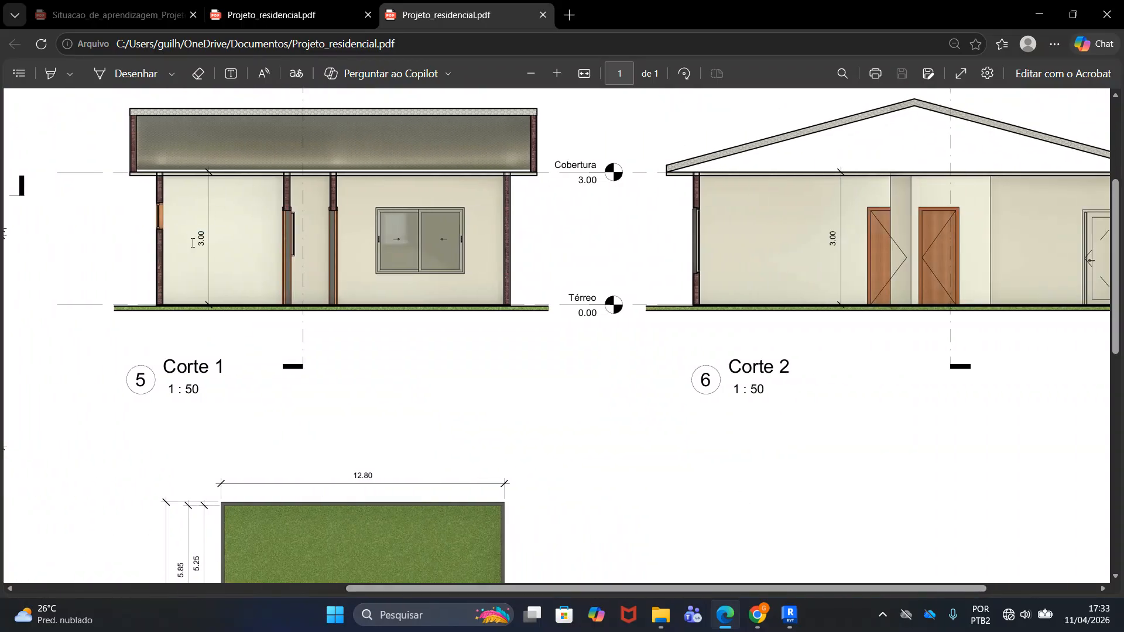
# Review the overall layout of the printed sheet and display the PDF in full screen
pyautogui.click(534, 75)
pyautogui.click(534, 75)
pyautogui.click(533, 74)
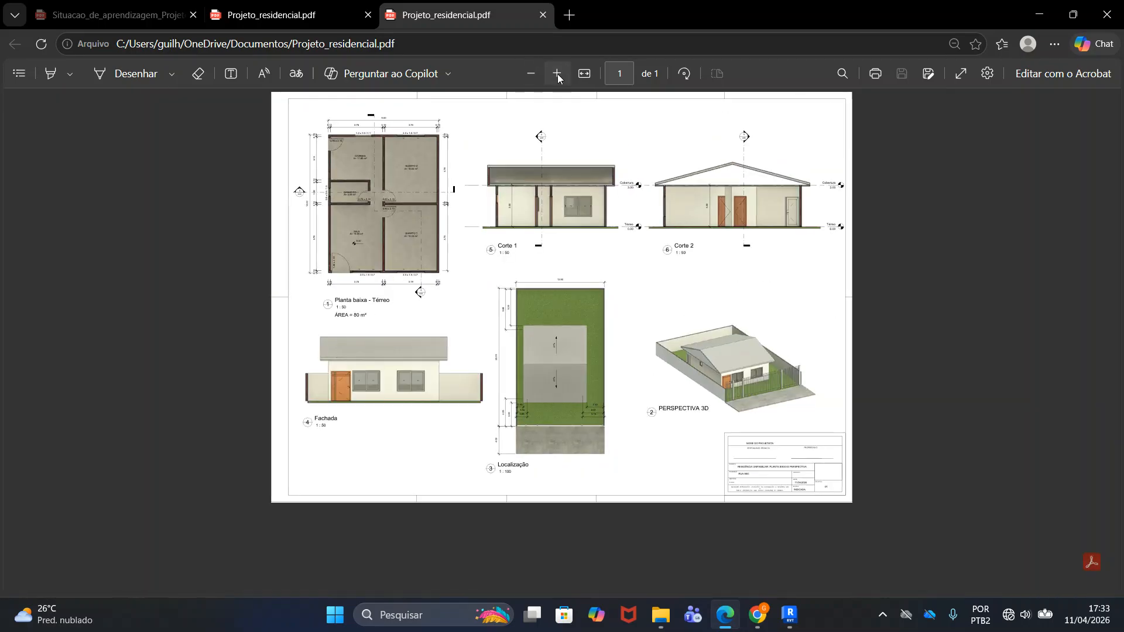
pyautogui.click(558, 75)
pyautogui.click(557, 75)
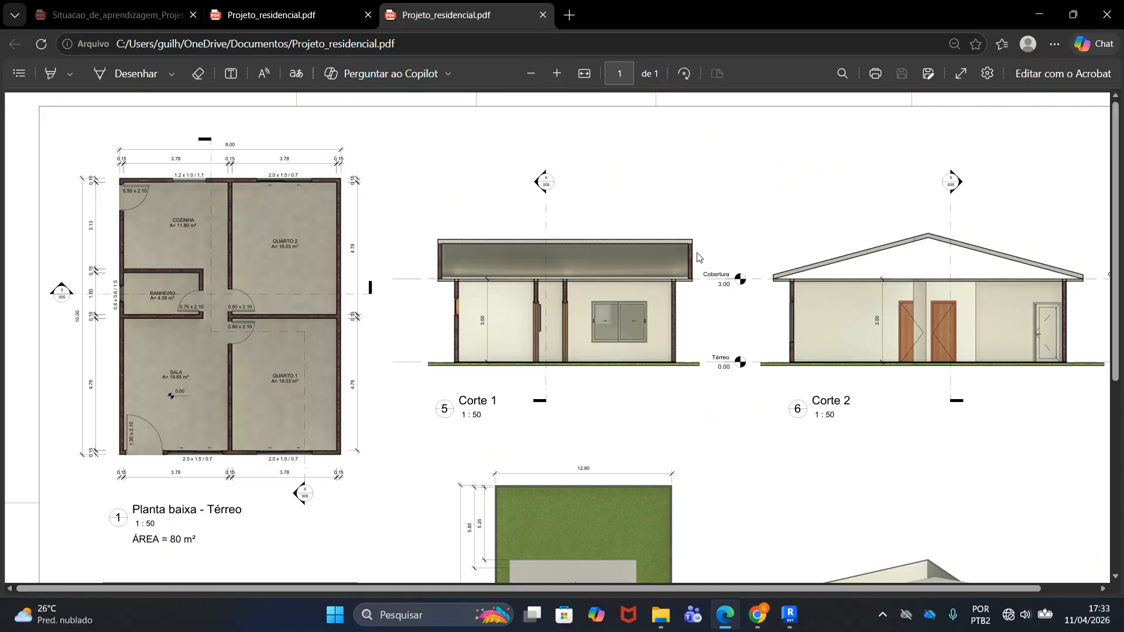
pyautogui.scroll(-5, 698, 257)
pyautogui.scroll(4, 781, 354)
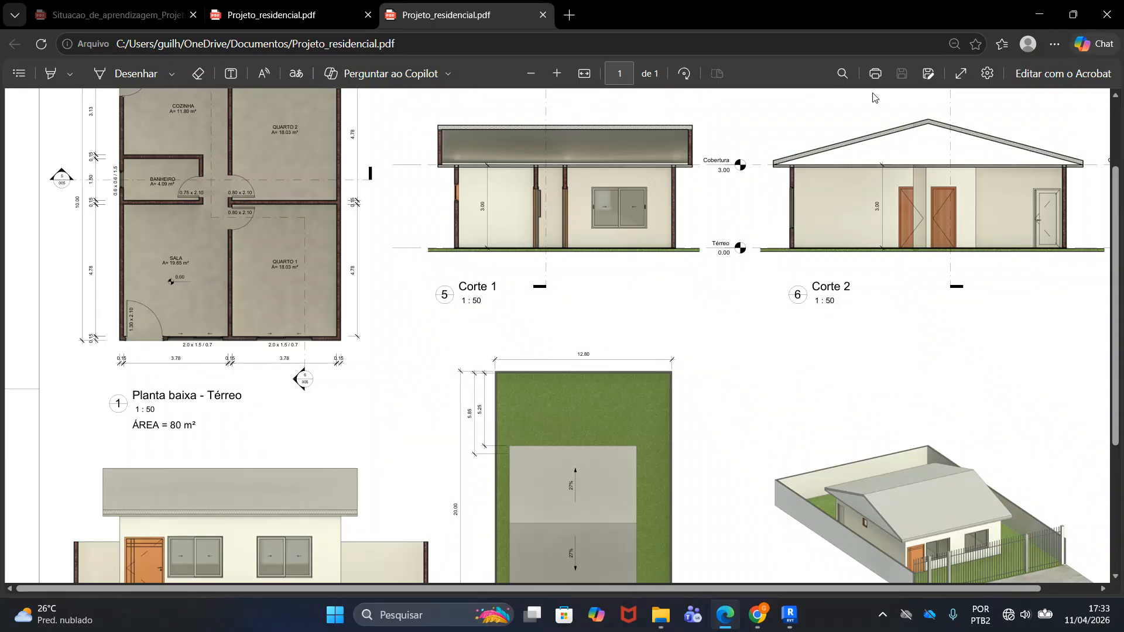
pyautogui.click(960, 74)
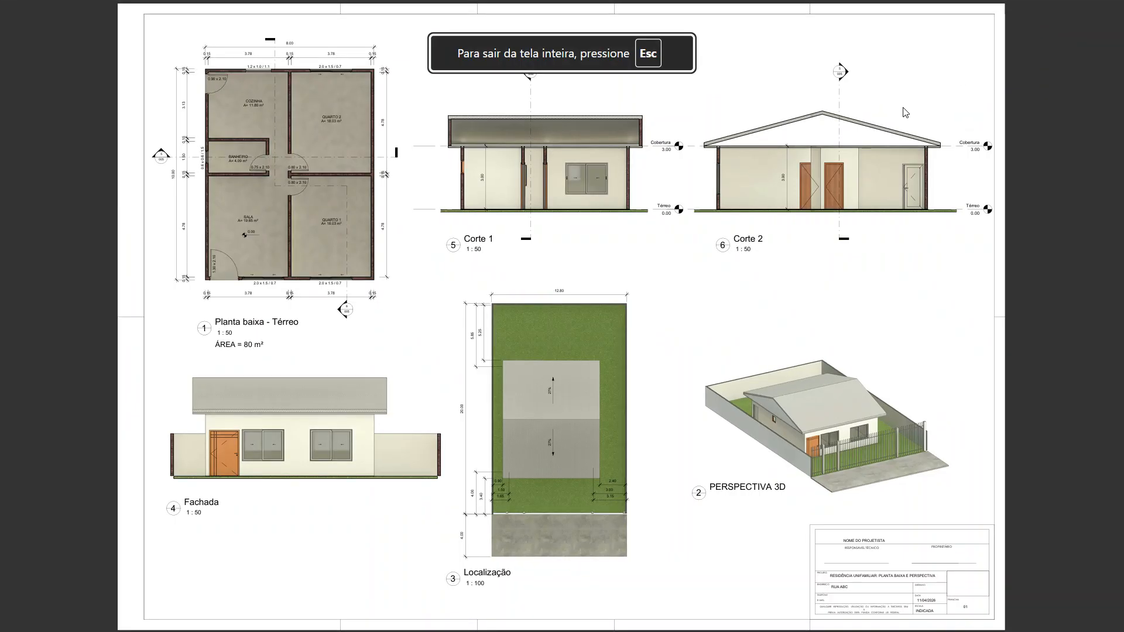